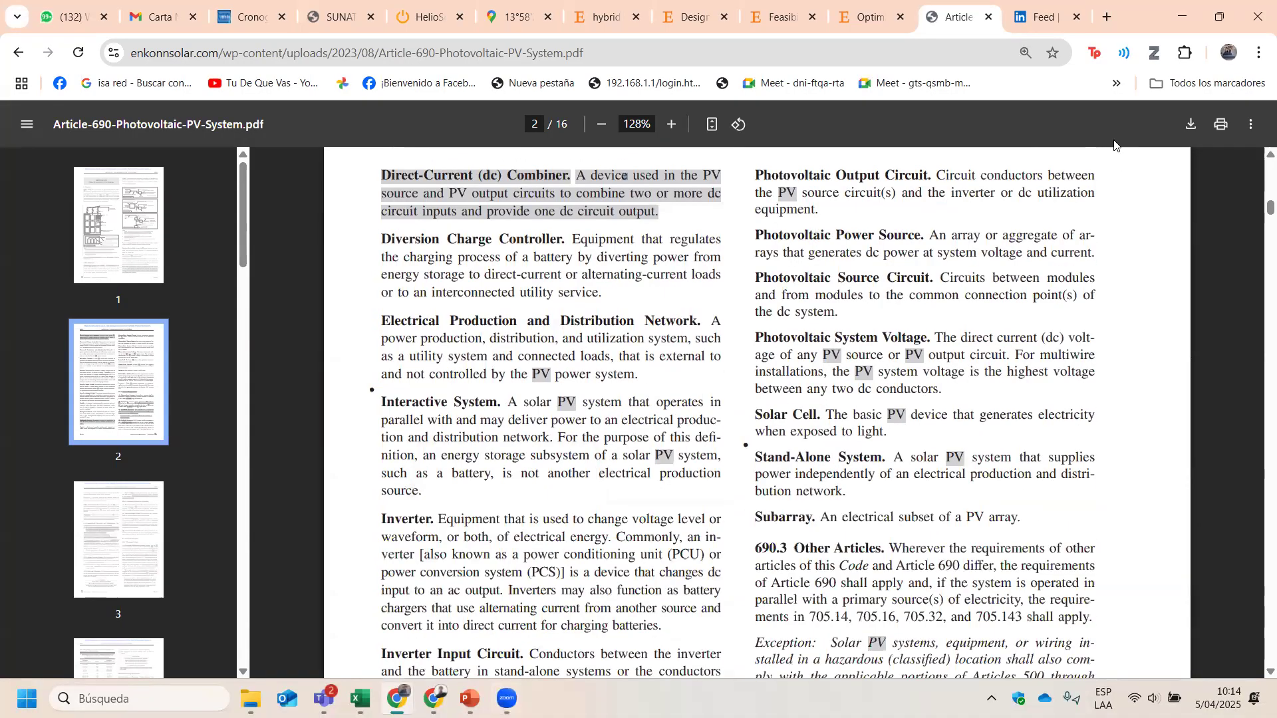
Step: Skim the Article 690 PDF from its first page through the 690.7 and 690.8 circuit requirements to the marking section on page 13
{"action": "scroll", "coordinate": [1257, 171], "scroll_direction": "up", "scroll_amount": 3}
{"action": "scroll", "coordinate": [1257, 170], "scroll_direction": "up", "scroll_amount": 10}
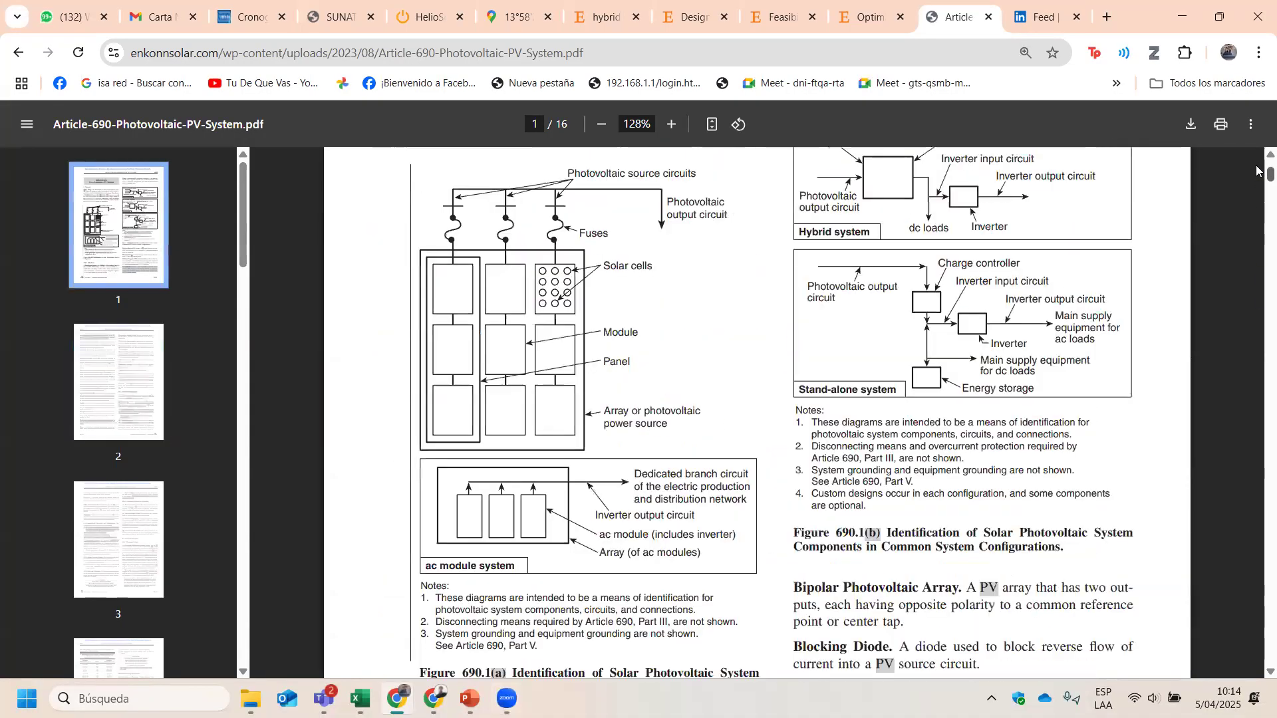
{"action": "scroll", "coordinate": [1258, 220], "scroll_direction": "down", "scroll_amount": 20}
{"action": "scroll", "coordinate": [1257, 277], "scroll_direction": "down", "scroll_amount": 10}
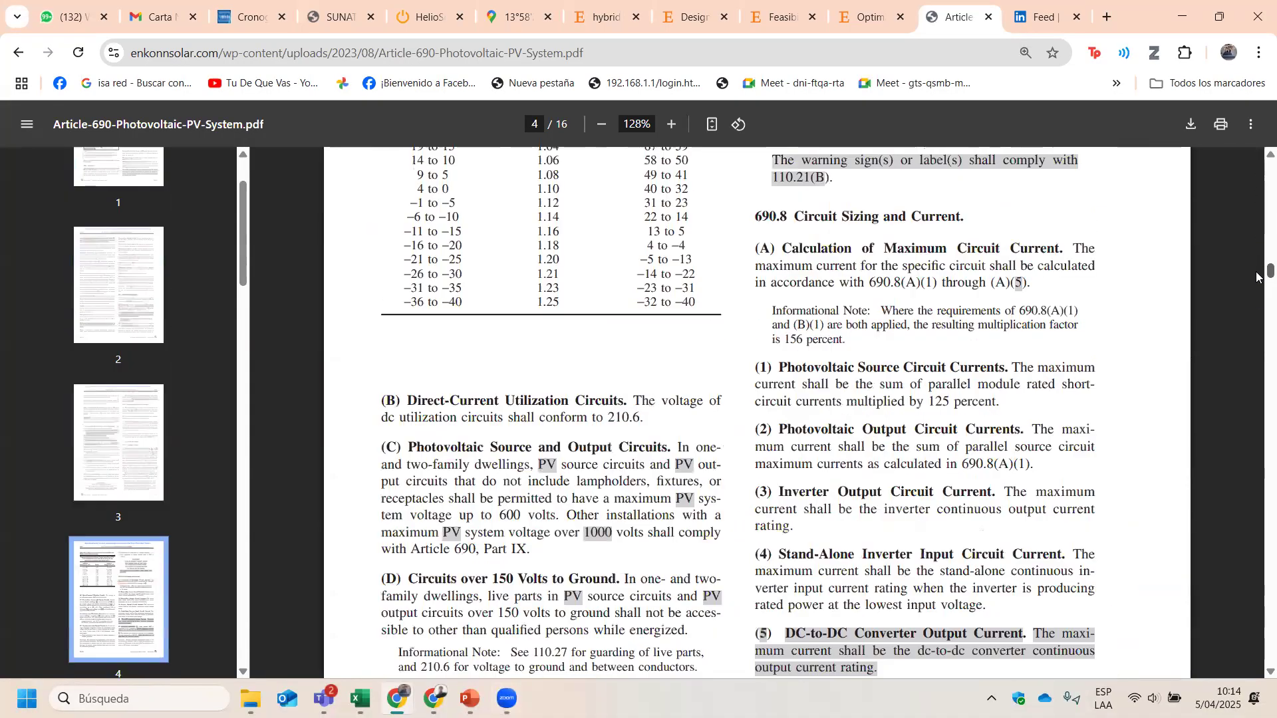
{"action": "scroll", "coordinate": [1257, 276], "scroll_direction": "up", "scroll_amount": 3}
{"action": "scroll", "coordinate": [1257, 272], "scroll_direction": "up", "scroll_amount": 3}
{"action": "scroll", "coordinate": [1257, 272], "scroll_direction": "down", "scroll_amount": 3}
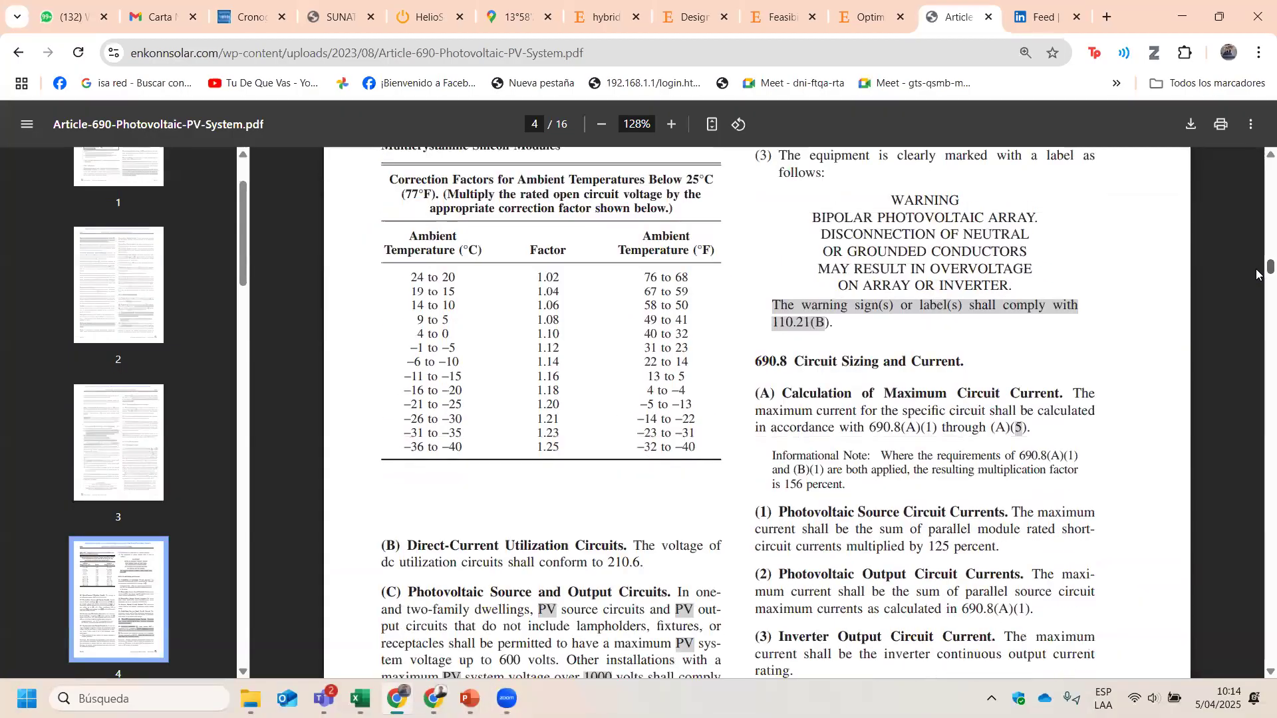
{"action": "scroll", "coordinate": [1257, 276], "scroll_direction": "down", "scroll_amount": 20}
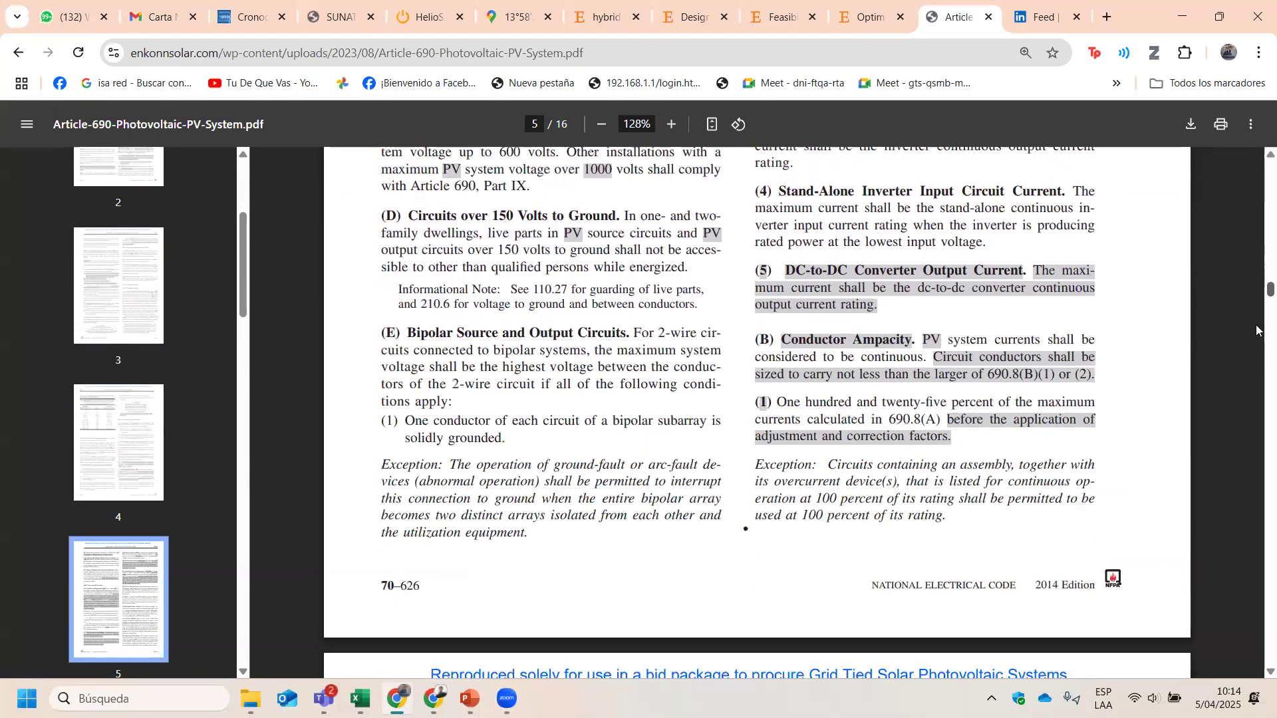
{"action": "scroll", "coordinate": [1258, 484], "scroll_direction": "down", "scroll_amount": 20}
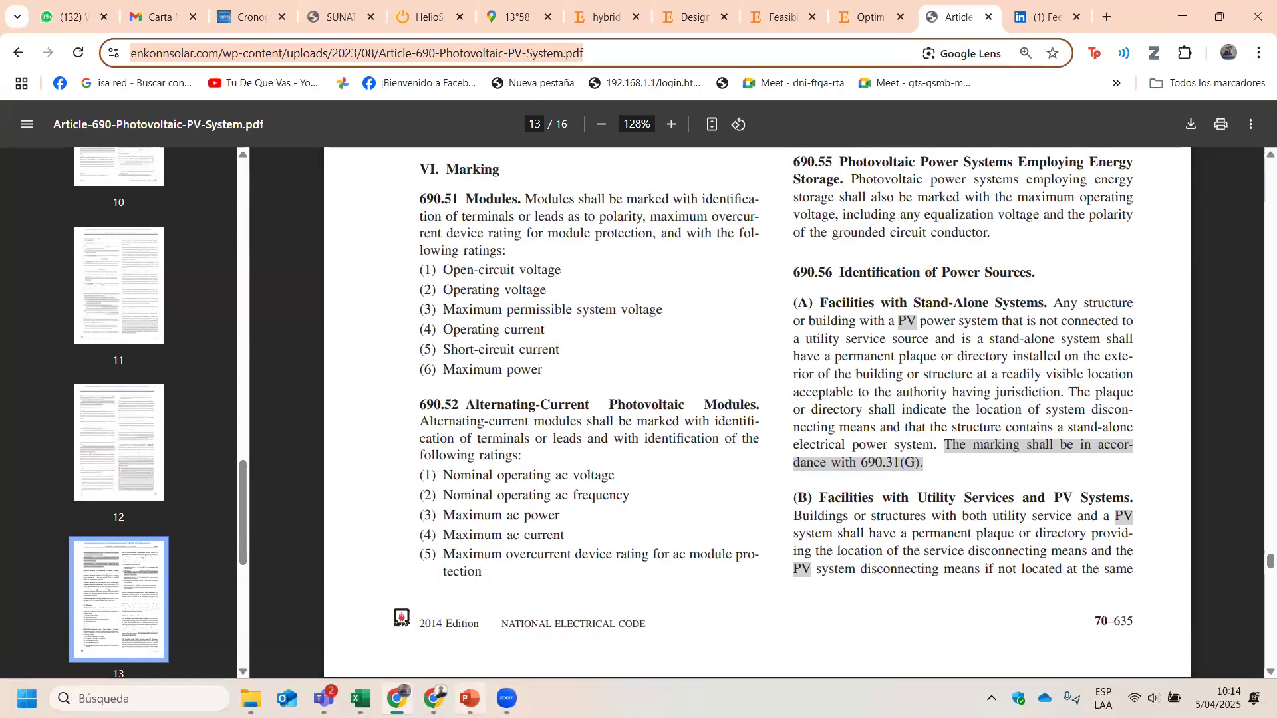
Step: Launch PVsyst 7.4 by searching for pvsys
{"action": "left_click", "coordinate": [507, 698]}
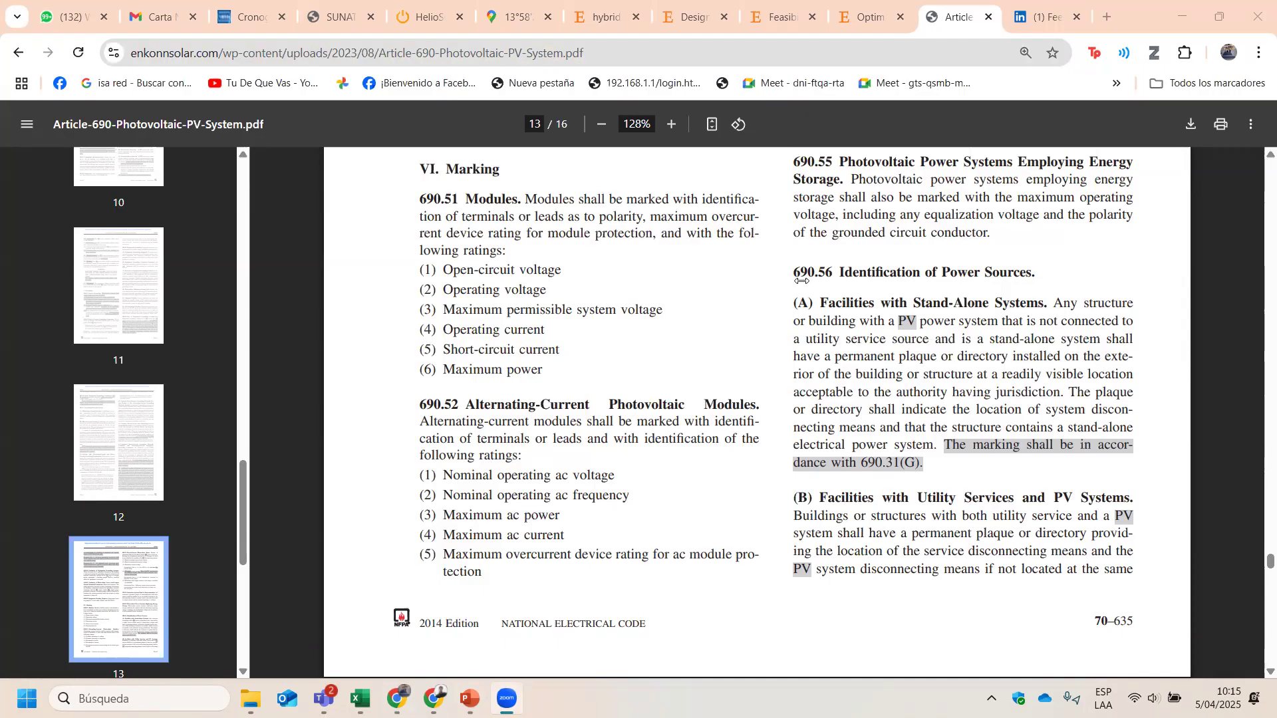
{"action": "left_click", "coordinate": [470, 699]}
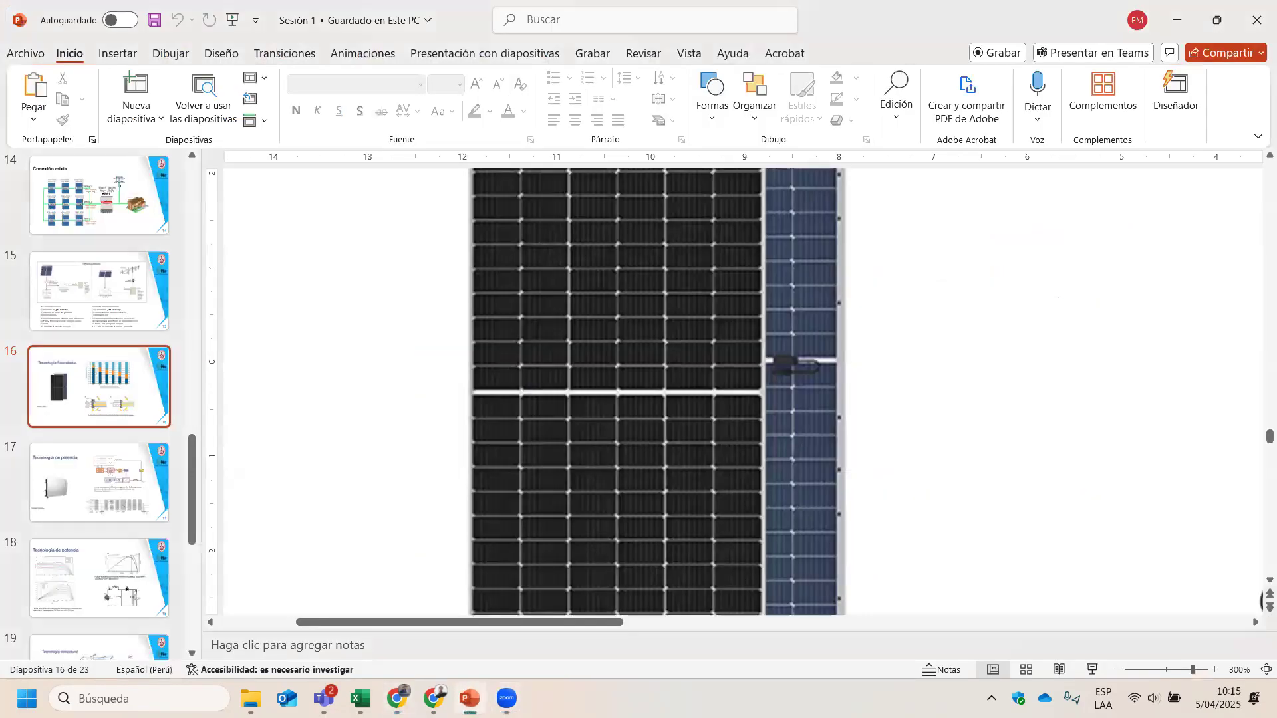
{"action": "left_click", "coordinate": [139, 699]}
{"action": "type", "text": "pvsys"}
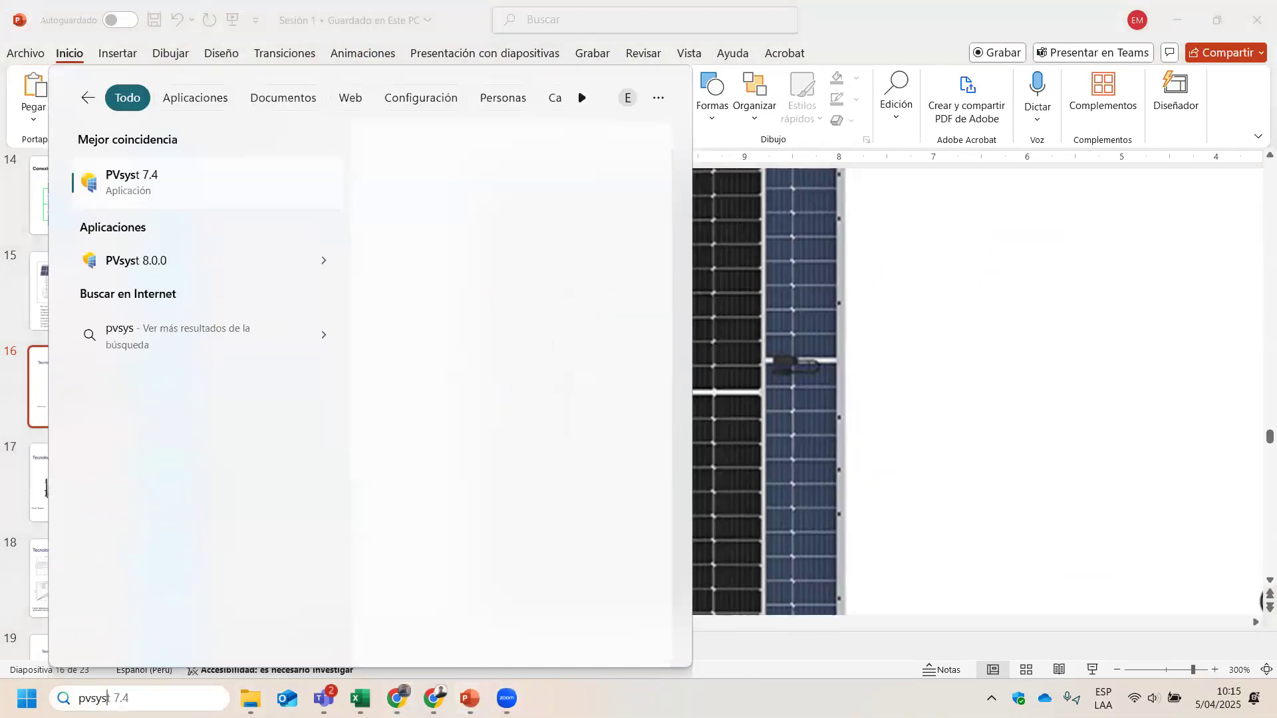
{"action": "key", "text": "Return"}
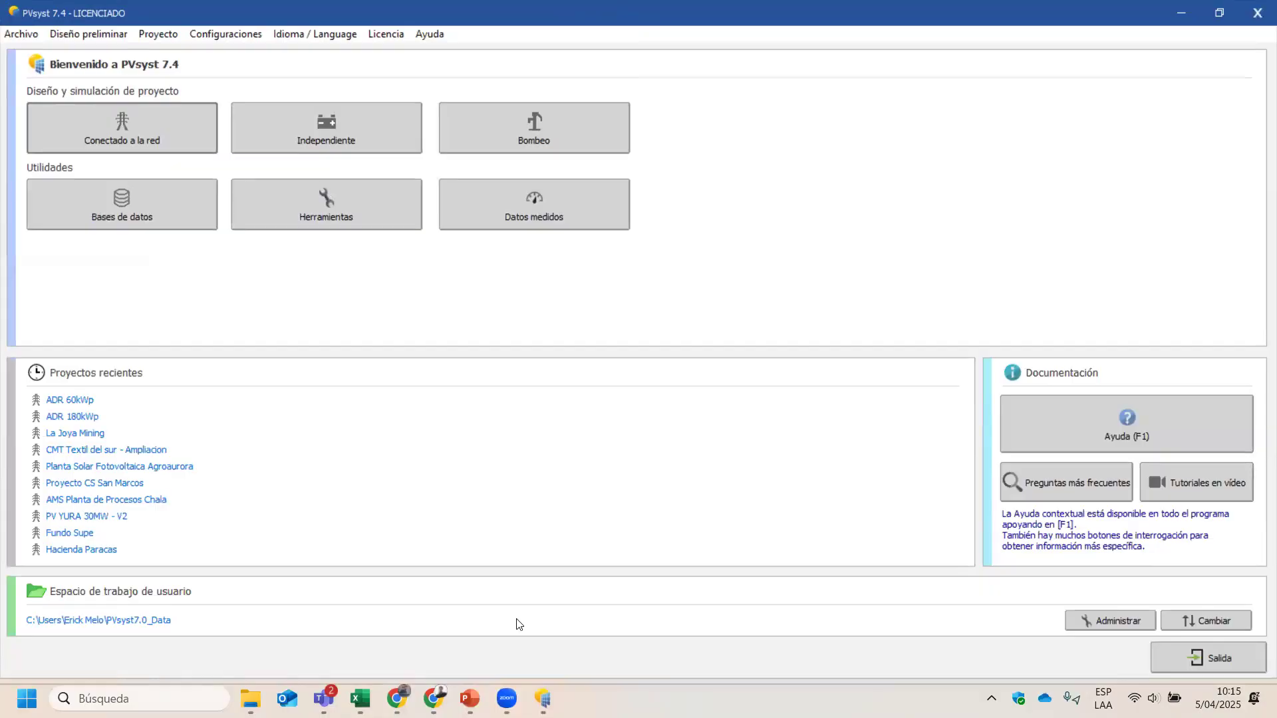
Step: Return to the Article 690 PDF in Chrome and browse its sections back to the definitions on page 2
{"action": "left_click", "coordinate": [469, 698]}
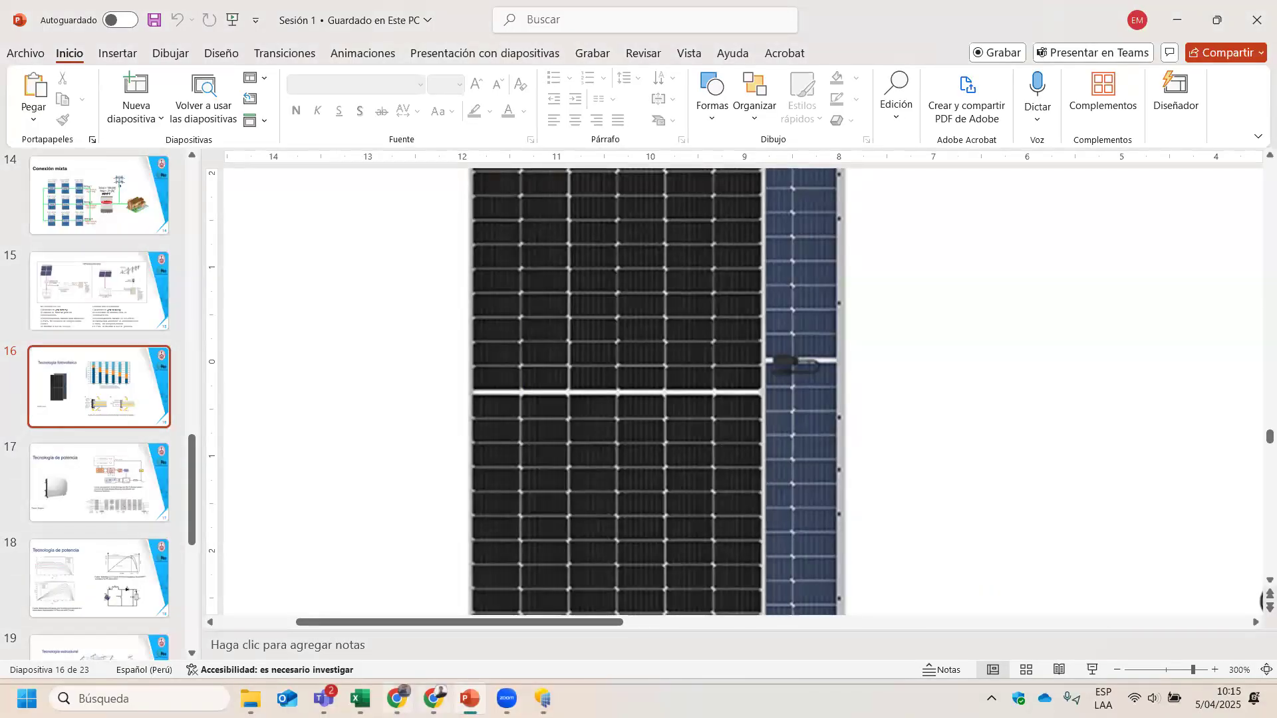
{"action": "left_click", "coordinate": [434, 698]}
{"action": "left_click", "coordinate": [397, 699]}
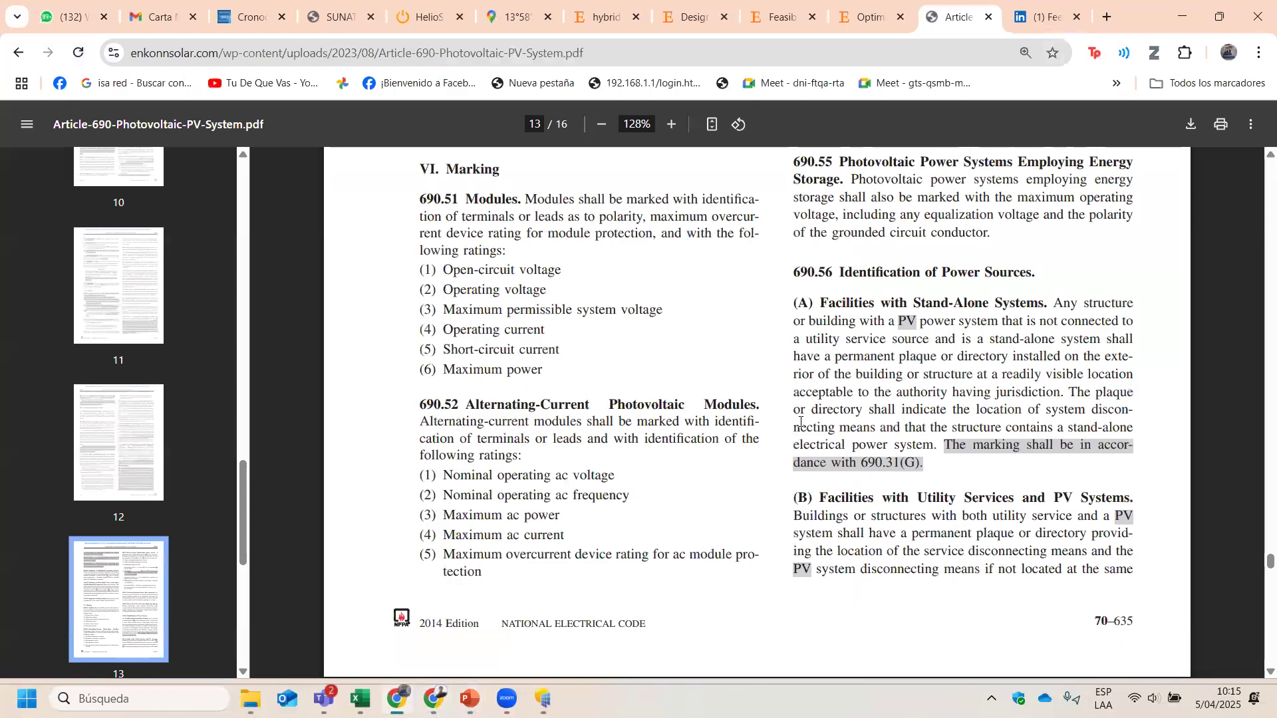
{"action": "scroll", "coordinate": [881, 321], "scroll_direction": "up", "scroll_amount": 20}
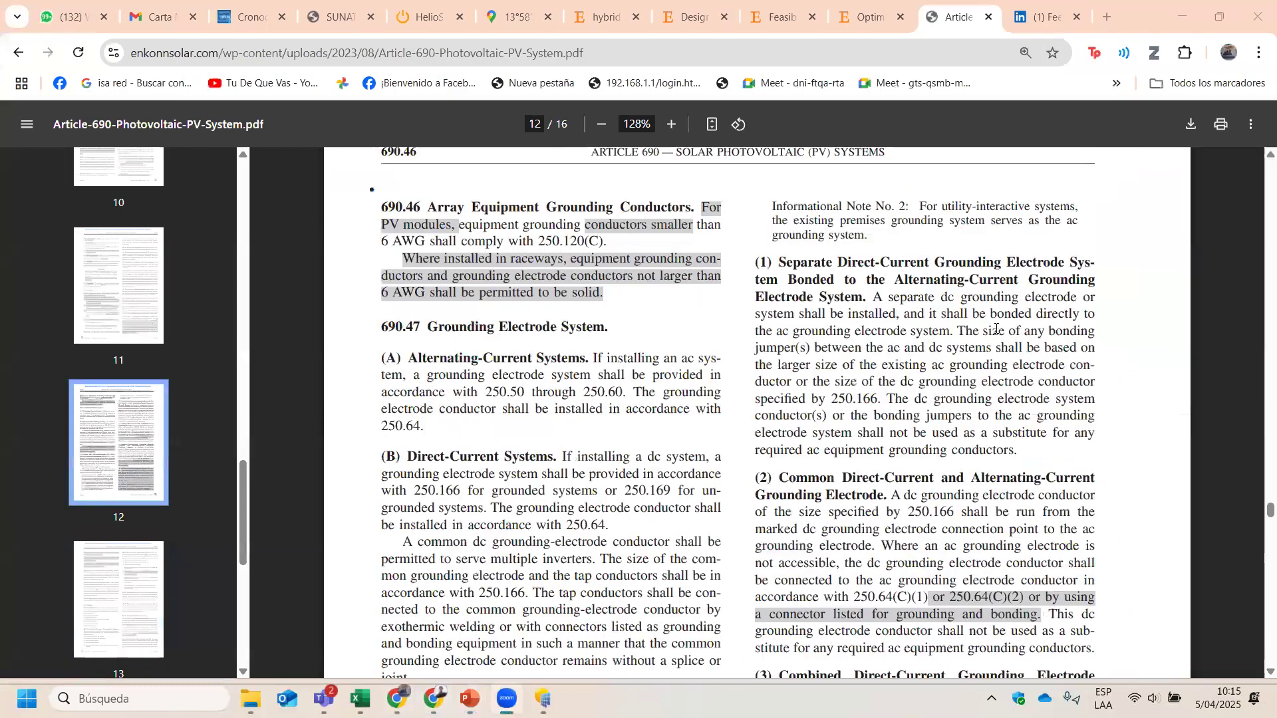
{"action": "scroll", "coordinate": [991, 331], "scroll_direction": "up", "scroll_amount": 20}
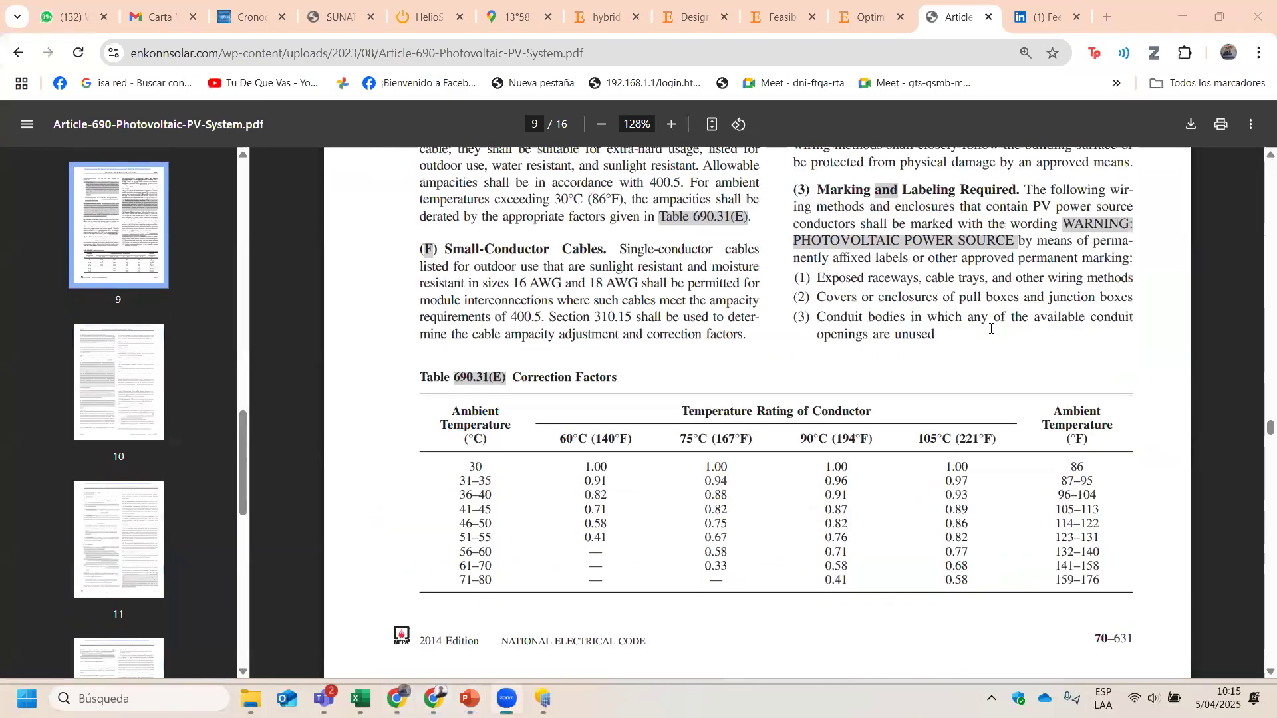
{"action": "scroll", "coordinate": [1013, 337], "scroll_direction": "up", "scroll_amount": 15}
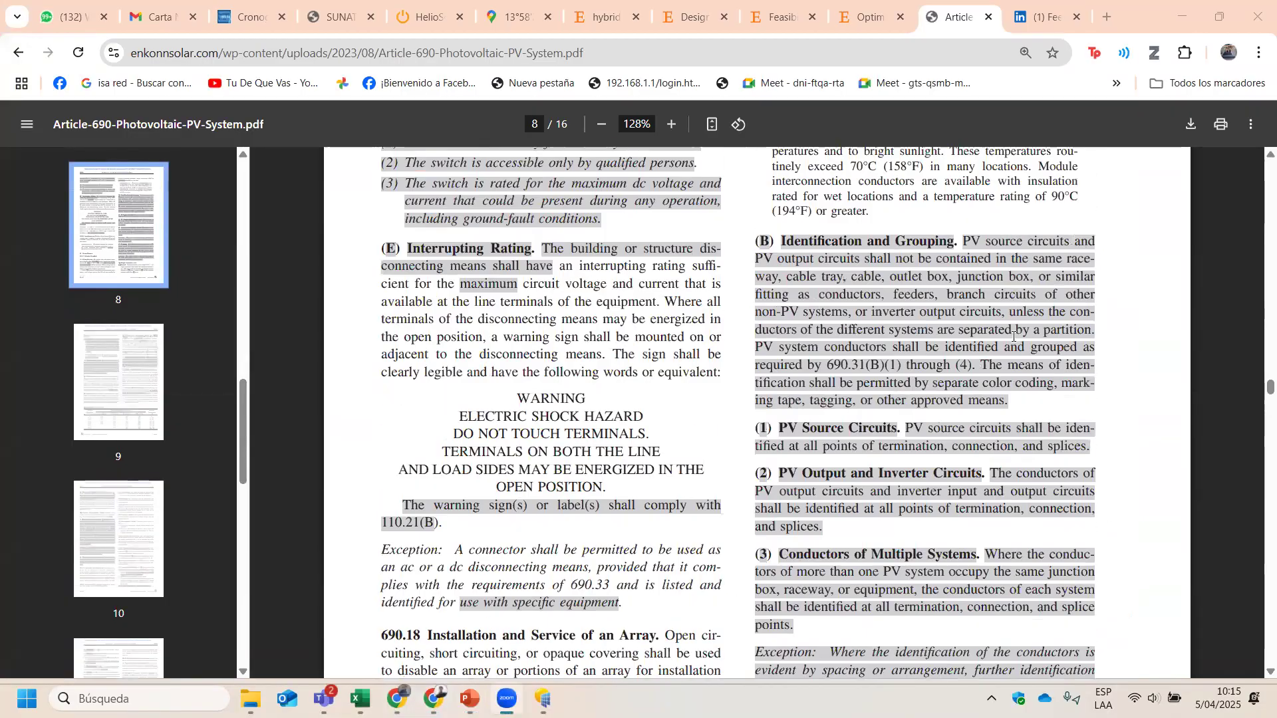
{"action": "scroll", "coordinate": [1257, 312], "scroll_direction": "up", "scroll_amount": 20}
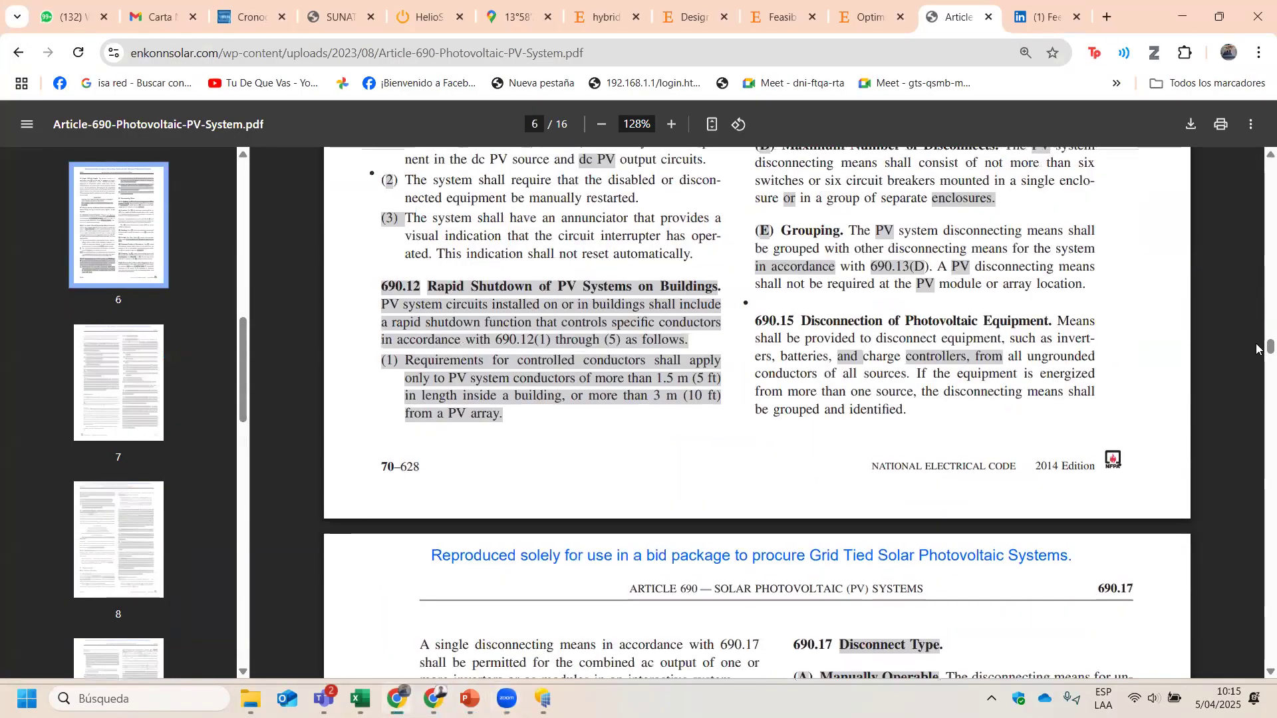
{"action": "scroll", "coordinate": [938, 397], "scroll_direction": "down", "scroll_amount": 20}
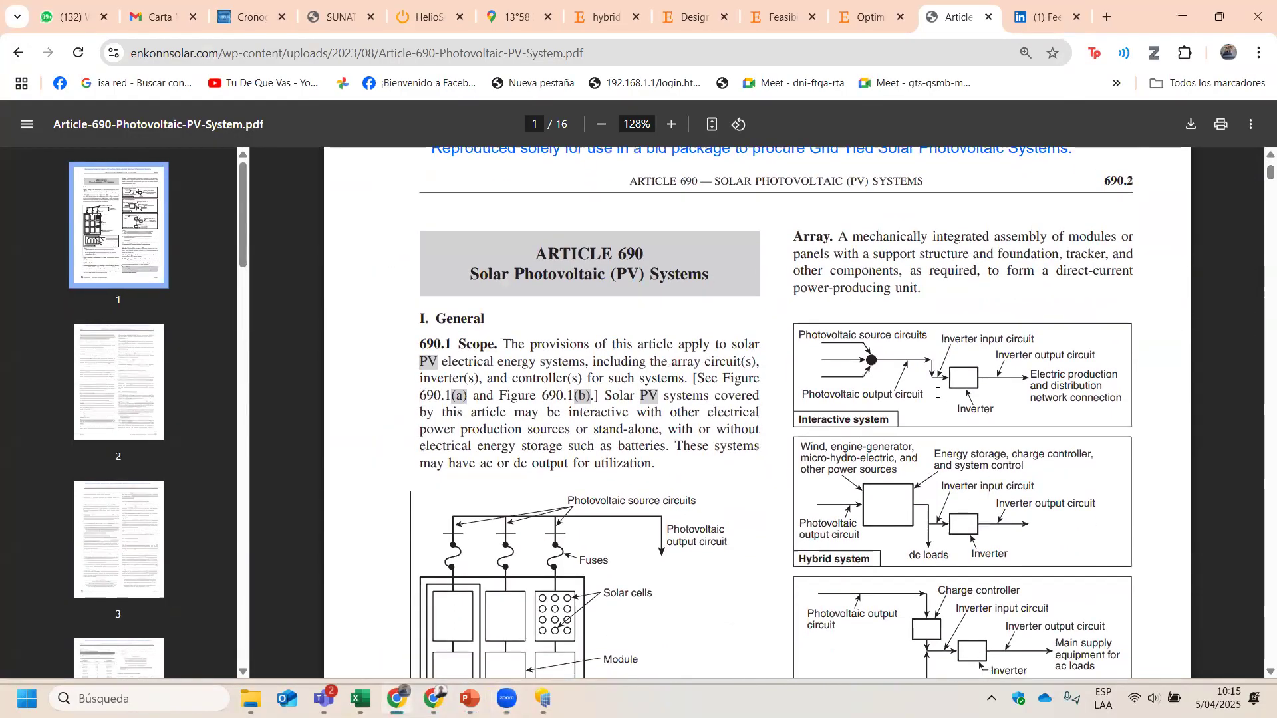
{"action": "scroll", "coordinate": [835, 398], "scroll_direction": "down", "scroll_amount": 10}
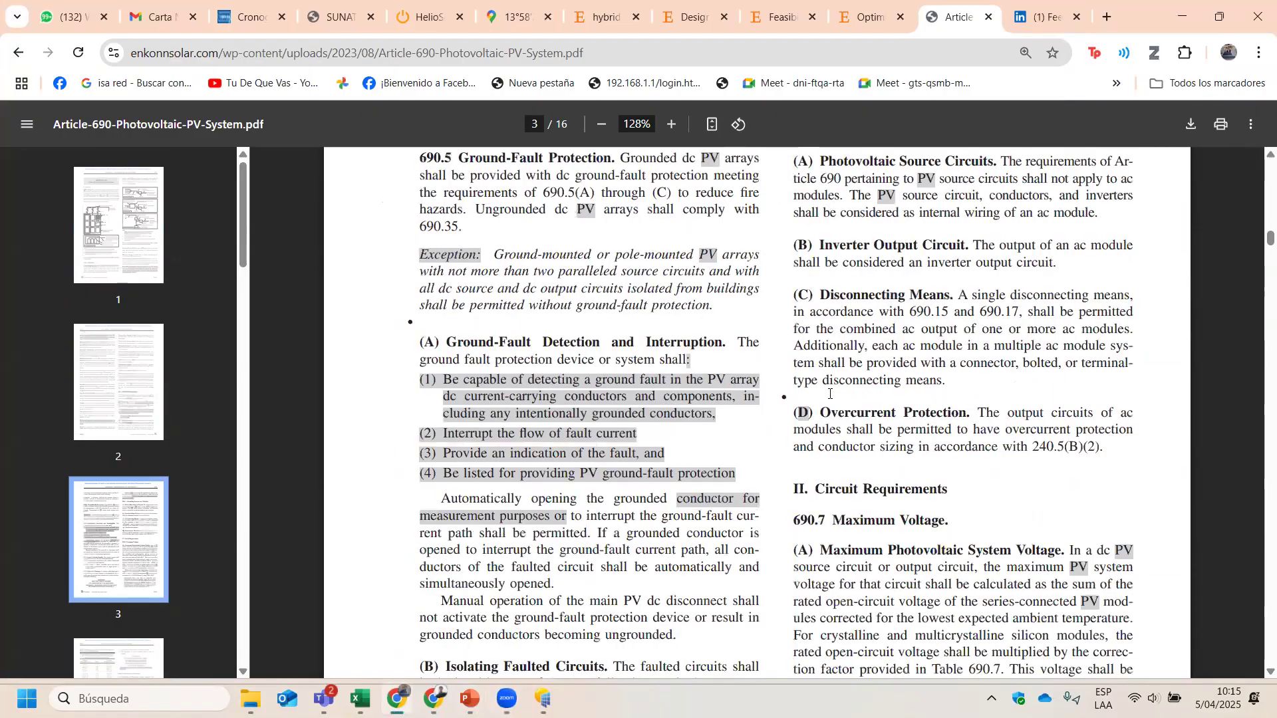
{"action": "scroll", "coordinate": [729, 347], "scroll_direction": "up", "scroll_amount": 1}
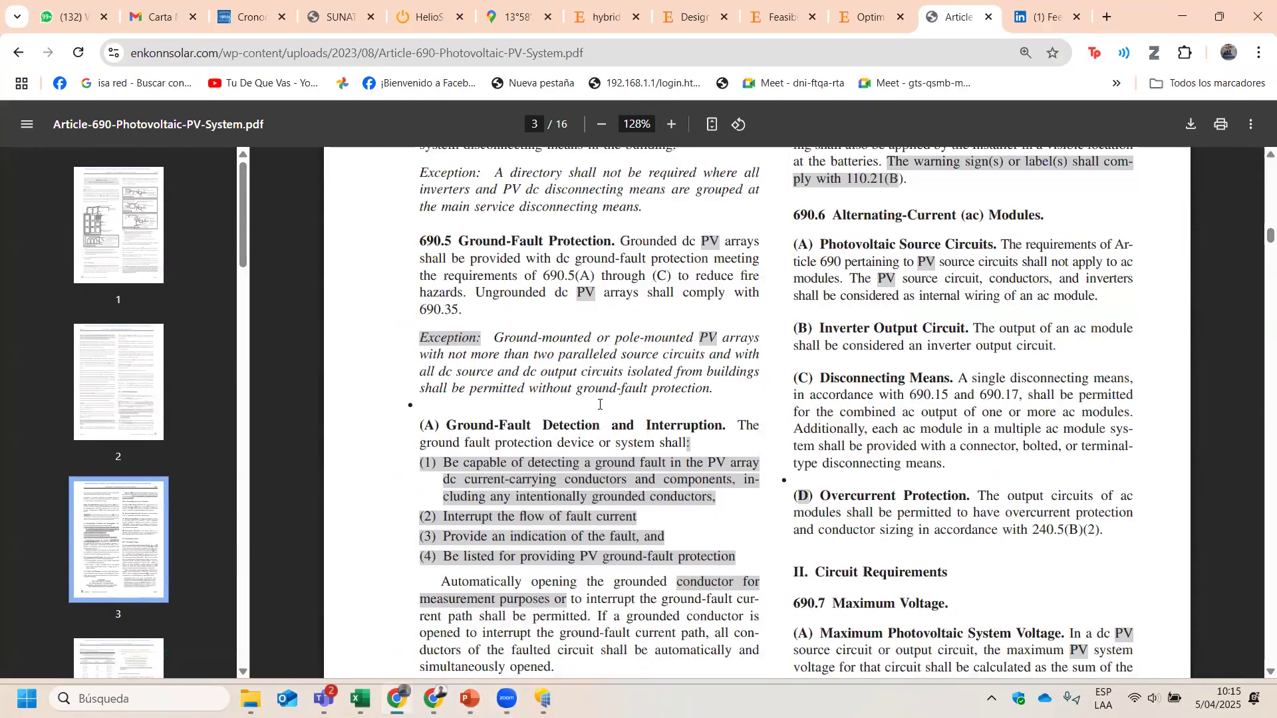
{"action": "scroll", "coordinate": [600, 404], "scroll_direction": "up", "scroll_amount": 15}
{"action": "scroll", "coordinate": [792, 447], "scroll_direction": "up", "scroll_amount": 4}
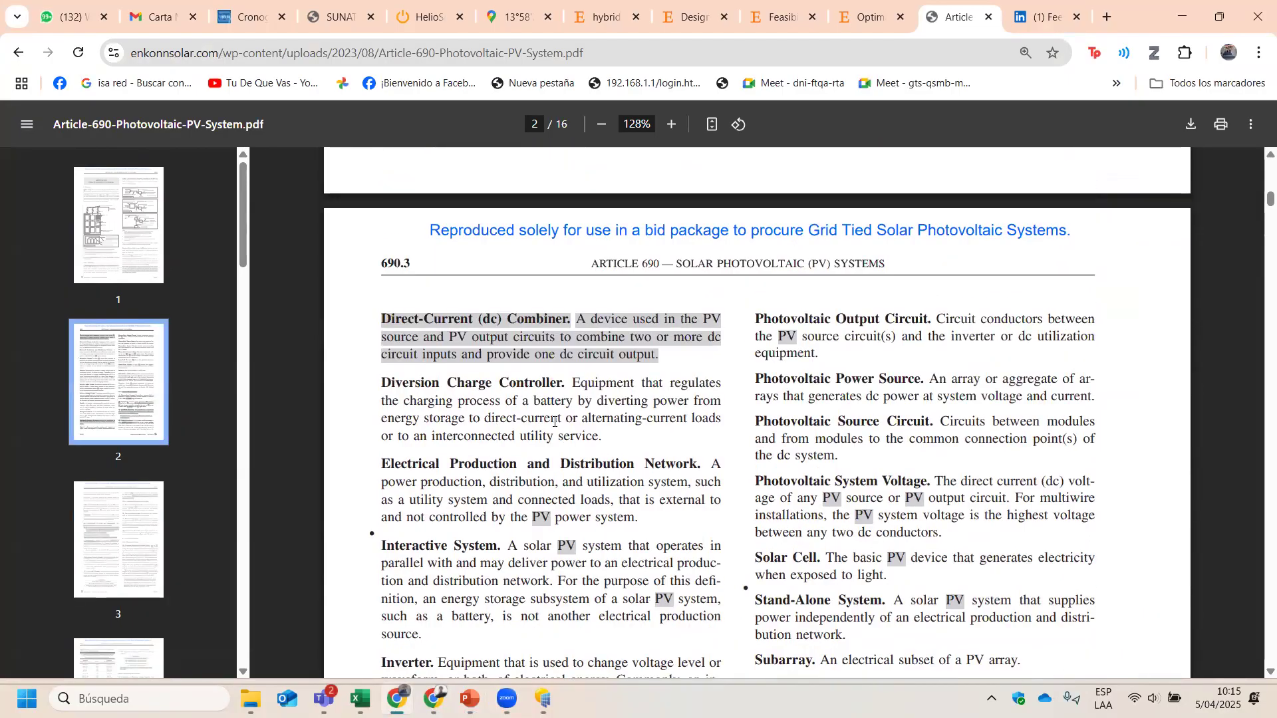
Step: Review the Inverter definition on page 2, selecting its text while reading
{"action": "scroll", "coordinate": [554, 421], "scroll_direction": "down", "scroll_amount": 5}
{"action": "mouse_move", "coordinate": [385, 399]}
{"action": "left_mouse_down"}
{"action": "mouse_move", "coordinate": [493, 384]}
{"action": "mouse_move", "coordinate": [389, 399]}
{"action": "left_mouse_up"}
{"action": "scroll", "coordinate": [390, 399], "scroll_direction": "up", "scroll_amount": 1}
{"action": "left_click_drag", "start_coordinate": [380, 331], "coordinate": [465, 382]}
{"action": "left_click", "coordinate": [438, 353]}
{"action": "left_click_drag", "start_coordinate": [655, 440], "coordinate": [411, 378]}
{"action": "left_click_drag", "start_coordinate": [382, 331], "coordinate": [683, 466]}
{"action": "left_click", "coordinate": [386, 329]}
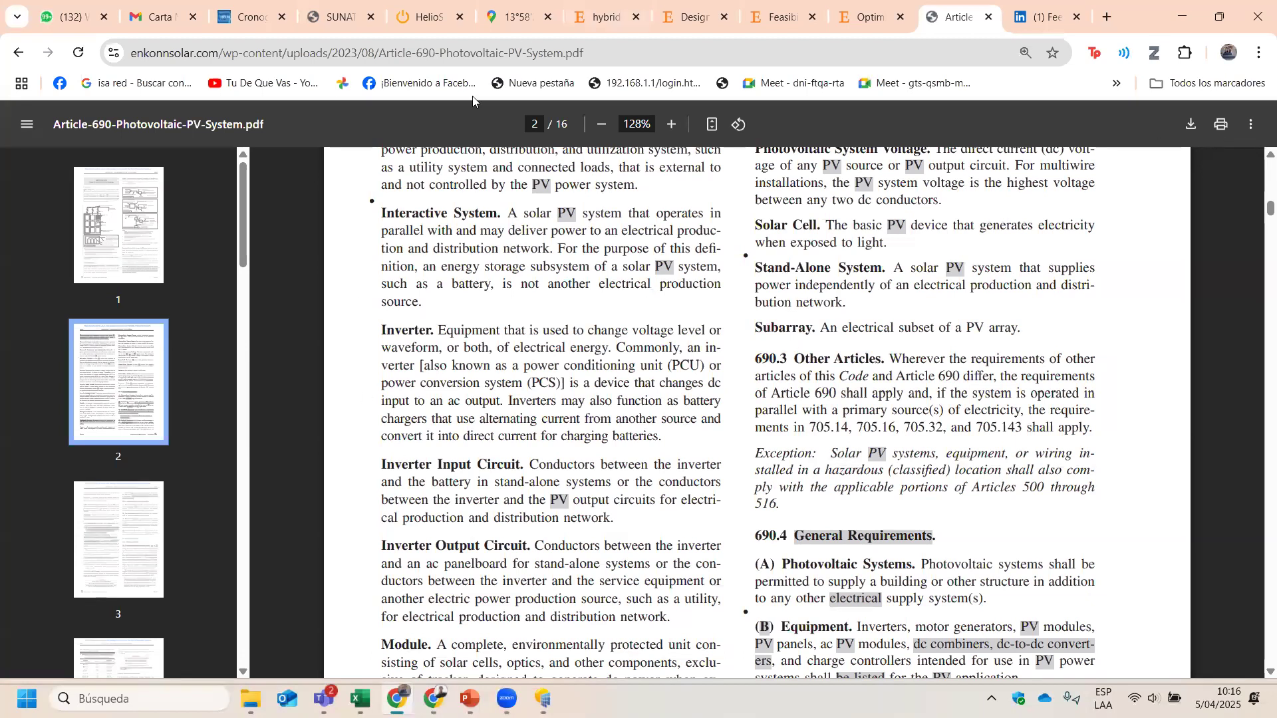
Step: Sketch over page 2 a PV module feeding an inverter block, an output arrow labelled A, and a vertical 60 kV line
{"action": "mouse_move", "coordinate": [636, 311]}
{"action": "left_mouse_down"}
{"action": "mouse_move", "coordinate": [694, 310]}
{"action": "mouse_move", "coordinate": [643, 296]}
{"action": "mouse_move", "coordinate": [683, 290]}
{"action": "mouse_move", "coordinate": [790, 325]}
{"action": "mouse_move", "coordinate": [776, 346]}
{"action": "left_mouse_up"}
{"action": "mouse_move", "coordinate": [780, 291]}
{"action": "left_mouse_down"}
{"action": "mouse_move", "coordinate": [1001, 296]}
{"action": "mouse_move", "coordinate": [865, 353]}
{"action": "mouse_move", "coordinate": [846, 292]}
{"action": "mouse_move", "coordinate": [882, 305]}
{"action": "mouse_move", "coordinate": [914, 341]}
{"action": "mouse_move", "coordinate": [952, 327]}
{"action": "mouse_move", "coordinate": [1074, 336]}
{"action": "left_mouse_up"}
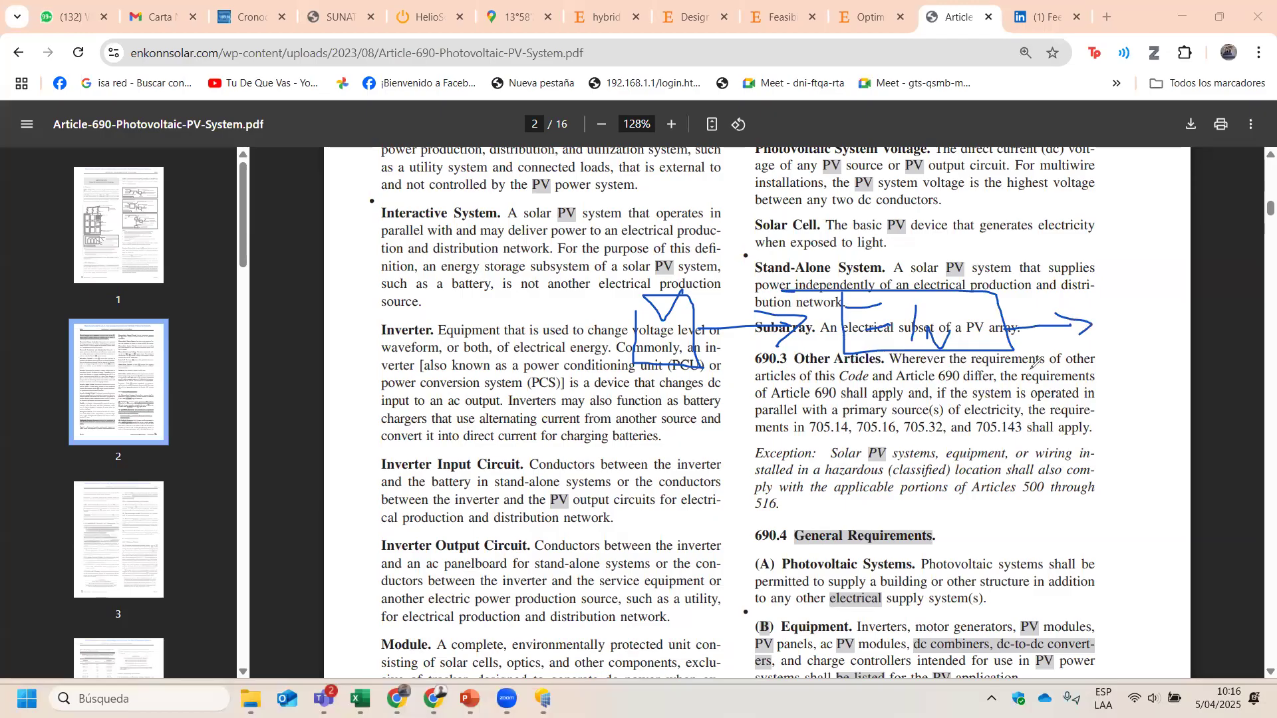
{"action": "mouse_move", "coordinate": [1005, 251]}
{"action": "left_mouse_down"}
{"action": "mouse_move", "coordinate": [1088, 242]}
{"action": "mouse_move", "coordinate": [1075, 238]}
{"action": "left_mouse_up"}
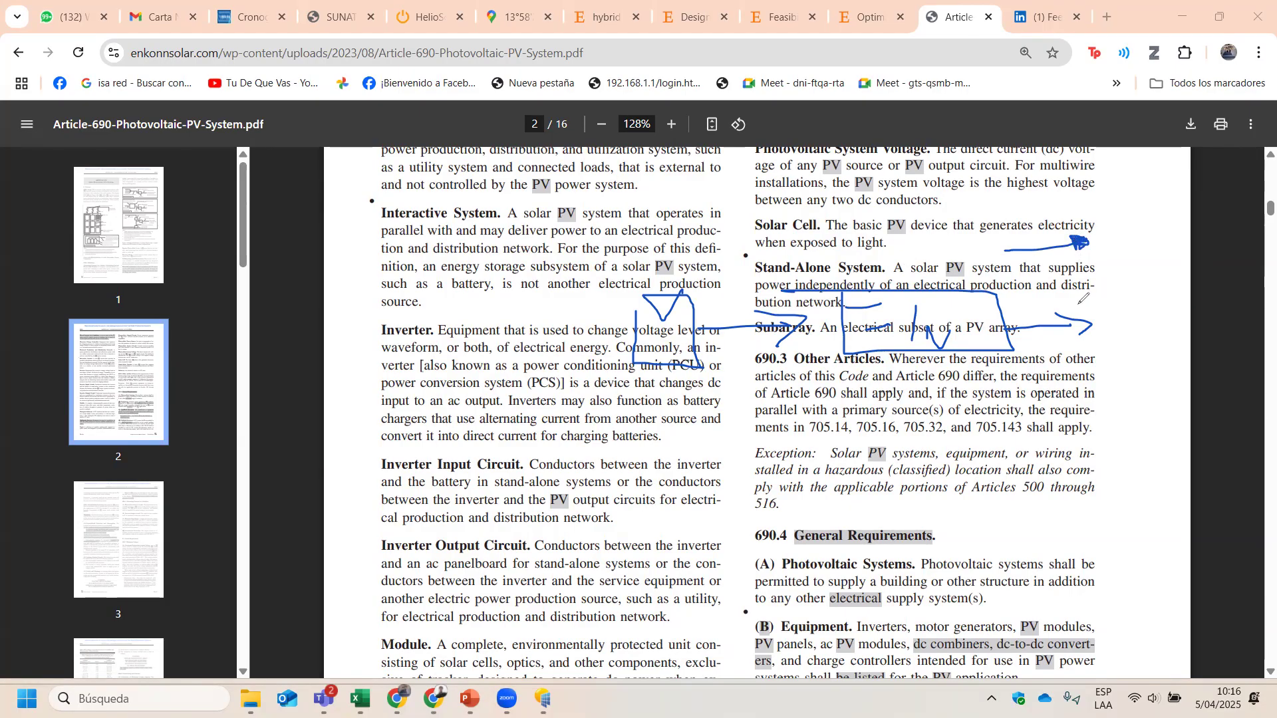
{"action": "left_click_drag", "start_coordinate": [1031, 240], "coordinate": [1046, 219]}
{"action": "left_click_drag", "start_coordinate": [1124, 243], "coordinate": [1127, 516]}
{"action": "mouse_move", "coordinate": [1131, 214]}
{"action": "left_mouse_down"}
{"action": "mouse_move", "coordinate": [1118, 234]}
{"action": "mouse_move", "coordinate": [1159, 195]}
{"action": "left_mouse_up"}
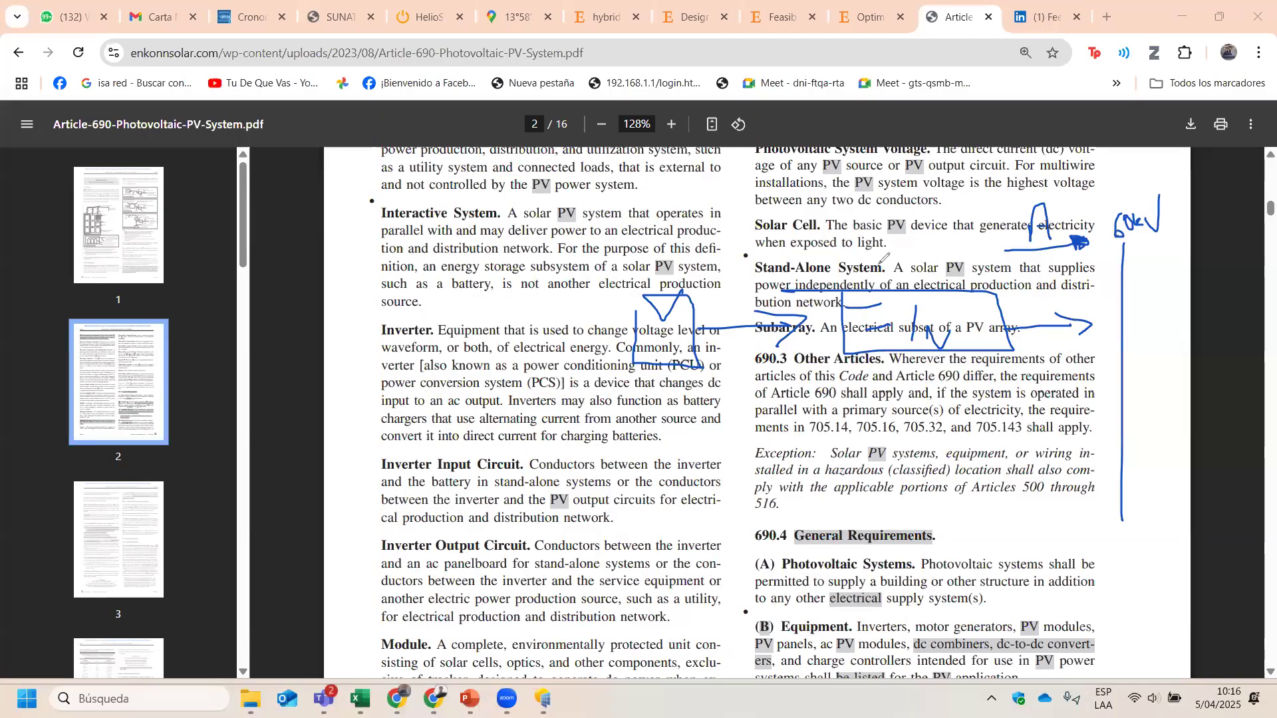
Step: Add two curved return arrows beneath the inverter block and a small mark at its output
{"action": "mouse_move", "coordinate": [1058, 357]}
{"action": "left_mouse_down"}
{"action": "mouse_move", "coordinate": [791, 363]}
{"action": "mouse_move", "coordinate": [789, 385]}
{"action": "left_mouse_up"}
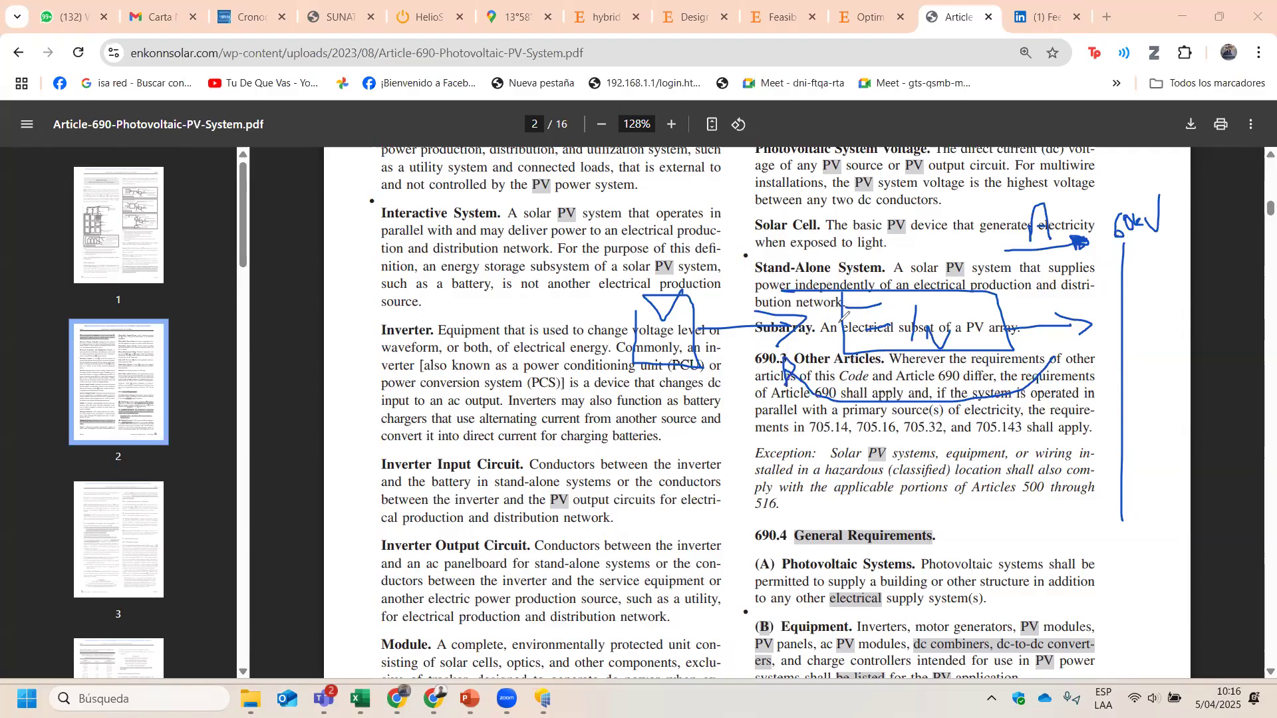
{"action": "left_click_drag", "start_coordinate": [655, 293], "coordinate": [636, 320]}
{"action": "mouse_move", "coordinate": [1005, 293]}
{"action": "left_mouse_down"}
{"action": "mouse_move", "coordinate": [1045, 289]}
{"action": "mouse_move", "coordinate": [1030, 303]}
{"action": "left_mouse_up"}
{"action": "left_click_drag", "start_coordinate": [1063, 409], "coordinate": [835, 399]}
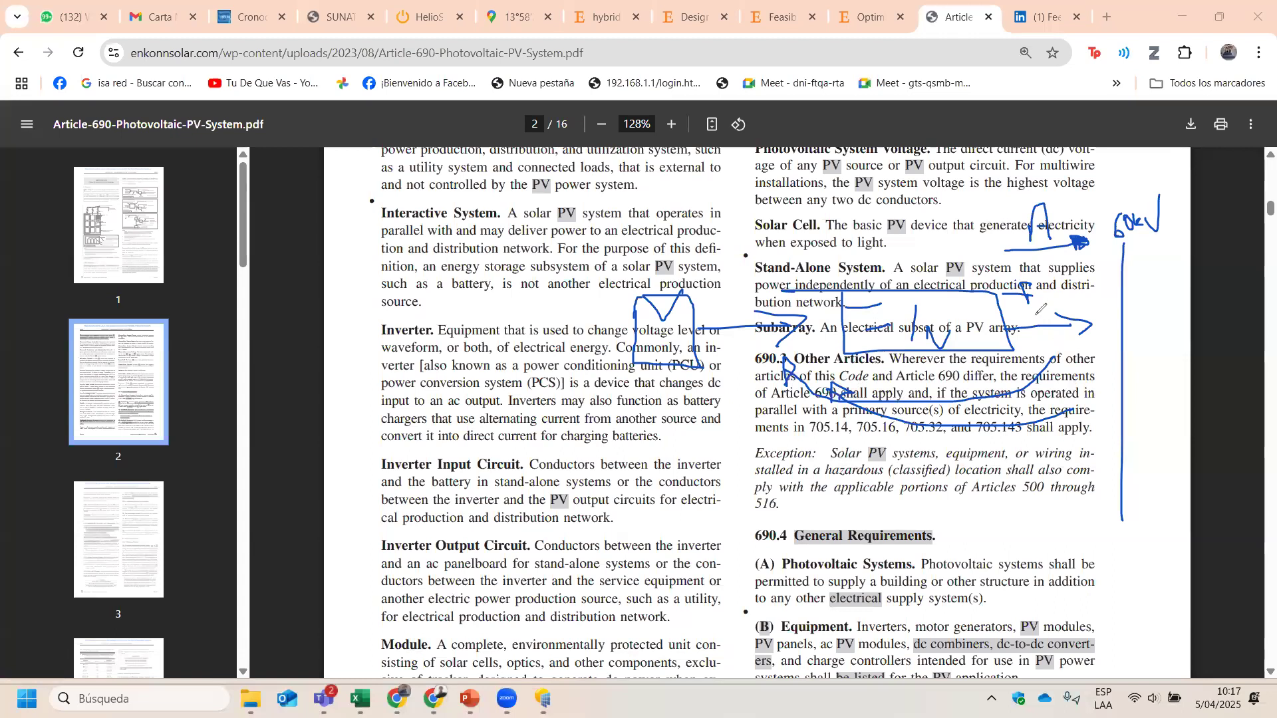
Step: Handwrite an inverse label above the inverter, retrace the module block with an arrow toward it, and annotate below the inverter
{"action": "mouse_move", "coordinate": [900, 254]}
{"action": "left_mouse_down"}
{"action": "mouse_move", "coordinate": [906, 238]}
{"action": "mouse_move", "coordinate": [932, 255]}
{"action": "mouse_move", "coordinate": [978, 241]}
{"action": "mouse_move", "coordinate": [993, 257]}
{"action": "left_mouse_up"}
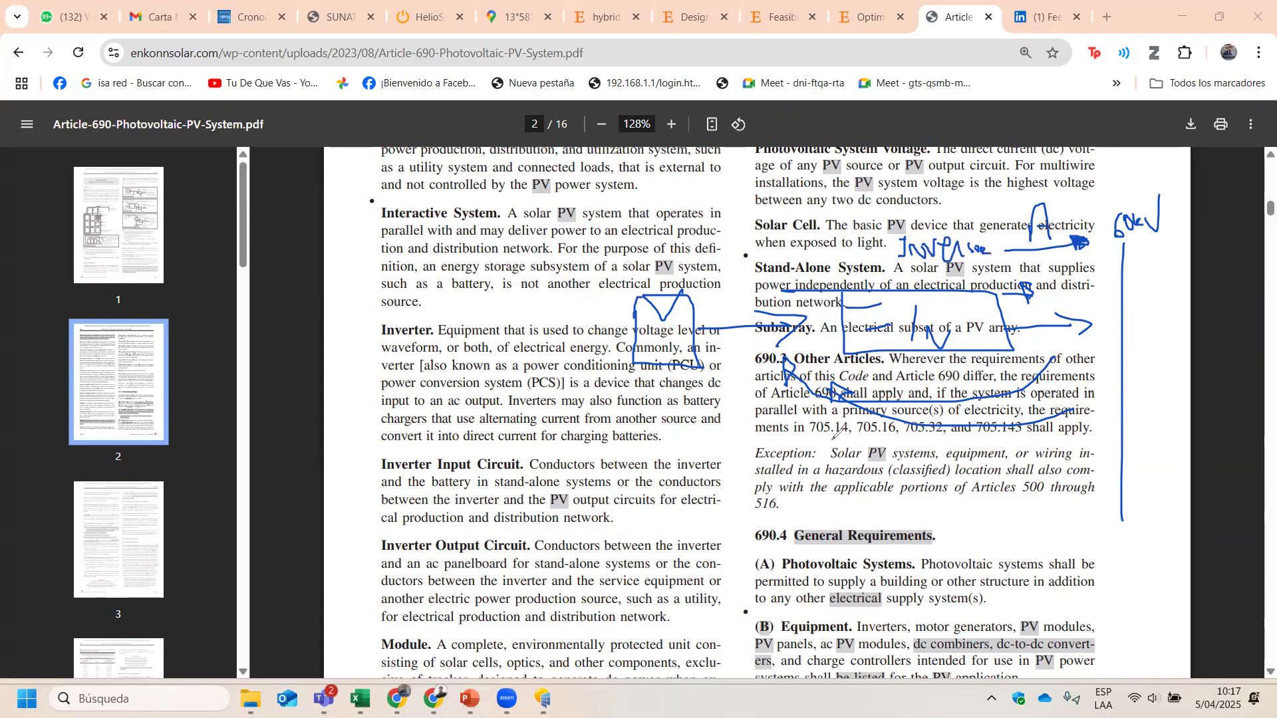
{"action": "mouse_move", "coordinate": [640, 293]}
{"action": "left_mouse_down"}
{"action": "mouse_move", "coordinate": [690, 291]}
{"action": "mouse_move", "coordinate": [696, 371]}
{"action": "mouse_move", "coordinate": [643, 353]}
{"action": "mouse_move", "coordinate": [663, 314]}
{"action": "mouse_move", "coordinate": [677, 320]}
{"action": "left_mouse_up"}
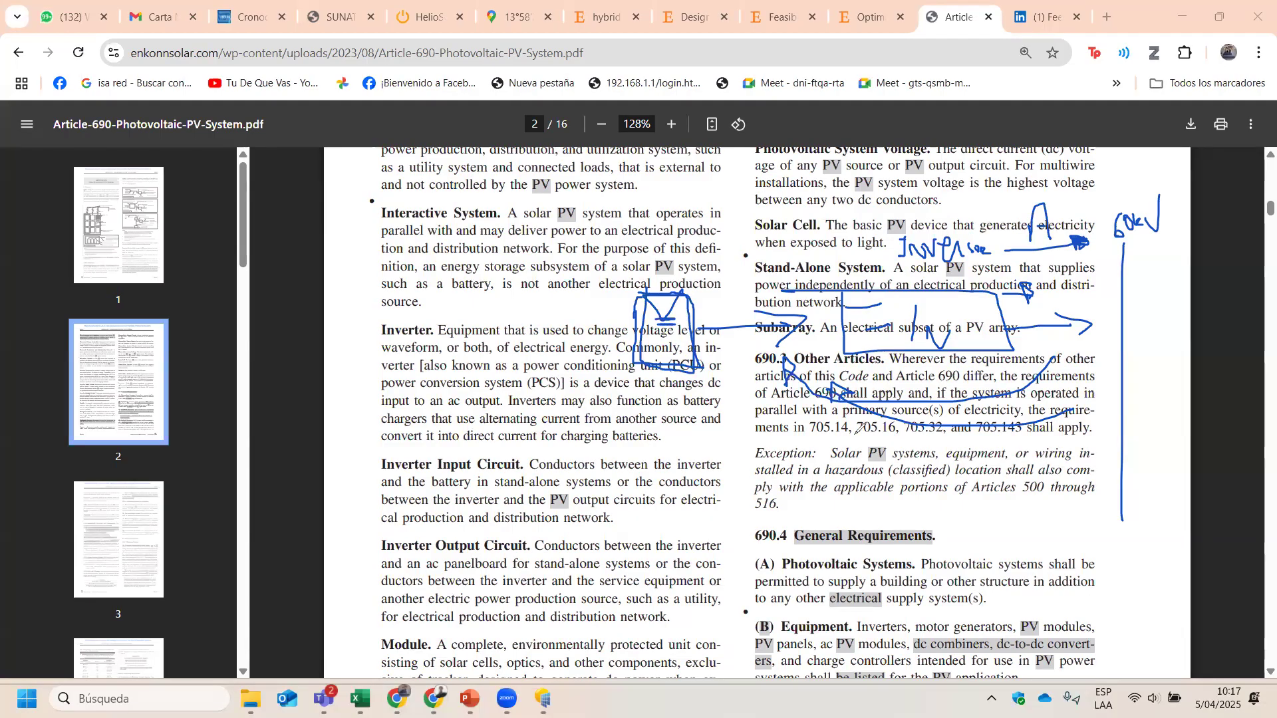
{"action": "left_click_drag", "start_coordinate": [741, 262], "coordinate": [732, 280]}
{"action": "mouse_move", "coordinate": [893, 347]}
{"action": "left_mouse_down"}
{"action": "mouse_move", "coordinate": [936, 379]}
{"action": "mouse_move", "coordinate": [962, 366]}
{"action": "mouse_move", "coordinate": [944, 383]}
{"action": "left_mouse_up"}
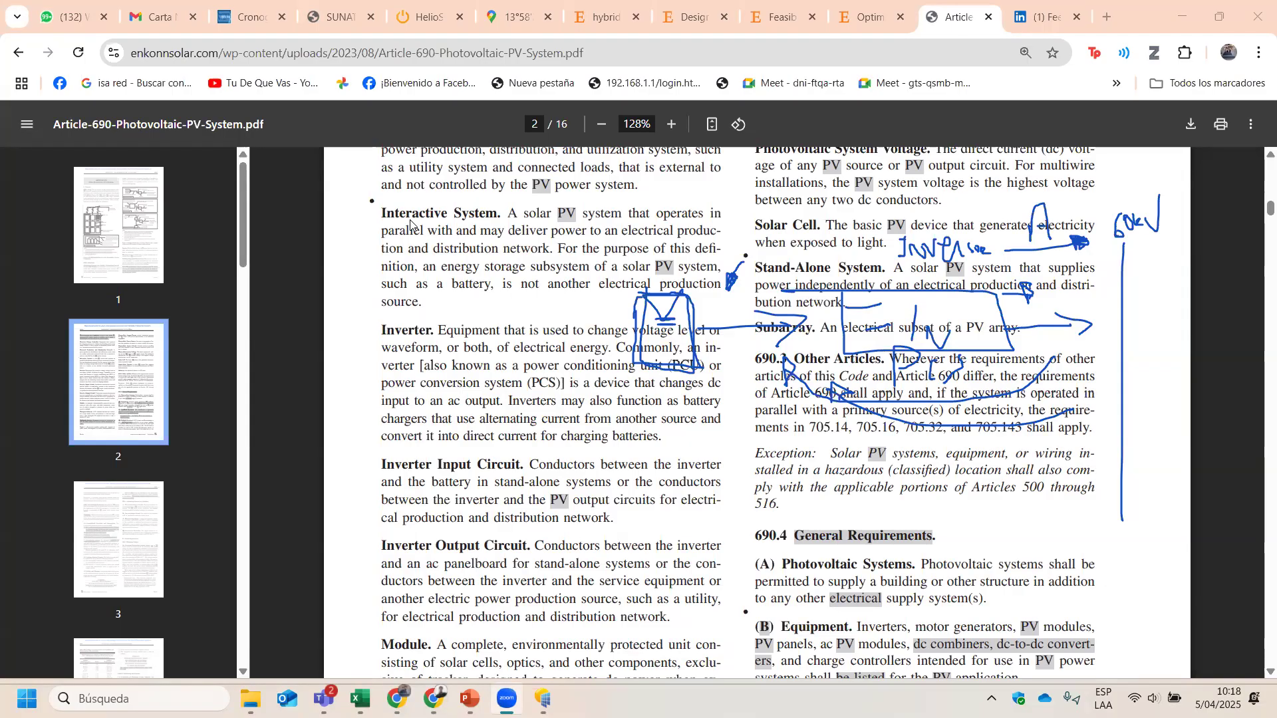
Step: Clear all the annotations drawn over the page
{"action": "left_click", "coordinate": [235, 198]}
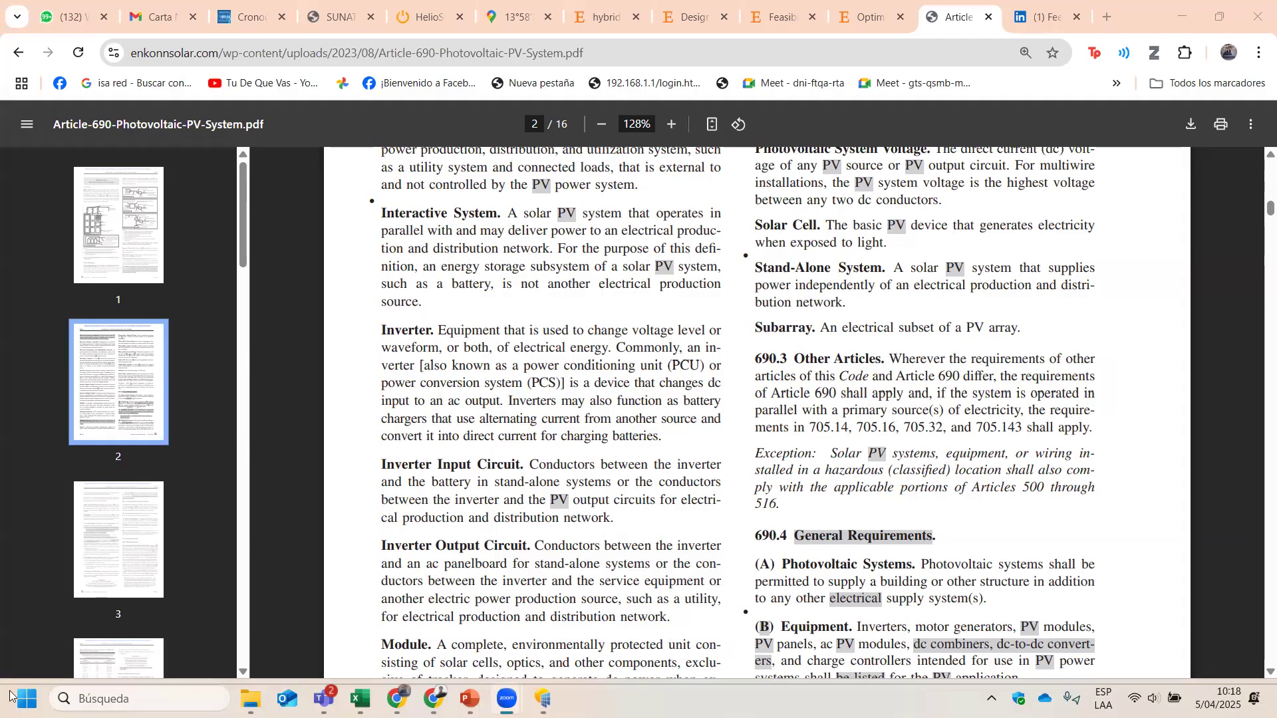
Step: Bring the Article 690 PDF back to the front and view the Multimode Inverter and Qualified Personnel entries on page 2
{"action": "key", "text": "alt+Tab"}
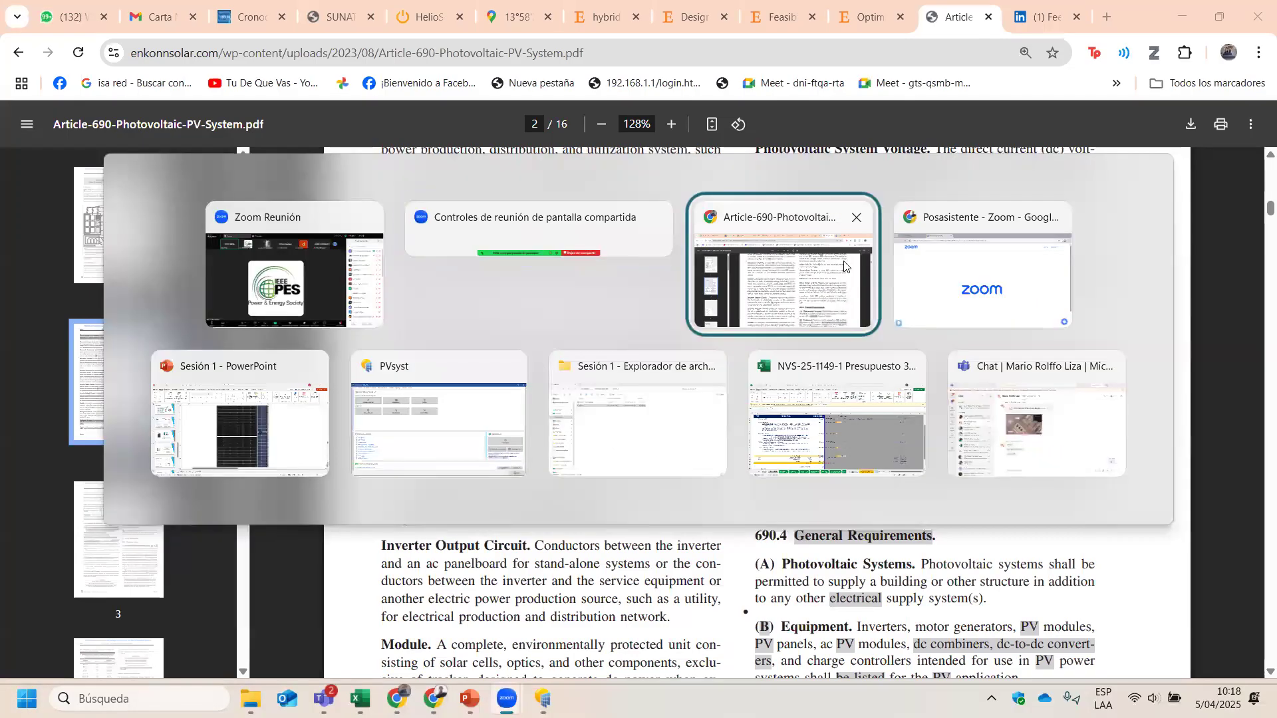
{"action": "scroll", "coordinate": [626, 433], "scroll_direction": "down", "scroll_amount": 7}
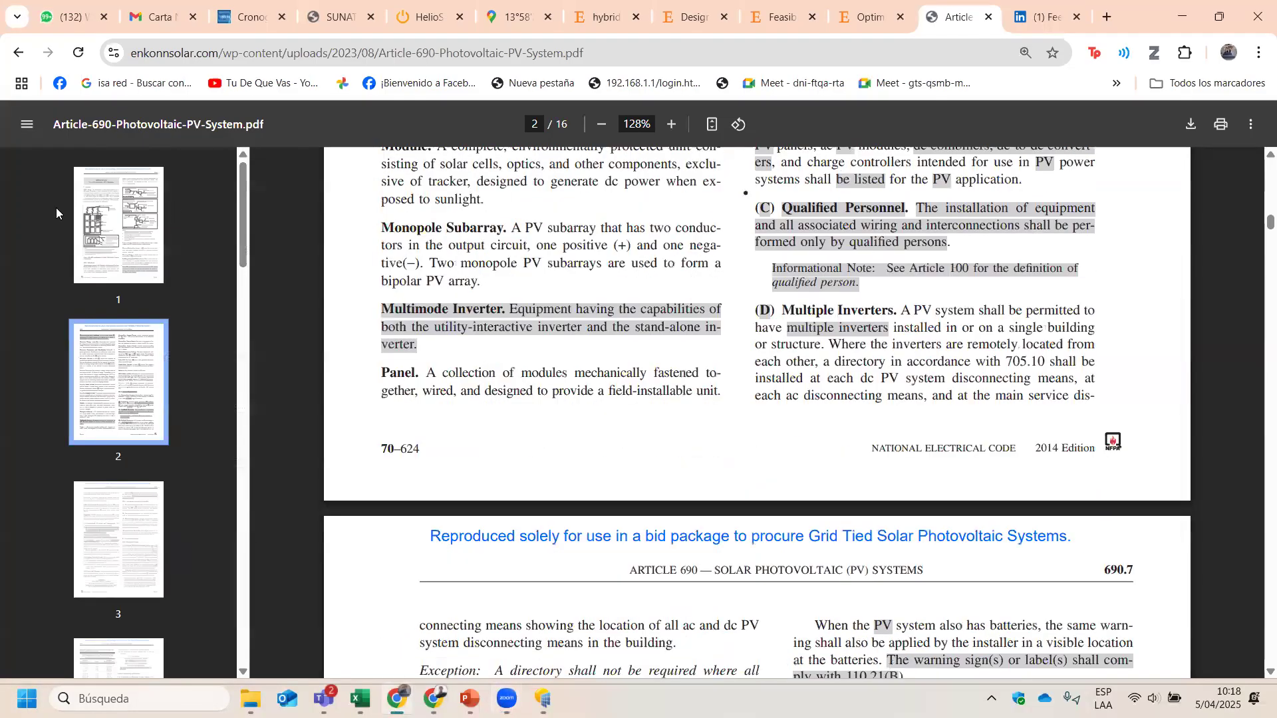
{"action": "left_click", "coordinate": [551, 618]}
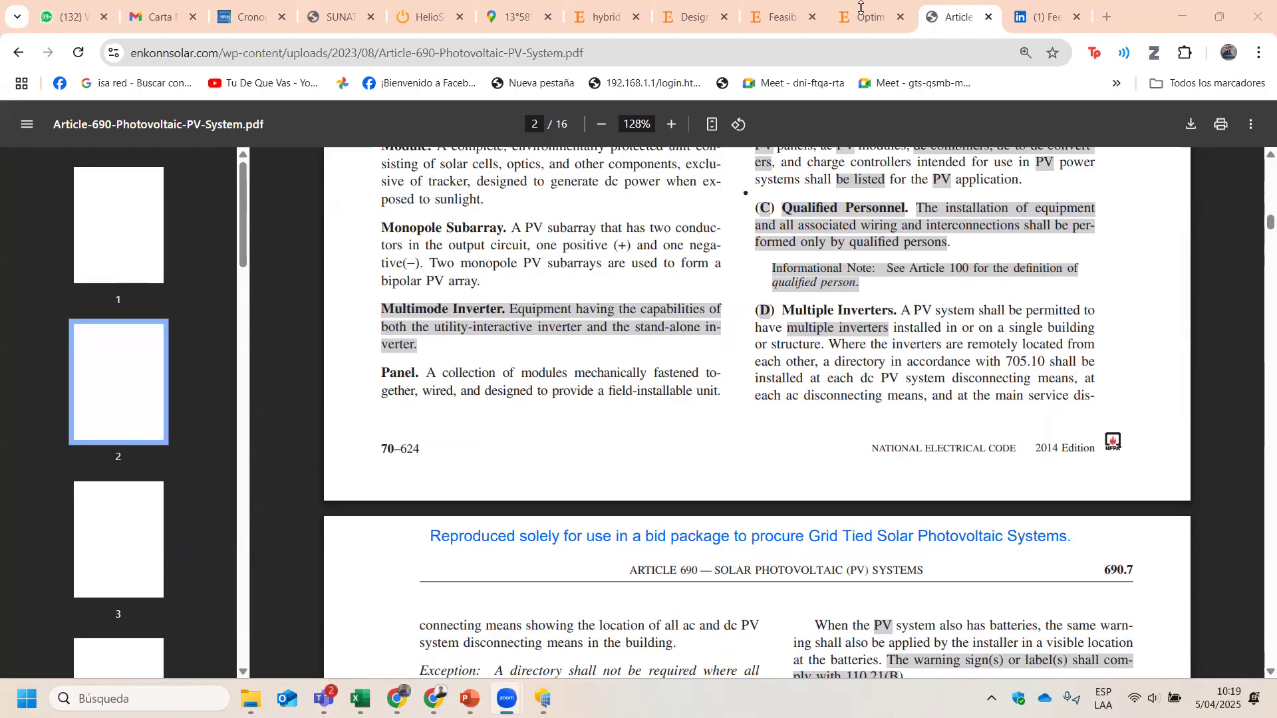
{"action": "key", "text": "alt+Tab"}
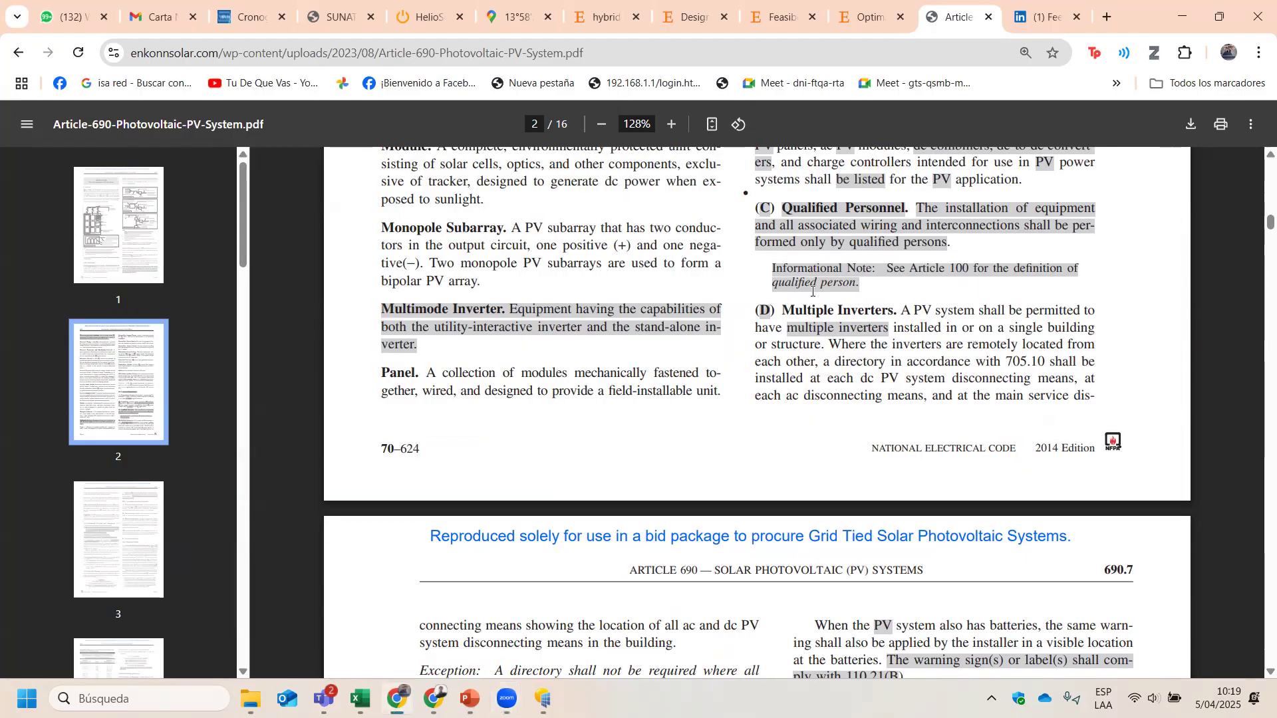
Step: Select the 690.4(D) Multiple Inverters paragraph from page 2 through its continuation on page 3 for reading
{"action": "left_click_drag", "start_coordinate": [755, 311], "coordinate": [732, 627]}
{"action": "scroll", "coordinate": [731, 629], "scroll_direction": "down", "scroll_amount": 1}
{"action": "left_click", "coordinate": [731, 629]}
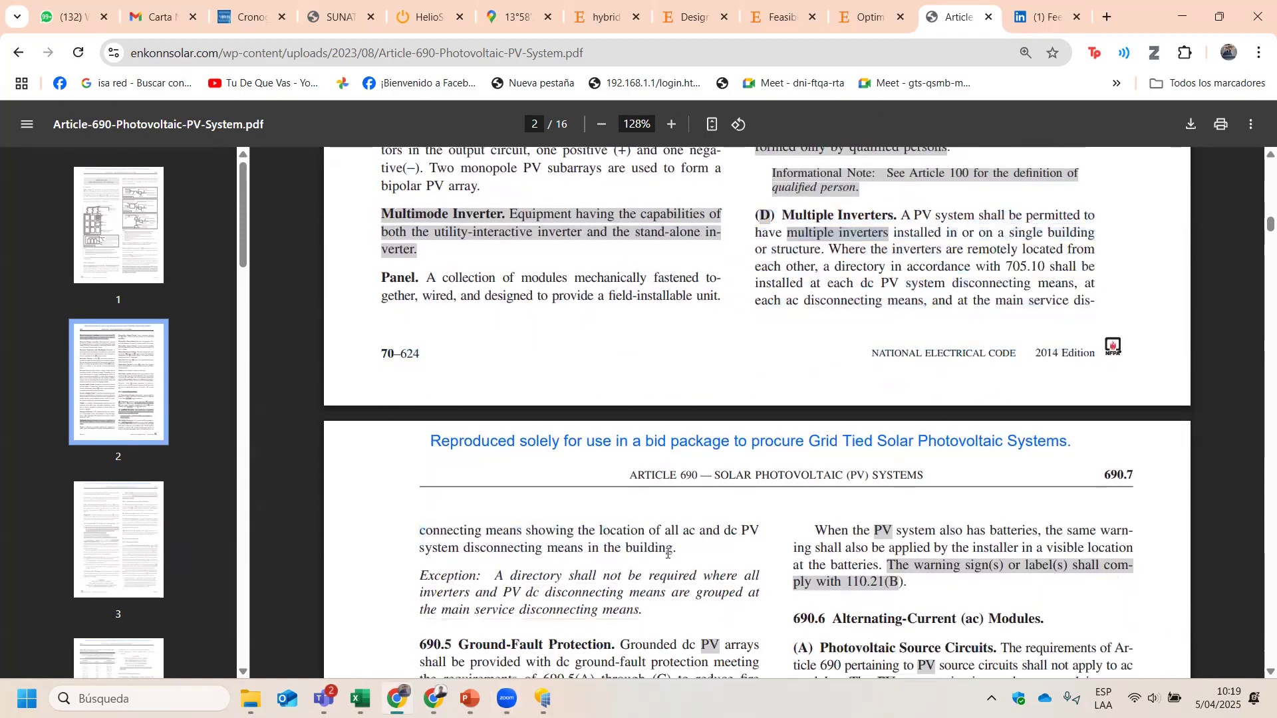
{"action": "mouse_move", "coordinate": [683, 542]}
{"action": "left_mouse_down"}
{"action": "mouse_move", "coordinate": [730, 245]}
{"action": "mouse_move", "coordinate": [756, 222]}
{"action": "mouse_move", "coordinate": [997, 320]}
{"action": "mouse_move", "coordinate": [865, 572]}
{"action": "mouse_move", "coordinate": [674, 550]}
{"action": "left_mouse_up"}
{"action": "left_click", "coordinate": [756, 225]}
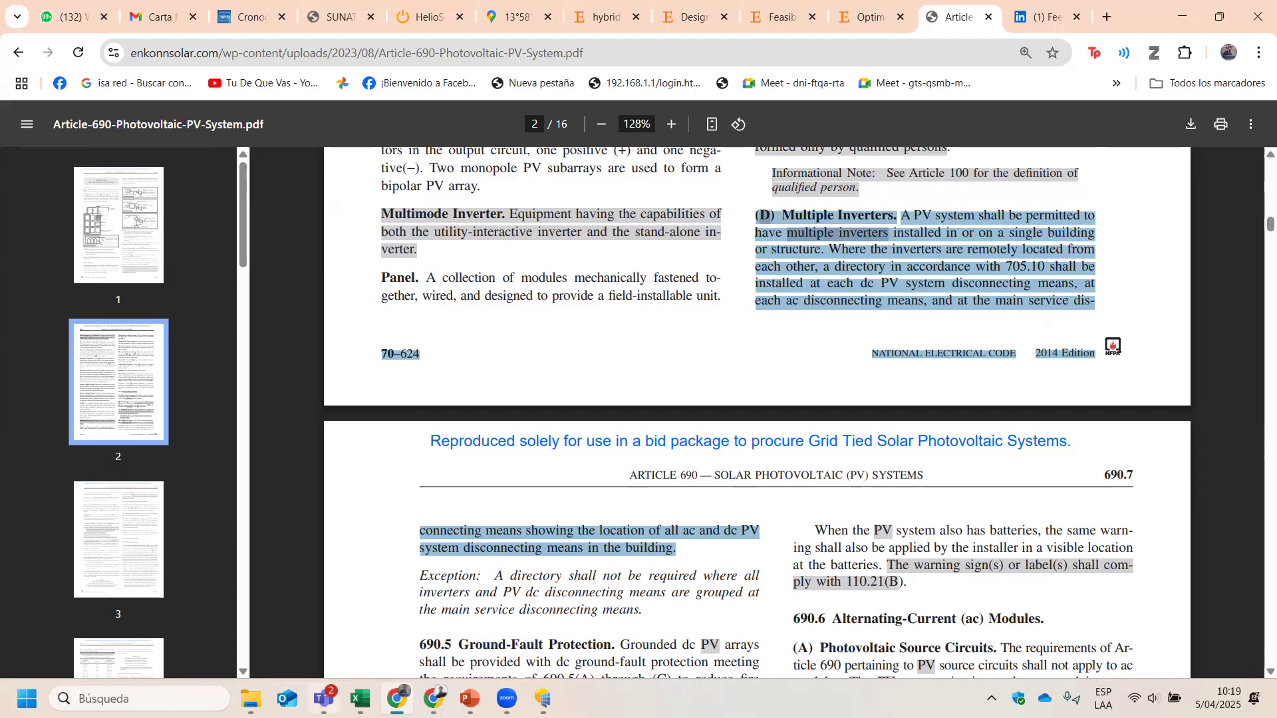
Step: Clear the Multiple Inverters text selection in the Article 690 PDF and switch to the PVsyst 7.4 welcome window
{"action": "mouse_move", "coordinate": [543, 698]}
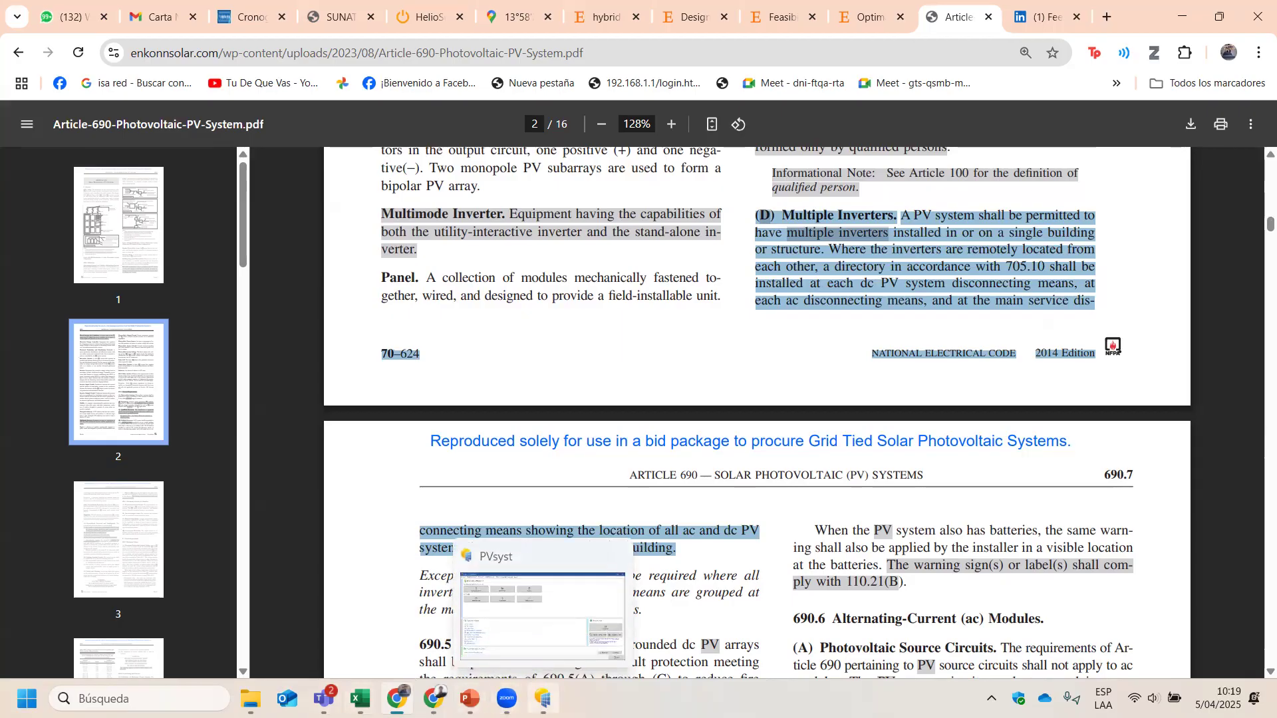
{"action": "left_click", "coordinate": [586, 610]}
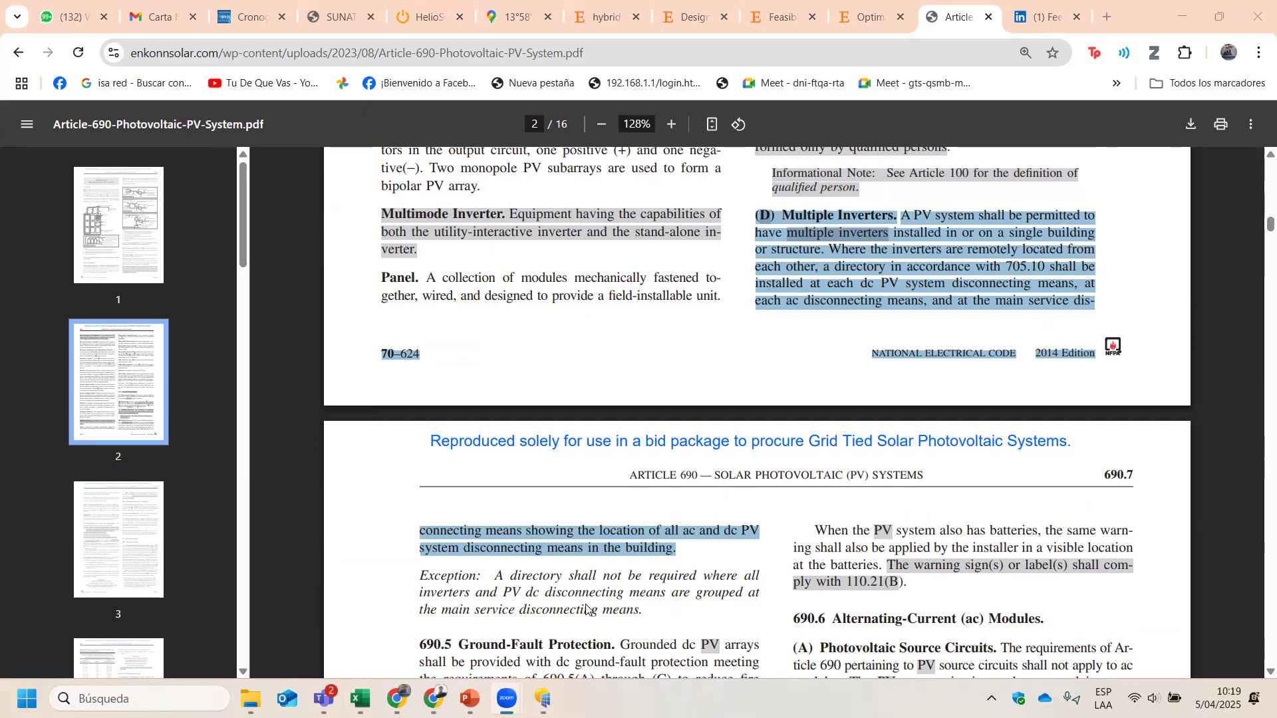
{"action": "left_click", "coordinate": [0, 154]}
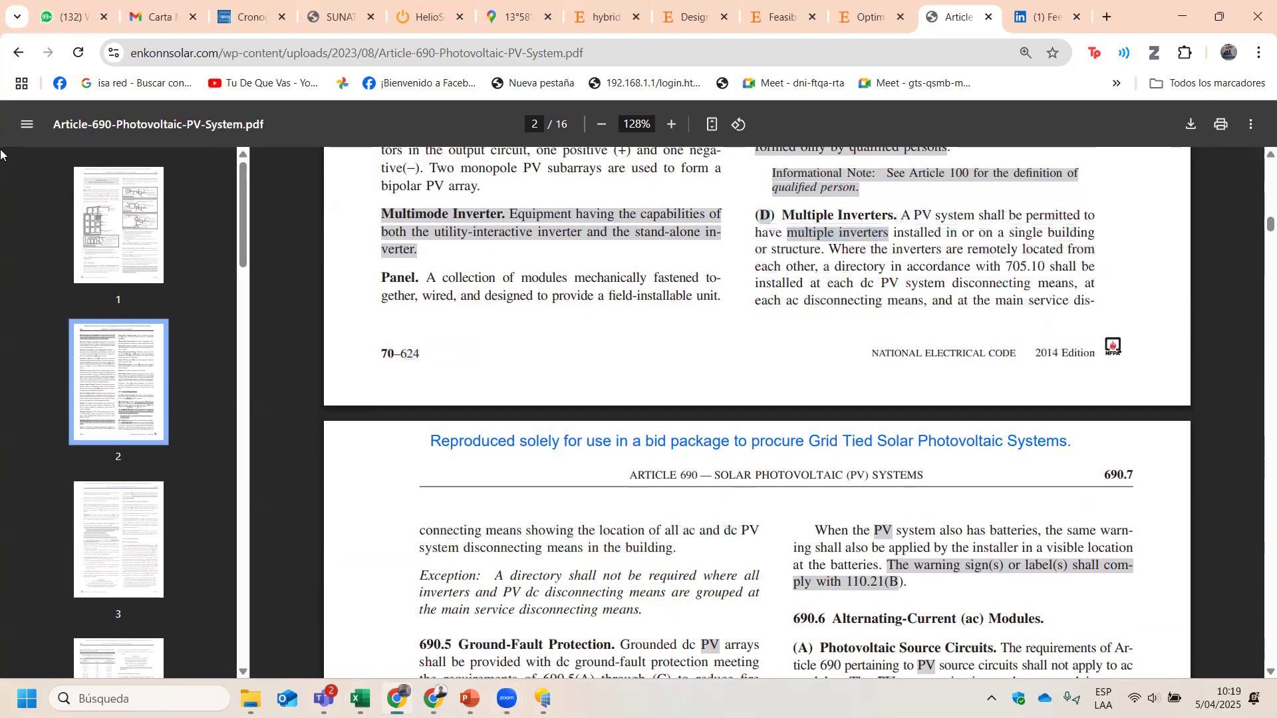
{"action": "key", "text": "alt+Tab"}
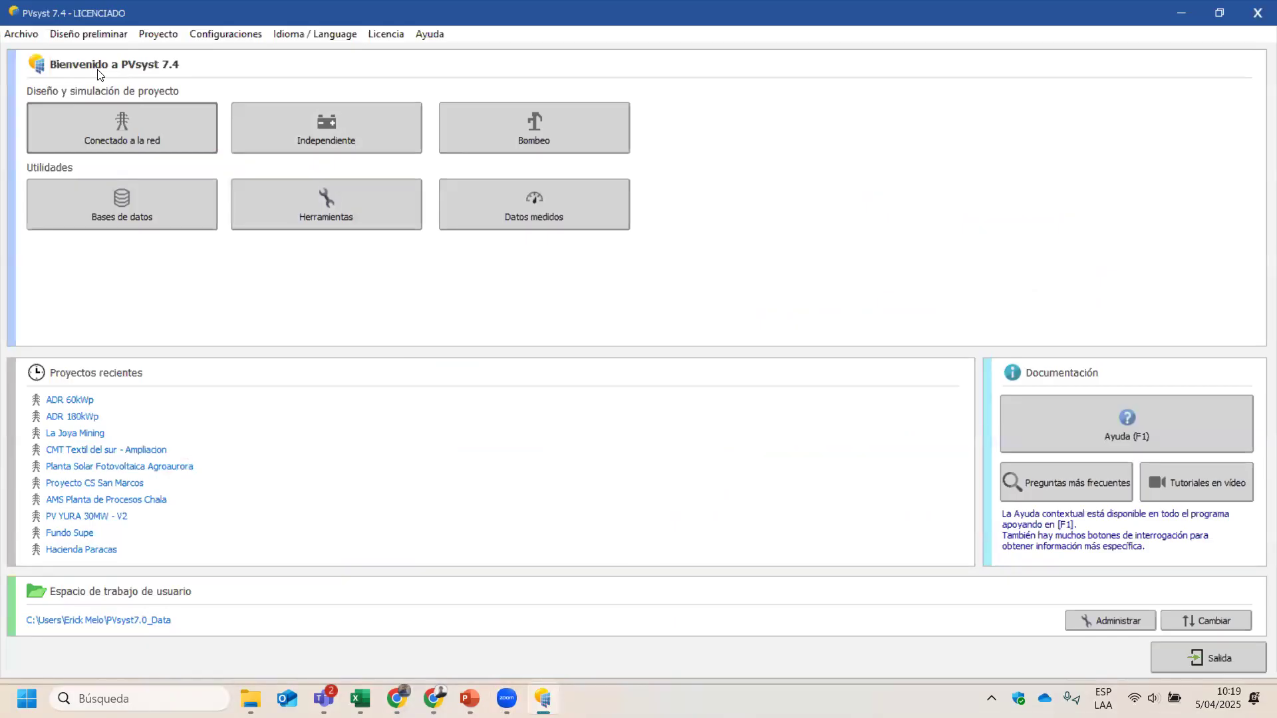
{"action": "left_click", "coordinate": [1053, 78]}
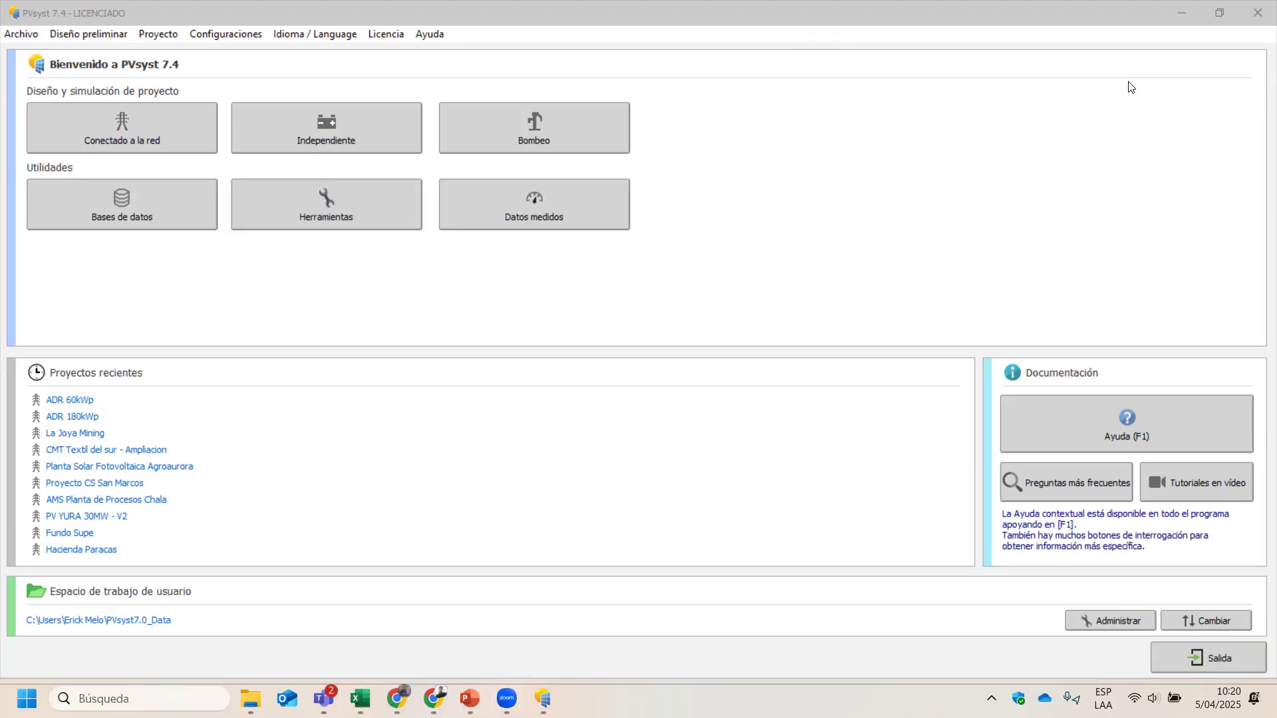
{"action": "left_click", "coordinate": [281, 9]}
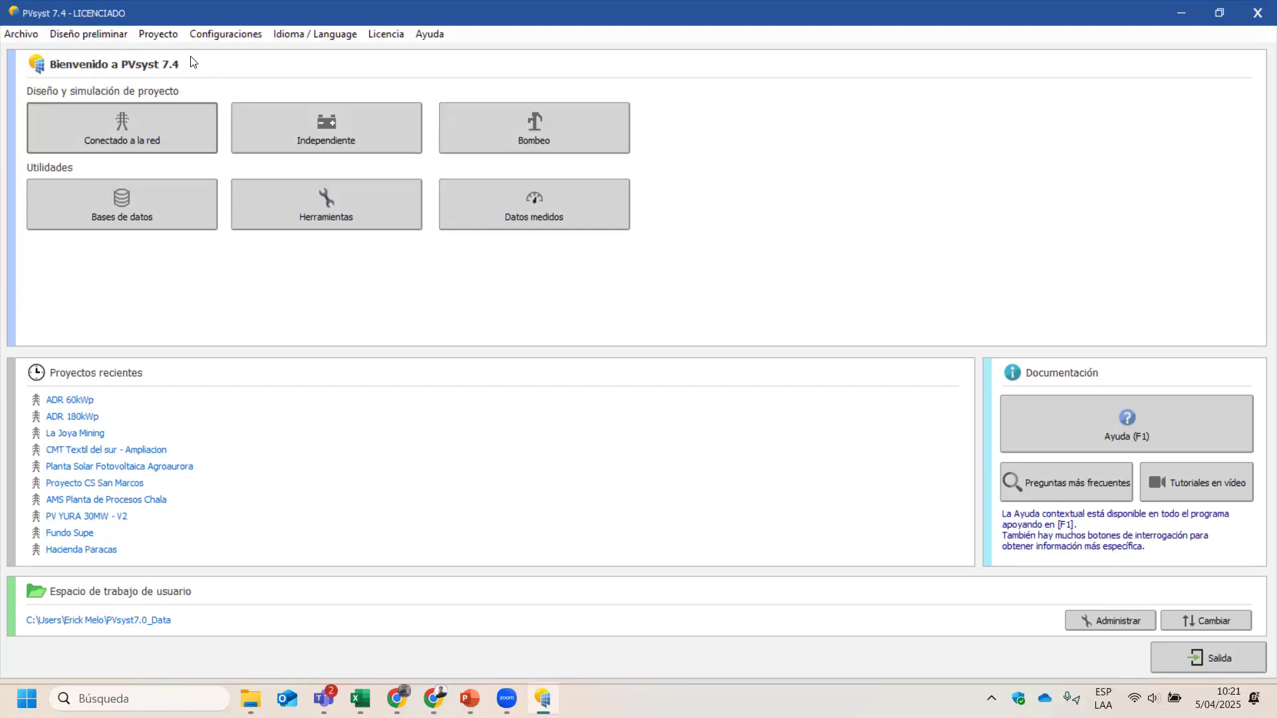
Step: Review the project commands for creating grid-connected, standalone, pumping and DC-grid projects or loading an existing one
{"action": "left_click", "coordinate": [140, 34]}
{"action": "mouse_move", "coordinate": [165, 35]}
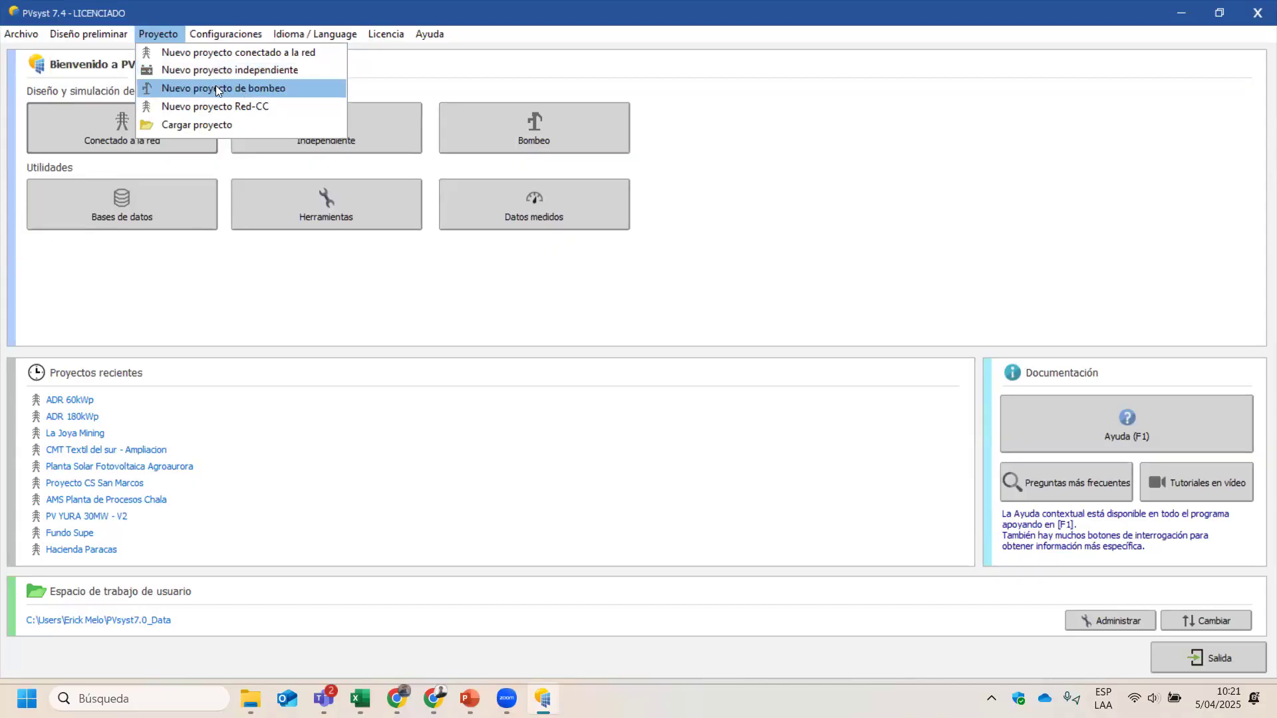
{"action": "left_click", "coordinate": [191, 35]}
{"action": "left_click", "coordinate": [191, 35]}
{"action": "mouse_move", "coordinate": [156, 35]}
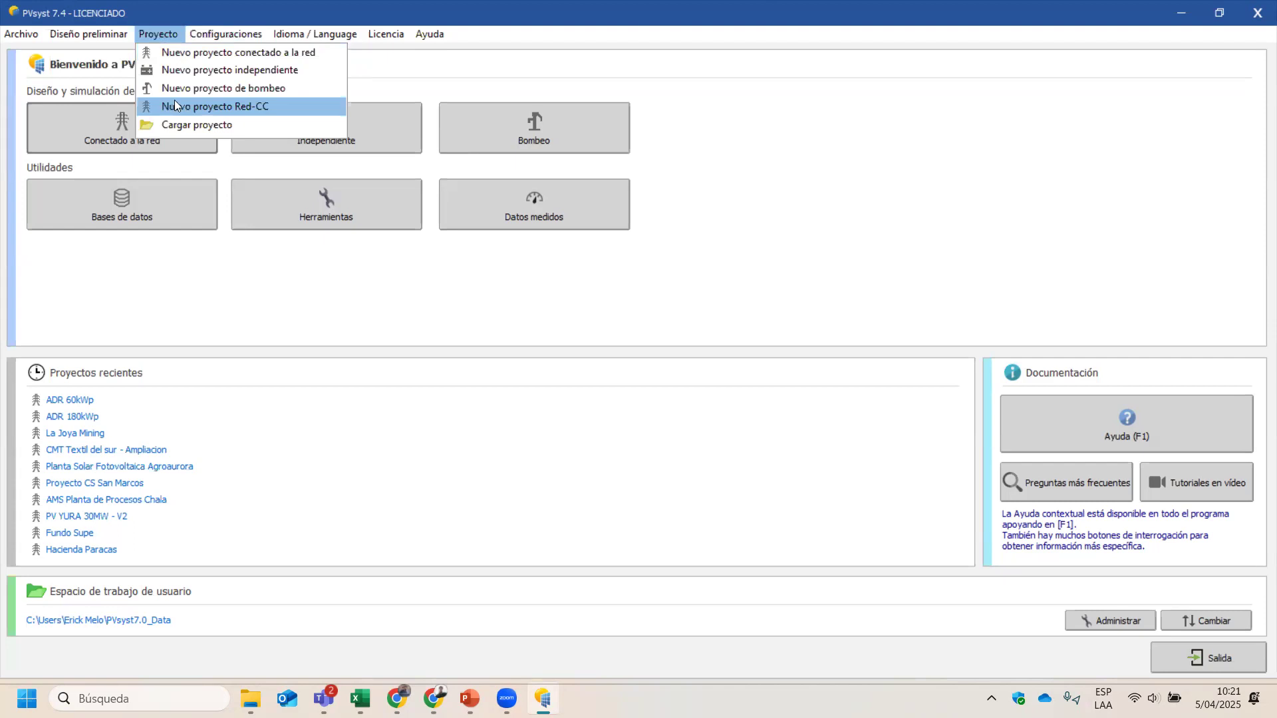
{"action": "left_click", "coordinate": [669, 165]}
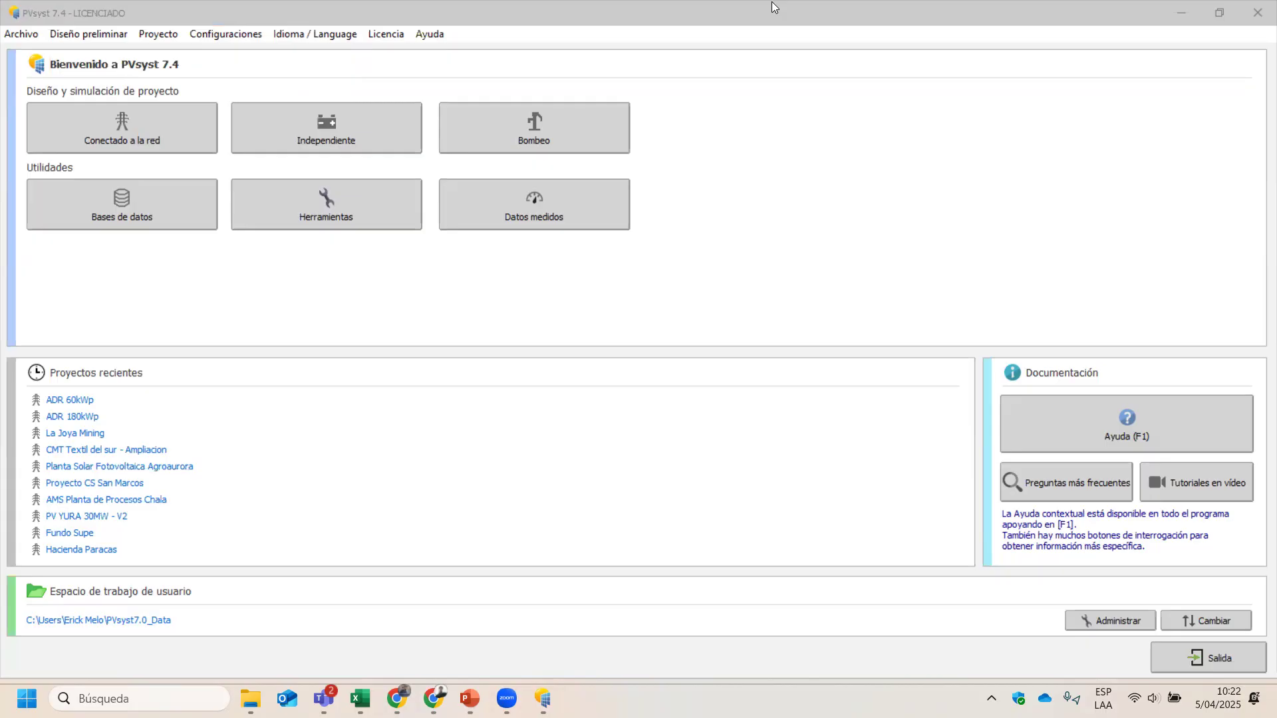
Step: Examine PVsyst's settings, interface languages and help resources, including the PDF tutorials for grid-connected systems
{"action": "left_click", "coordinate": [229, 31]}
{"action": "left_click", "coordinate": [233, 38]}
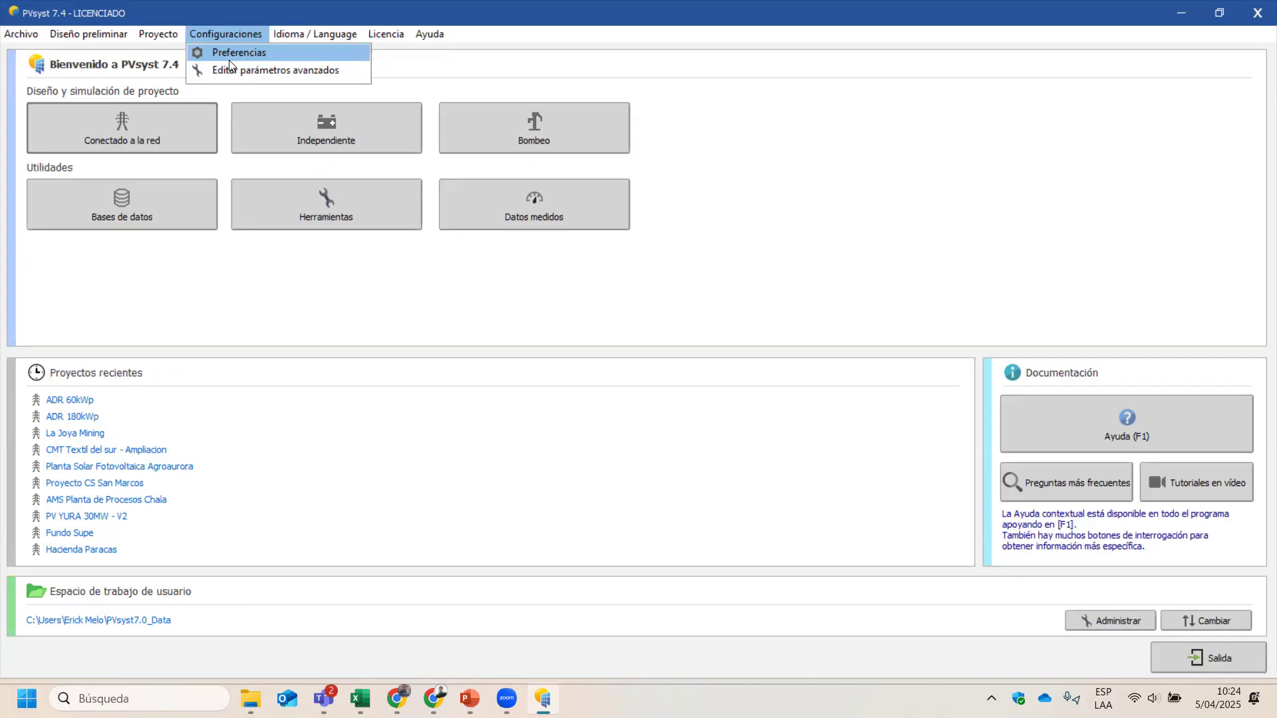
{"action": "left_click", "coordinate": [245, 28]}
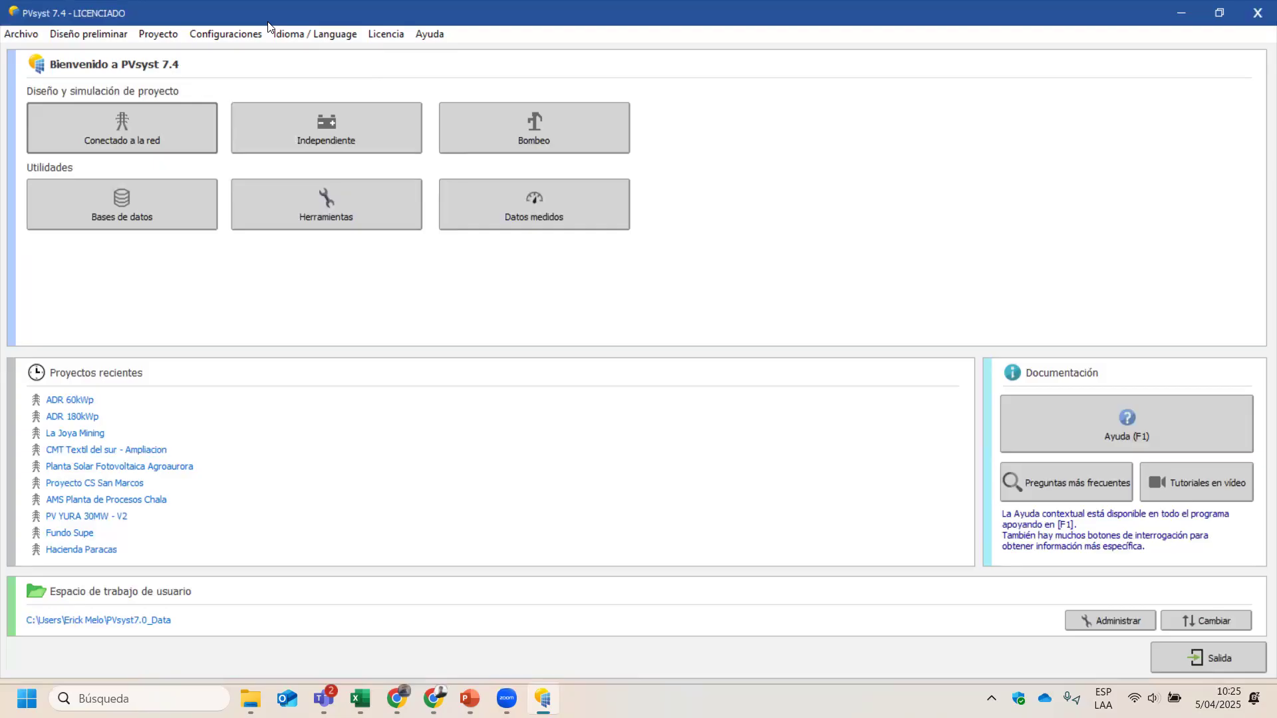
{"action": "left_click", "coordinate": [235, 37]}
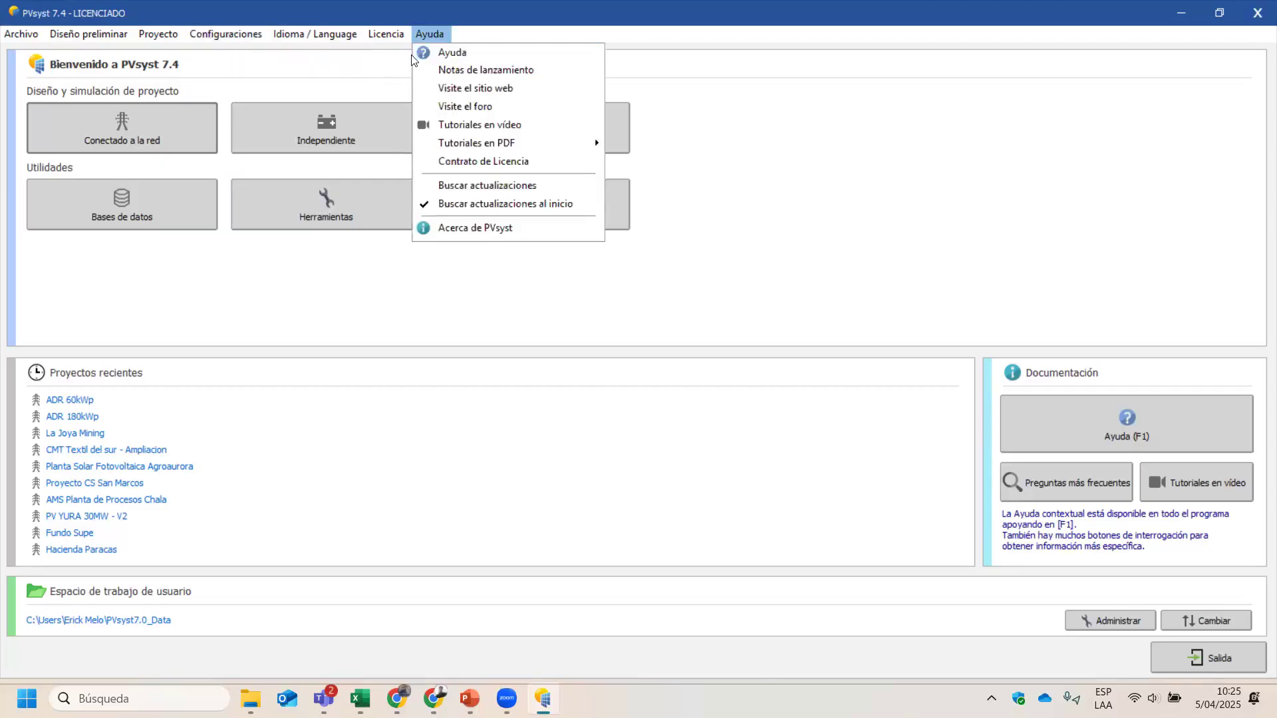
{"action": "mouse_move", "coordinate": [294, 33]}
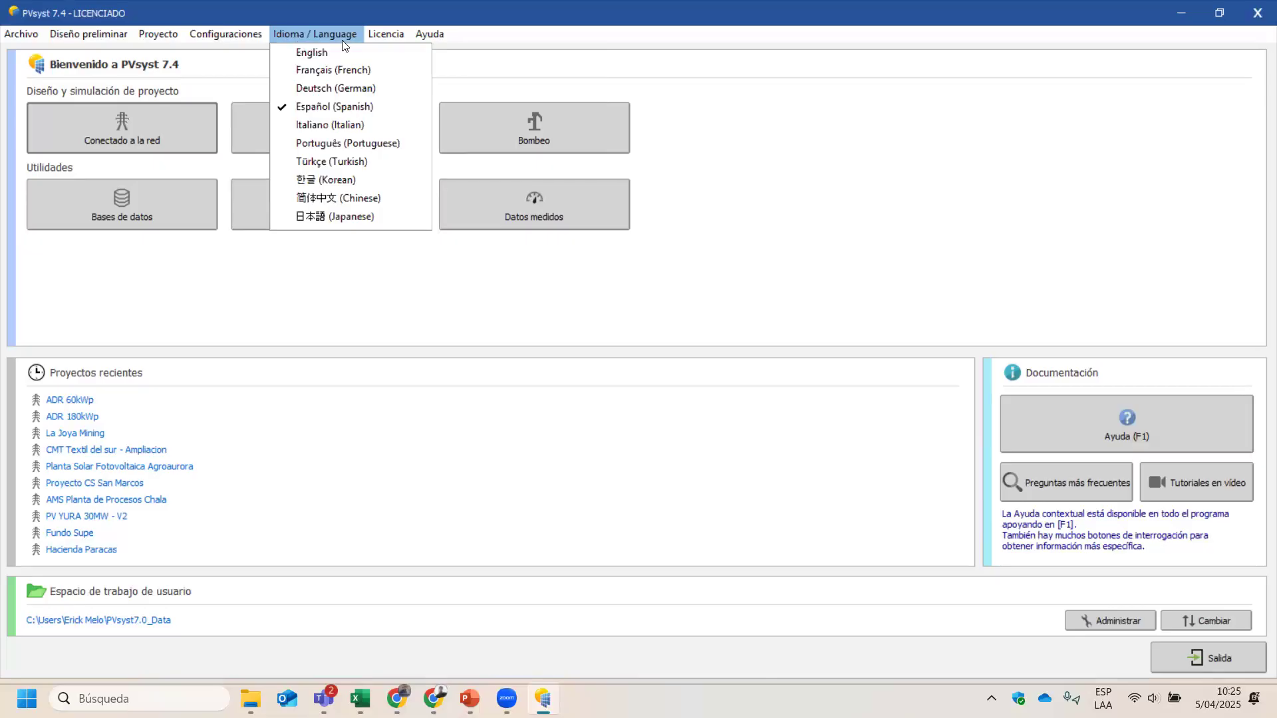
{"action": "mouse_move", "coordinate": [414, 38]}
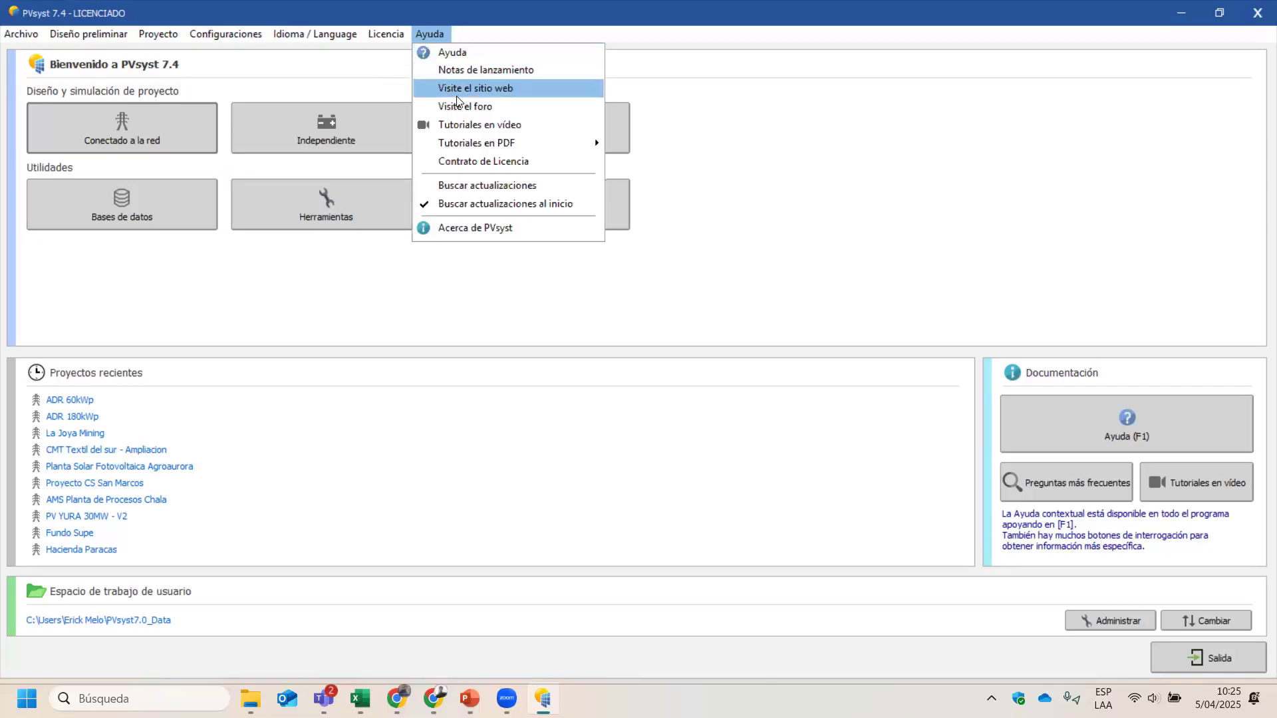
{"action": "mouse_move", "coordinate": [478, 148]}
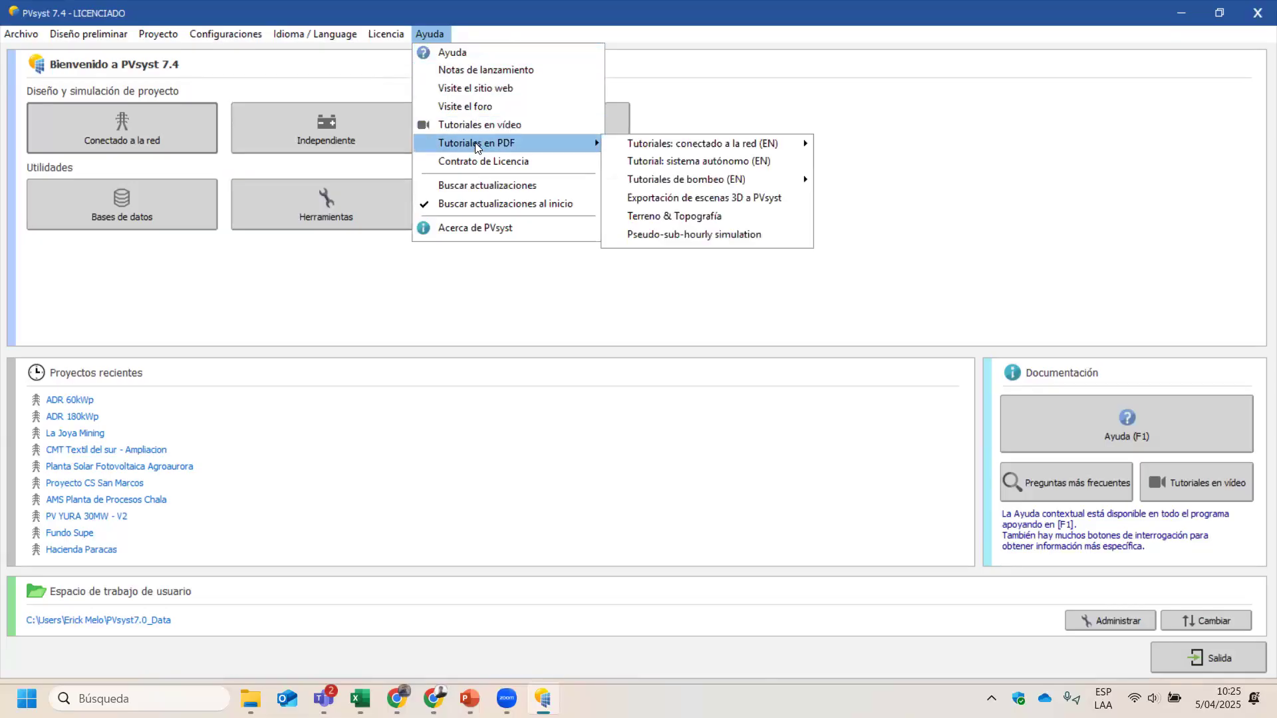
{"action": "mouse_move", "coordinate": [732, 150]}
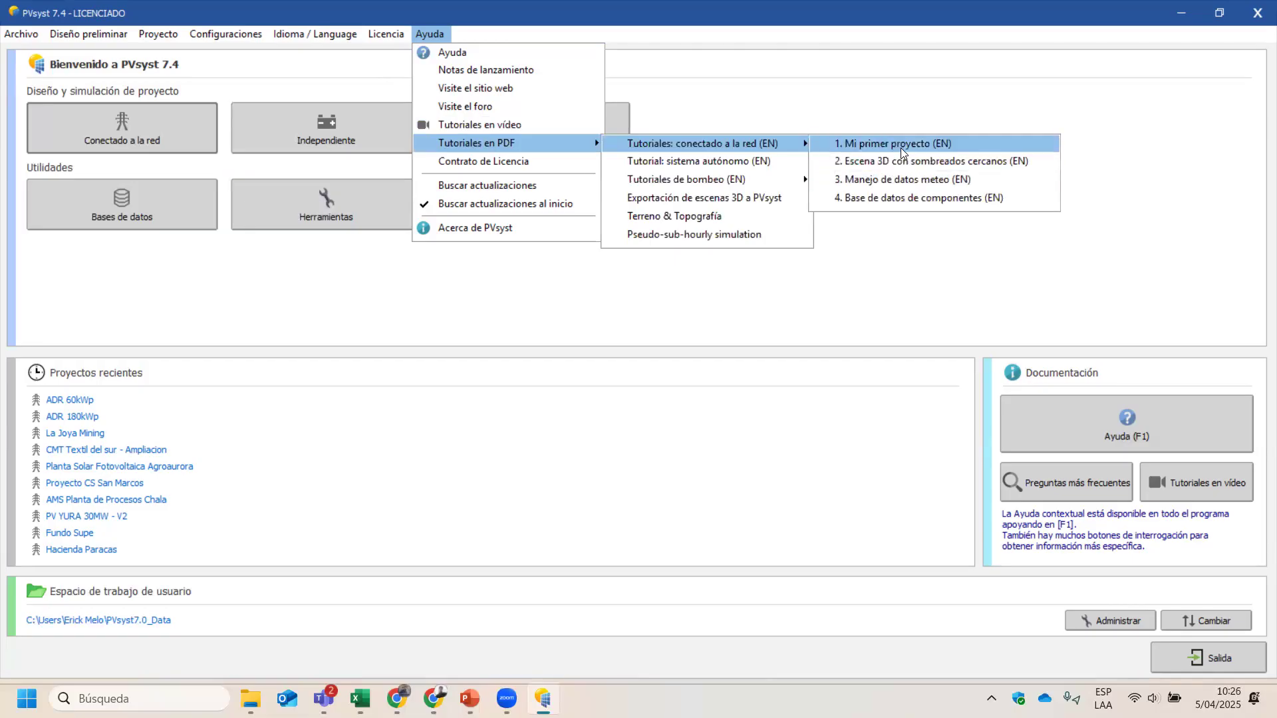
Step: Switch to Chrome, search for "pvsyst tutorial" in a new tab, and open PVsyst's PDF tutorials page
{"action": "key", "text": "alt+Tab"}
{"action": "left_click", "coordinate": [1106, 18]}
{"action": "type", "text": "pvsyst "}
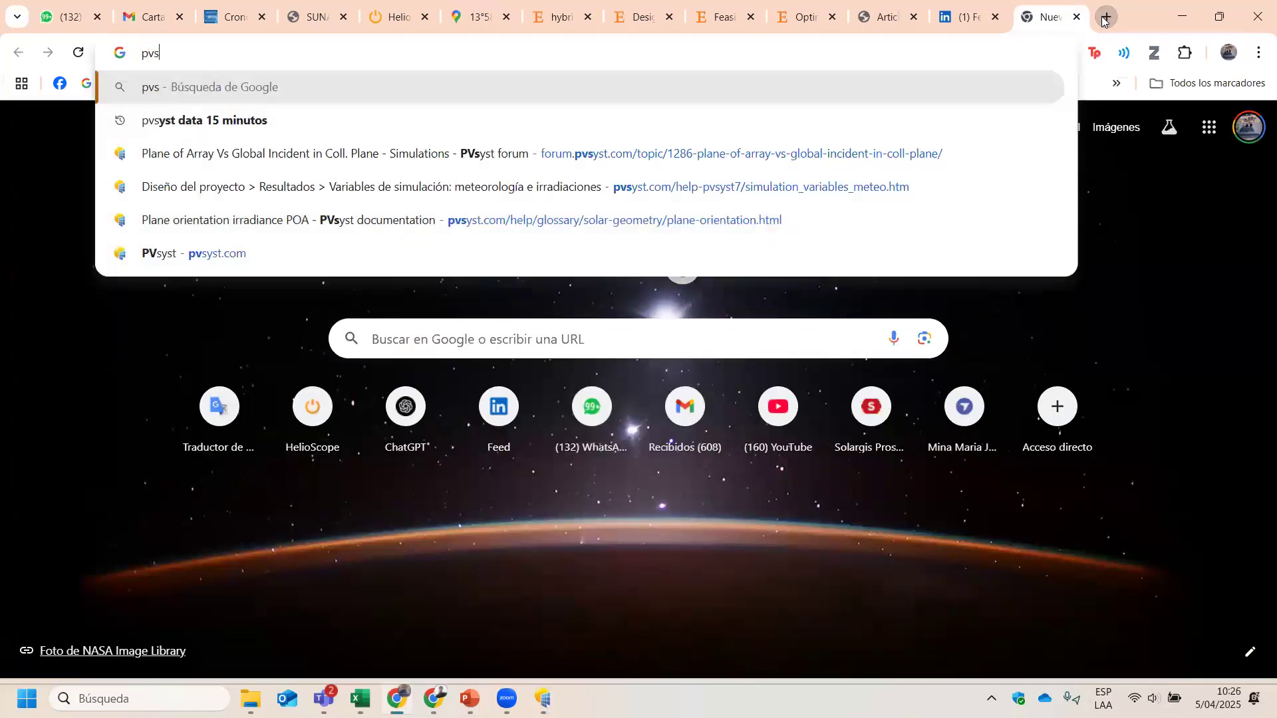
{"action": "type", "text": "tutorial"}
{"action": "key", "text": "Return"}
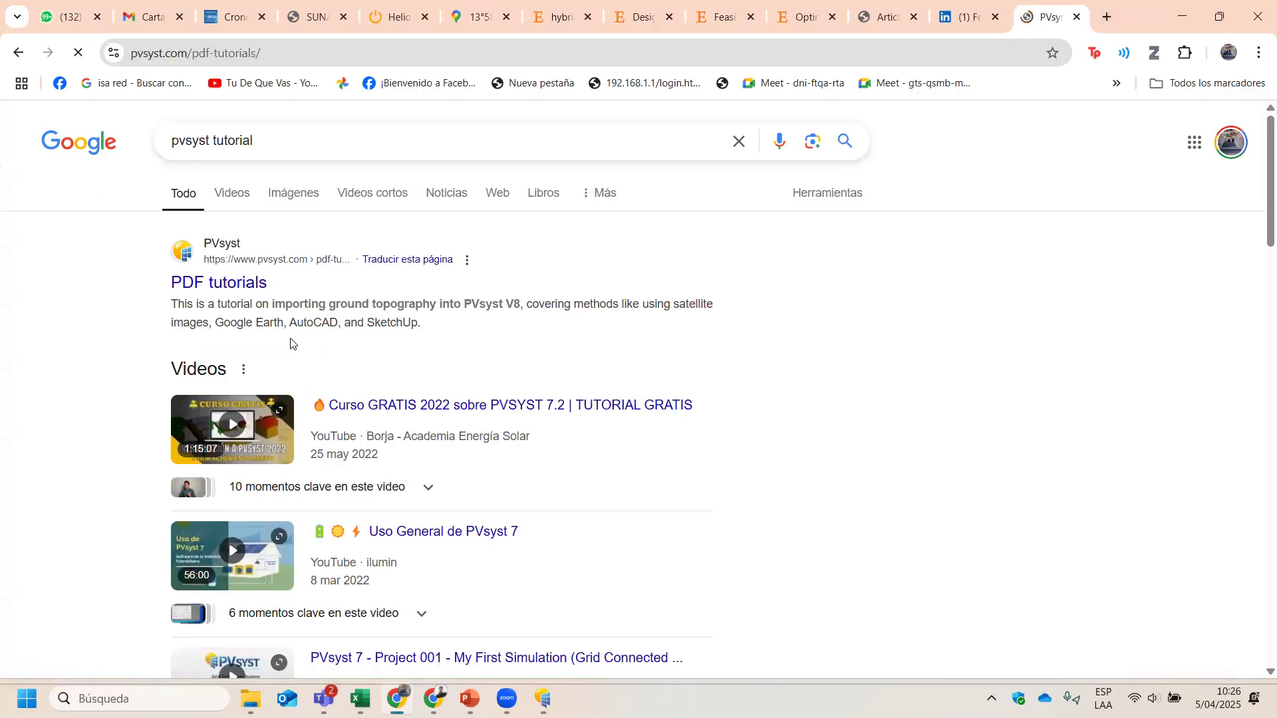
Step: Review the PVsyst 8 tutorial entries for Grid-connected, Import topography and 3D scene export procedures
{"action": "scroll", "coordinate": [505, 419], "scroll_direction": "down", "scroll_amount": 6}
{"action": "scroll", "coordinate": [405, 431], "scroll_direction": "up", "scroll_amount": 3}
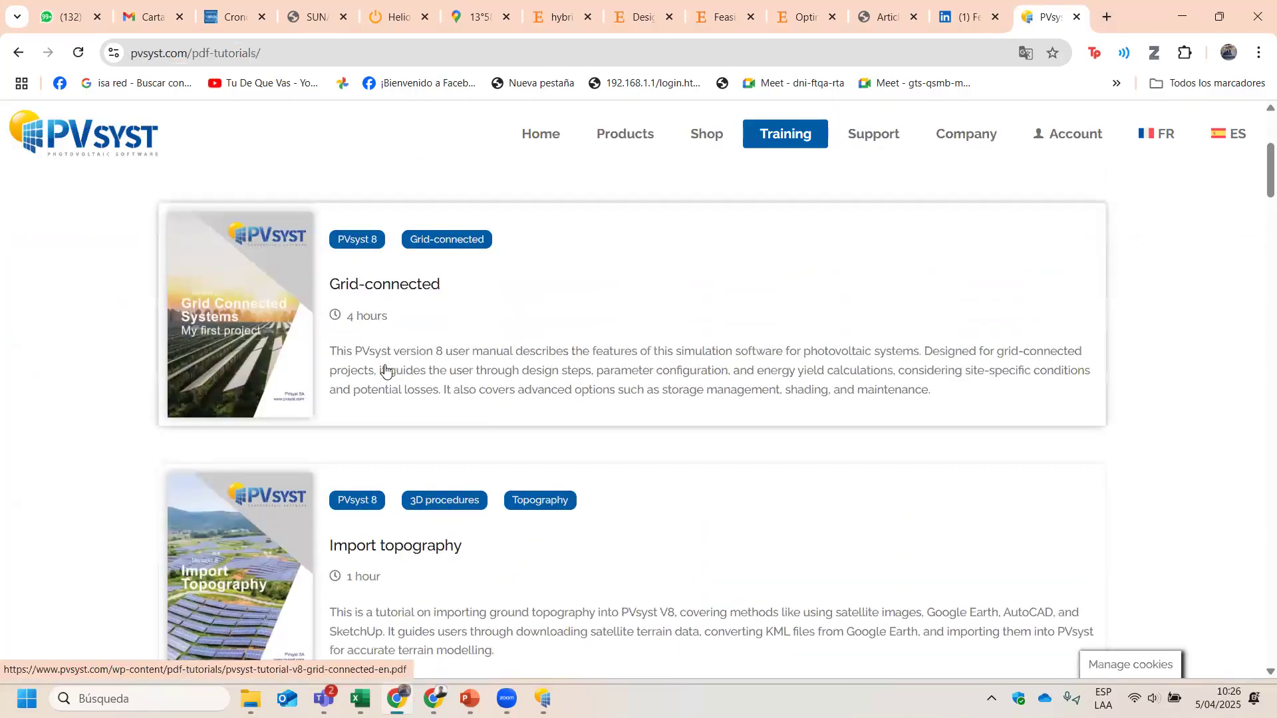
{"action": "scroll", "coordinate": [319, 383], "scroll_direction": "down", "scroll_amount": 2}
{"action": "scroll", "coordinate": [346, 366], "scroll_direction": "up", "scroll_amount": 1}
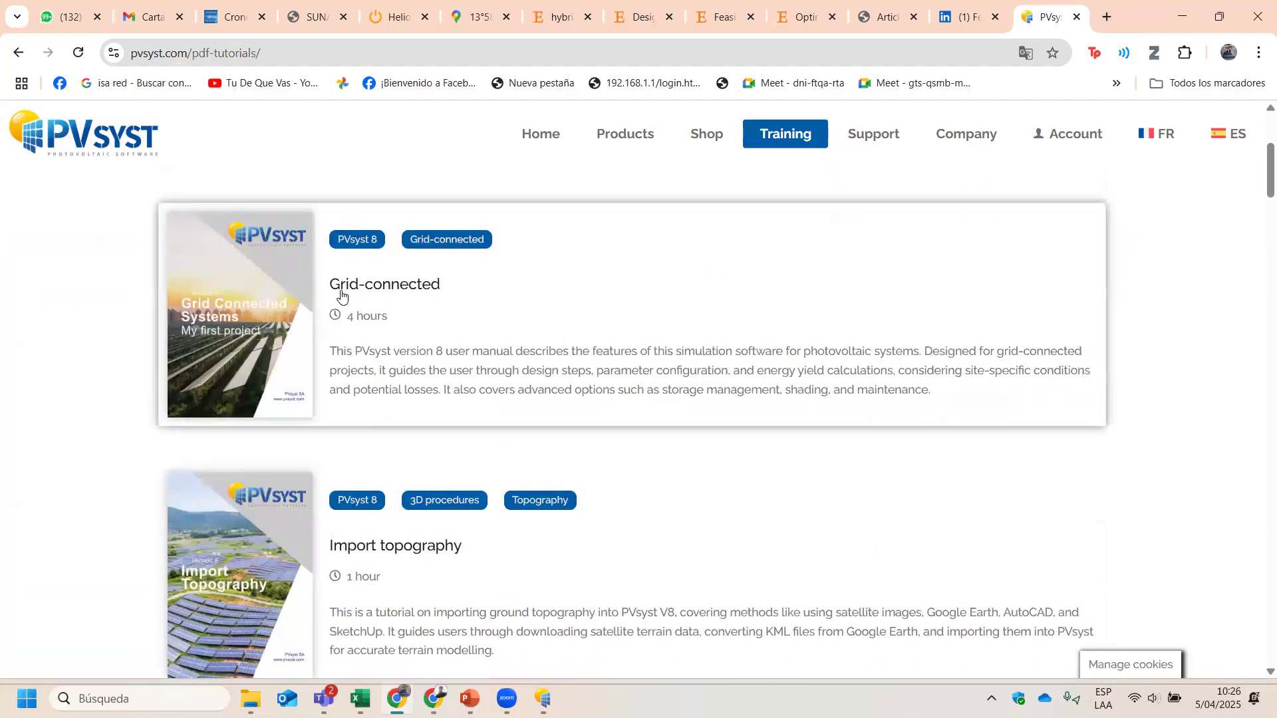
{"action": "scroll", "coordinate": [419, 409], "scroll_direction": "down", "scroll_amount": 2}
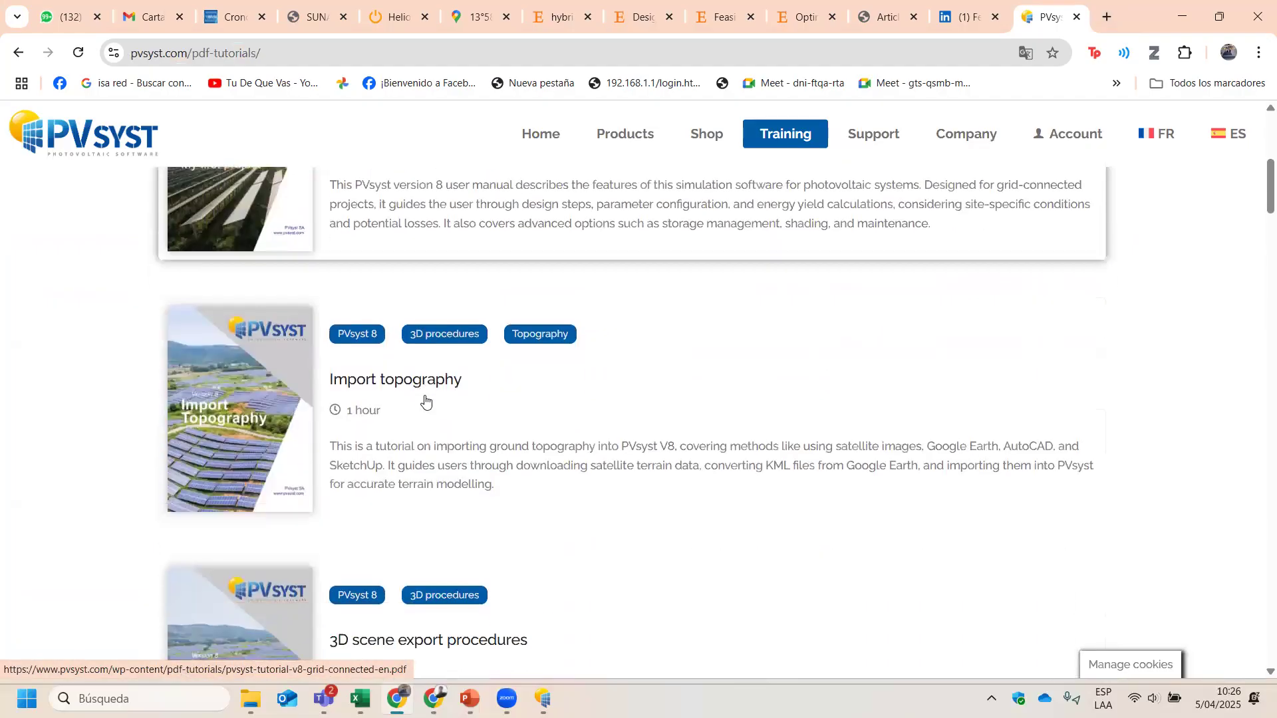
{"action": "scroll", "coordinate": [413, 417], "scroll_direction": "down", "scroll_amount": 1}
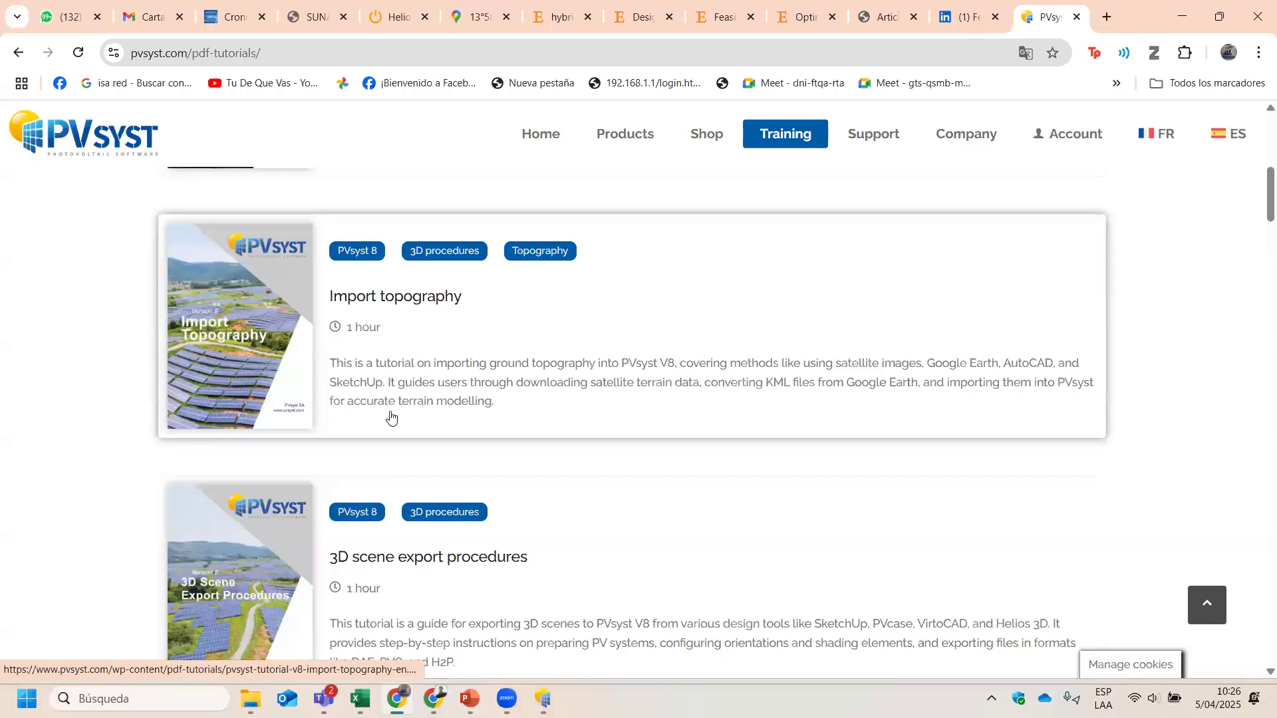
{"action": "scroll", "coordinate": [390, 416], "scroll_direction": "down", "scroll_amount": 1}
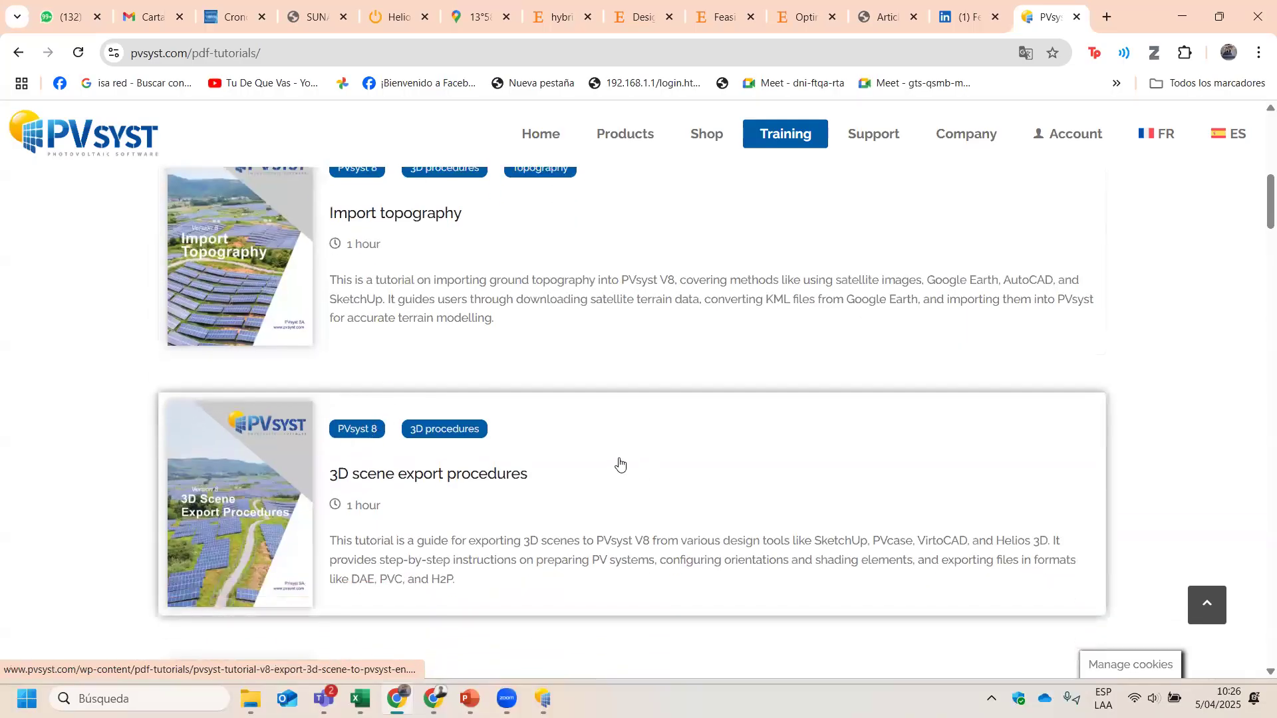
{"action": "scroll", "coordinate": [619, 463], "scroll_direction": "down", "scroll_amount": 1}
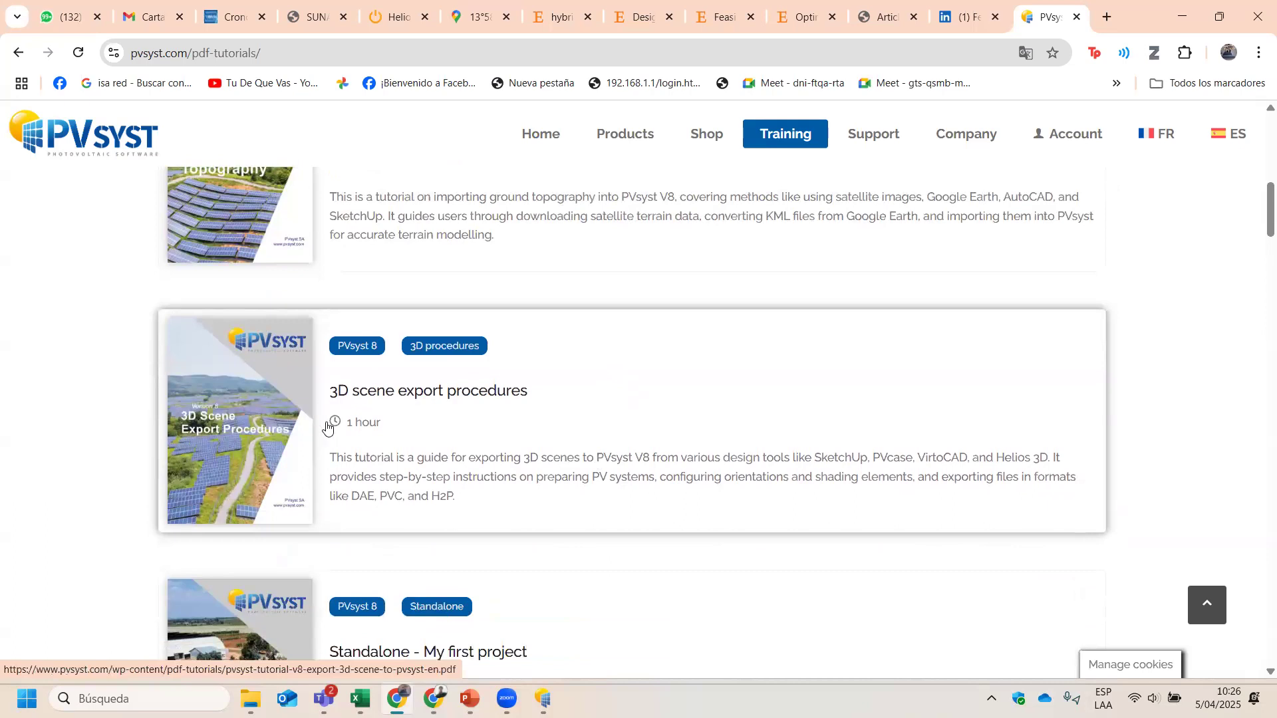
{"action": "scroll", "coordinate": [398, 409], "scroll_direction": "down", "scroll_amount": 1}
{"action": "scroll", "coordinate": [359, 393], "scroll_direction": "up", "scroll_amount": 1}
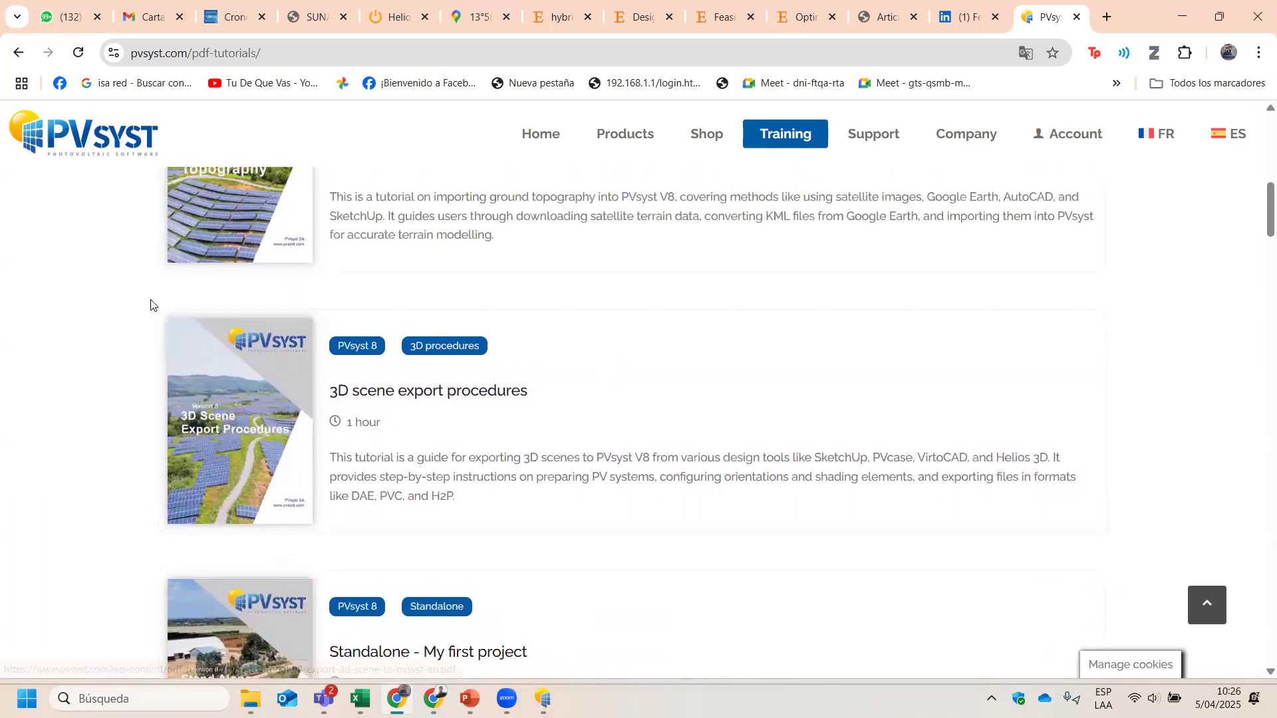
{"action": "scroll", "coordinate": [393, 414], "scroll_direction": "down", "scroll_amount": 1}
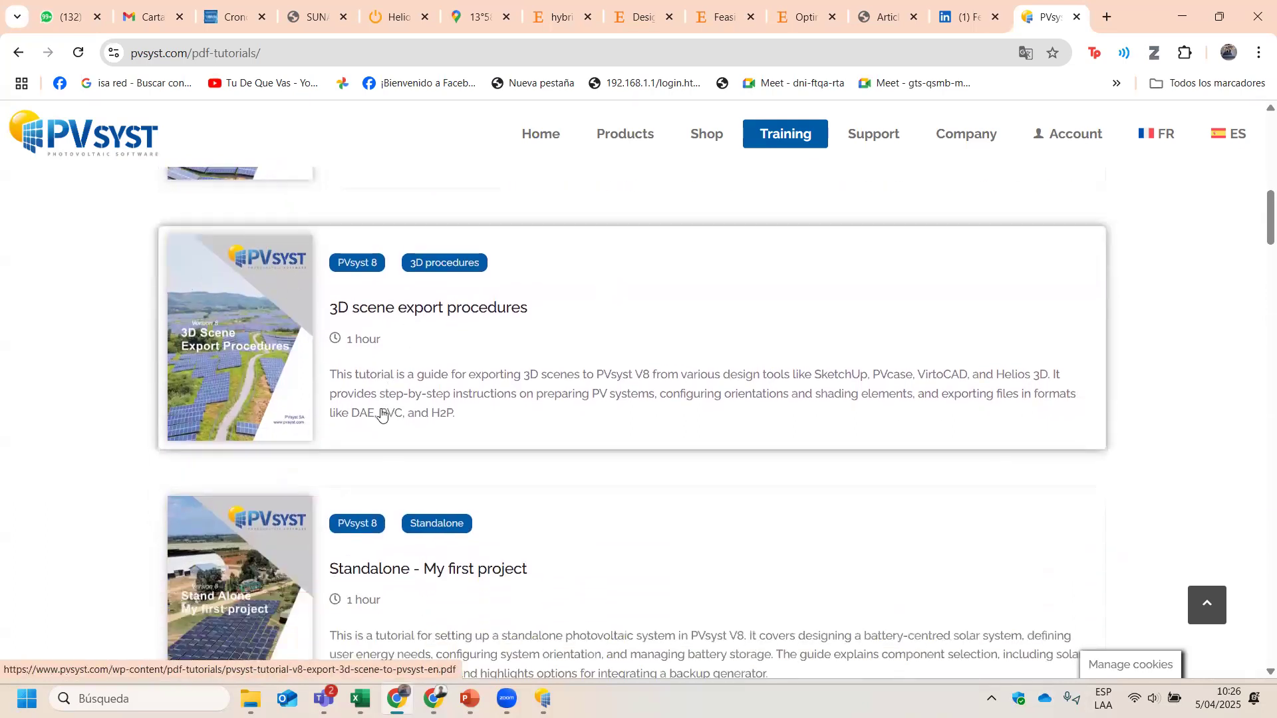
{"action": "scroll", "coordinate": [505, 442], "scroll_direction": "down", "scroll_amount": 1}
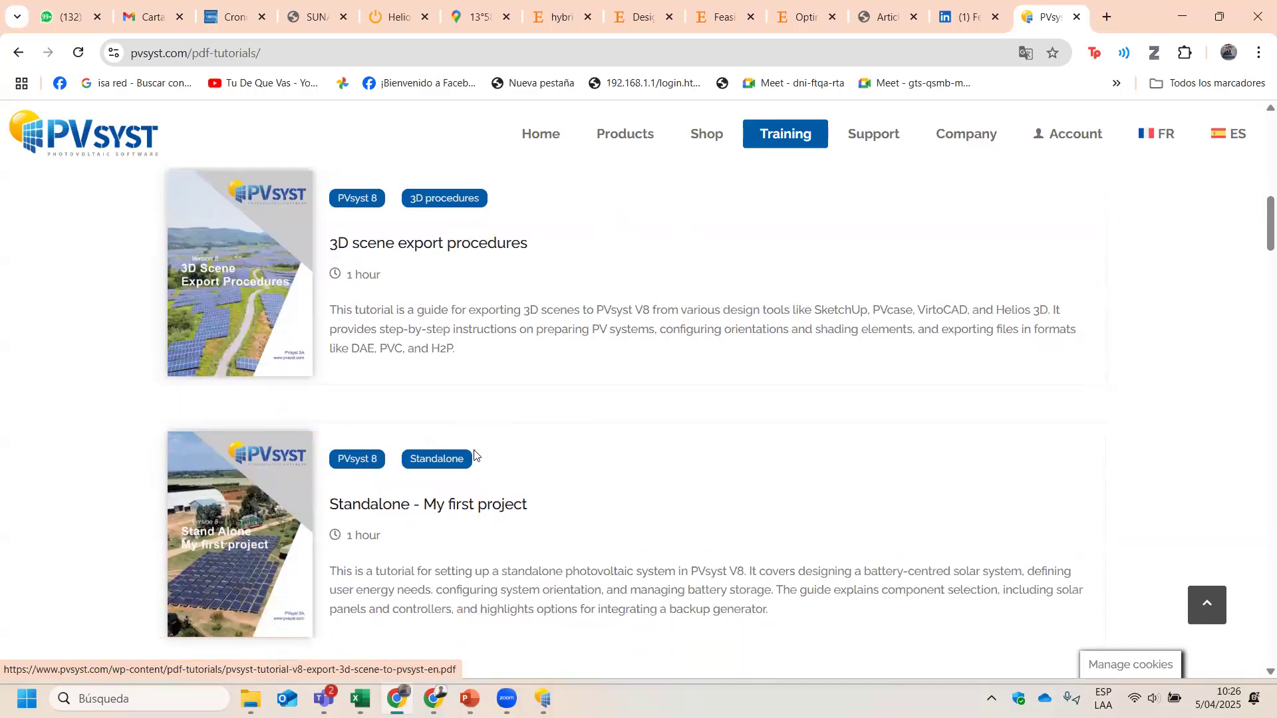
Step: Review the remaining PVsyst 8 tutorials, from Standalone and Pumping systems through Components databases, down to the start of the PVsyst 7 section
{"action": "scroll", "coordinate": [466, 456], "scroll_direction": "down", "scroll_amount": 2}
{"action": "scroll", "coordinate": [456, 459], "scroll_direction": "down", "scroll_amount": 1}
{"action": "scroll", "coordinate": [456, 465], "scroll_direction": "up", "scroll_amount": 1}
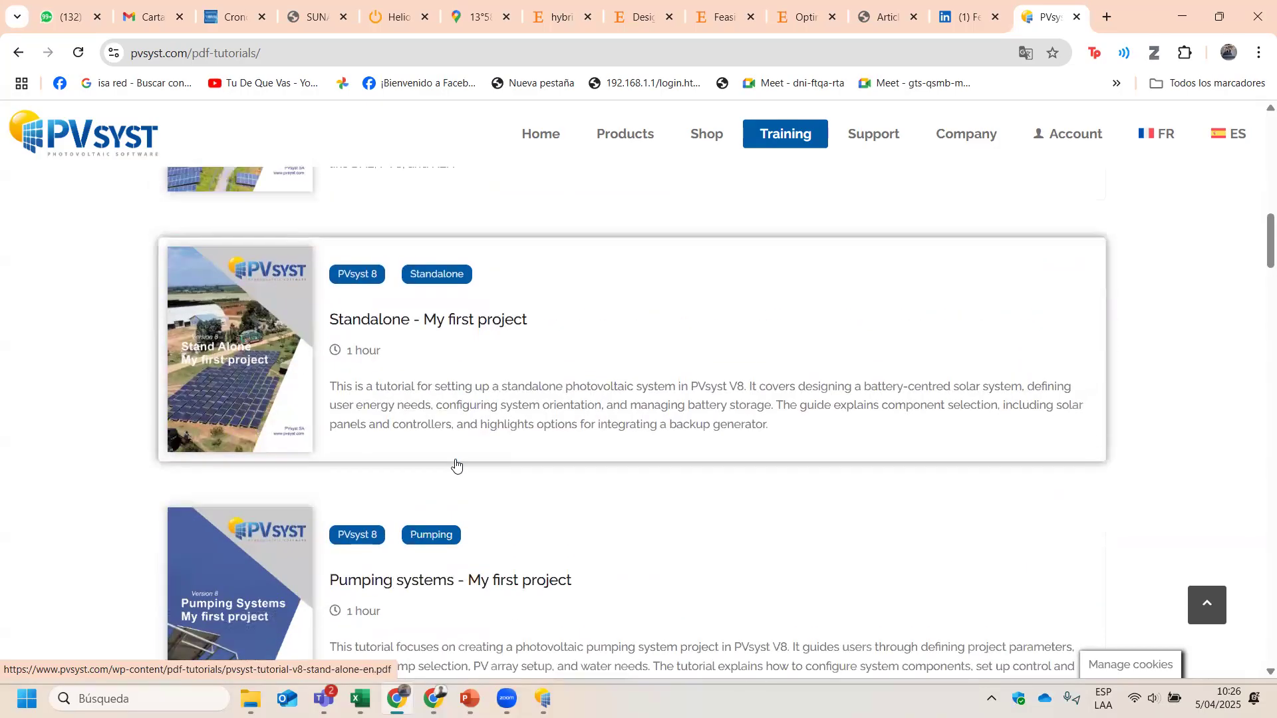
{"action": "scroll", "coordinate": [1226, 316], "scroll_direction": "up", "scroll_amount": 1}
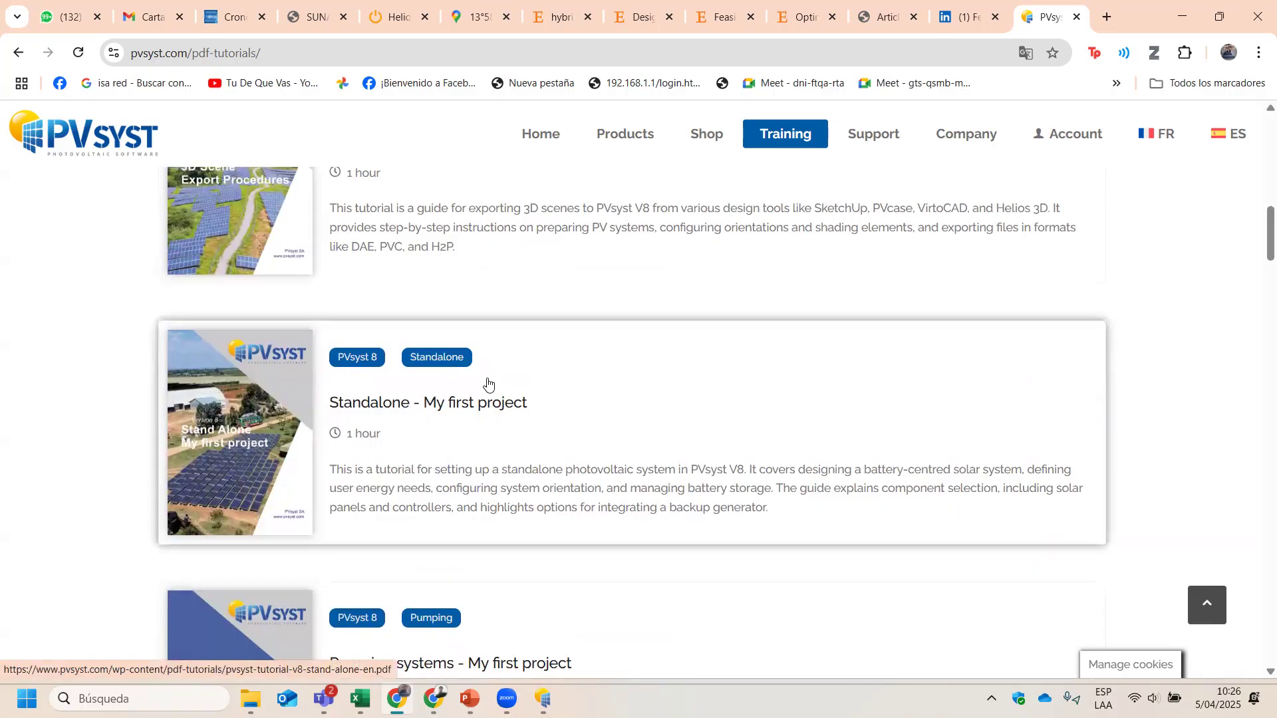
{"action": "scroll", "coordinate": [466, 306], "scroll_direction": "up", "scroll_amount": 1}
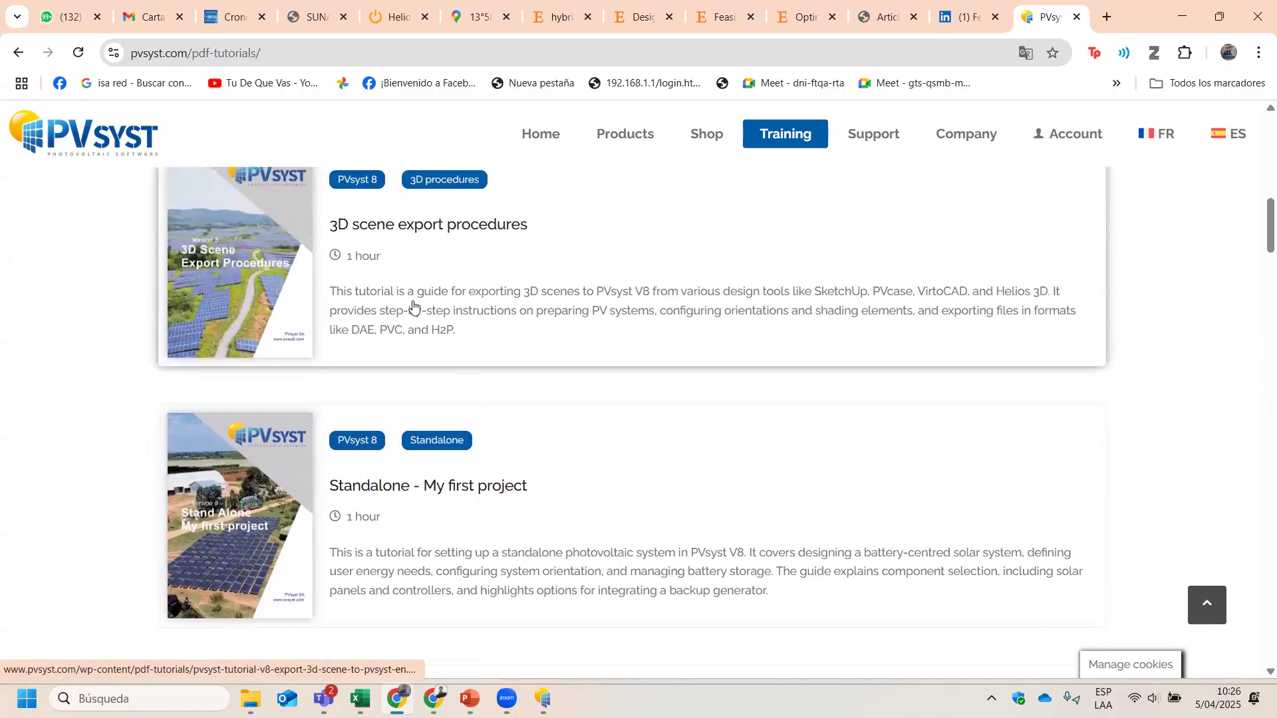
{"action": "scroll", "coordinate": [409, 318], "scroll_direction": "up", "scroll_amount": 1}
{"action": "scroll", "coordinate": [425, 332], "scroll_direction": "down", "scroll_amount": 2}
{"action": "scroll", "coordinate": [266, 386], "scroll_direction": "down", "scroll_amount": 2}
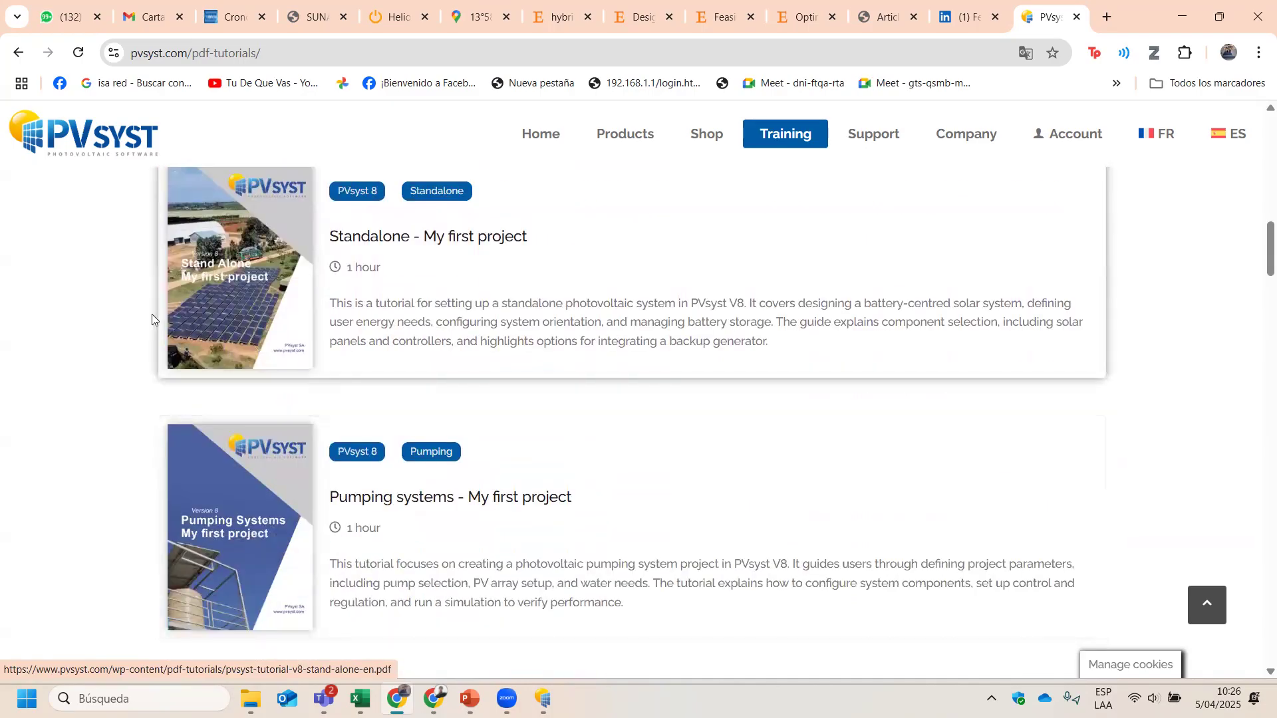
{"action": "scroll", "coordinate": [333, 426], "scroll_direction": "down", "scroll_amount": 5}
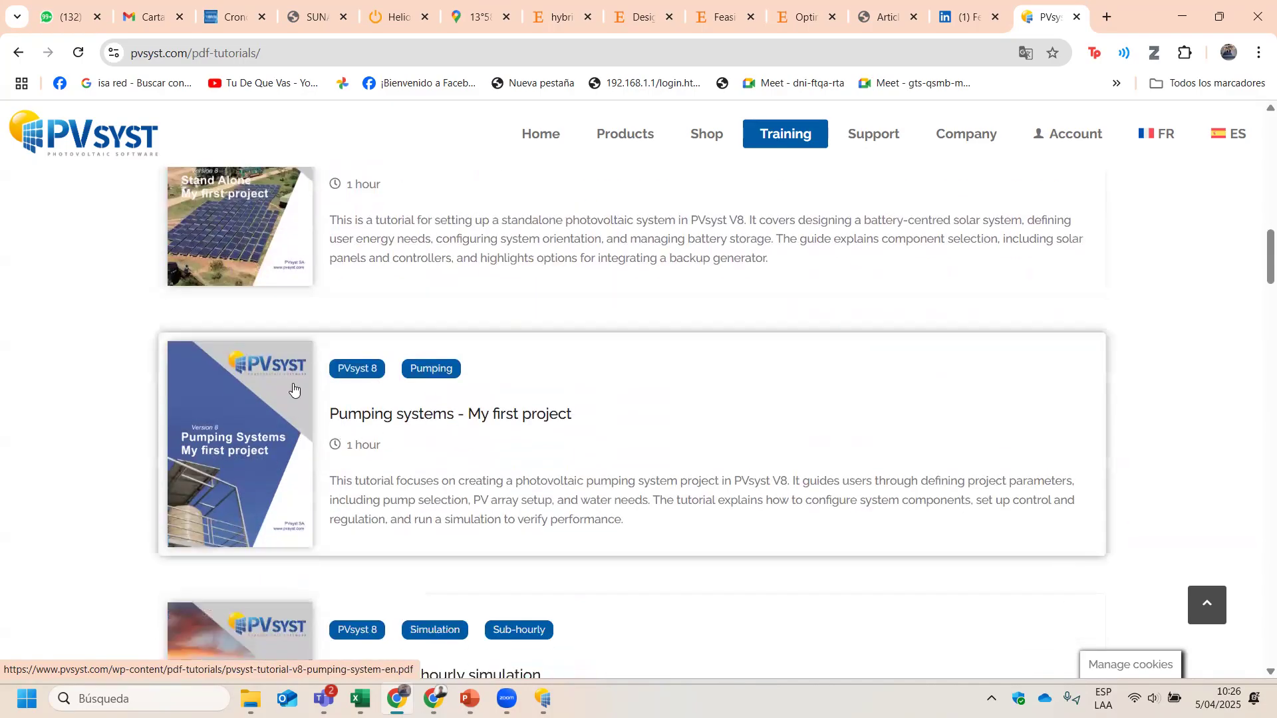
{"action": "scroll", "coordinate": [399, 466], "scroll_direction": "down", "scroll_amount": 2}
{"action": "scroll", "coordinate": [294, 473], "scroll_direction": "up", "scroll_amount": 1}
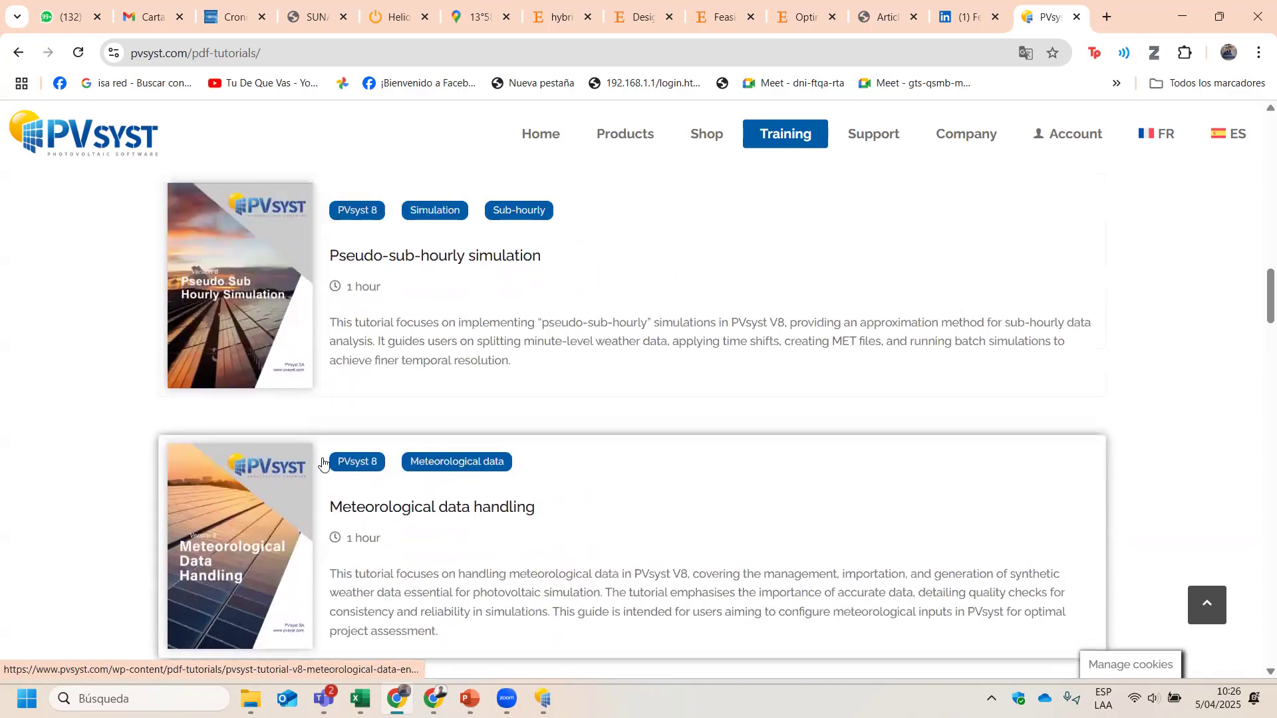
{"action": "scroll", "coordinate": [336, 457], "scroll_direction": "down", "scroll_amount": 3}
{"action": "scroll", "coordinate": [402, 456], "scroll_direction": "down", "scroll_amount": 5}
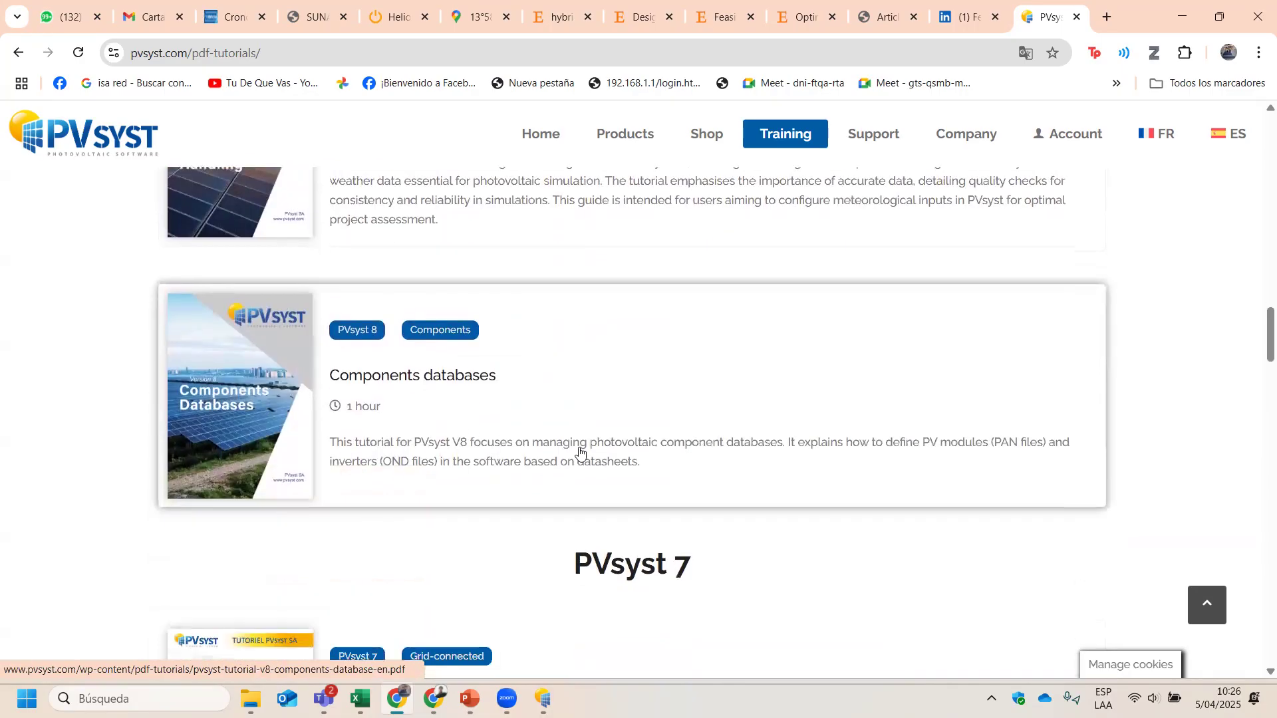
{"action": "mouse_move", "coordinate": [1259, 351]}
{"action": "left_mouse_down"}
{"action": "mouse_move", "coordinate": [1258, 582]}
{"action": "mouse_move", "coordinate": [1259, 346]}
{"action": "left_mouse_up"}
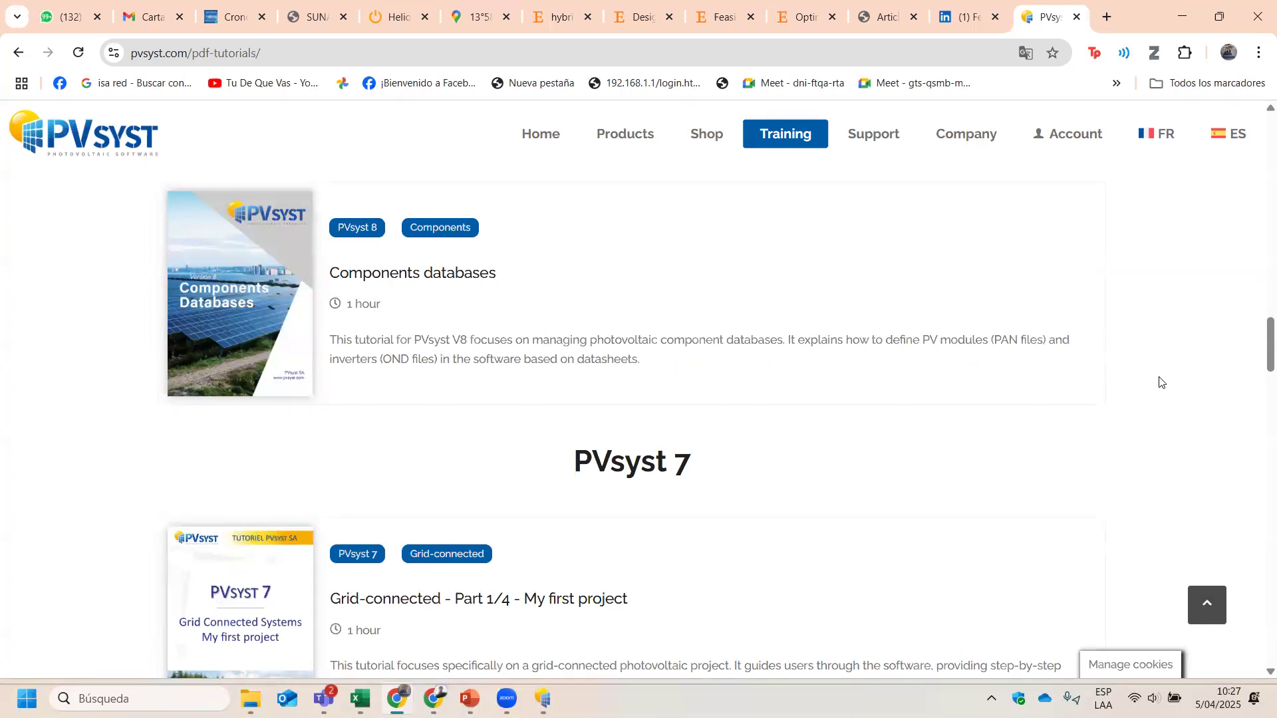
Step: Review the PVsyst 7 section of PDF tutorials, including Grid-connected Part 4/4 and 3D Procedures – Ground and Topography
{"action": "left_click_drag", "start_coordinate": [526, 465], "coordinate": [695, 466]}
{"action": "triple_click", "coordinate": [539, 467]}
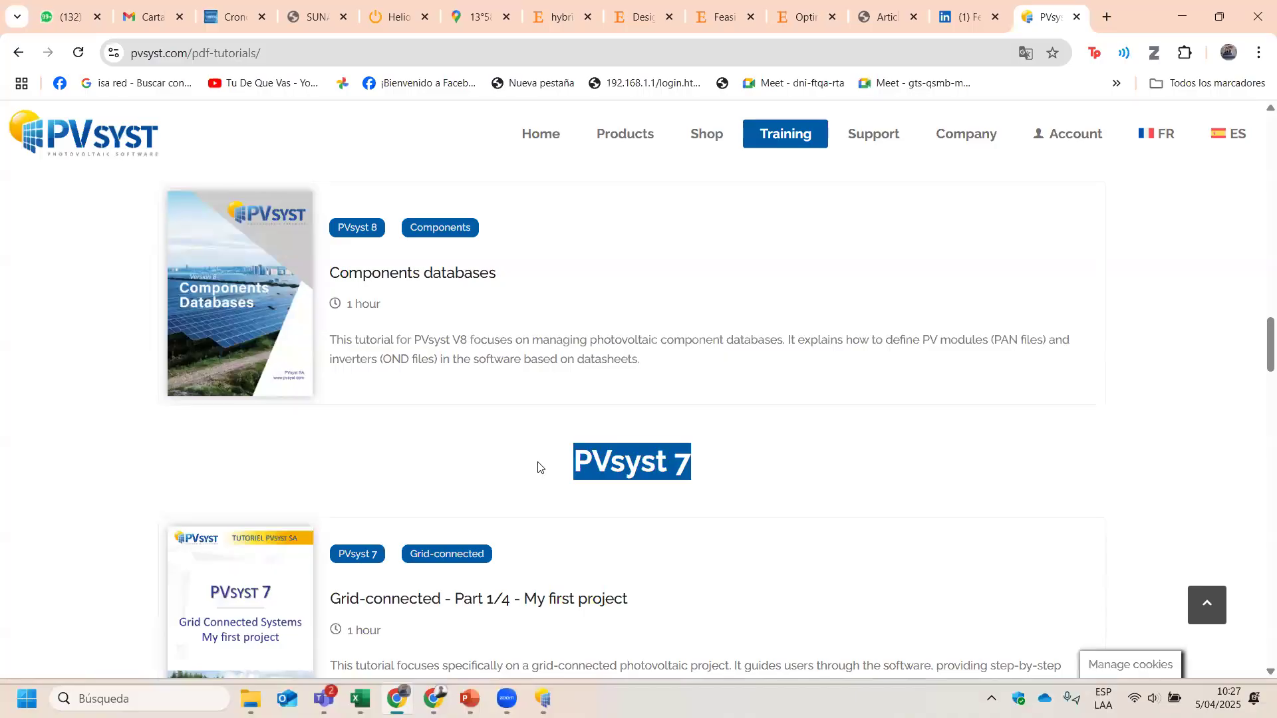
{"action": "left_click", "coordinate": [562, 459]}
{"action": "left_click_drag", "start_coordinate": [1266, 343], "coordinate": [1251, 582]}
{"action": "scroll", "coordinate": [542, 385], "scroll_direction": "up", "scroll_amount": 10}
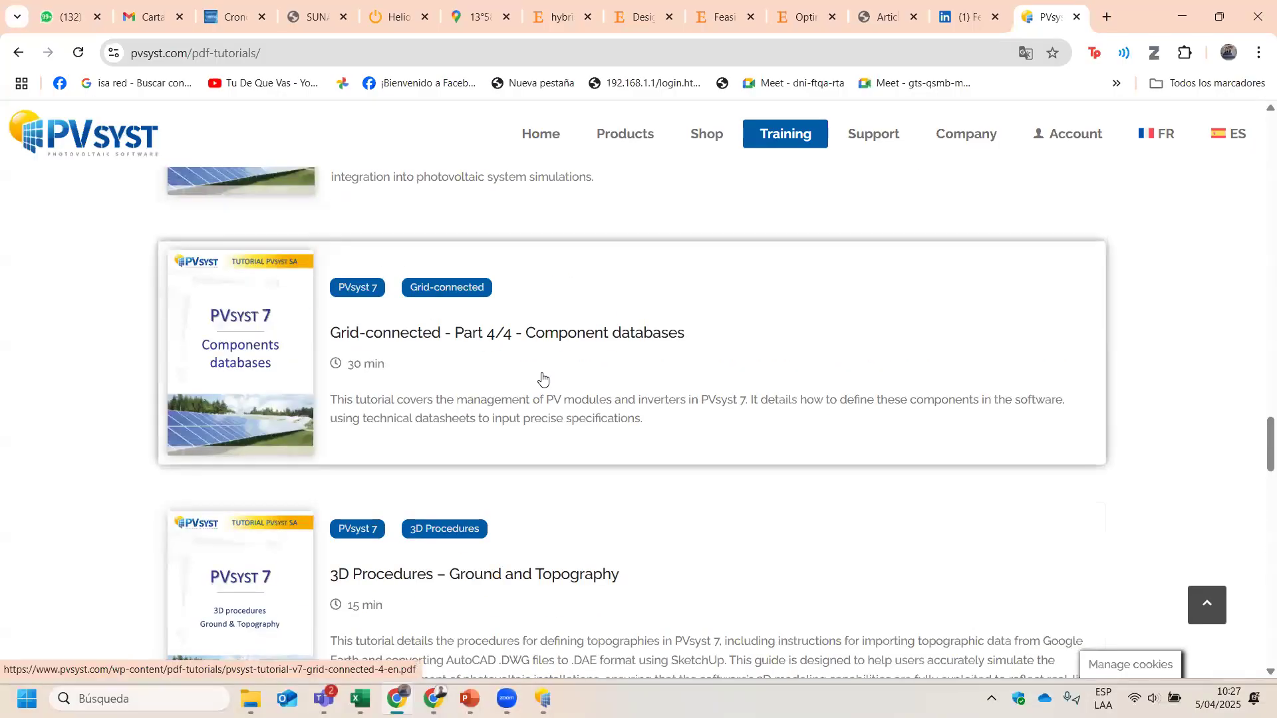
{"action": "scroll", "coordinate": [549, 374], "scroll_direction": "up", "scroll_amount": 5}
Step: Return to the PVsyst 8 section and review its Grid-connected and Import topography tutorial entries
{"action": "left_click_drag", "start_coordinate": [1256, 416], "coordinate": [1256, 116]}
{"action": "scroll", "coordinate": [656, 426], "scroll_direction": "down", "scroll_amount": 2}
{"action": "left_click_drag", "start_coordinate": [573, 280], "coordinate": [760, 293]}
{"action": "left_click", "coordinate": [753, 297]}
{"action": "scroll", "coordinate": [665, 332], "scroll_direction": "down", "scroll_amount": 3}
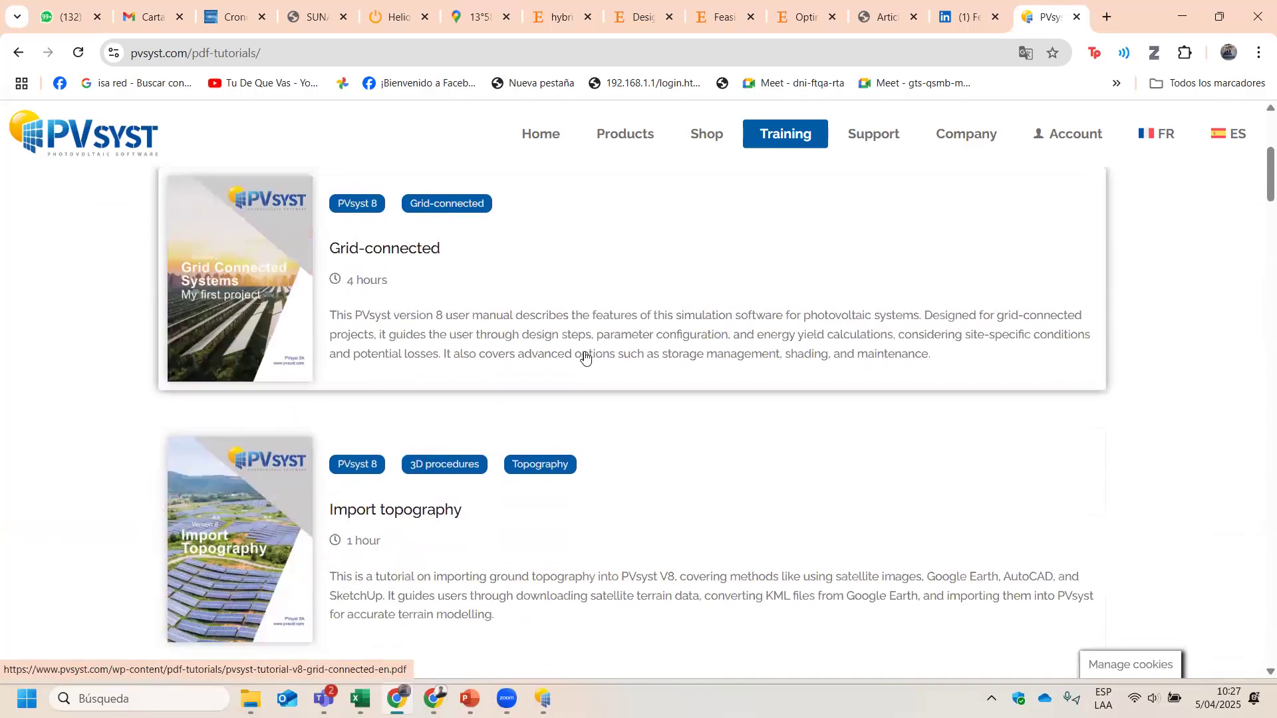
{"action": "scroll", "coordinate": [499, 402], "scroll_direction": "down", "scroll_amount": 5}
{"action": "scroll", "coordinate": [473, 343], "scroll_direction": "up", "scroll_amount": 3}
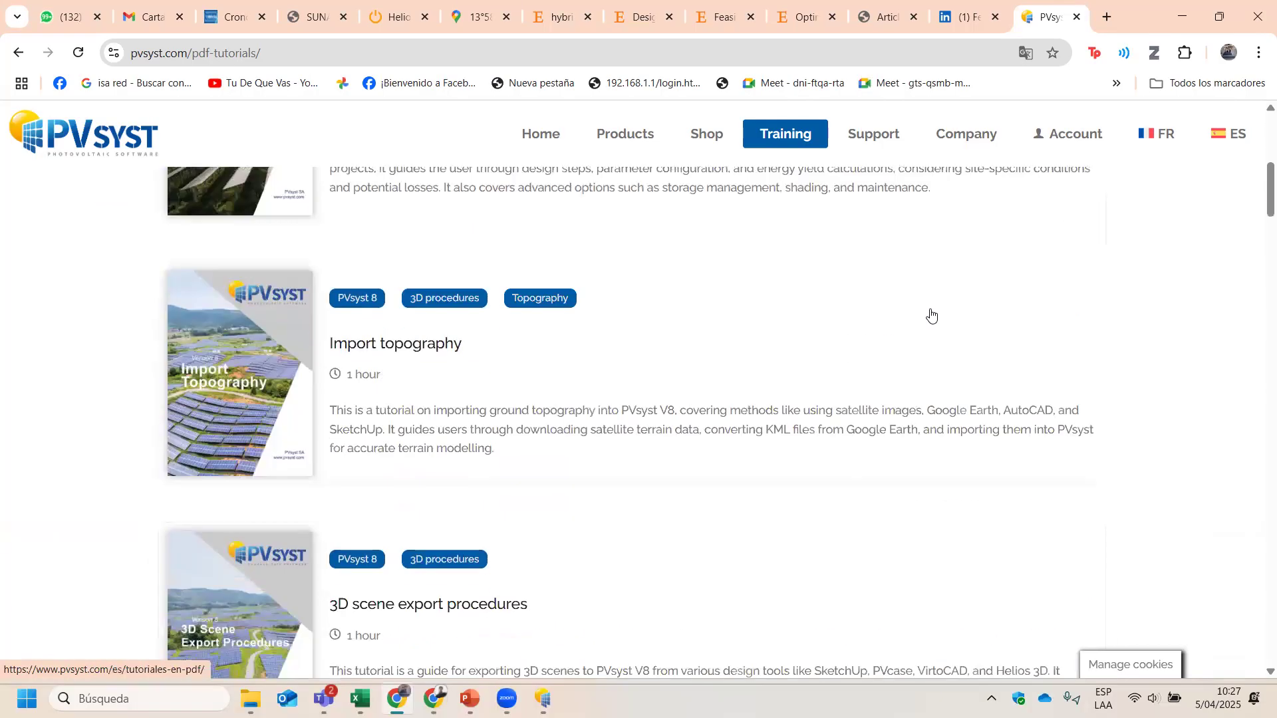
{"action": "scroll", "coordinate": [912, 317], "scroll_direction": "up", "scroll_amount": 2}
{"action": "scroll", "coordinate": [1260, 193], "scroll_direction": "up", "scroll_amount": 5}
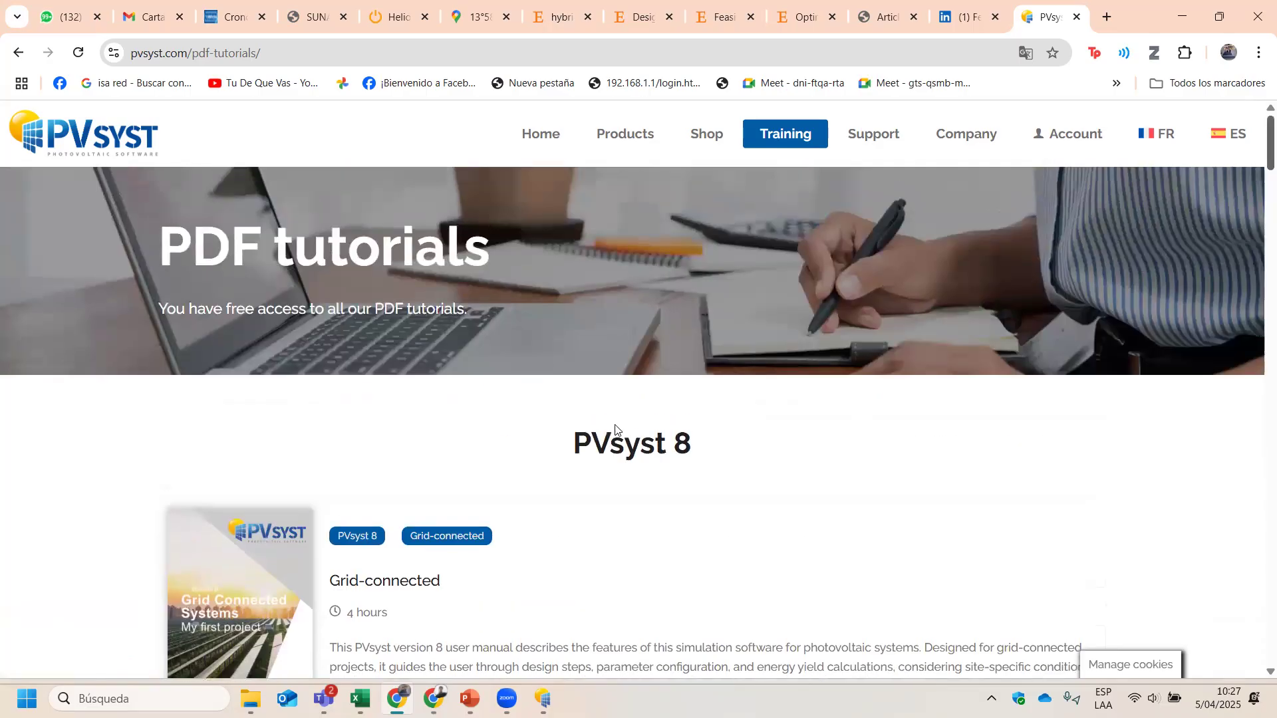
Step: Go through the PVsyst 8 tutorials from the section heading to the Pseudo-sub-hourly simulation entry, and return to the page start
{"action": "left_click", "coordinate": [693, 461]}
{"action": "left_click_drag", "start_coordinate": [578, 449], "coordinate": [716, 435]}
{"action": "left_click", "coordinate": [571, 450]}
{"action": "left_click", "coordinate": [734, 448]}
{"action": "left_click", "coordinate": [715, 436]}
{"action": "scroll", "coordinate": [707, 420], "scroll_direction": "down", "scroll_amount": 5}
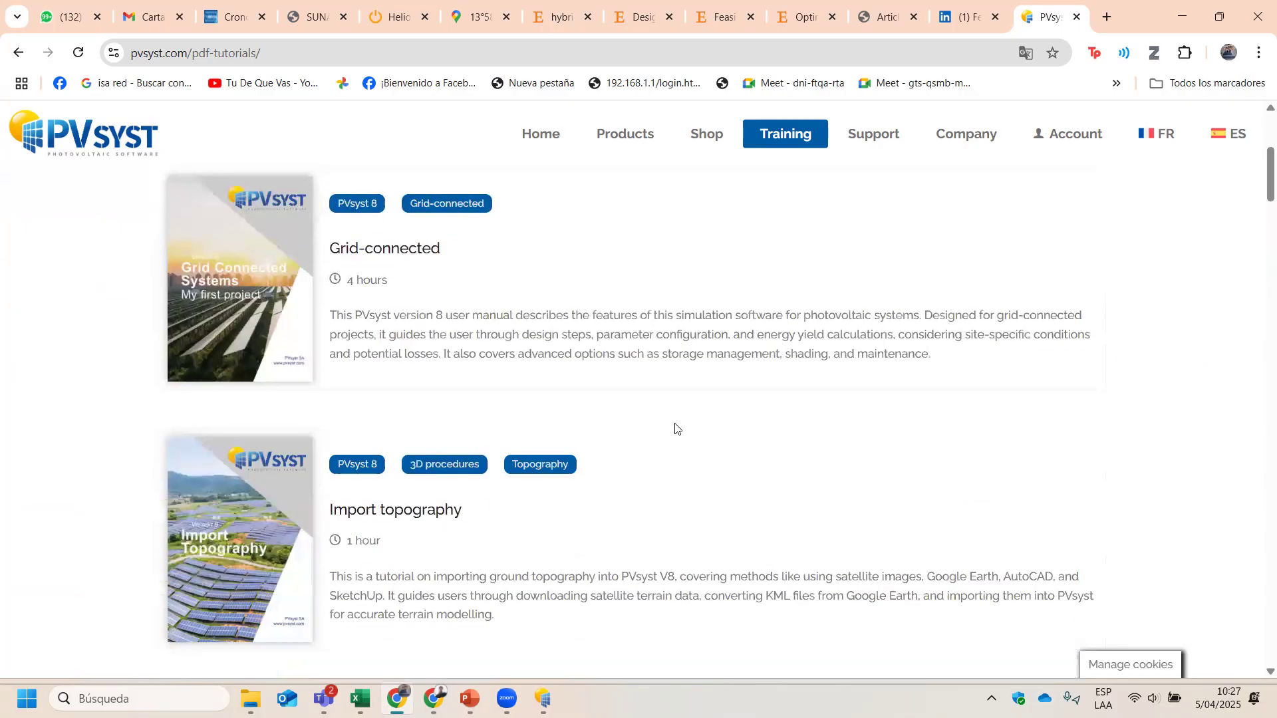
{"action": "scroll", "coordinate": [391, 469], "scroll_direction": "down", "scroll_amount": 7}
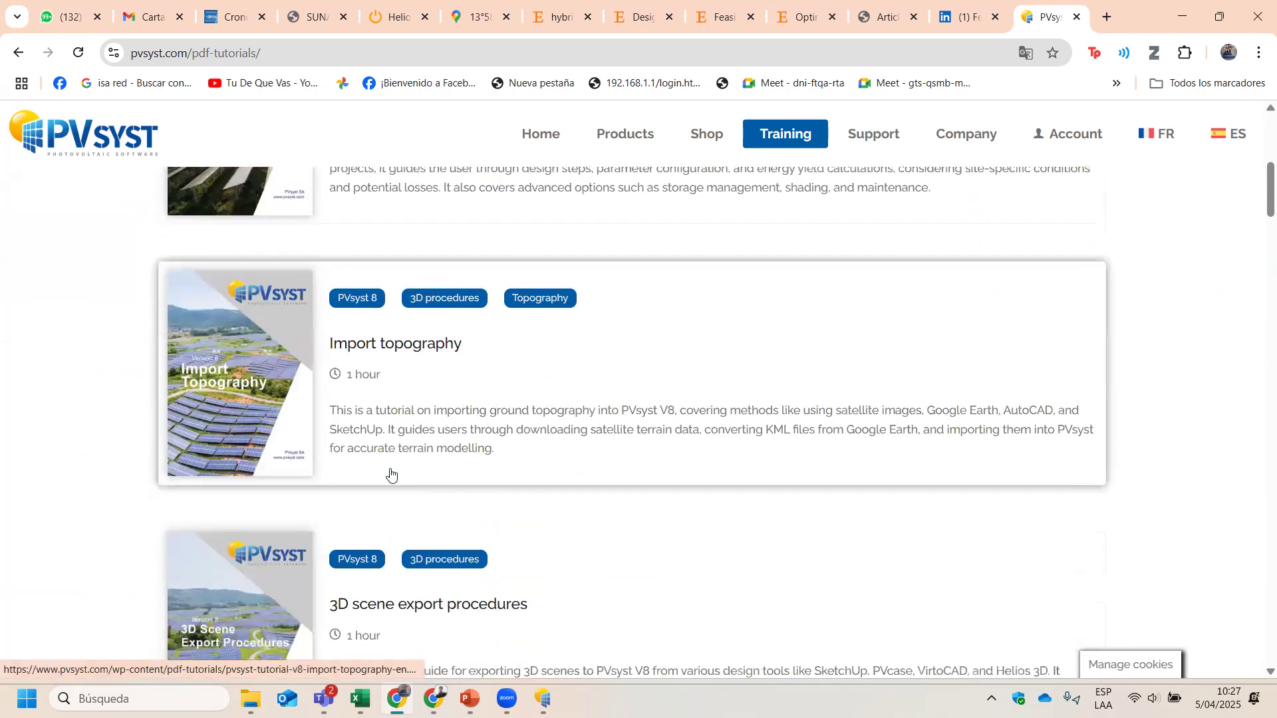
{"action": "scroll", "coordinate": [398, 449], "scroll_direction": "down", "scroll_amount": 3}
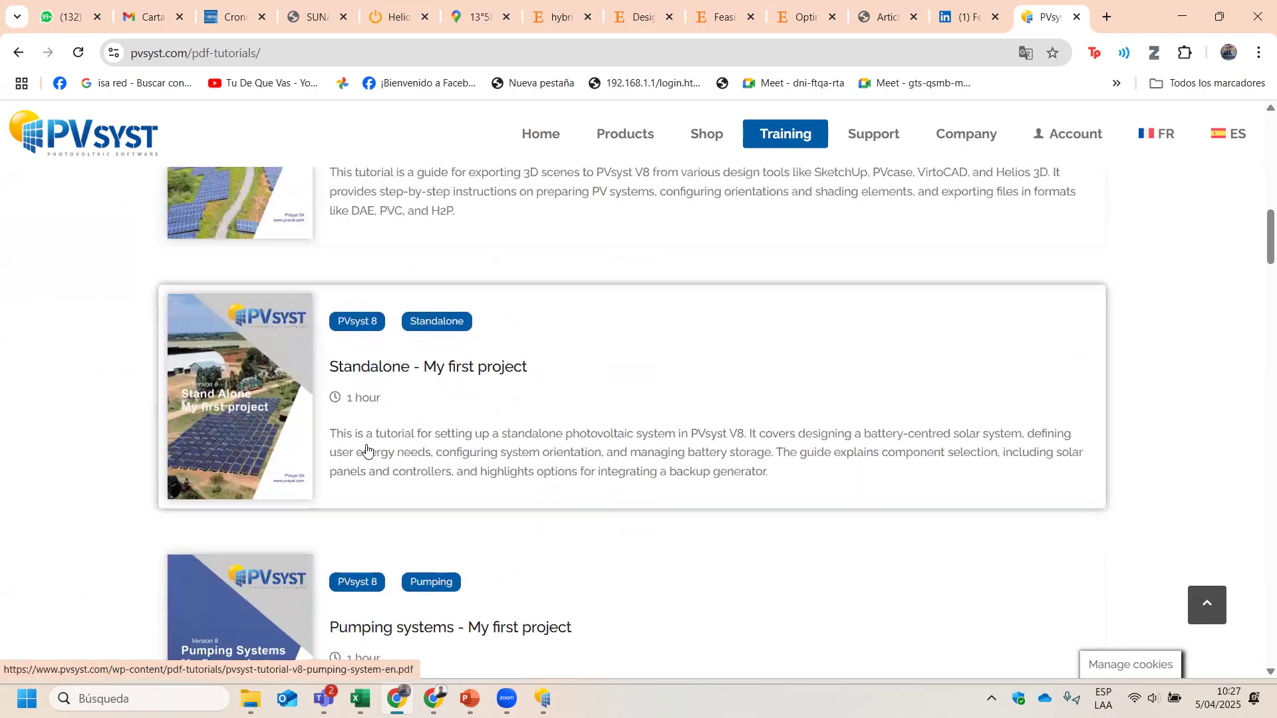
{"action": "scroll", "coordinate": [365, 450], "scroll_direction": "down", "scroll_amount": 1}
{"action": "scroll", "coordinate": [387, 466], "scroll_direction": "down", "scroll_amount": 6}
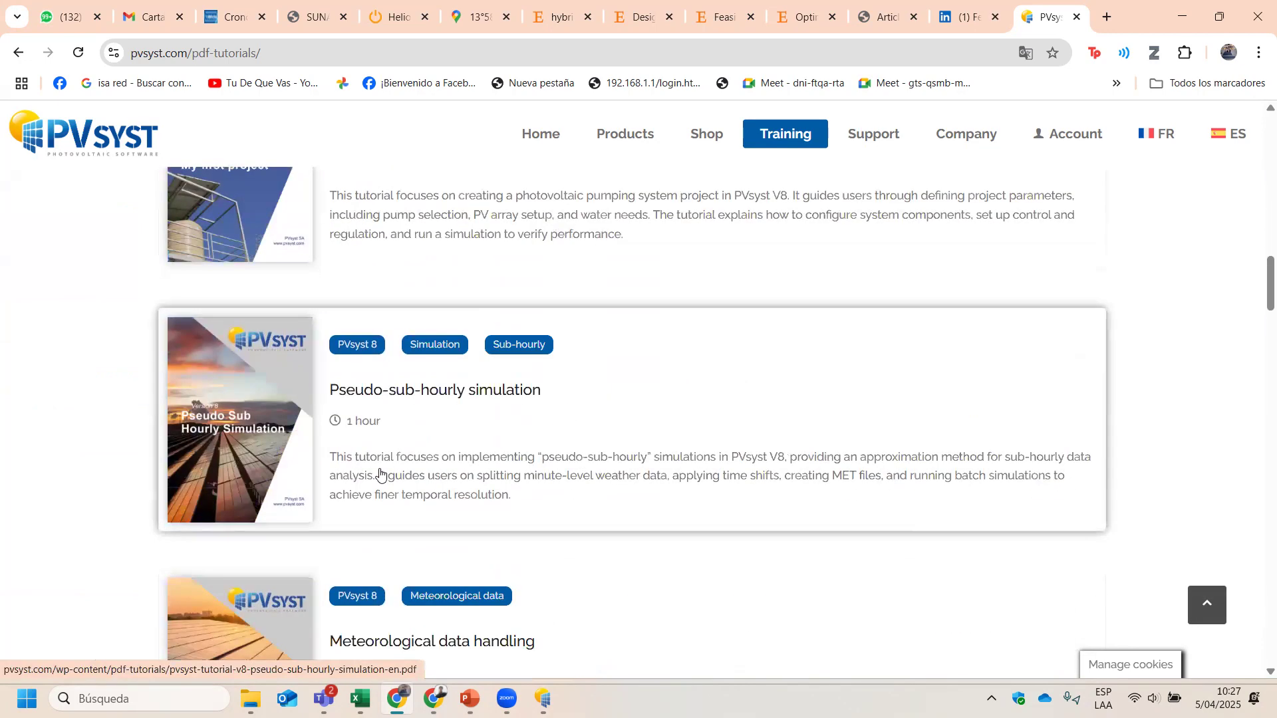
{"action": "scroll", "coordinate": [746, 531], "scroll_direction": "up", "scroll_amount": 15}
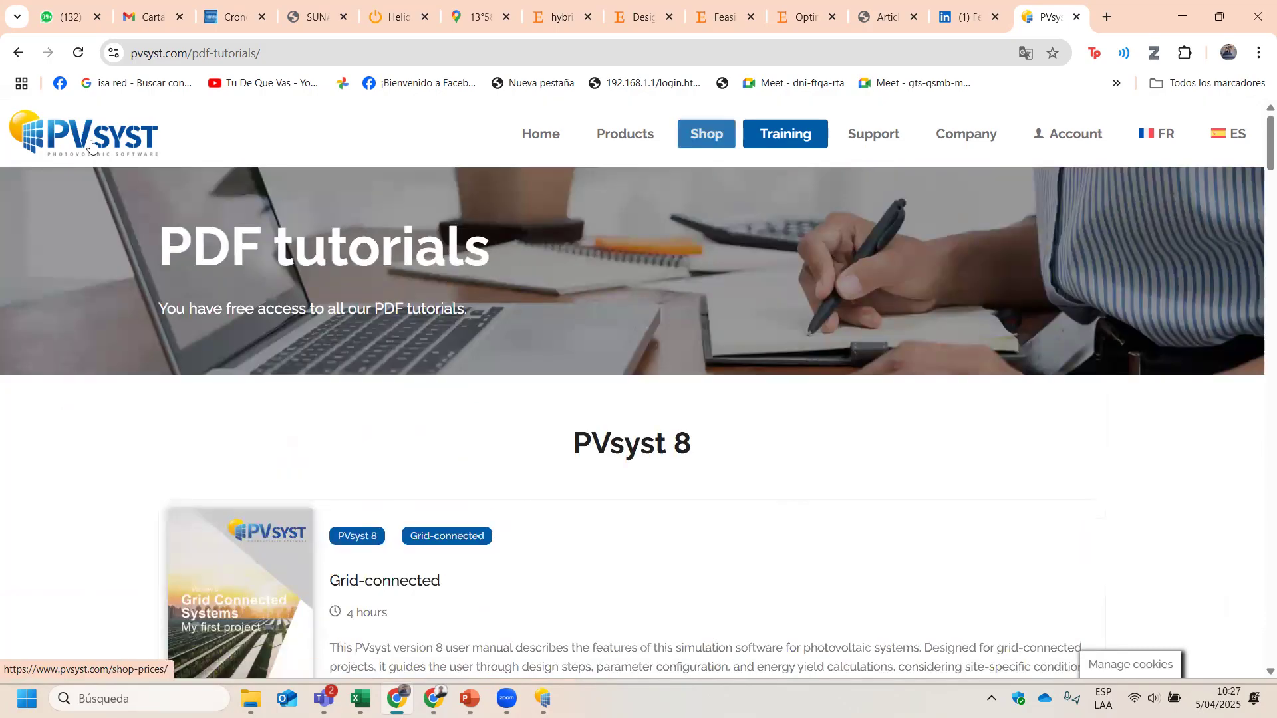
Step: Open the PVsyst 8 product page and review its features, licence prices and installation requirements
{"action": "left_click", "coordinate": [643, 148]}
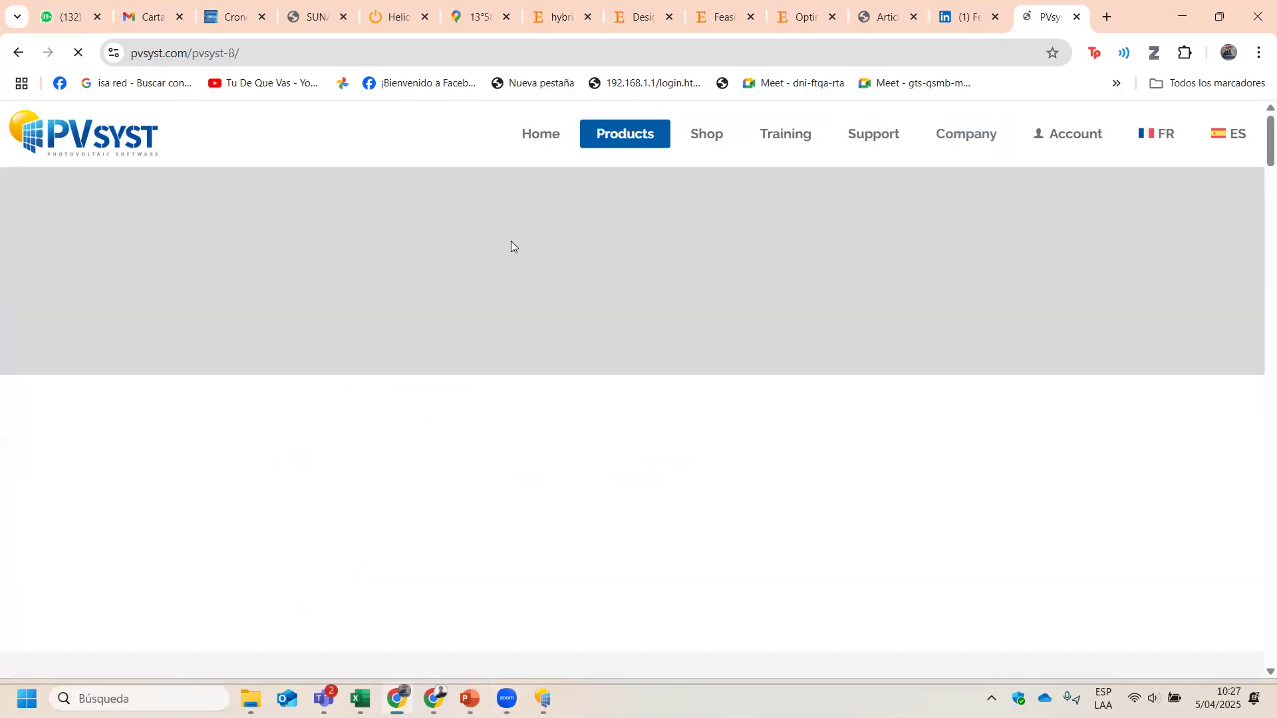
{"action": "scroll", "coordinate": [649, 324], "scroll_direction": "down", "scroll_amount": 12}
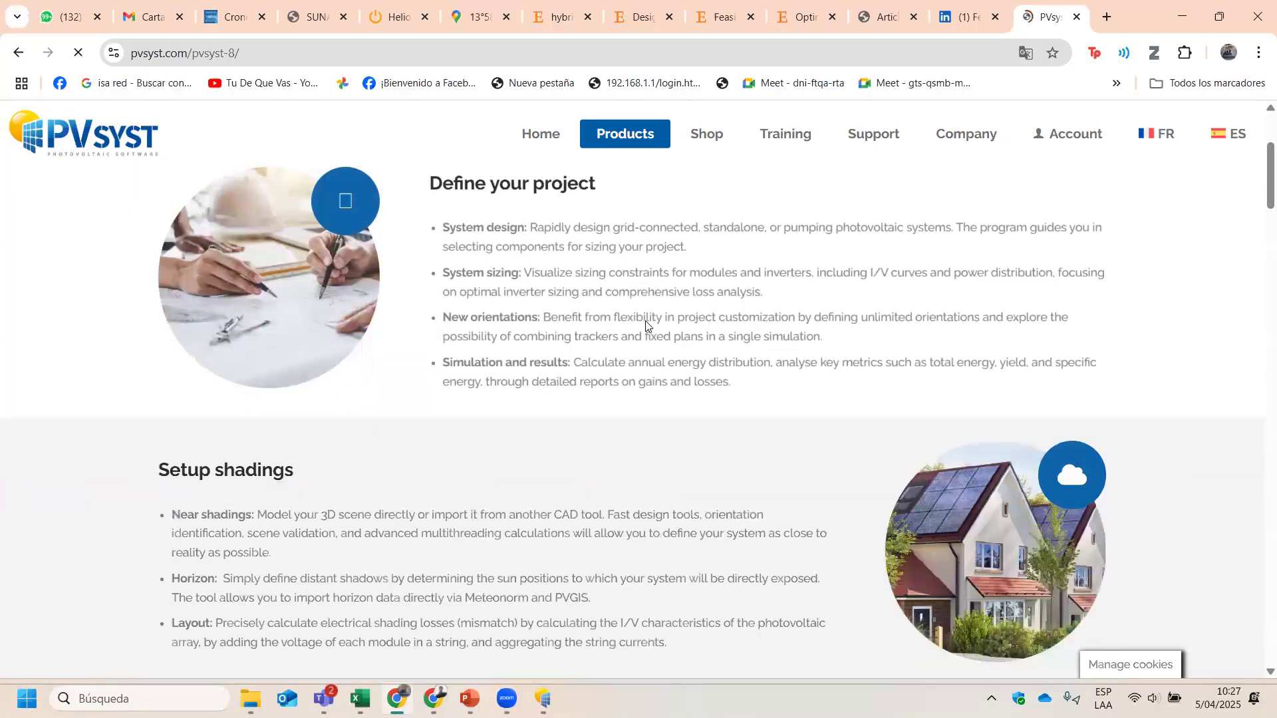
{"action": "scroll", "coordinate": [649, 324], "scroll_direction": "down", "scroll_amount": 5}
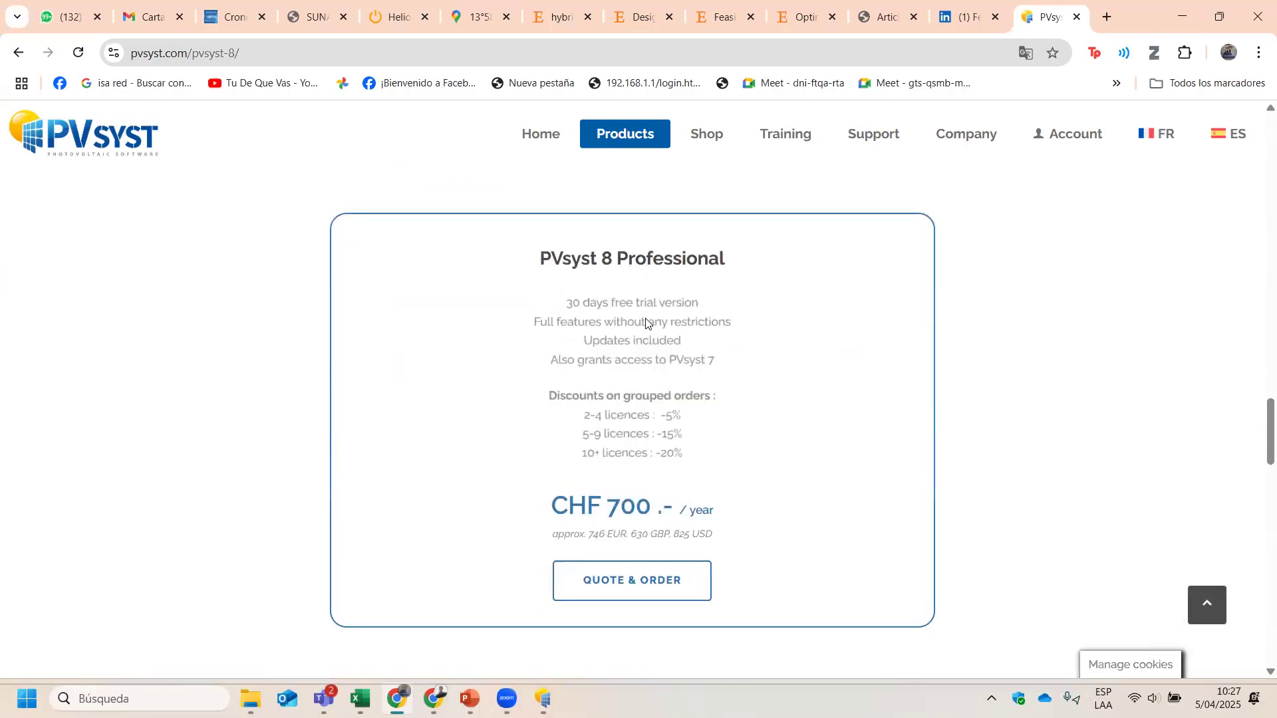
{"action": "scroll", "coordinate": [649, 324], "scroll_direction": "down", "scroll_amount": 15}
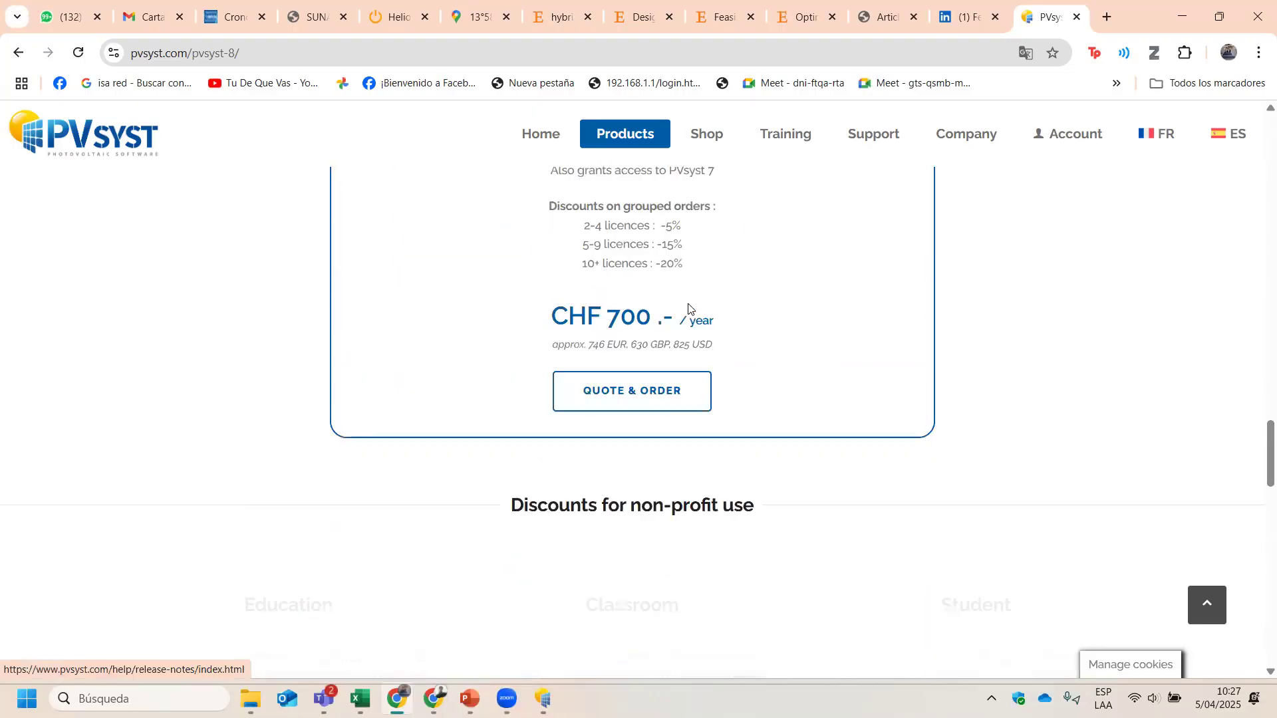
{"action": "scroll", "coordinate": [685, 322], "scroll_direction": "down", "scroll_amount": 15}
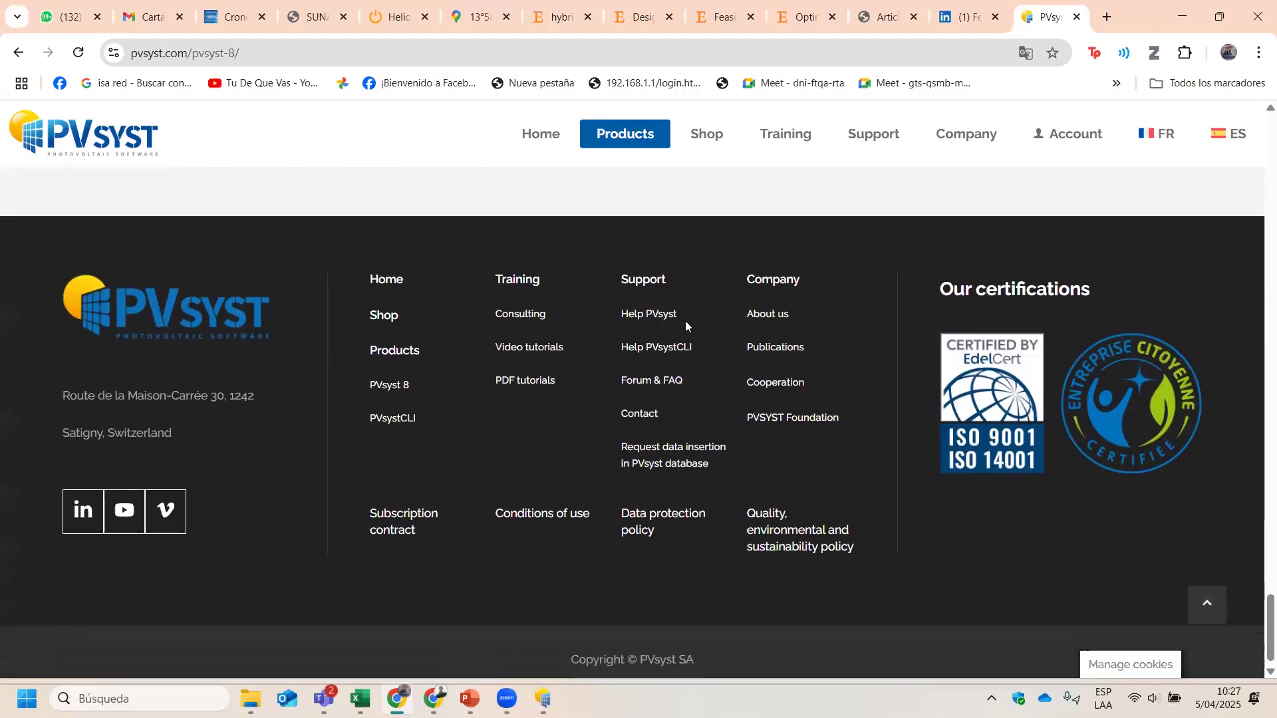
{"action": "scroll", "coordinate": [686, 321], "scroll_direction": "up", "scroll_amount": 10}
{"action": "mouse_move", "coordinate": [755, 138]}
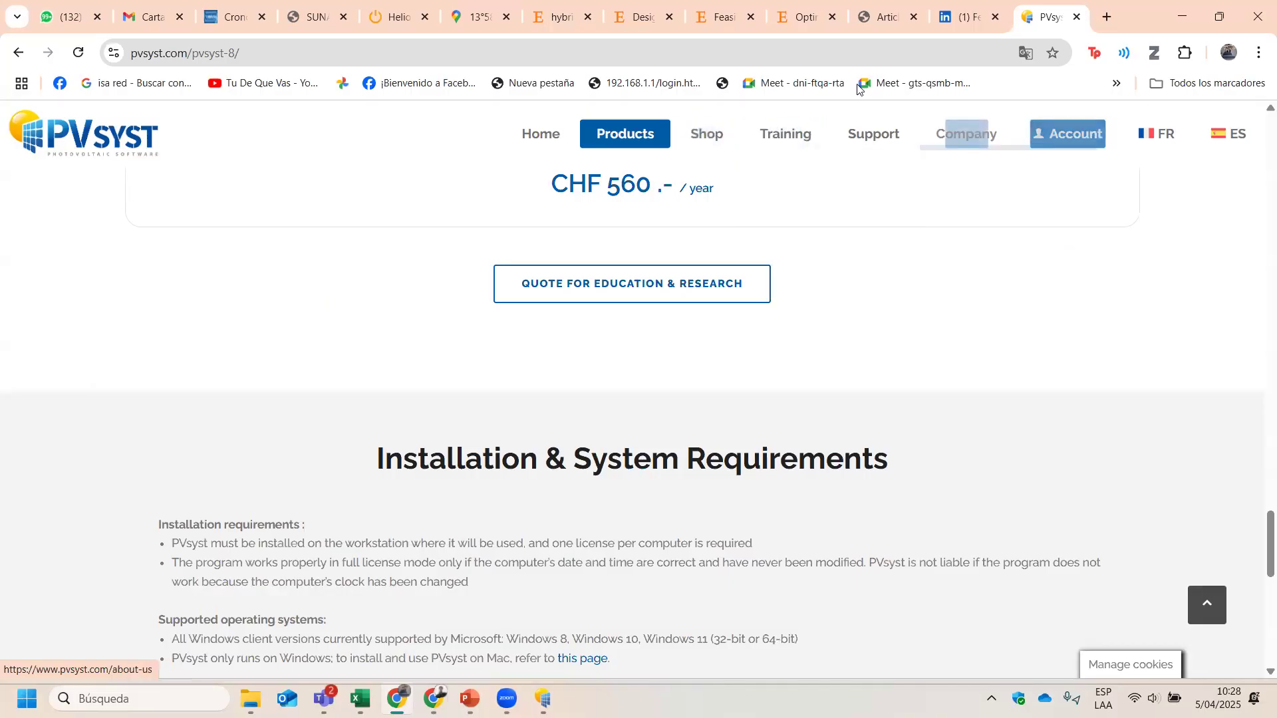
Step: Search Google for "pvsyst demo" and open the PVsyst 8 result in Spanish
{"action": "key", "text": "ctrl+l"}
{"action": "type", "text": "pvsyst demo"}
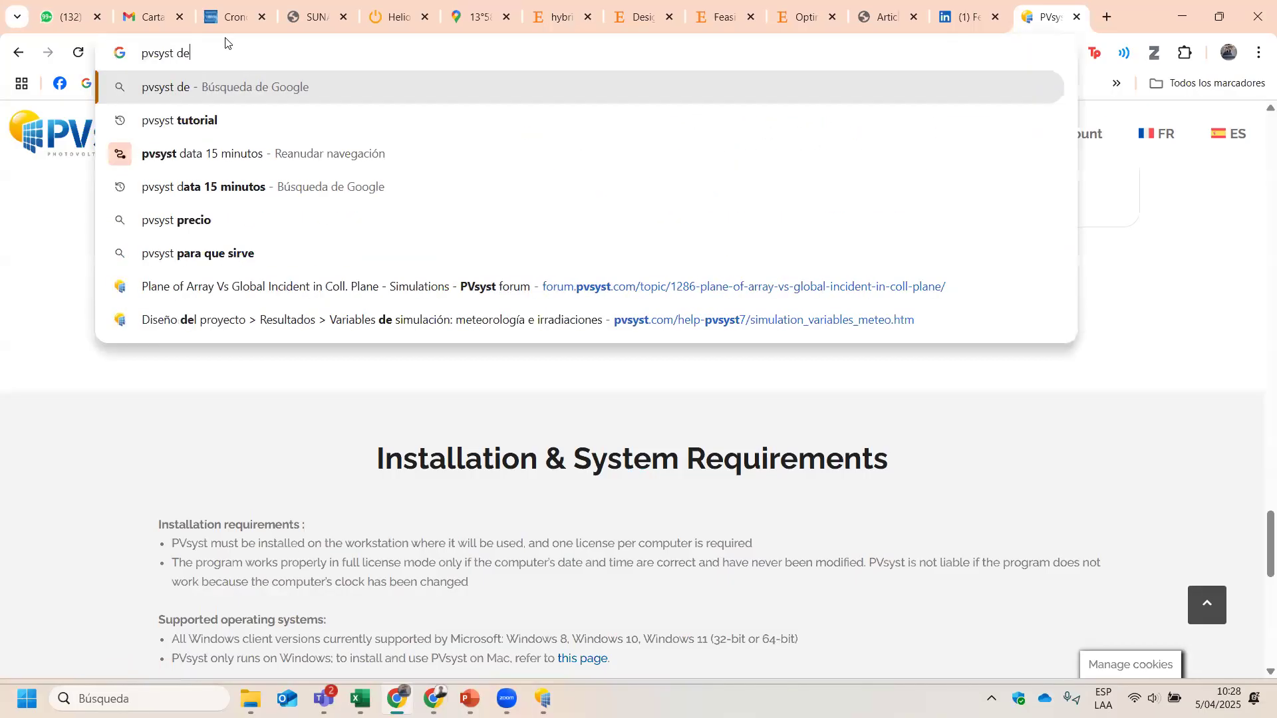
{"action": "key", "text": "Return"}
{"action": "scroll", "coordinate": [322, 399], "scroll_direction": "down", "scroll_amount": 6}
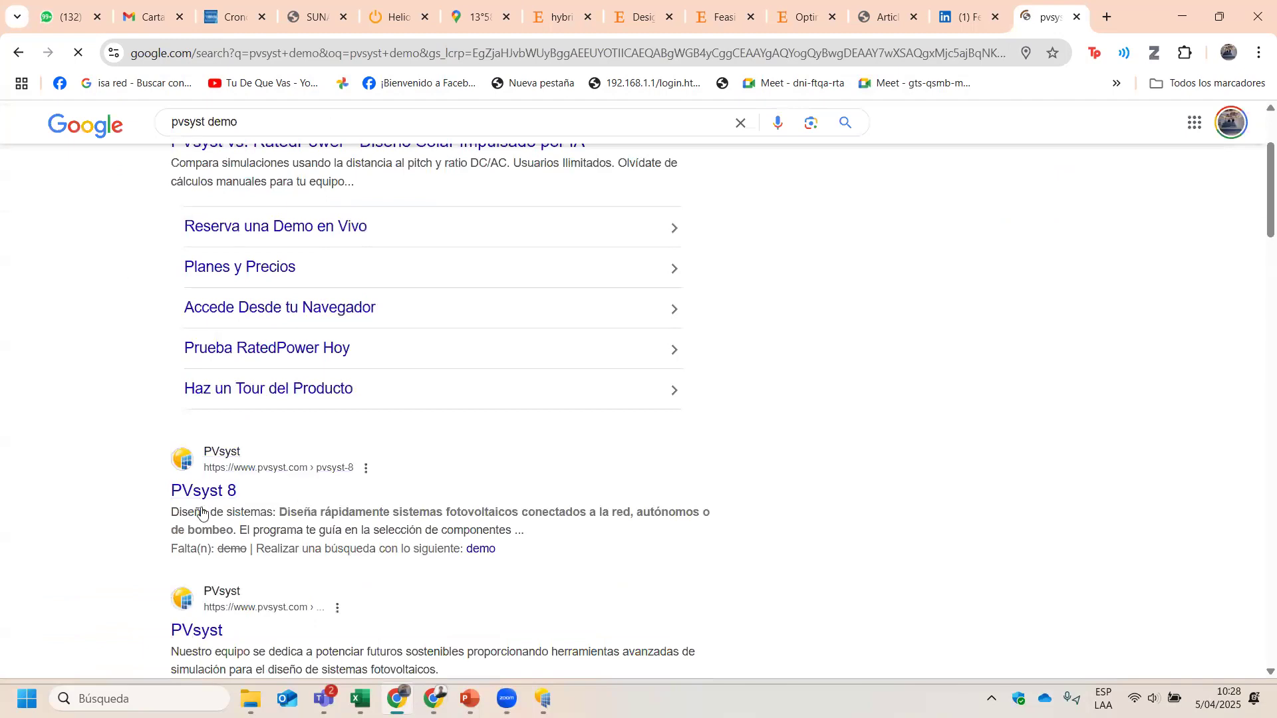
{"action": "scroll", "coordinate": [218, 515], "scroll_direction": "down", "scroll_amount": 2}
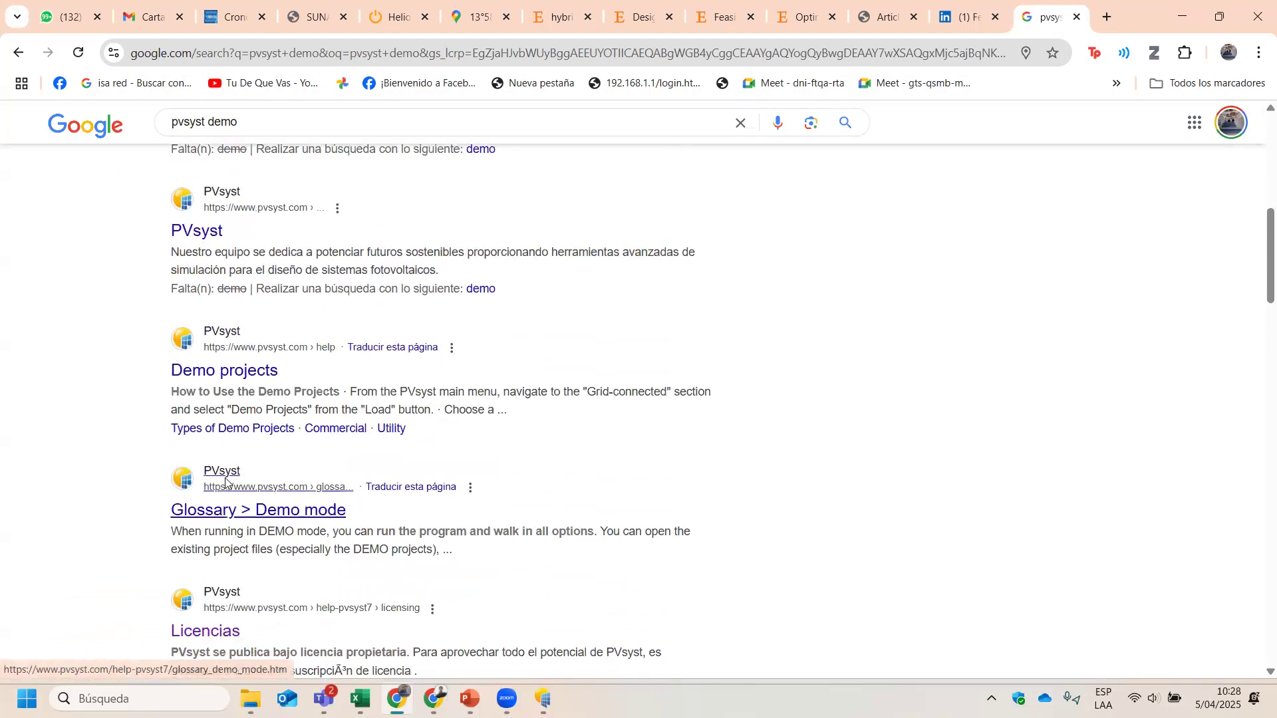
{"action": "scroll", "coordinate": [219, 406], "scroll_direction": "up", "scroll_amount": 5}
{"action": "left_click", "coordinate": [216, 411]}
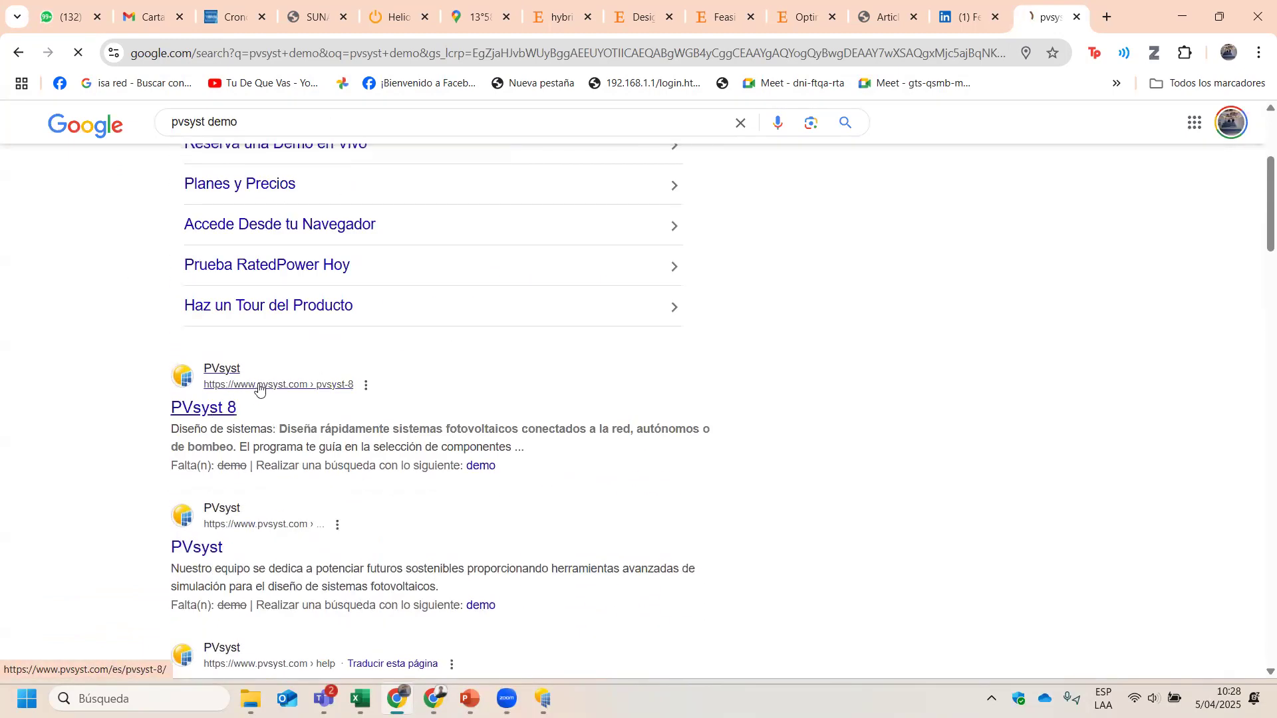
Step: Examine the Spanish PVsyst 8 page, from the project definition features through Descargas y precios to the system requirements
{"action": "scroll", "coordinate": [536, 328], "scroll_direction": "down", "scroll_amount": 10}
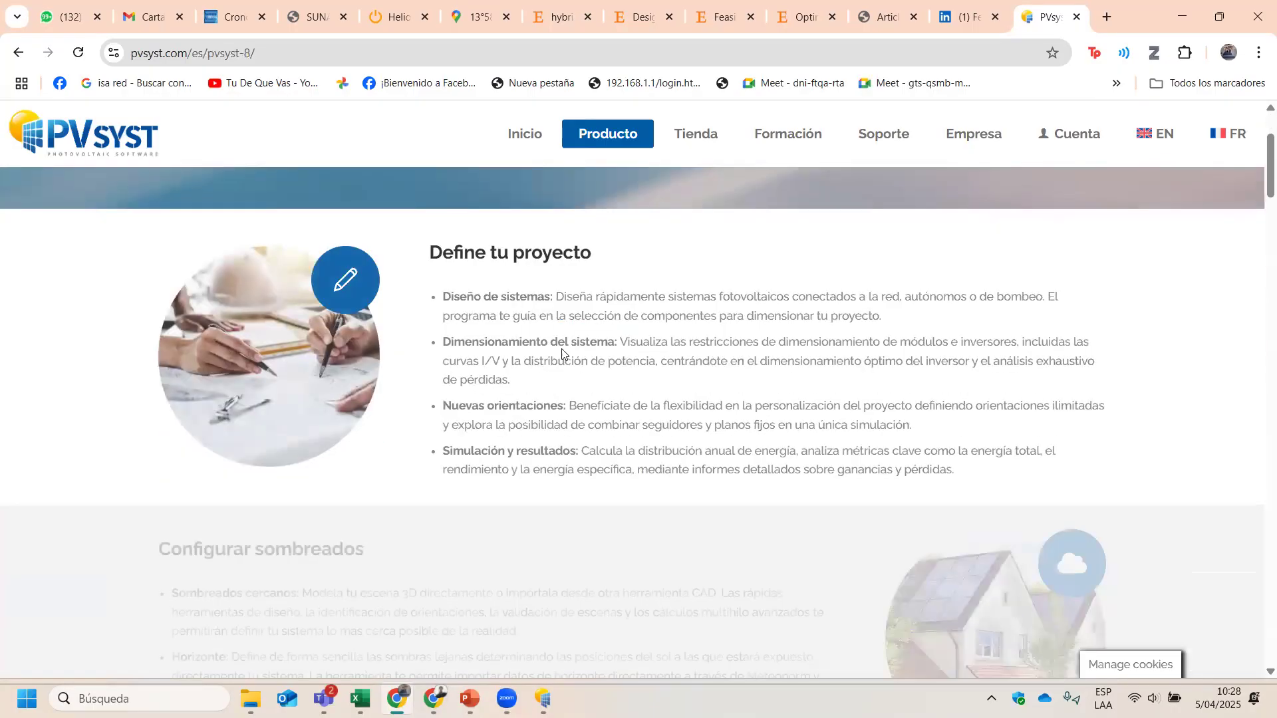
{"action": "scroll", "coordinate": [516, 373], "scroll_direction": "down", "scroll_amount": 15}
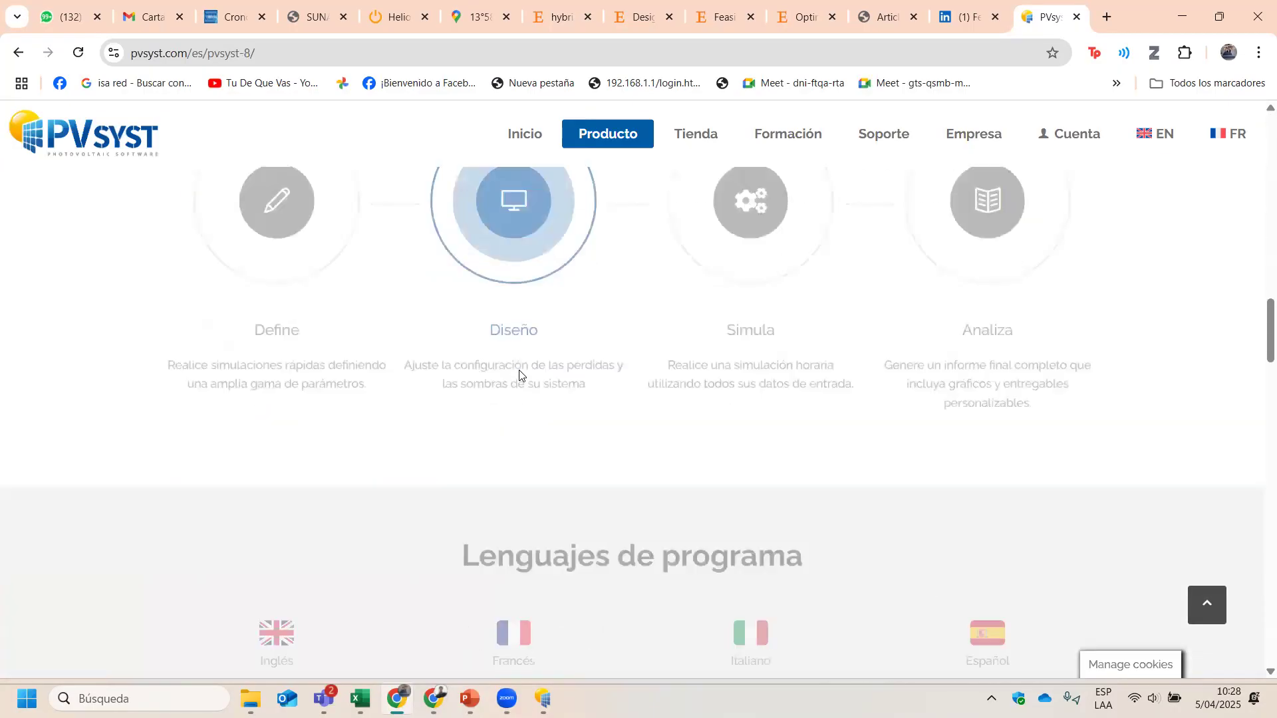
{"action": "scroll", "coordinate": [514, 346], "scroll_direction": "up", "scroll_amount": 6}
{"action": "scroll", "coordinate": [514, 349], "scroll_direction": "down", "scroll_amount": 15}
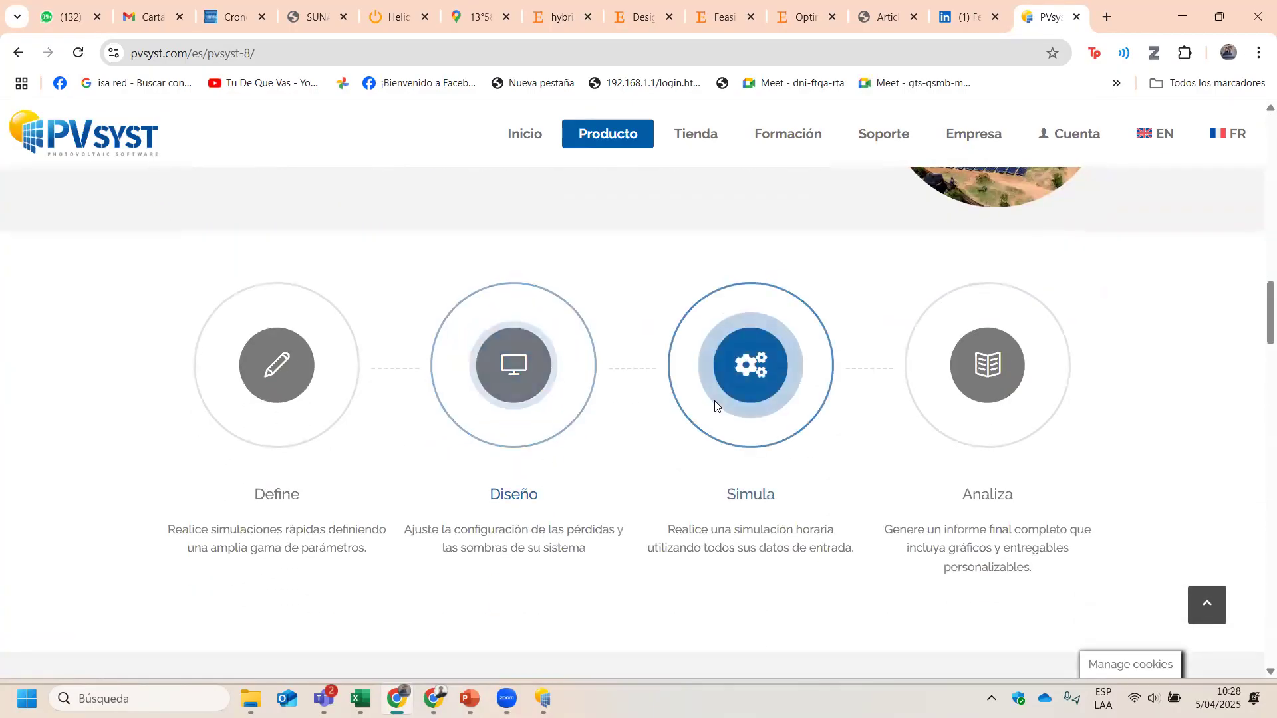
{"action": "scroll", "coordinate": [722, 403], "scroll_direction": "up", "scroll_amount": 3}
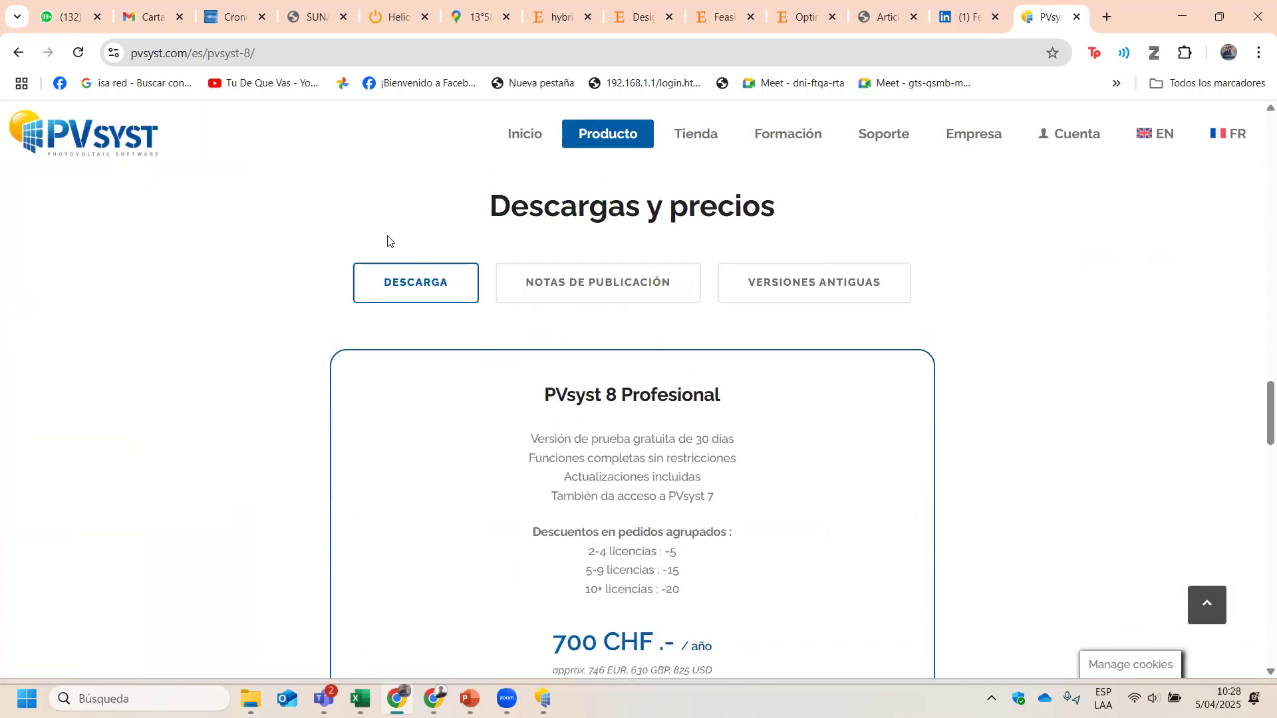
{"action": "scroll", "coordinate": [738, 342], "scroll_direction": "down", "scroll_amount": 8}
{"action": "scroll", "coordinate": [648, 381], "scroll_direction": "up", "scroll_amount": 4}
{"action": "scroll", "coordinate": [719, 381], "scroll_direction": "down", "scroll_amount": 12}
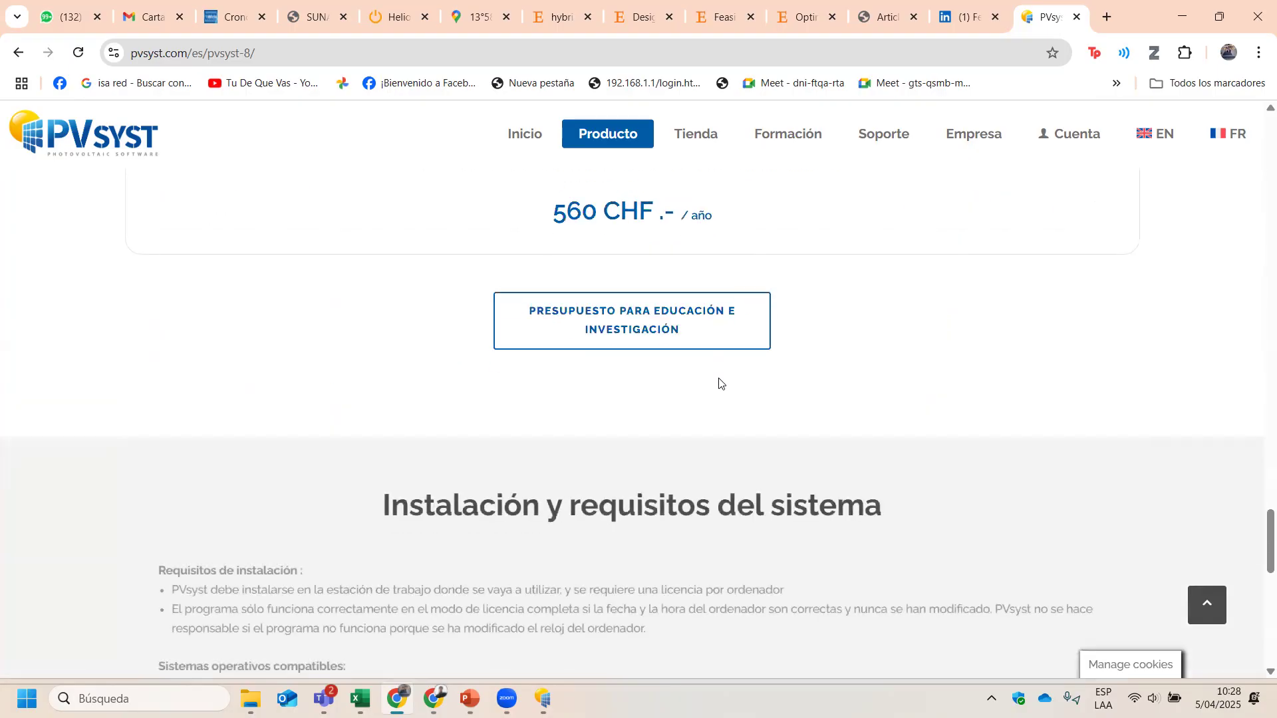
Step: Recheck the installation requirements, downloads and program languages, going back up to the Sistemas aislados de la red section
{"action": "scroll", "coordinate": [718, 382], "scroll_direction": "down", "scroll_amount": 4}
{"action": "scroll", "coordinate": [691, 406], "scroll_direction": "up", "scroll_amount": 5}
{"action": "scroll", "coordinate": [496, 425], "scroll_direction": "down", "scroll_amount": 5}
{"action": "scroll", "coordinate": [488, 415], "scroll_direction": "down", "scroll_amount": 5}
{"action": "scroll", "coordinate": [490, 419], "scroll_direction": "up", "scroll_amount": 5}
{"action": "scroll", "coordinate": [801, 441], "scroll_direction": "down", "scroll_amount": 8}
{"action": "scroll", "coordinate": [805, 441], "scroll_direction": "up", "scroll_amount": 11}
{"action": "scroll", "coordinate": [805, 442], "scroll_direction": "up", "scroll_amount": 12}
{"action": "left_click_drag", "start_coordinate": [1044, 436], "coordinate": [590, 248]}
{"action": "scroll", "coordinate": [965, 359], "scroll_direction": "up", "scroll_amount": 4}
{"action": "left_click", "coordinate": [1028, 362]}
{"action": "scroll", "coordinate": [857, 384], "scroll_direction": "up", "scroll_amount": 2}
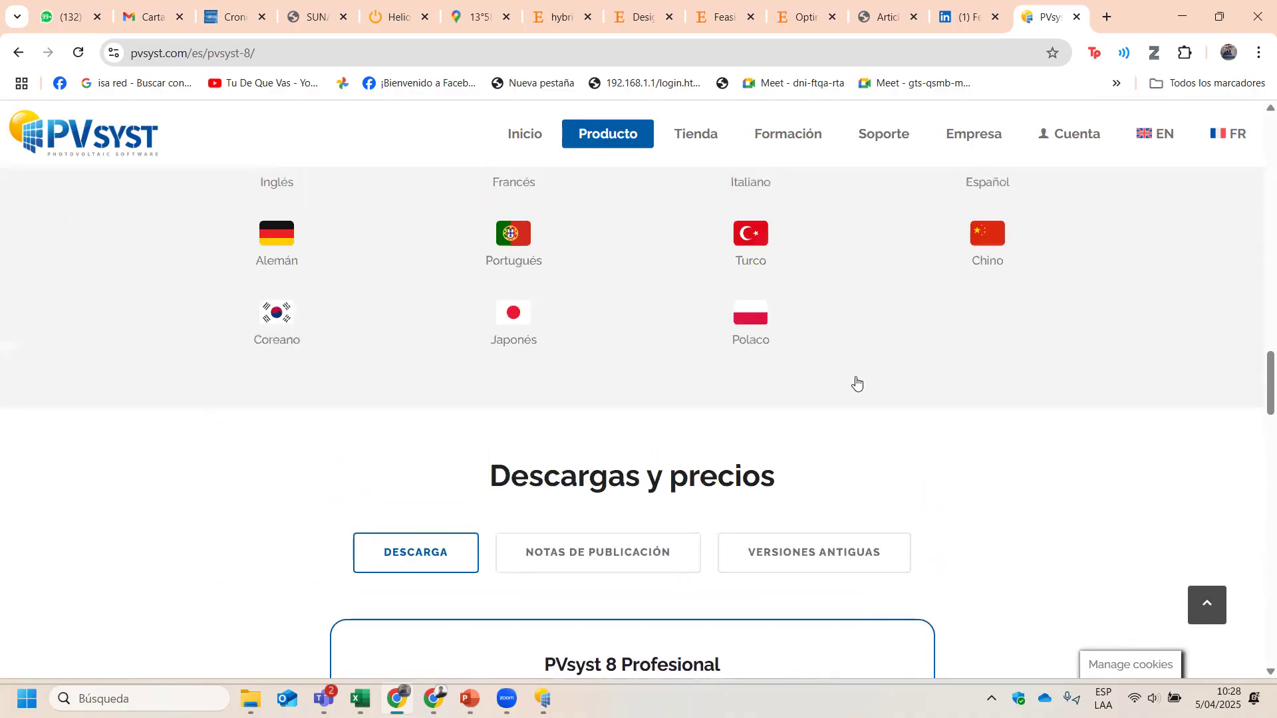
{"action": "scroll", "coordinate": [856, 384], "scroll_direction": "up", "scroll_amount": 6}
{"action": "scroll", "coordinate": [847, 385], "scroll_direction": "up", "scroll_amount": 2}
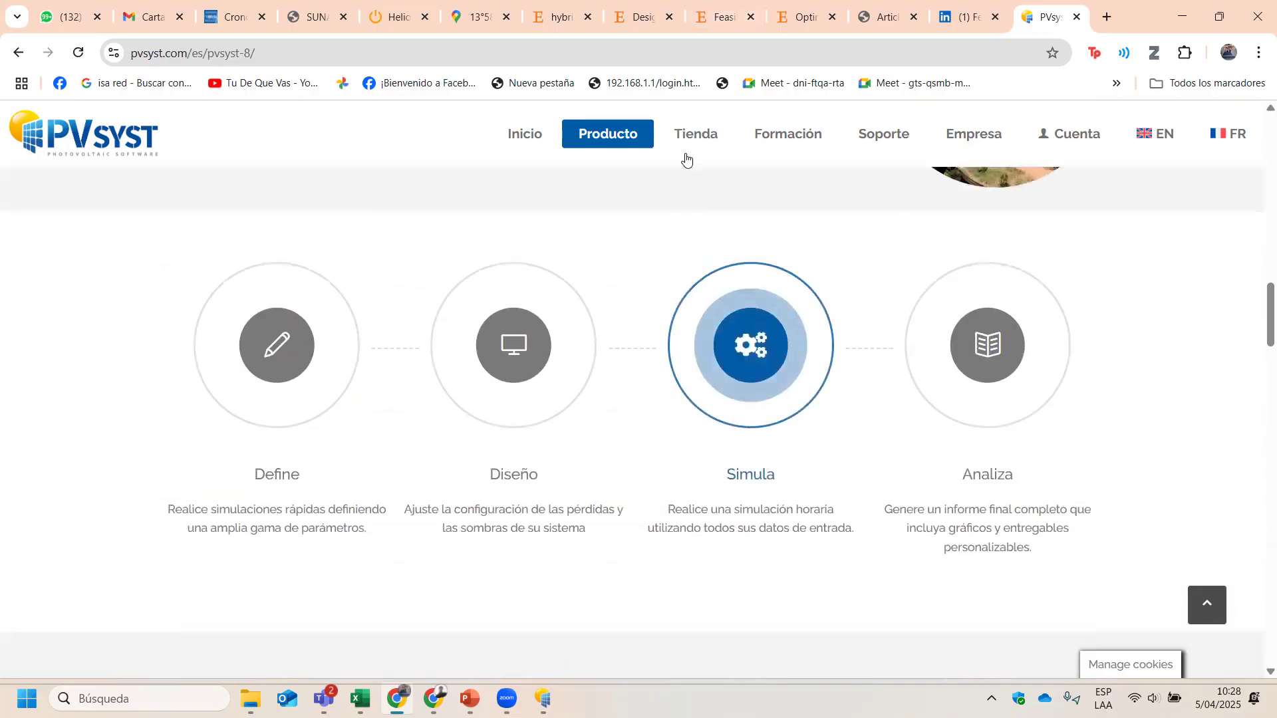
{"action": "scroll", "coordinate": [686, 159], "scroll_direction": "up", "scroll_amount": 4}
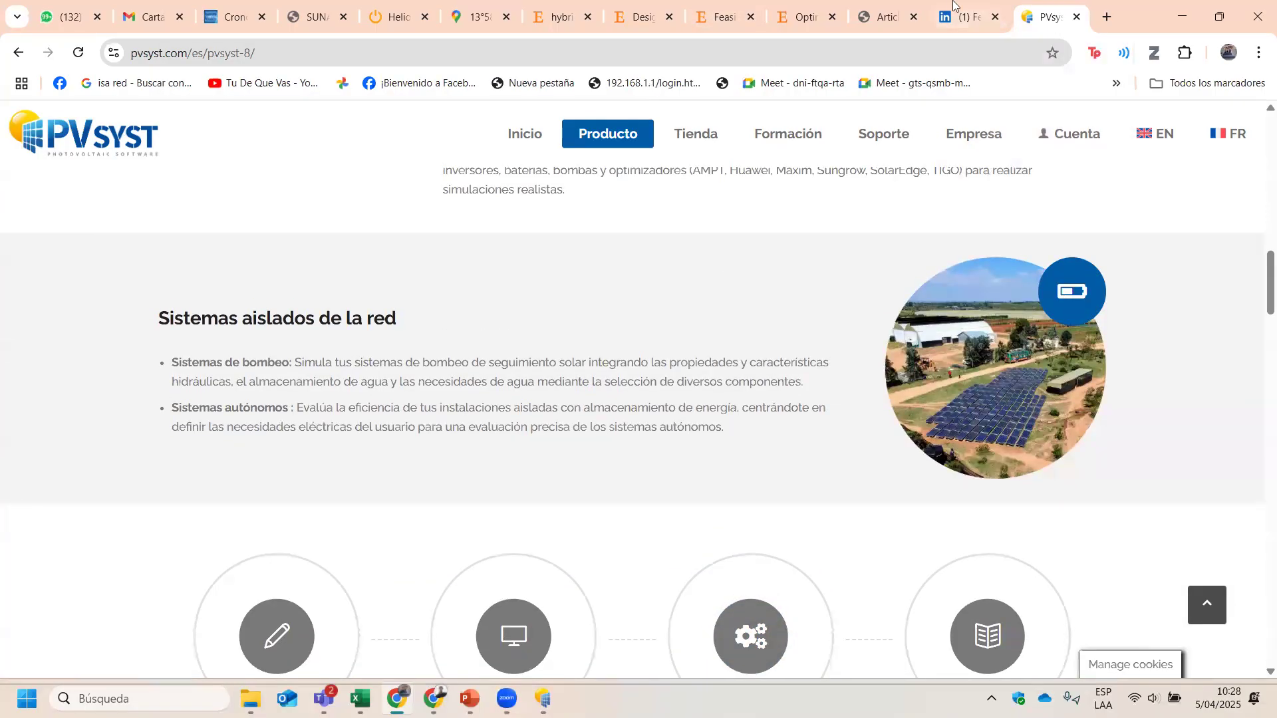
Step: Switch to PVsyst to show the 7.4 welcome window, and return to the PVsyst 8 page in Chrome
{"action": "left_click", "coordinate": [543, 699]}
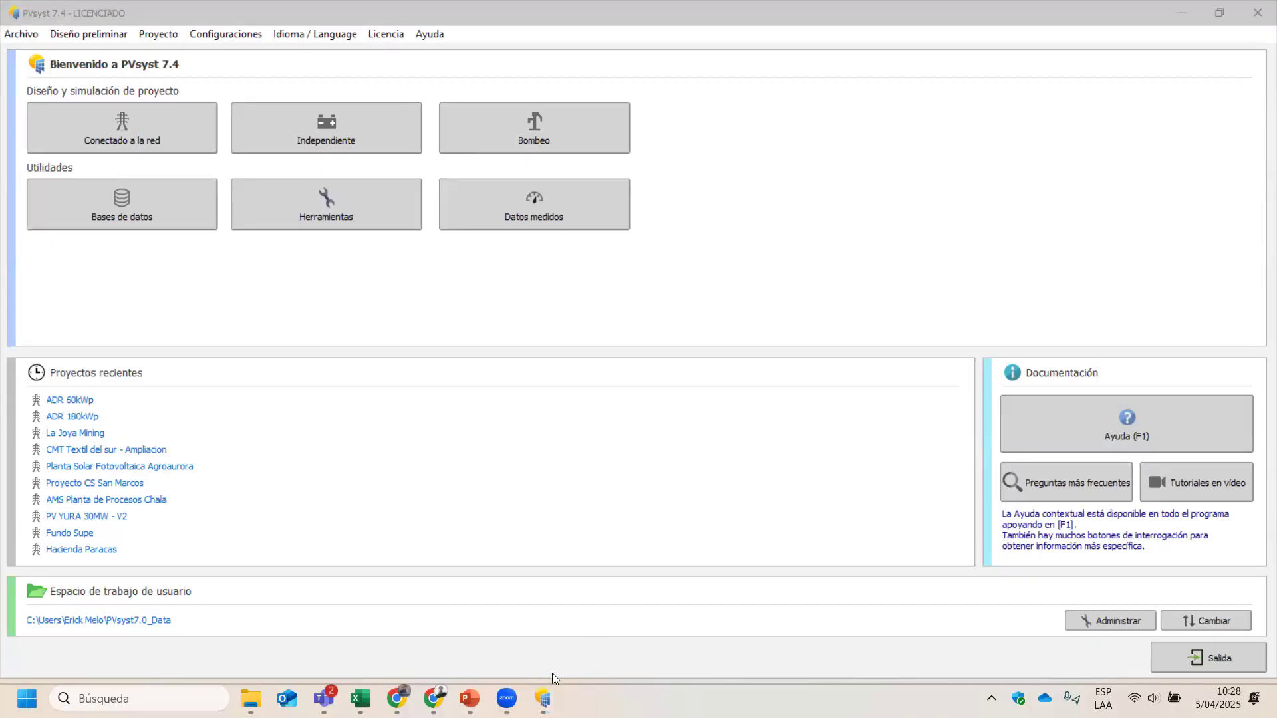
{"action": "mouse_move", "coordinate": [544, 699]}
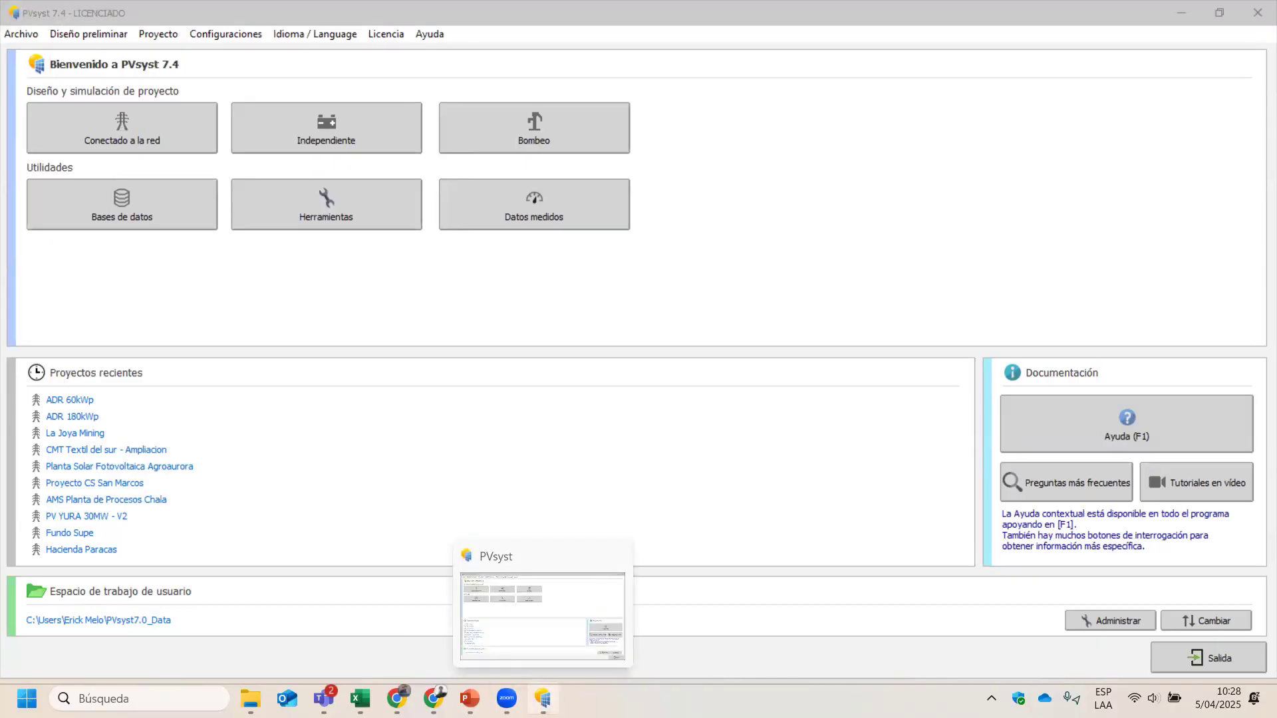
{"action": "left_click", "coordinate": [544, 698]}
{"action": "left_click", "coordinate": [434, 698]}
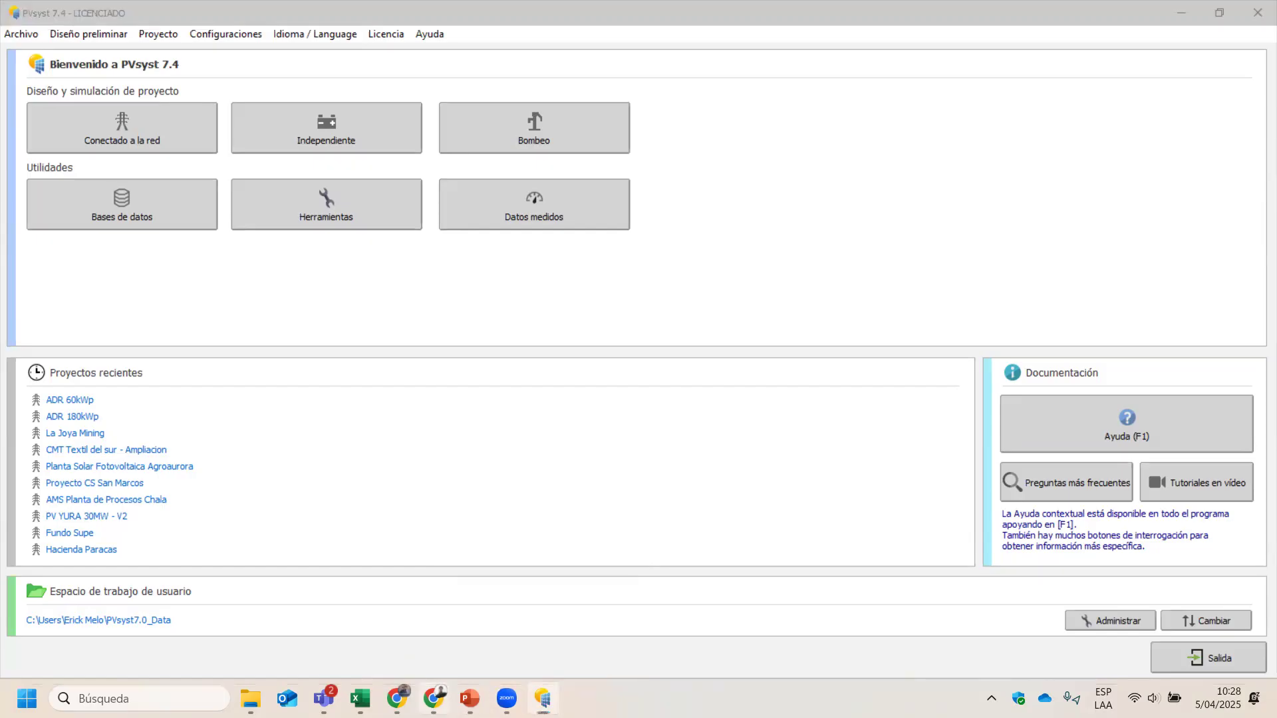
{"action": "left_click", "coordinate": [397, 698]}
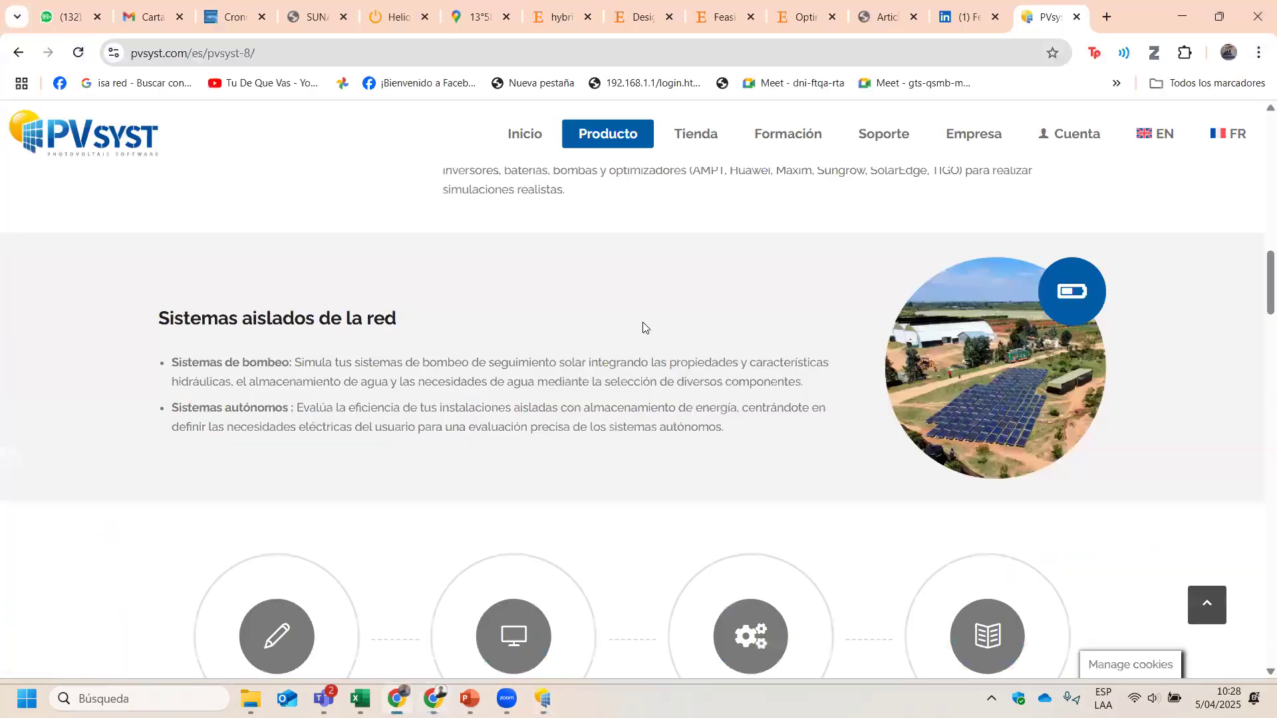
Step: Find the Descargas y precios section and open the Versiones antiguas page to view the list of PVsyst installers
{"action": "scroll", "coordinate": [569, 338], "scroll_direction": "down", "scroll_amount": 9}
{"action": "scroll", "coordinate": [566, 338], "scroll_direction": "up", "scroll_amount": 12}
{"action": "scroll", "coordinate": [565, 336], "scroll_direction": "down", "scroll_amount": 15}
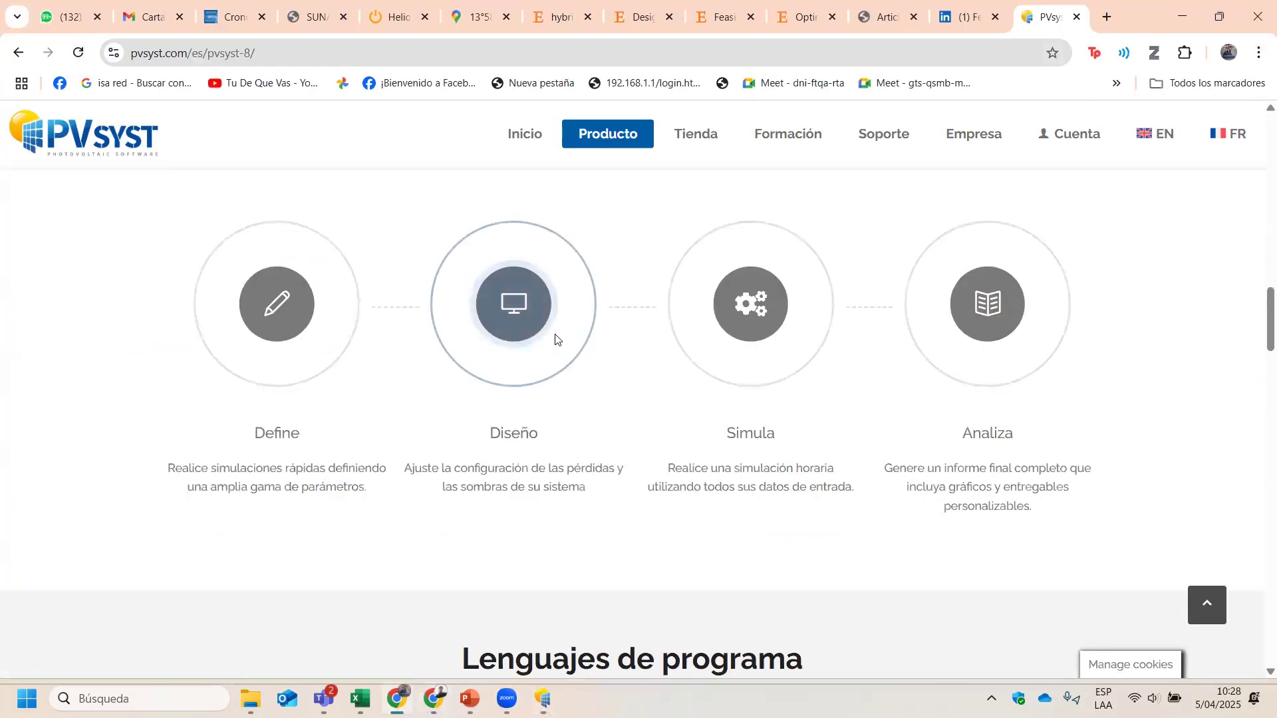
{"action": "scroll", "coordinate": [665, 226], "scroll_direction": "up", "scroll_amount": 1}
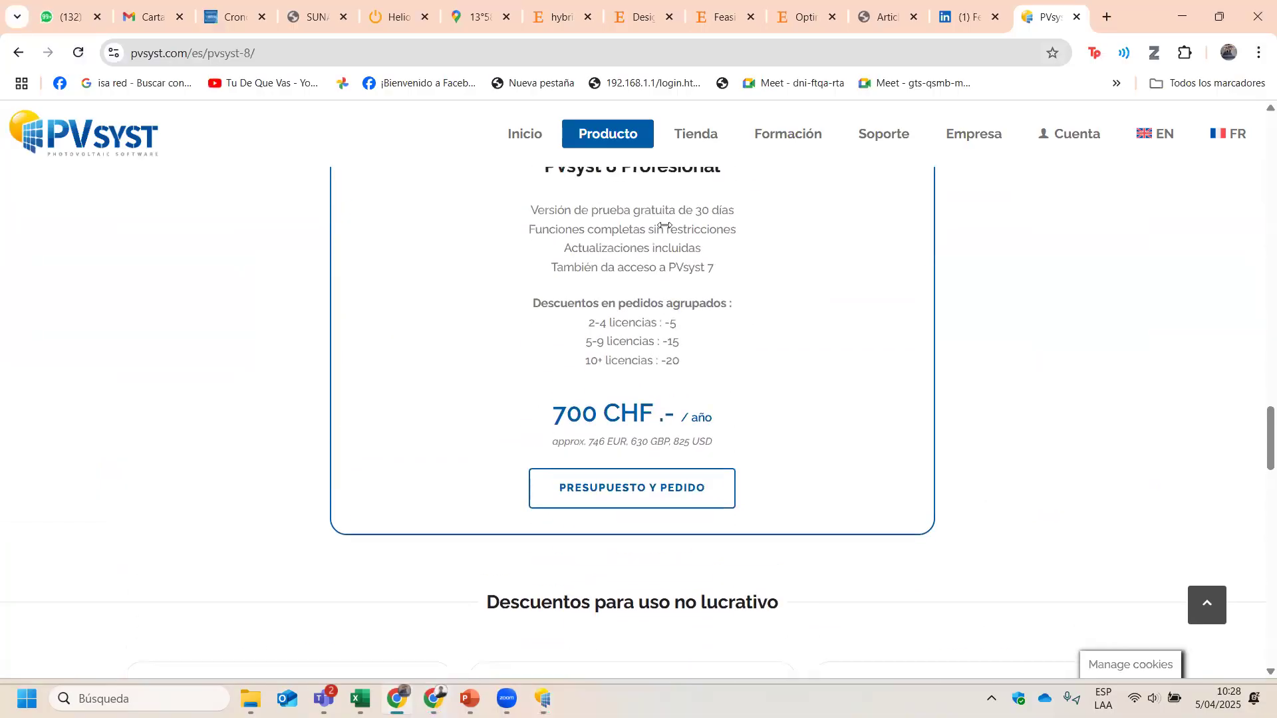
{"action": "left_click", "coordinate": [632, 488]}
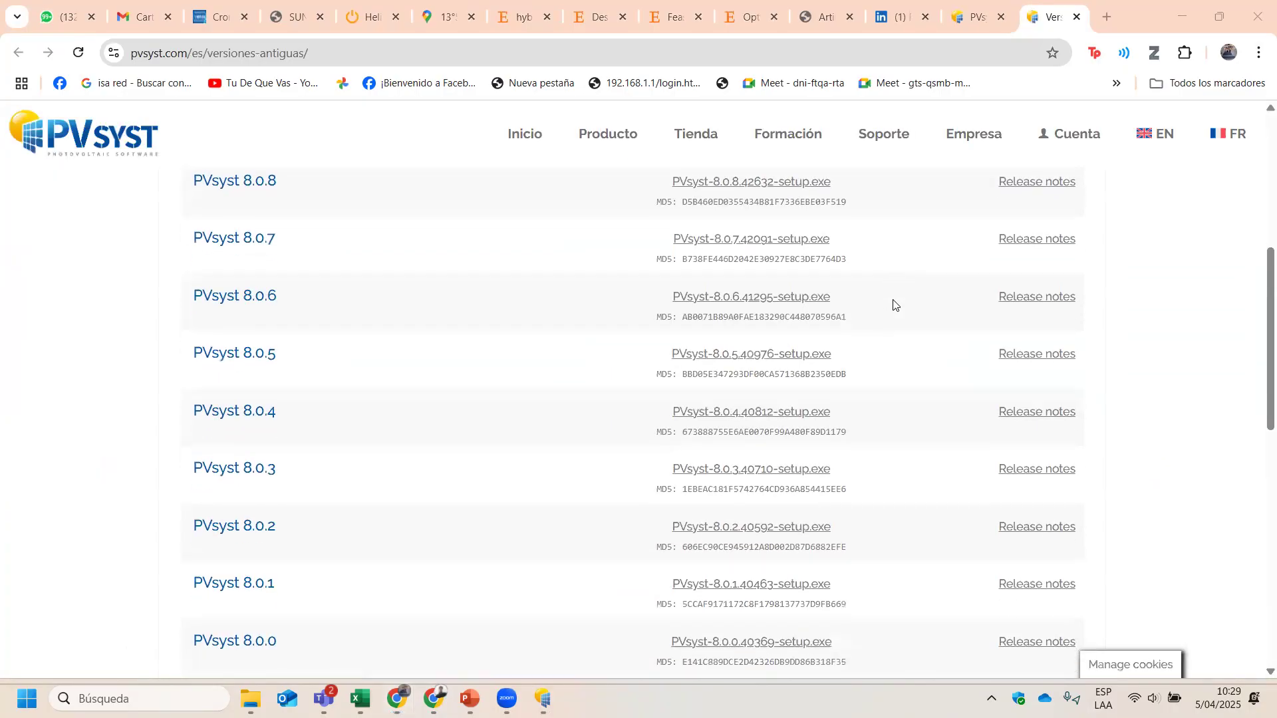
Step: Expand the PVsyst 7 group on the Versiones antiguas page and review its installer list from the 7.4 releases
{"action": "scroll", "coordinate": [564, 290], "scroll_direction": "up", "scroll_amount": 2}
{"action": "scroll", "coordinate": [566, 291], "scroll_direction": "down", "scroll_amount": 7}
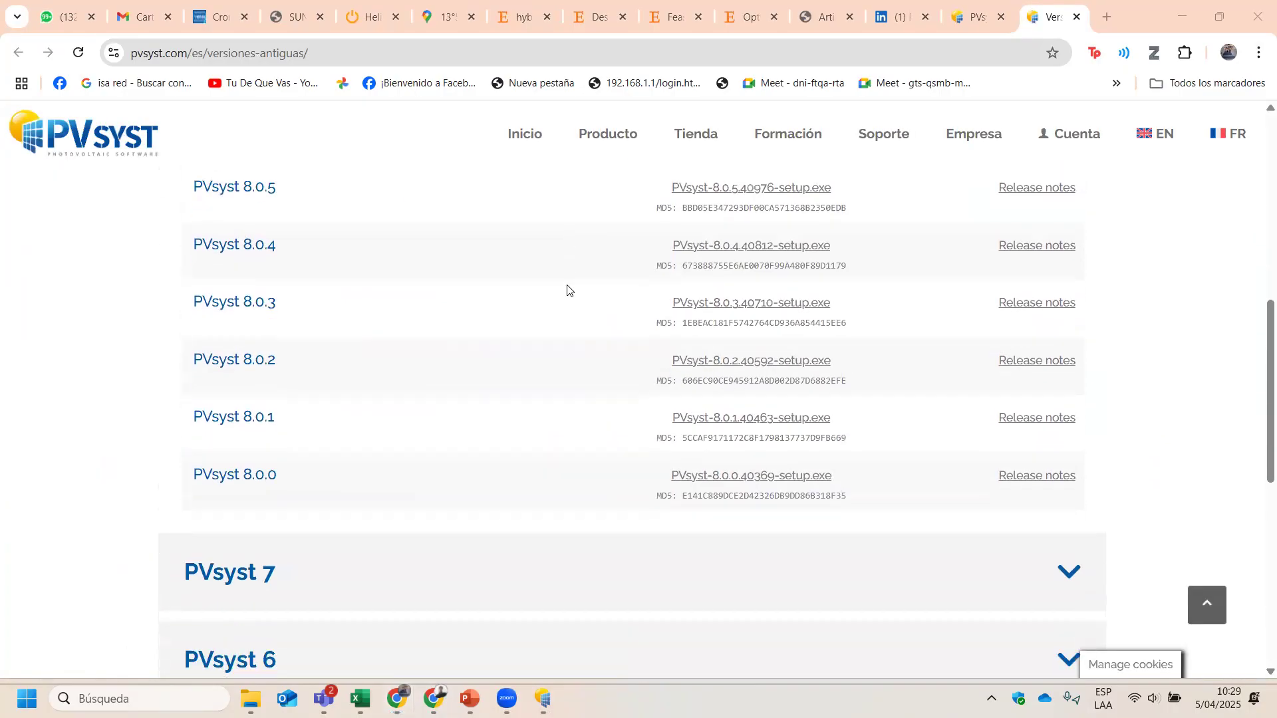
{"action": "left_click", "coordinate": [446, 295]}
{"action": "scroll", "coordinate": [891, 312], "scroll_direction": "down", "scroll_amount": 1}
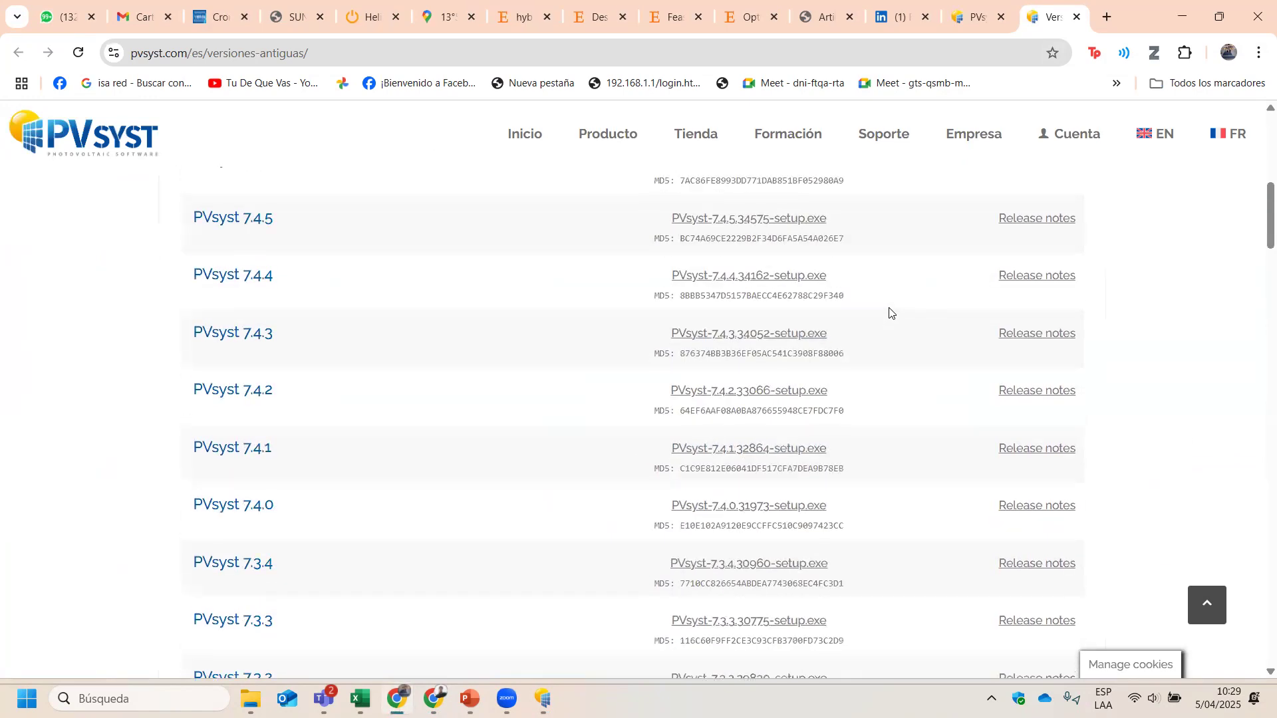
{"action": "scroll", "coordinate": [226, 452], "scroll_direction": "up", "scroll_amount": 7}
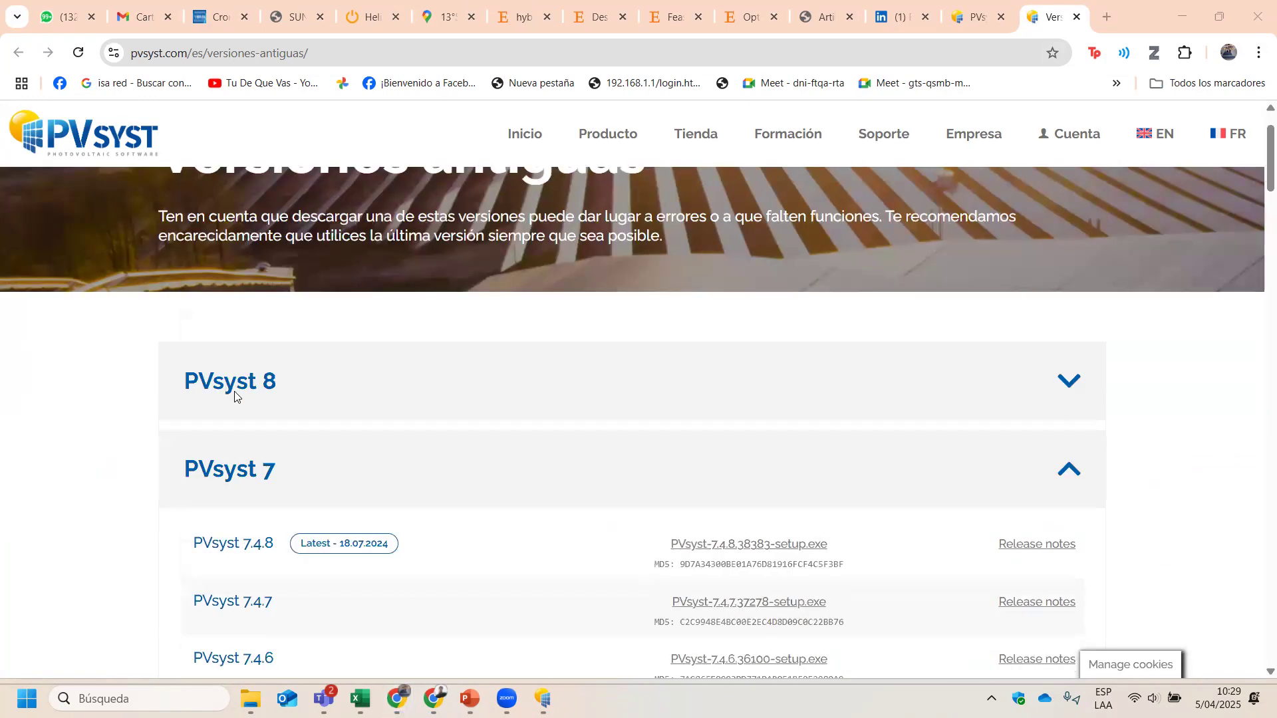
Step: Expand the PVsyst 8 group, review its installers down to PVsyst 8.0.0, and highlight the PVsyst 8.0.9 entry
{"action": "left_click", "coordinate": [234, 392]}
{"action": "left_click_drag", "start_coordinate": [353, 456], "coordinate": [884, 433]}
{"action": "scroll", "coordinate": [884, 433], "scroll_direction": "down", "scroll_amount": 1}
{"action": "left_click_drag", "start_coordinate": [194, 373], "coordinate": [276, 373]}
{"action": "scroll", "coordinate": [250, 377], "scroll_direction": "down", "scroll_amount": 3}
{"action": "scroll", "coordinate": [247, 389], "scroll_direction": "down", "scroll_amount": 2}
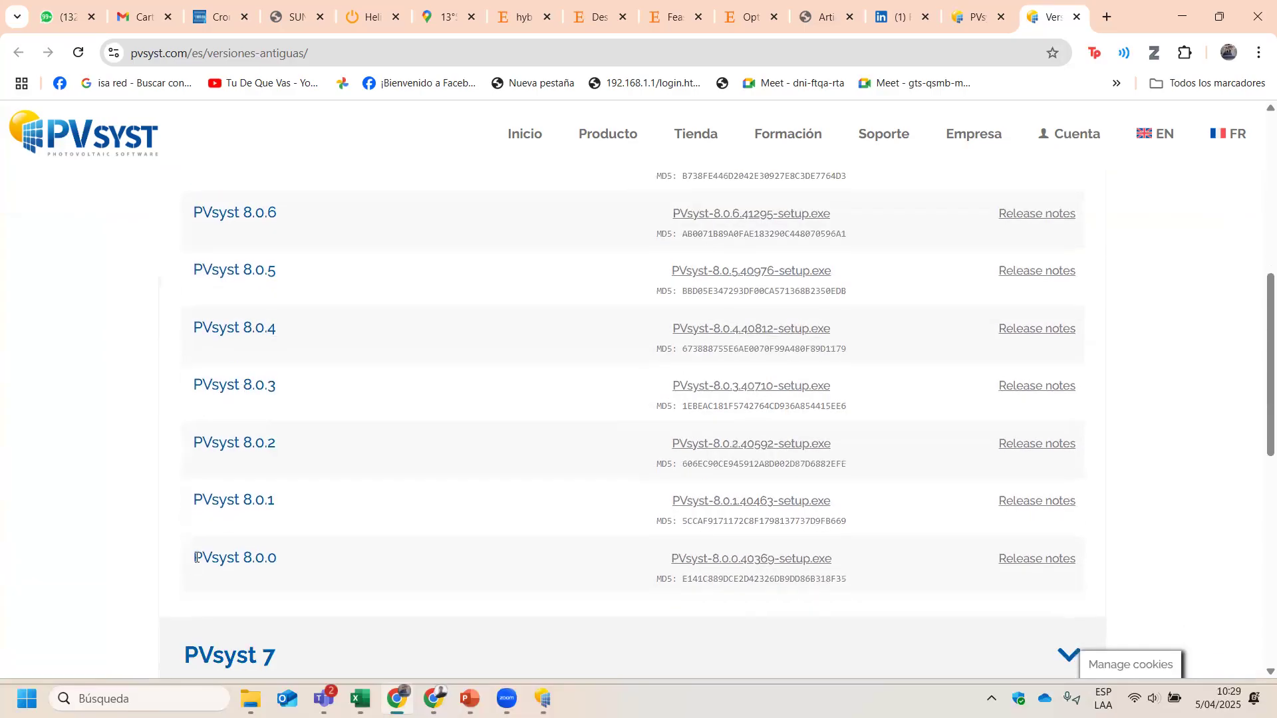
{"action": "left_click_drag", "start_coordinate": [195, 557], "coordinate": [243, 499]}
{"action": "scroll", "coordinate": [243, 487], "scroll_direction": "up", "scroll_amount": 2}
{"action": "scroll", "coordinate": [203, 371], "scroll_direction": "up", "scroll_amount": 2}
{"action": "mouse_move", "coordinate": [197, 378]}
{"action": "left_mouse_down"}
{"action": "mouse_move", "coordinate": [278, 374]}
{"action": "mouse_move", "coordinate": [191, 372]}
{"action": "left_mouse_up"}
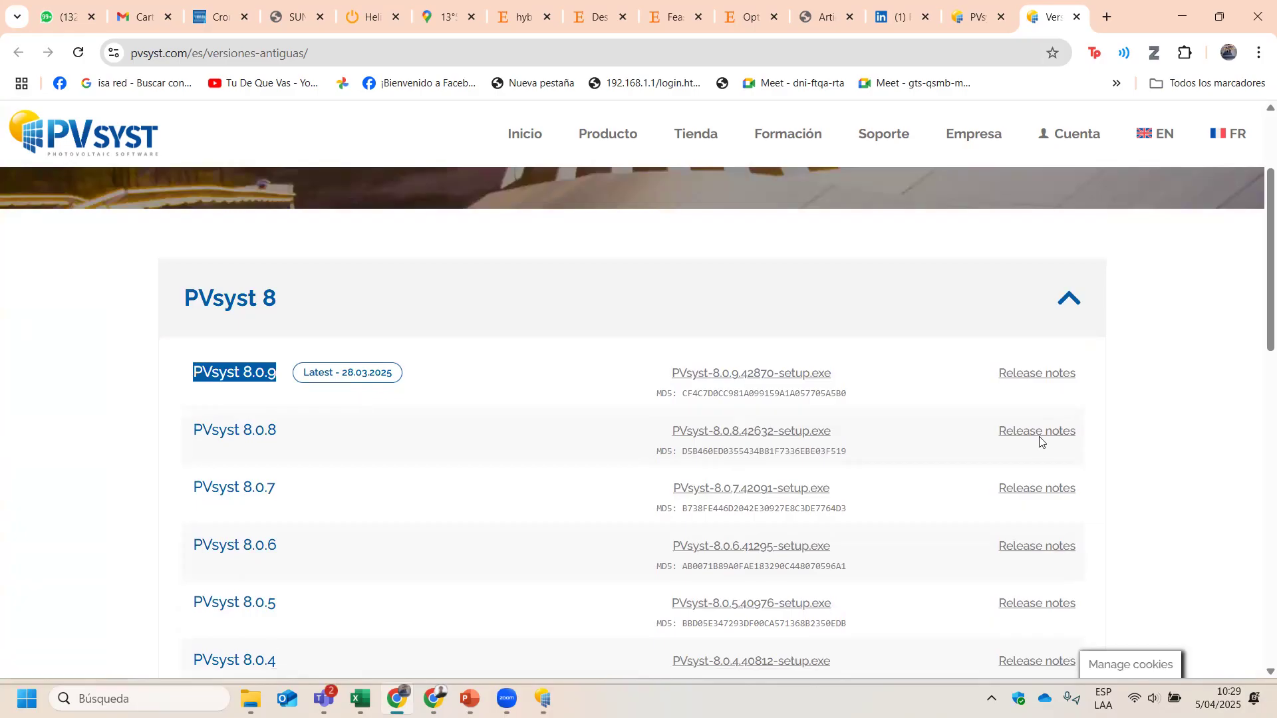
Step: Reopen the PVsyst 7 group, review its older 7.3 and 7.2 installers, and return to the page heading
{"action": "scroll", "coordinate": [271, 653], "scroll_direction": "down", "scroll_amount": 2}
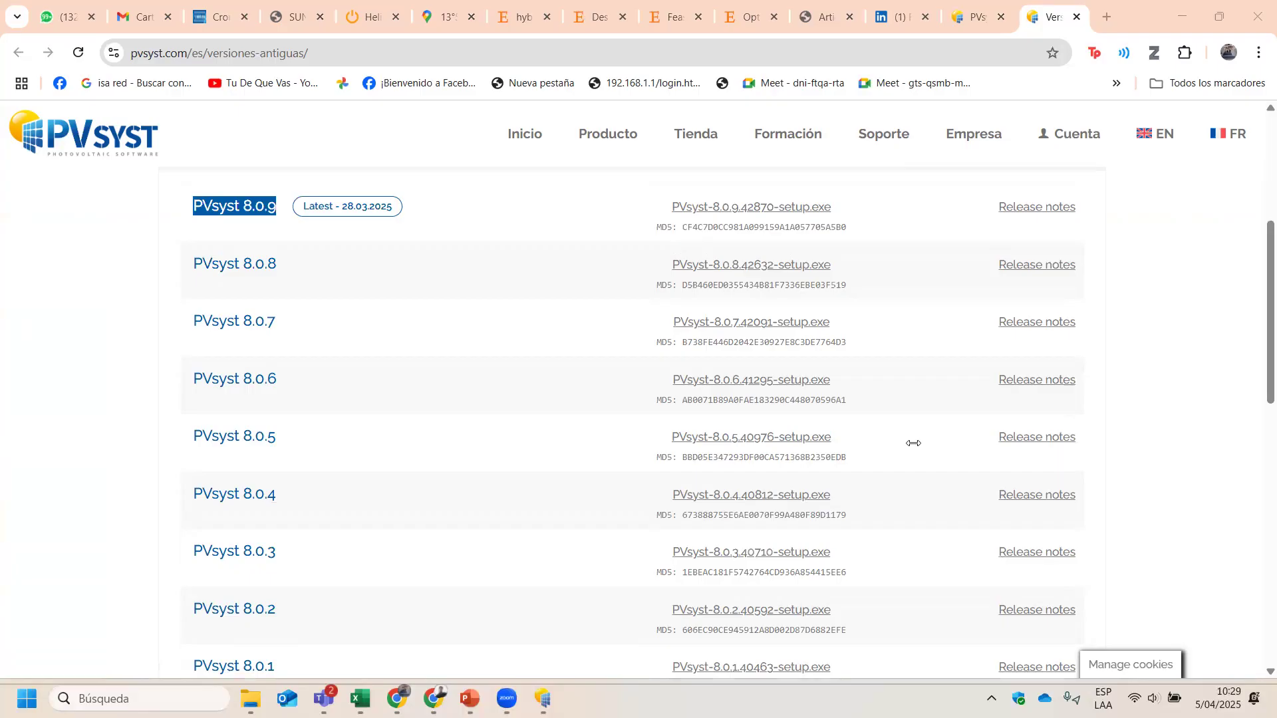
{"action": "scroll", "coordinate": [579, 399], "scroll_direction": "down", "scroll_amount": 10}
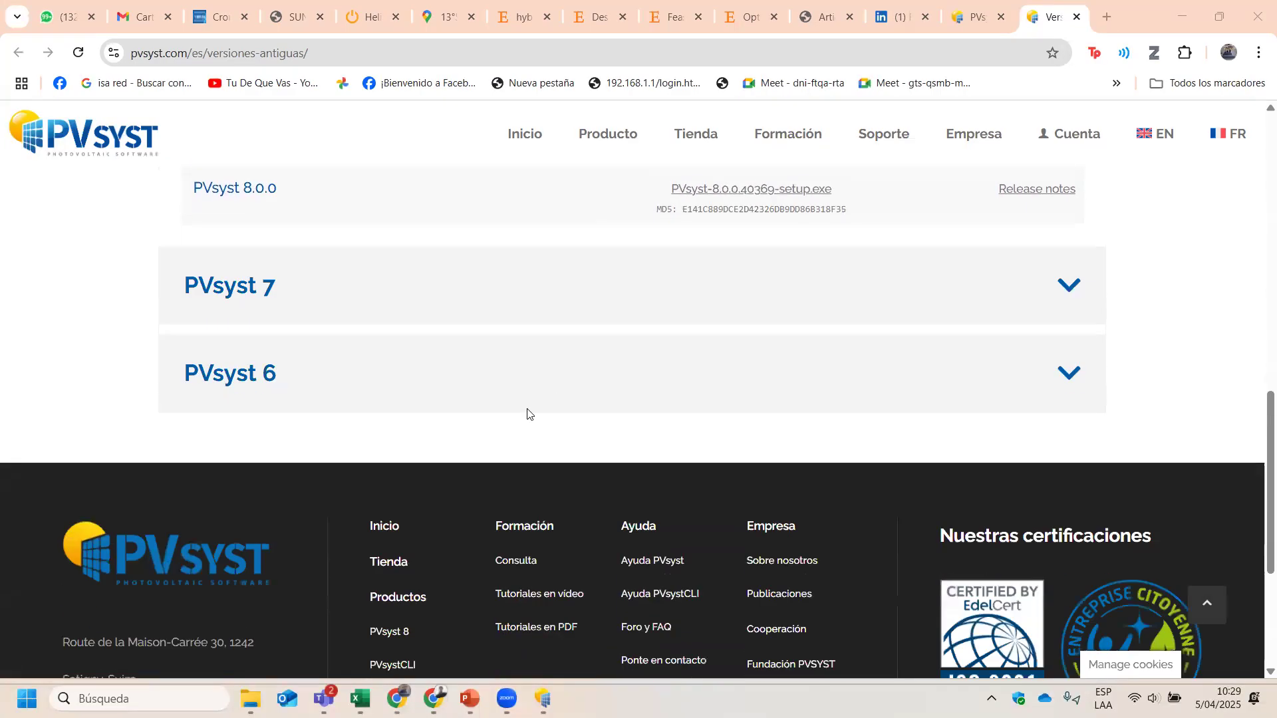
{"action": "scroll", "coordinate": [399, 333], "scroll_direction": "up", "scroll_amount": 1}
{"action": "left_click", "coordinate": [333, 277]}
{"action": "scroll", "coordinate": [333, 277], "scroll_direction": "down", "scroll_amount": 8}
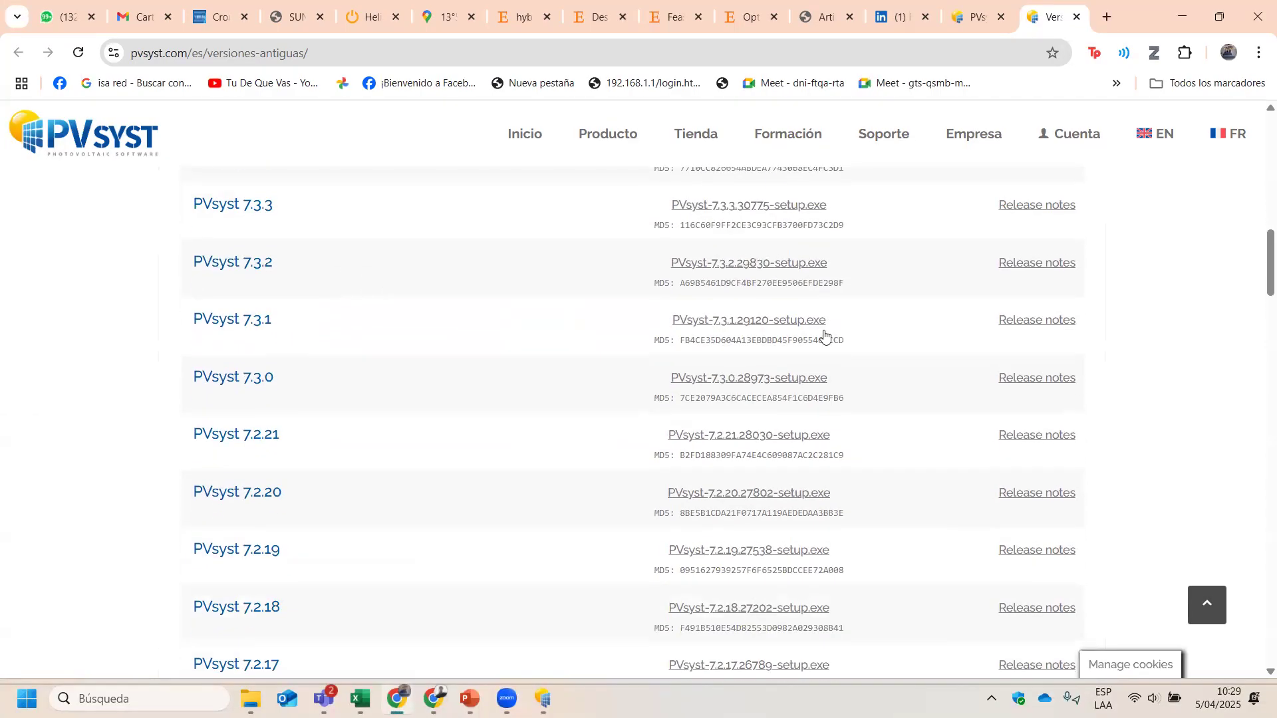
{"action": "scroll", "coordinate": [832, 336], "scroll_direction": "up", "scroll_amount": 7}
{"action": "scroll", "coordinate": [832, 336], "scroll_direction": "up", "scroll_amount": 7}
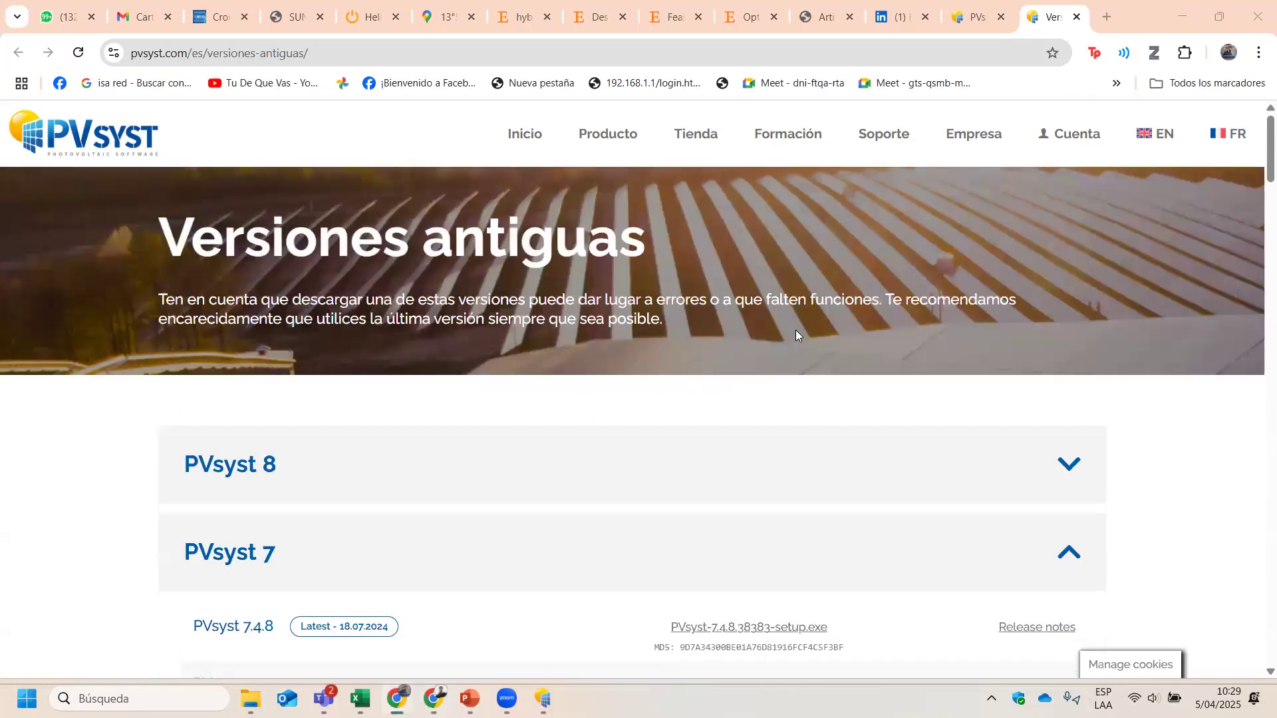
Step: Switch to PVsyst and open Bases de datos from the utilities
{"action": "key", "text": "alt+Tab"}
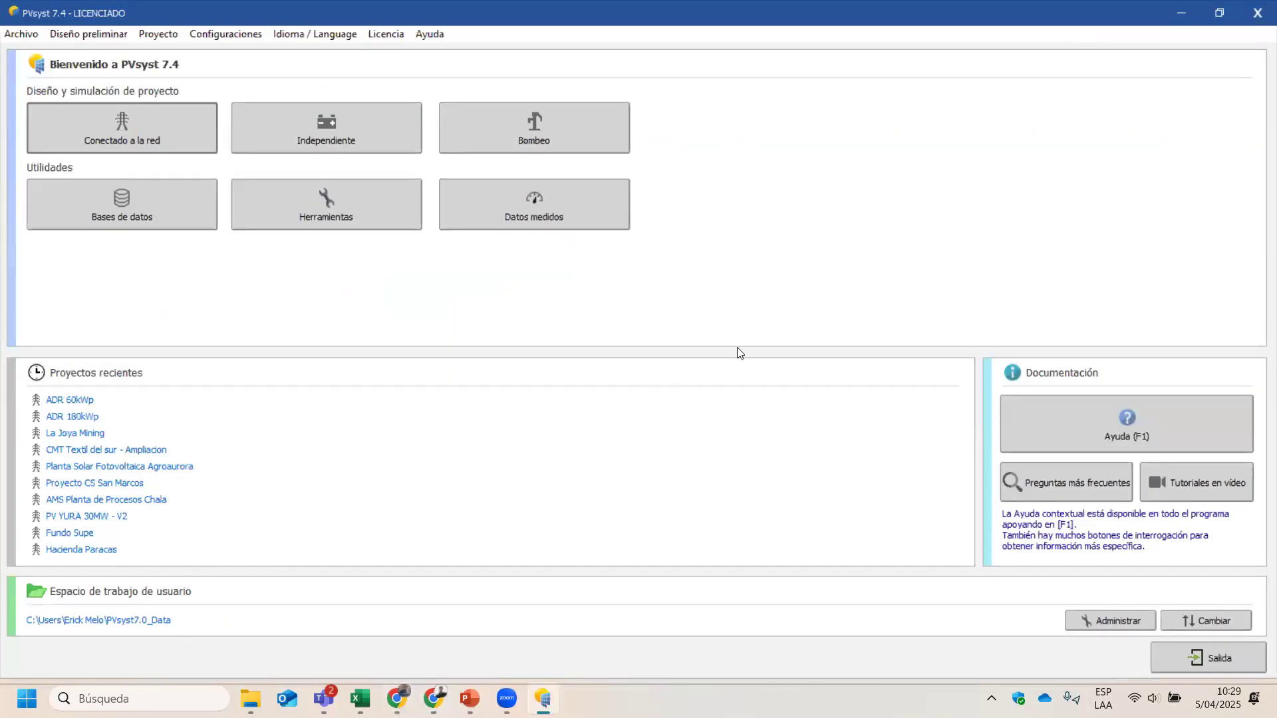
{"action": "left_click", "coordinate": [144, 187]}
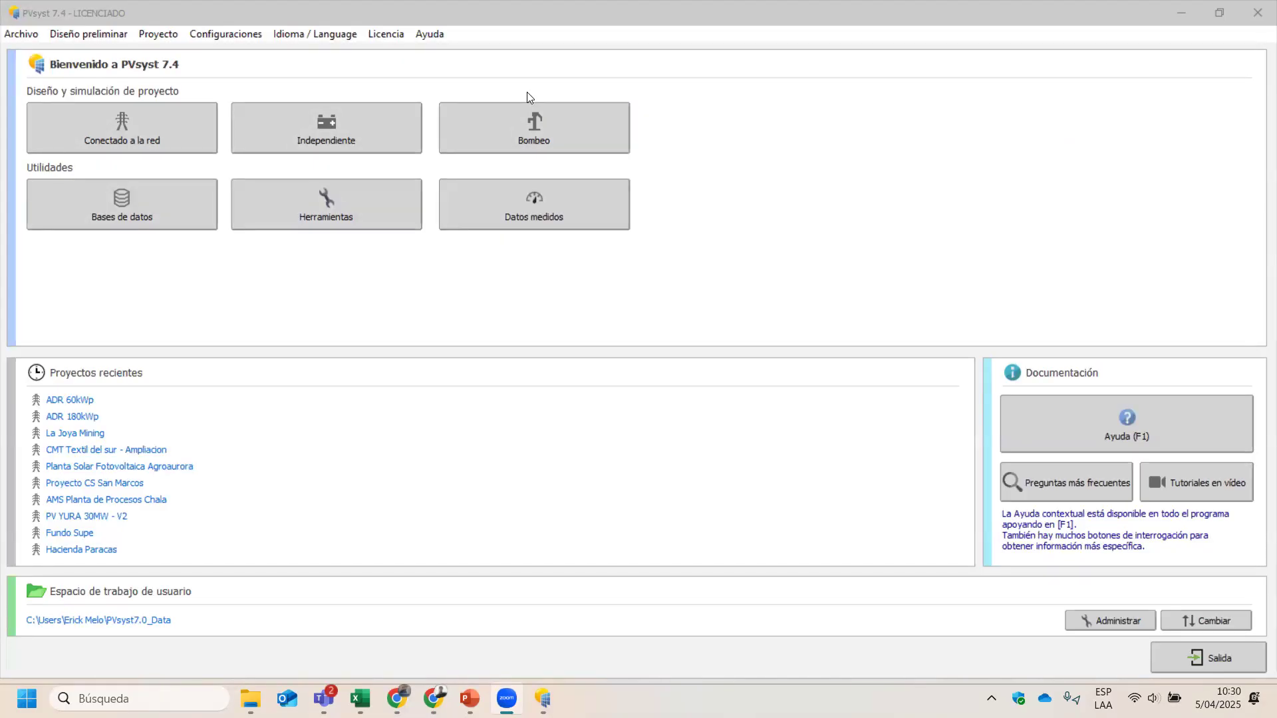
{"action": "left_click", "coordinate": [254, 286]}
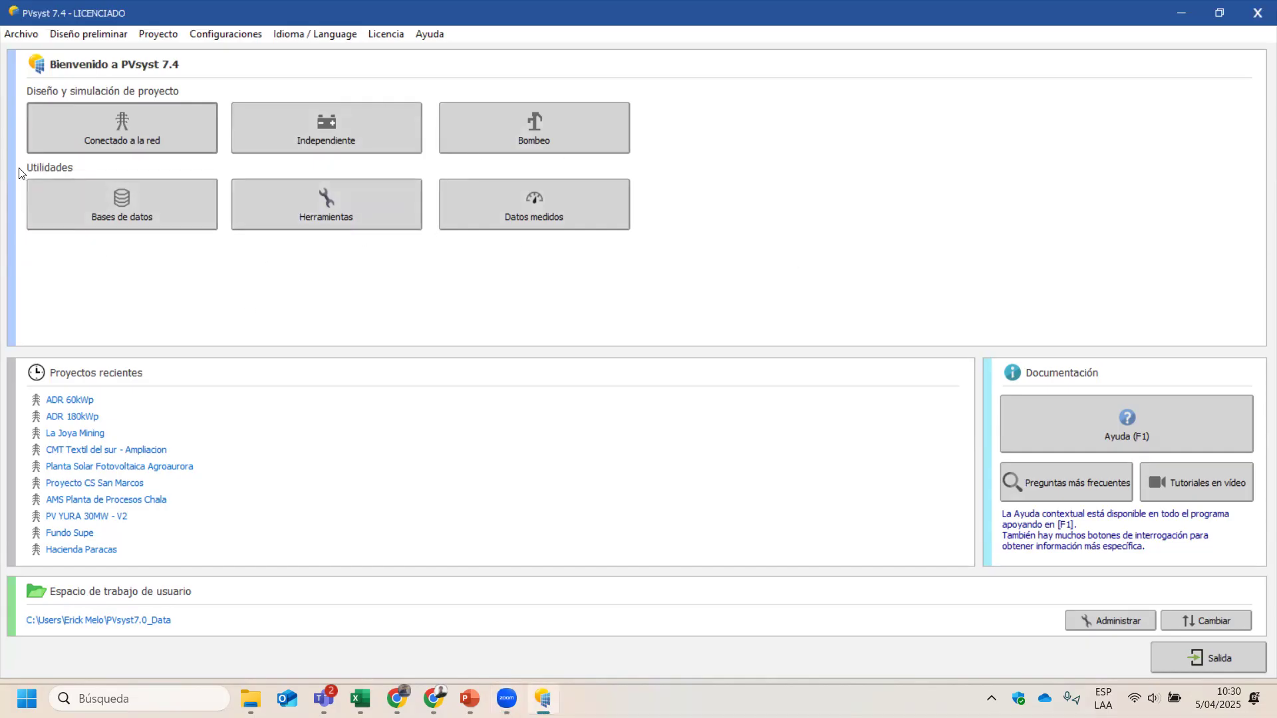
{"action": "left_click", "coordinate": [103, 214]}
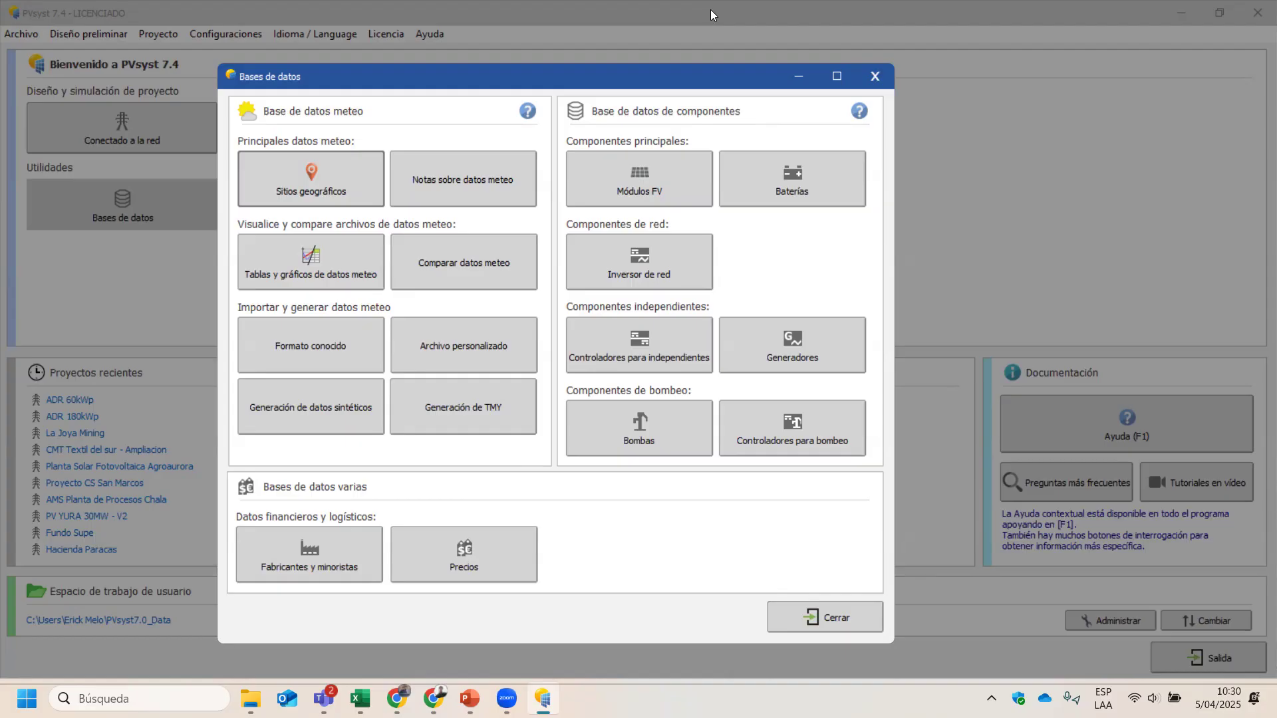
Step: Annotate the screen beside the Inversor de red option with a freehand block diagram of boxes, arrows and labels, and clear the drawing
{"action": "mouse_move", "coordinate": [733, 243]}
{"action": "left_mouse_down"}
{"action": "mouse_move", "coordinate": [732, 231]}
{"action": "mouse_move", "coordinate": [734, 281]}
{"action": "mouse_move", "coordinate": [752, 276]}
{"action": "mouse_move", "coordinate": [765, 246]}
{"action": "mouse_move", "coordinate": [817, 252]}
{"action": "mouse_move", "coordinate": [827, 230]}
{"action": "mouse_move", "coordinate": [829, 250]}
{"action": "mouse_move", "coordinate": [813, 219]}
{"action": "mouse_move", "coordinate": [849, 213]}
{"action": "mouse_move", "coordinate": [844, 226]}
{"action": "left_mouse_up"}
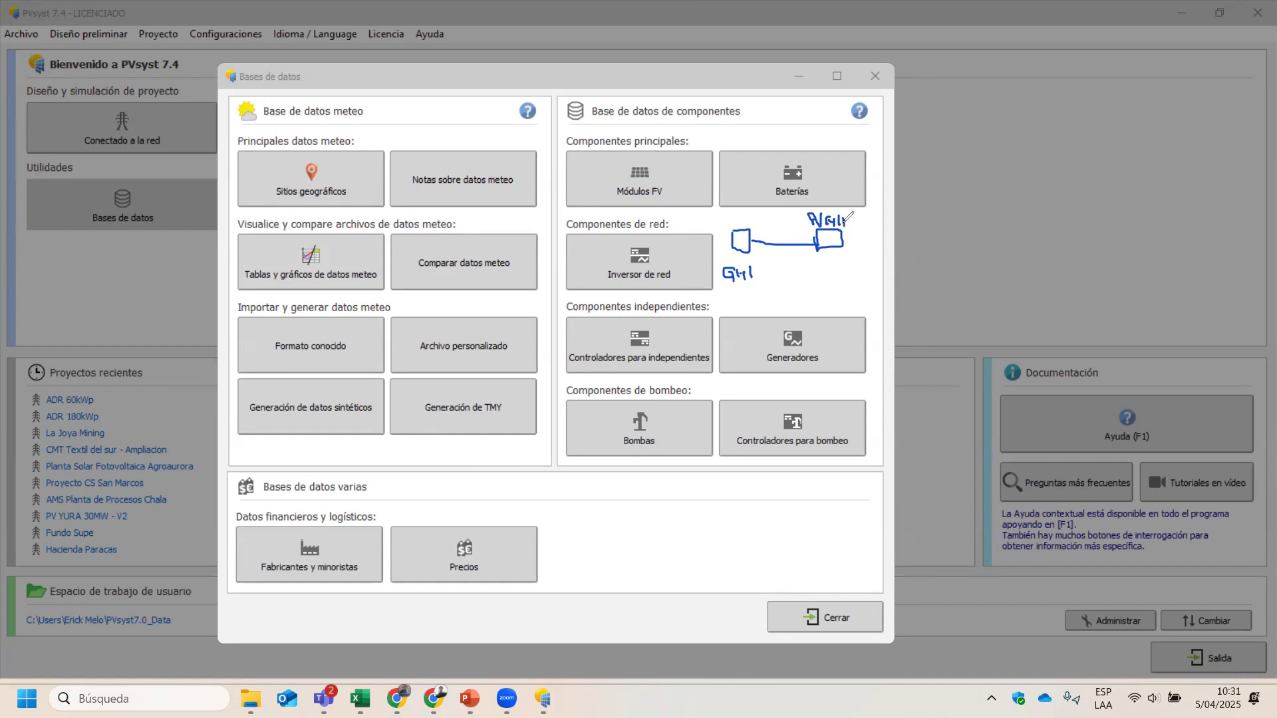
{"action": "mouse_move", "coordinate": [821, 280]}
{"action": "left_mouse_down"}
{"action": "mouse_move", "coordinate": [829, 261]}
{"action": "mouse_move", "coordinate": [832, 280]}
{"action": "mouse_move", "coordinate": [860, 274]}
{"action": "mouse_move", "coordinate": [834, 285]}
{"action": "mouse_move", "coordinate": [843, 300]}
{"action": "mouse_move", "coordinate": [858, 282]}
{"action": "left_mouse_up"}
{"action": "left_click_drag", "start_coordinate": [849, 239], "coordinate": [869, 245]}
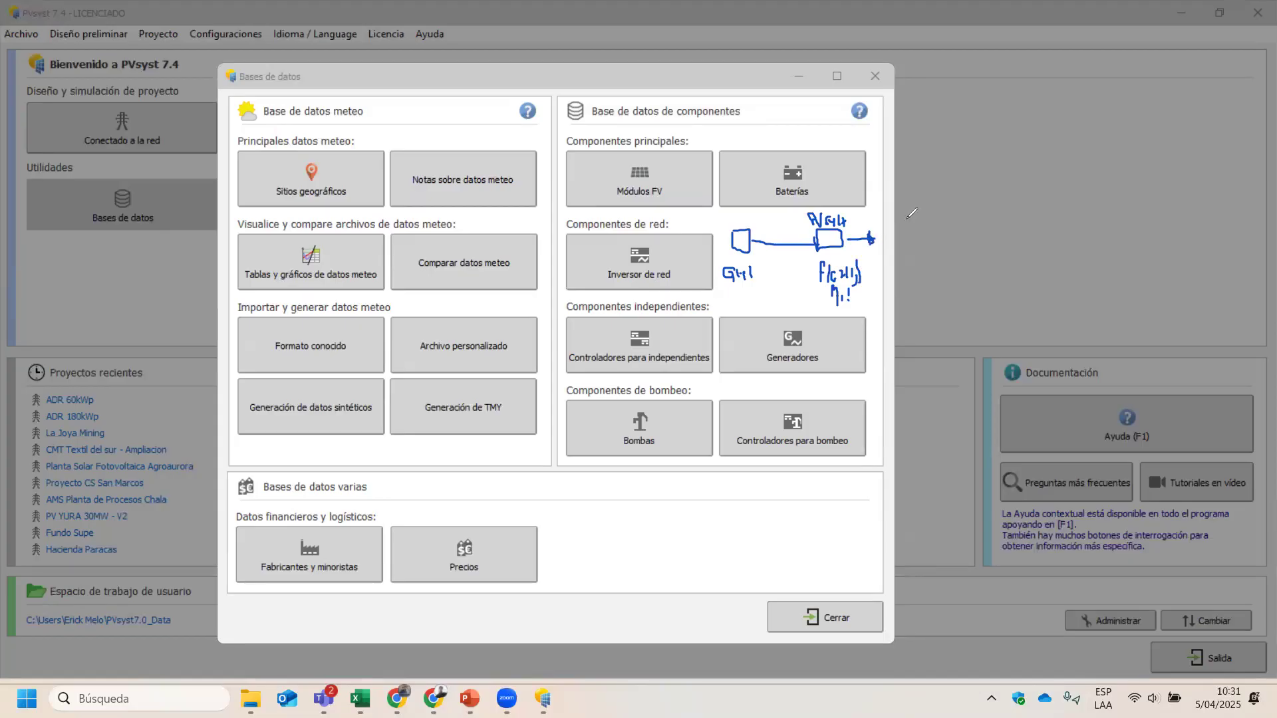
{"action": "mouse_move", "coordinate": [904, 216]}
{"action": "left_mouse_down"}
{"action": "mouse_move", "coordinate": [895, 226]}
{"action": "mouse_move", "coordinate": [935, 237]}
{"action": "mouse_move", "coordinate": [907, 268]}
{"action": "left_mouse_up"}
{"action": "left_click", "coordinate": [923, 235]}
{"action": "left_click_drag", "start_coordinate": [899, 243], "coordinate": [942, 265]}
{"action": "mouse_move", "coordinate": [908, 207]}
{"action": "left_mouse_down"}
{"action": "mouse_move", "coordinate": [885, 252]}
{"action": "mouse_move", "coordinate": [918, 200]}
{"action": "mouse_move", "coordinate": [891, 212]}
{"action": "left_mouse_up"}
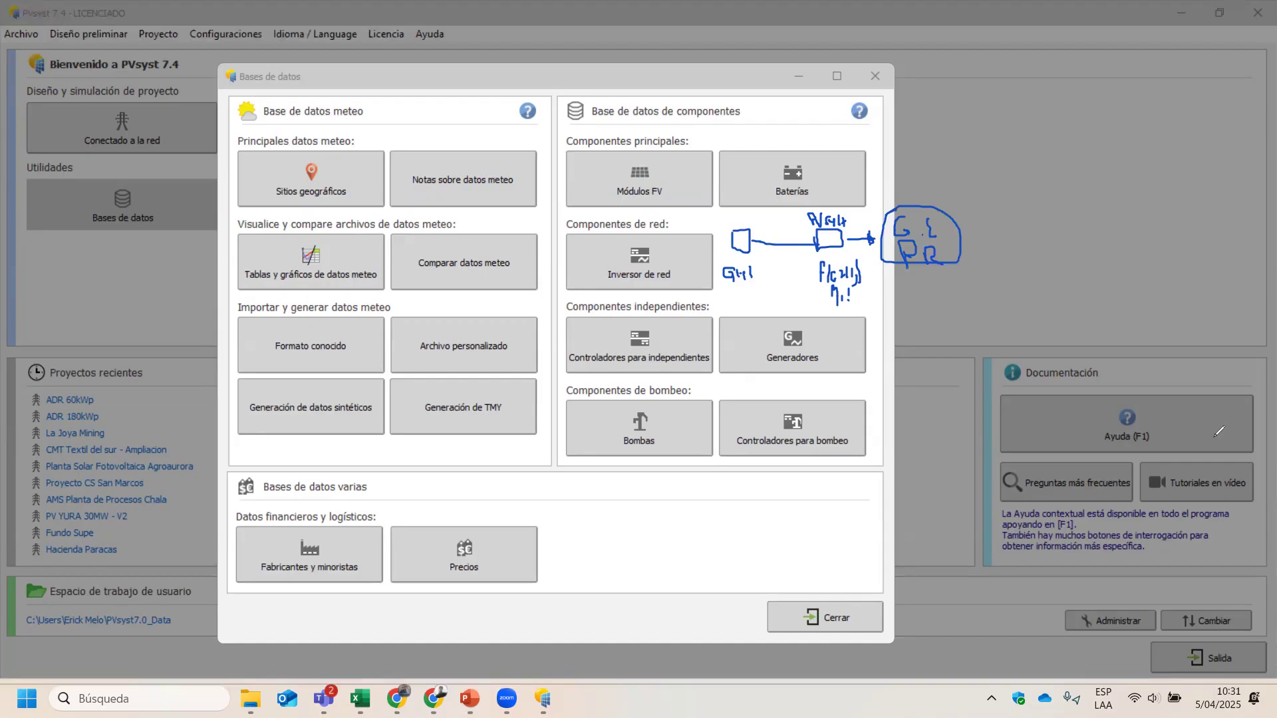
{"action": "key", "text": "Escape"}
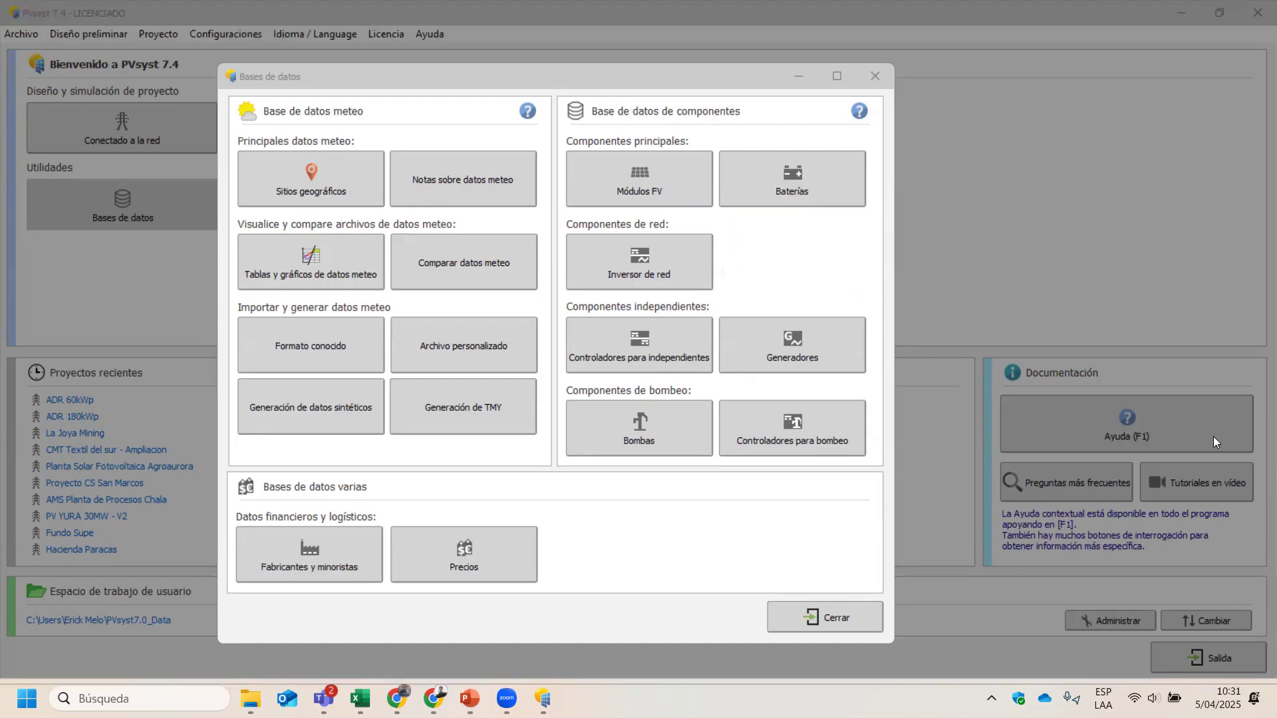
Step: Move the Bases de datos window nearer the middle of the screen
{"action": "left_click", "coordinate": [417, 137]}
{"action": "left_click_drag", "start_coordinate": [416, 76], "coordinate": [589, 92]}
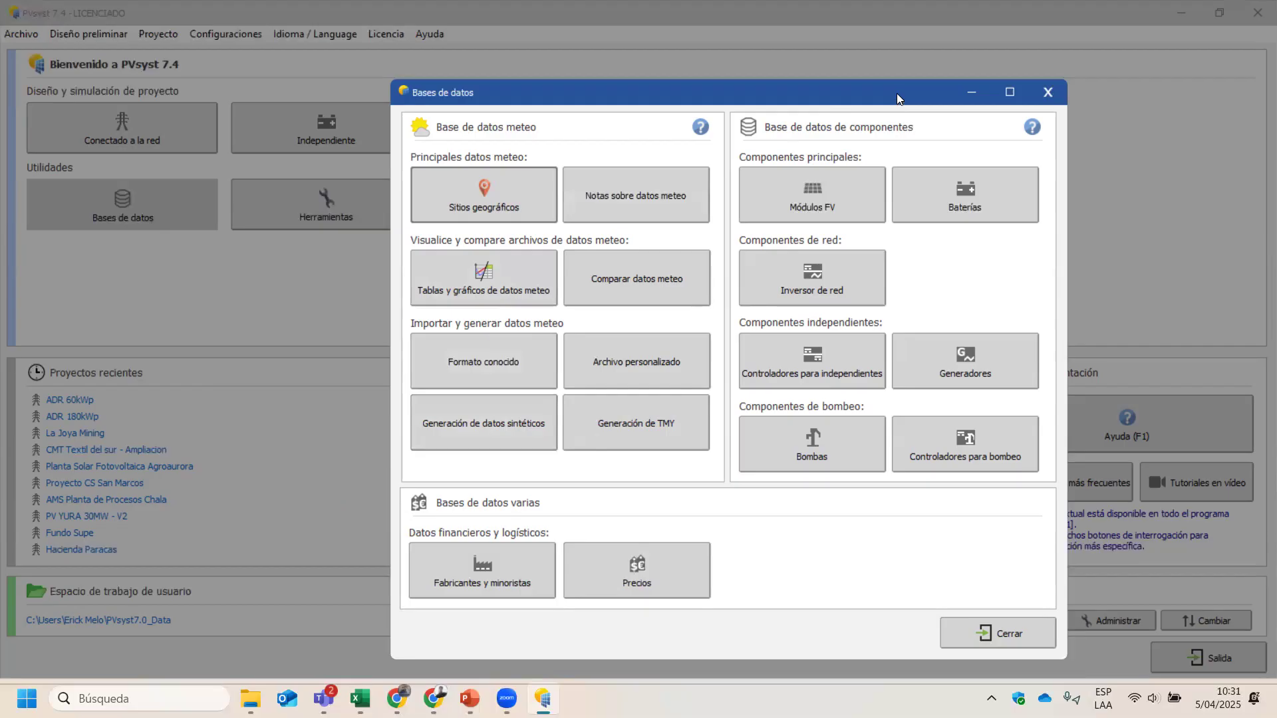
{"action": "left_click_drag", "start_coordinate": [897, 93], "coordinate": [850, 94]}
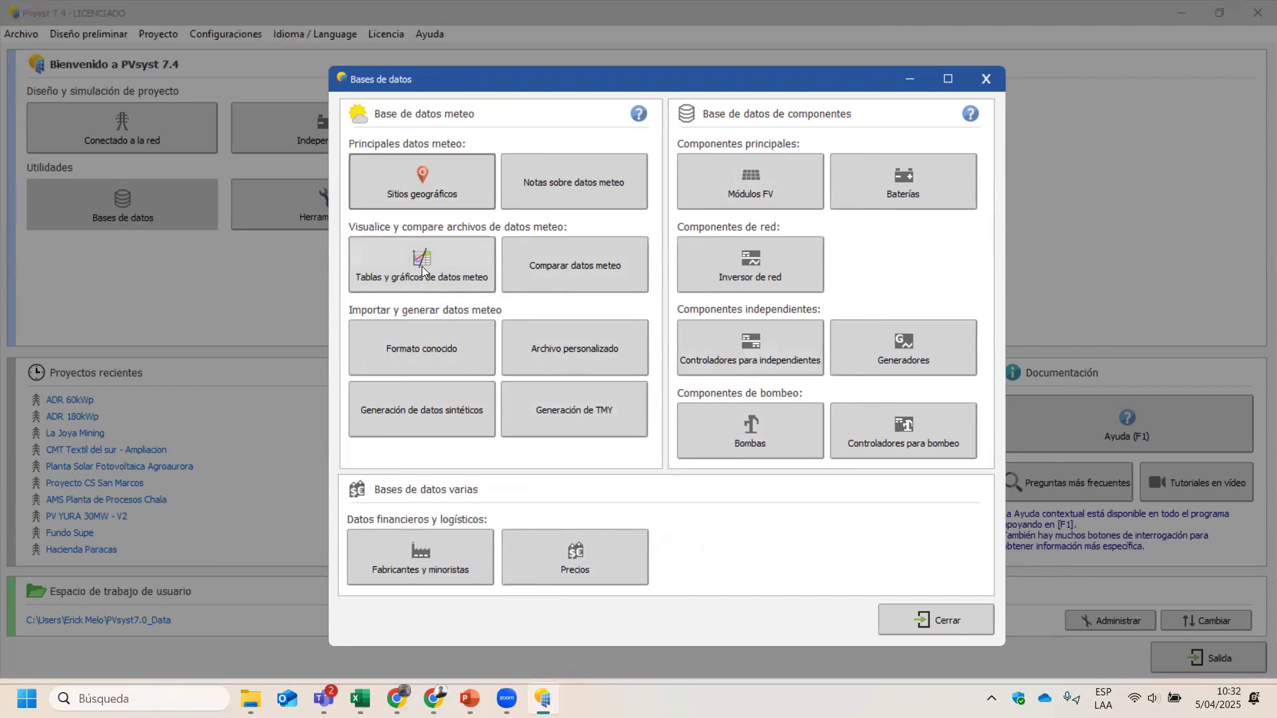
Step: Open Comparar datos meteo and add the monthly Vijus site data from Meteonorm 8.1 to the comparison
{"action": "left_click", "coordinate": [551, 281]}
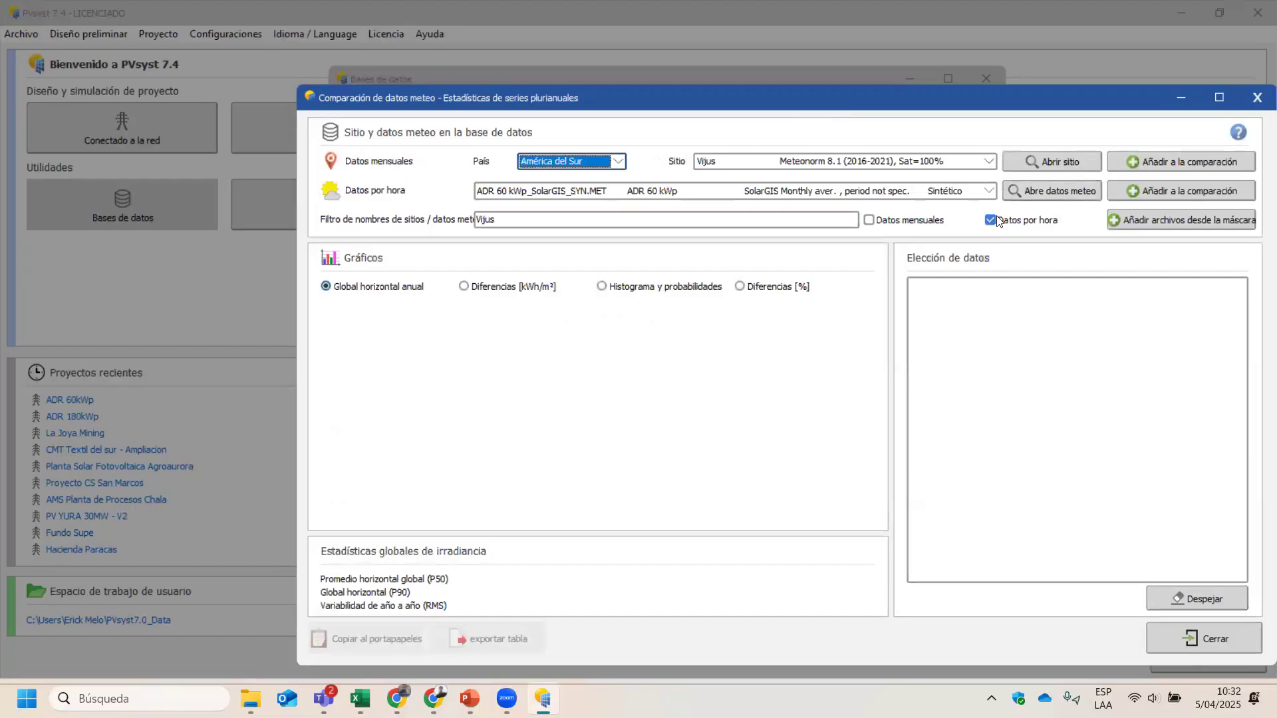
{"action": "left_click", "coordinate": [559, 194]}
{"action": "left_click", "coordinate": [561, 194]}
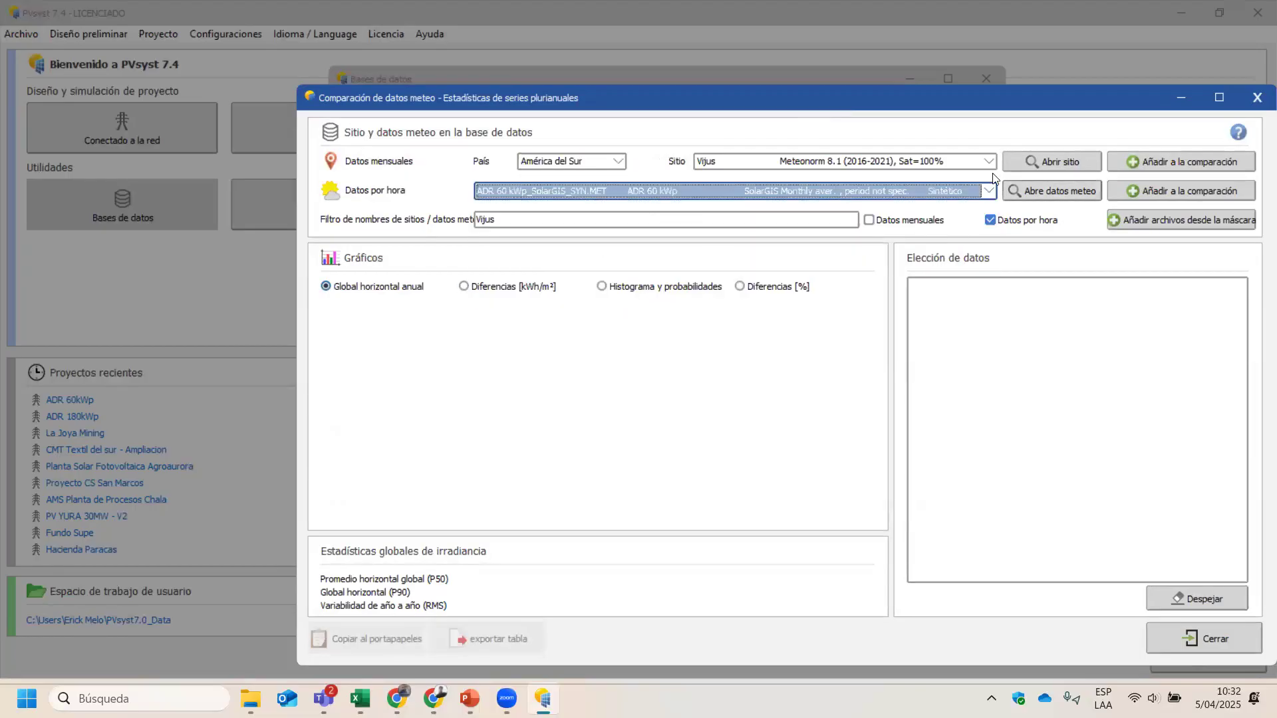
{"action": "left_click", "coordinate": [1127, 164]}
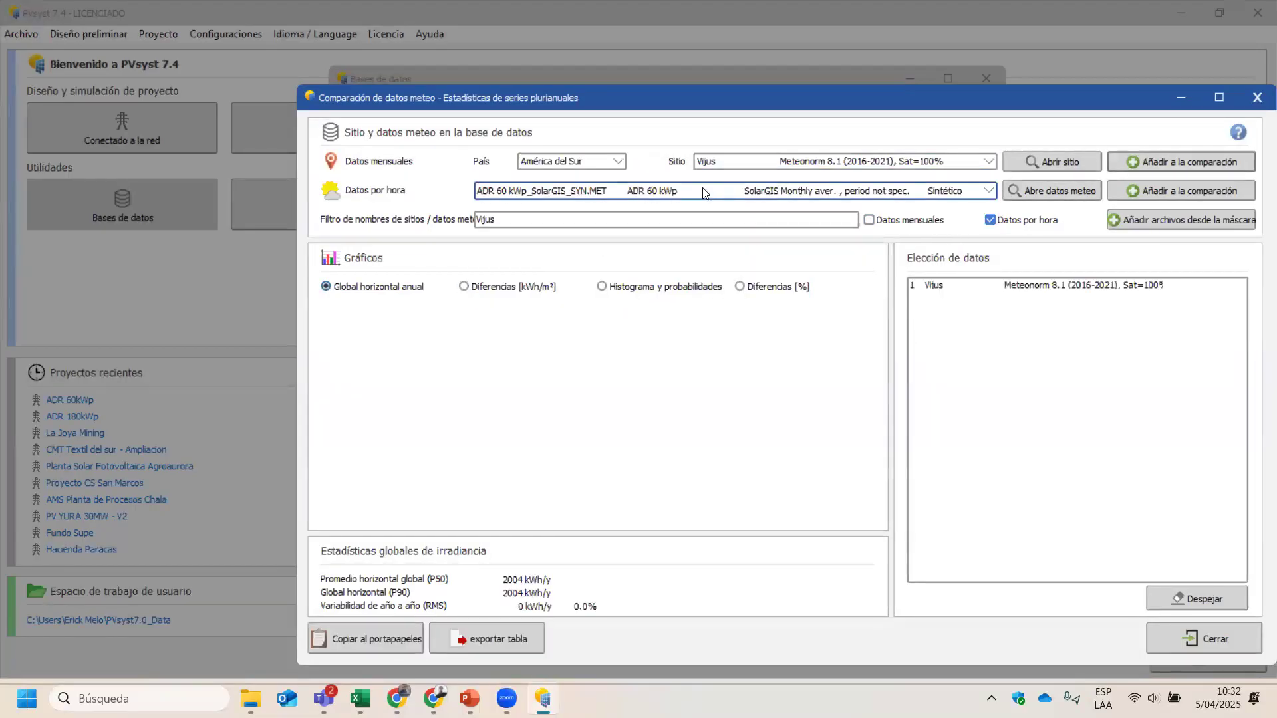
Step: Choose Example__SYN.MET as the hourly weather data and add it to the comparison
{"action": "key", "text": "alt+Down"}
{"action": "key", "text": "Down"}
{"action": "key", "text": "Down"}
{"action": "key", "text": "Return"}
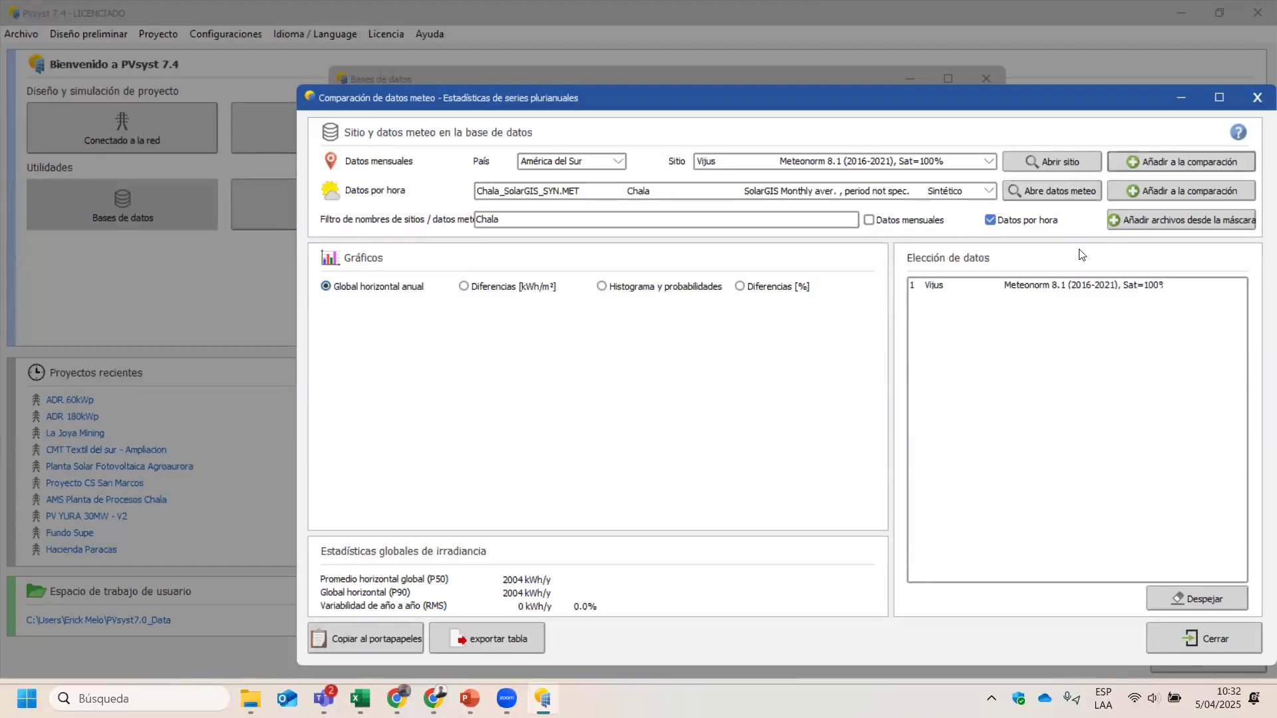
{"action": "left_click", "coordinate": [622, 193]}
{"action": "left_click", "coordinate": [565, 238]}
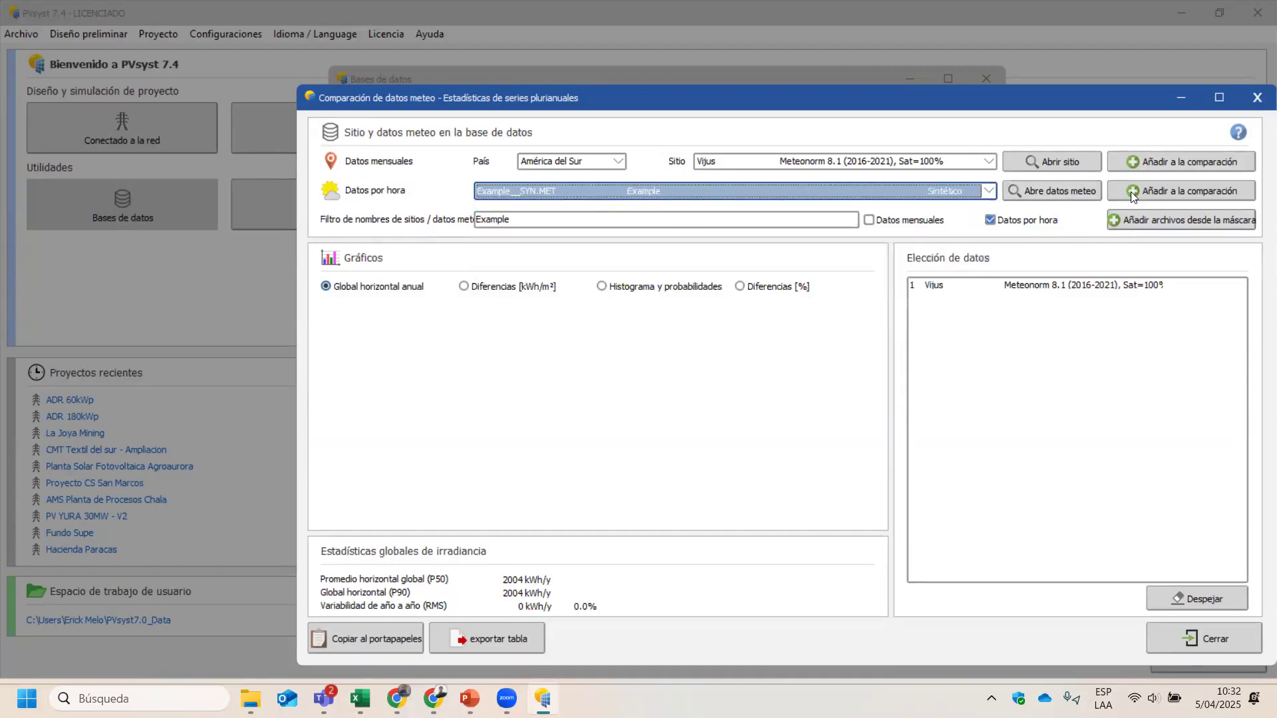
{"action": "left_click", "coordinate": [1139, 192]}
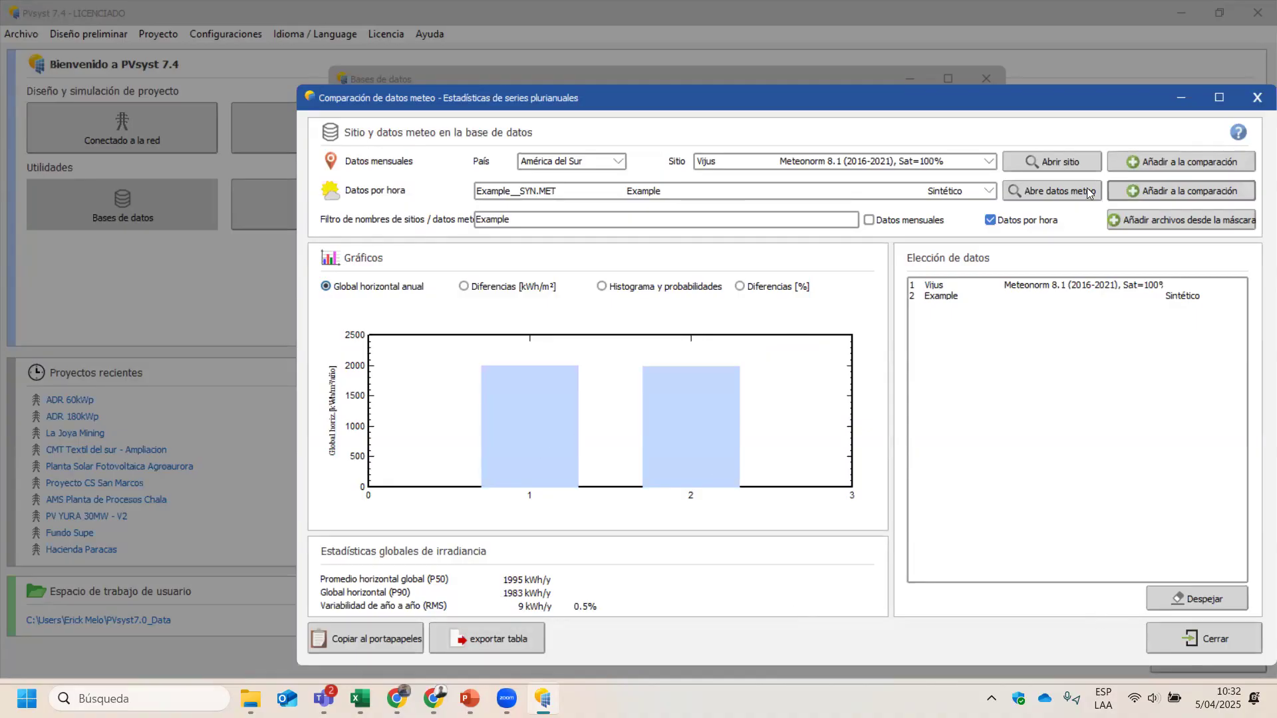
Step: Close the weather data comparison and the Bases de datos window, returning to the welcome window
{"action": "left_click_drag", "start_coordinate": [1226, 93], "coordinate": [1013, 101]}
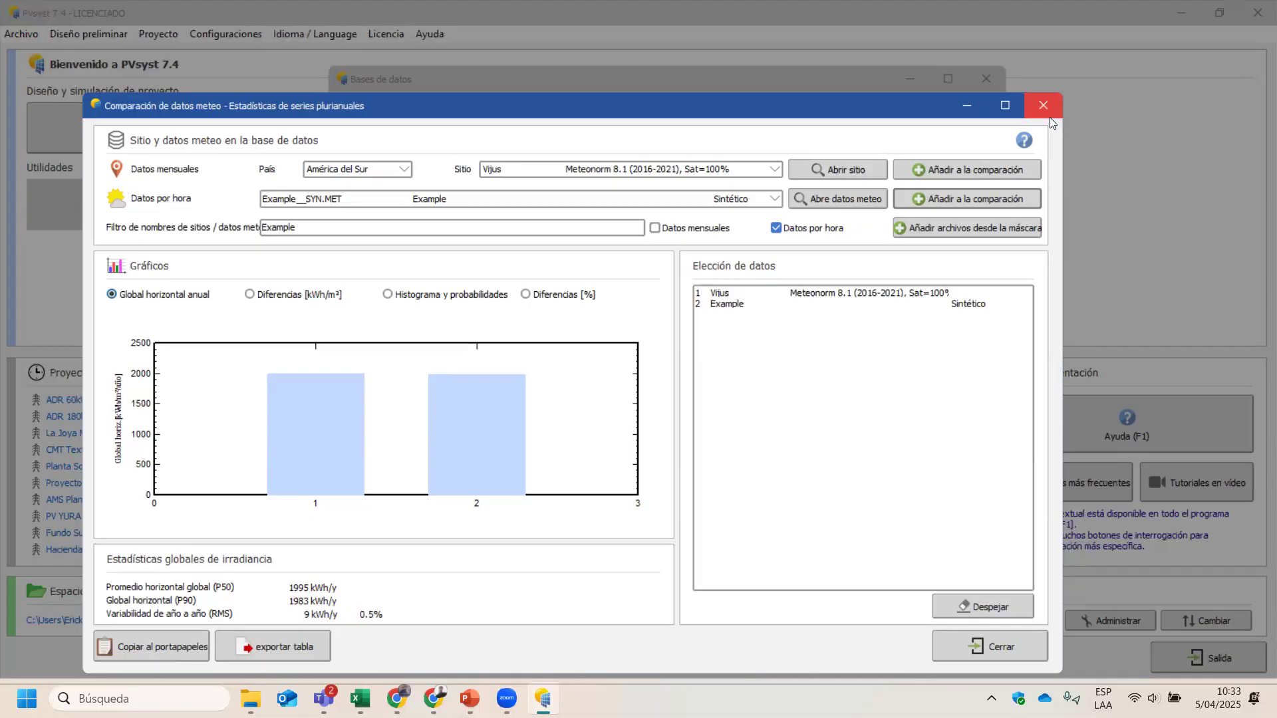
{"action": "left_click", "coordinate": [1043, 105]}
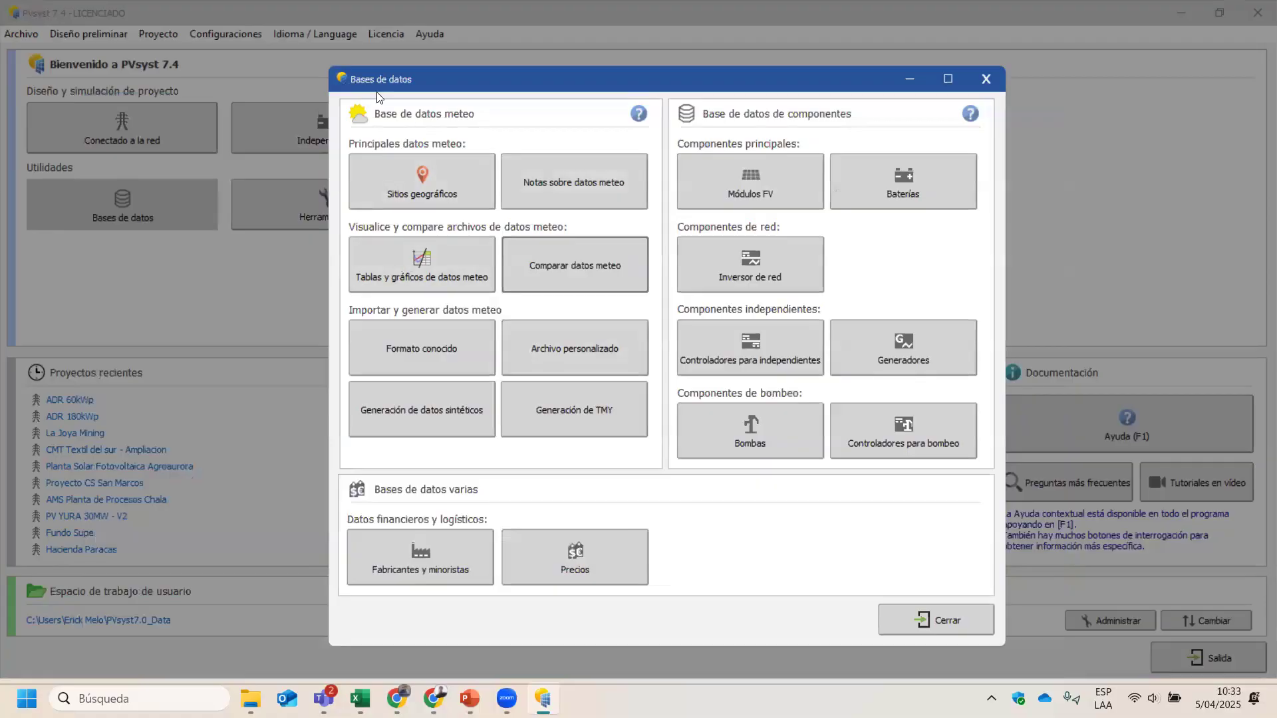
{"action": "left_click_drag", "start_coordinate": [379, 92], "coordinate": [250, 101]}
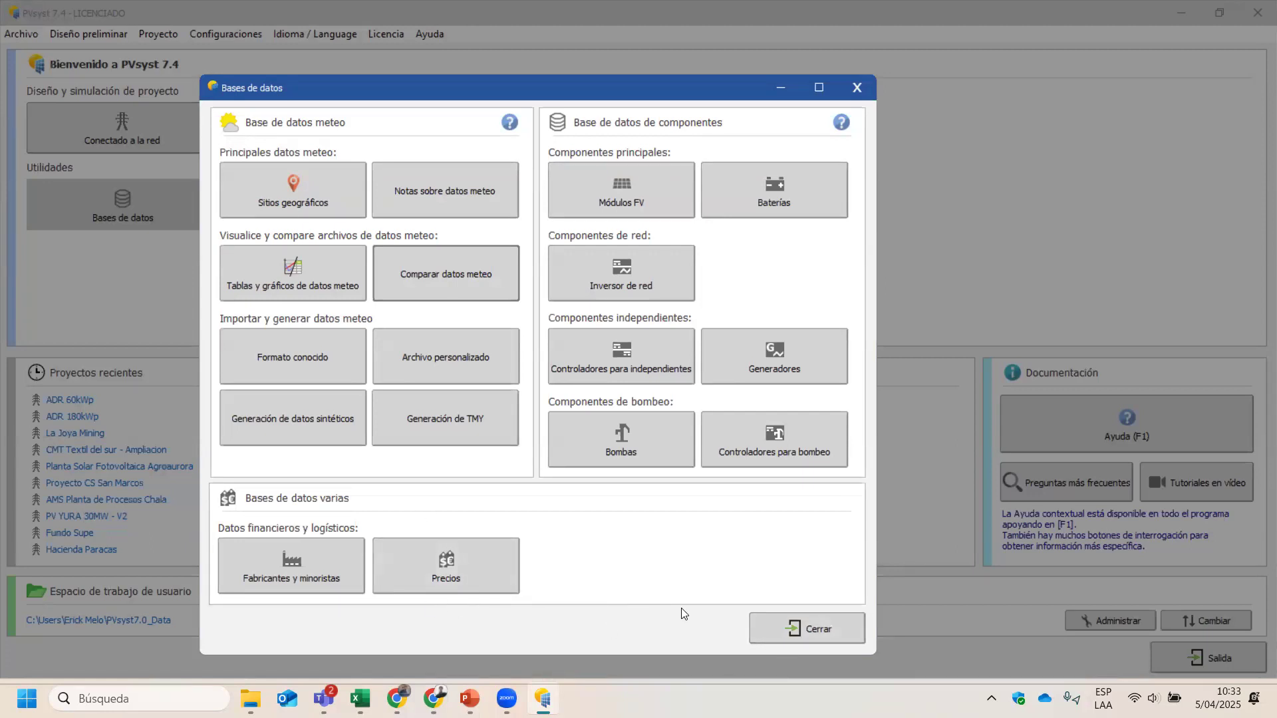
{"action": "left_click", "coordinate": [820, 630]}
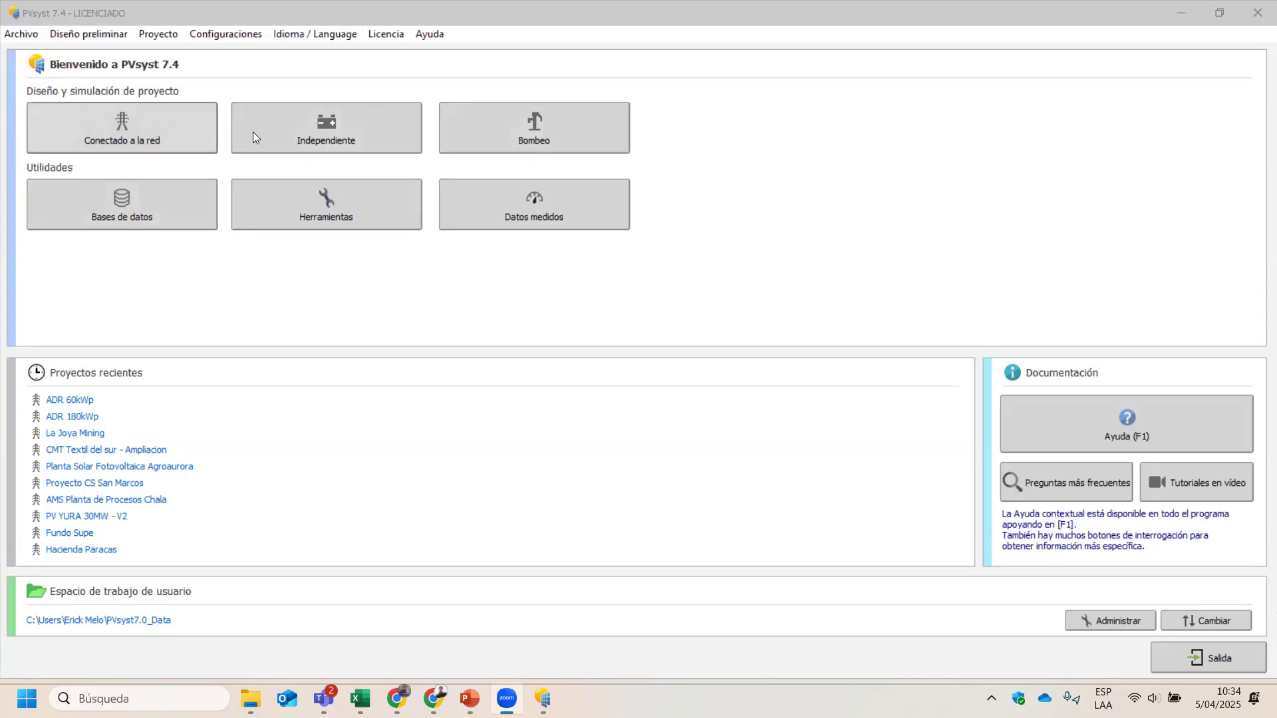
Step: View the Conectado a la red and Independiente project windows, closing each one
{"action": "left_click", "coordinate": [165, 138]}
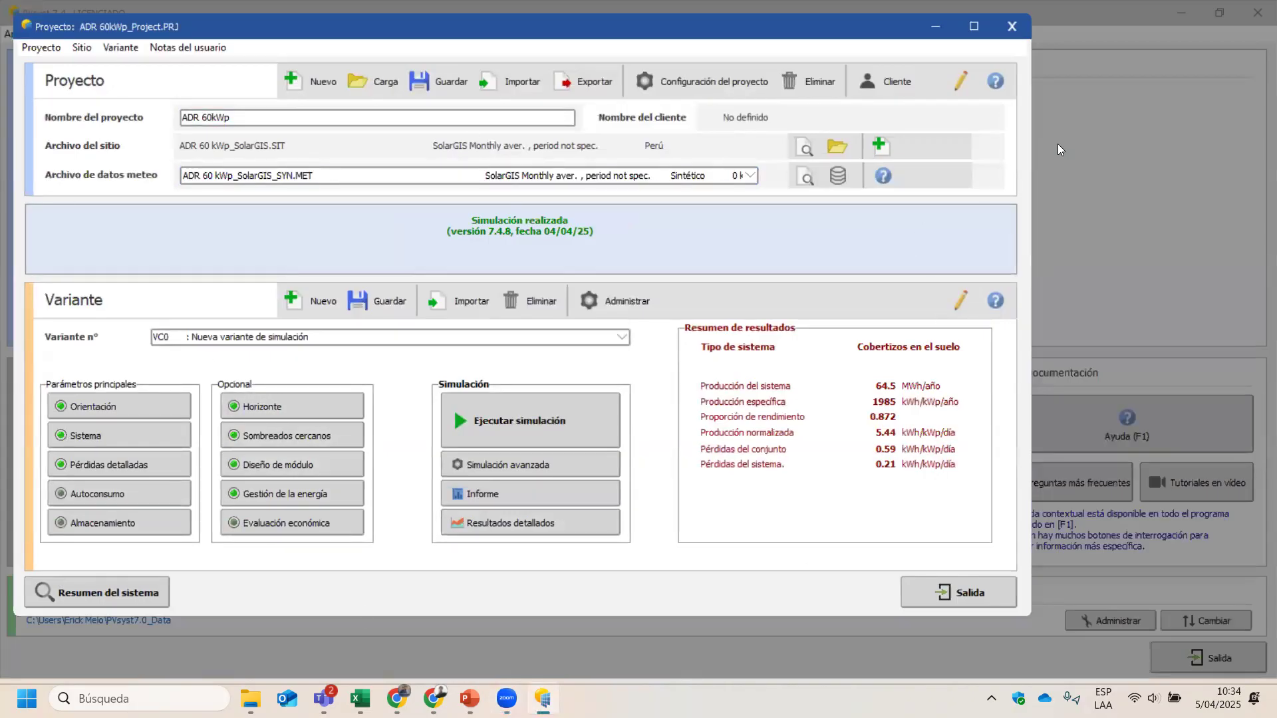
{"action": "left_click", "coordinate": [1012, 26]}
{"action": "left_click", "coordinate": [340, 128]}
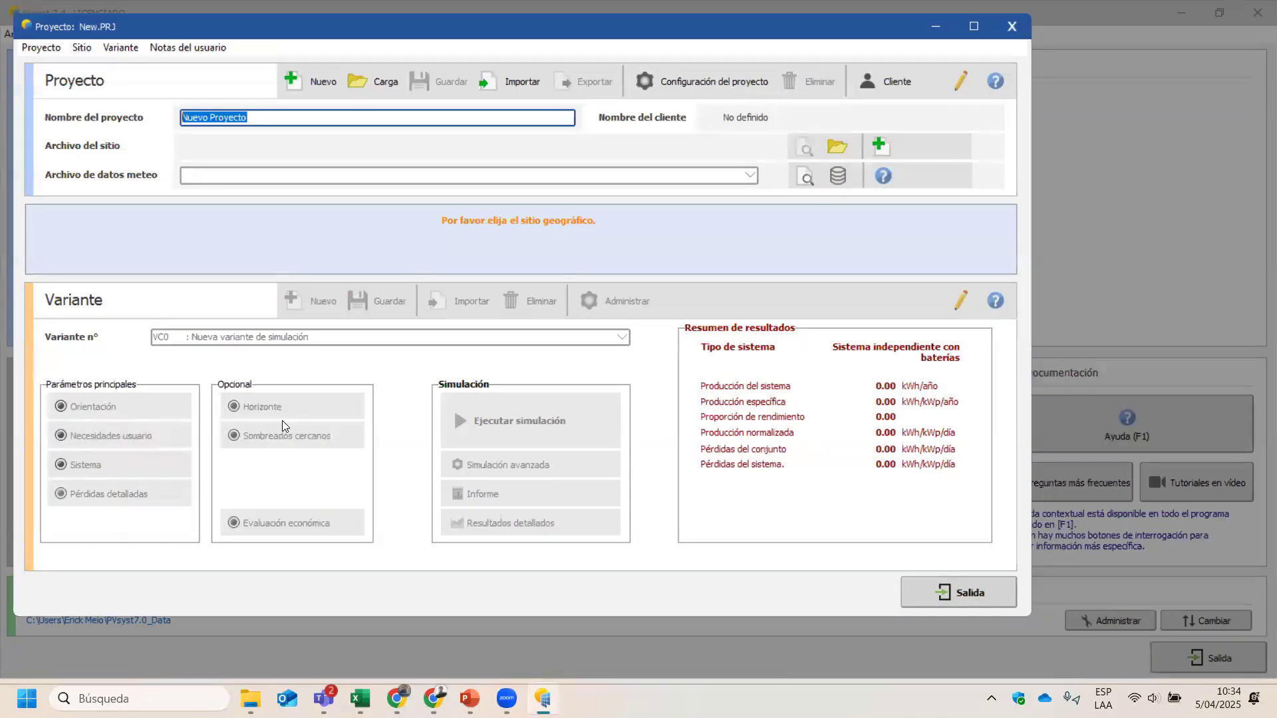
{"action": "left_click", "coordinate": [1012, 27]}
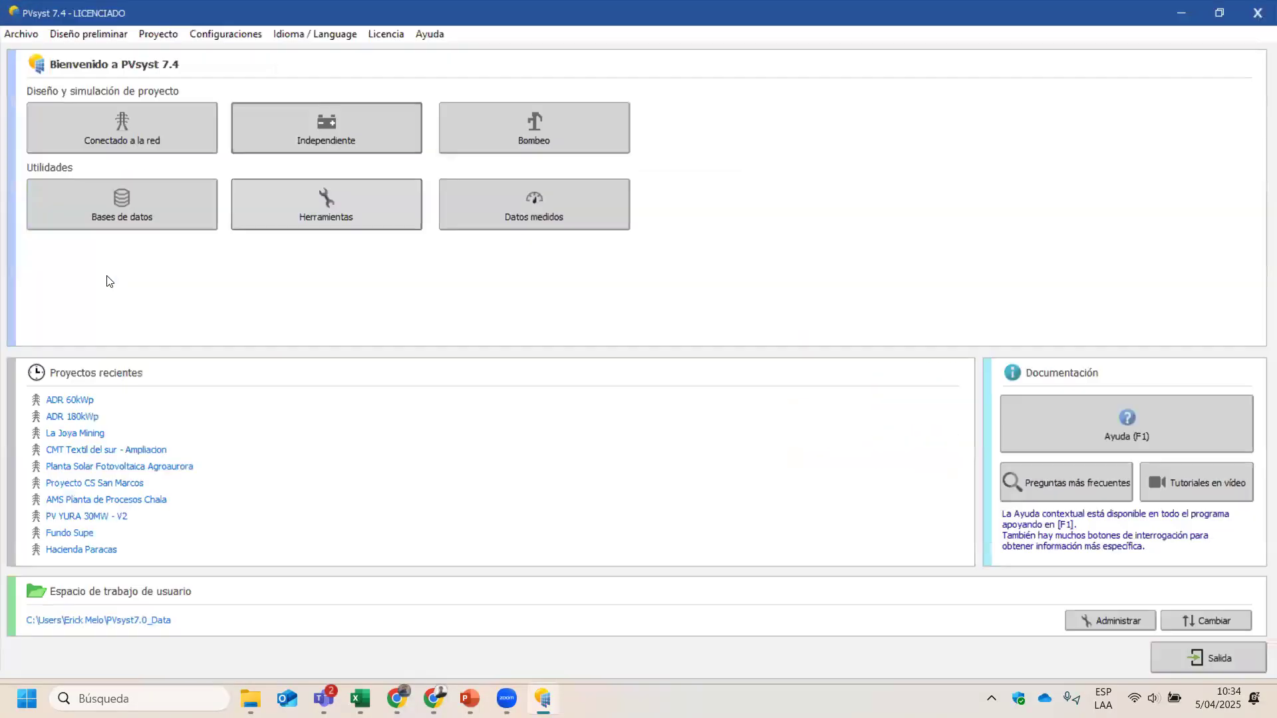
Step: Revisit the Conectado a la red project window, close it, and open the Bombeo project window
{"action": "left_click", "coordinate": [135, 145]}
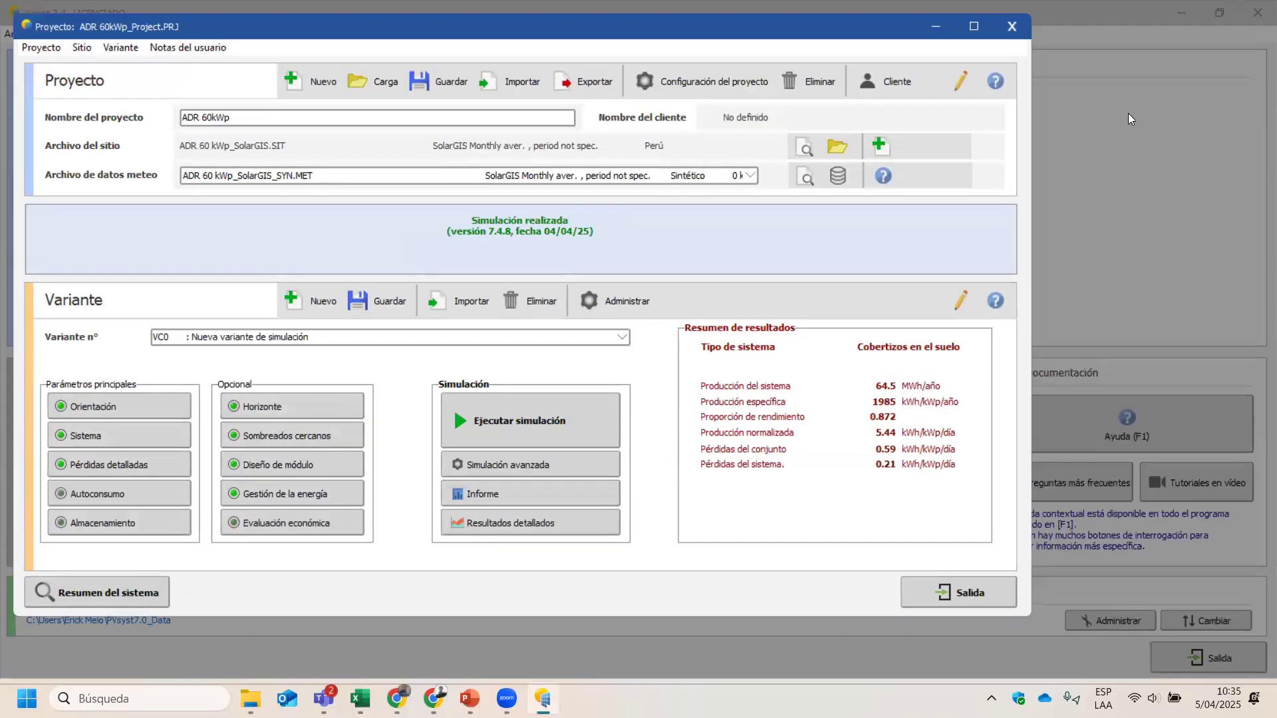
{"action": "key", "text": "Escape"}
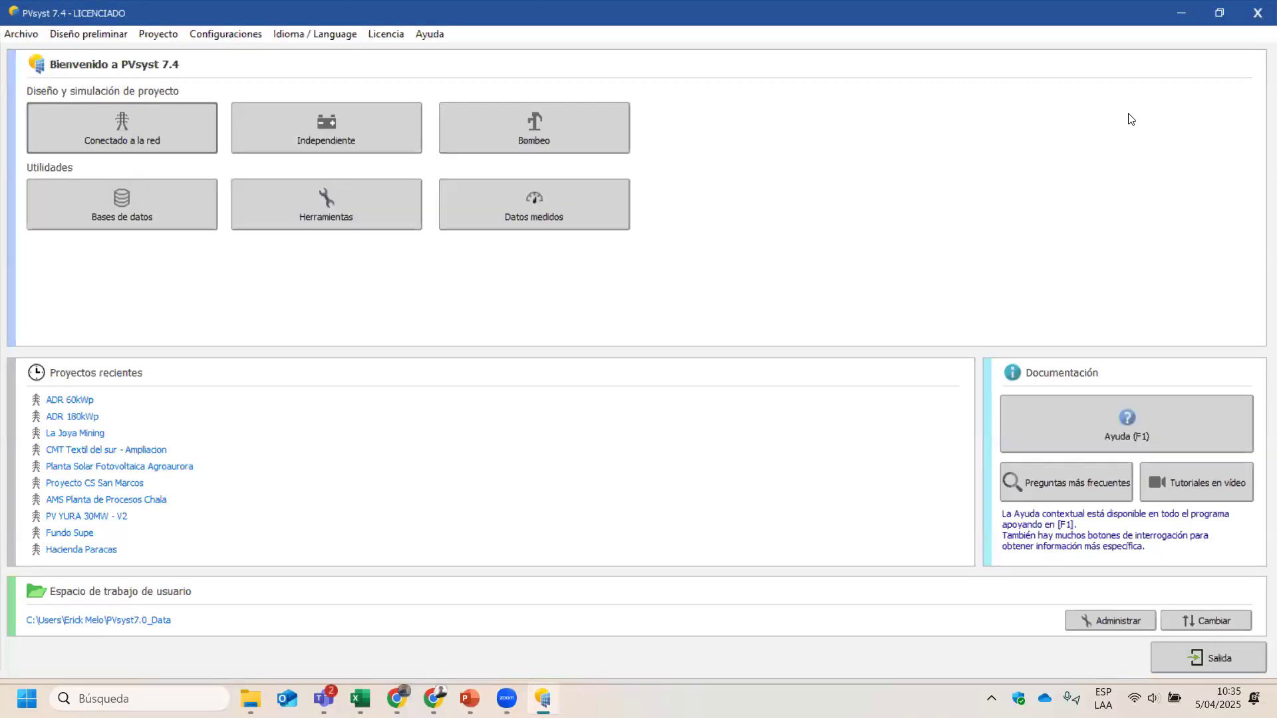
{"action": "left_click", "coordinate": [488, 136]}
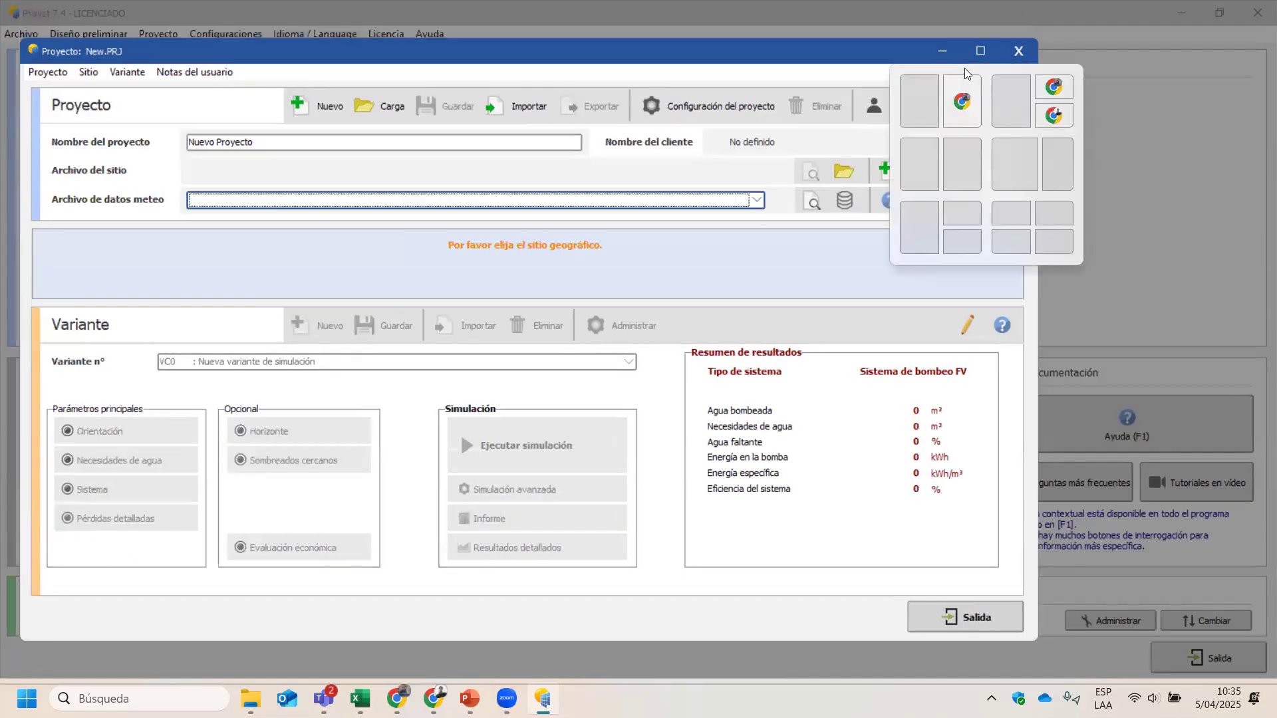
Step: Close the Bombeo project window and annotate the welcome window with Q(x) (cte) and P(x) (cte), joined by a brace
{"action": "left_click", "coordinate": [1016, 53]}
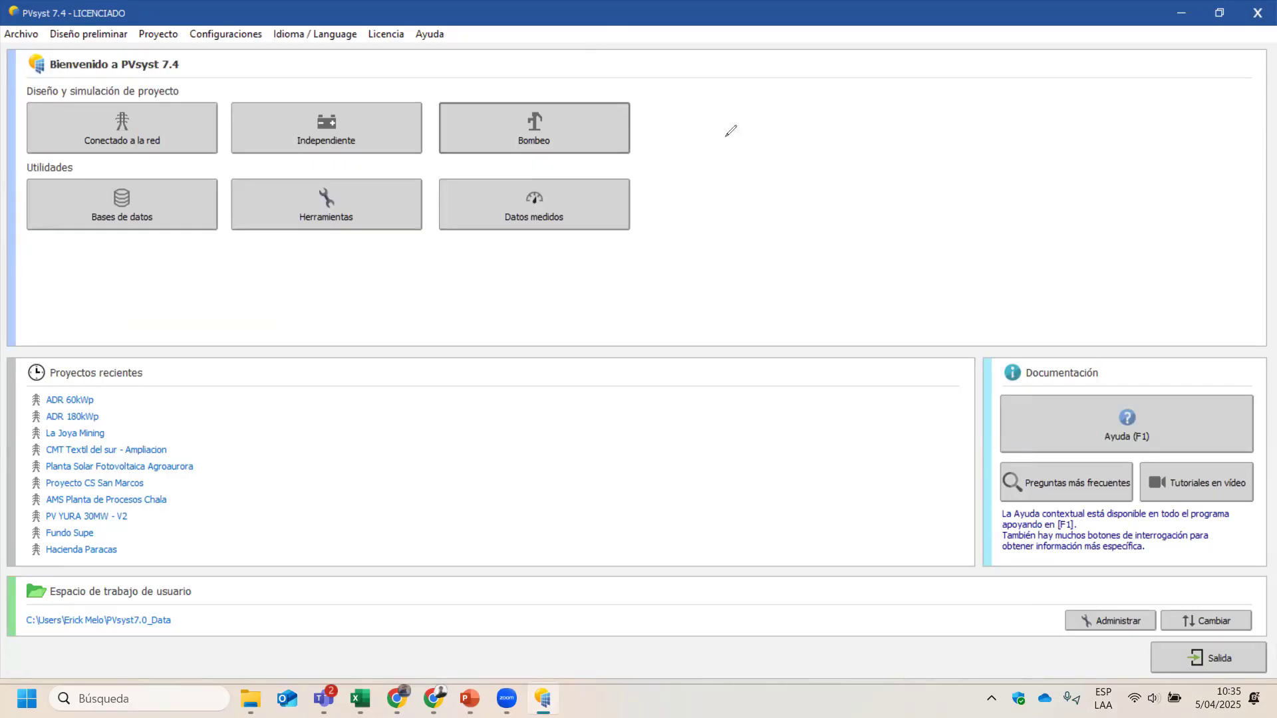
{"action": "left_click_drag", "start_coordinate": [735, 136], "coordinate": [763, 161]}
{"action": "mouse_move", "coordinate": [731, 221]}
{"action": "left_mouse_down"}
{"action": "mouse_move", "coordinate": [739, 187]}
{"action": "mouse_move", "coordinate": [758, 216]}
{"action": "left_mouse_up"}
{"action": "mouse_move", "coordinate": [754, 207]}
{"action": "left_mouse_down"}
{"action": "mouse_move", "coordinate": [752, 224]}
{"action": "mouse_move", "coordinate": [771, 224]}
{"action": "left_mouse_up"}
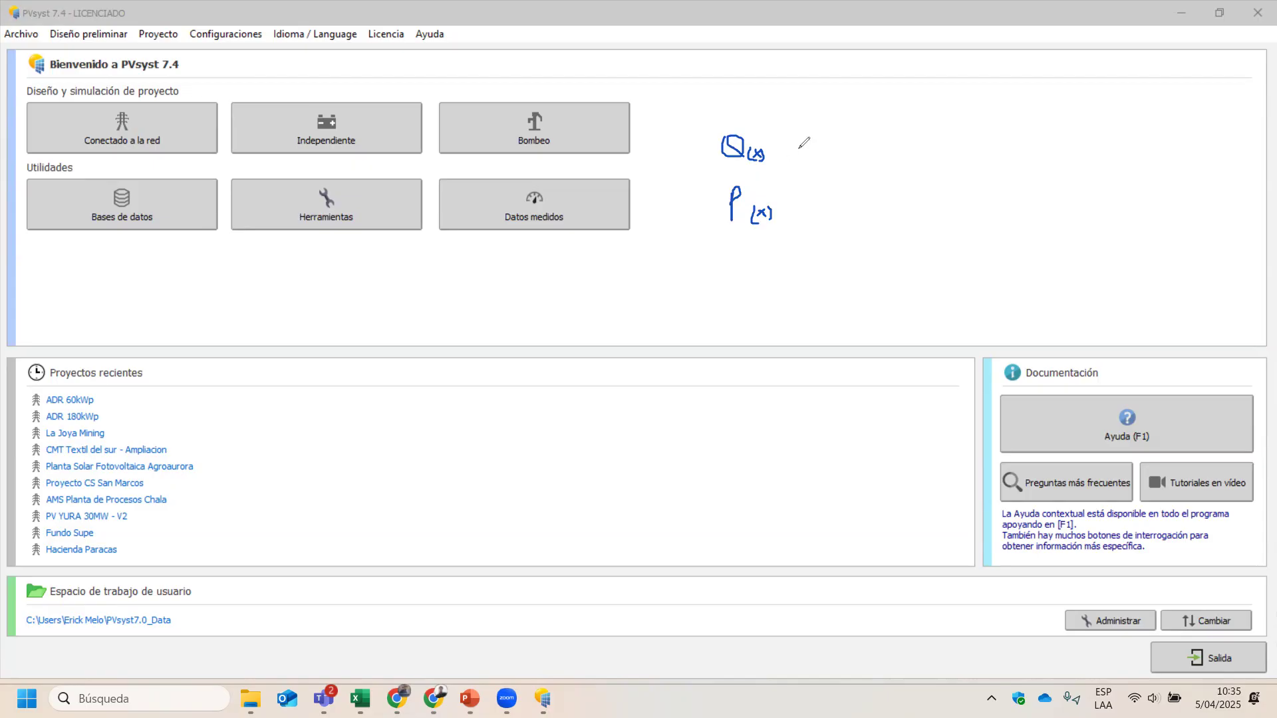
{"action": "left_click_drag", "start_coordinate": [706, 138], "coordinate": [715, 230]}
{"action": "mouse_move", "coordinate": [785, 126]}
{"action": "left_mouse_down"}
{"action": "mouse_move", "coordinate": [783, 169]}
{"action": "mouse_move", "coordinate": [817, 151]}
{"action": "mouse_move", "coordinate": [832, 159]}
{"action": "mouse_move", "coordinate": [792, 224]}
{"action": "mouse_move", "coordinate": [815, 215]}
{"action": "left_mouse_up"}
{"action": "mouse_move", "coordinate": [819, 190]}
{"action": "left_mouse_down"}
{"action": "mouse_move", "coordinate": [823, 214]}
{"action": "mouse_move", "coordinate": [834, 195]}
{"action": "mouse_move", "coordinate": [839, 224]}
{"action": "left_mouse_up"}
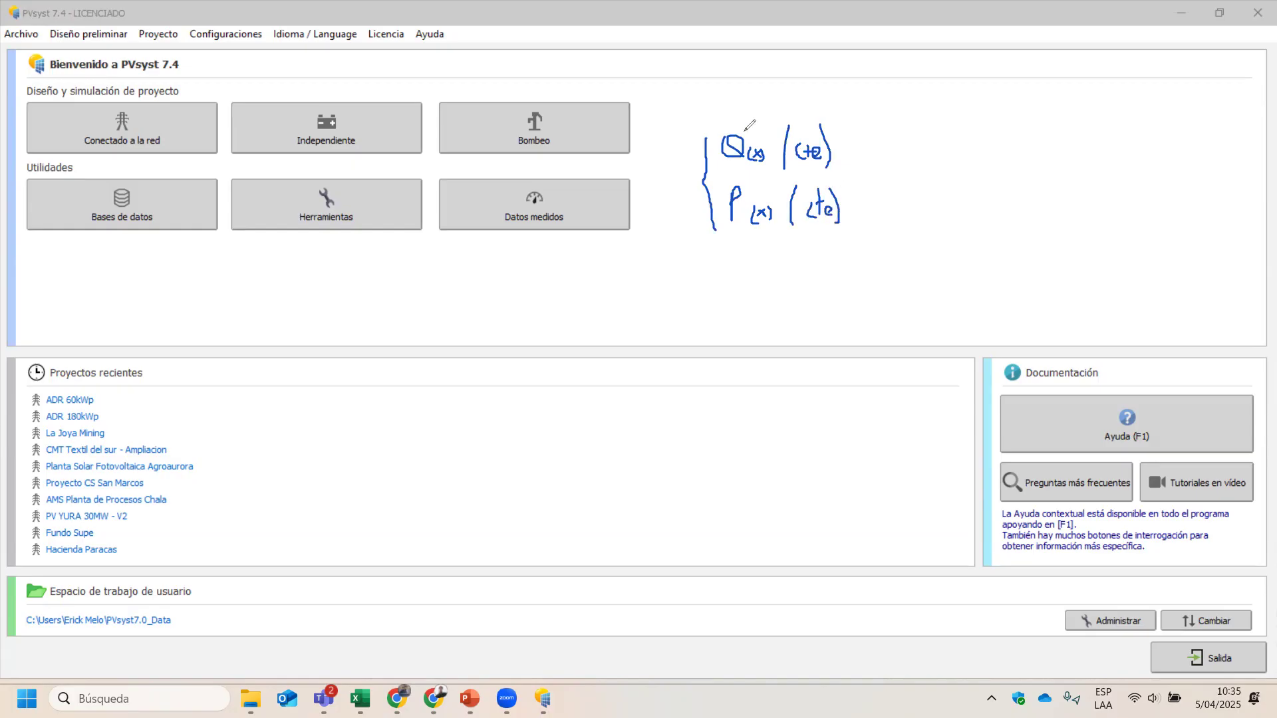
Step: Sketch a pumping diagram with connected elements and a riser to a tank, labelled with a boxed m³/día
{"action": "mouse_move", "coordinate": [536, 318]}
{"action": "left_mouse_down"}
{"action": "mouse_move", "coordinate": [540, 336]}
{"action": "mouse_move", "coordinate": [535, 326]}
{"action": "left_mouse_up"}
{"action": "mouse_move", "coordinate": [578, 335]}
{"action": "left_mouse_down"}
{"action": "mouse_move", "coordinate": [589, 338]}
{"action": "mouse_move", "coordinate": [570, 338]}
{"action": "mouse_move", "coordinate": [594, 312]}
{"action": "left_mouse_up"}
{"action": "mouse_move", "coordinate": [603, 264]}
{"action": "left_mouse_down"}
{"action": "mouse_move", "coordinate": [593, 313]}
{"action": "mouse_move", "coordinate": [615, 353]}
{"action": "mouse_move", "coordinate": [625, 341]}
{"action": "left_mouse_up"}
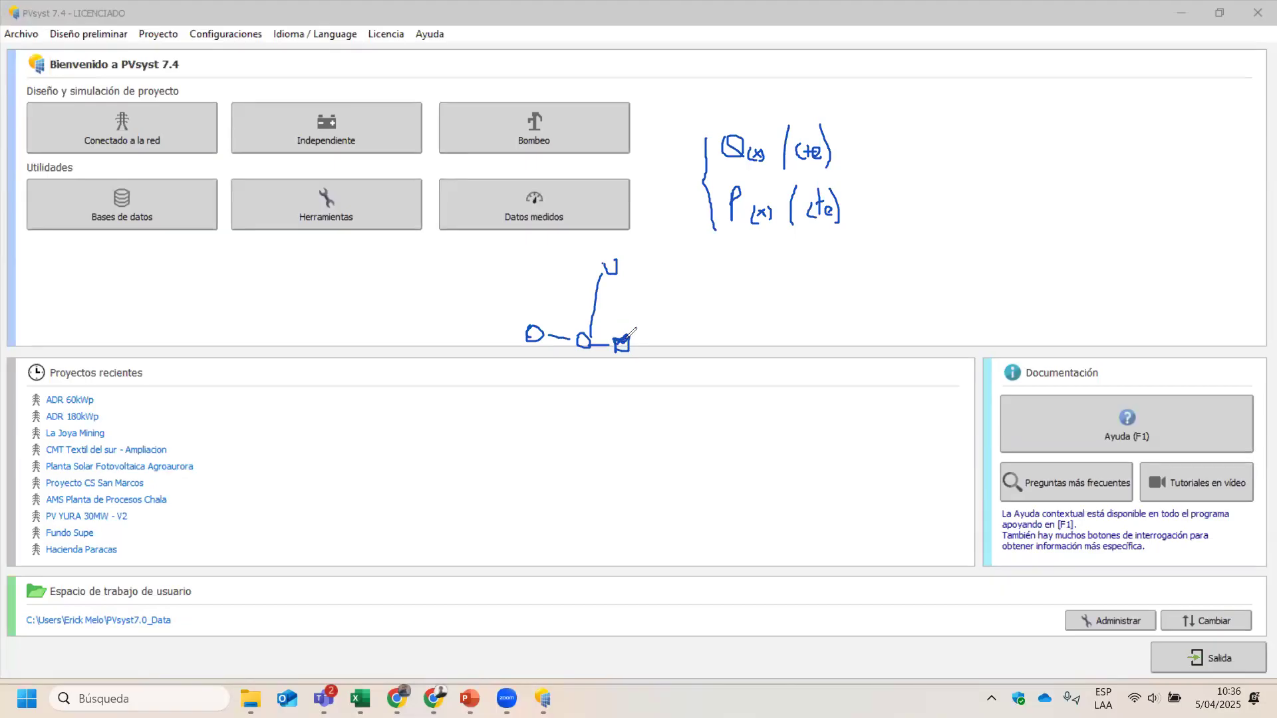
{"action": "mouse_move", "coordinate": [601, 268]}
{"action": "left_mouse_down"}
{"action": "mouse_move", "coordinate": [640, 263]}
{"action": "mouse_move", "coordinate": [645, 280]}
{"action": "mouse_move", "coordinate": [668, 279]}
{"action": "left_mouse_up"}
{"action": "mouse_move", "coordinate": [641, 298]}
{"action": "left_mouse_down"}
{"action": "mouse_move", "coordinate": [673, 301]}
{"action": "mouse_move", "coordinate": [676, 248]}
{"action": "mouse_move", "coordinate": [627, 248]}
{"action": "mouse_move", "coordinate": [637, 294]}
{"action": "left_mouse_up"}
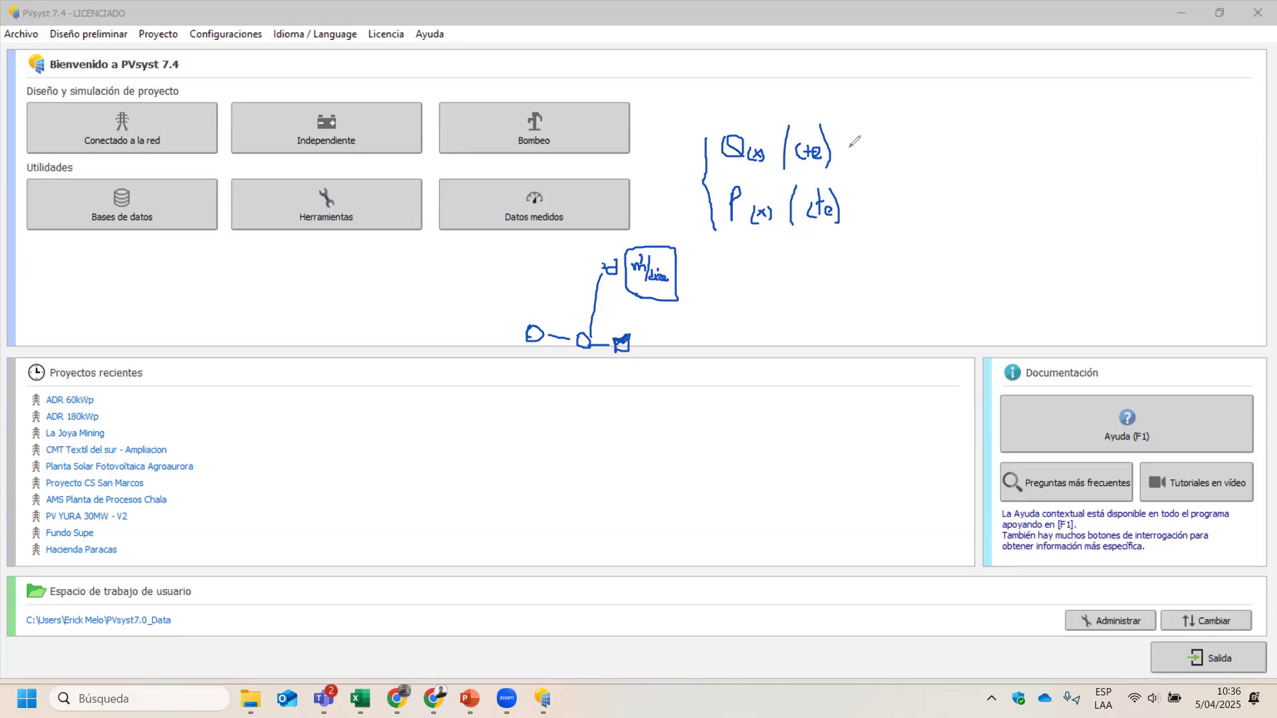
Step: Check-mark the Q(x) line, annotate the diagram with arrows and an HSP note, and box the pump and the m³/día demand
{"action": "left_click_drag", "start_coordinate": [849, 155], "coordinate": [881, 135]}
{"action": "left_click_drag", "start_coordinate": [653, 337], "coordinate": [669, 342]}
{"action": "left_click_drag", "start_coordinate": [691, 341], "coordinate": [726, 339]}
{"action": "mouse_move", "coordinate": [622, 362]}
{"action": "left_mouse_down"}
{"action": "mouse_move", "coordinate": [626, 398]}
{"action": "mouse_move", "coordinate": [638, 393]}
{"action": "left_mouse_up"}
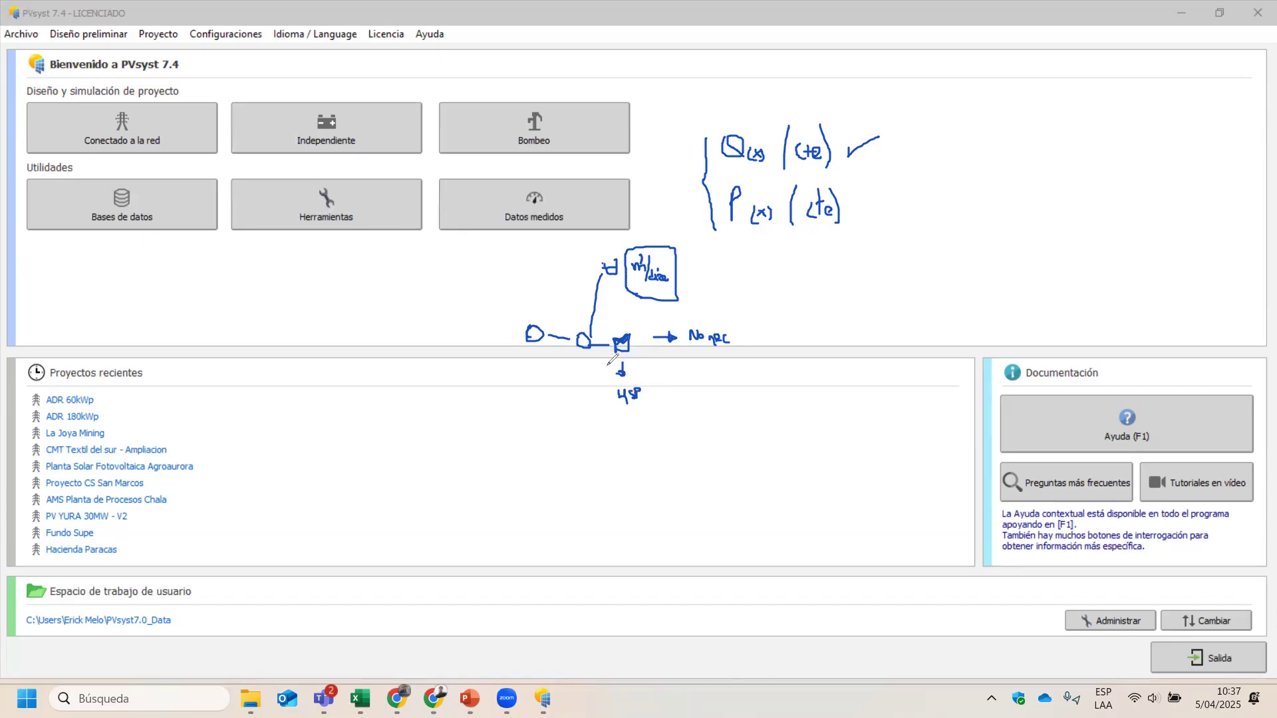
{"action": "mouse_move", "coordinate": [594, 318]}
{"action": "left_mouse_down"}
{"action": "mouse_move", "coordinate": [569, 352]}
{"action": "mouse_move", "coordinate": [606, 341]}
{"action": "mouse_move", "coordinate": [609, 304]}
{"action": "mouse_move", "coordinate": [625, 310]}
{"action": "left_mouse_up"}
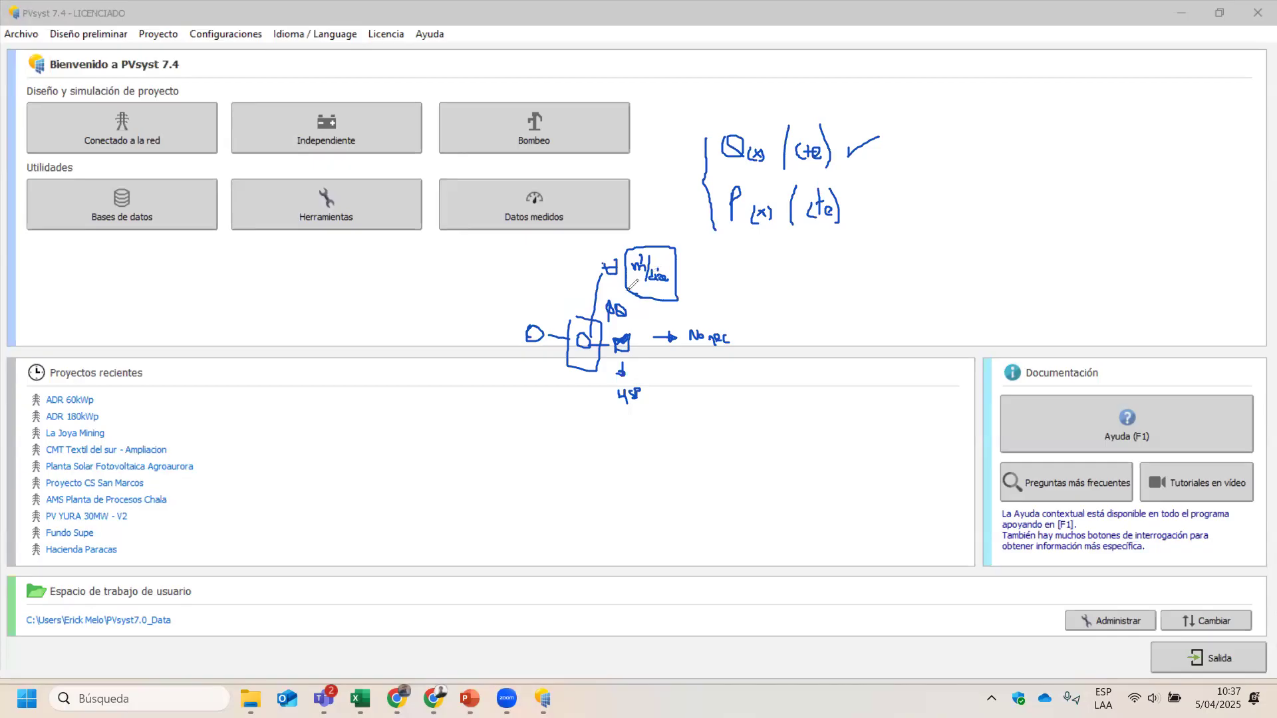
{"action": "mouse_move", "coordinate": [626, 305]}
{"action": "left_mouse_down"}
{"action": "mouse_move", "coordinate": [632, 261]}
{"action": "mouse_move", "coordinate": [665, 243]}
{"action": "mouse_move", "coordinate": [684, 261]}
{"action": "mouse_move", "coordinate": [632, 299]}
{"action": "mouse_move", "coordinate": [679, 294]}
{"action": "left_mouse_up"}
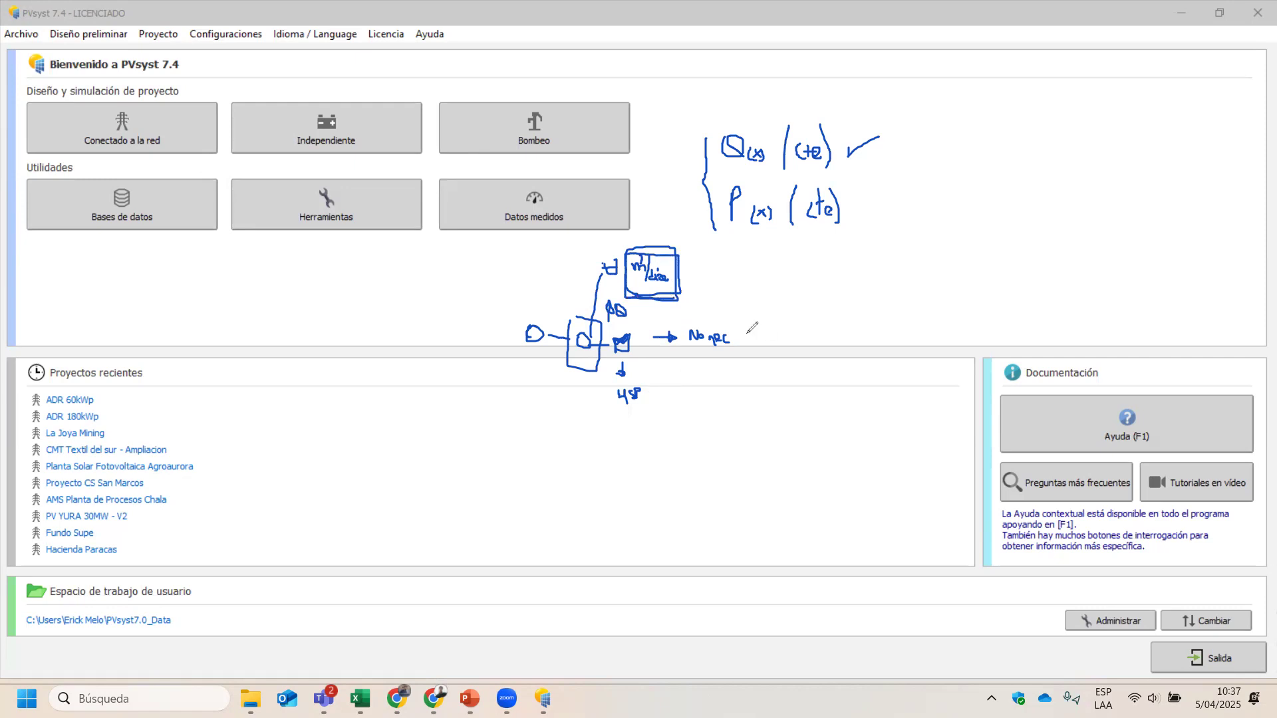
Step: Check-mark the P(x) line with an approximation note and sketch a second pumping diagram with a circled outlet and a labelled box
{"action": "mouse_move", "coordinate": [868, 197]}
{"action": "left_mouse_down"}
{"action": "mouse_move", "coordinate": [892, 188]}
{"action": "mouse_move", "coordinate": [916, 218]}
{"action": "mouse_move", "coordinate": [930, 219]}
{"action": "mouse_move", "coordinate": [931, 198]}
{"action": "mouse_move", "coordinate": [952, 210]}
{"action": "left_mouse_up"}
{"action": "mouse_move", "coordinate": [946, 212]}
{"action": "left_mouse_down"}
{"action": "mouse_move", "coordinate": [969, 223]}
{"action": "mouse_move", "coordinate": [944, 232]}
{"action": "mouse_move", "coordinate": [978, 230]}
{"action": "left_mouse_up"}
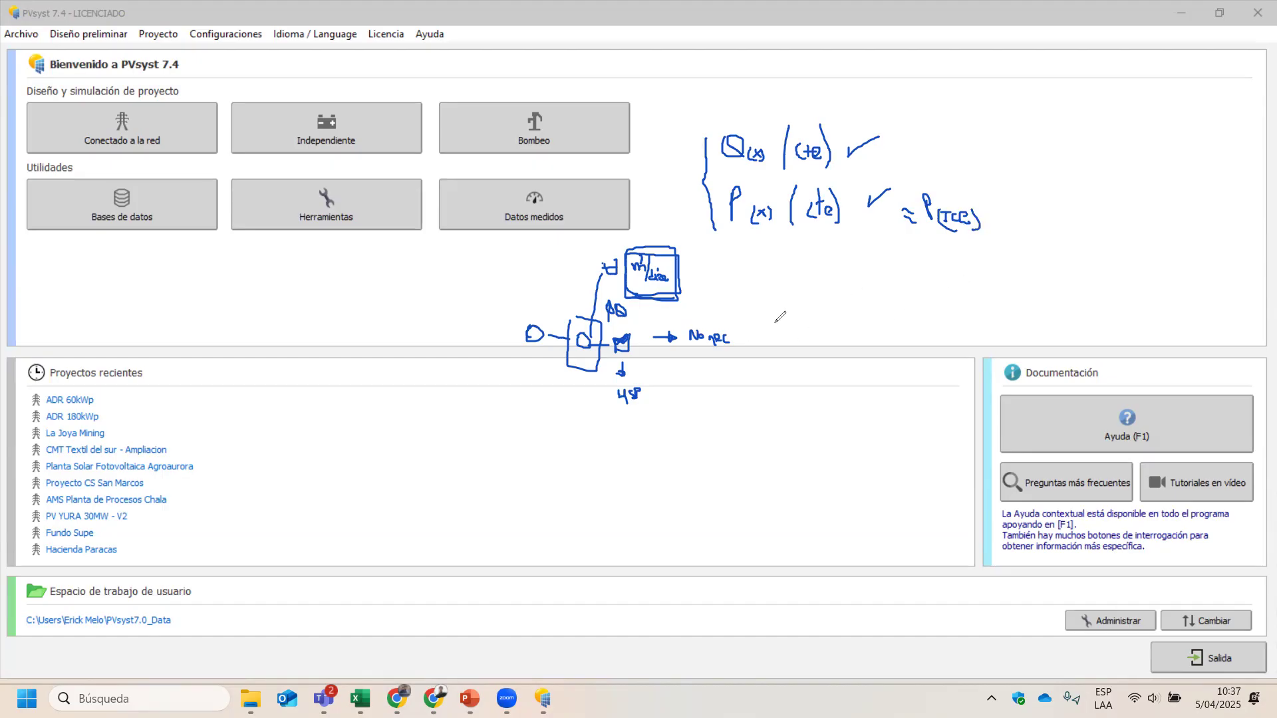
{"action": "left_click_drag", "start_coordinate": [842, 307], "coordinate": [926, 297]}
{"action": "mouse_move", "coordinate": [893, 274]}
{"action": "left_mouse_down"}
{"action": "mouse_move", "coordinate": [896, 309]}
{"action": "mouse_move", "coordinate": [859, 310]}
{"action": "mouse_move", "coordinate": [868, 278]}
{"action": "mouse_move", "coordinate": [852, 283]}
{"action": "left_mouse_up"}
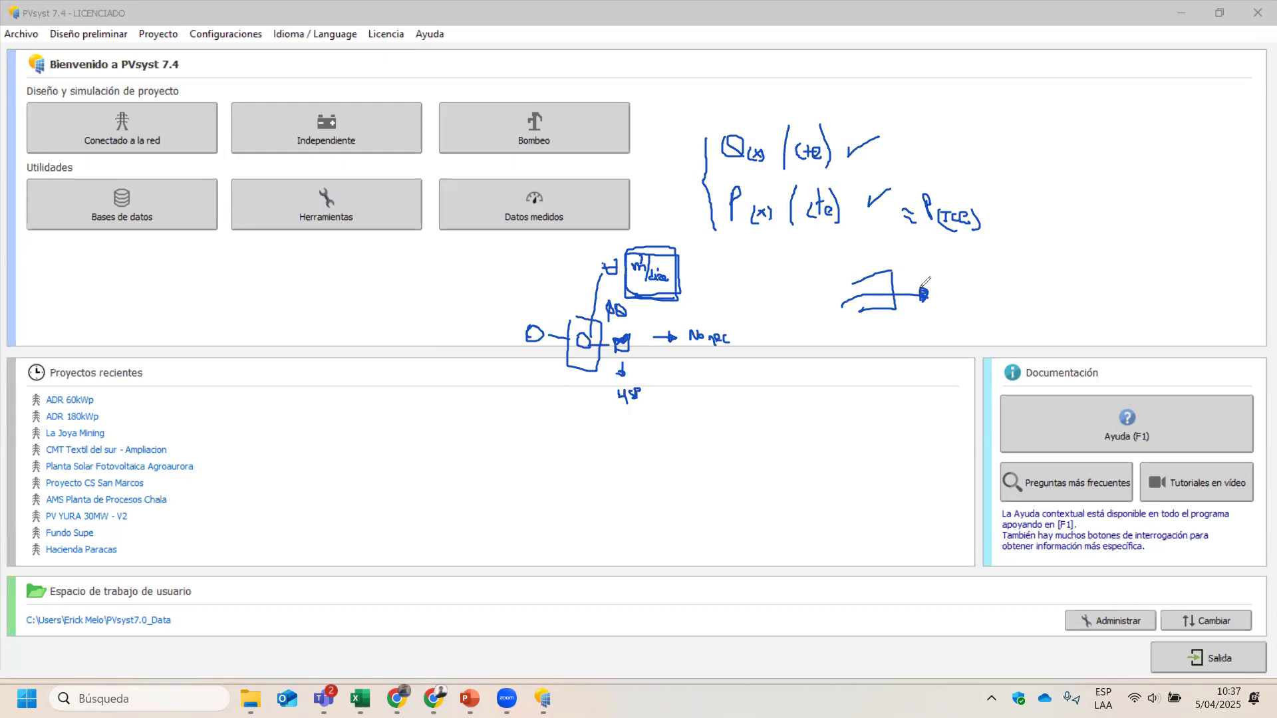
{"action": "left_click_drag", "start_coordinate": [931, 305], "coordinate": [913, 285]}
{"action": "mouse_move", "coordinate": [834, 326]}
{"action": "left_mouse_down"}
{"action": "mouse_move", "coordinate": [838, 345]}
{"action": "mouse_move", "coordinate": [857, 341]}
{"action": "mouse_move", "coordinate": [825, 362]}
{"action": "mouse_move", "coordinate": [859, 346]}
{"action": "mouse_move", "coordinate": [838, 343]}
{"action": "mouse_move", "coordinate": [892, 364]}
{"action": "mouse_move", "coordinate": [913, 347]}
{"action": "mouse_move", "coordinate": [944, 353]}
{"action": "left_mouse_up"}
{"action": "left_click", "coordinate": [881, 352]}
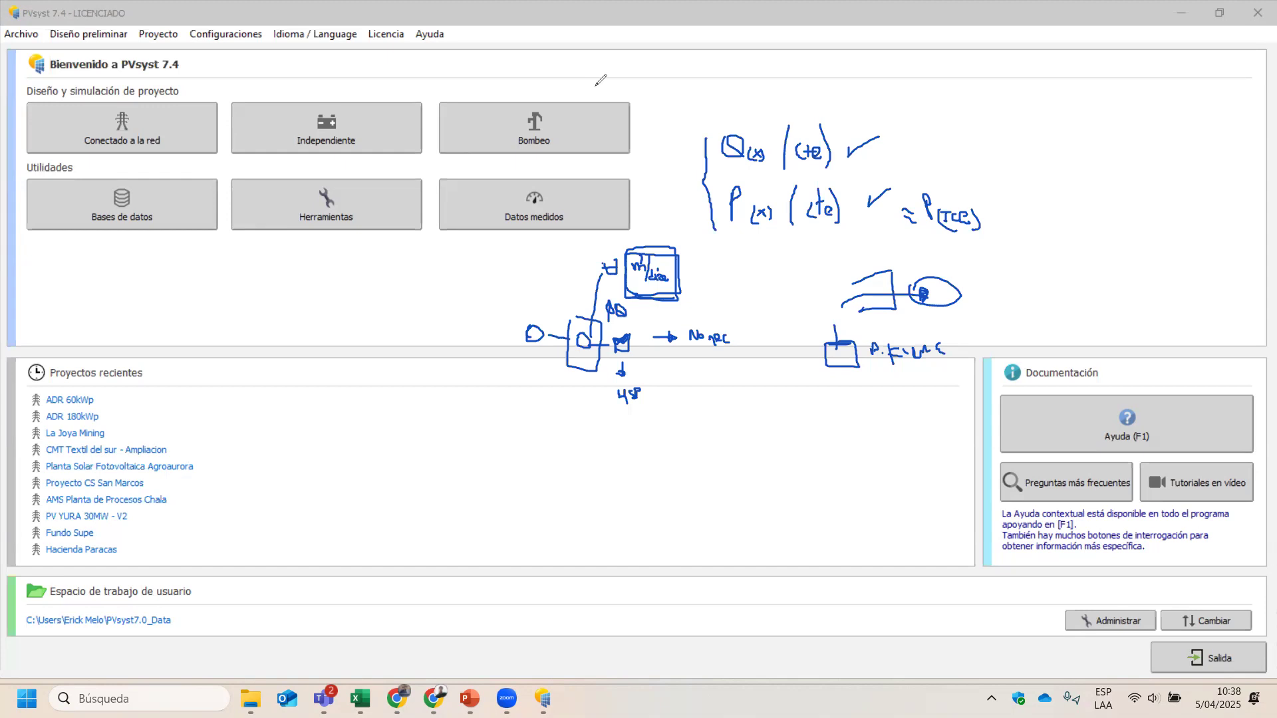
Step: Check-mark both diagrams, write two example USD prices beside the formulas, and erase all annotations
{"action": "left_click_drag", "start_coordinate": [692, 363], "coordinate": [717, 358]}
{"action": "mouse_move", "coordinate": [839, 374]}
{"action": "left_mouse_down"}
{"action": "mouse_move", "coordinate": [836, 401]}
{"action": "mouse_move", "coordinate": [883, 380]}
{"action": "left_mouse_up"}
{"action": "mouse_move", "coordinate": [1042, 175]}
{"action": "left_mouse_down"}
{"action": "mouse_move", "coordinate": [1050, 190]}
{"action": "mouse_move", "coordinate": [1084, 173]}
{"action": "mouse_move", "coordinate": [1046, 208]}
{"action": "mouse_move", "coordinate": [1098, 207]}
{"action": "mouse_move", "coordinate": [1094, 220]}
{"action": "left_mouse_up"}
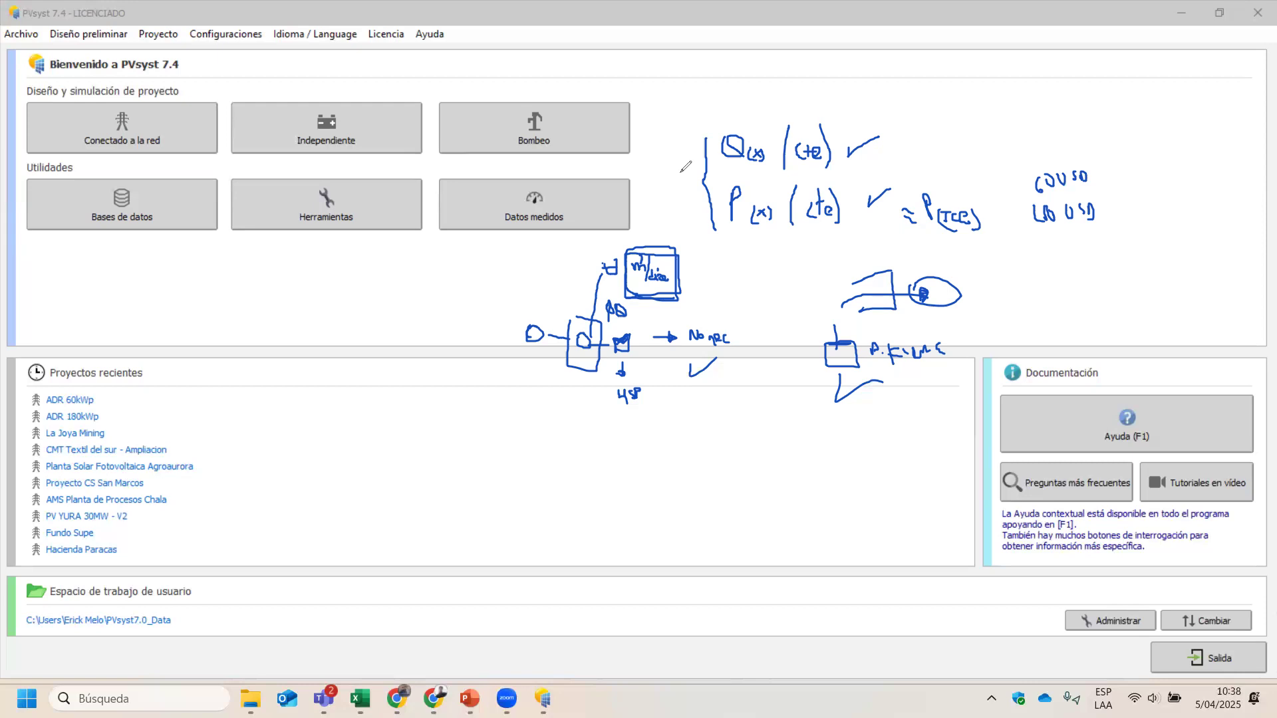
{"action": "key", "text": "e"}
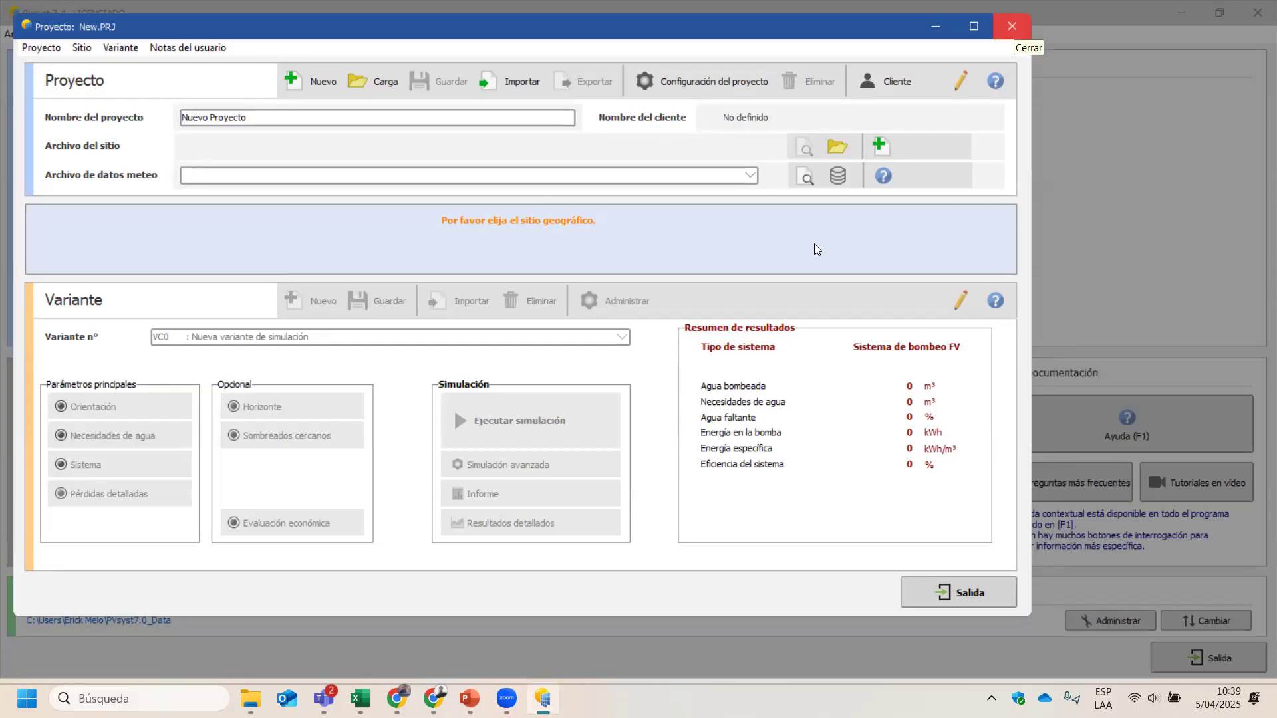
Step: Close the Bombeo project window and return to the welcome window
{"action": "left_click", "coordinate": [1010, 31]}
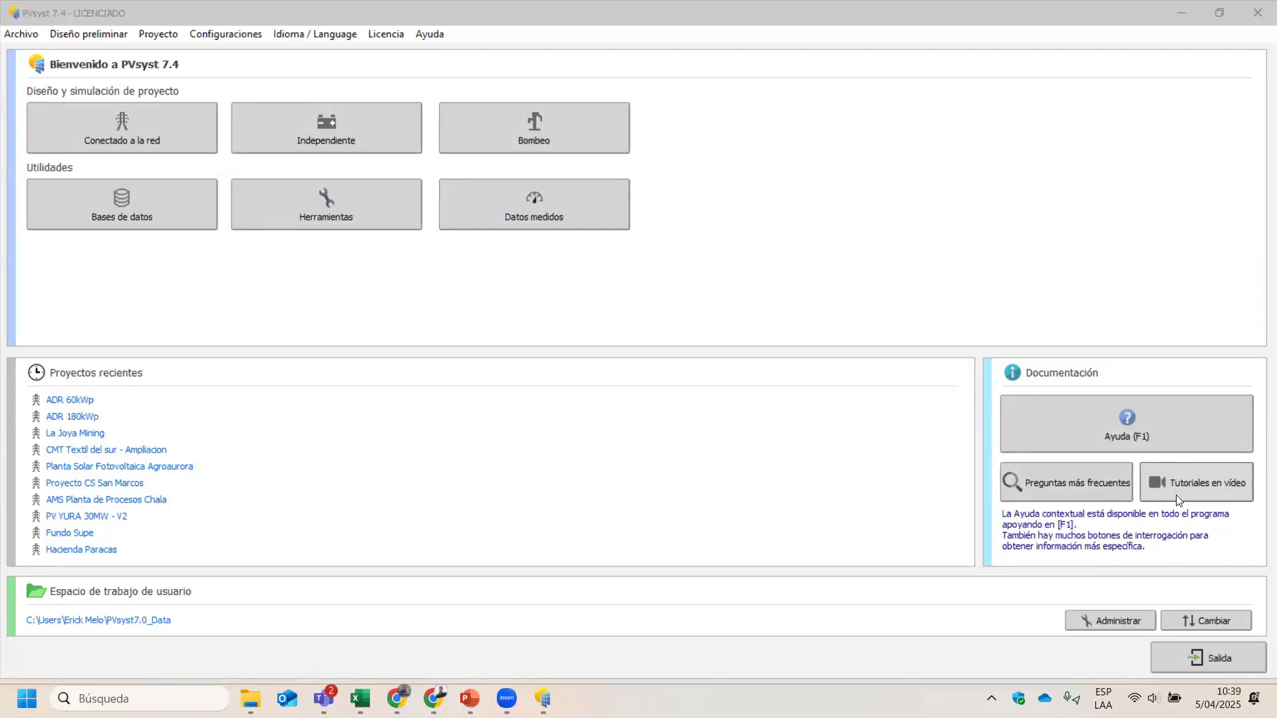
{"action": "left_click", "coordinate": [2, 606]}
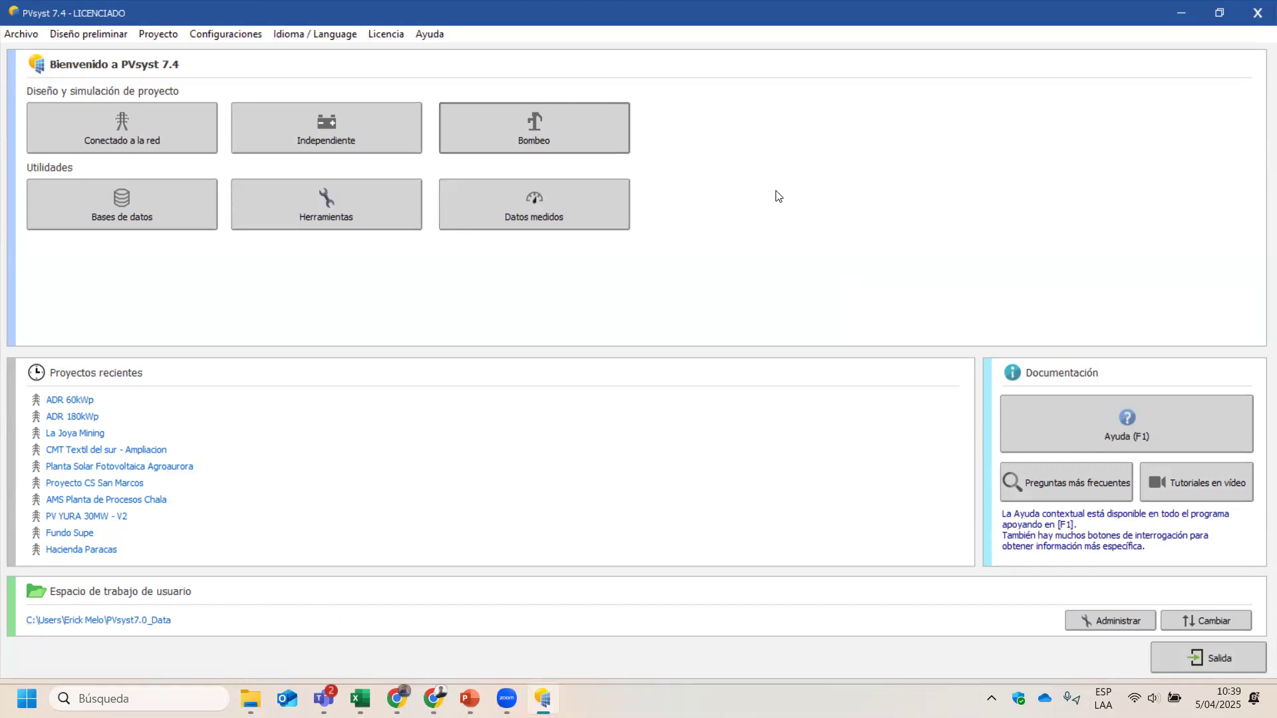
{"action": "left_click", "coordinate": [48, 627]}
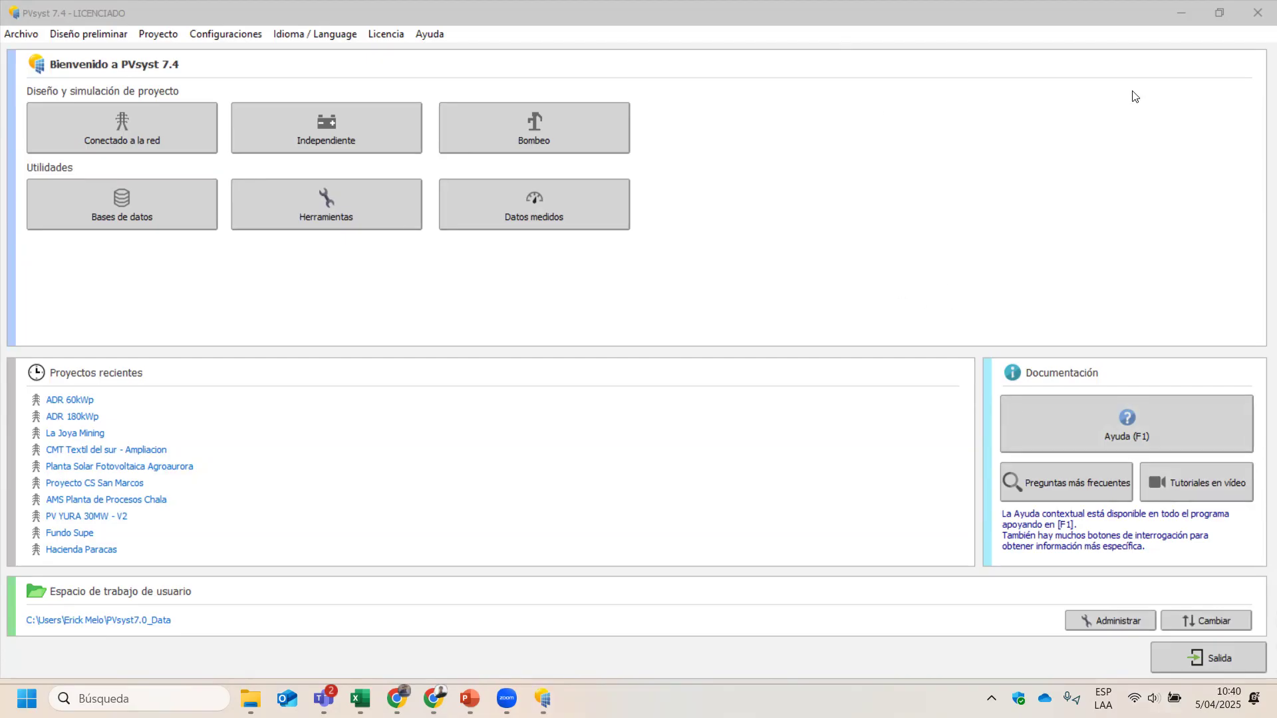
{"action": "left_click", "coordinate": [264, 37]}
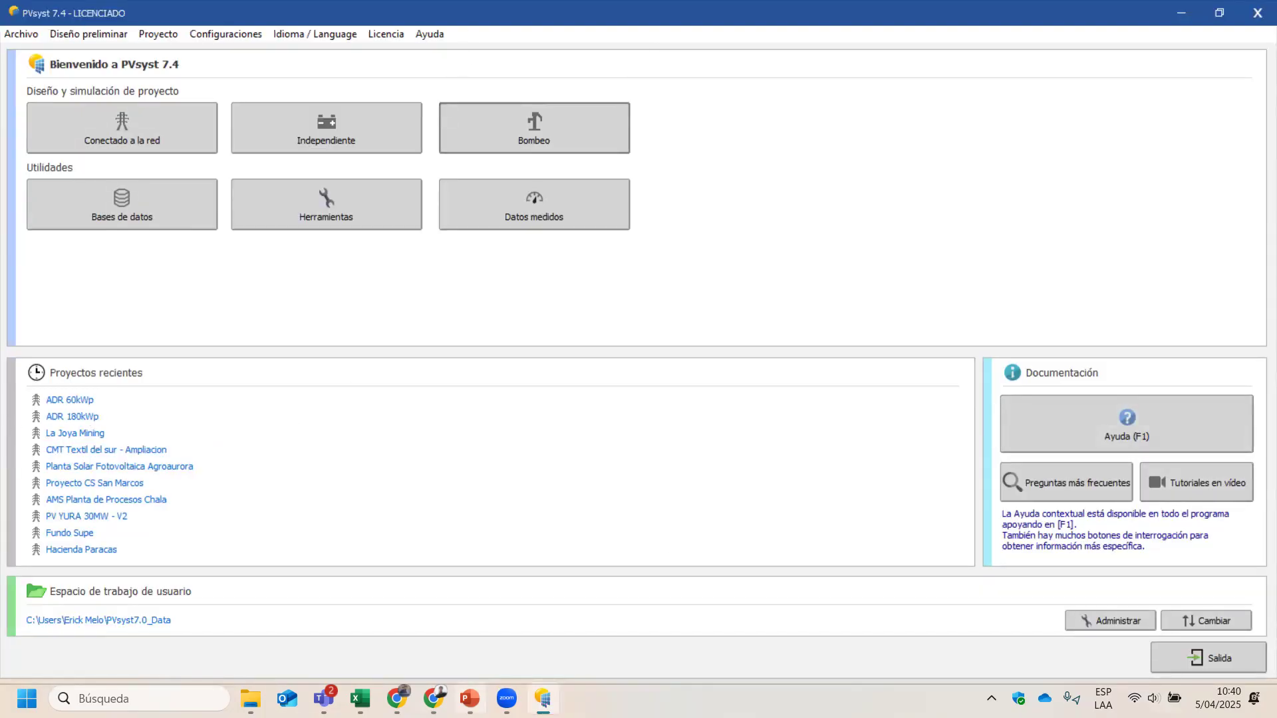
{"action": "mouse_move", "coordinate": [469, 698]}
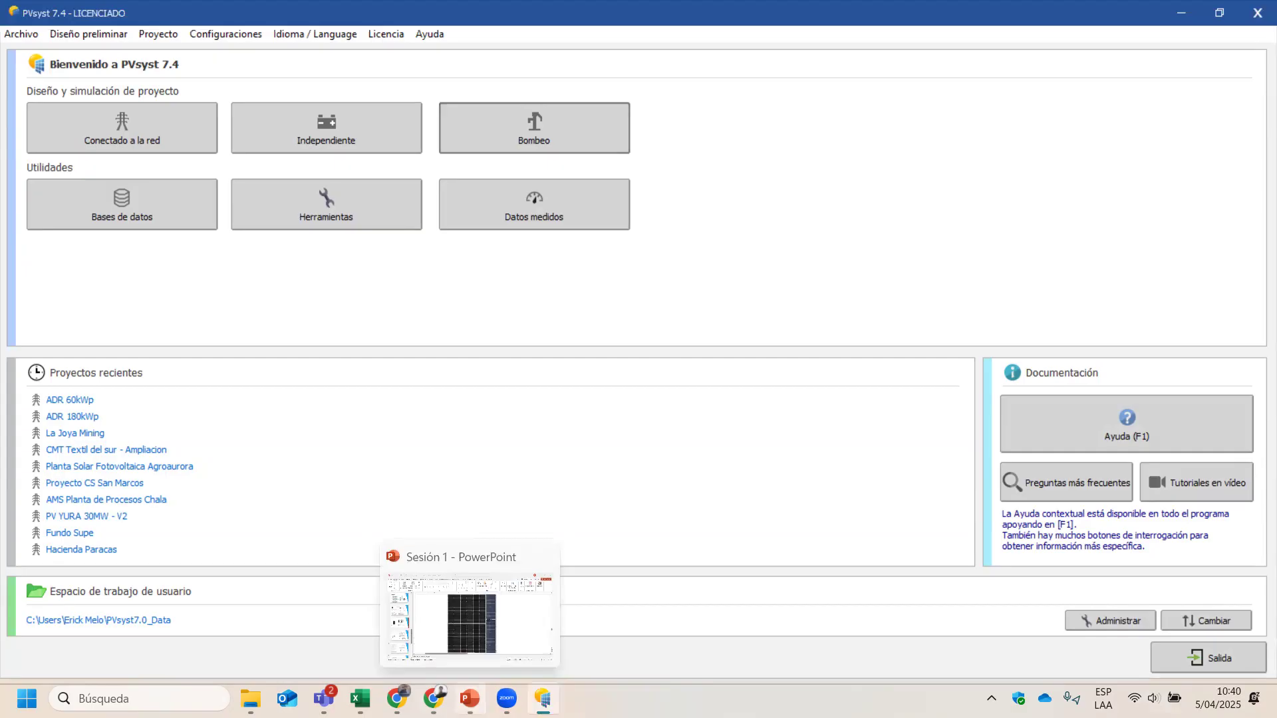
Step: Start importing components from a folder and browse the 2024 folder of NVS - Comercial
{"action": "left_click", "coordinate": [34, 36]}
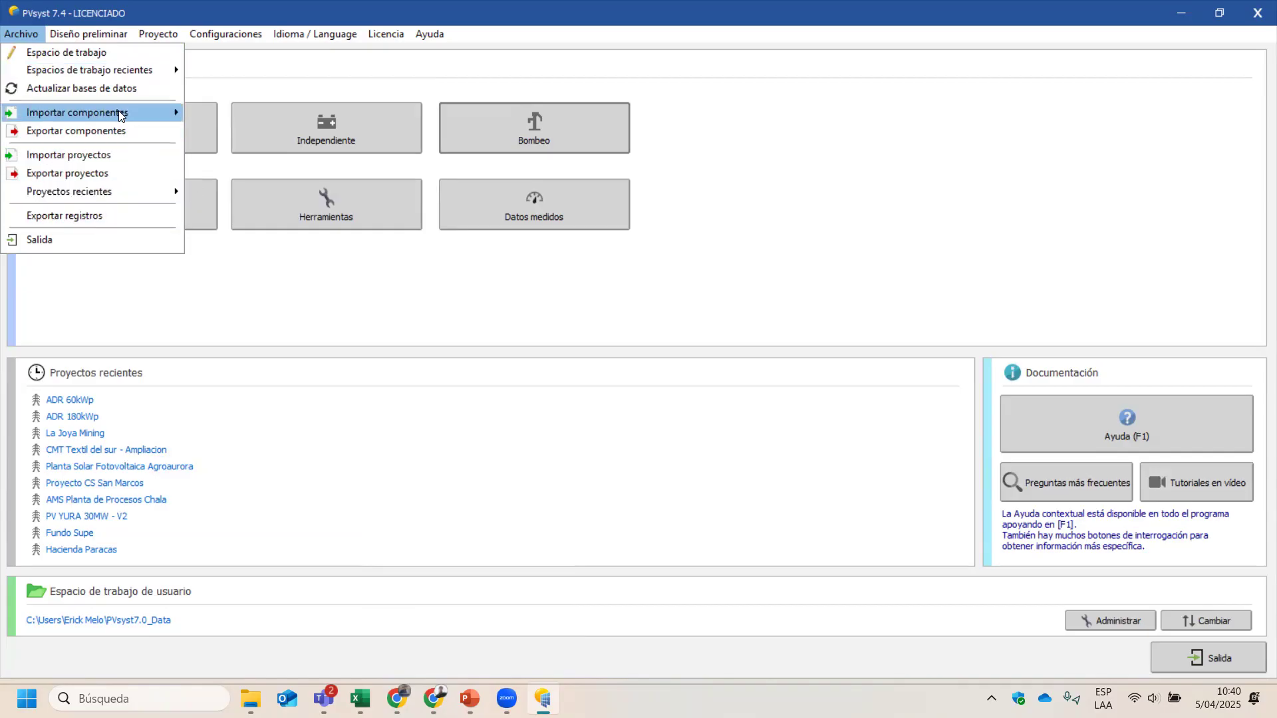
{"action": "mouse_move", "coordinate": [113, 120]}
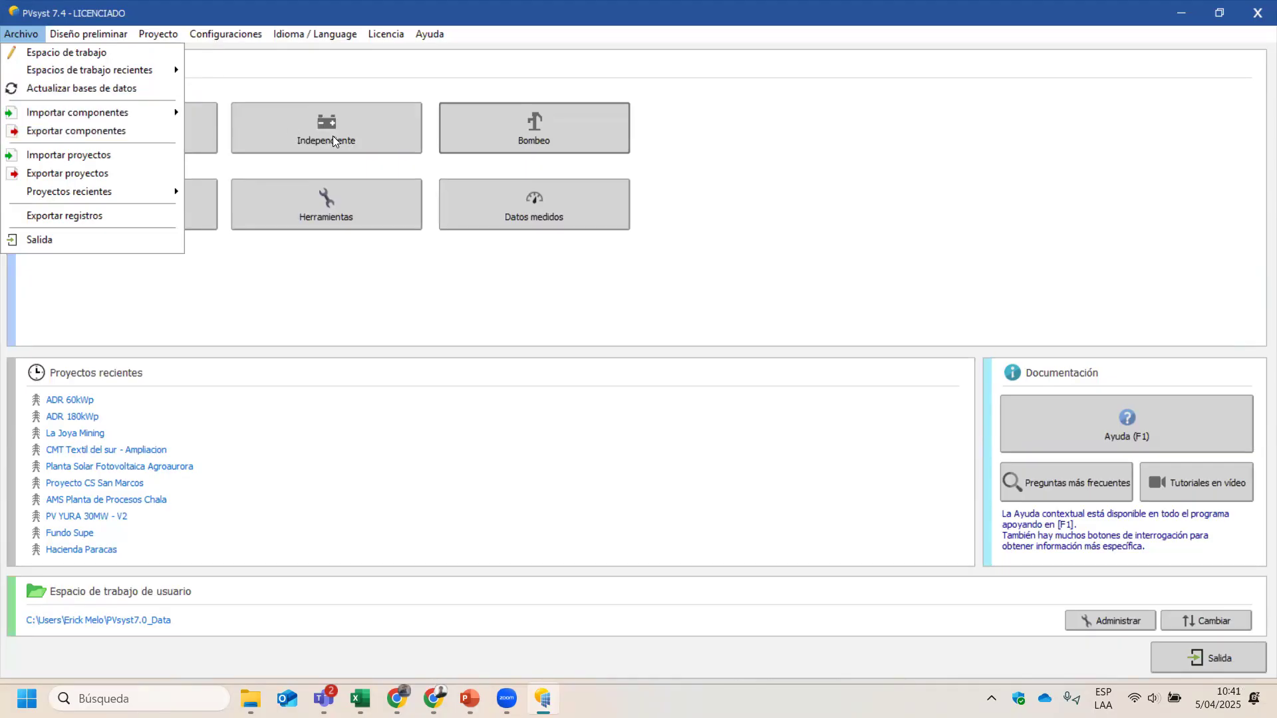
{"action": "mouse_move", "coordinate": [124, 119]}
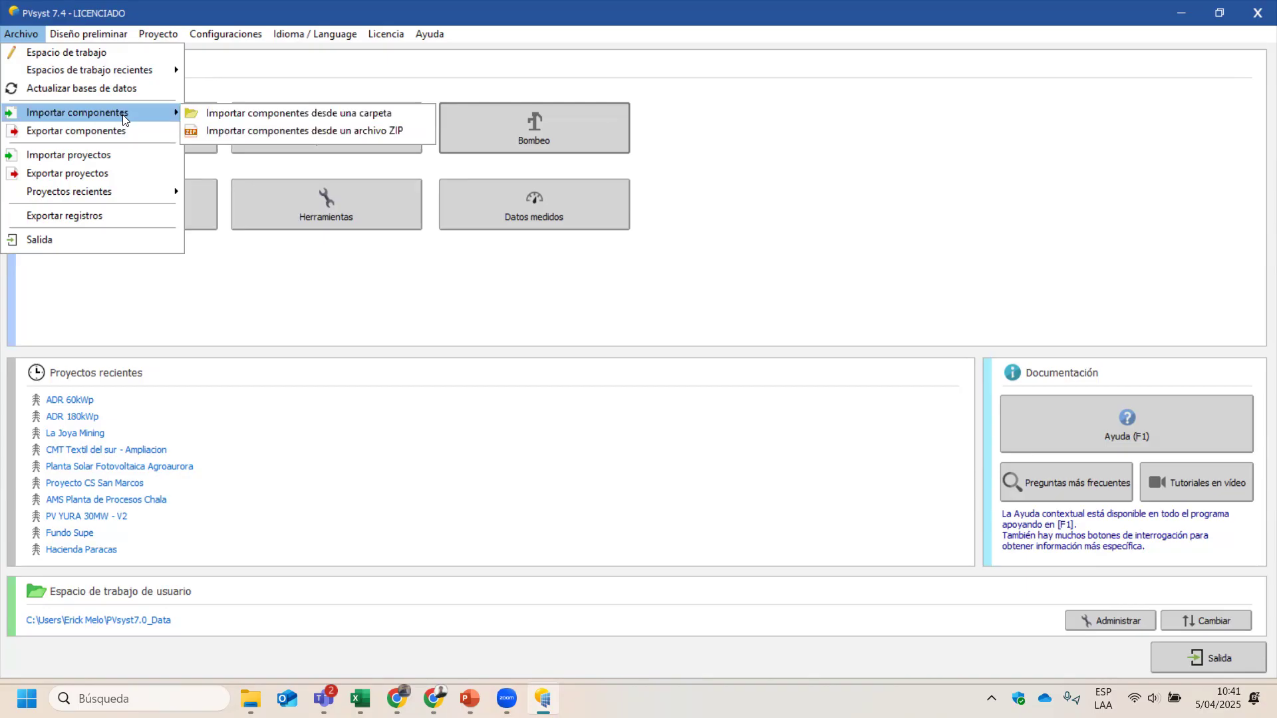
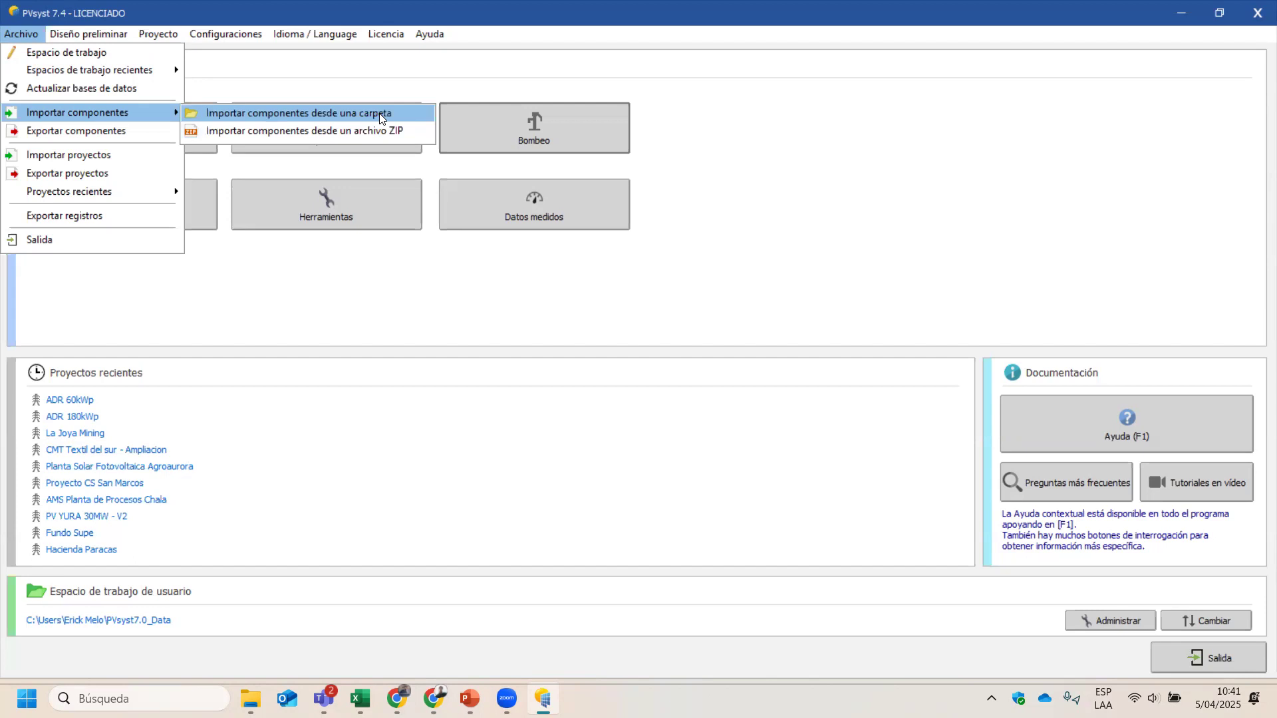
{"action": "left_click", "coordinate": [381, 119]}
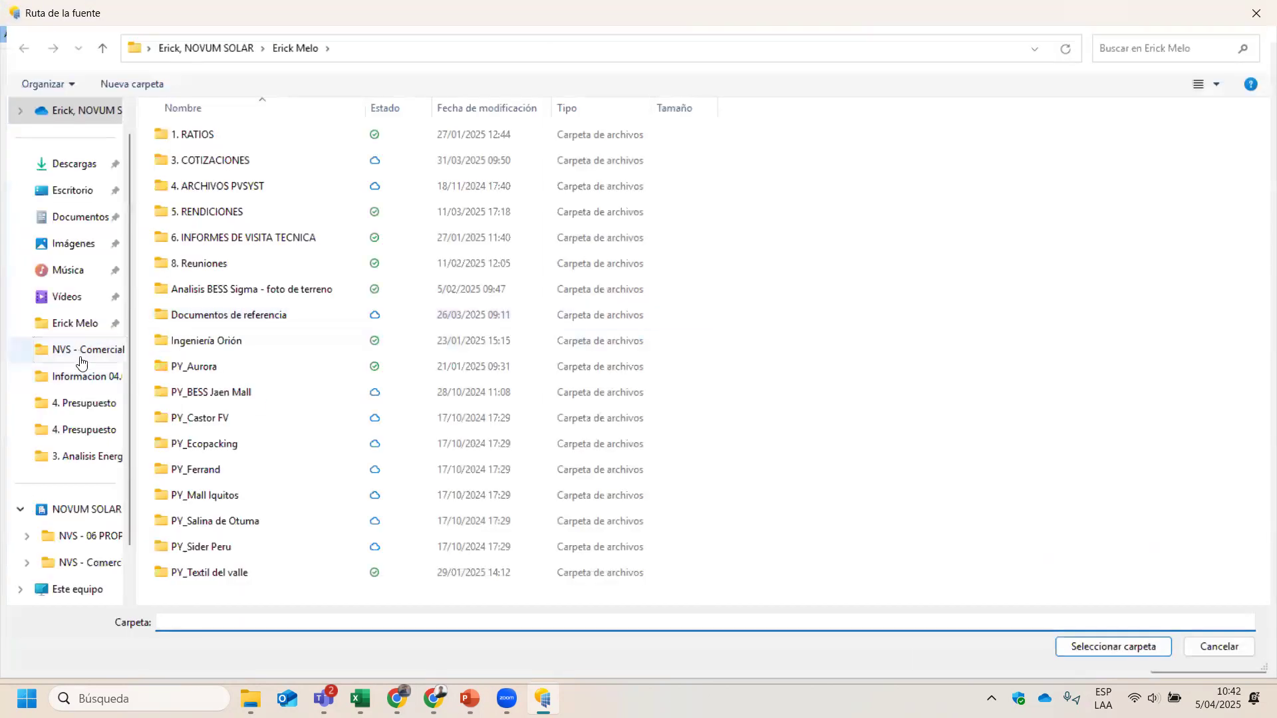
{"action": "left_click", "coordinate": [81, 359]}
{"action": "double_click", "coordinate": [206, 213]}
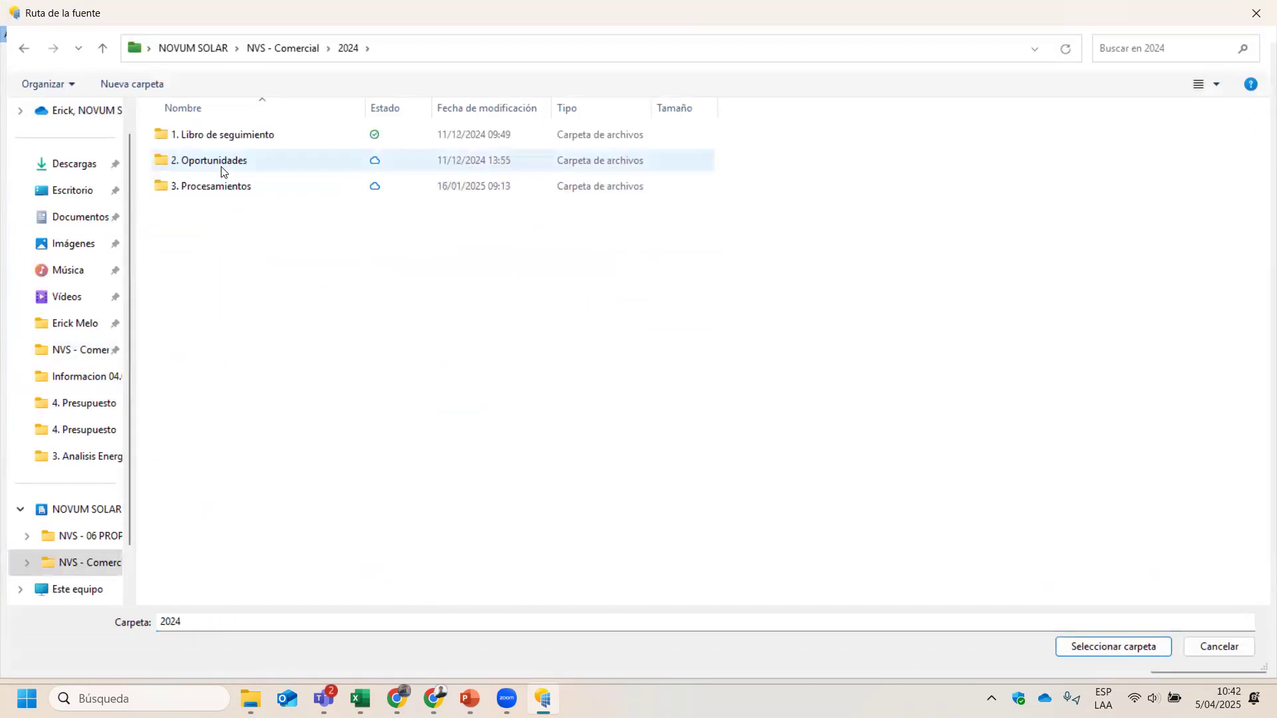
Step: Choose the Modulos fotovoltaicos folder inside 4. ARCHIVOS PVSYST as the source of the component import
{"action": "left_click", "coordinate": [66, 324]}
{"action": "double_click", "coordinate": [201, 186]}
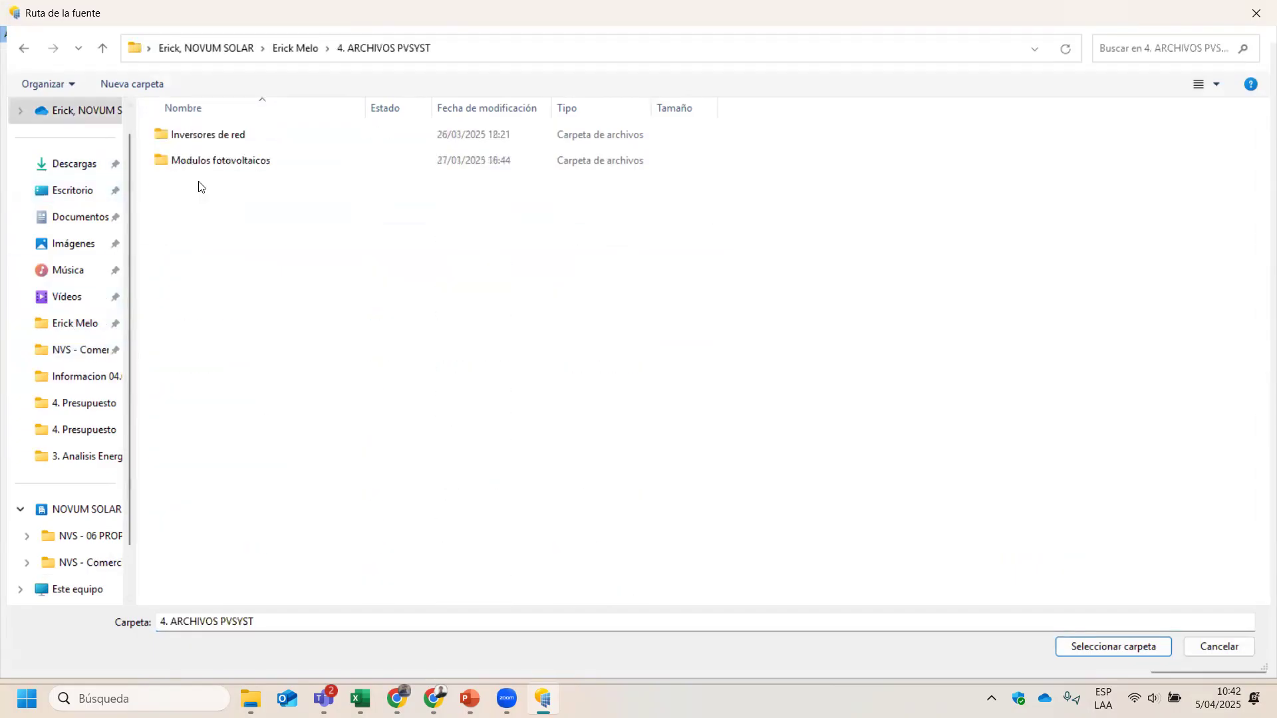
{"action": "double_click", "coordinate": [208, 164]}
{"action": "left_click", "coordinate": [203, 142]}
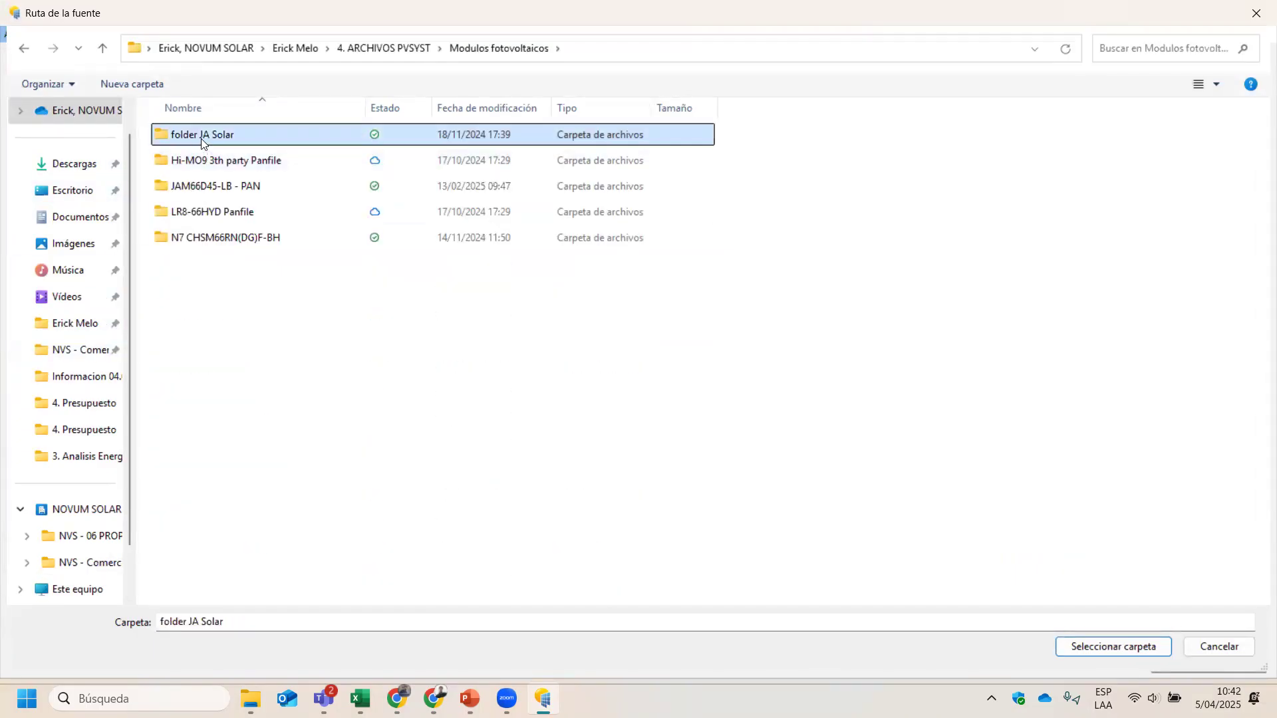
{"action": "left_click", "coordinate": [220, 188]}
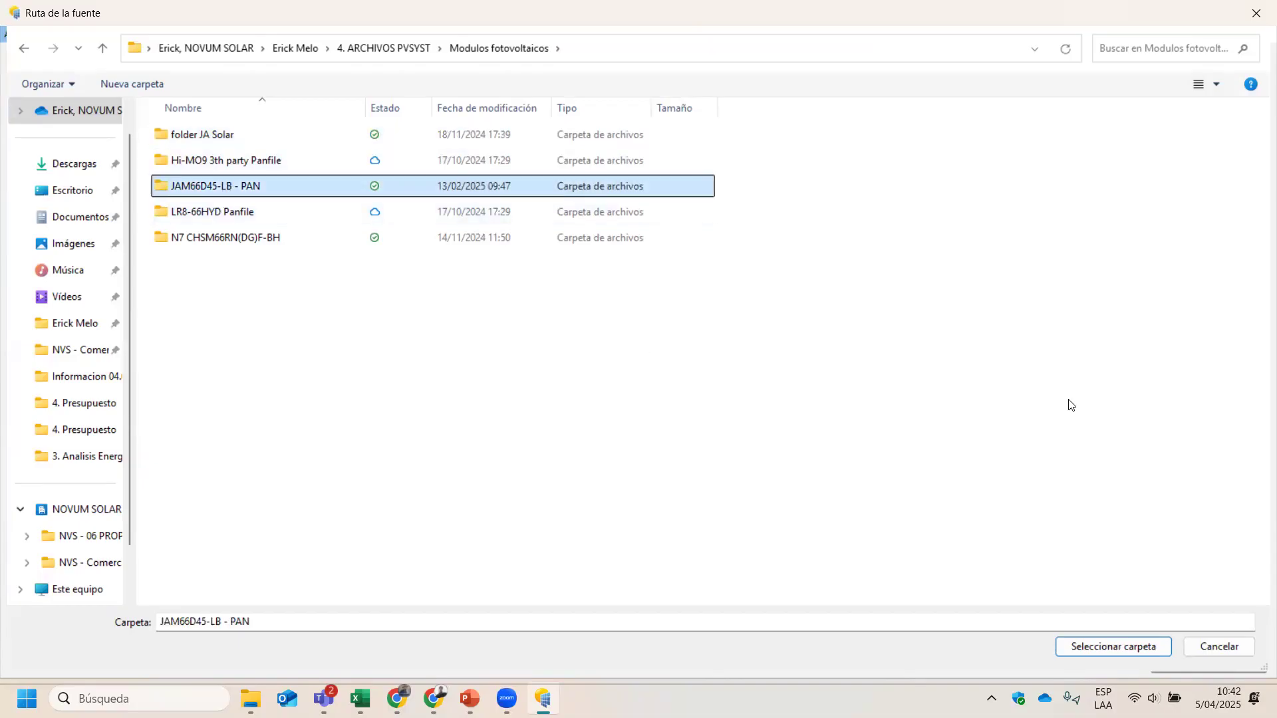
{"action": "double_click", "coordinate": [220, 188]}
{"action": "left_click", "coordinate": [503, 48]}
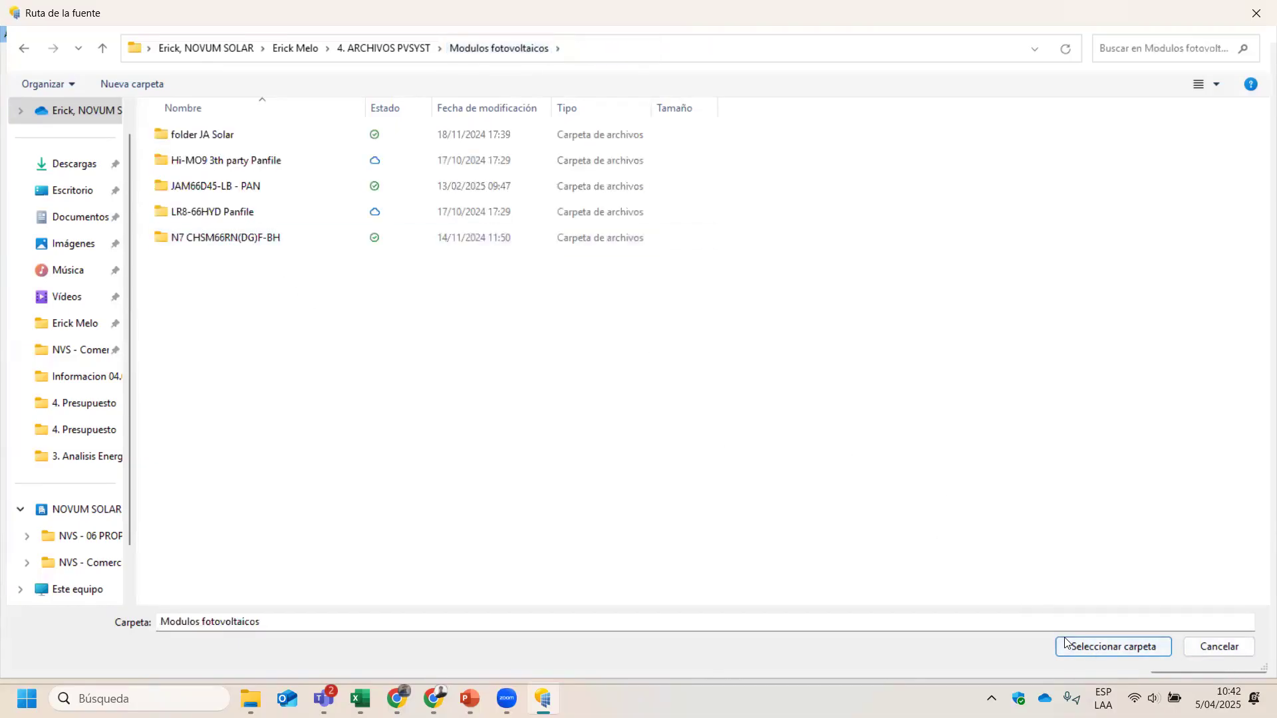
{"action": "left_click", "coordinate": [1066, 644]}
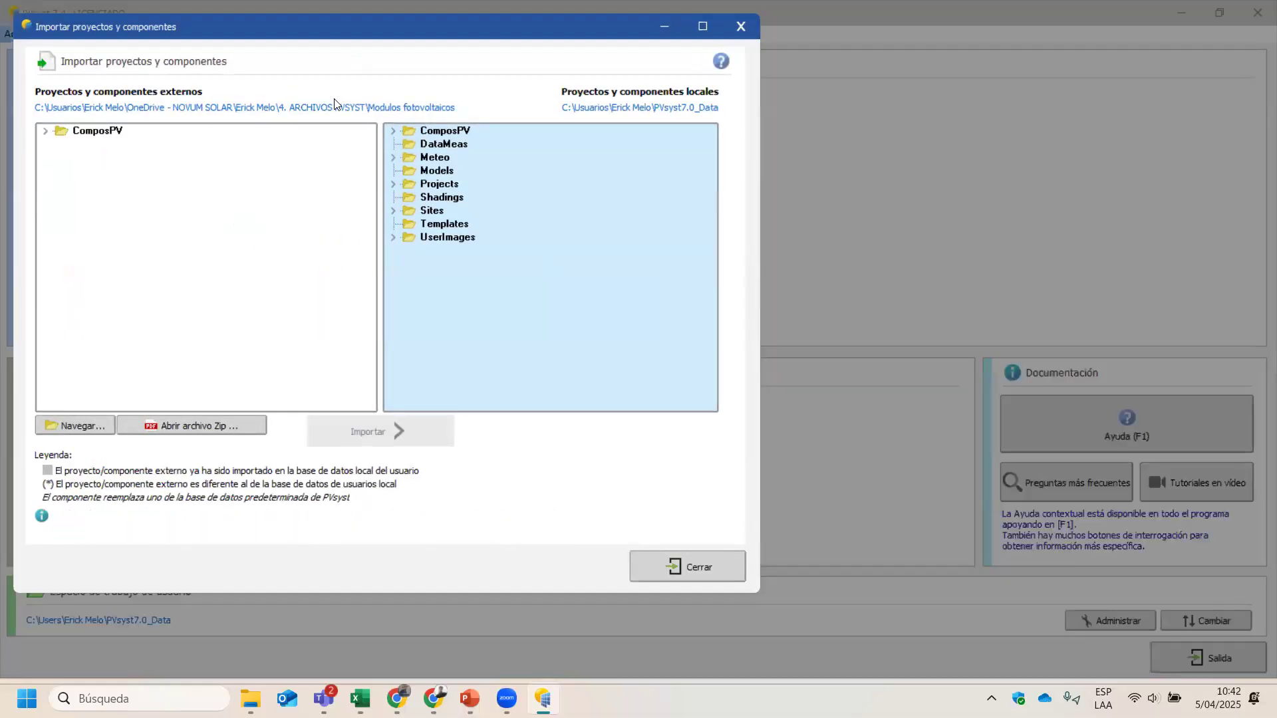
Step: Expand ComposPV and PVmodules among the external components and examine the LONGi_LR7-72HYD-640M.PAN module entry
{"action": "left_click_drag", "start_coordinate": [363, 35], "coordinate": [696, 84]}
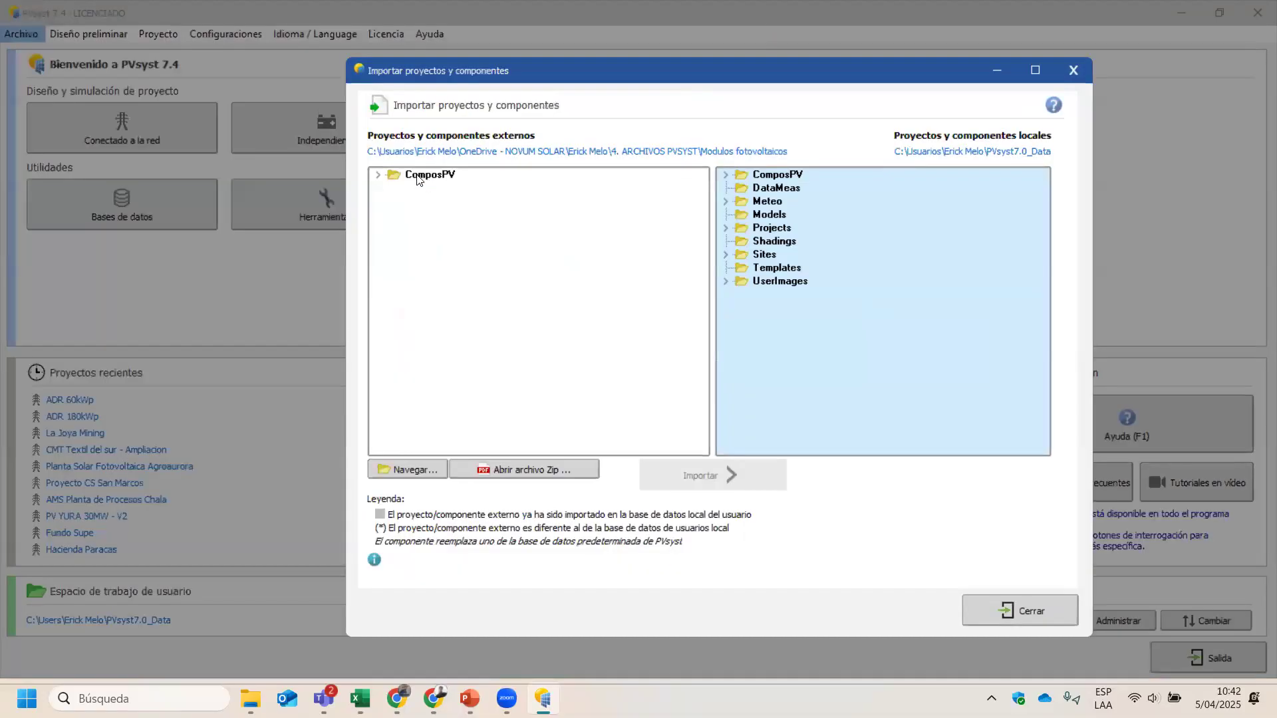
{"action": "left_click", "coordinate": [378, 175]}
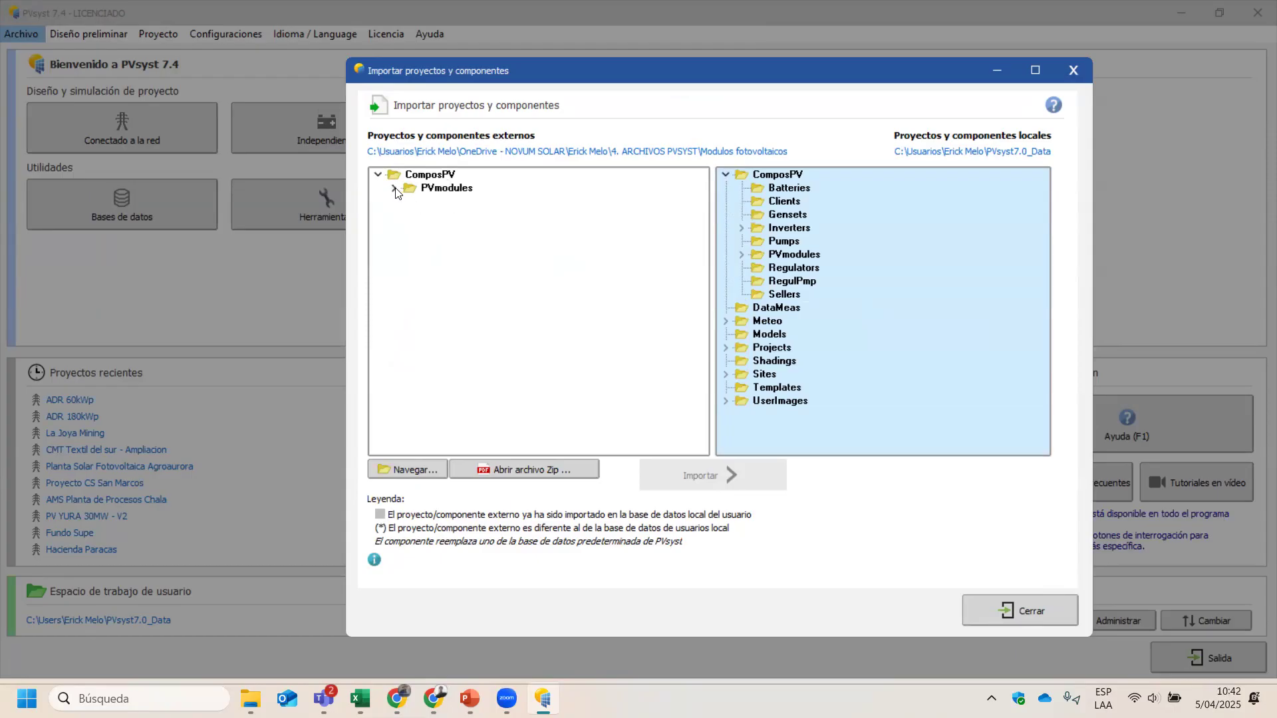
{"action": "left_click", "coordinate": [396, 190]}
{"action": "left_click", "coordinate": [446, 202]}
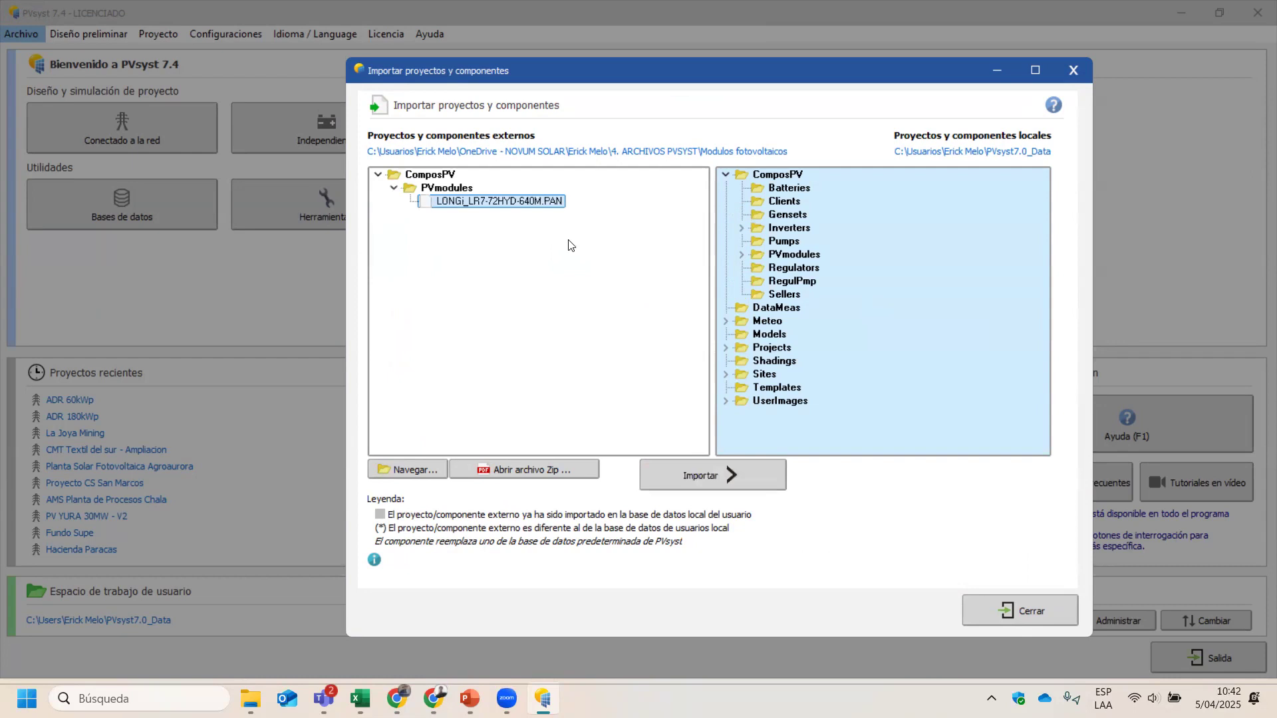
{"action": "left_click", "coordinate": [449, 189]}
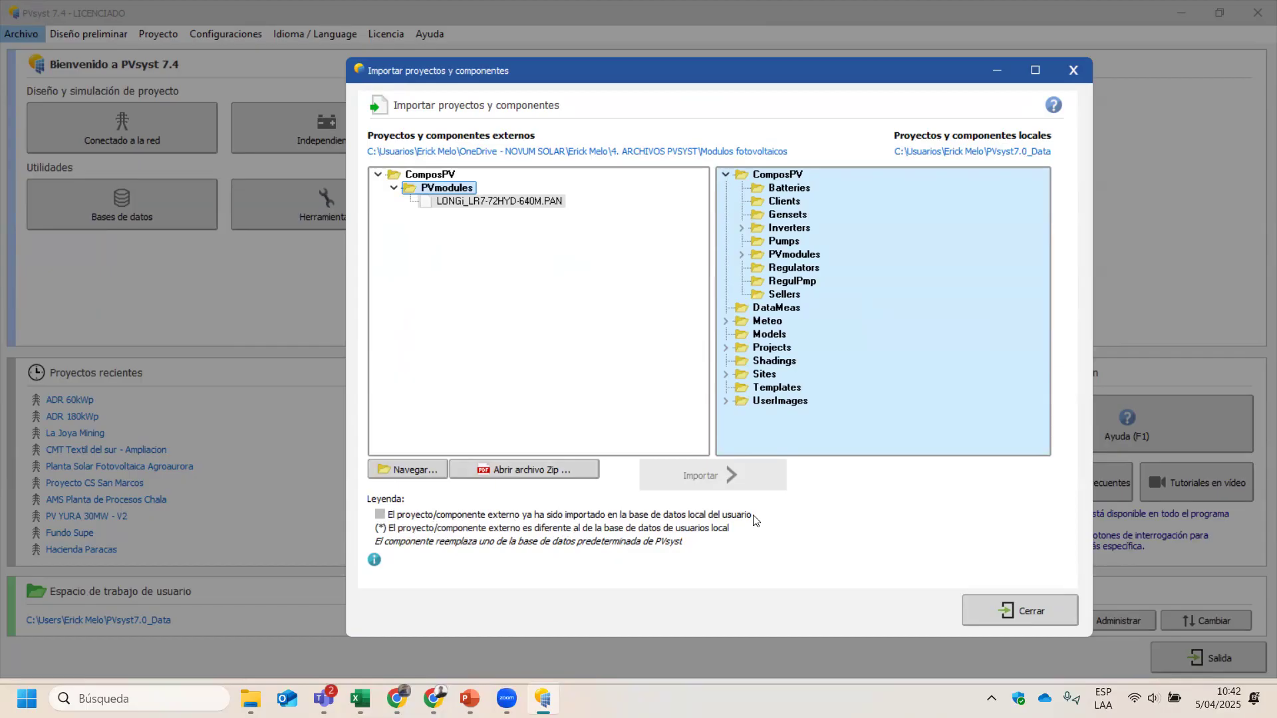
{"action": "left_click", "coordinate": [495, 202]}
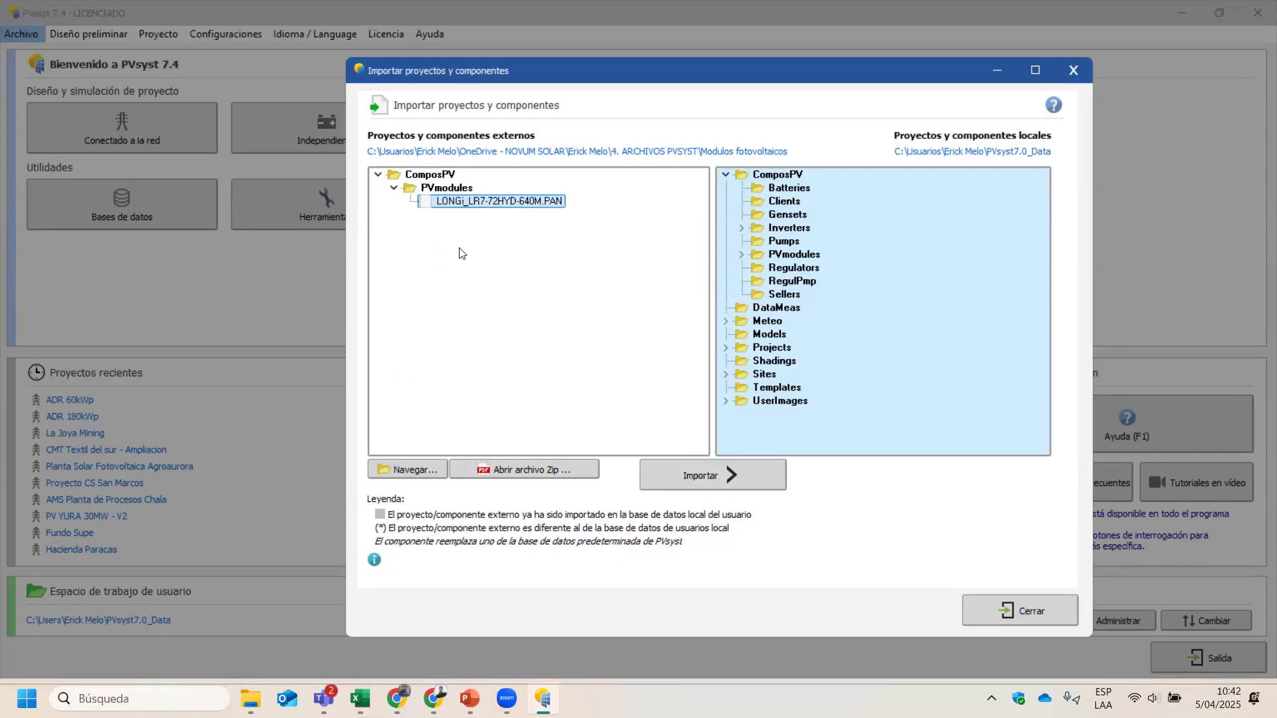
{"action": "left_click", "coordinate": [442, 189]}
{"action": "left_click", "coordinate": [462, 206]}
{"action": "left_click", "coordinate": [474, 186]}
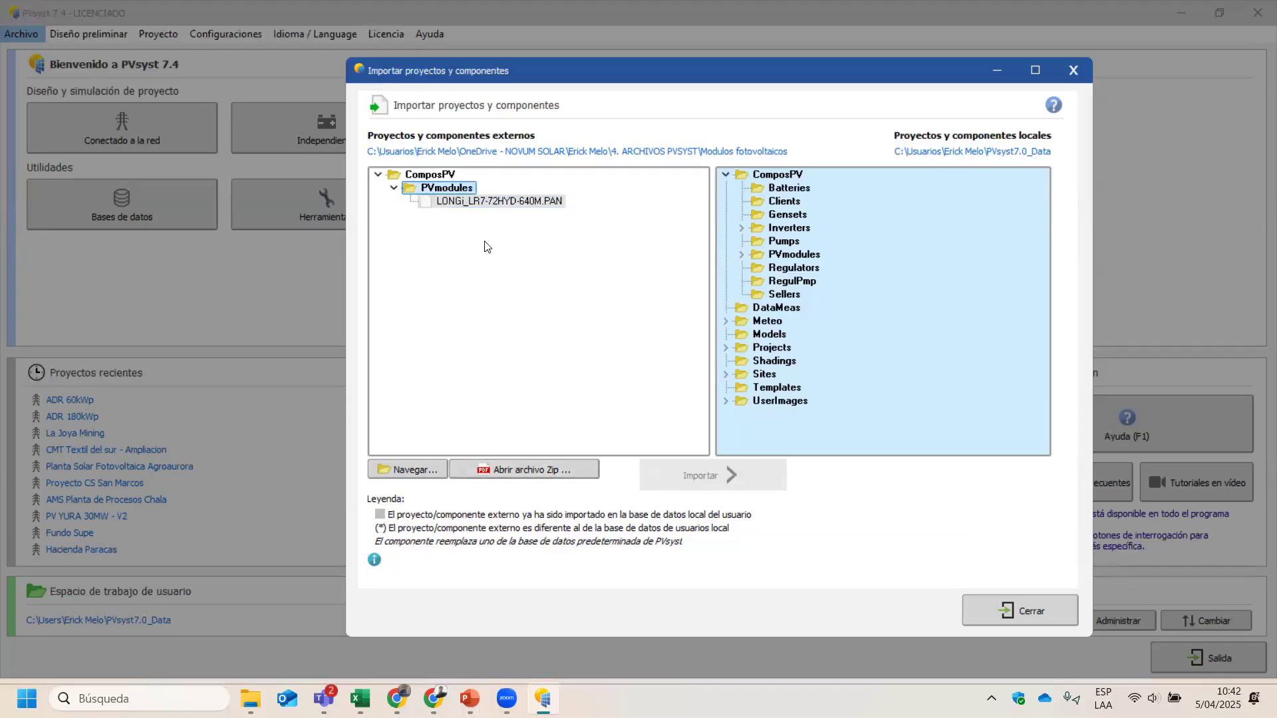
Step: Select the LONGi_LR7-72HYD-640M.PAN module among the external components and reposition the import window to examine the legend
{"action": "left_click", "coordinate": [489, 201]}
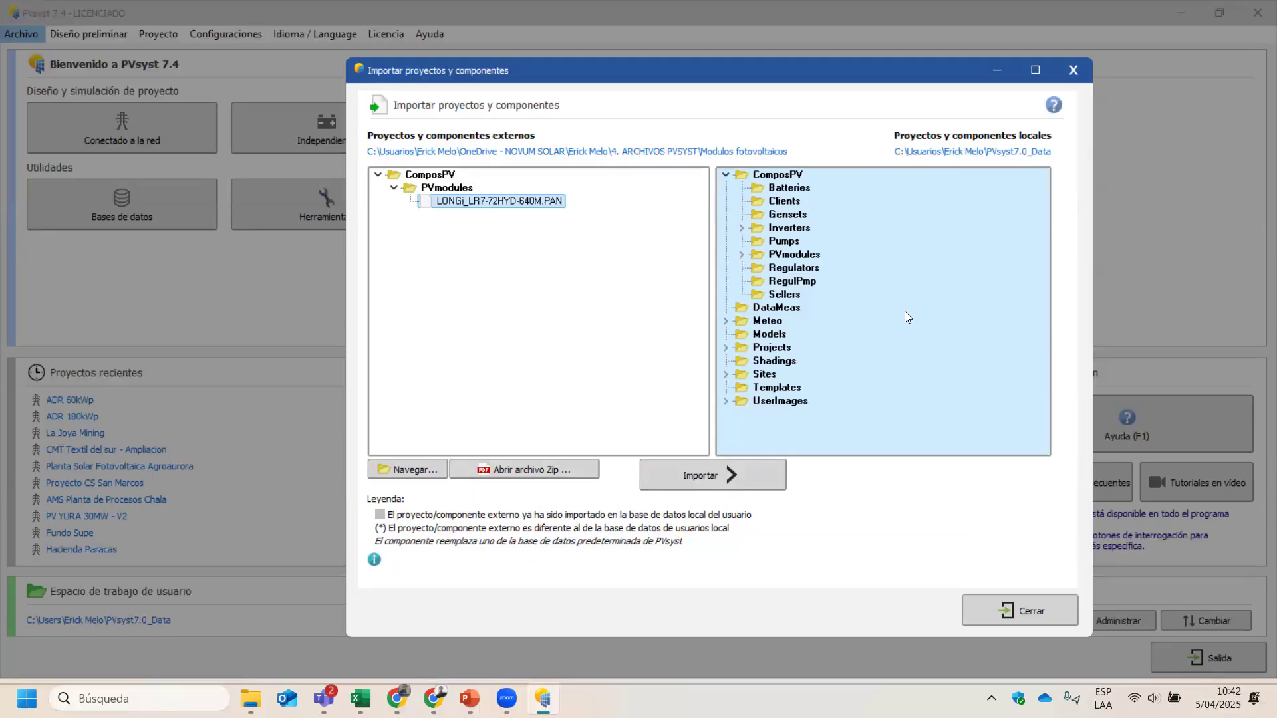
{"action": "left_click", "coordinate": [432, 189]}
{"action": "left_click", "coordinate": [474, 201]}
{"action": "left_click", "coordinate": [429, 189]}
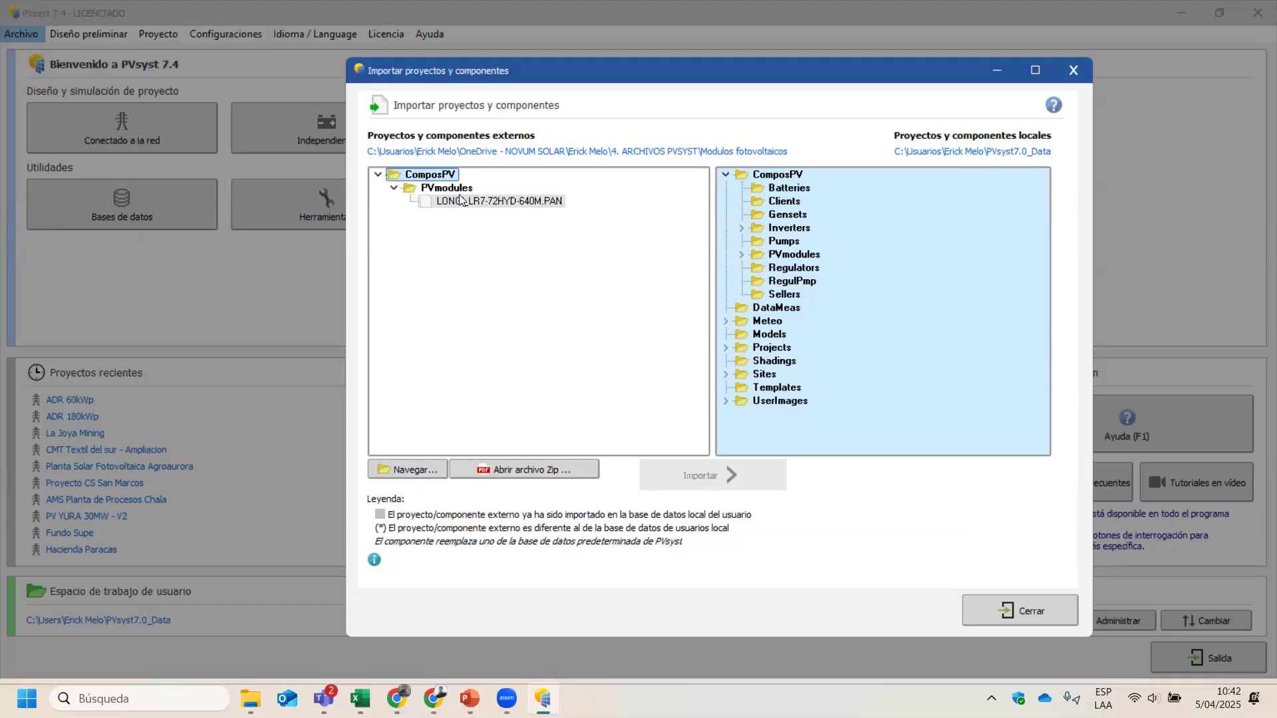
{"action": "left_click", "coordinate": [473, 202]}
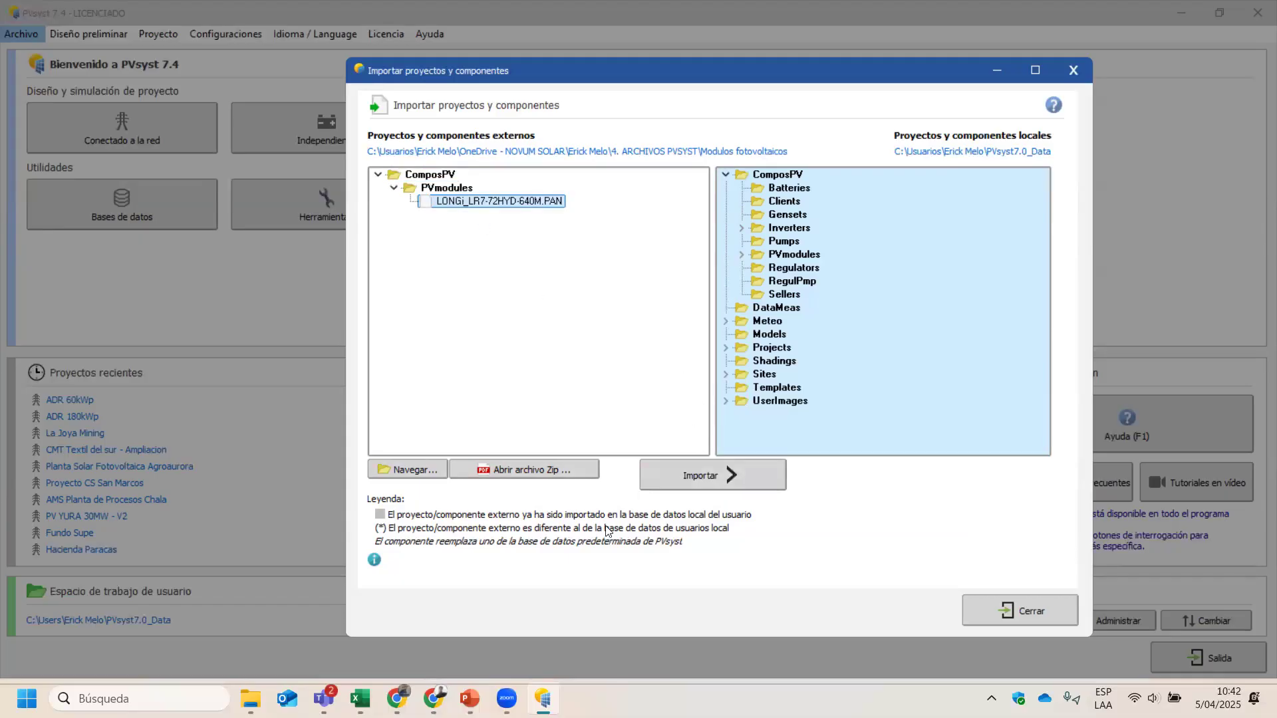
{"action": "left_click_drag", "start_coordinate": [815, 75], "coordinate": [663, 106]}
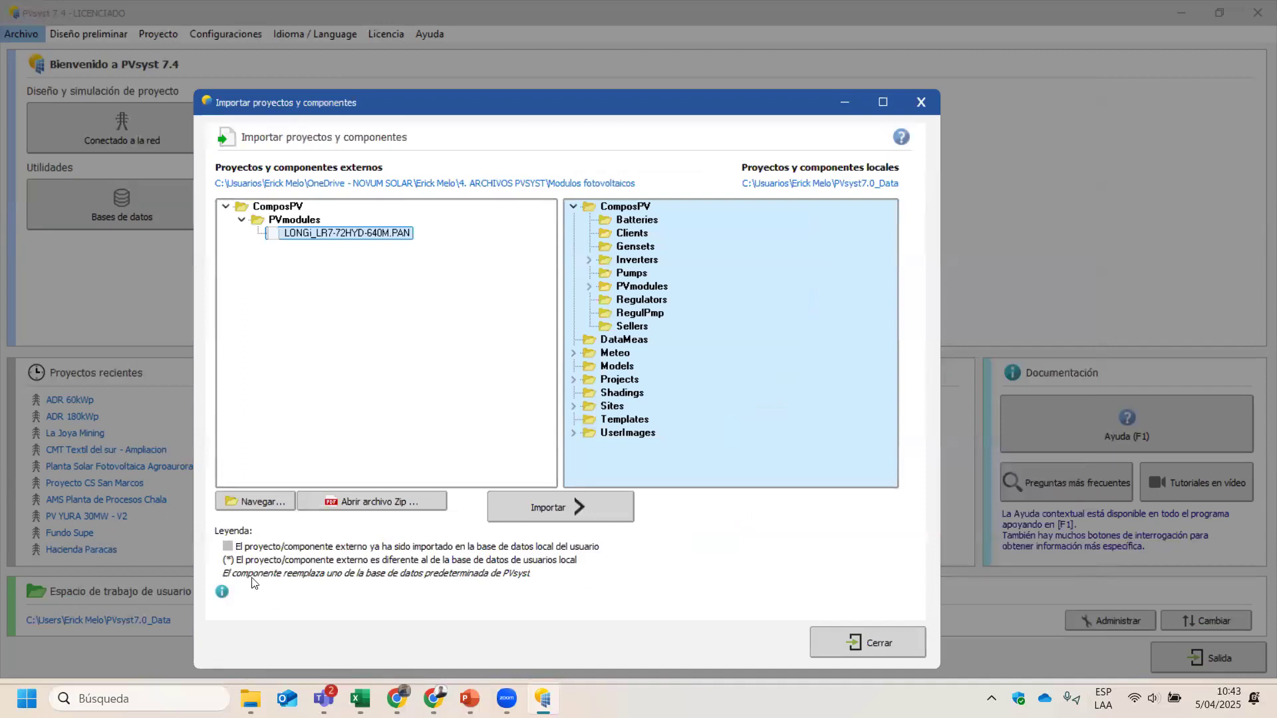
{"action": "left_click_drag", "start_coordinate": [676, 107], "coordinate": [736, 62]}
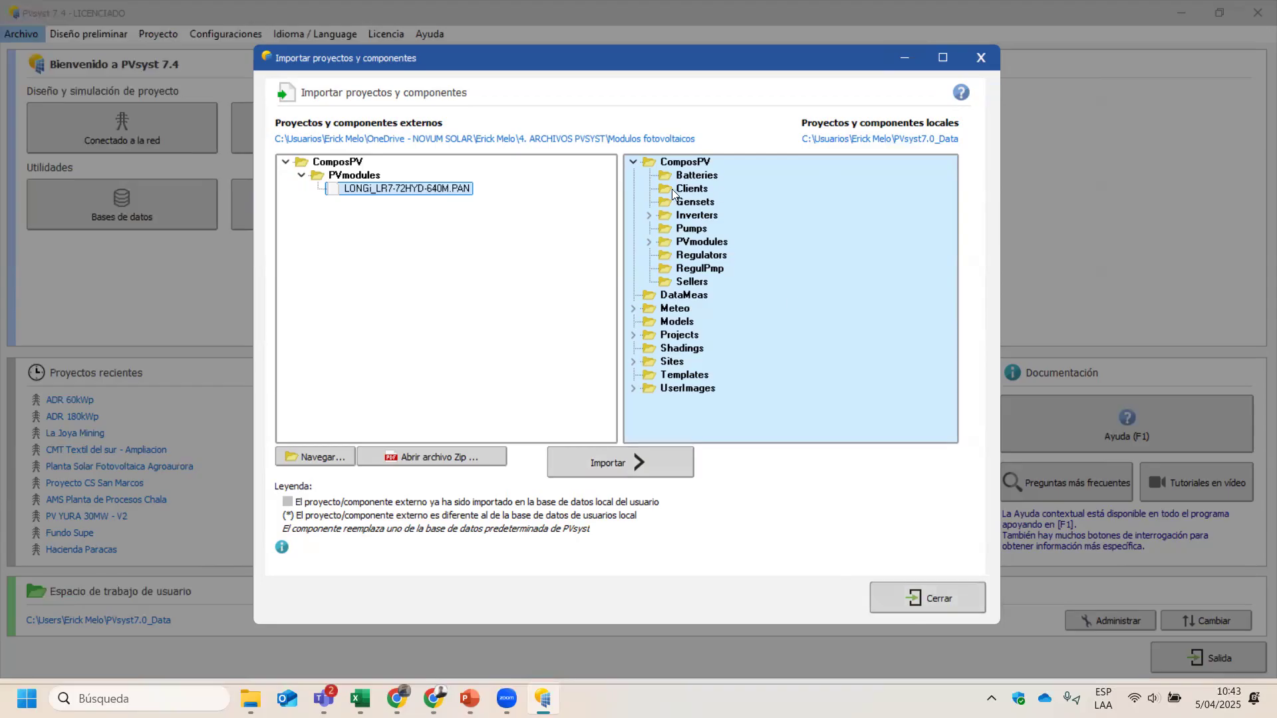
Step: Expand PVmodules and Inverters among the local components and examine the module and inverter files they contain
{"action": "left_click", "coordinate": [648, 241]}
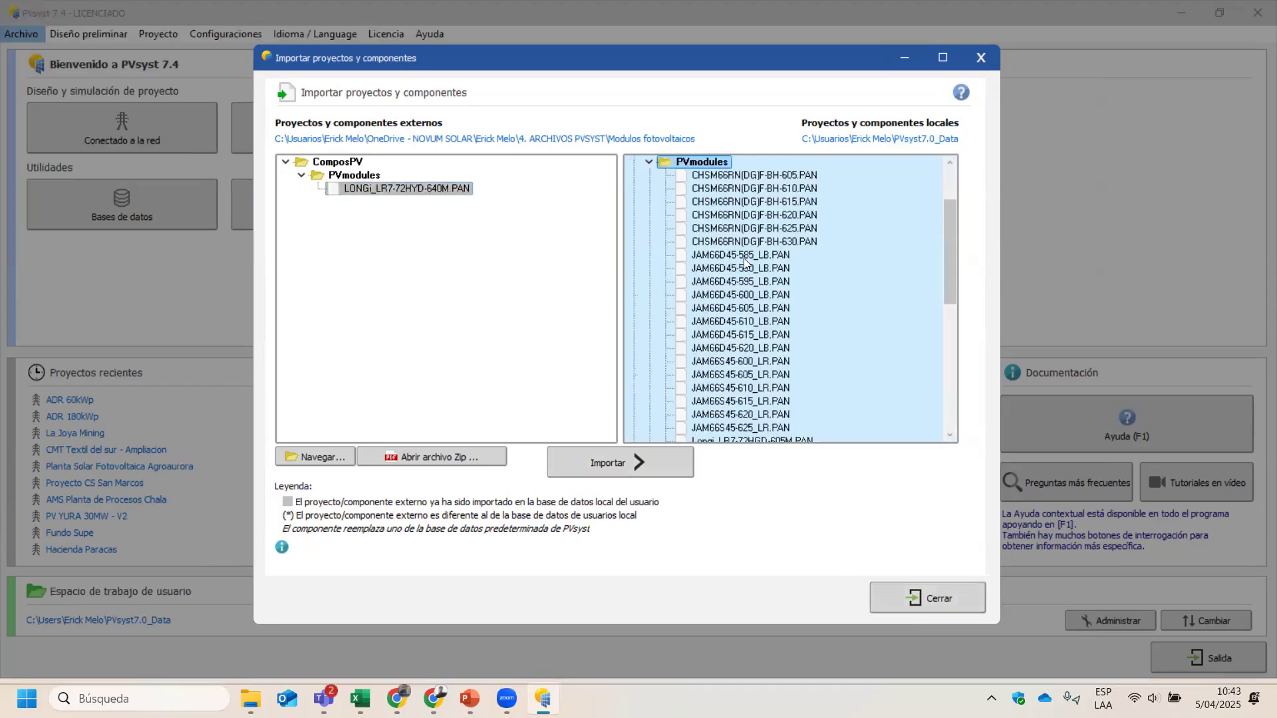
{"action": "scroll", "coordinate": [690, 212], "scroll_direction": "up", "scroll_amount": 2}
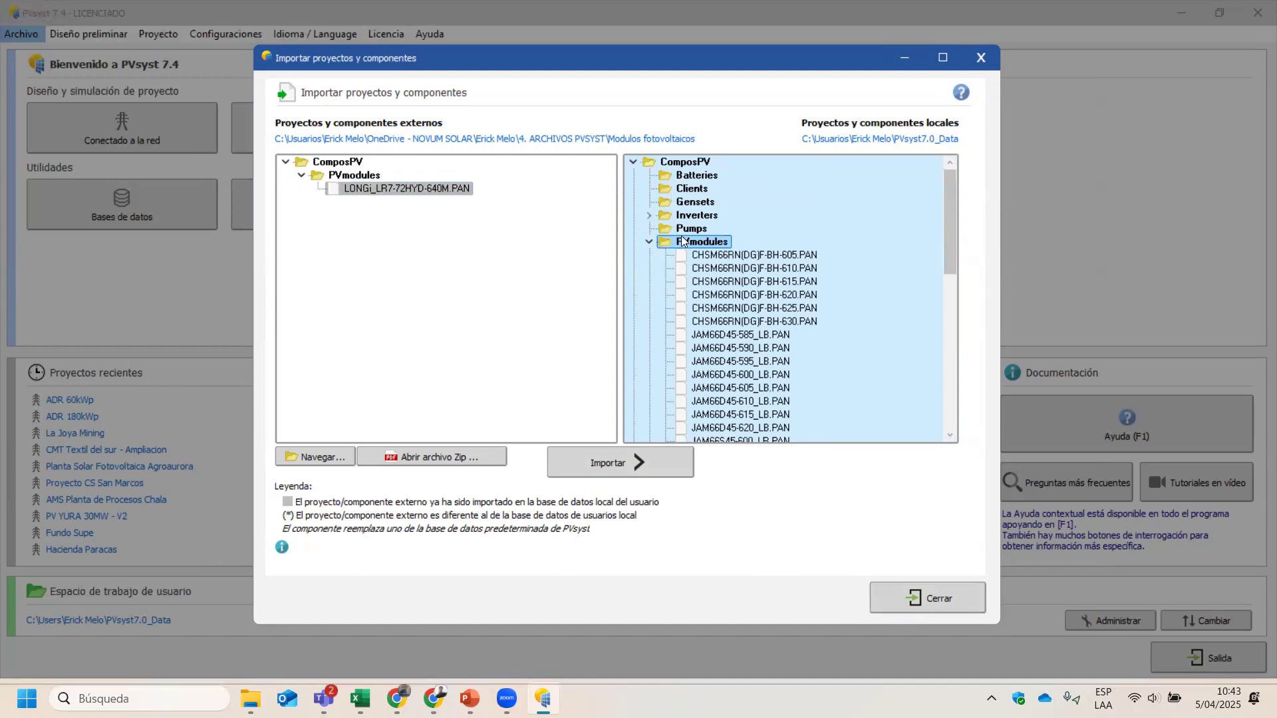
{"action": "left_click", "coordinate": [649, 215]}
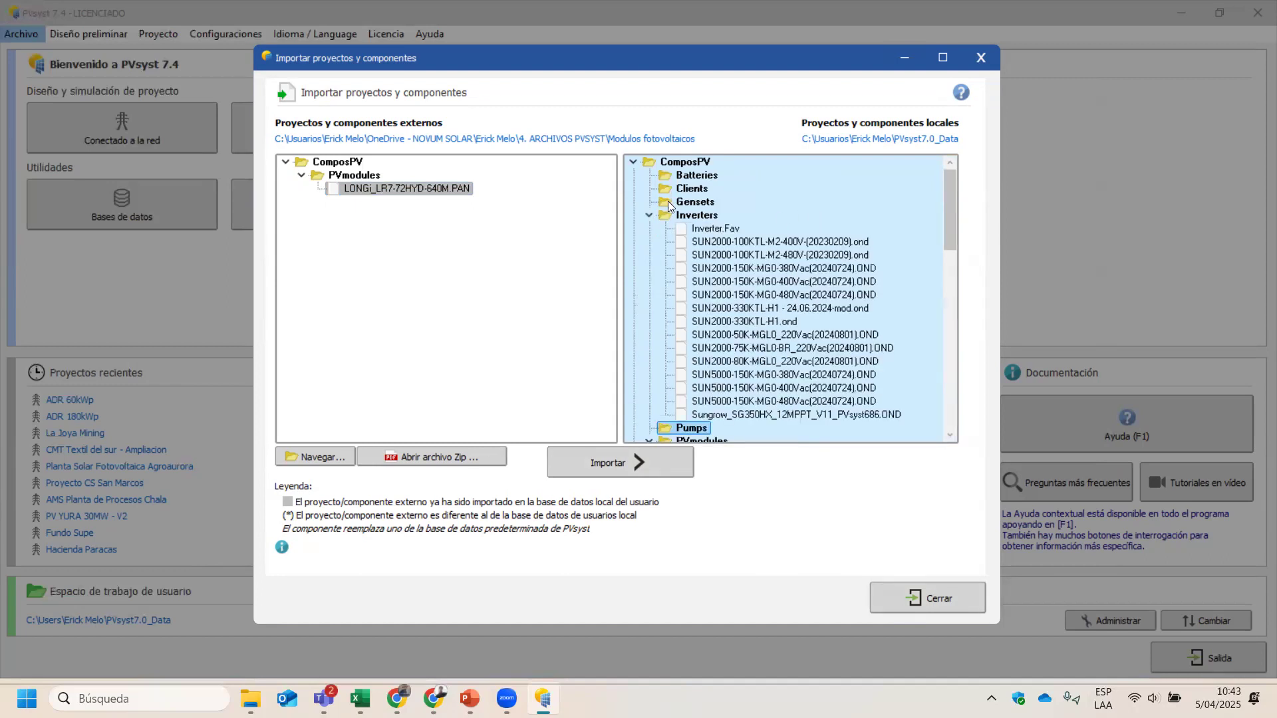
{"action": "left_click_drag", "start_coordinate": [956, 207], "coordinate": [938, 380]}
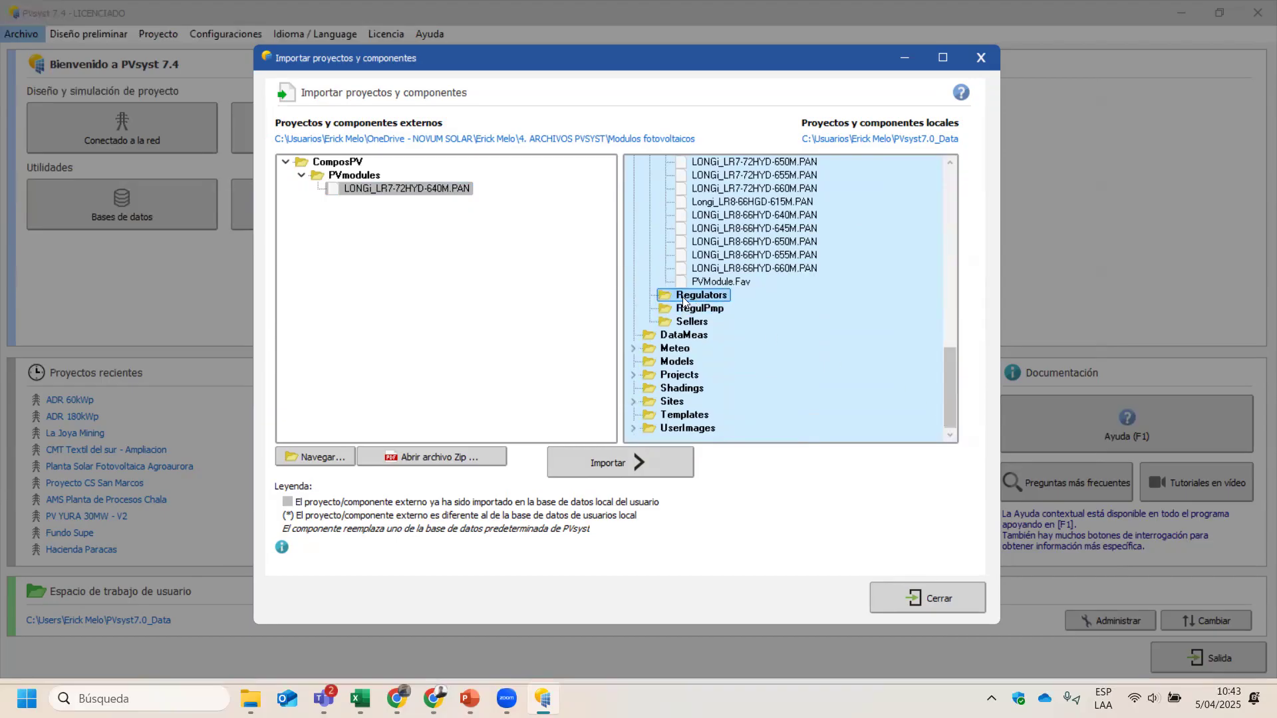
Step: Expand the Meteo folder among the local components and examine its weather files through to the end of the list
{"action": "left_click", "coordinate": [699, 337]}
{"action": "key", "text": "Down"}
{"action": "left_click", "coordinate": [634, 348]}
{"action": "scroll", "coordinate": [783, 319], "scroll_direction": "down", "scroll_amount": 3}
{"action": "scroll", "coordinate": [782, 319], "scroll_direction": "up", "scroll_amount": 4}
{"action": "scroll", "coordinate": [782, 320], "scroll_direction": "down", "scroll_amount": 4}
{"action": "scroll", "coordinate": [783, 319], "scroll_direction": "up", "scroll_amount": 3}
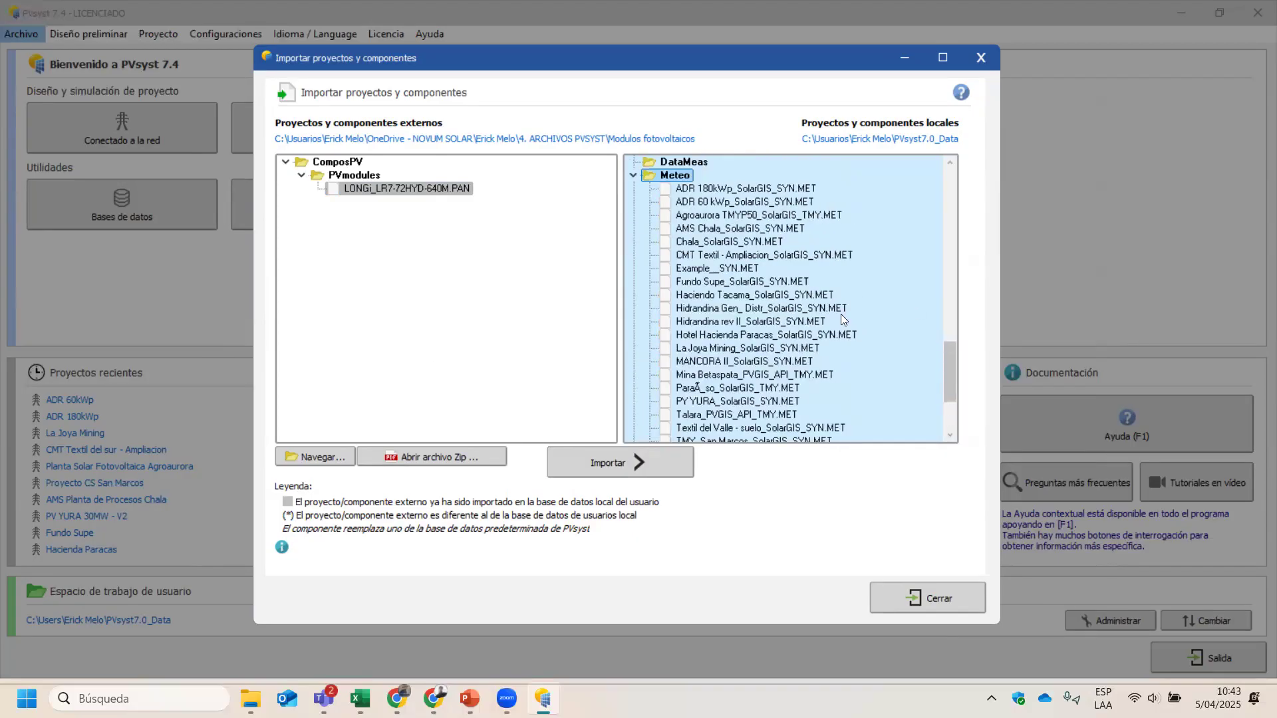
{"action": "left_click_drag", "start_coordinate": [952, 349], "coordinate": [953, 447]}
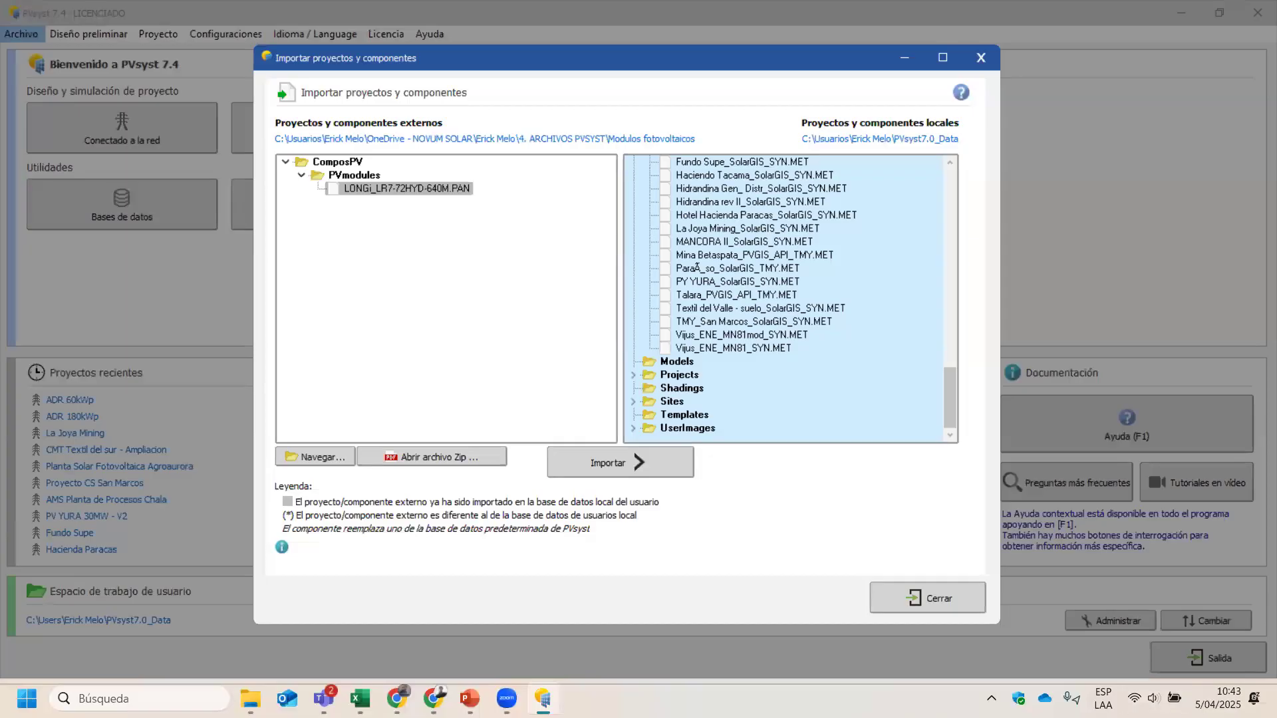
{"action": "left_click", "coordinate": [1157, 85]}
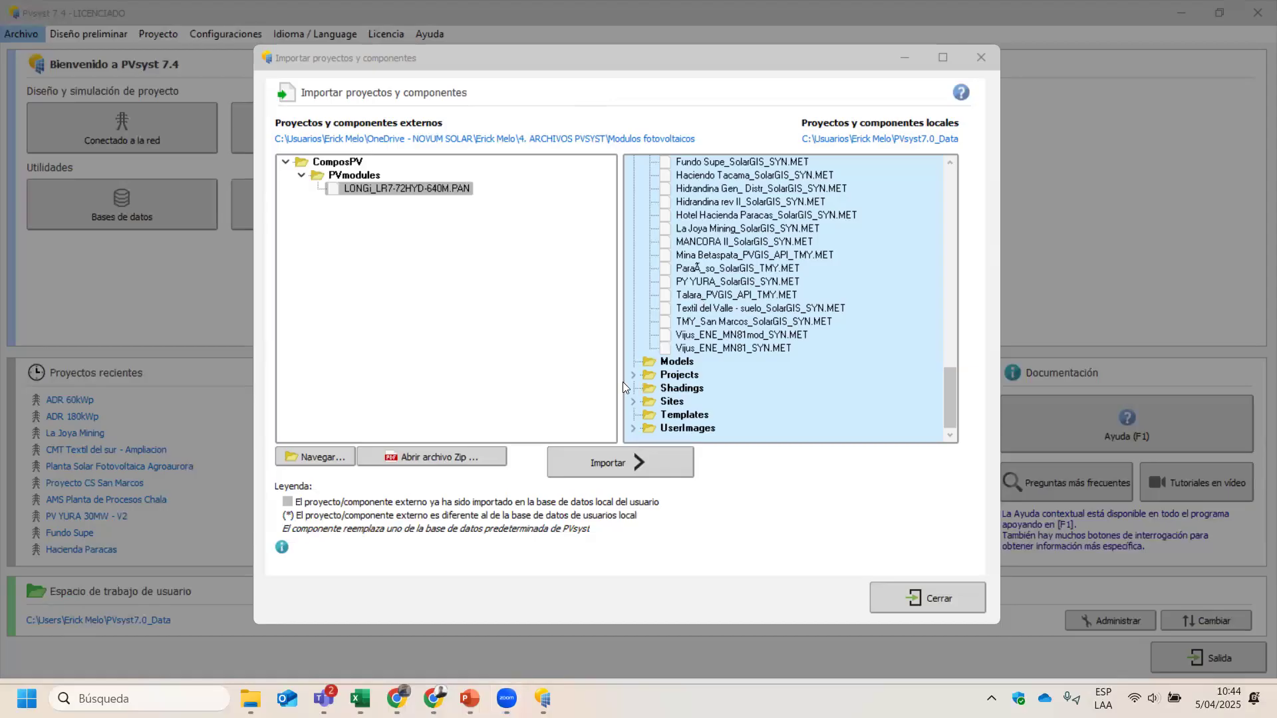
{"action": "left_click", "coordinate": [416, 199]}
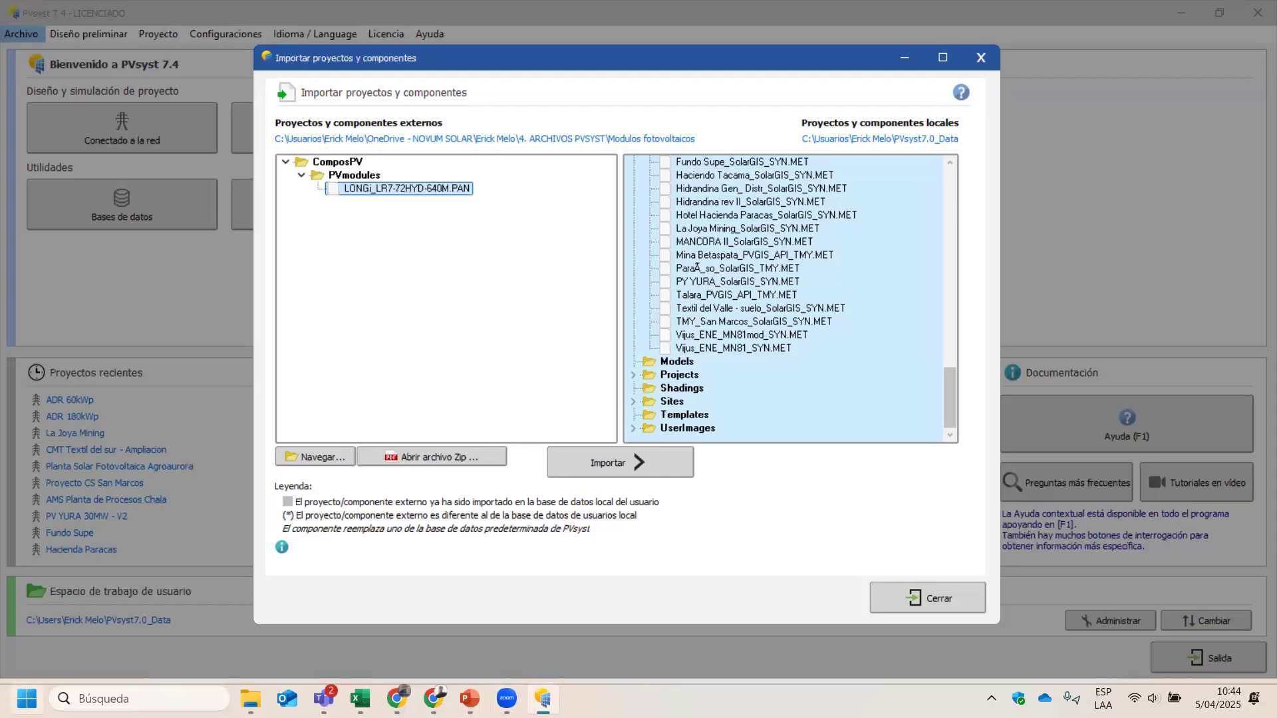
{"action": "left_click", "coordinate": [70, 698]}
{"action": "type", "text": "longi"}
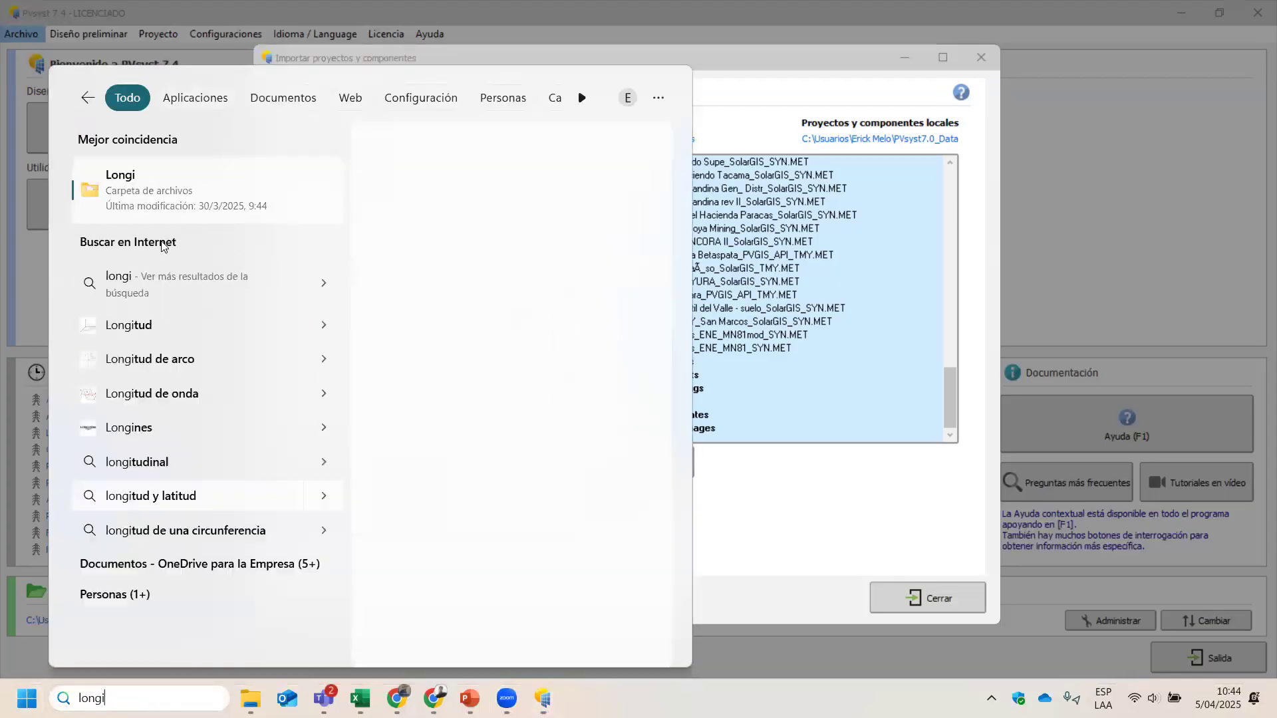
{"action": "left_click", "coordinate": [161, 193]}
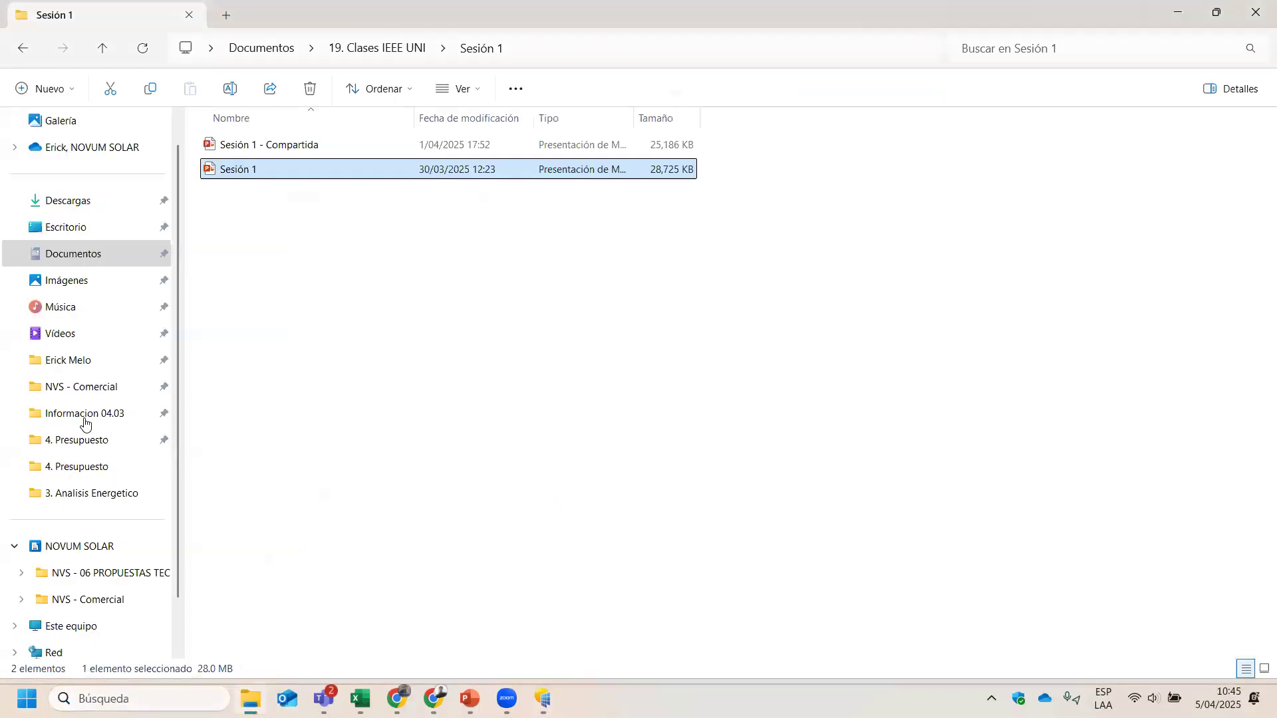
{"action": "right_click", "coordinate": [286, 697]}
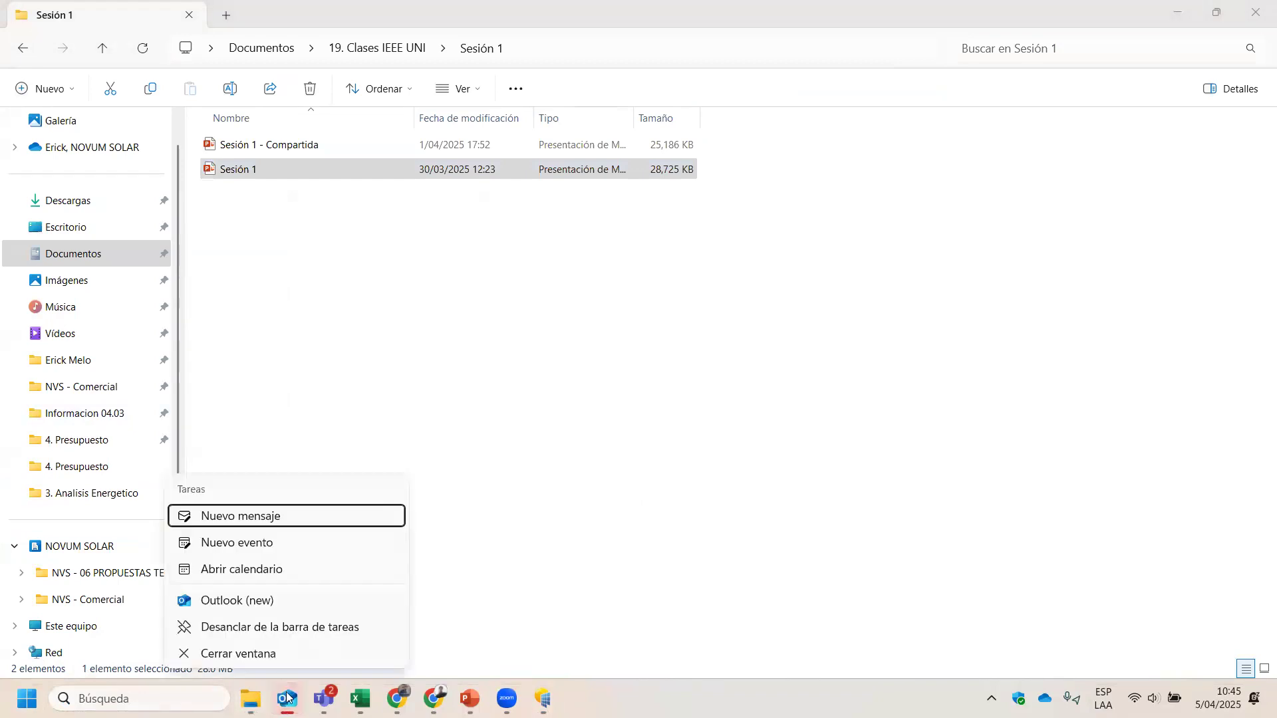
{"action": "left_click", "coordinate": [213, 601]}
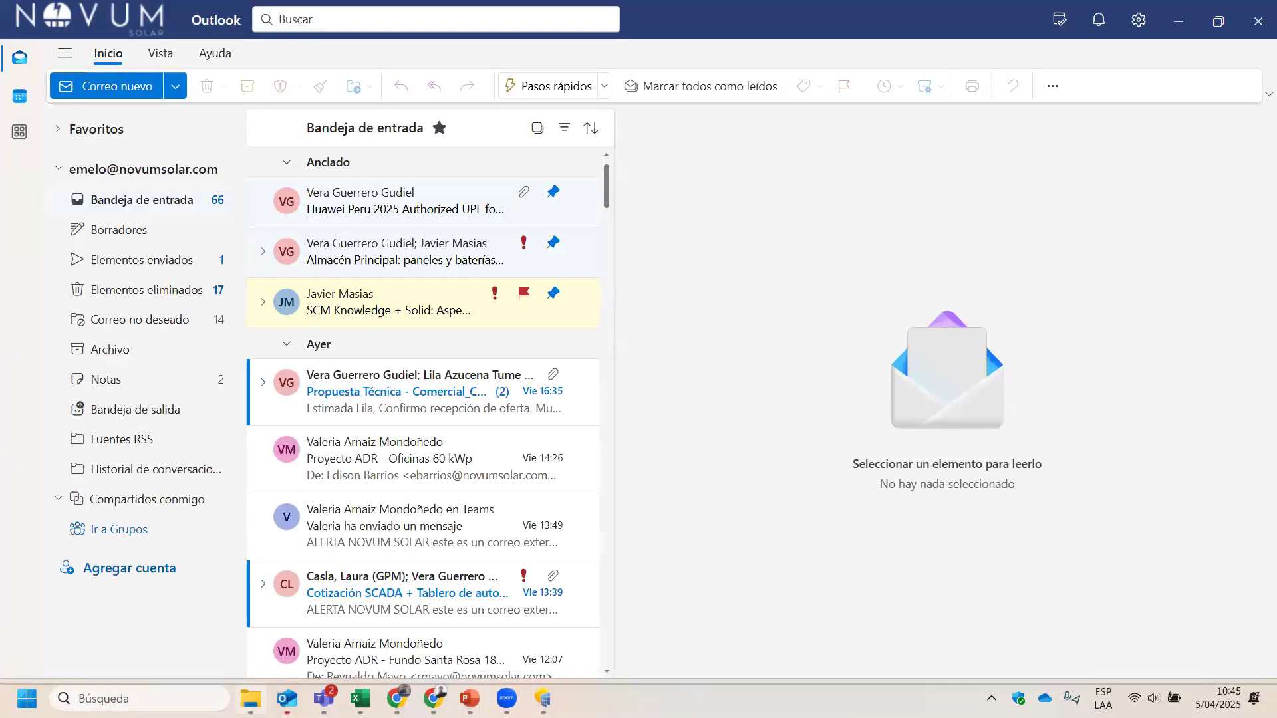
Step: Switch to File Explorer and open the LR8-66HYD 635-675M datasheet PDF from 4. ARCHIVOS PVSYST > Modulos fotovoltaicos
{"action": "left_click", "coordinate": [251, 698]}
{"action": "left_click", "coordinate": [75, 385]}
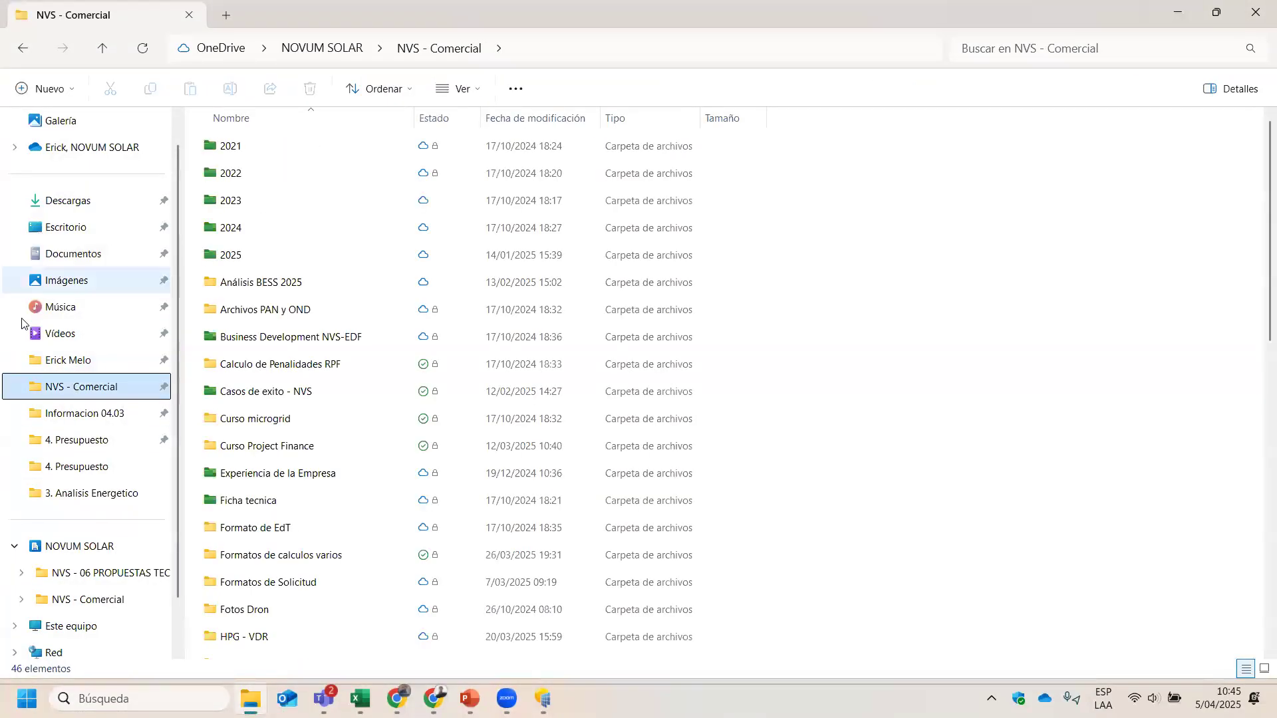
{"action": "left_click", "coordinate": [68, 360]}
{"action": "double_click", "coordinate": [249, 199]}
{"action": "double_click", "coordinate": [248, 172]}
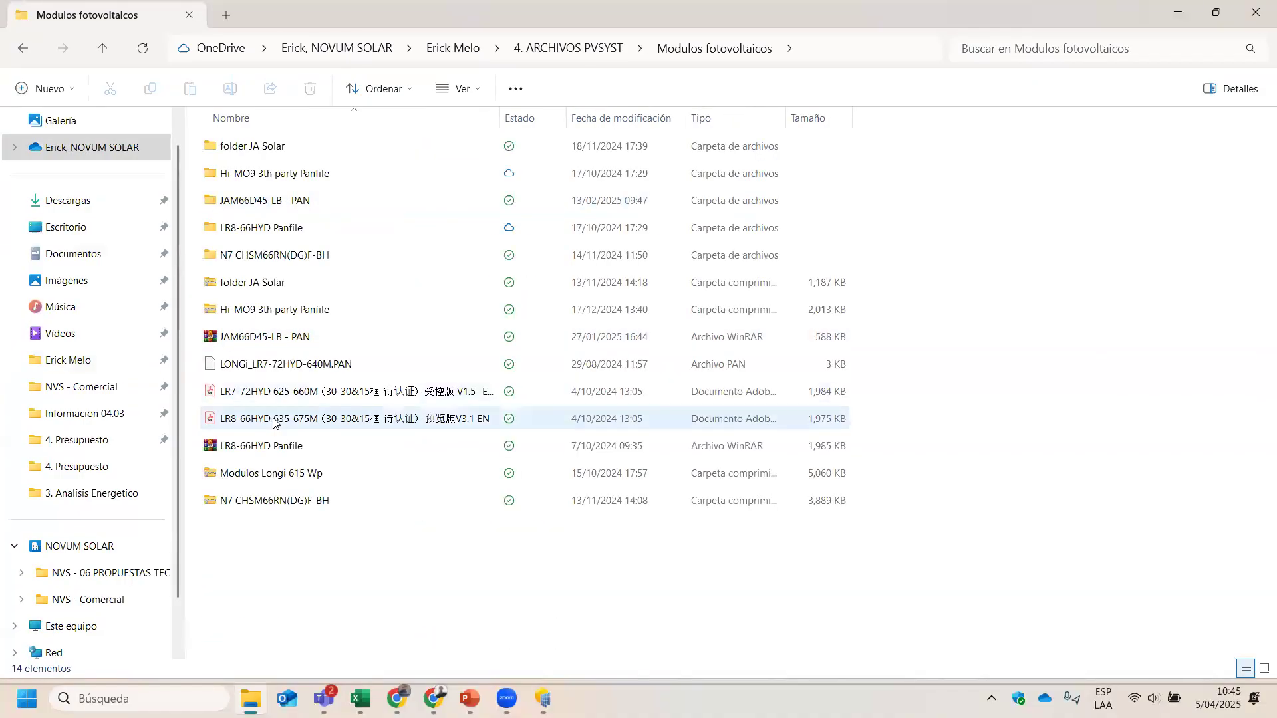
{"action": "left_click", "coordinate": [276, 419]}
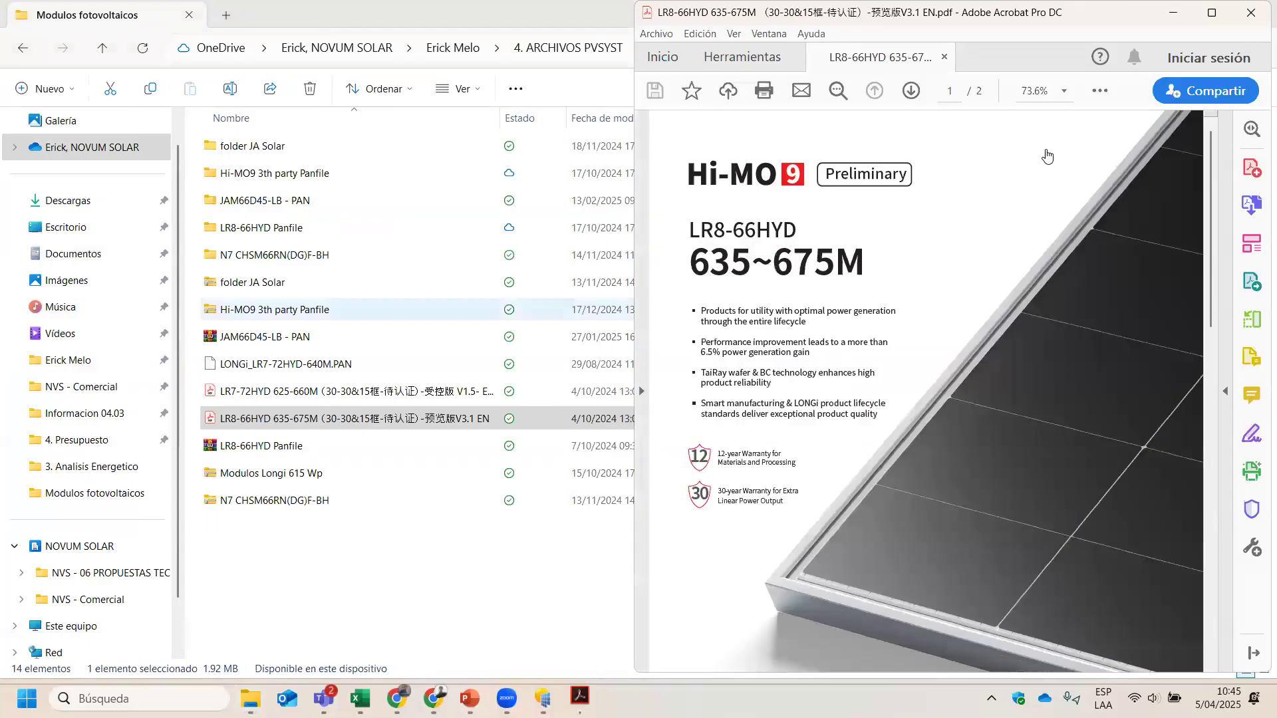
Step: Maximize the datasheet and examine the LR8-66HYD 635~675M model designation on its cover page
{"action": "left_click", "coordinate": [1204, 18]}
{"action": "scroll", "coordinate": [459, 259], "scroll_direction": "up", "scroll_amount": 3}
{"action": "scroll", "coordinate": [441, 240], "scroll_direction": "down", "scroll_amount": 2}
{"action": "scroll", "coordinate": [273, 281], "scroll_direction": "up", "scroll_amount": 1}
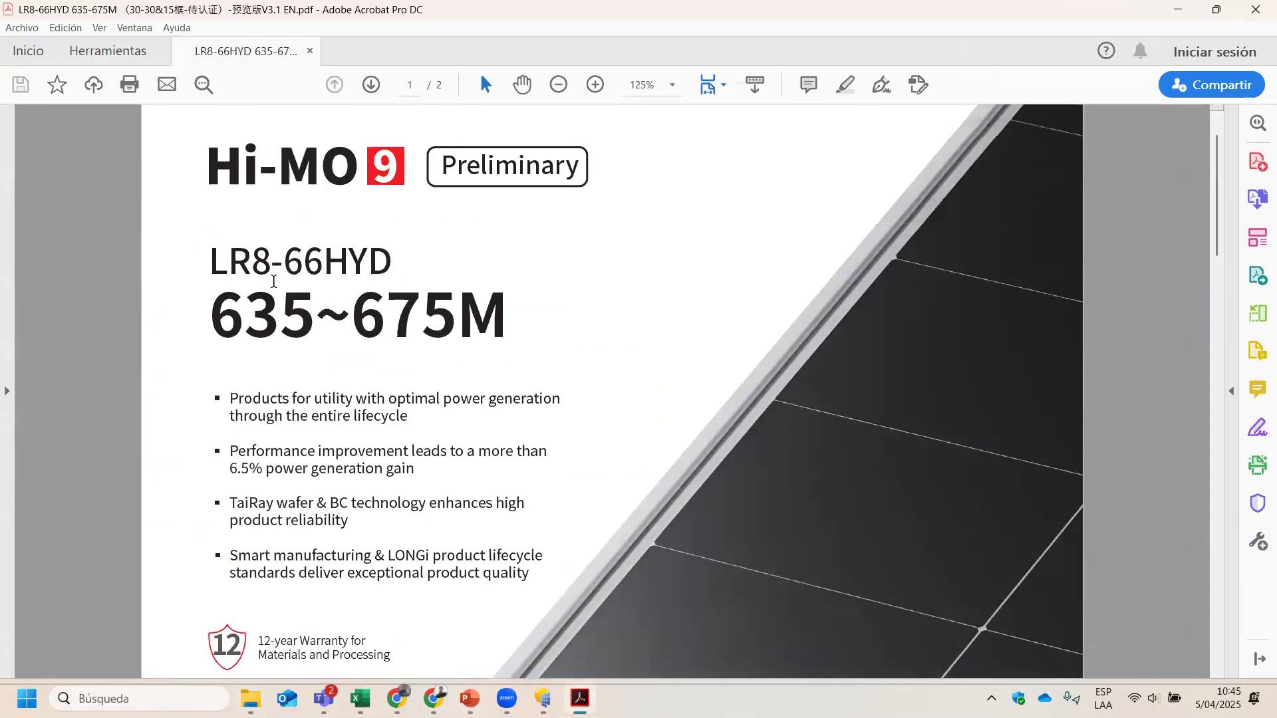
{"action": "left_click_drag", "start_coordinate": [285, 261], "coordinate": [424, 262]}
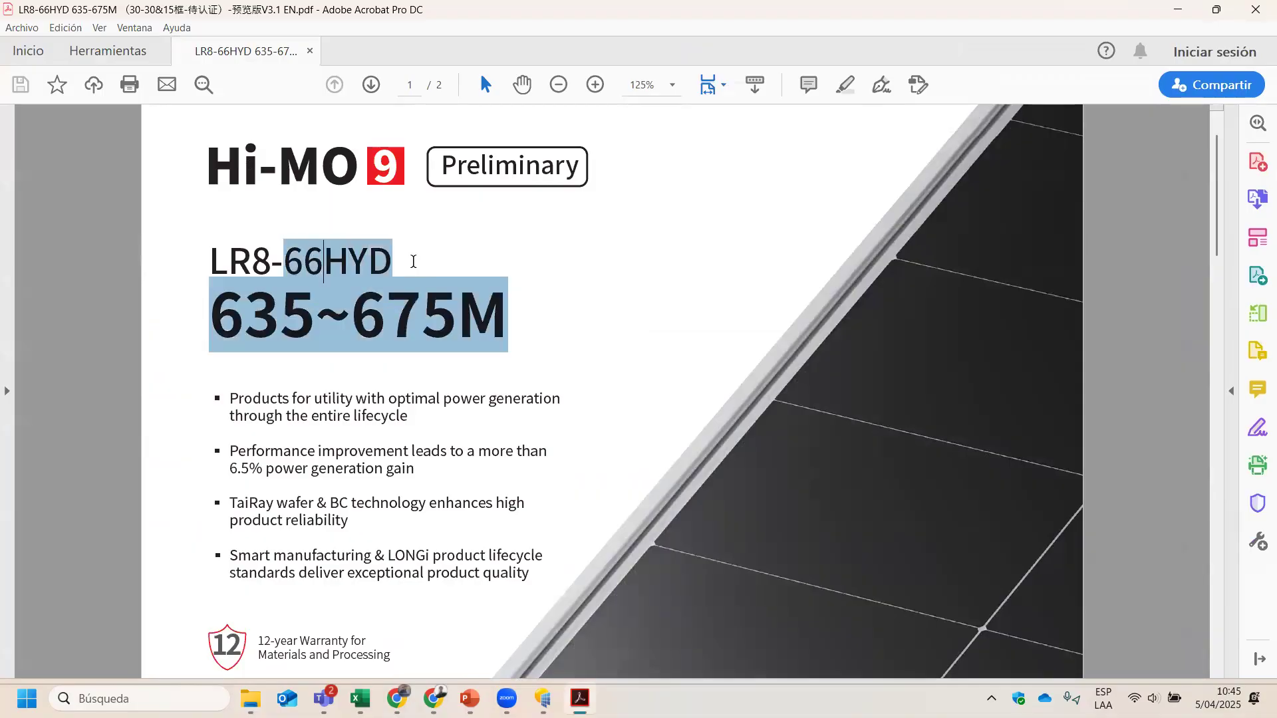
{"action": "left_click", "coordinate": [220, 308]}
{"action": "mouse_move", "coordinate": [221, 308]}
{"action": "left_mouse_down"}
{"action": "mouse_move", "coordinate": [545, 333]}
{"action": "mouse_move", "coordinate": [503, 313]}
{"action": "mouse_move", "coordinate": [229, 313]}
{"action": "left_mouse_up"}
Step: Examine the range of module types in the Electrical Characteristics table on page 2 of the datasheet
{"action": "scroll", "coordinate": [402, 329], "scroll_direction": "down", "scroll_amount": 15}
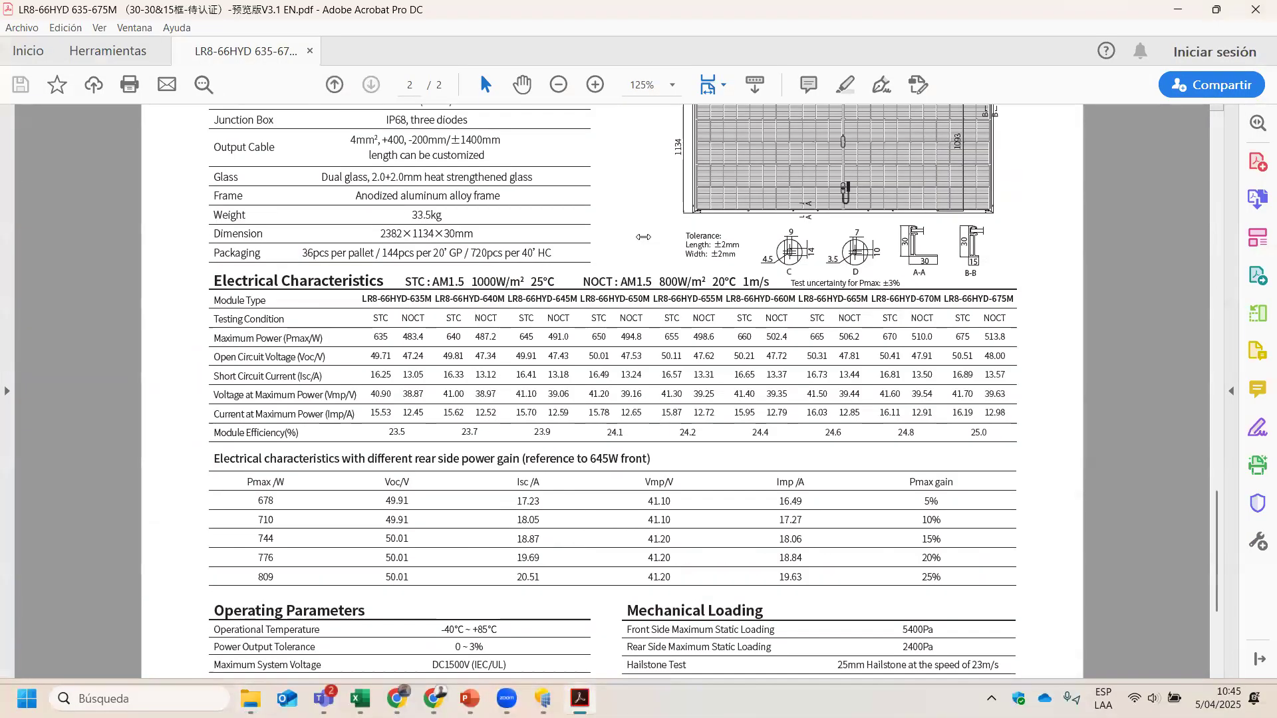
{"action": "scroll", "coordinate": [647, 238], "scroll_direction": "up", "scroll_amount": 1}
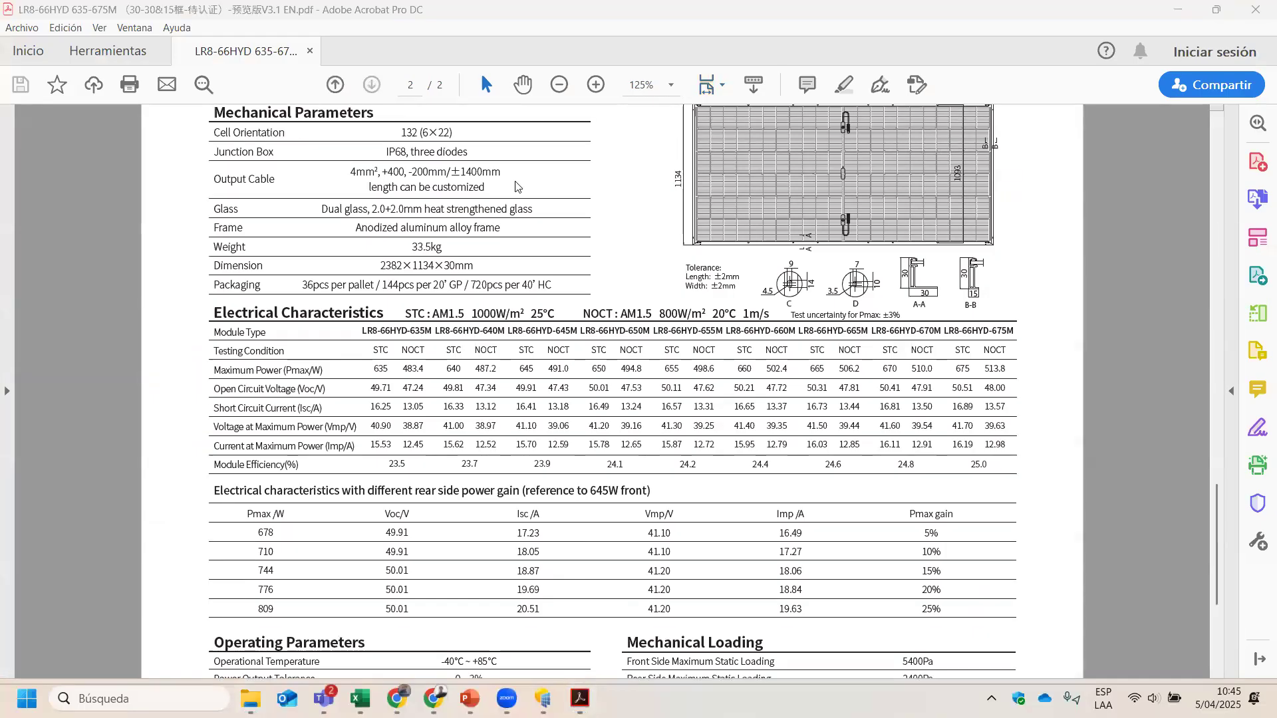
{"action": "left_click_drag", "start_coordinate": [988, 329], "coordinate": [943, 333]}
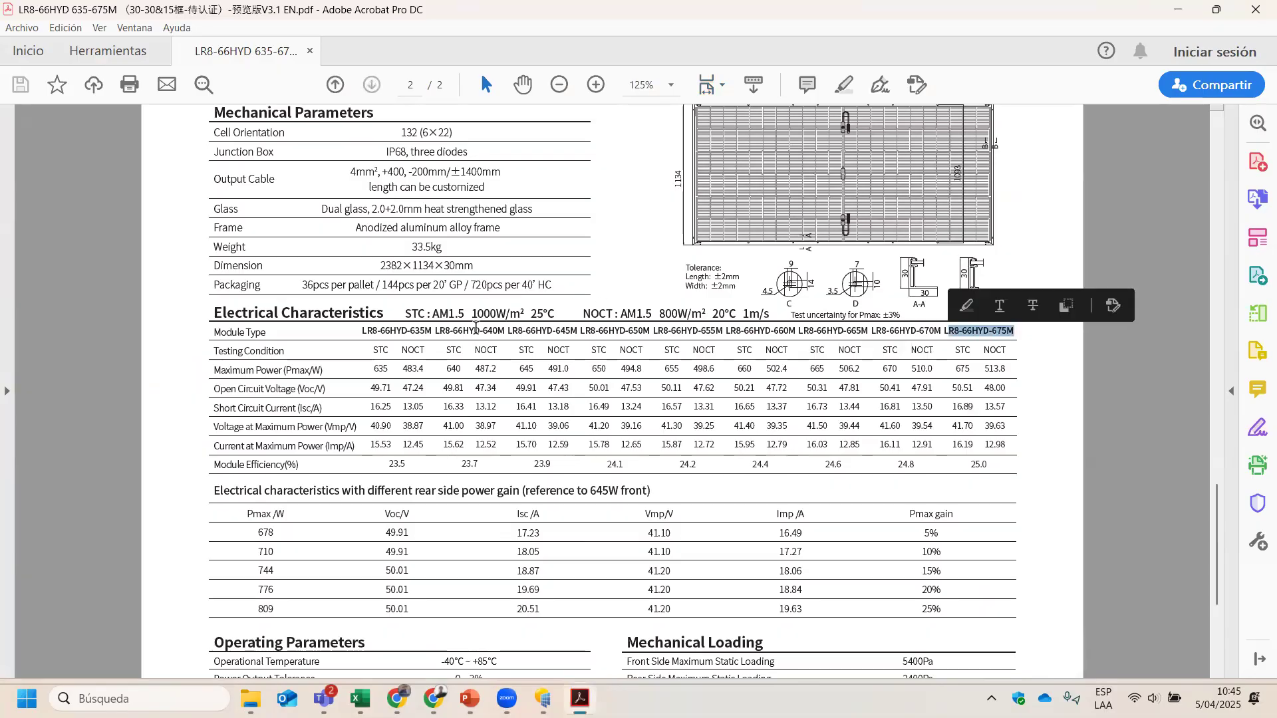
{"action": "left_click", "coordinate": [483, 329]}
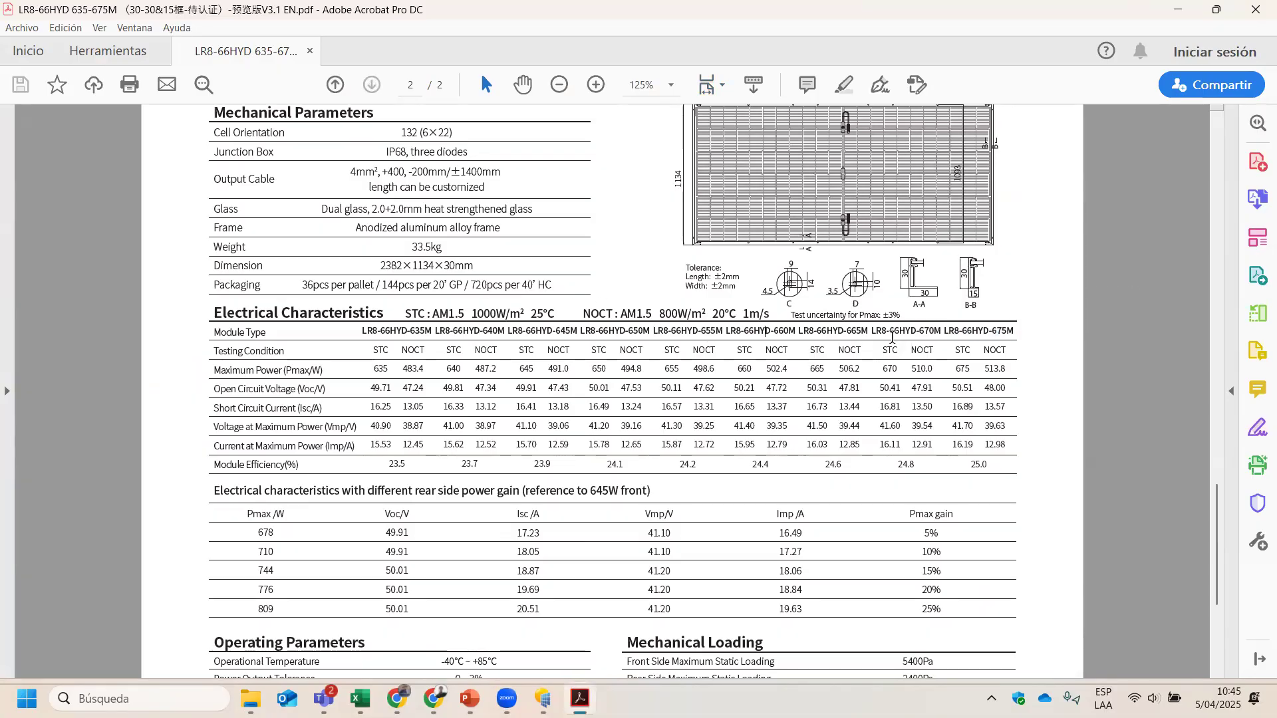
{"action": "scroll", "coordinate": [808, 379], "scroll_direction": "down", "scroll_amount": 1}
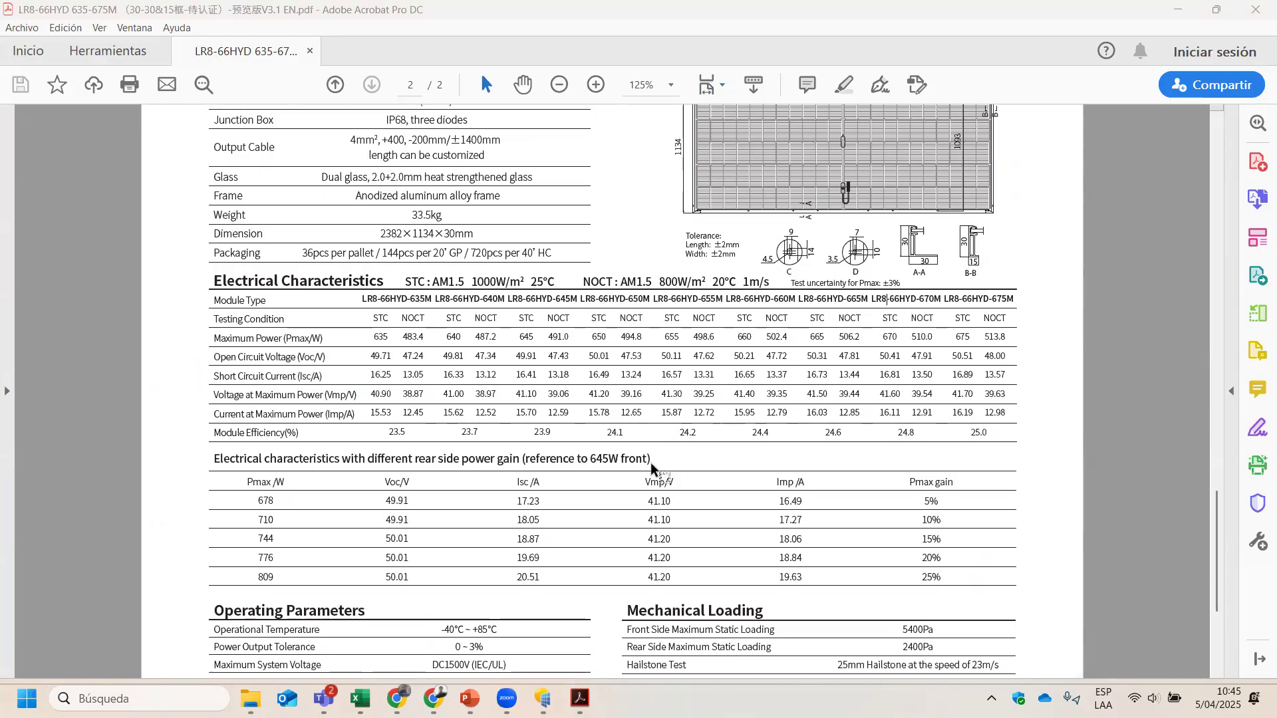
Step: Compare the LR8-66HYD-635M and LR8-66HYD-645M designations in the Module Type row of the datasheet
{"action": "left_click", "coordinate": [414, 297]}
{"action": "mouse_move", "coordinate": [367, 298]}
{"action": "left_mouse_down"}
{"action": "mouse_move", "coordinate": [432, 299]}
{"action": "mouse_move", "coordinate": [392, 299]}
{"action": "left_mouse_up"}
{"action": "left_click", "coordinate": [413, 301]}
{"action": "left_click", "coordinate": [392, 299]}
{"action": "scroll", "coordinate": [525, 319], "scroll_direction": "up", "scroll_amount": 1}
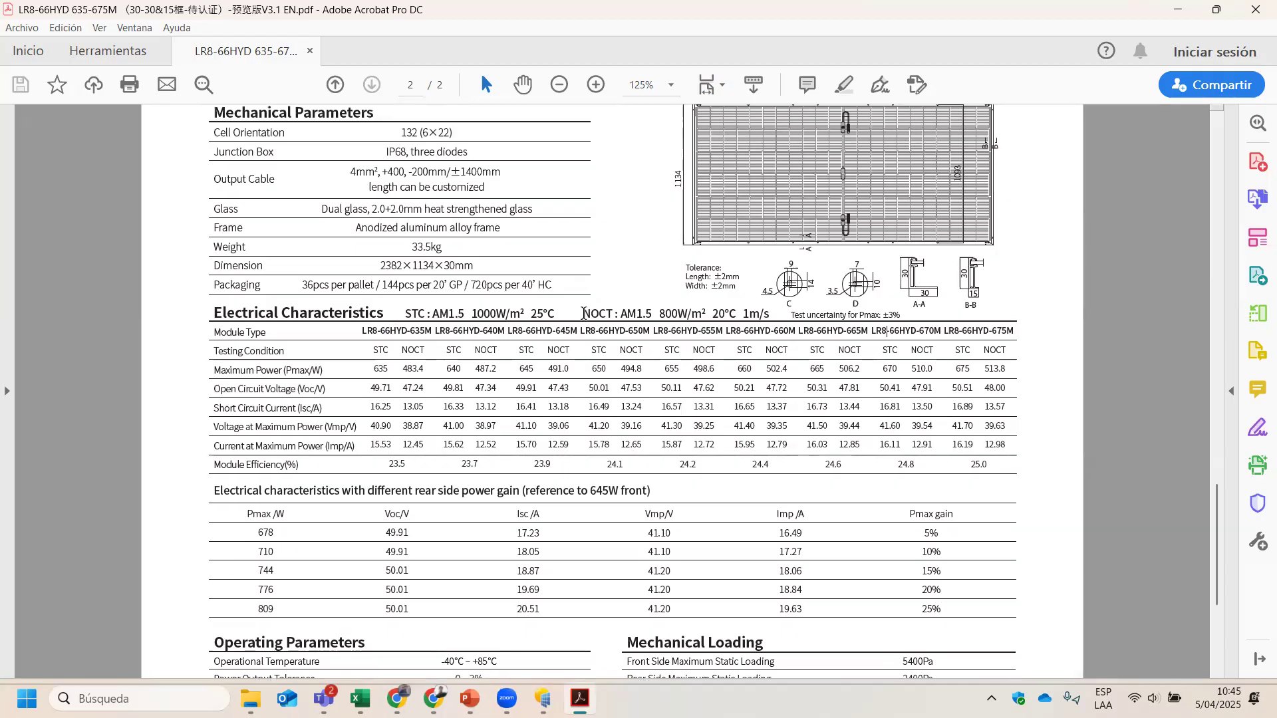
{"action": "scroll", "coordinate": [584, 314], "scroll_direction": "down", "scroll_amount": 1}
{"action": "left_click_drag", "start_coordinate": [380, 299], "coordinate": [396, 301]}
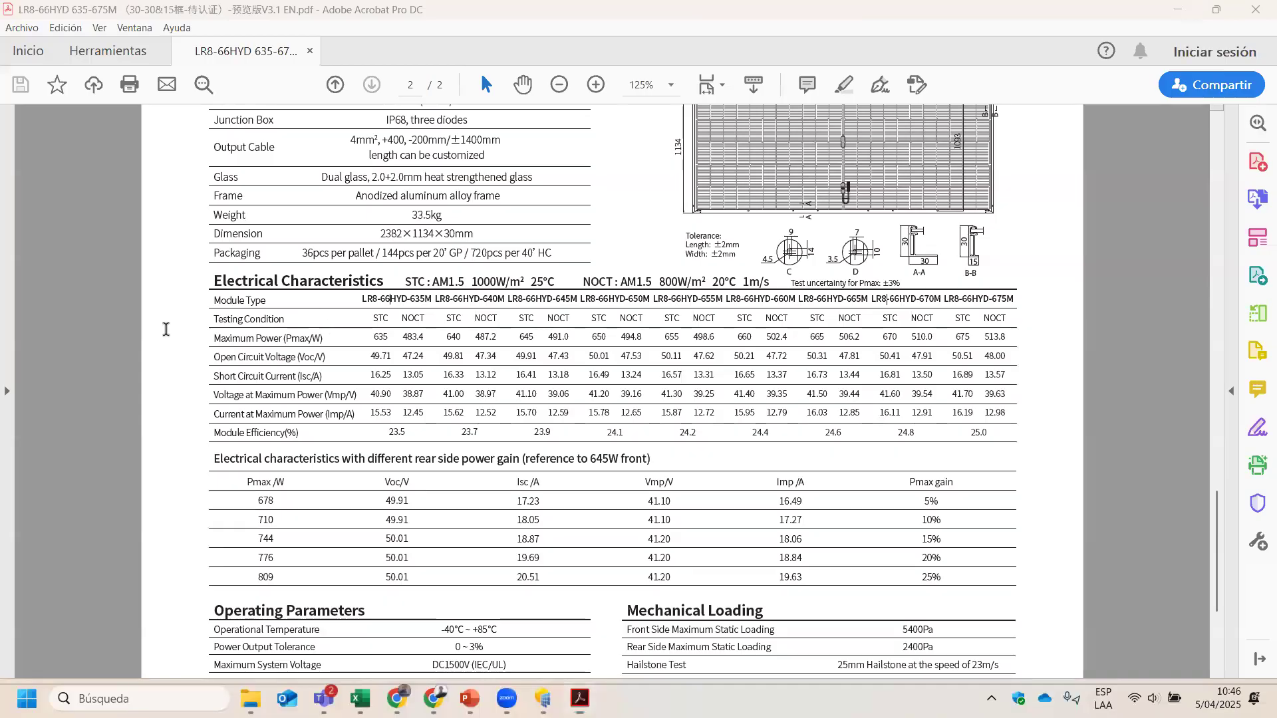
{"action": "left_click_drag", "start_coordinate": [507, 295], "coordinate": [580, 302]}
{"action": "left_click", "coordinate": [573, 300]}
{"action": "left_click", "coordinate": [577, 302]}
Step: Return to PVsyst and close the project and component import window
{"action": "key", "text": "alt+Tab"}
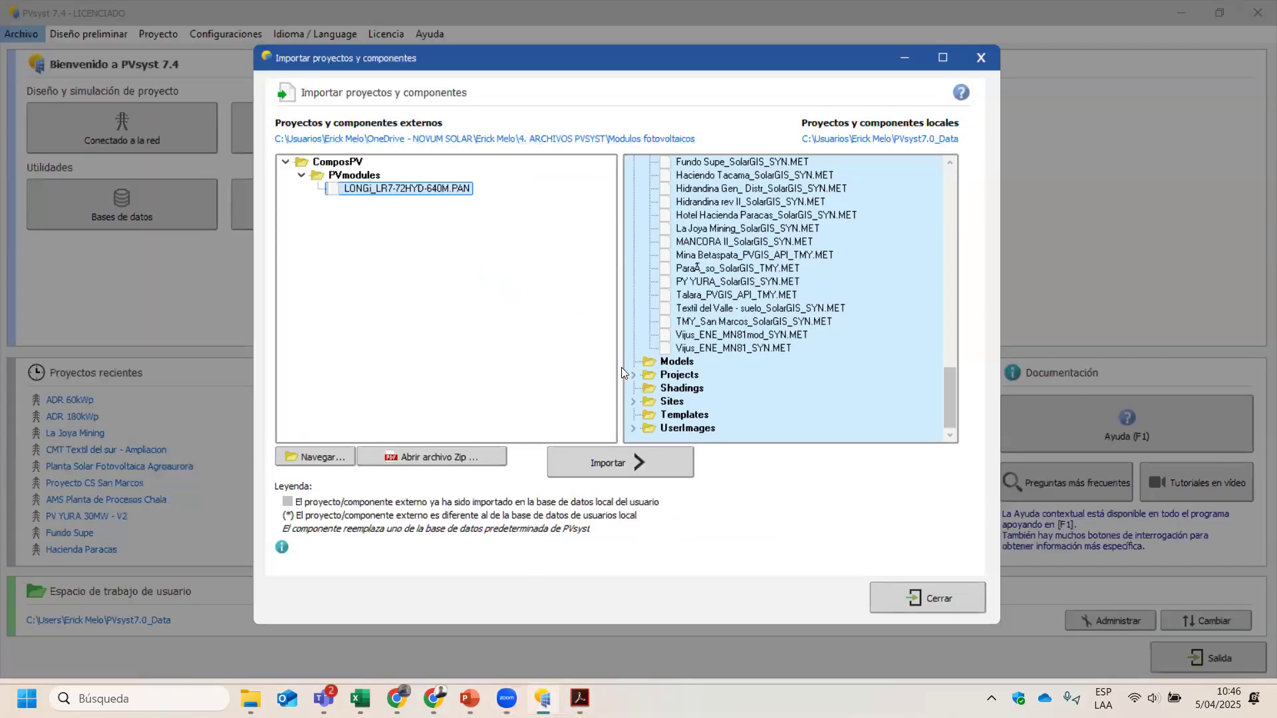
{"action": "left_click", "coordinate": [981, 58]}
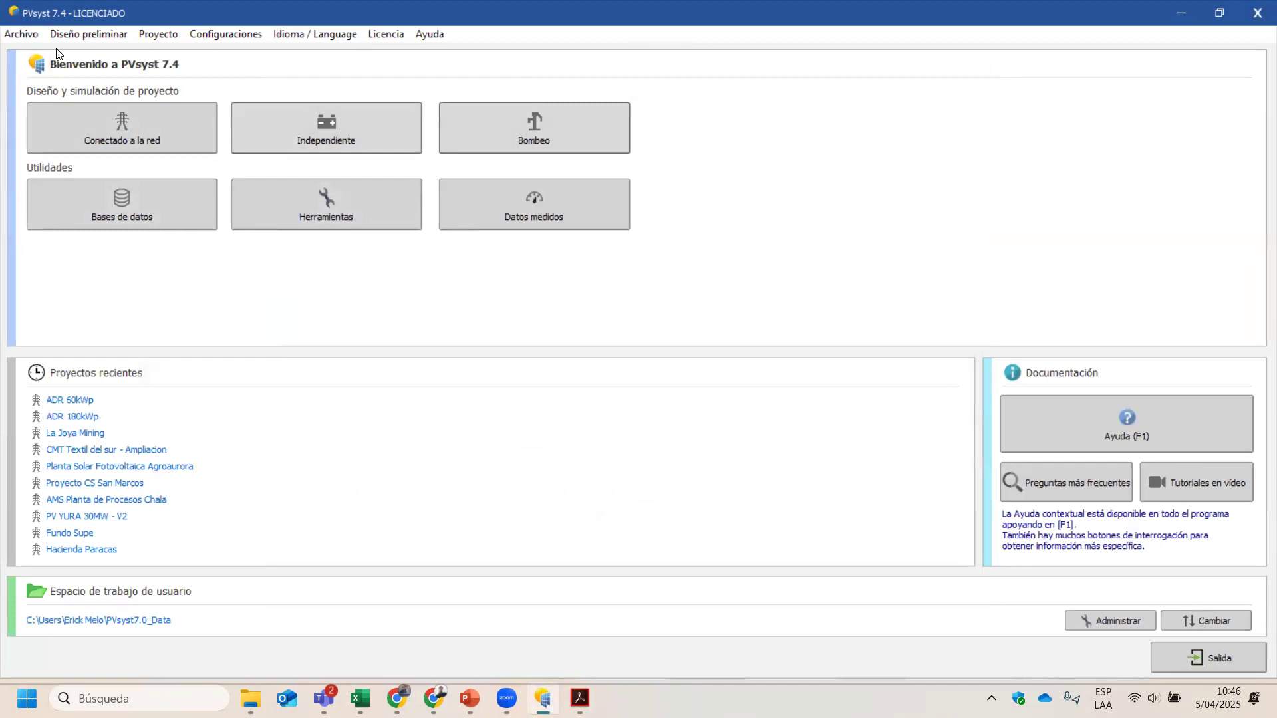
Step: Open the component export, browse the Documents folder and the personal work folder as destinations, and close the folder window
{"action": "left_click", "coordinate": [21, 34]}
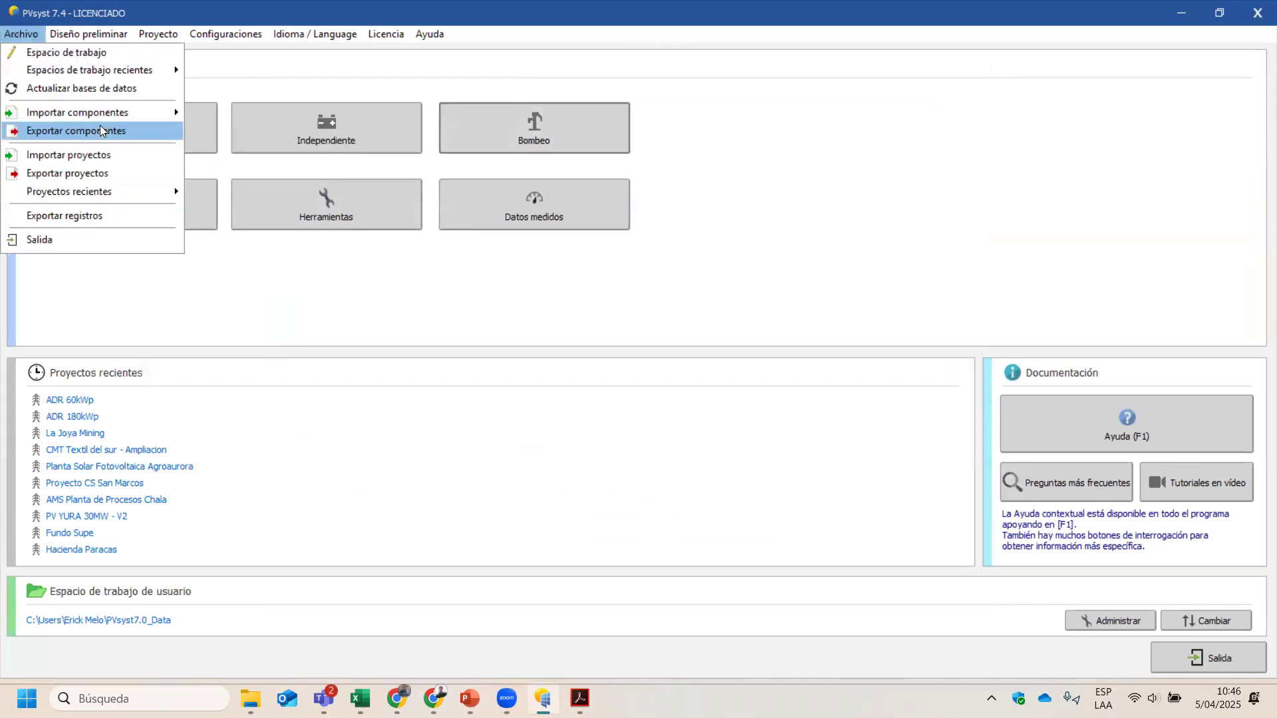
{"action": "left_click", "coordinate": [101, 130]}
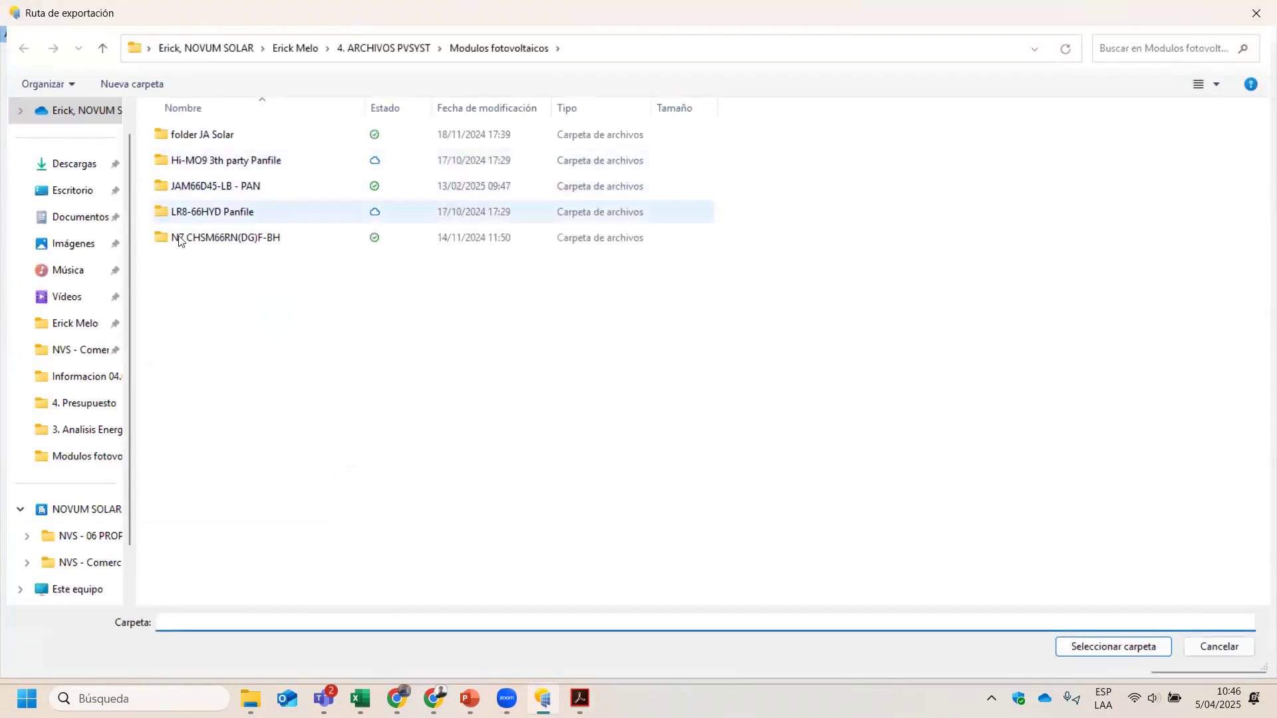
{"action": "left_click", "coordinate": [64, 229]}
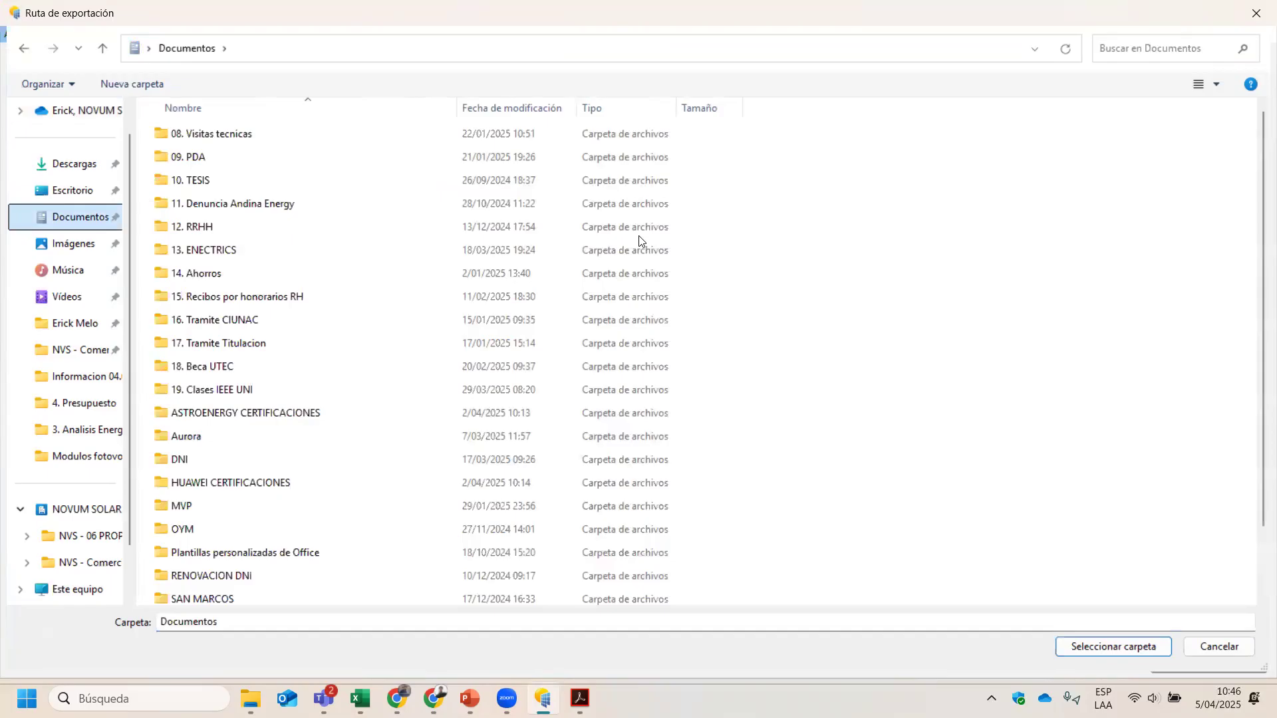
{"action": "left_click", "coordinate": [73, 323]}
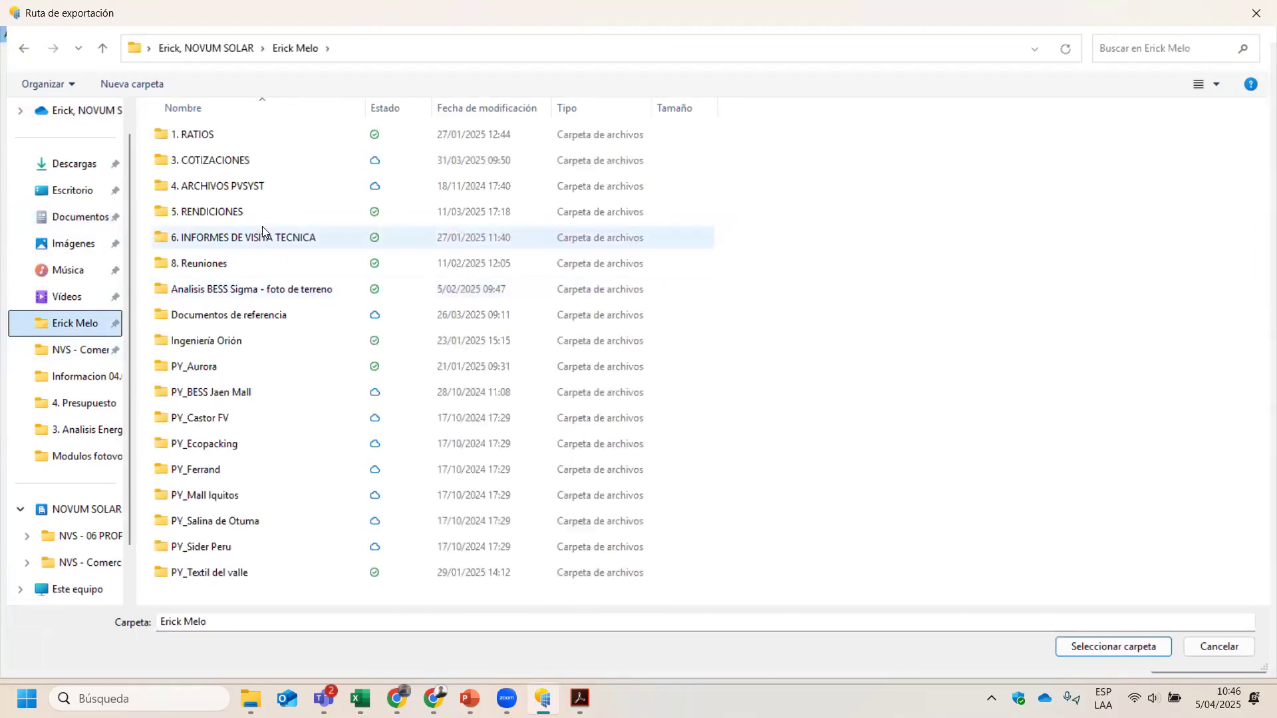
{"action": "left_click", "coordinate": [1256, 12]}
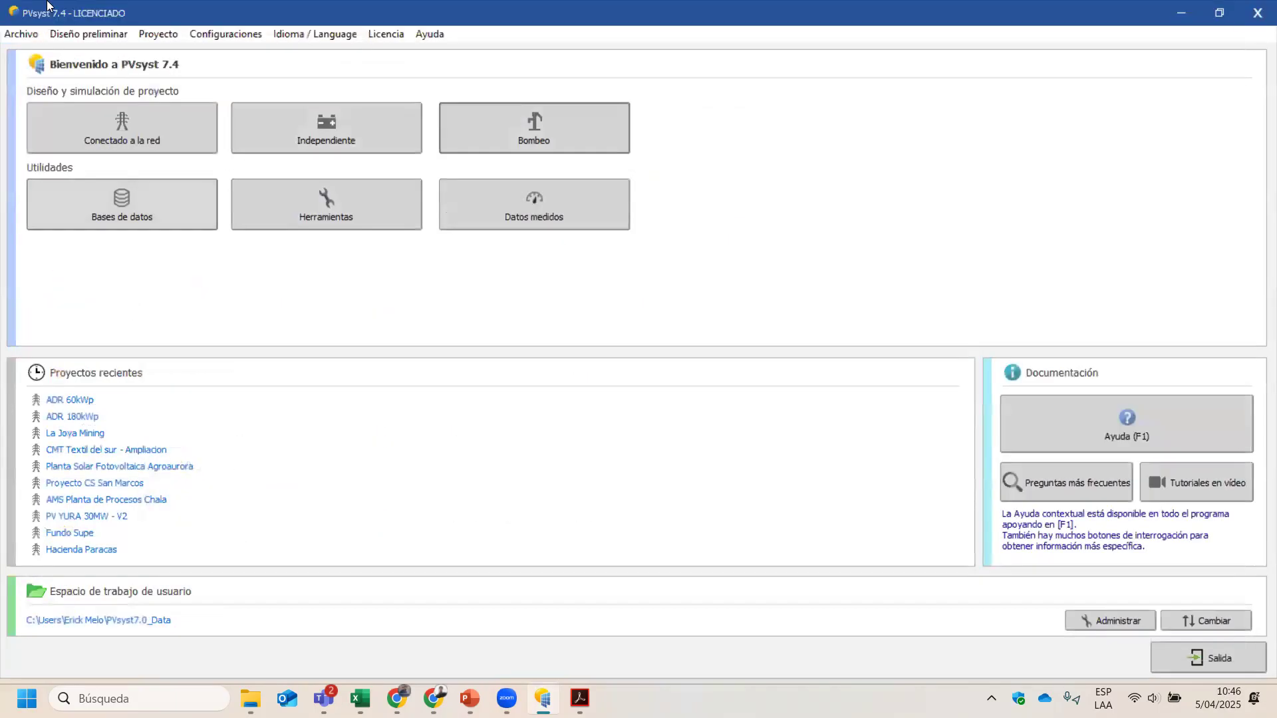
Step: Select PV YURA 30MWP_V2_Project.PRJ for export as a ZIP archive, cancel the export, and close the project export tool
{"action": "left_click", "coordinate": [26, 35]}
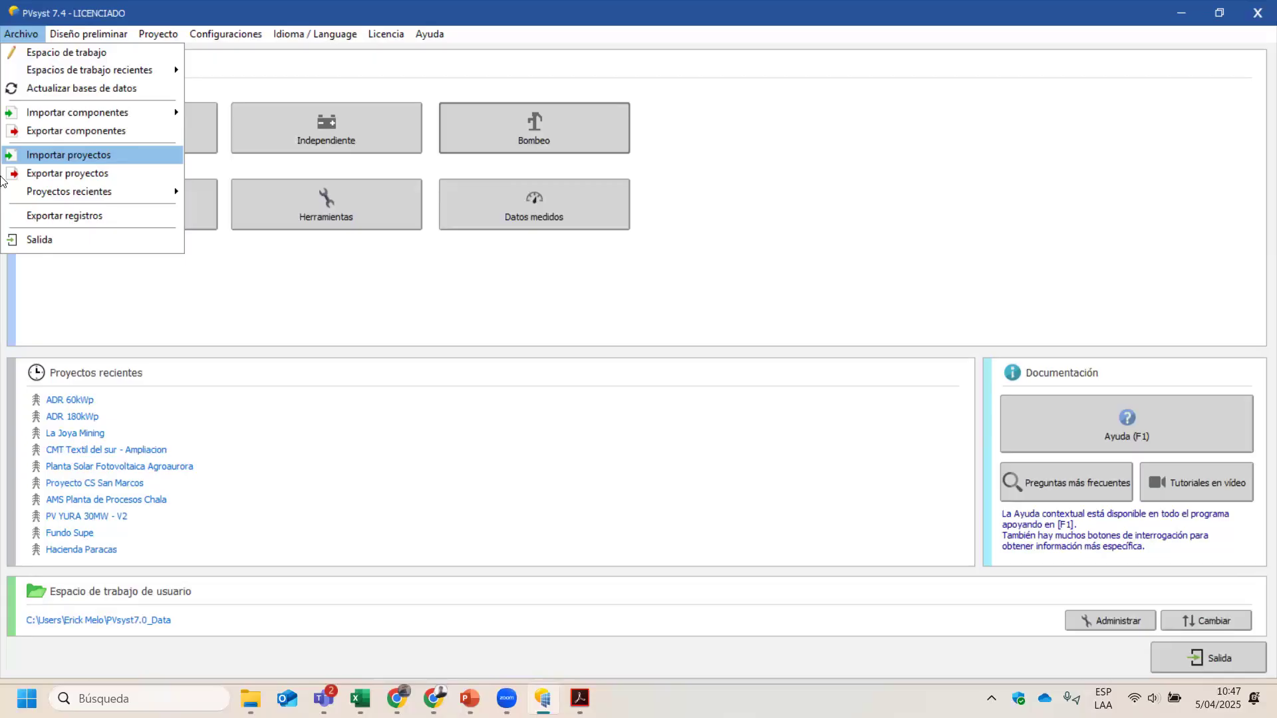
{"action": "left_click", "coordinate": [135, 171]}
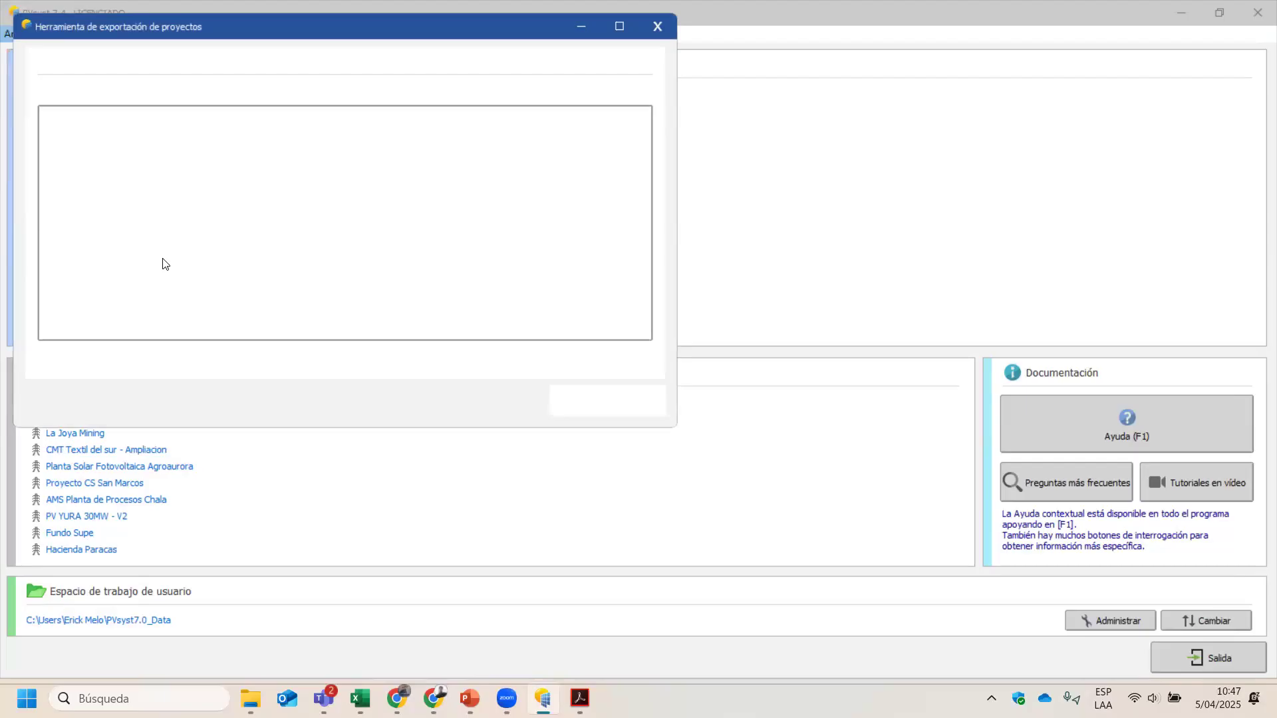
{"action": "scroll", "coordinate": [121, 221], "scroll_direction": "down", "scroll_amount": 2}
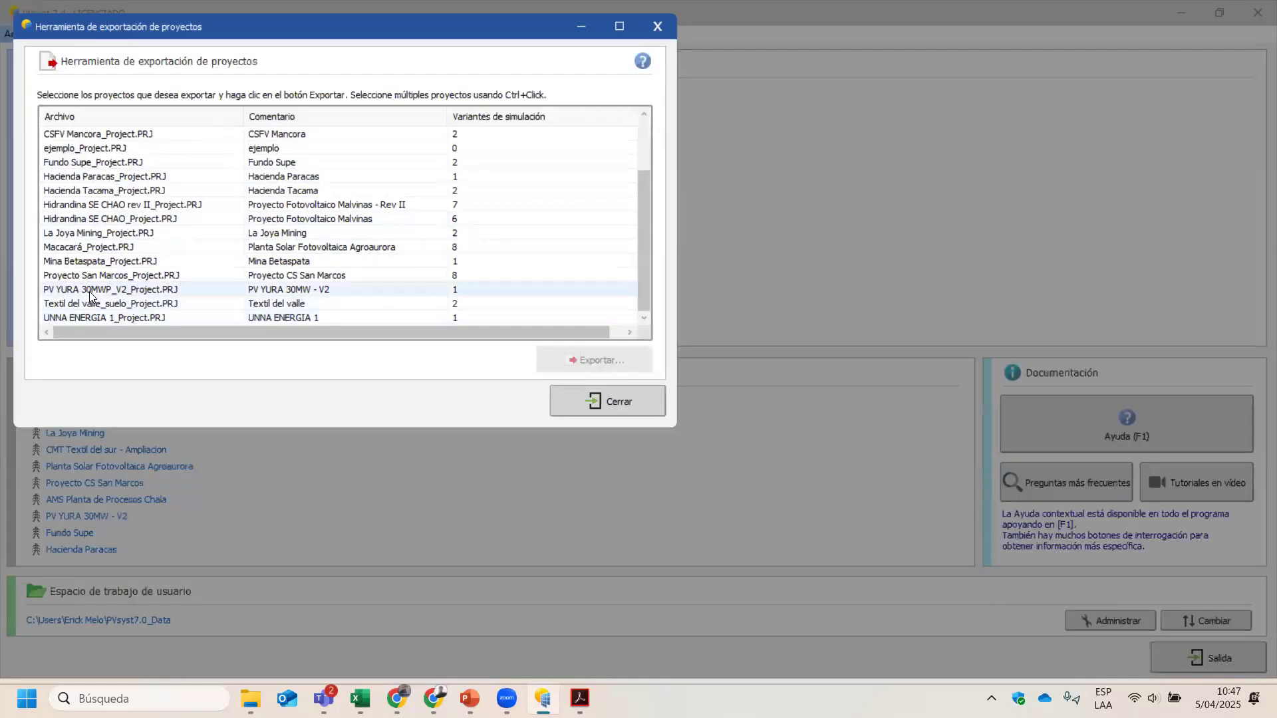
{"action": "left_click", "coordinate": [90, 291]}
{"action": "left_click", "coordinate": [579, 368]}
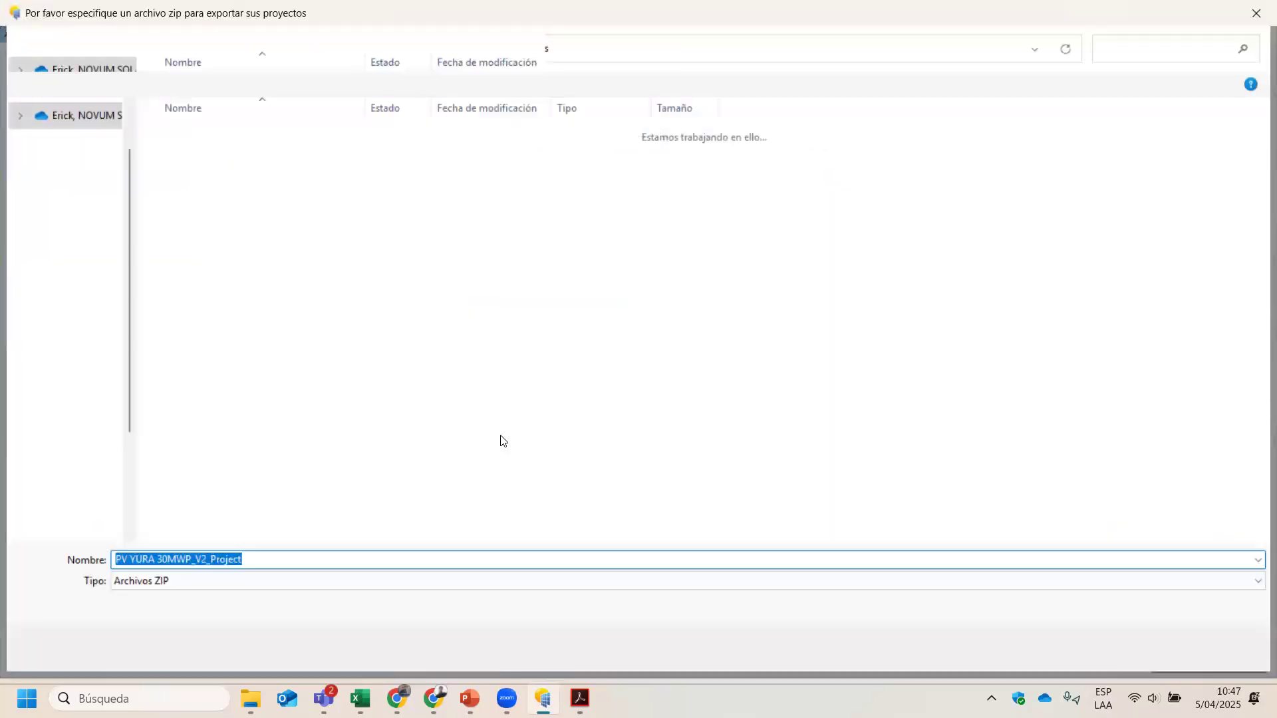
{"action": "left_click", "coordinate": [411, 389]}
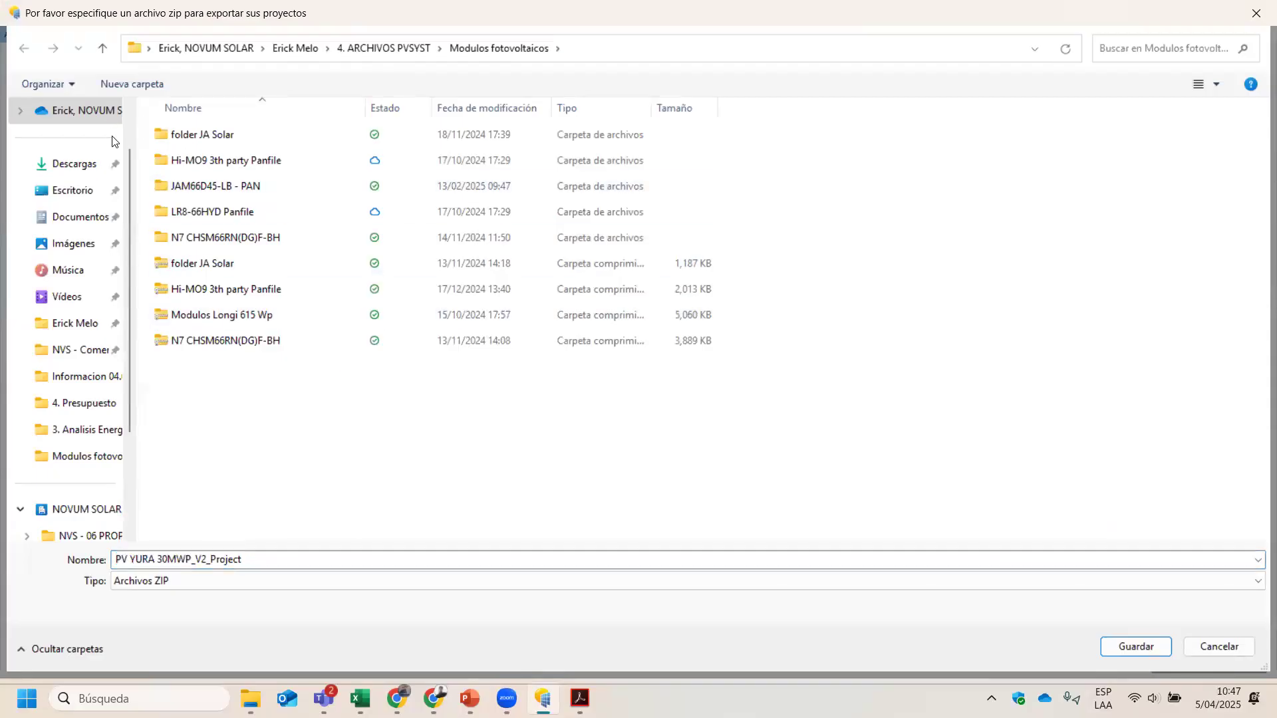
{"action": "left_click", "coordinate": [1256, 13]}
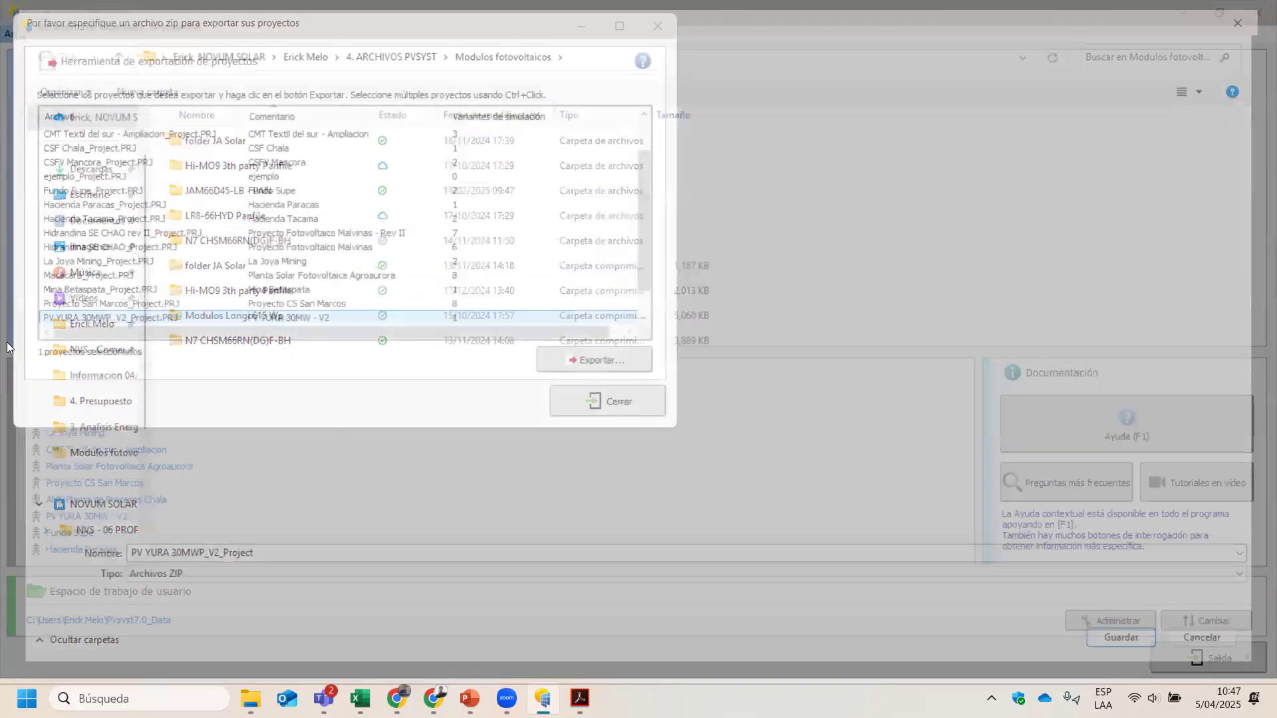
{"action": "left_click", "coordinate": [658, 27]}
Step: Open the project import window to view the ZIP archives in the Modulos fotovoltaicos folder, and close it
{"action": "left_click", "coordinate": [21, 34]}
{"action": "left_click", "coordinate": [54, 154]}
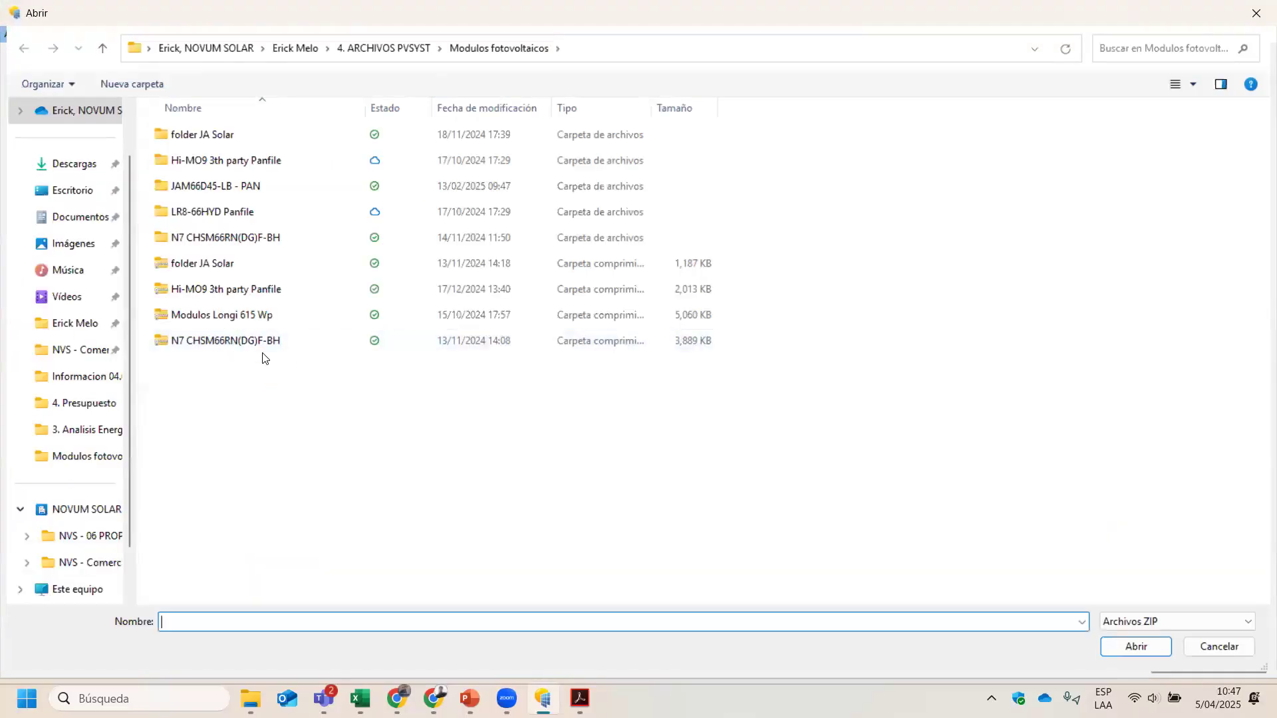
{"action": "left_click", "coordinate": [280, 343]}
{"action": "left_click", "coordinate": [1256, 12]}
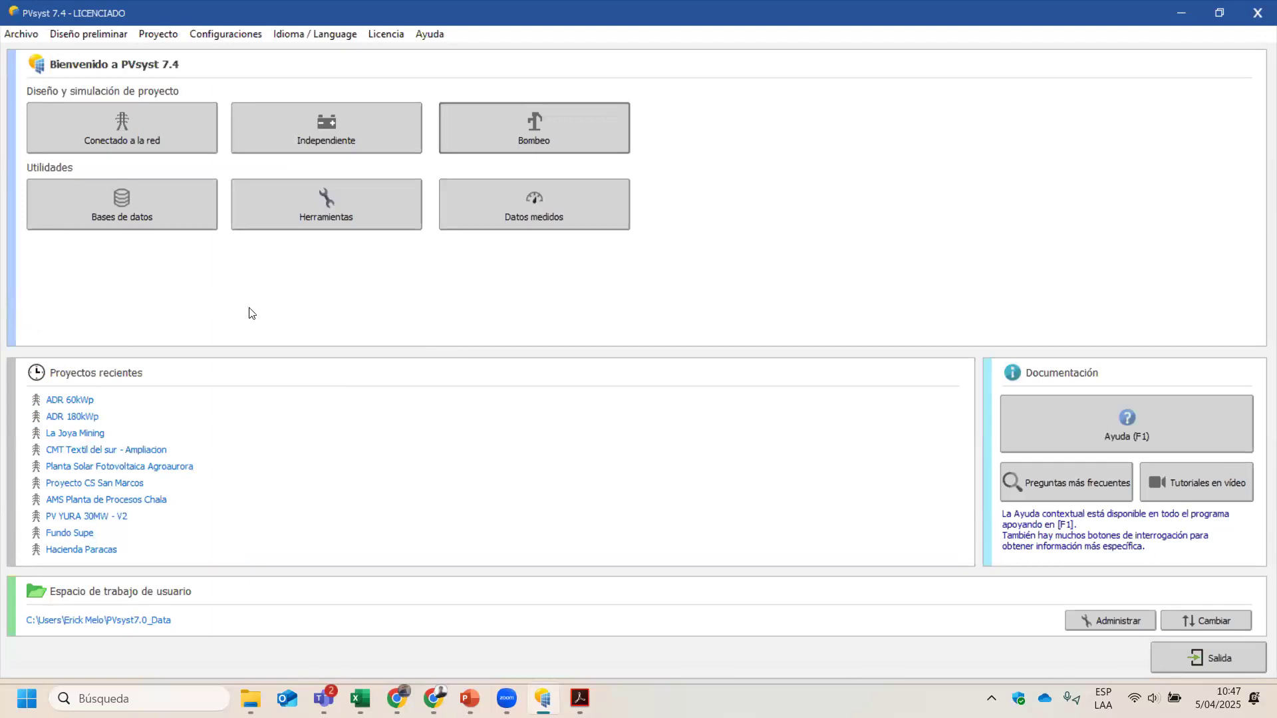
{"action": "left_click", "coordinate": [32, 38]}
{"action": "left_click", "coordinate": [615, 352]}
{"action": "left_click", "coordinate": [87, 34]}
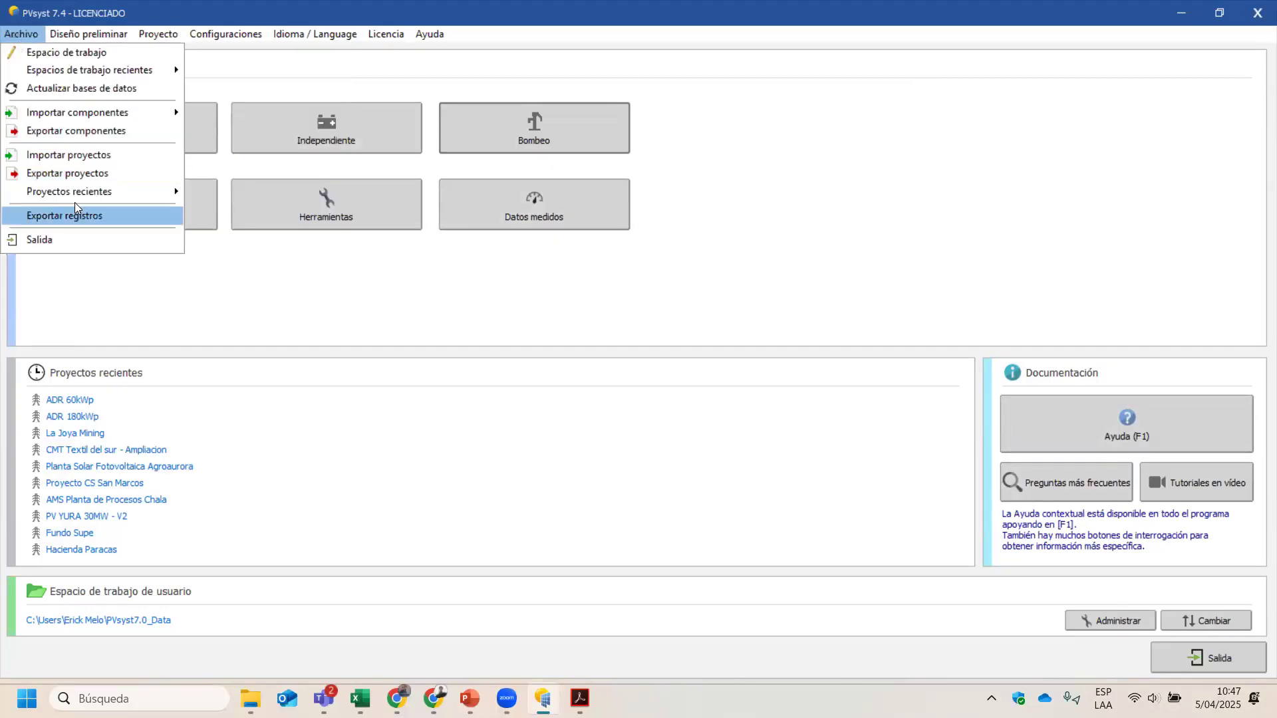
{"action": "mouse_move", "coordinate": [77, 193]}
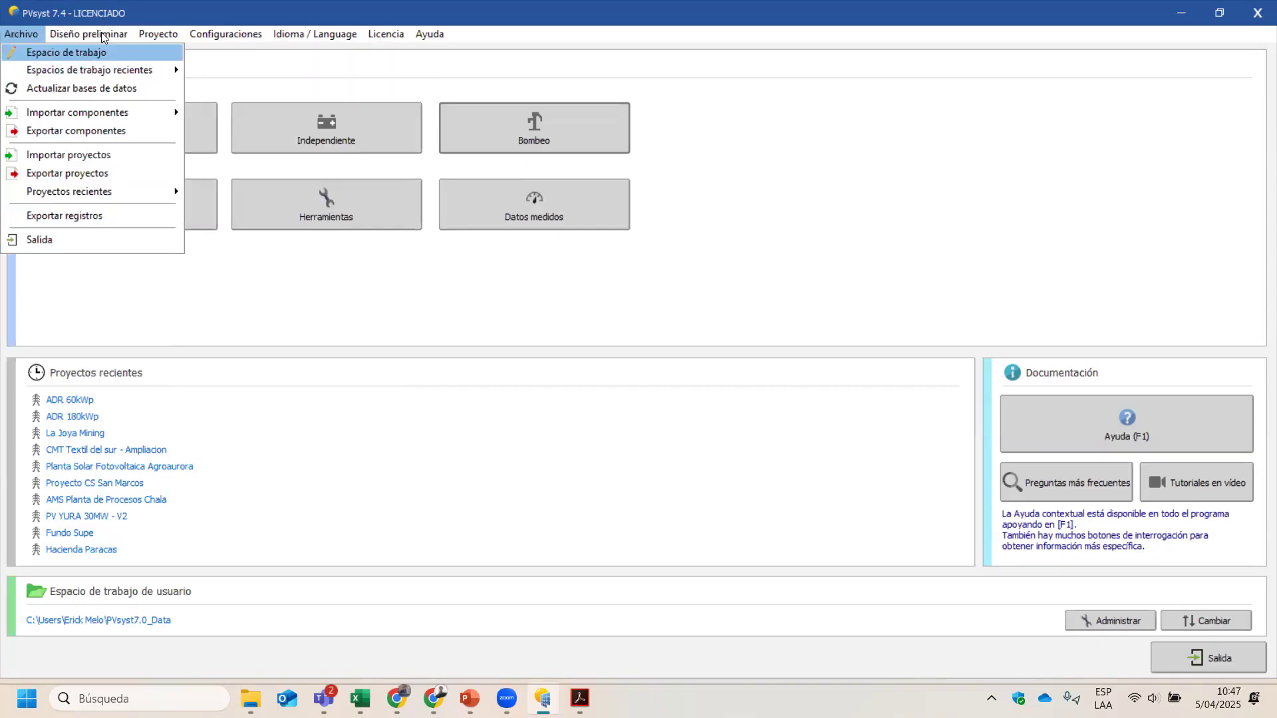
Step: Open the grid-connected preliminary design and reposition its pre-sizing window over the welcome screen
{"action": "mouse_move", "coordinate": [103, 36]}
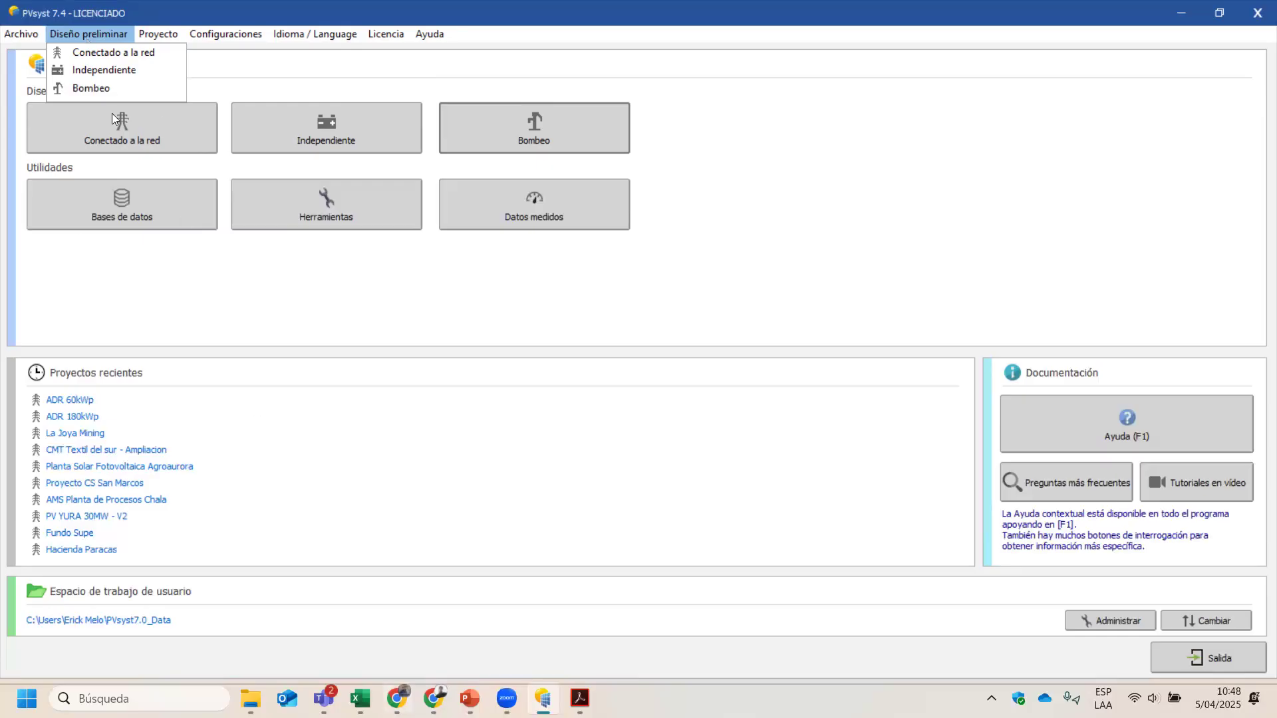
{"action": "left_click", "coordinate": [125, 54]}
{"action": "mouse_move", "coordinate": [140, 27]}
{"action": "left_mouse_down"}
{"action": "mouse_move", "coordinate": [418, 158]}
{"action": "mouse_move", "coordinate": [411, 191]}
{"action": "left_mouse_up"}
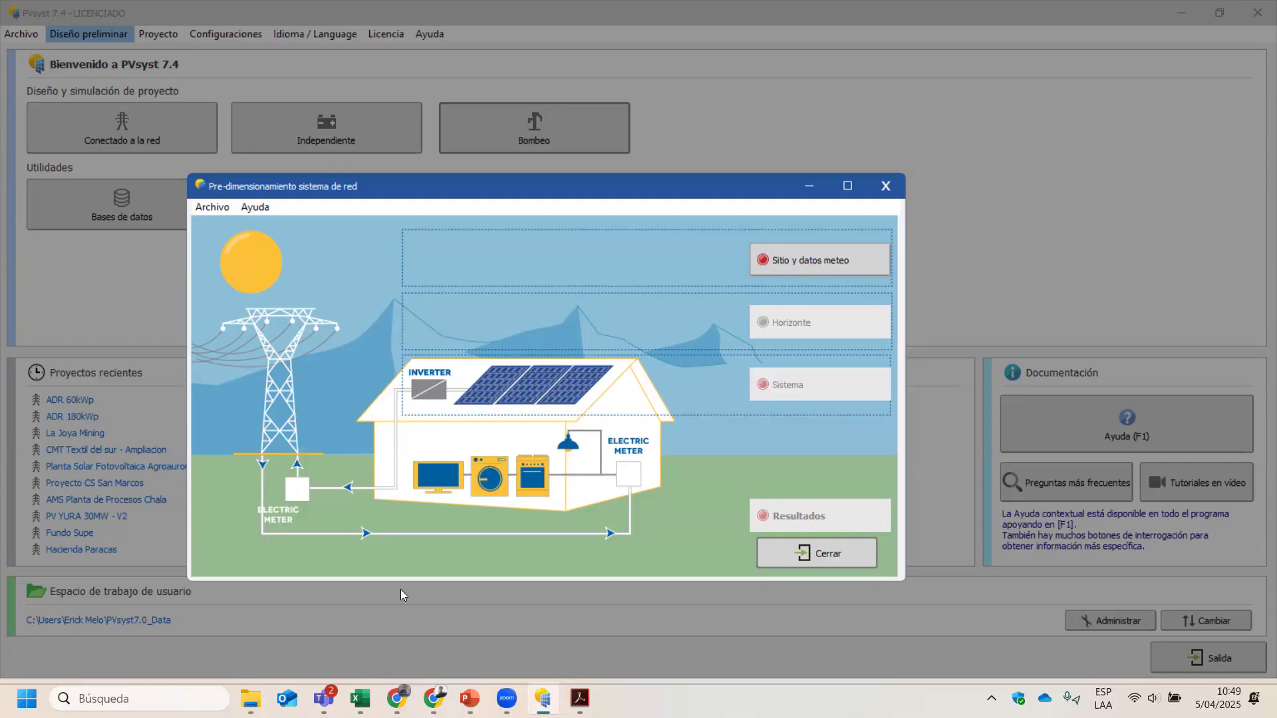
{"action": "left_click_drag", "start_coordinate": [641, 193], "coordinate": [663, 161]}
{"action": "left_click_drag", "start_coordinate": [927, 549], "coordinate": [1027, 630]}
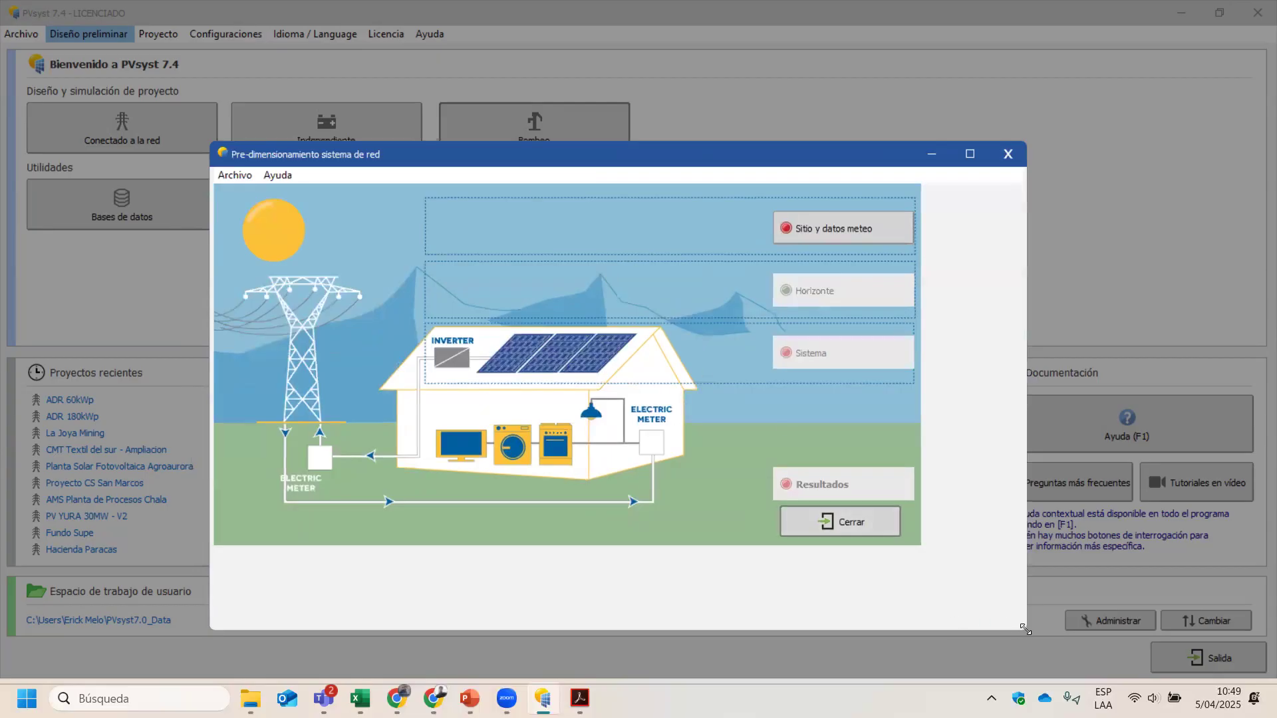
{"action": "left_click_drag", "start_coordinate": [1025, 629], "coordinate": [513, 296]}
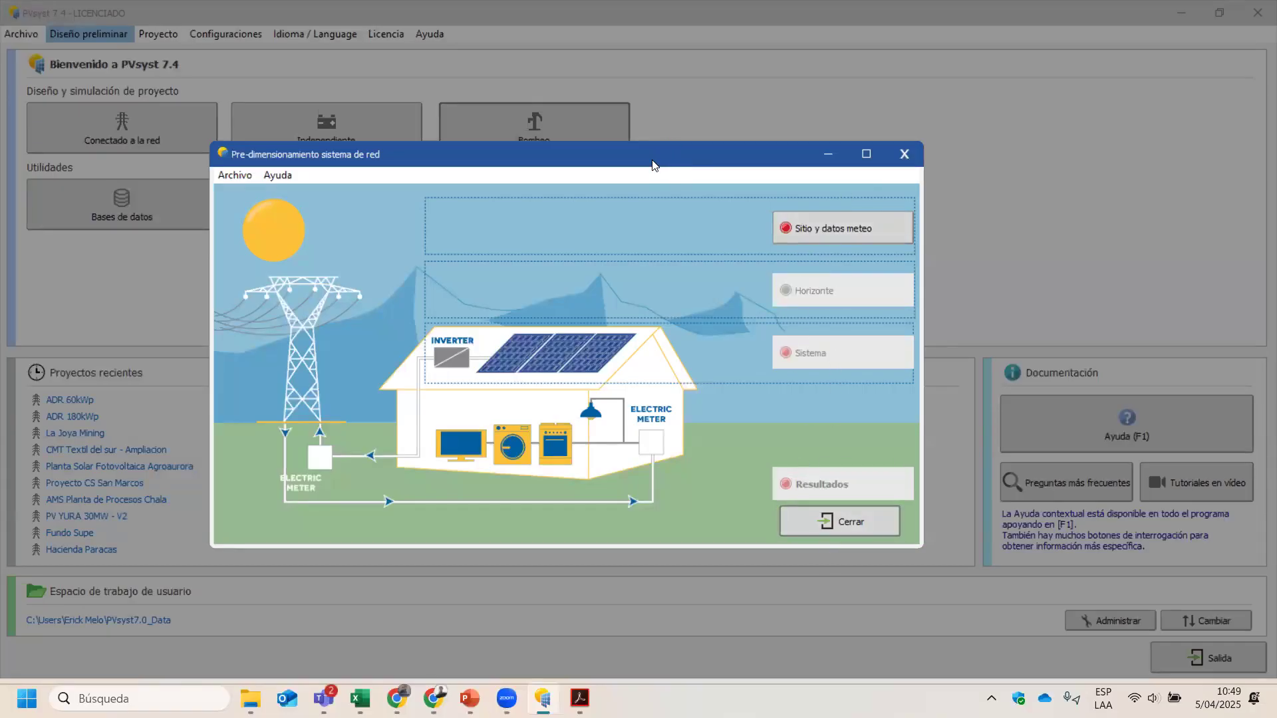
{"action": "left_click_drag", "start_coordinate": [652, 165], "coordinate": [542, 165]}
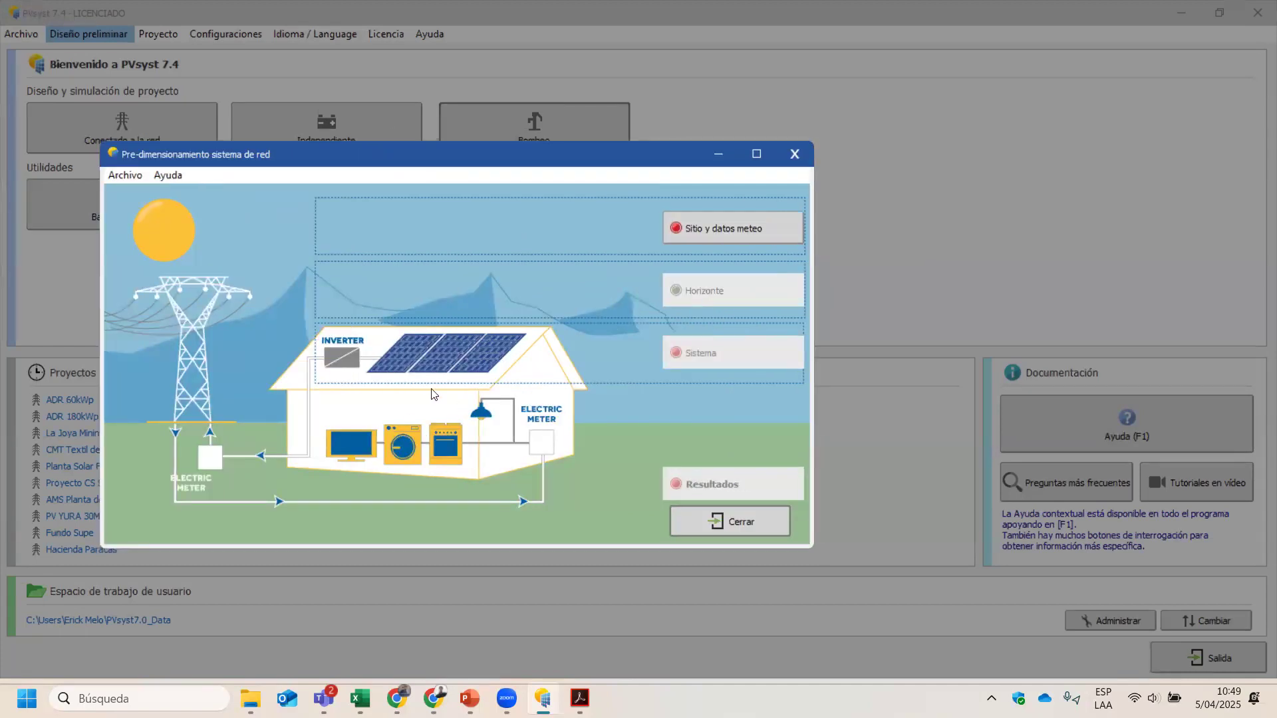
{"action": "left_click_drag", "start_coordinate": [260, 163], "coordinate": [336, 166]}
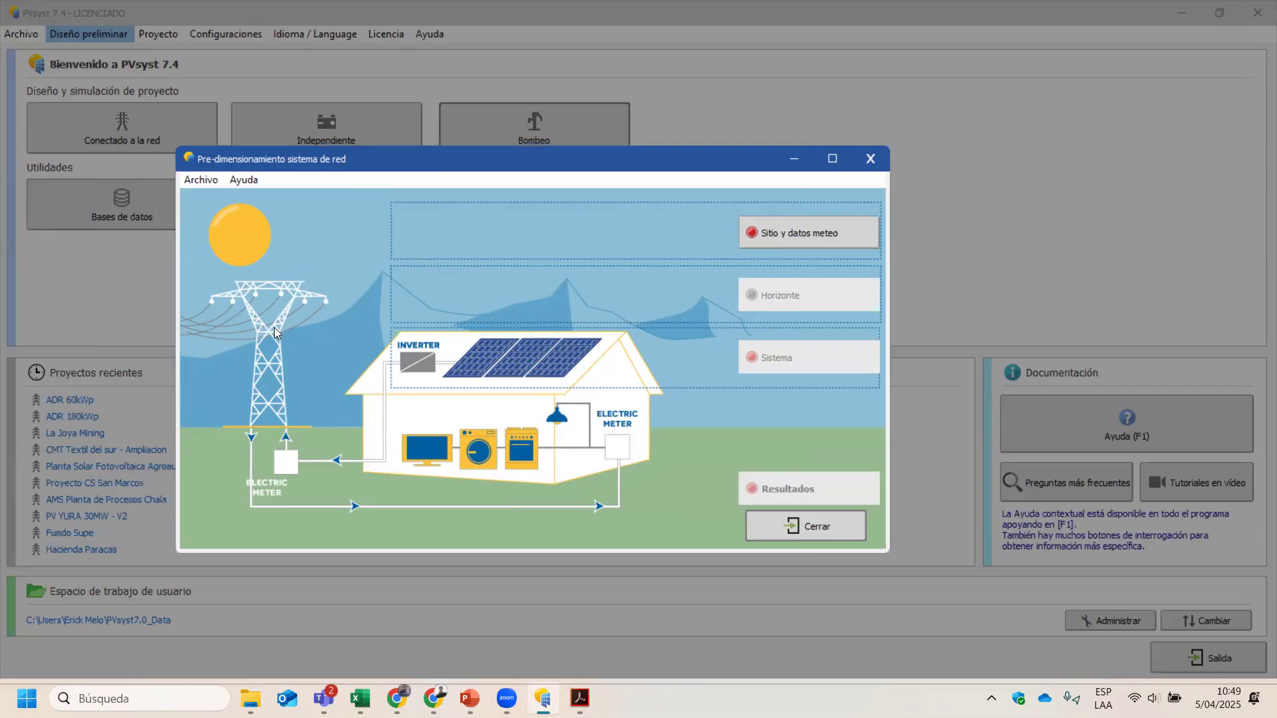
Step: Switch to the PowerPoint presentation, examine the "Conexión e interconexión a red" diagram on slide 21, and return to PVsyst
{"action": "left_click", "coordinate": [470, 699]}
{"action": "scroll", "coordinate": [49, 402], "scroll_direction": "up", "scroll_amount": 1}
{"action": "scroll", "coordinate": [50, 403], "scroll_direction": "up", "scroll_amount": 10}
{"action": "scroll", "coordinate": [96, 479], "scroll_direction": "down", "scroll_amount": 6}
{"action": "scroll", "coordinate": [96, 479], "scroll_direction": "down", "scroll_amount": 8}
{"action": "left_click", "coordinate": [99, 453]}
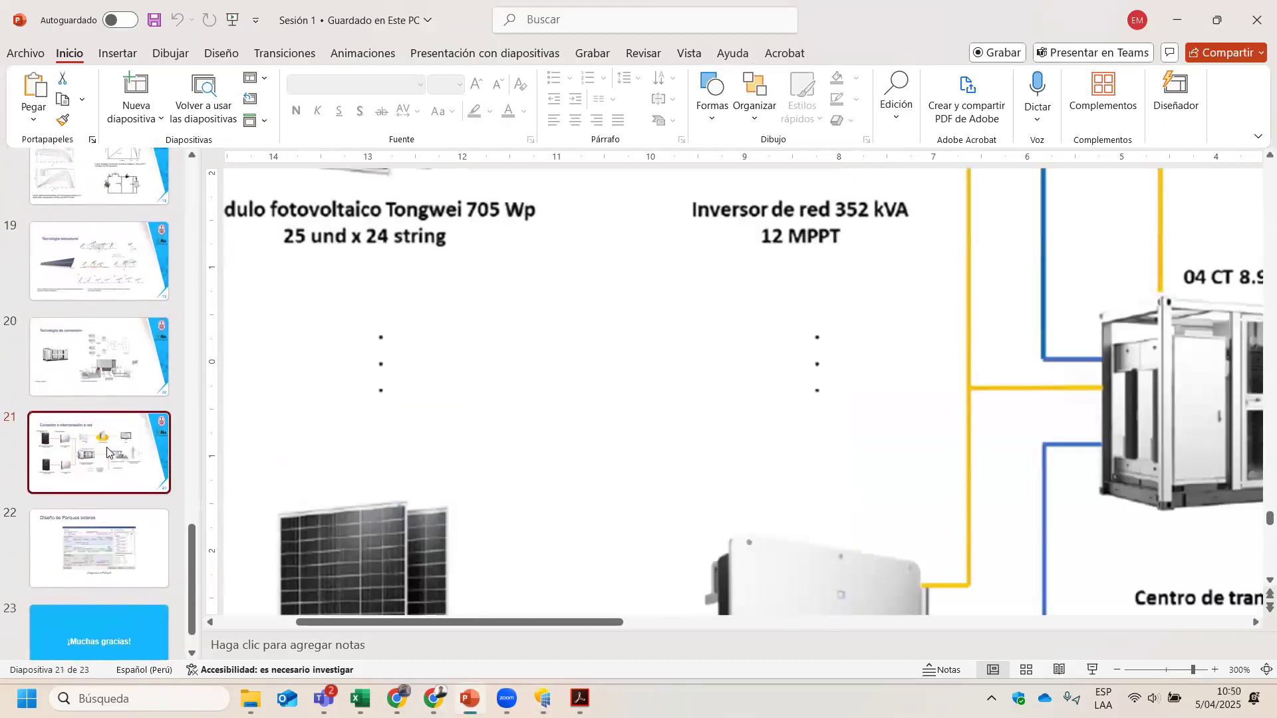
{"action": "scroll", "coordinate": [784, 316], "scroll_direction": "down", "scroll_amount": 10}
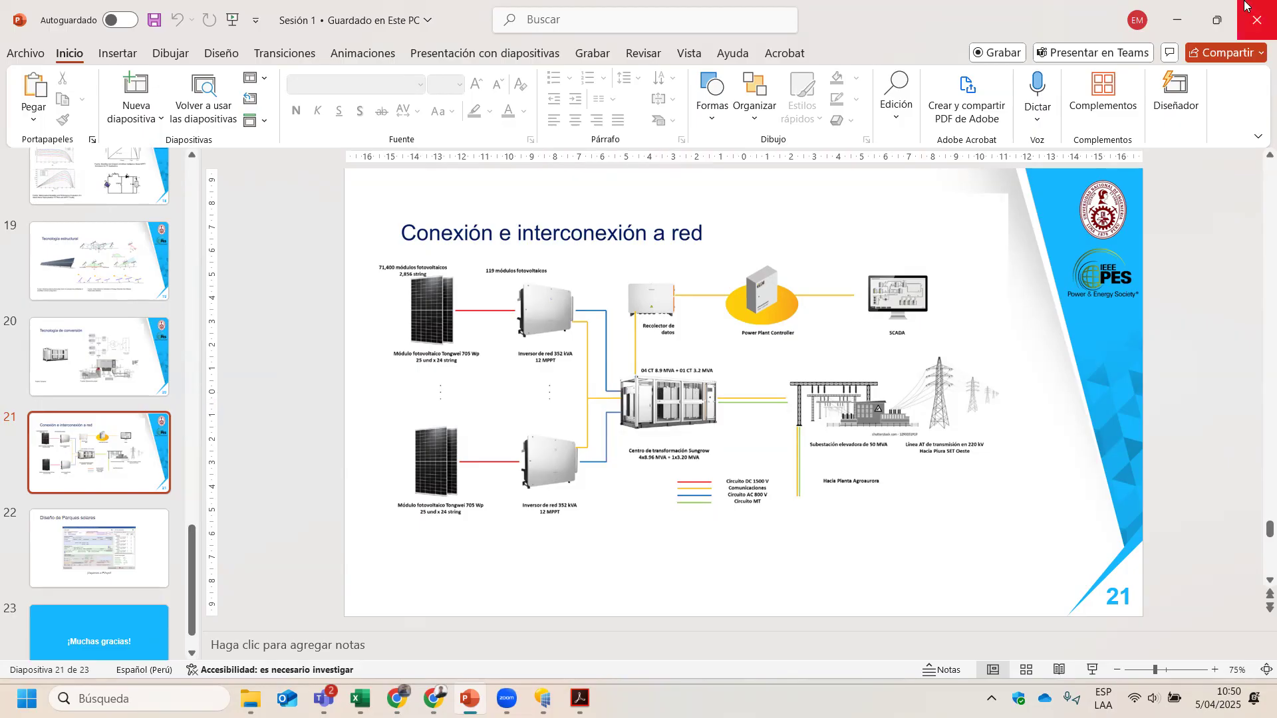
{"action": "left_click", "coordinate": [1217, 20]}
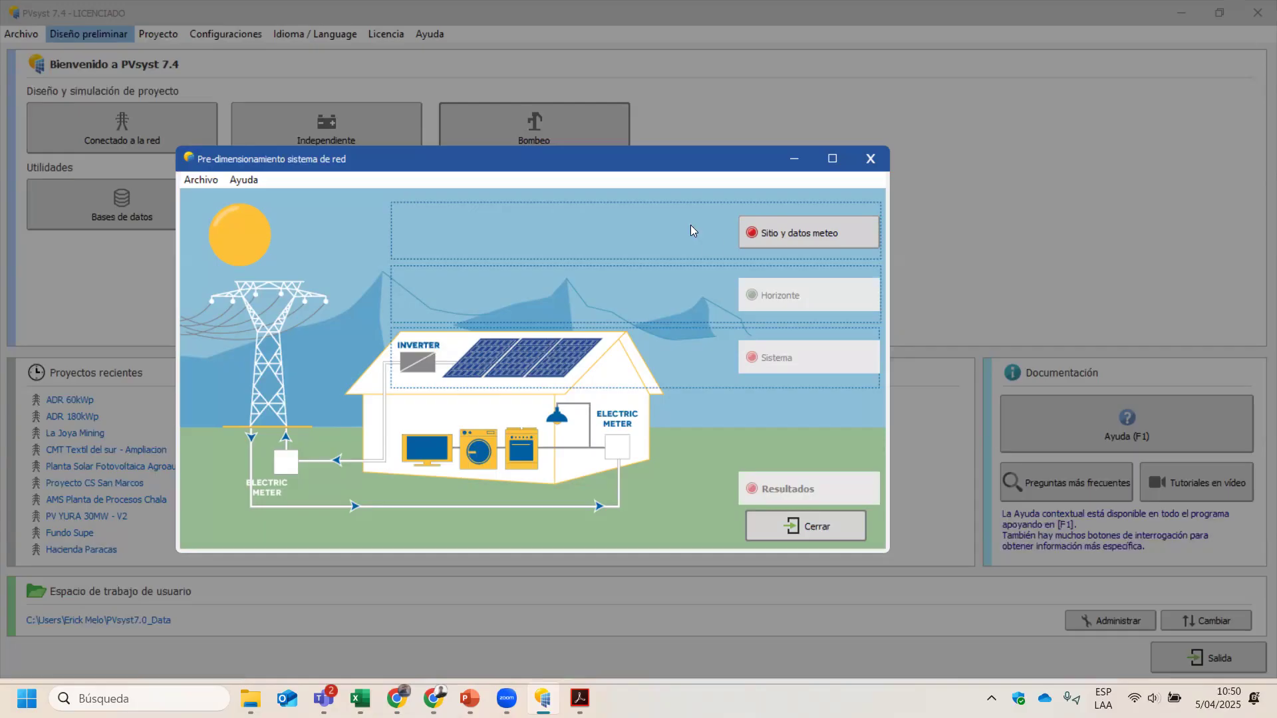
Step: Open the site and weather data of the grid system pre-sizing and try AMS Chala and Fundo Supe as project sites
{"action": "left_click_drag", "start_coordinate": [680, 150], "coordinate": [740, 181]}
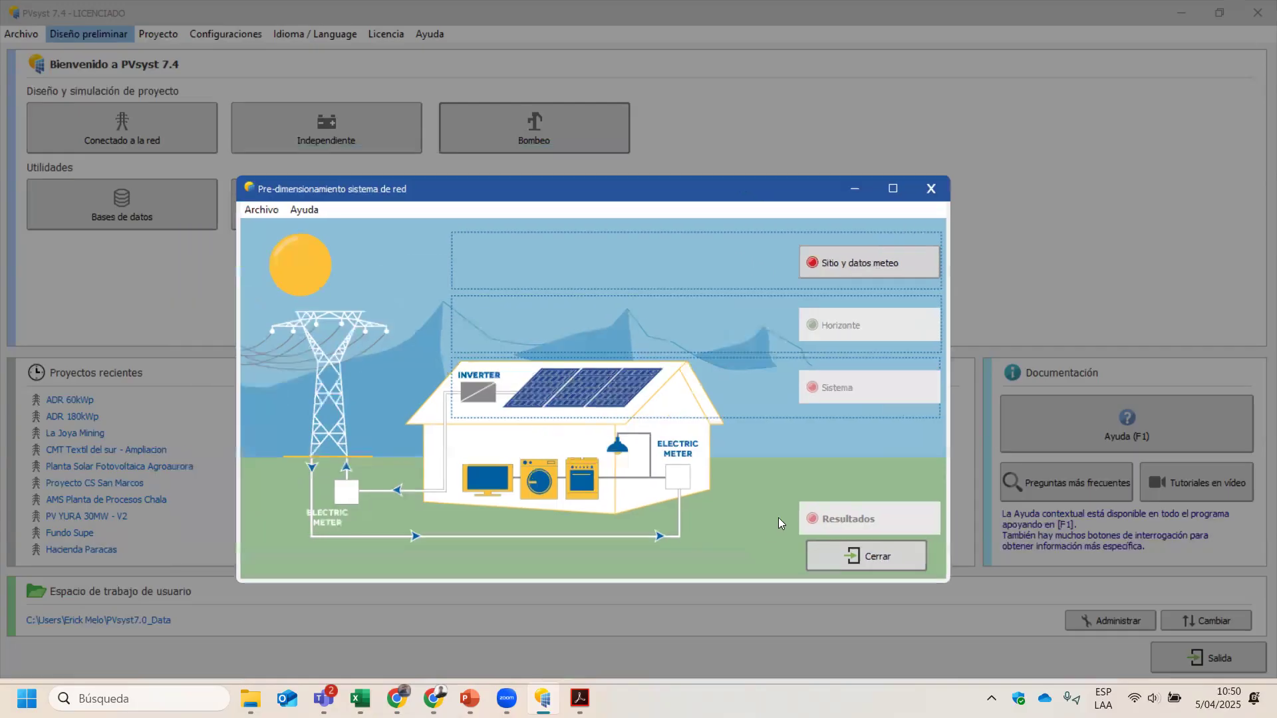
{"action": "left_click", "coordinate": [814, 263]}
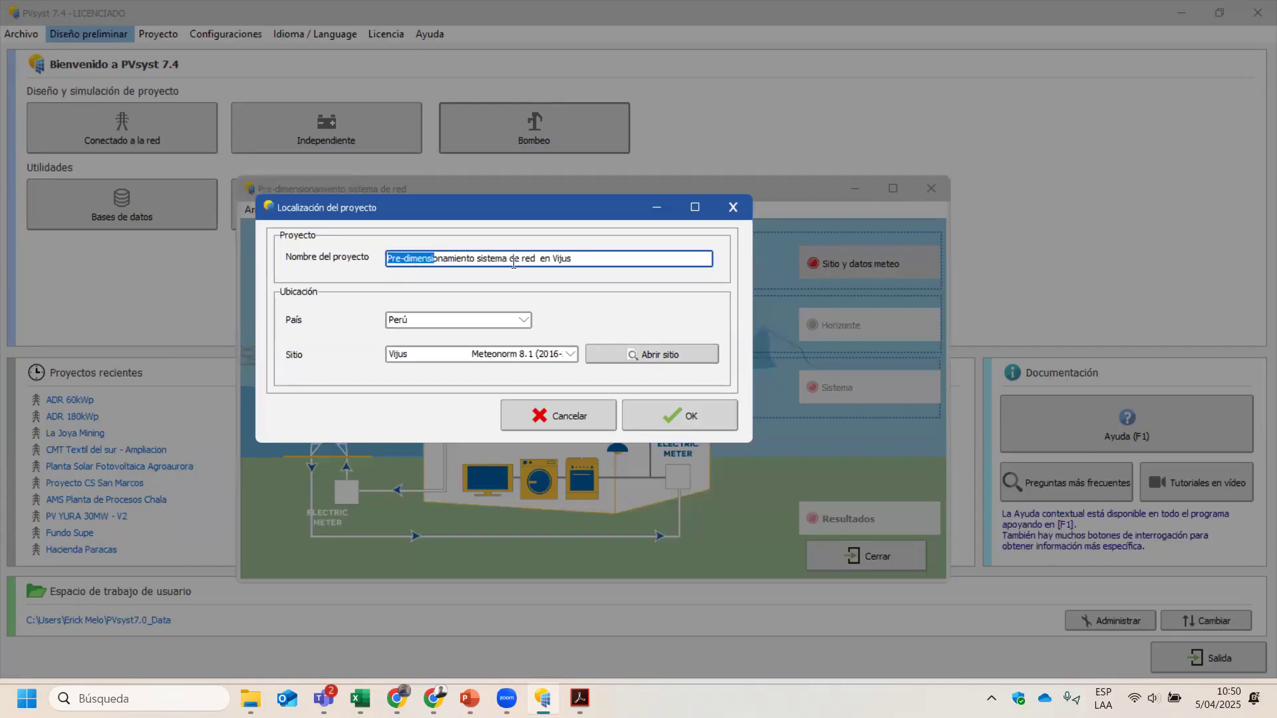
{"action": "left_click", "coordinate": [557, 355]}
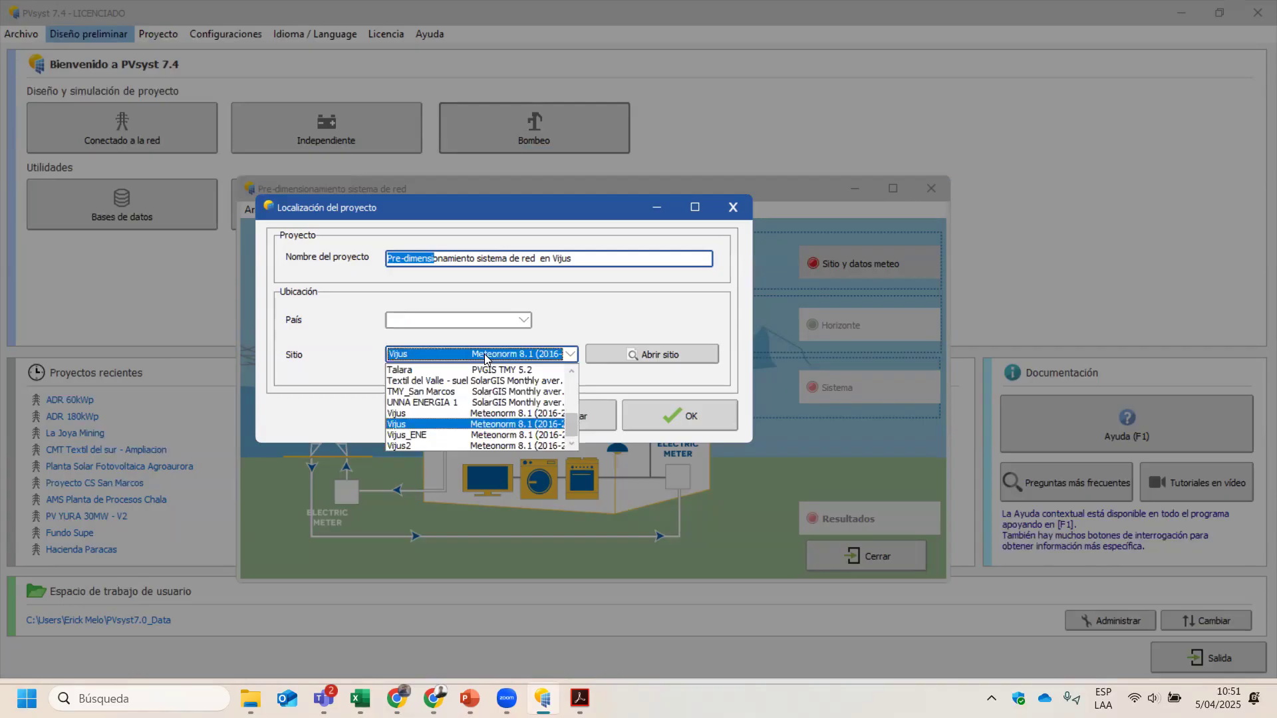
{"action": "left_click_drag", "start_coordinate": [573, 426], "coordinate": [572, 370]}
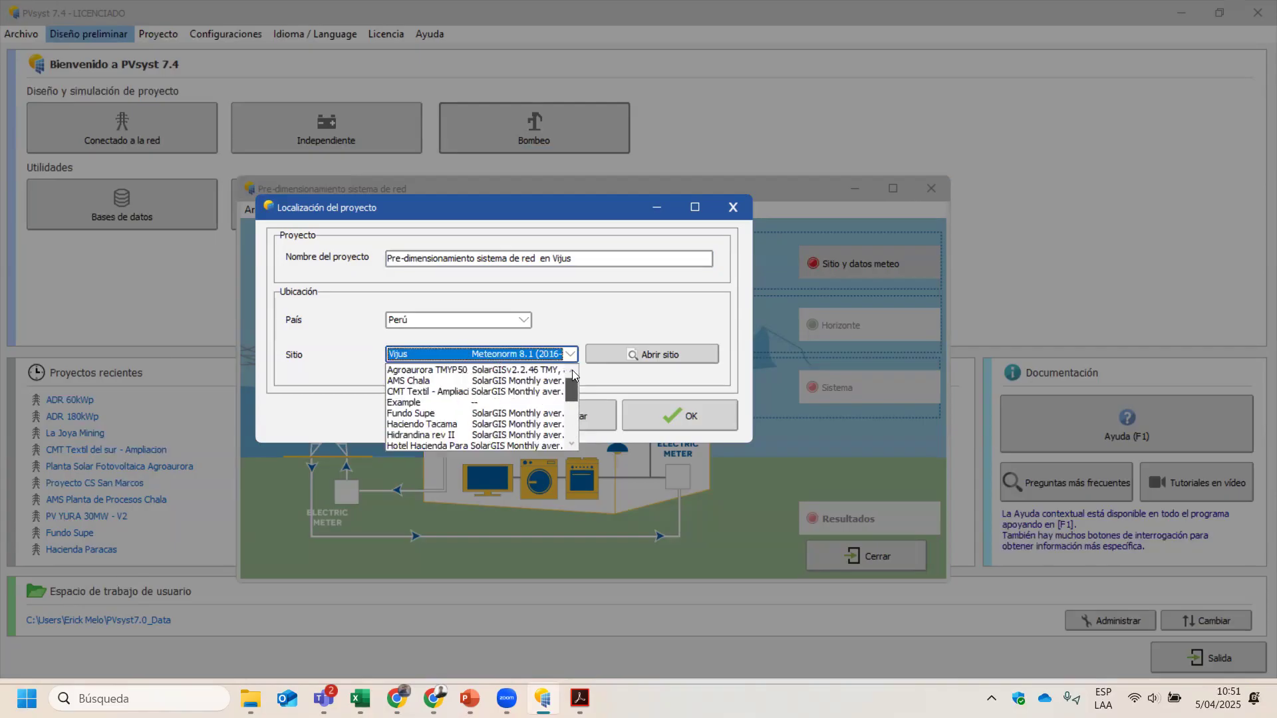
{"action": "left_click", "coordinate": [474, 382]}
{"action": "left_click", "coordinate": [562, 263]}
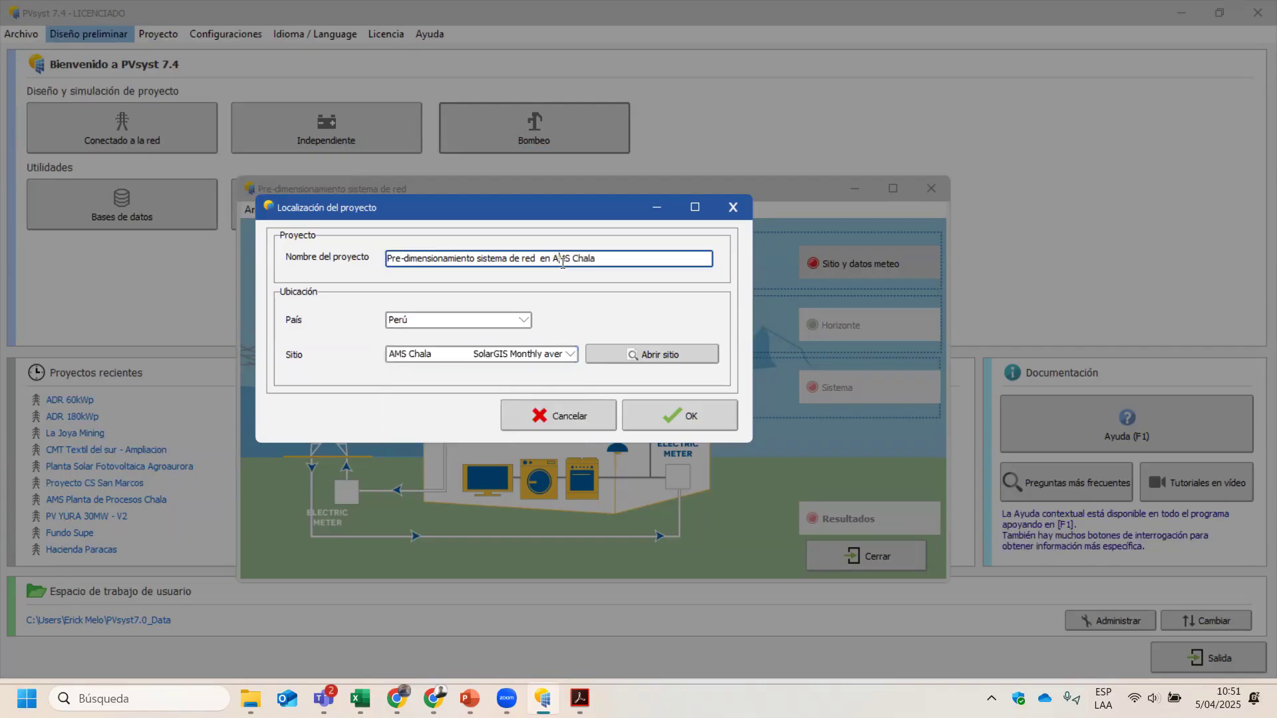
{"action": "left_click", "coordinate": [484, 357]}
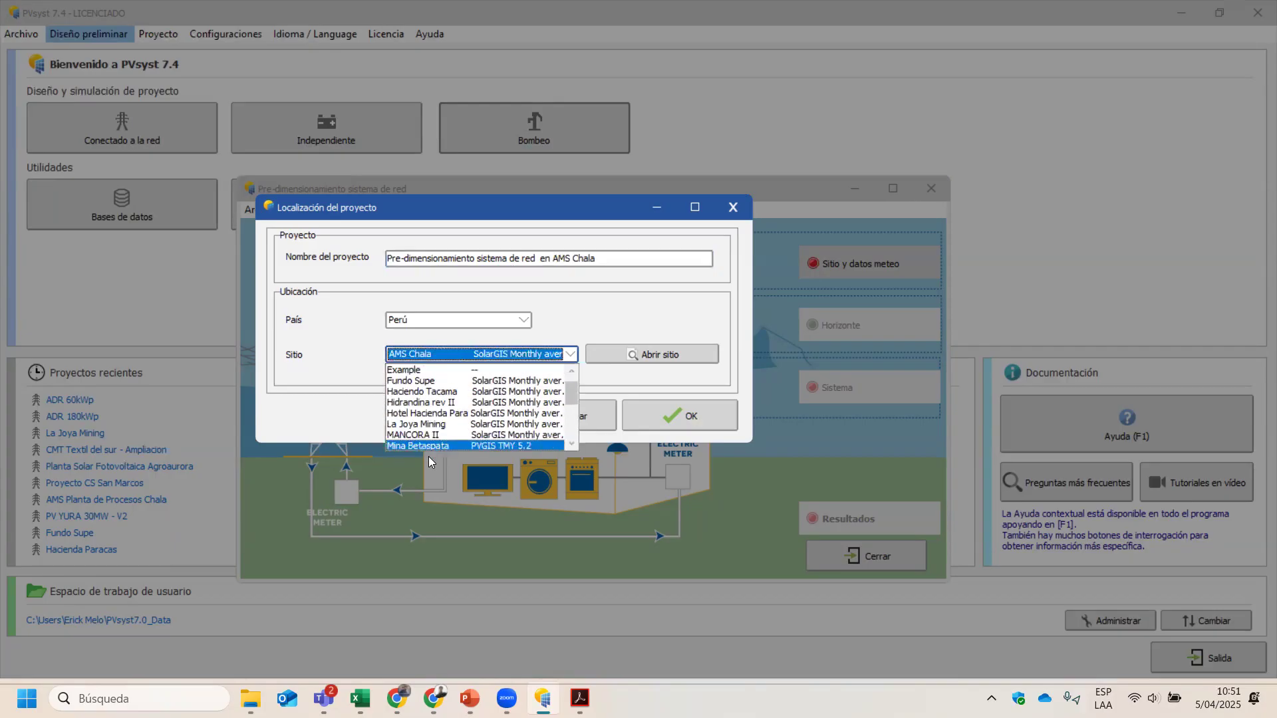
{"action": "left_click", "coordinate": [429, 451]}
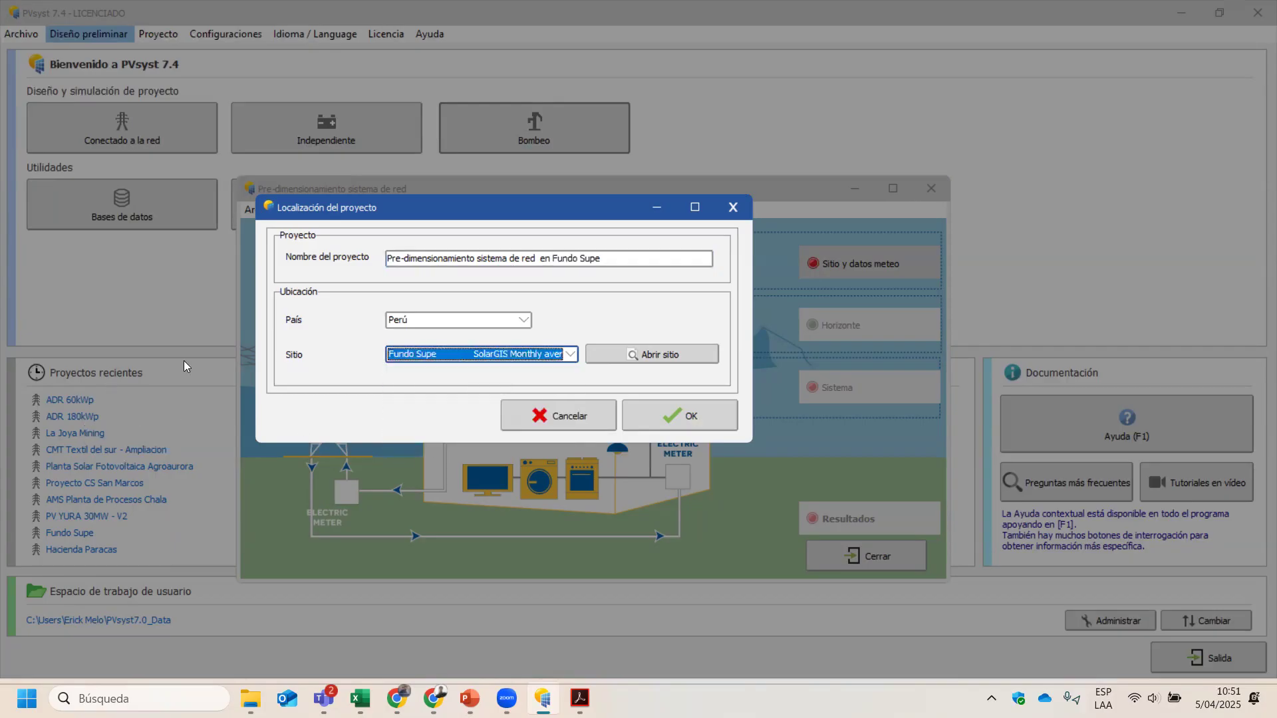
Step: Set the project site to Textil del Valle - suel with SolarGIS monthly data and review the remaining sites in the list
{"action": "left_click", "coordinate": [564, 354]}
{"action": "scroll", "coordinate": [562, 399], "scroll_direction": "down", "scroll_amount": 6}
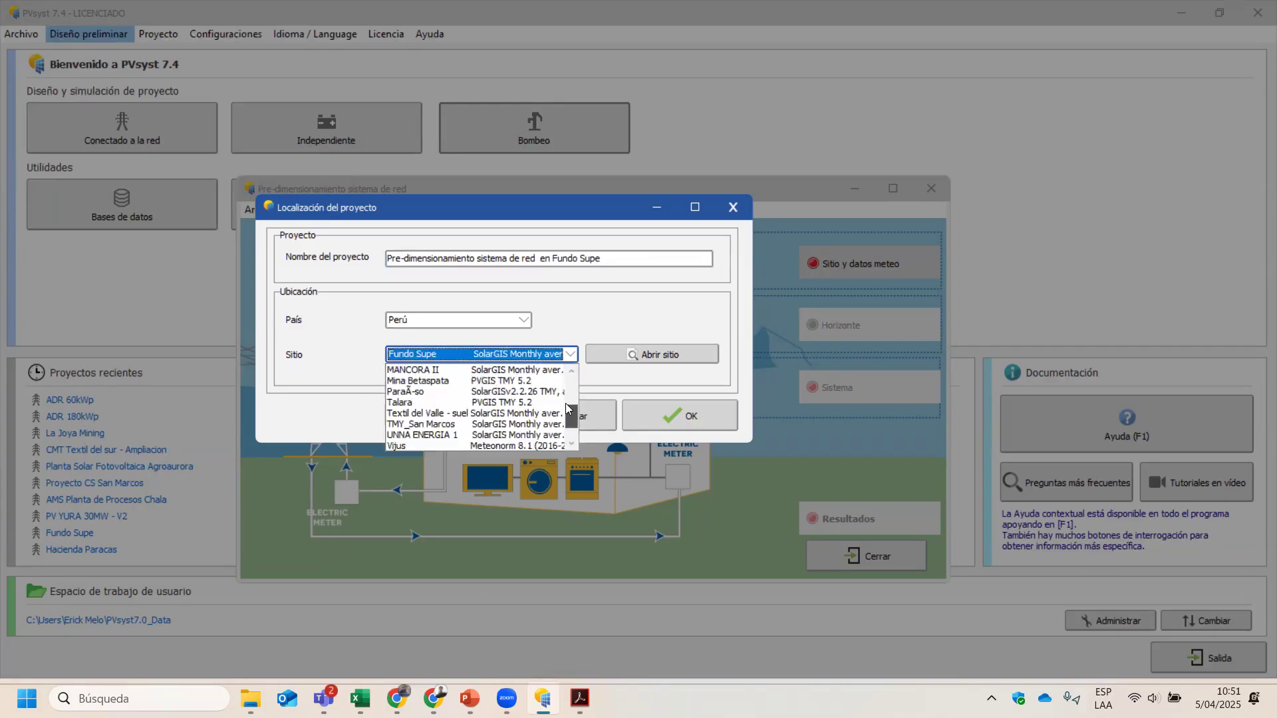
{"action": "left_click", "coordinate": [539, 381]}
{"action": "left_click", "coordinate": [567, 354]}
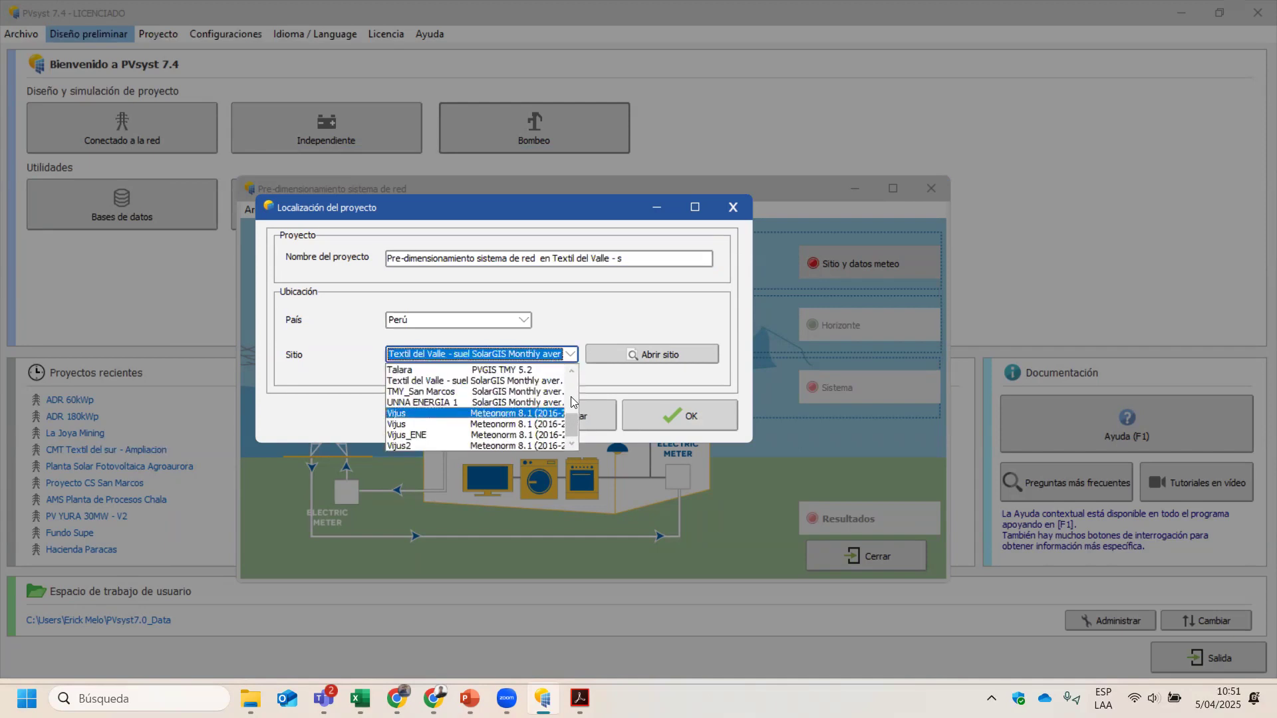
{"action": "left_click", "coordinate": [571, 351]}
{"action": "left_click", "coordinate": [571, 355]}
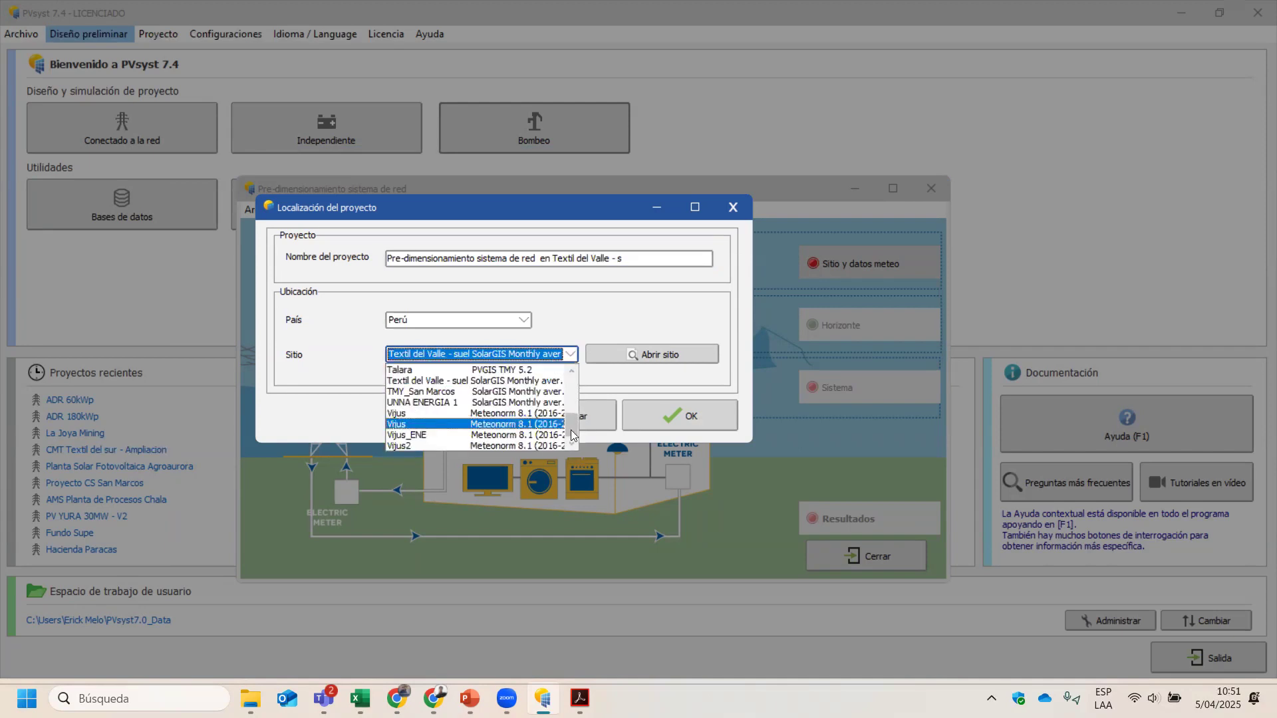
{"action": "left_click", "coordinate": [570, 353]}
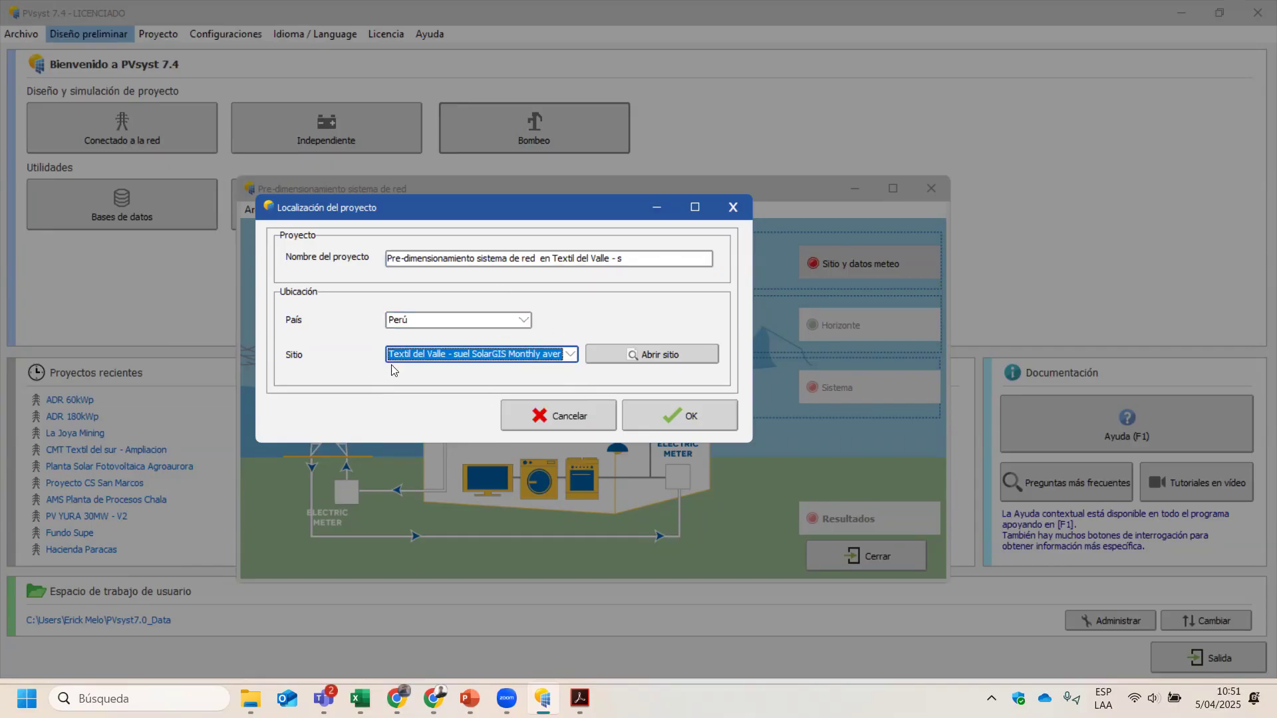
Step: Reopen the project location, open the Textil del Valle site parameters and show the site's interactive map
{"action": "left_click", "coordinate": [730, 209]}
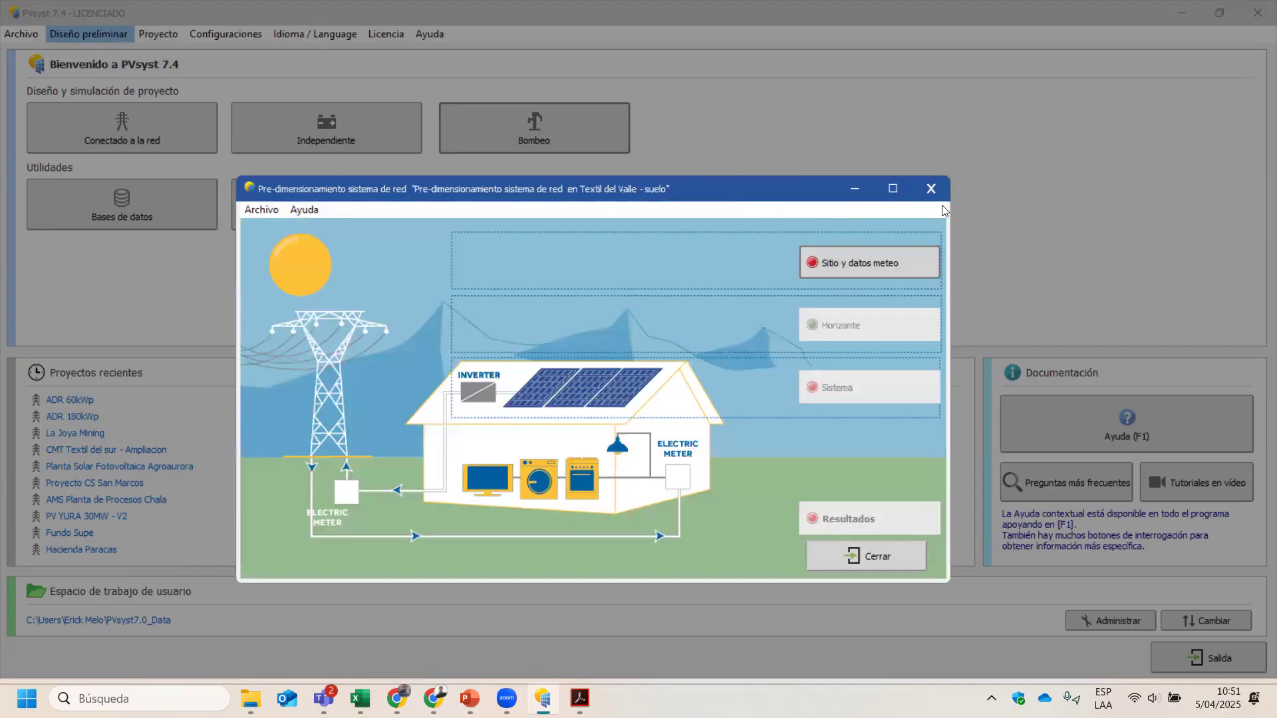
{"action": "left_click", "coordinate": [862, 266]}
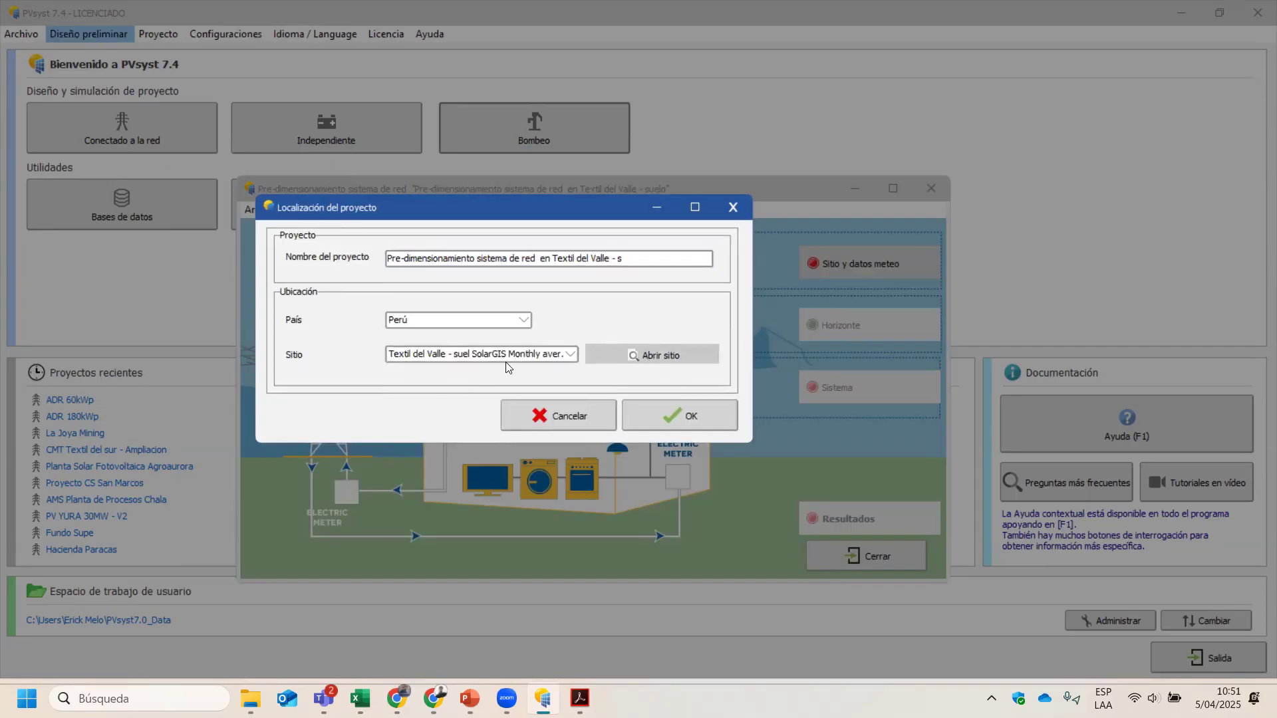
{"action": "left_click", "coordinate": [665, 364]}
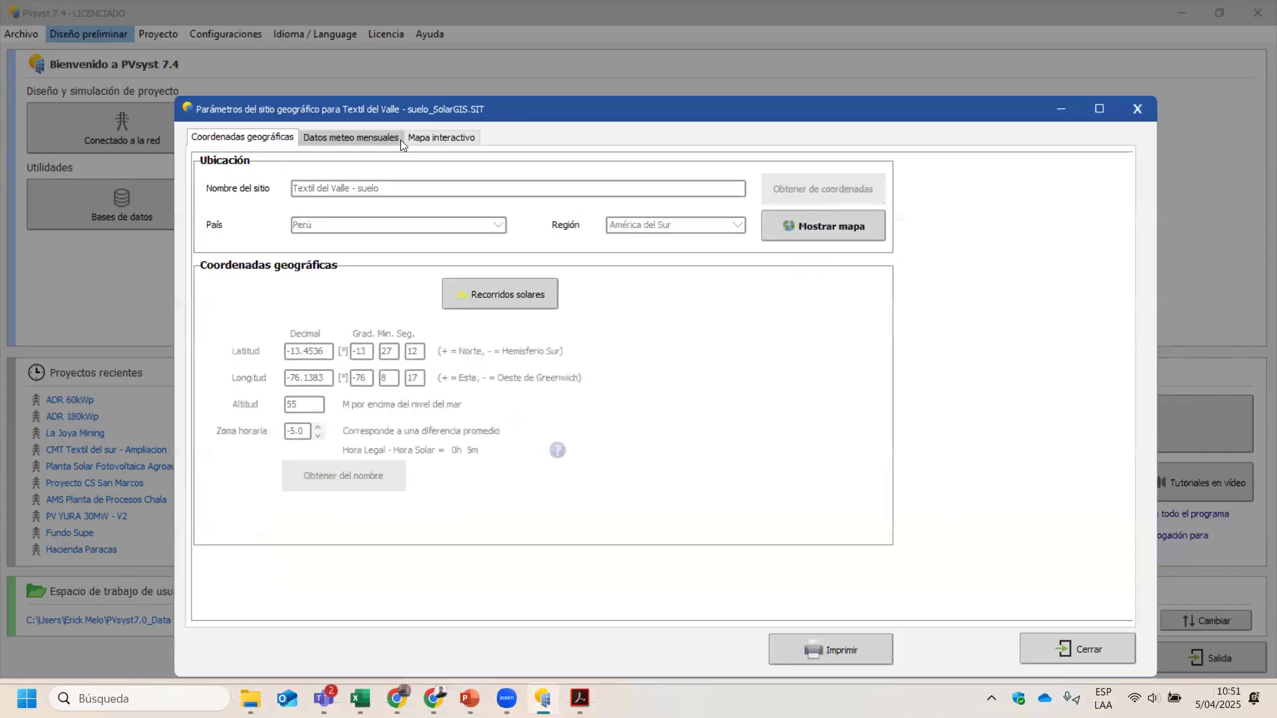
{"action": "left_click", "coordinate": [426, 136]}
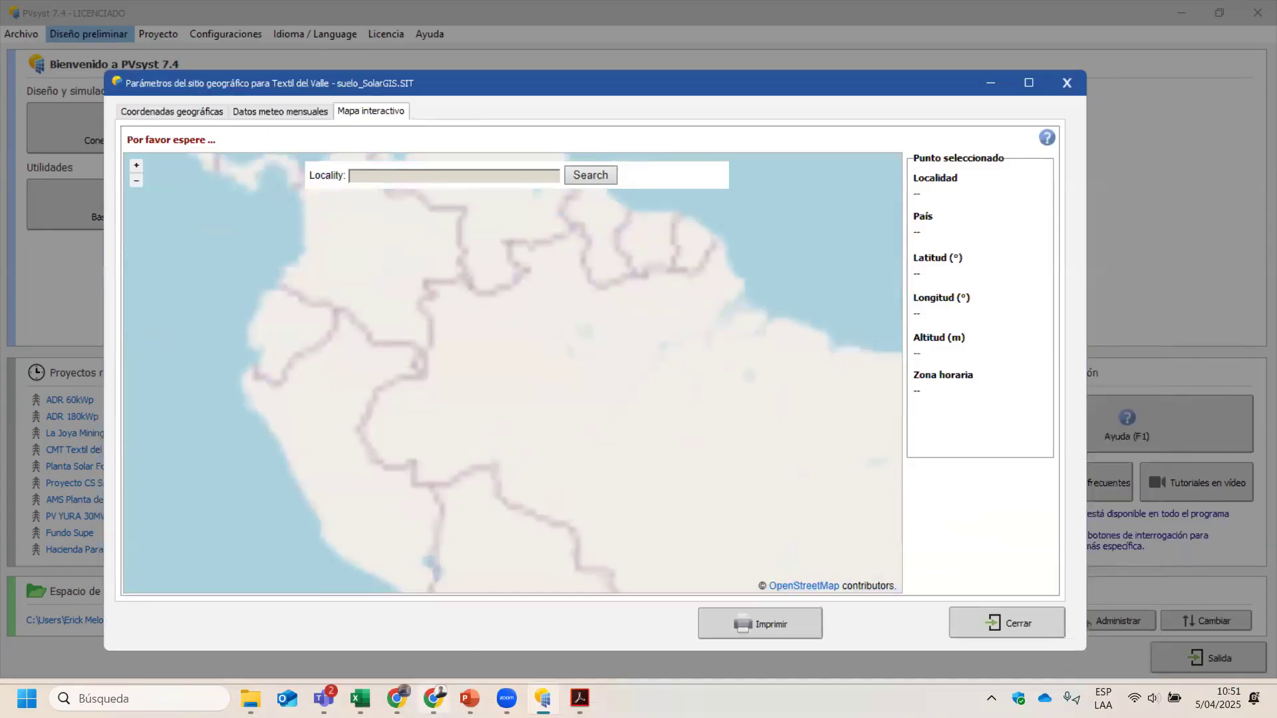
Step: Switch to Chrome, search for UNIVERSIDAD NACIONAL DE INGENIERIA and show the campus in Google Maps satellite view
{"action": "left_click", "coordinate": [397, 699]}
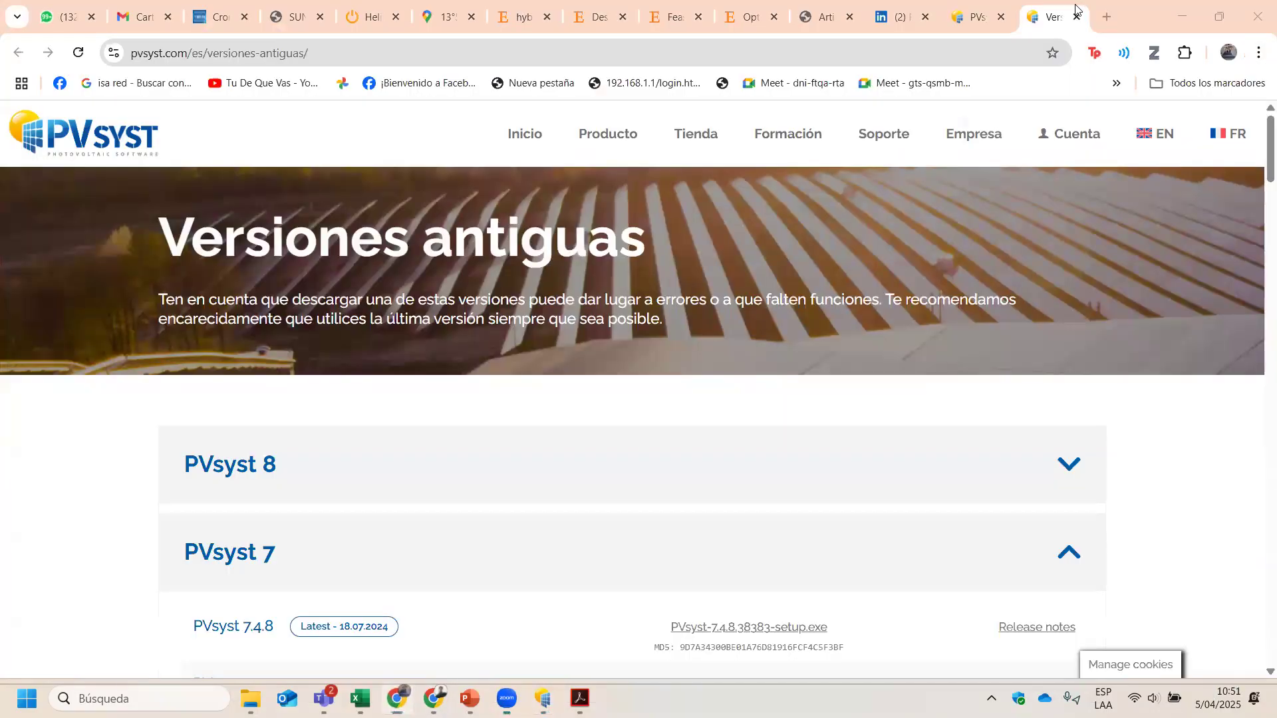
{"action": "key", "text": "ctrl+t"}
{"action": "type", "text": "UNIVER"}
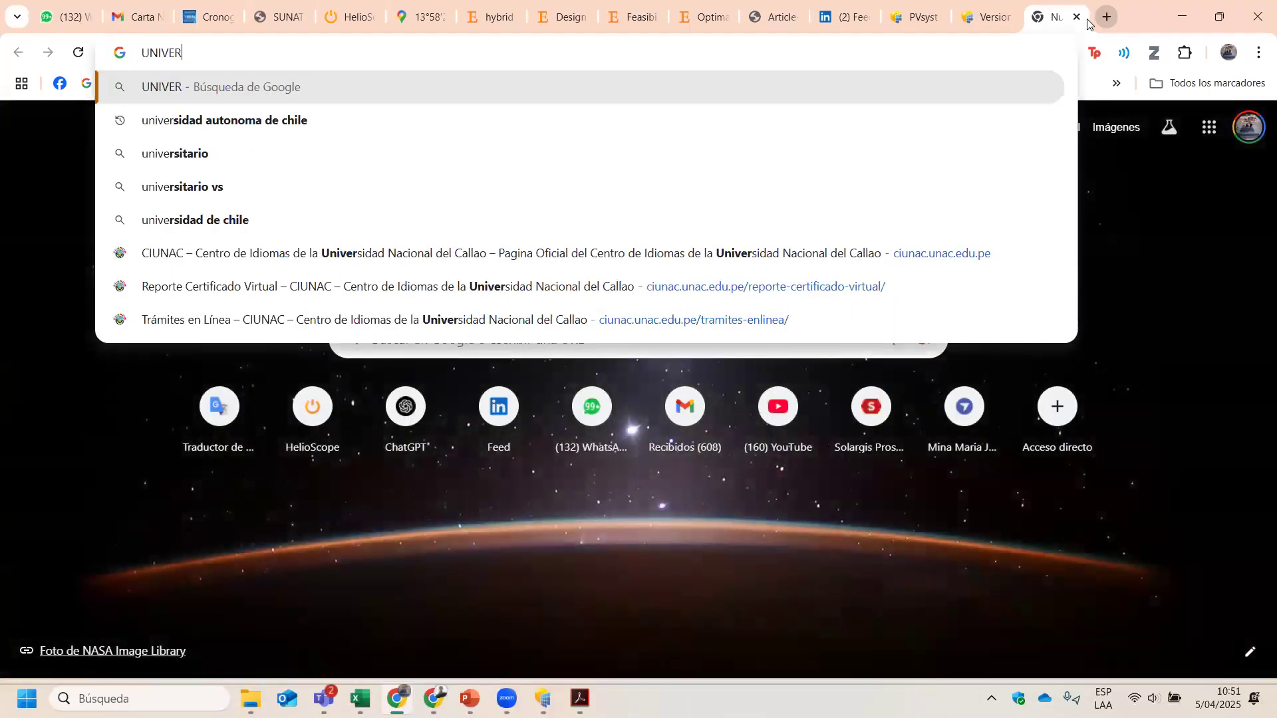
{"action": "type", "text": "SIDAD NACIONAL DE INGENIERIA"}
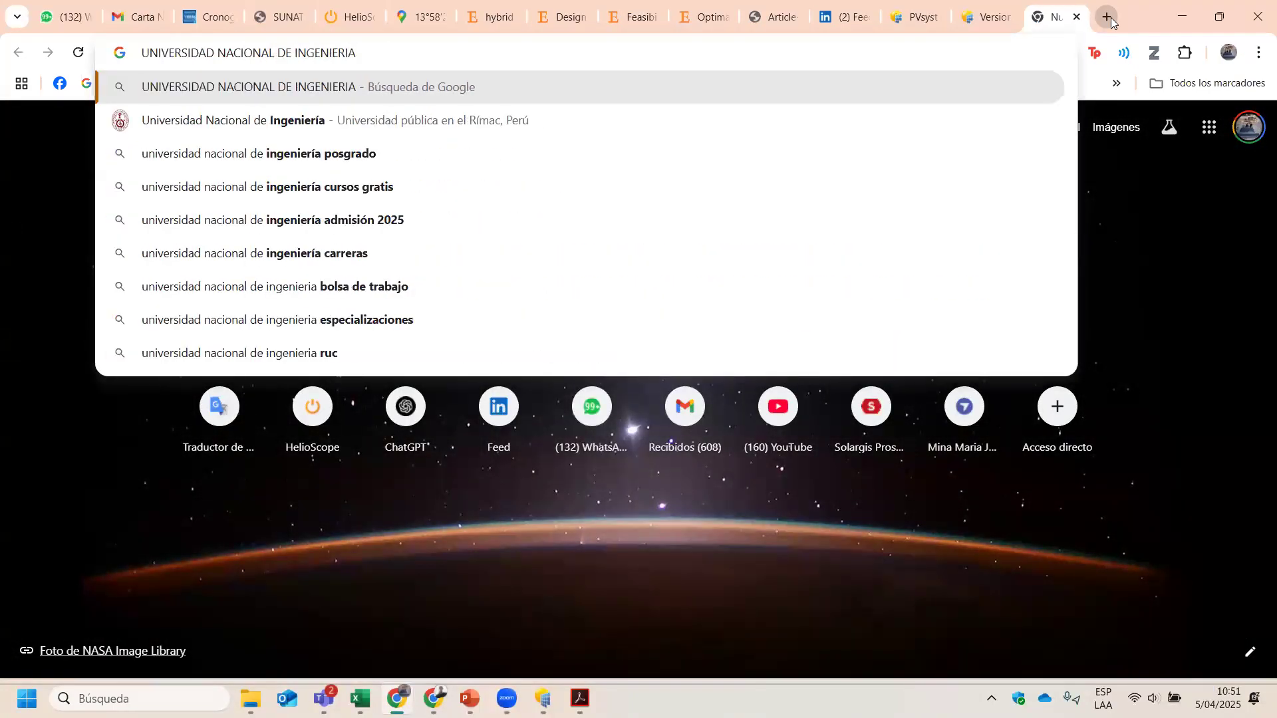
{"action": "key", "text": "Return"}
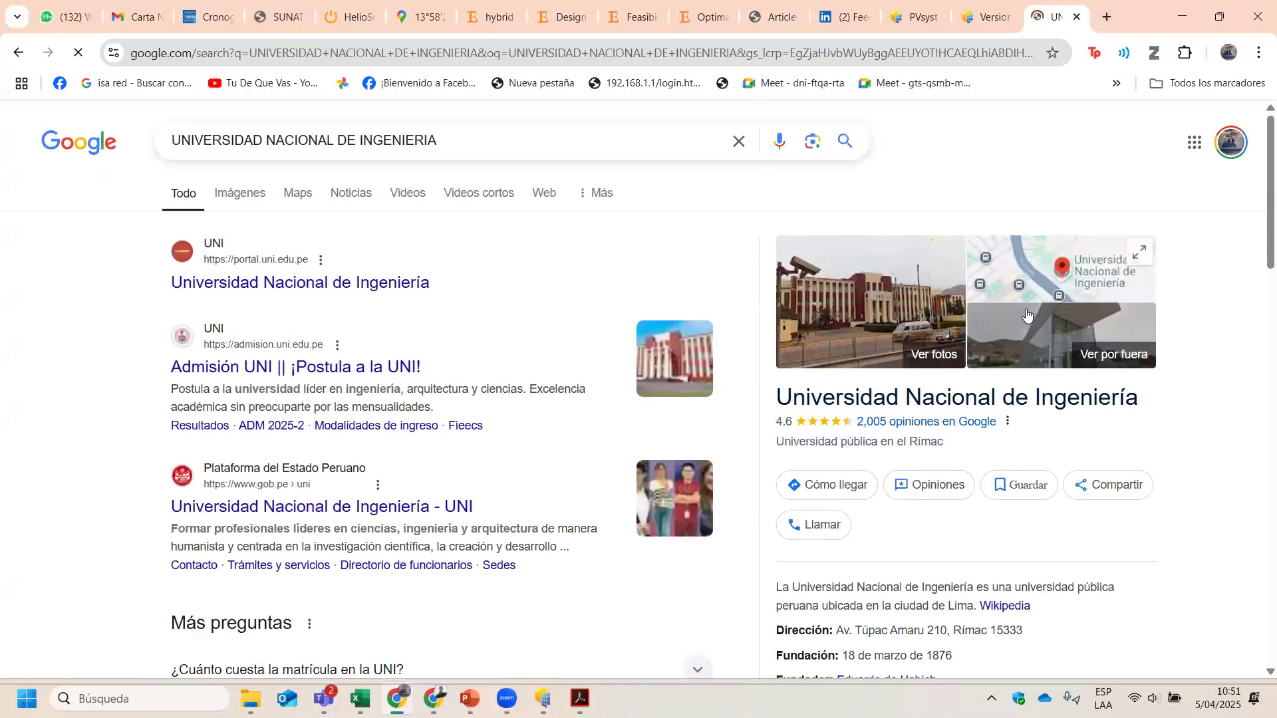
{"action": "left_click", "coordinate": [1037, 281]}
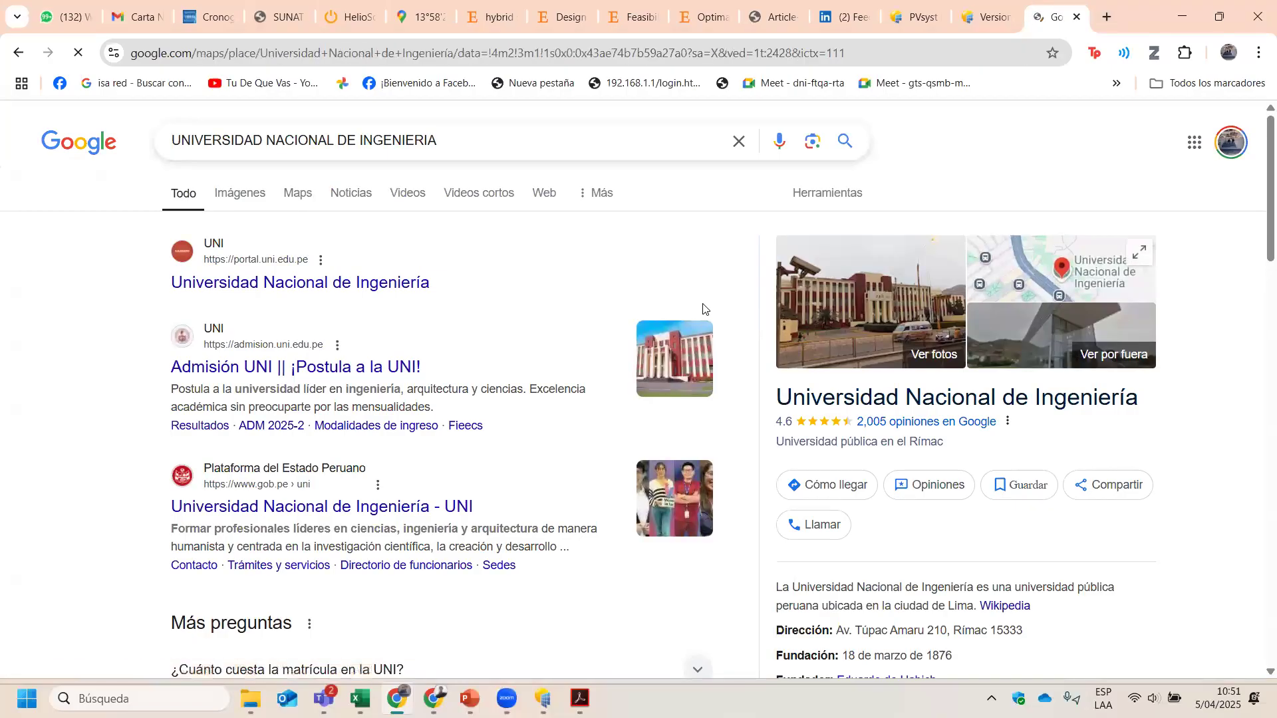
{"action": "left_click", "coordinate": [412, 404]}
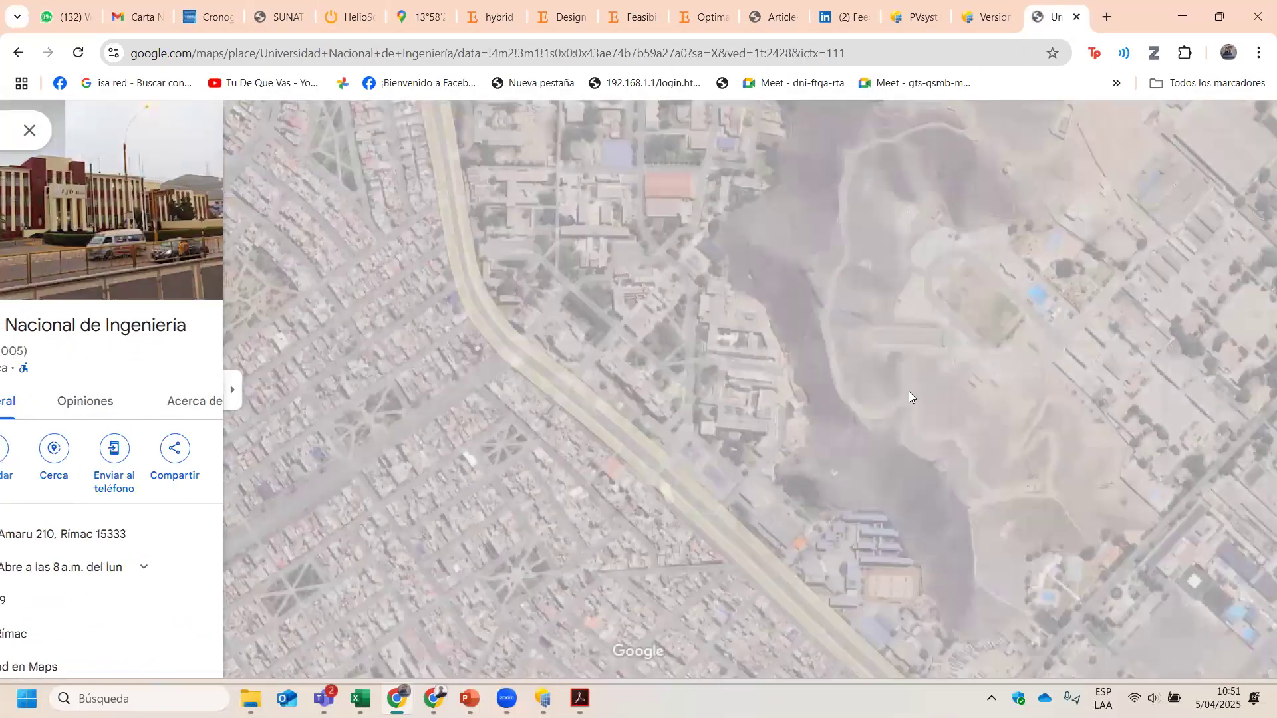
Step: Locate Estadio UNI on the university campus and copy the coordinates of a point there
{"action": "scroll", "coordinate": [573, 437], "scroll_direction": "down", "scroll_amount": 3}
{"action": "scroll", "coordinate": [608, 398], "scroll_direction": "up", "scroll_amount": 8}
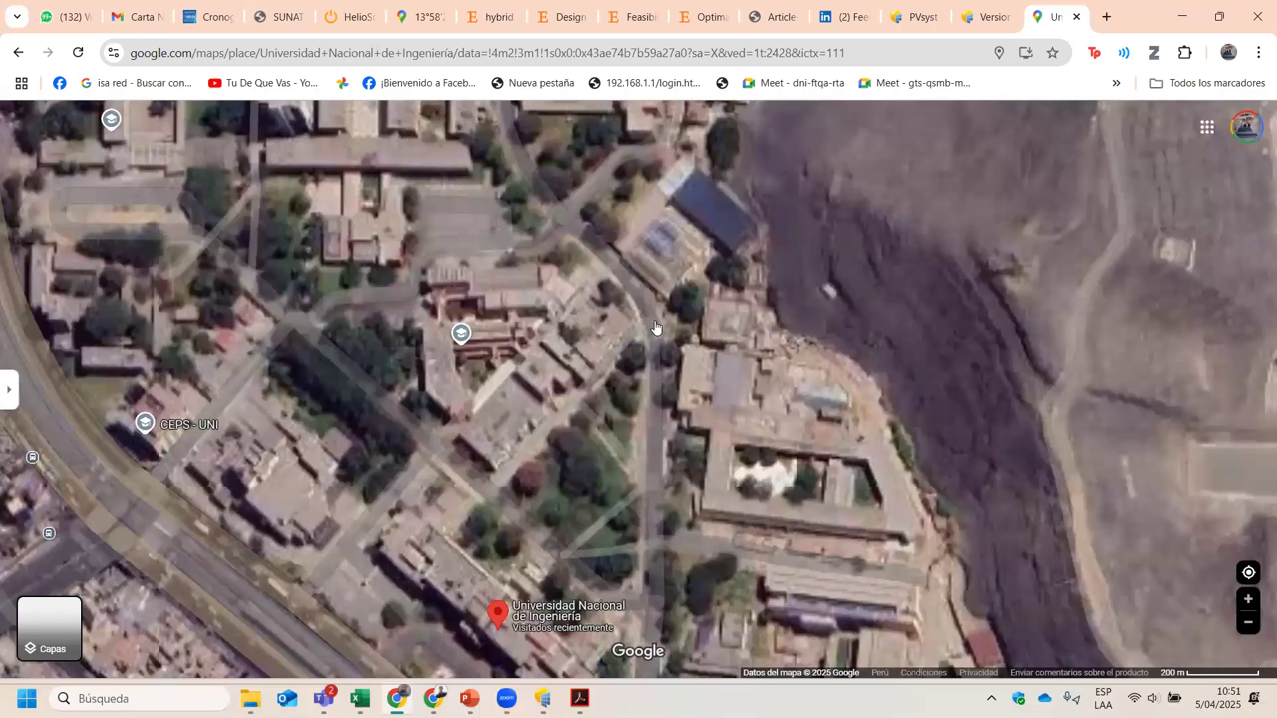
{"action": "left_click_drag", "start_coordinate": [673, 325], "coordinate": [633, 425]}
{"action": "scroll", "coordinate": [653, 313], "scroll_direction": "down", "scroll_amount": 1}
{"action": "left_click_drag", "start_coordinate": [653, 305], "coordinate": [576, 491]}
{"action": "scroll", "coordinate": [586, 479], "scroll_direction": "down", "scroll_amount": 1}
{"action": "left_click_drag", "start_coordinate": [705, 358], "coordinate": [681, 414]}
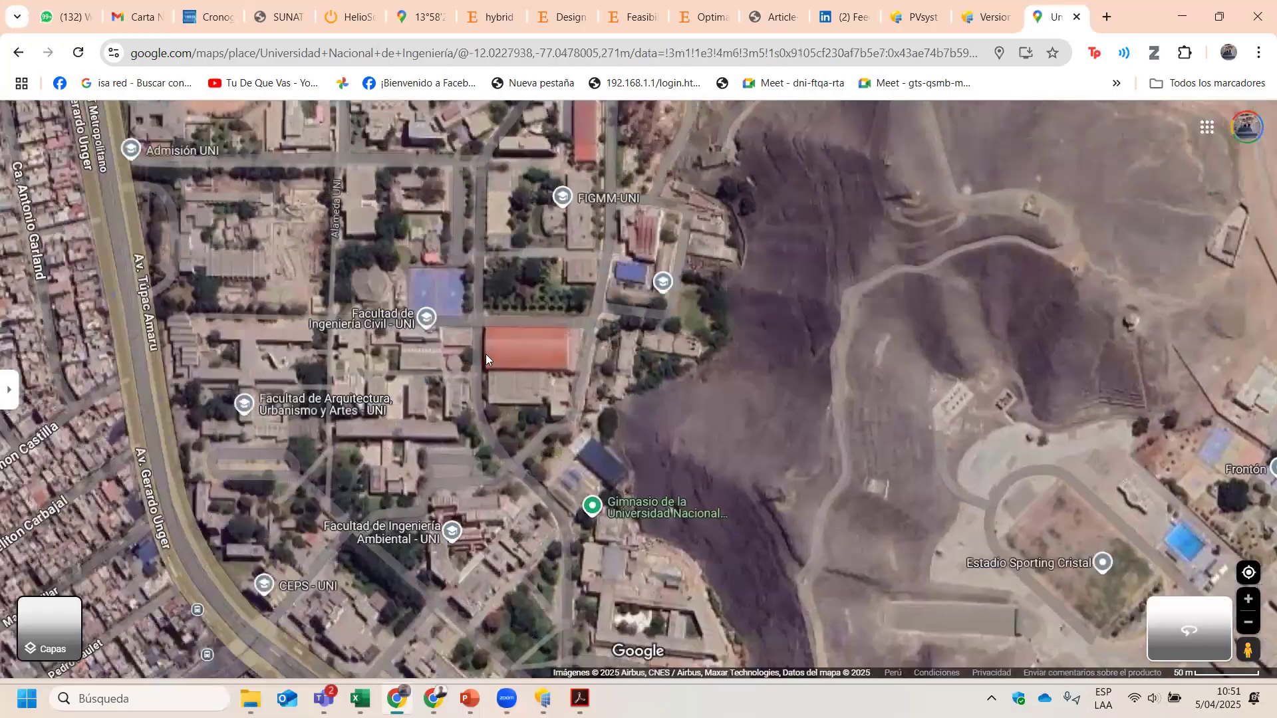
{"action": "scroll", "coordinate": [486, 354], "scroll_direction": "down", "scroll_amount": 2}
{"action": "left_click_drag", "start_coordinate": [348, 140], "coordinate": [391, 342]}
{"action": "left_click", "coordinate": [552, 357]}
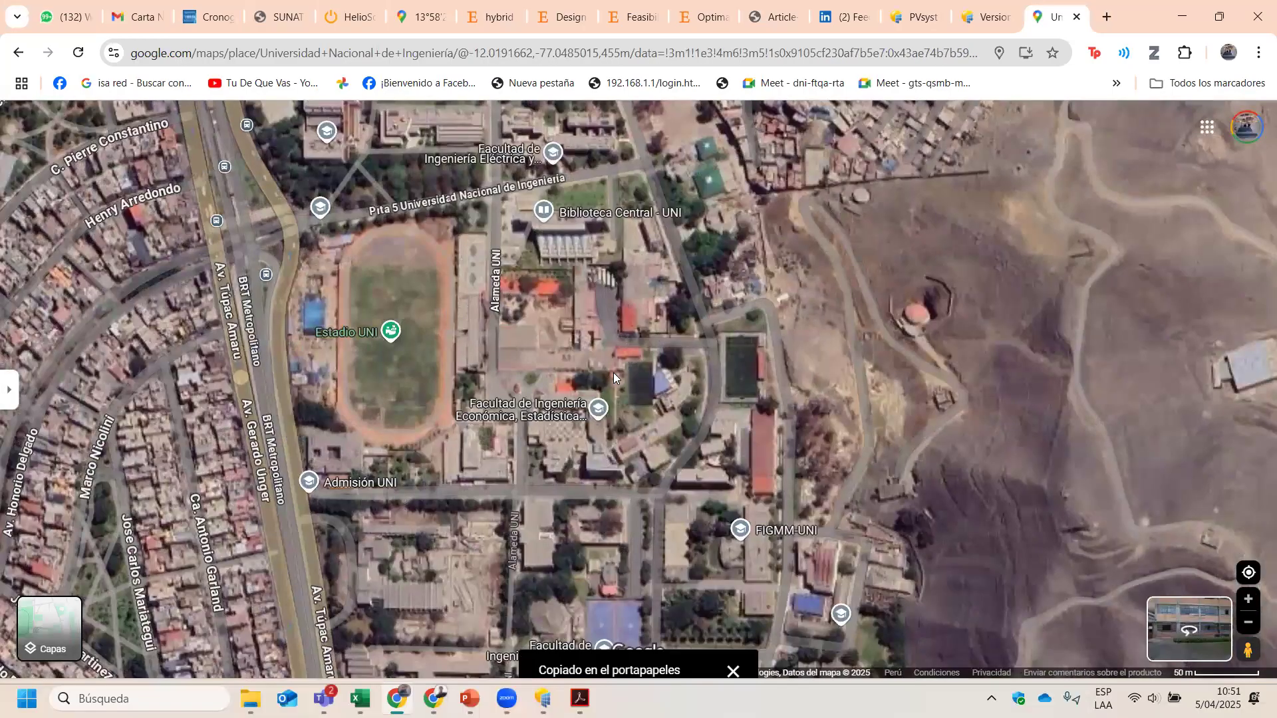
Step: Return to PVsyst and enter the locality -12.018768678746772, -77.05035607427715 in the site's interactive map
{"action": "left_click", "coordinate": [507, 699]}
{"action": "left_click", "coordinate": [543, 699]}
{"action": "type", "text": "-12.018768678746772, -77.05035607427715"}
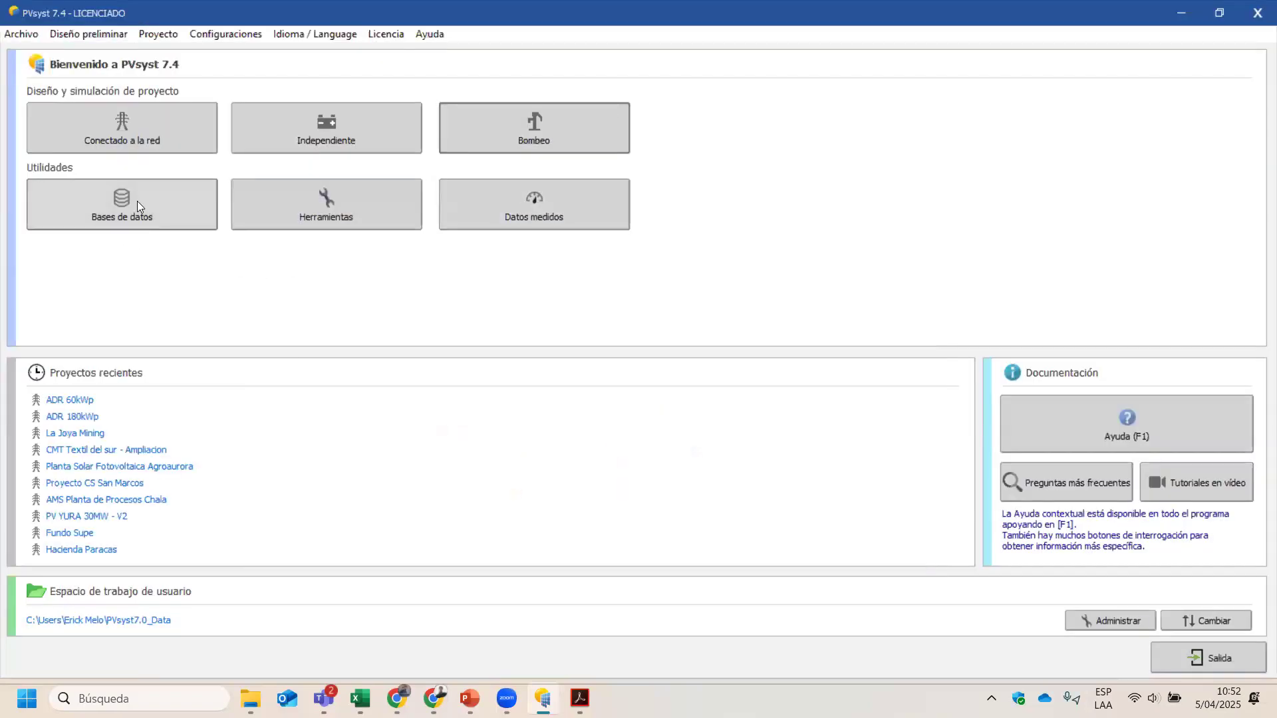
Step: Create a new geographic site in the databases and search its interactive map for the Estadio UNI coordinates -12.019021921285537, -77.05032596749966 copied from Google Maps
{"action": "left_click", "coordinate": [137, 201]}
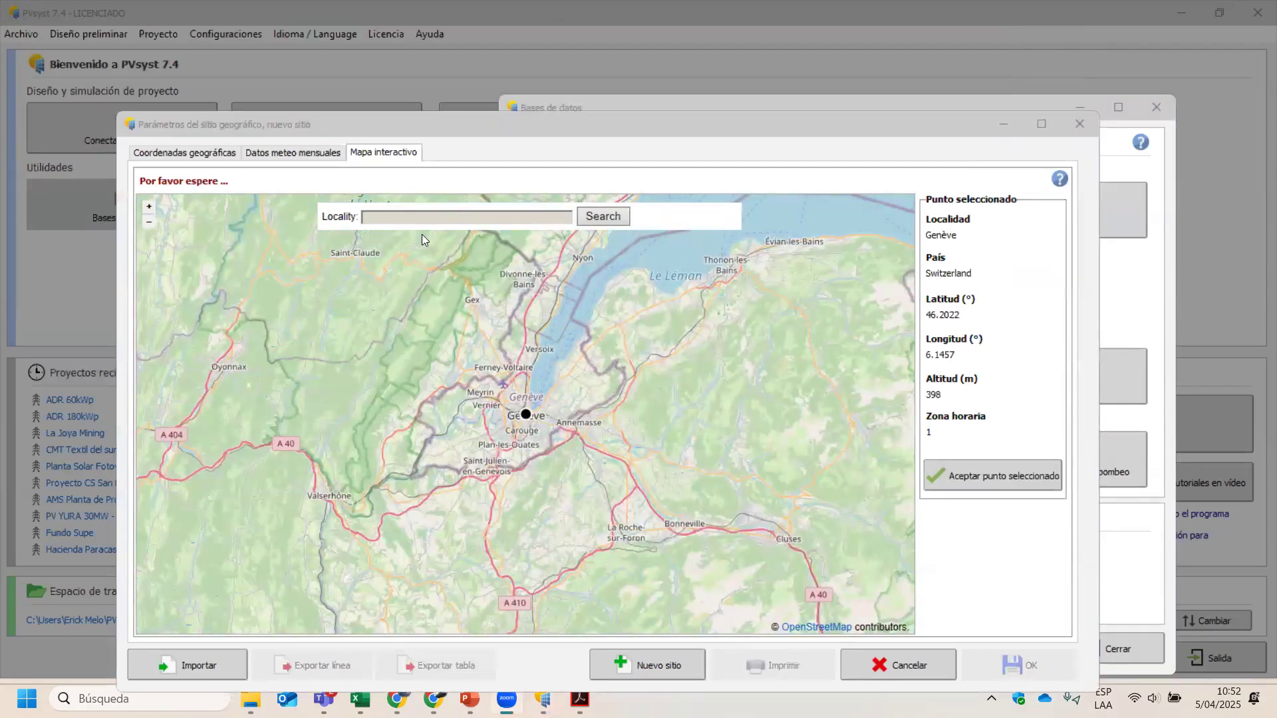
{"action": "key", "text": "alt+Tab"}
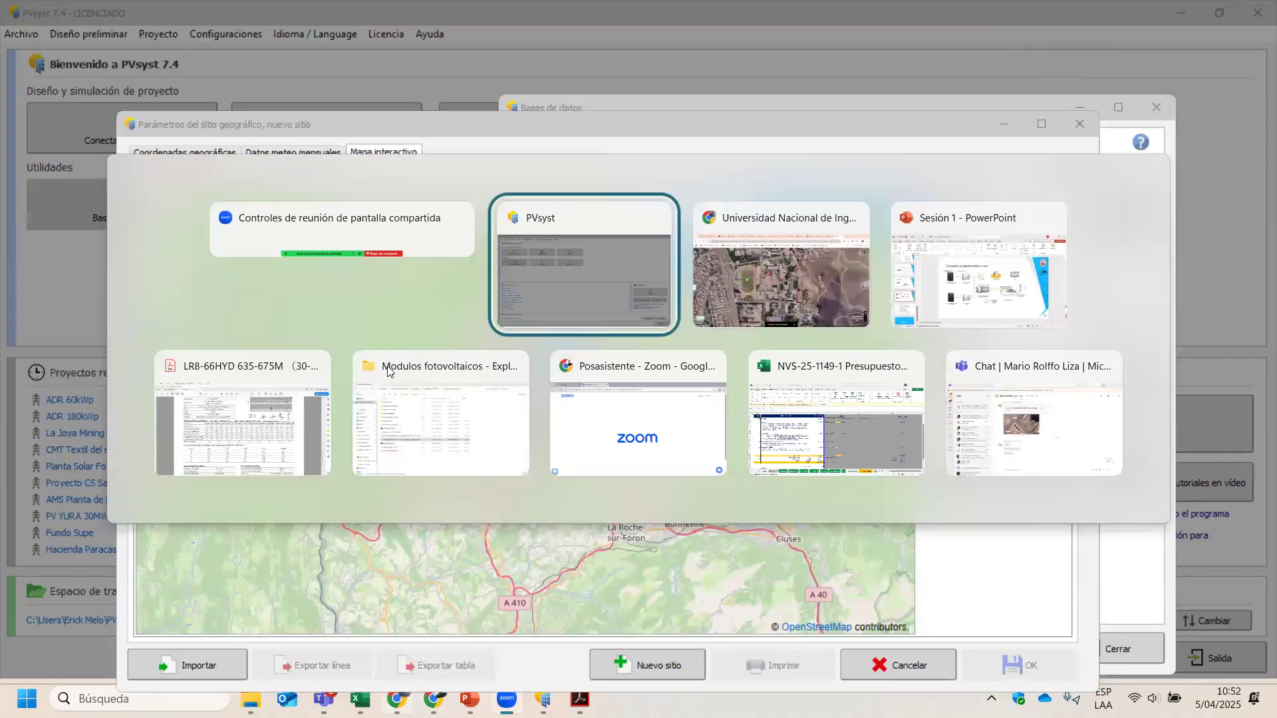
{"action": "key", "text": "alt+Tab"}
{"action": "right_click", "coordinate": [412, 379]}
{"action": "left_click", "coordinate": [464, 388]}
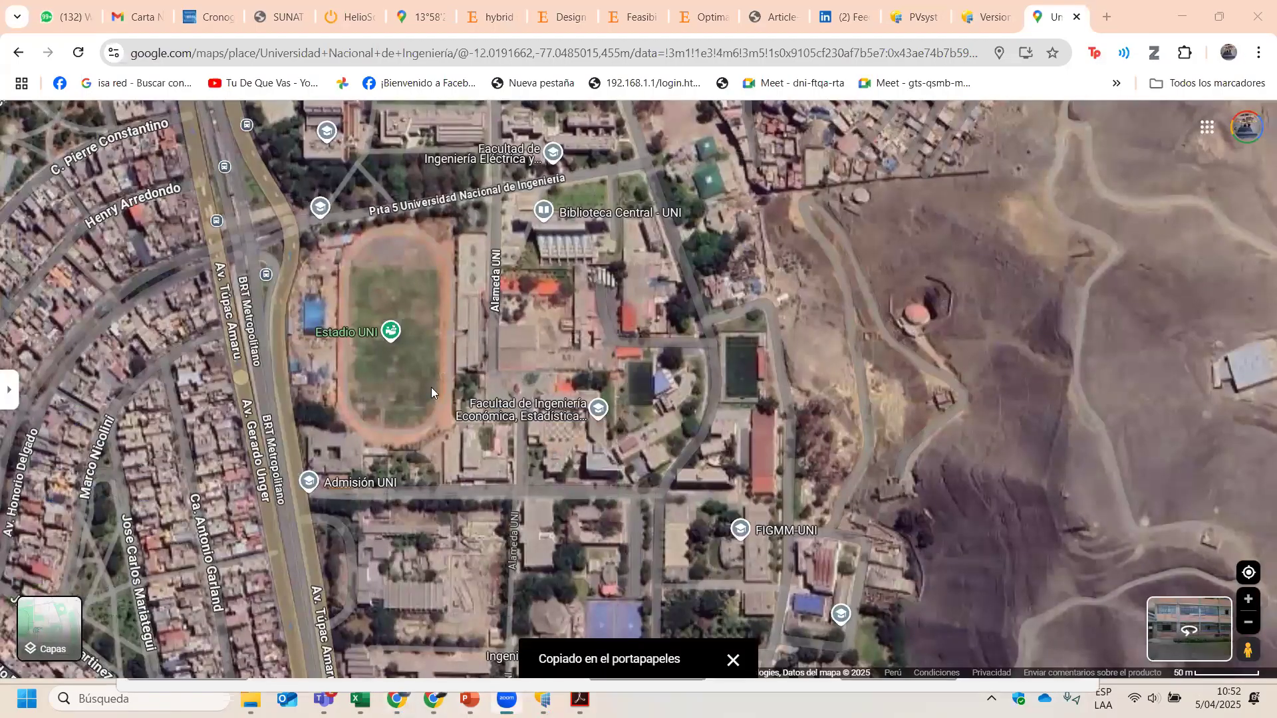
{"action": "key", "text": "alt+Tab"}
{"action": "key", "text": "ctrl+v"}
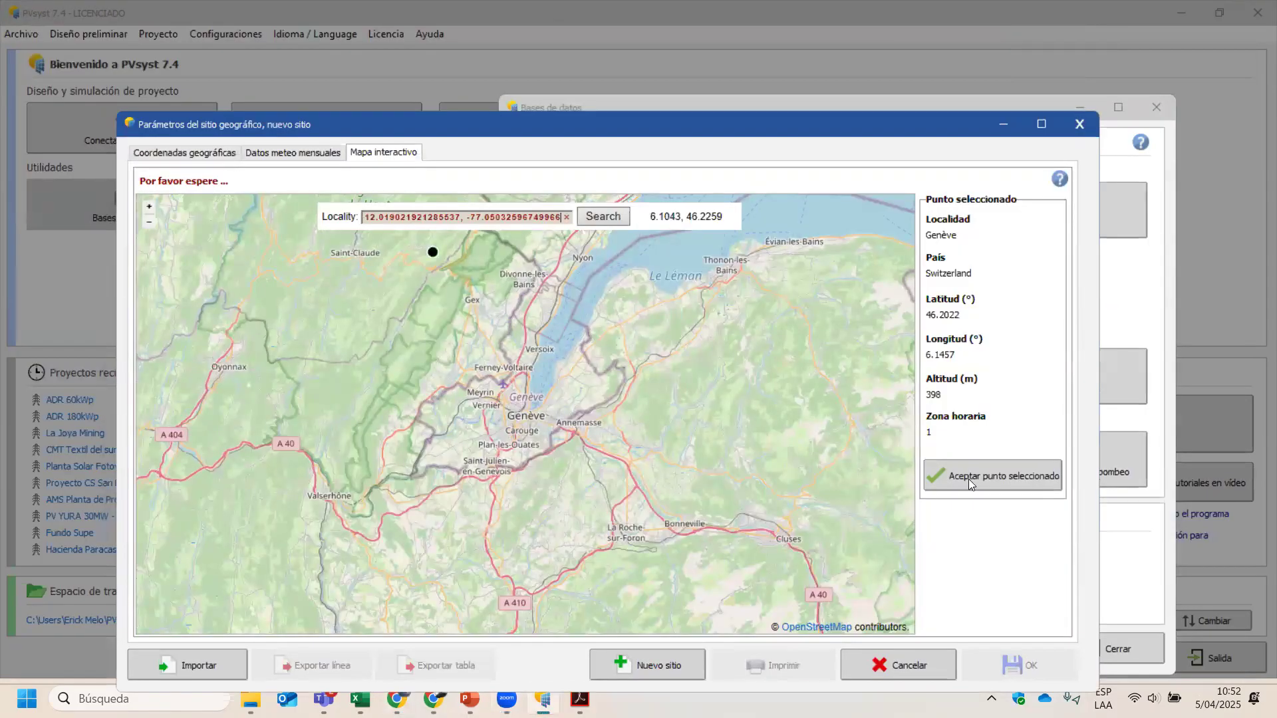
{"action": "left_click", "coordinate": [593, 216]}
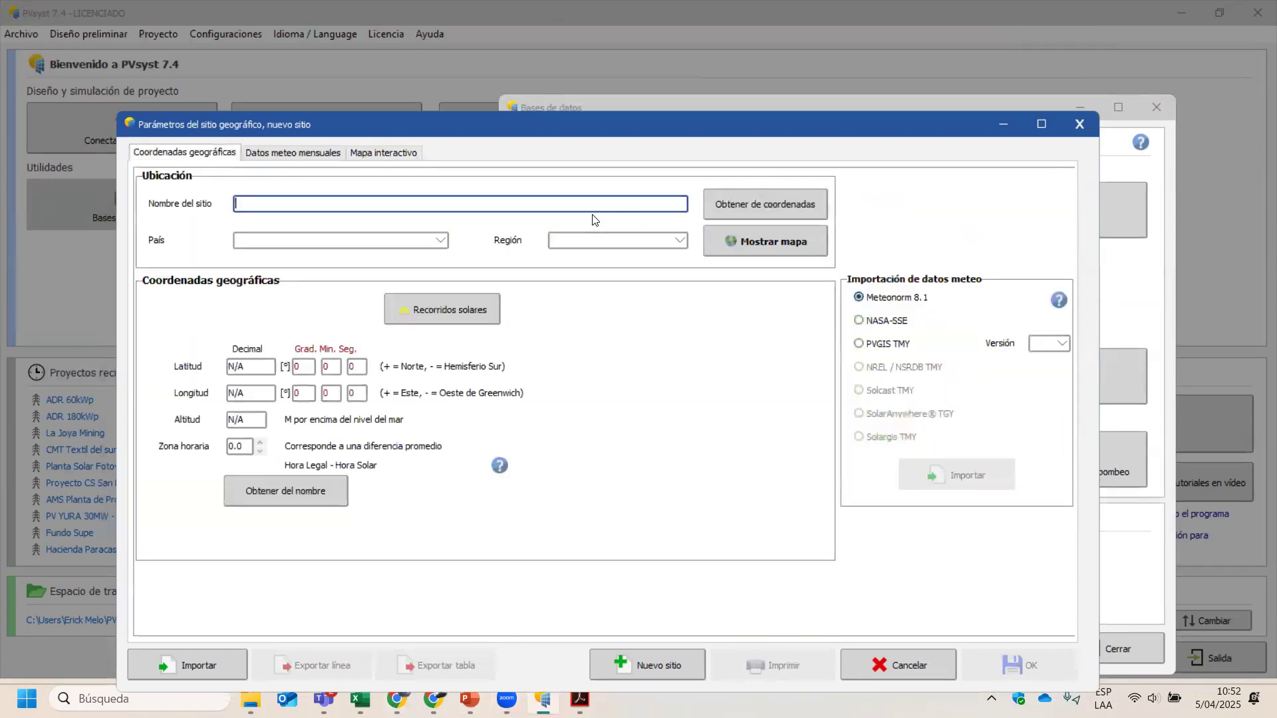
{"action": "left_click", "coordinate": [396, 155]}
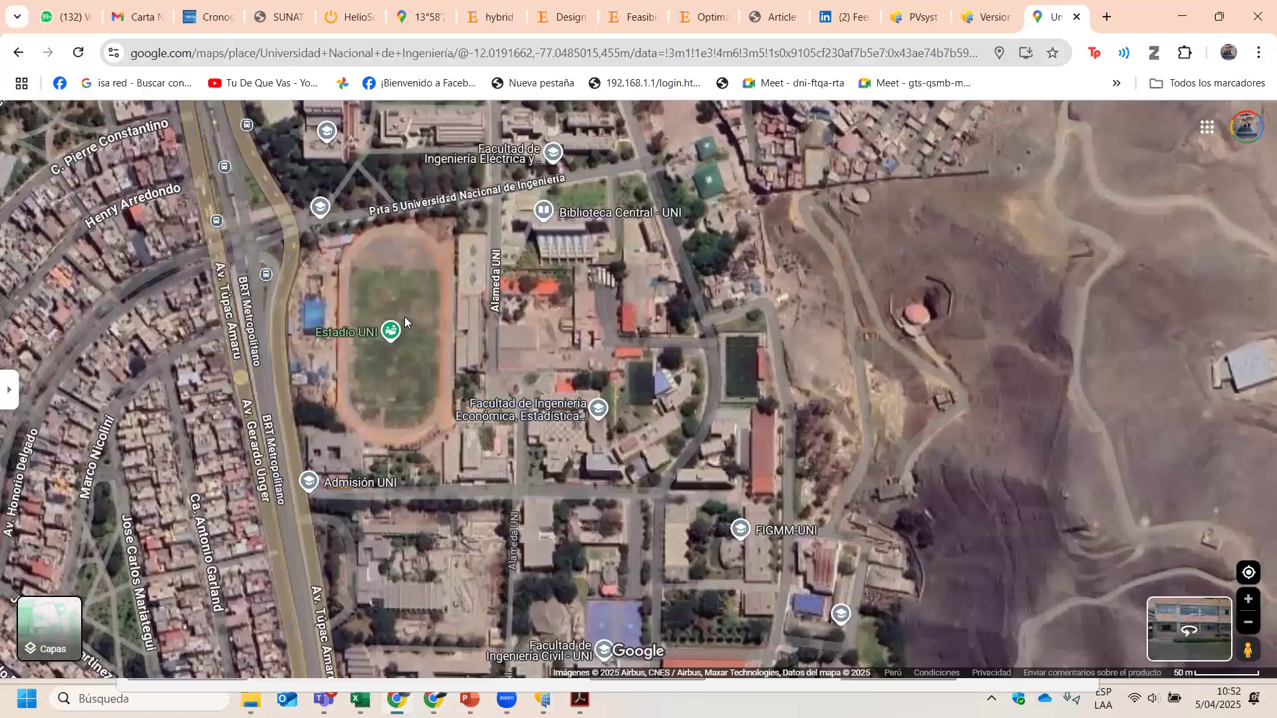
Step: Copy the coordinates of another point inside Estadio UNI from Google Maps and return to PVsyst
{"action": "scroll", "coordinate": [404, 317], "scroll_direction": "up", "scroll_amount": 3}
{"action": "right_click", "coordinate": [404, 316]}
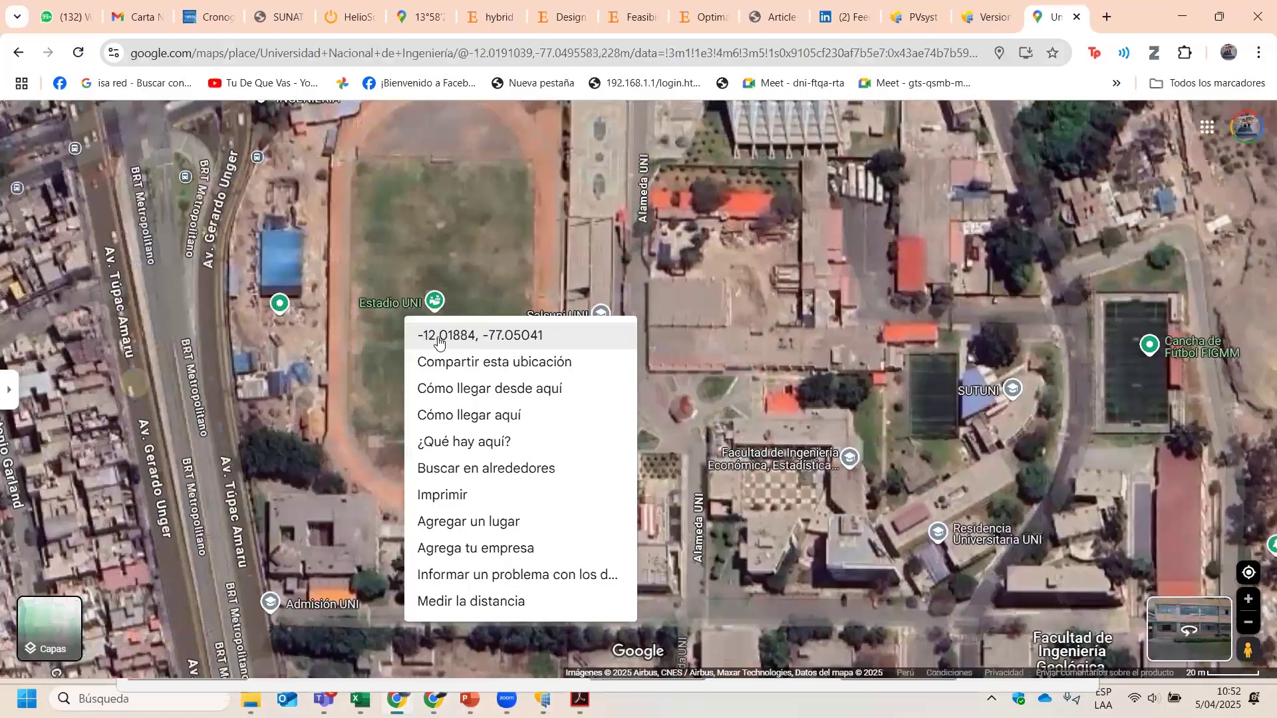
{"action": "right_click", "coordinate": [409, 253]}
{"action": "right_click", "coordinate": [426, 250]}
{"action": "left_click", "coordinate": [416, 270]}
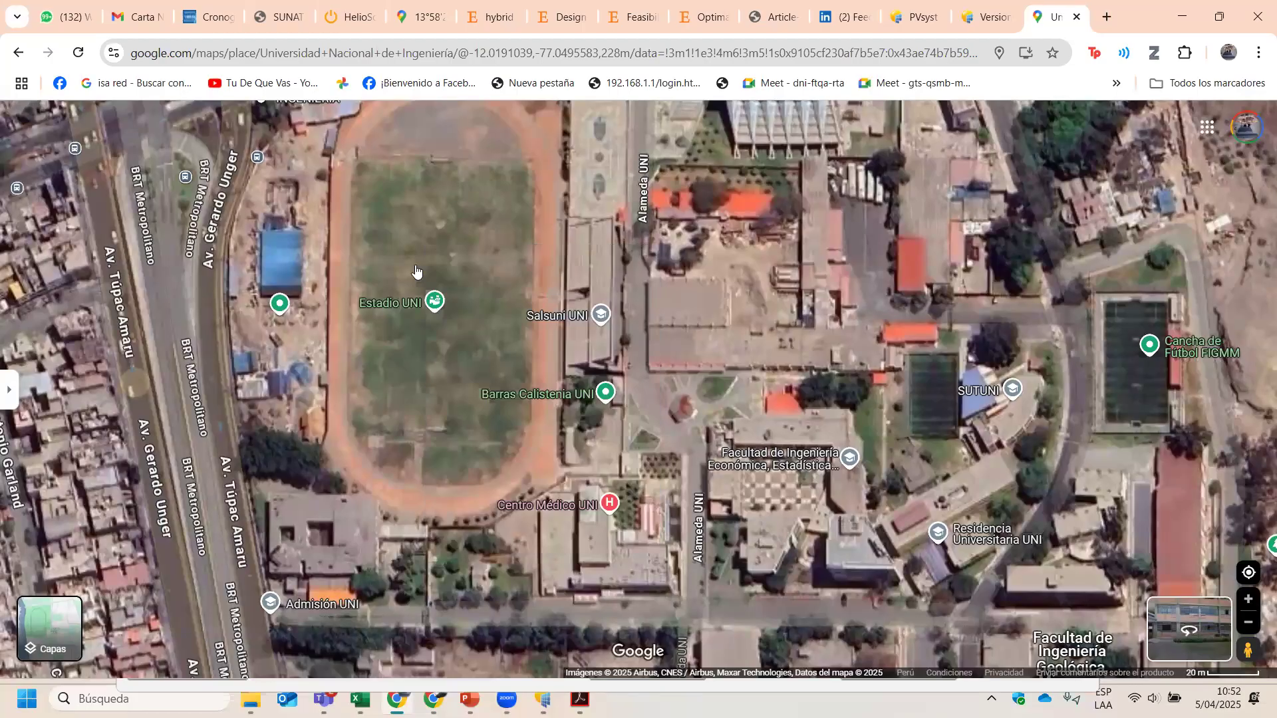
{"action": "right_click", "coordinate": [415, 270]}
{"action": "left_click", "coordinate": [452, 286]}
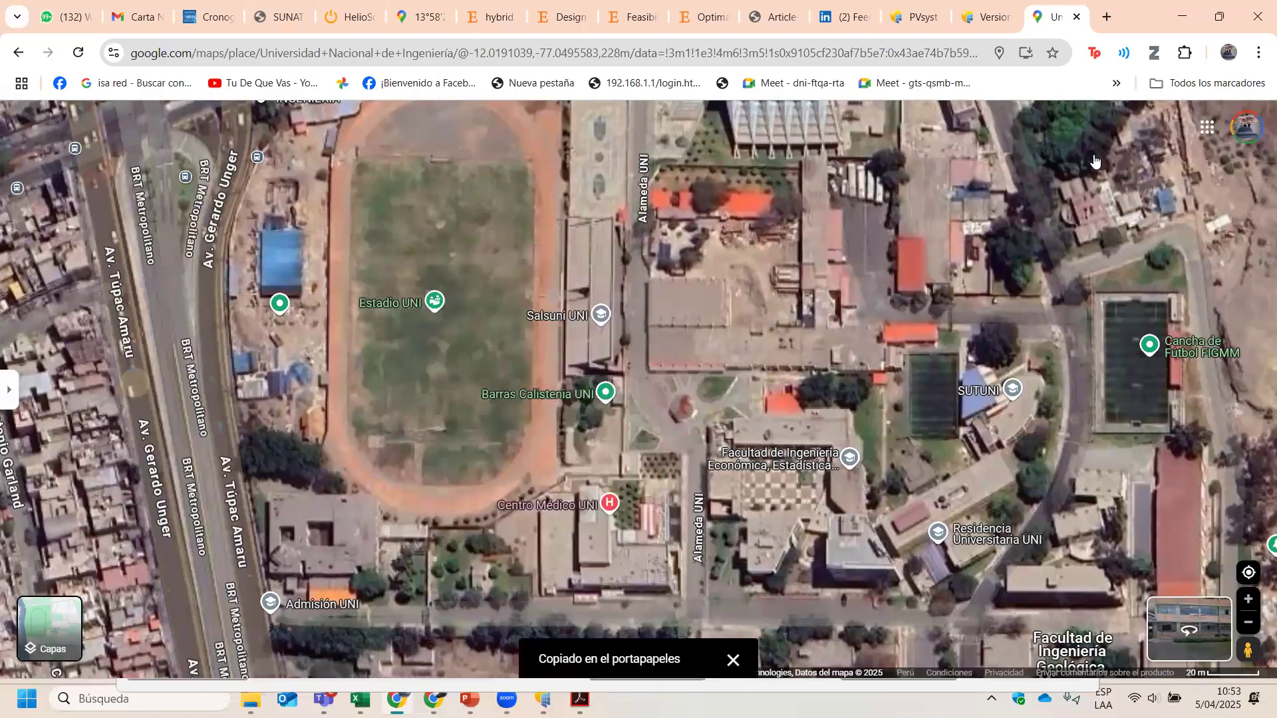
{"action": "left_click", "coordinate": [1183, 16]}
{"action": "left_click", "coordinate": [544, 701]}
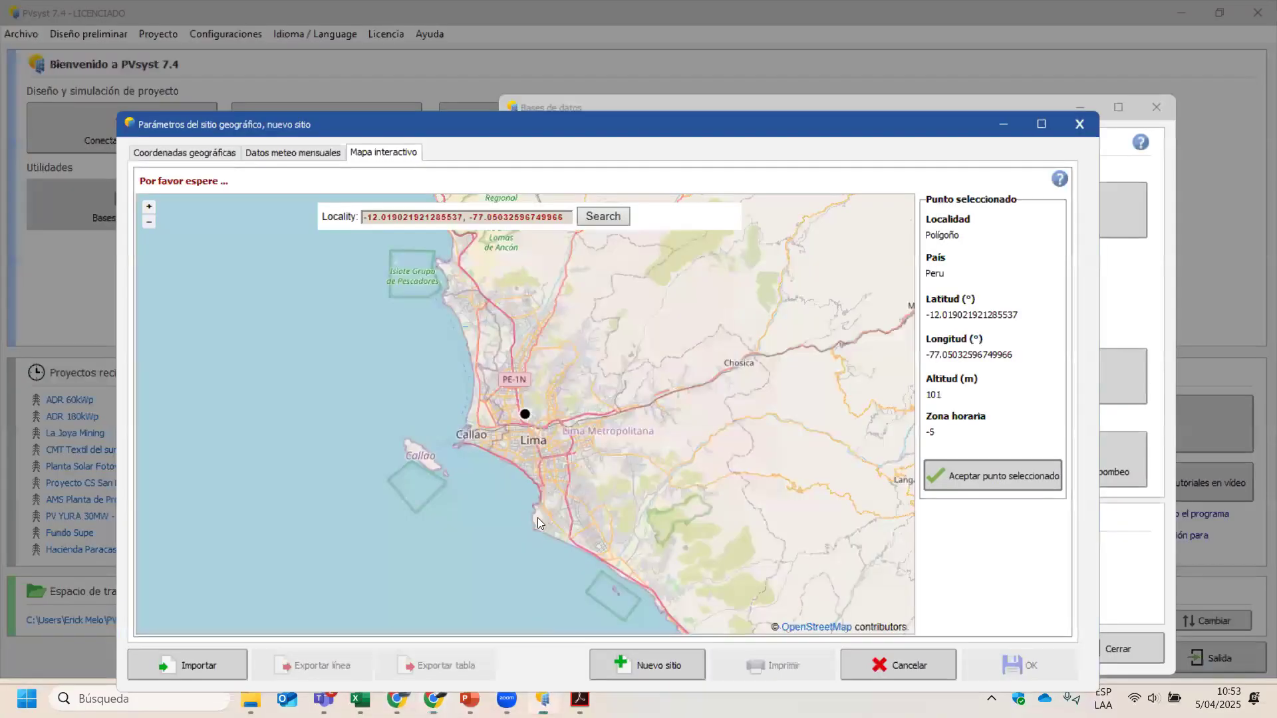
Step: Check the marked point at Estadio UNI on the interactive map and accept it as the new site's location
{"action": "scroll", "coordinate": [521, 452], "scroll_direction": "up", "scroll_amount": 5}
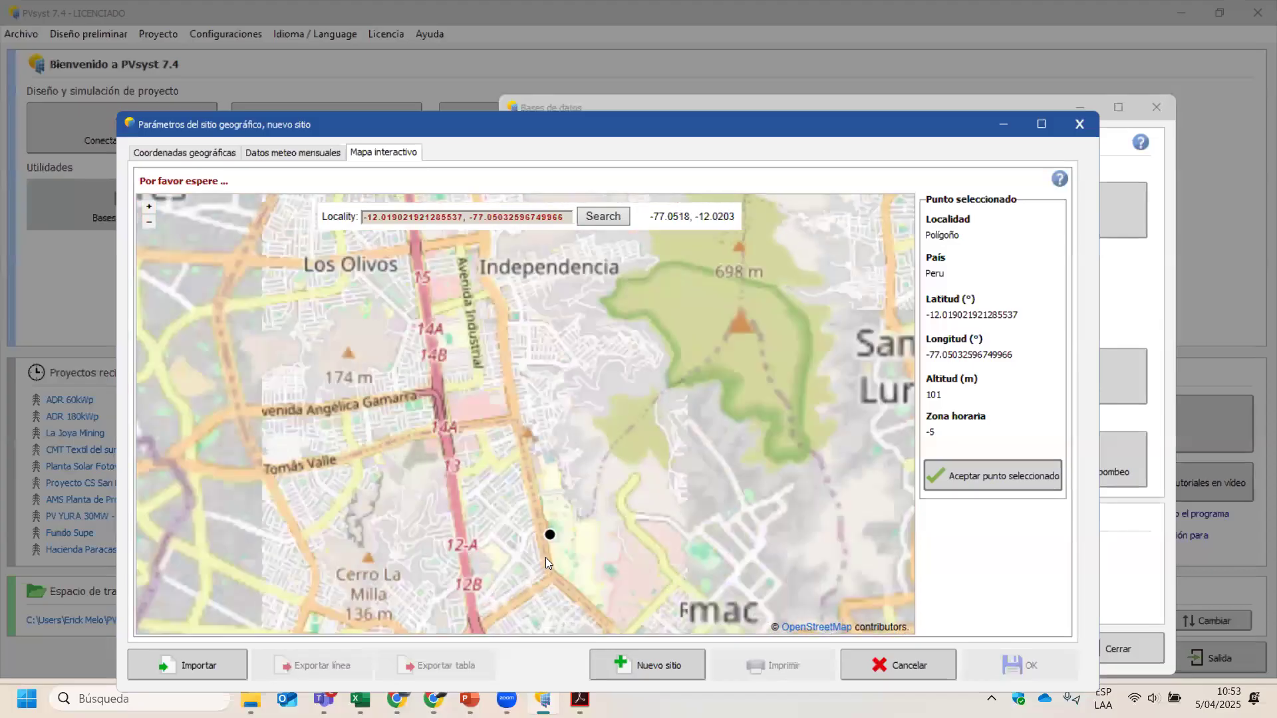
{"action": "scroll", "coordinate": [546, 557], "scroll_direction": "up", "scroll_amount": 3}
{"action": "left_click_drag", "start_coordinate": [449, 382], "coordinate": [483, 429]}
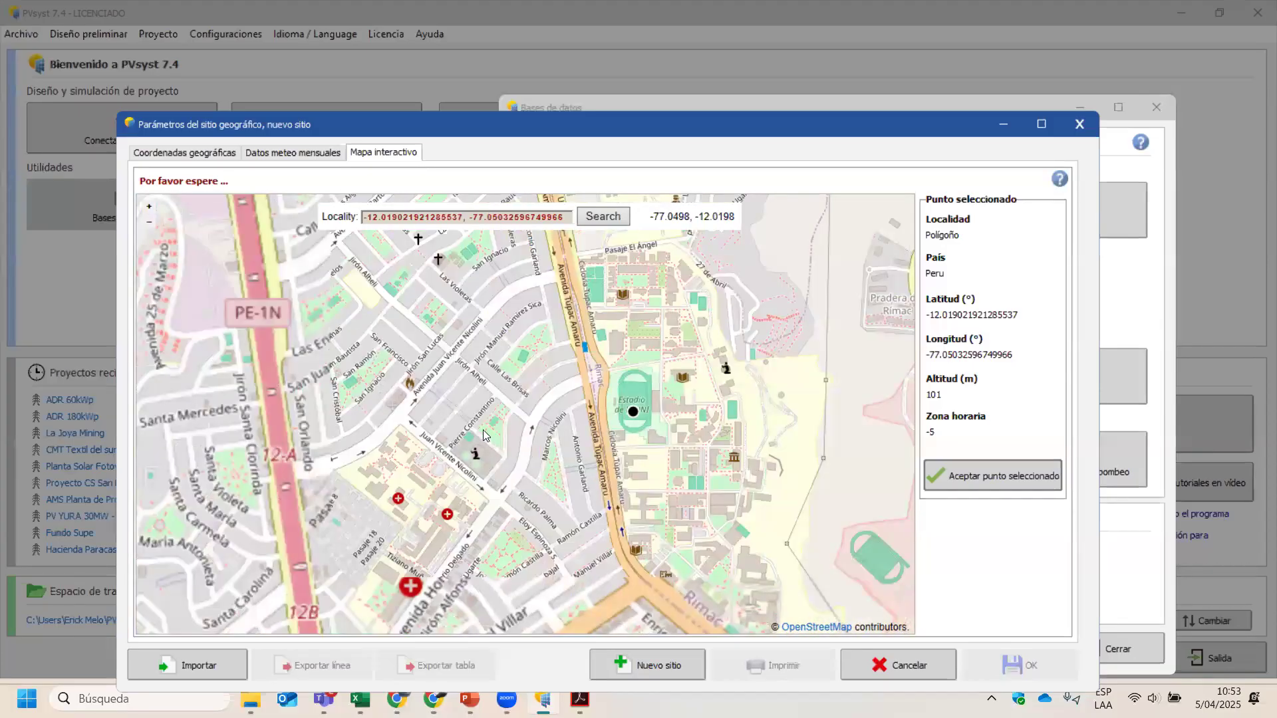
{"action": "left_click", "coordinate": [931, 475]}
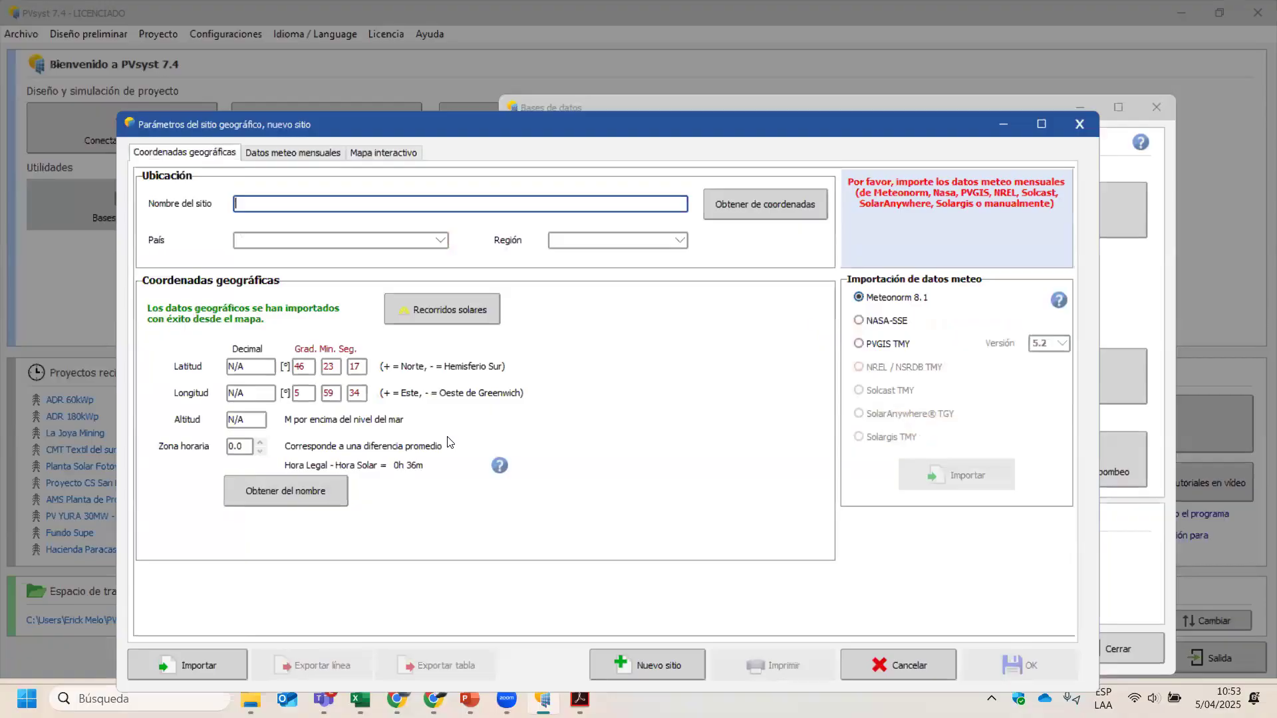
Step: Review the imported site name, latitude, longitude and altitude of the new site
{"action": "left_click", "coordinate": [295, 200]}
{"action": "double_click", "coordinate": [295, 200]}
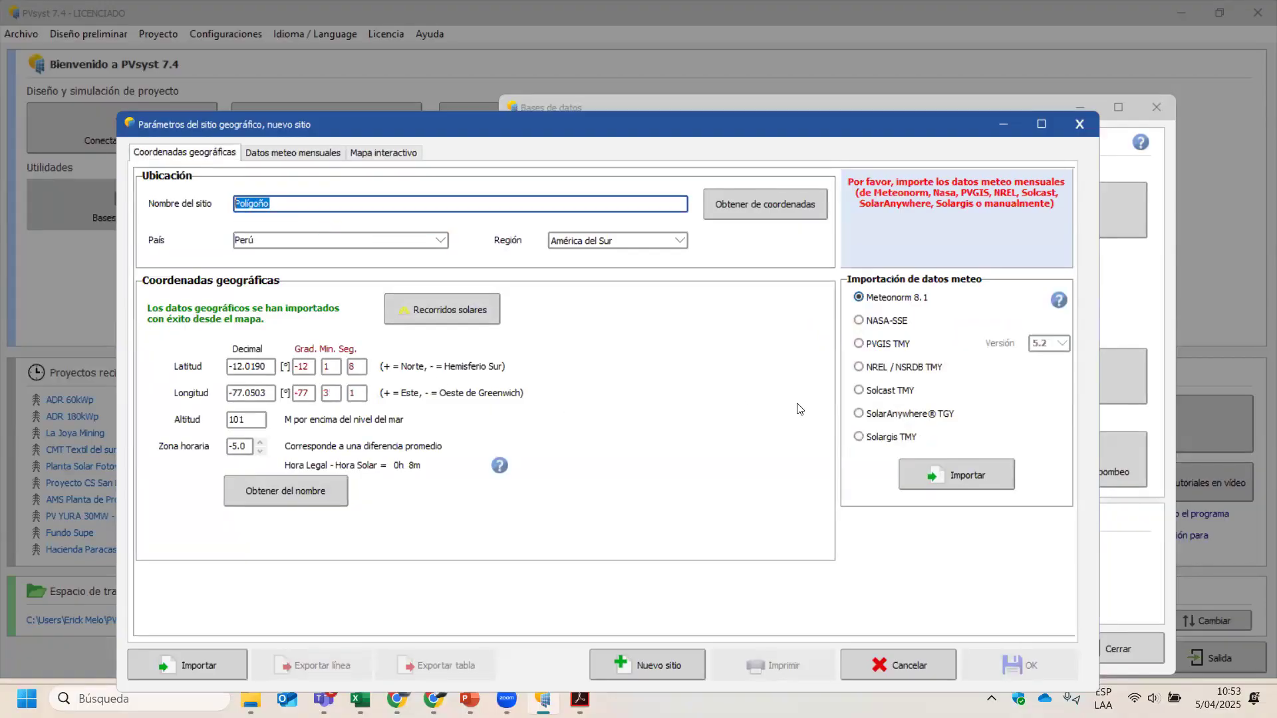
{"action": "left_click", "coordinate": [273, 369]}
{"action": "left_click", "coordinate": [264, 392]}
{"action": "left_click", "coordinate": [246, 420]}
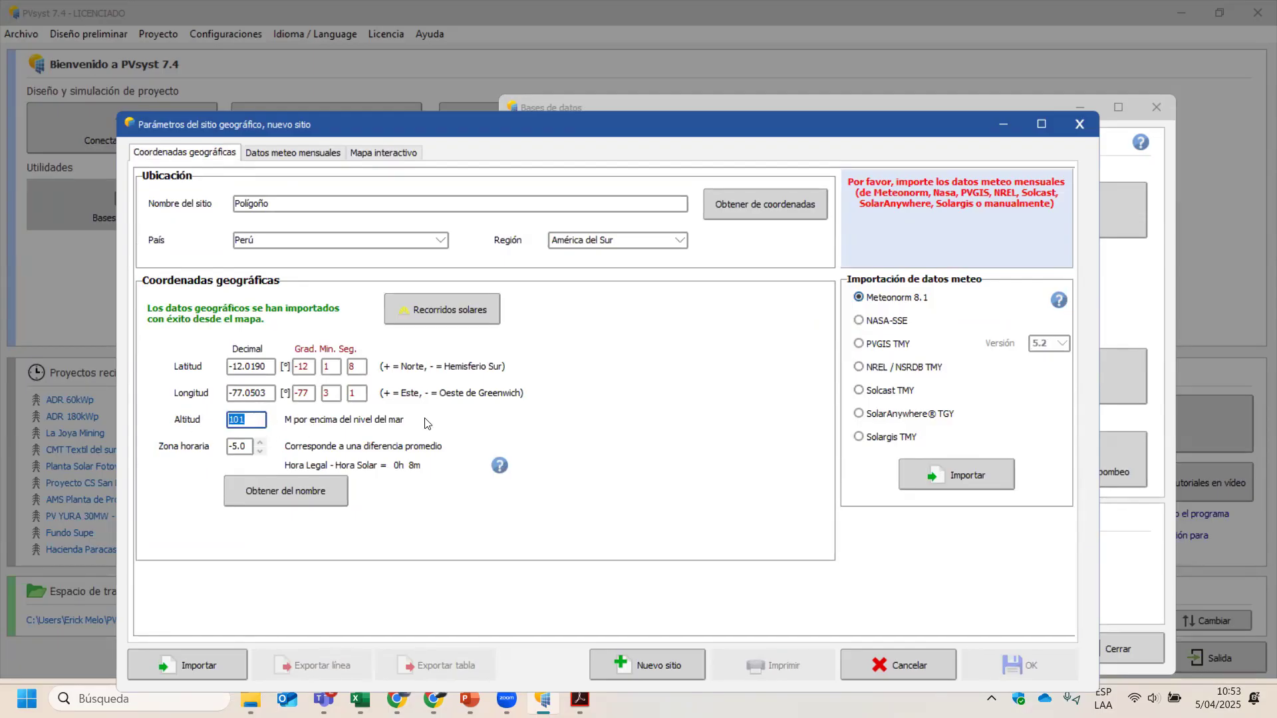
{"action": "left_click", "coordinate": [238, 419]}
{"action": "double_click", "coordinate": [245, 420]}
Step: Rename the new site as Univerisad Nacional De Ingeniería
{"action": "left_click_drag", "start_coordinate": [313, 208], "coordinate": [201, 208]}
{"action": "type", "text": "Univeris"}
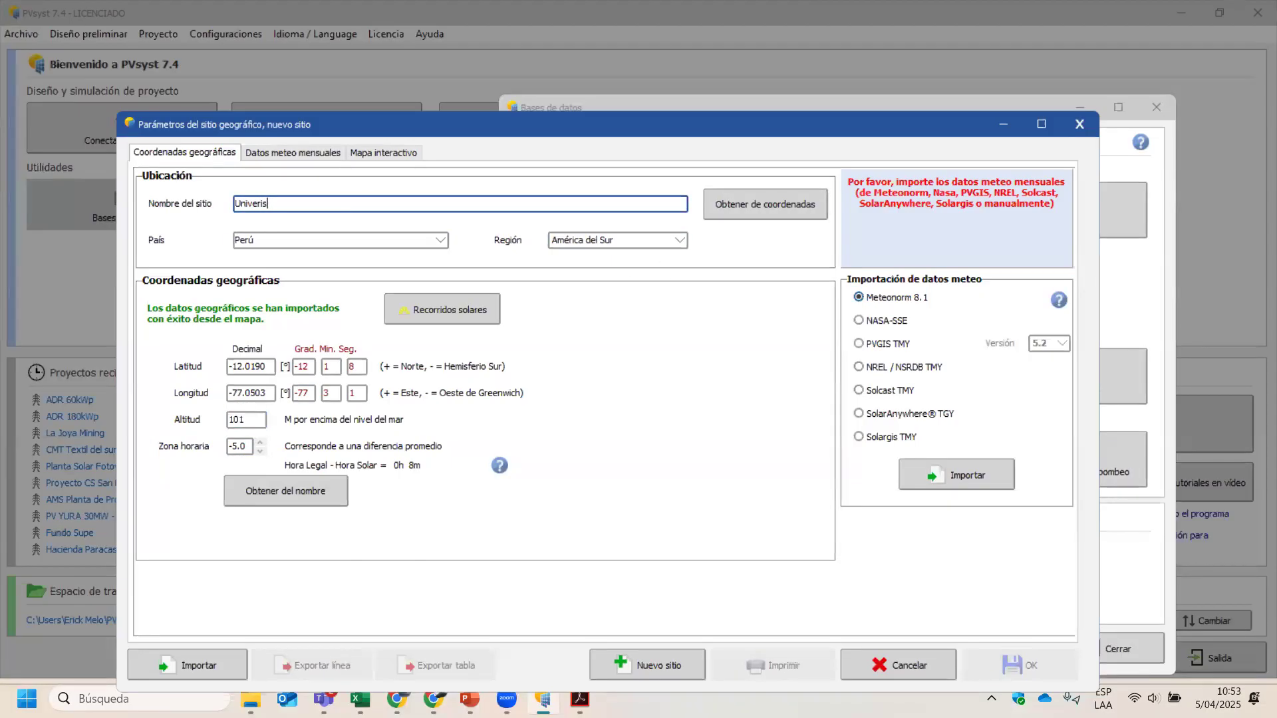
{"action": "type", "text": "ad Nacional De ional De Ingeniería"}
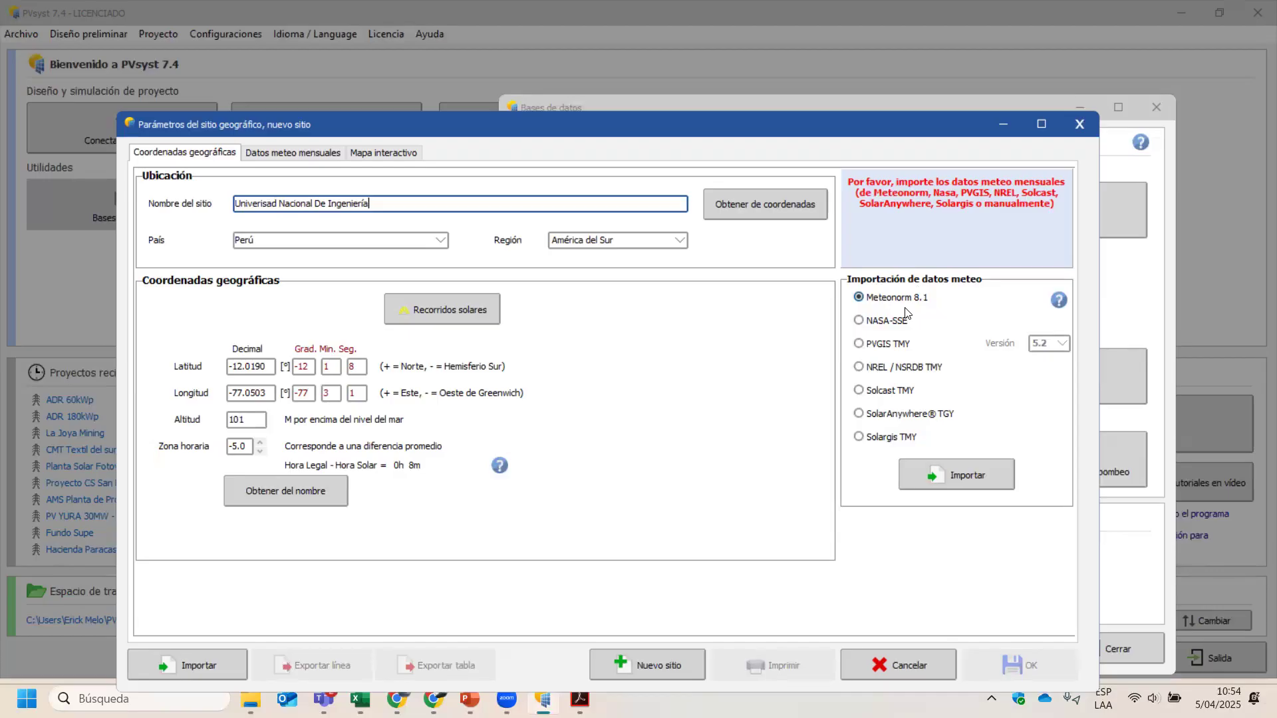
Step: Try NASA-SSE and Meteonorm 8.1 as weather data sources and select PVGIS TMY version 5.2 for the import
{"action": "left_click", "coordinate": [888, 321]}
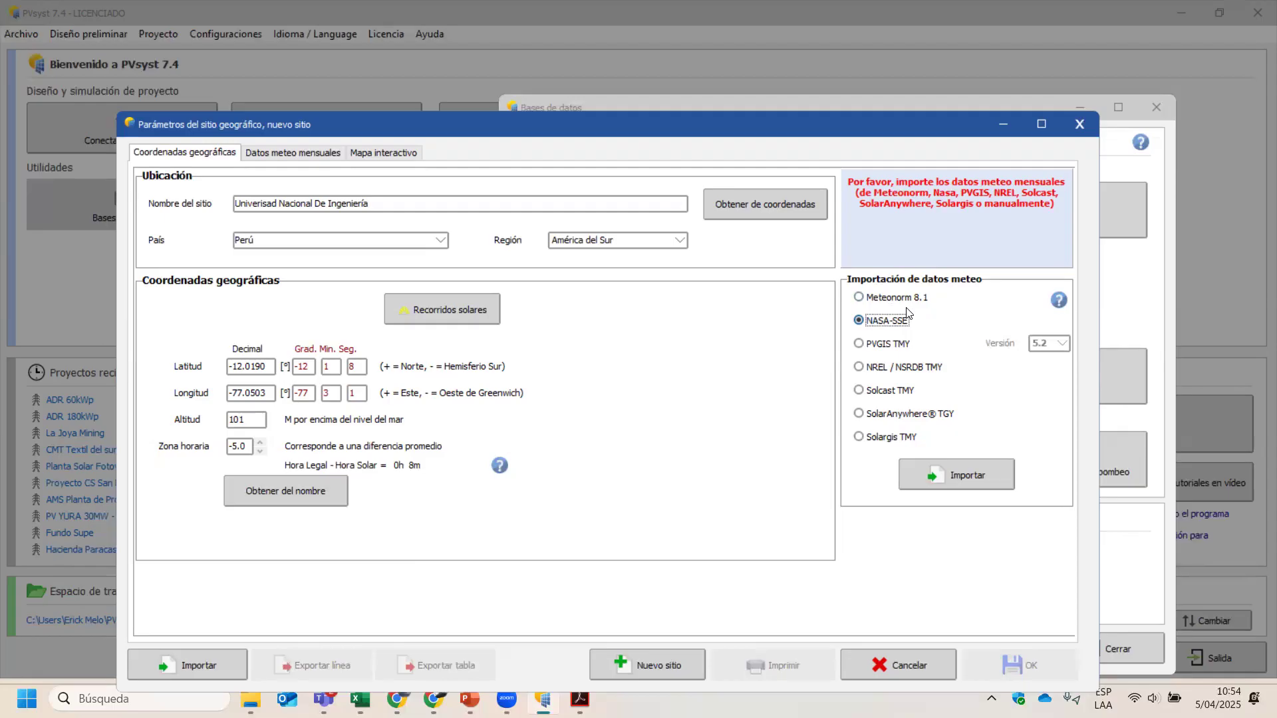
{"action": "left_click", "coordinate": [894, 344]}
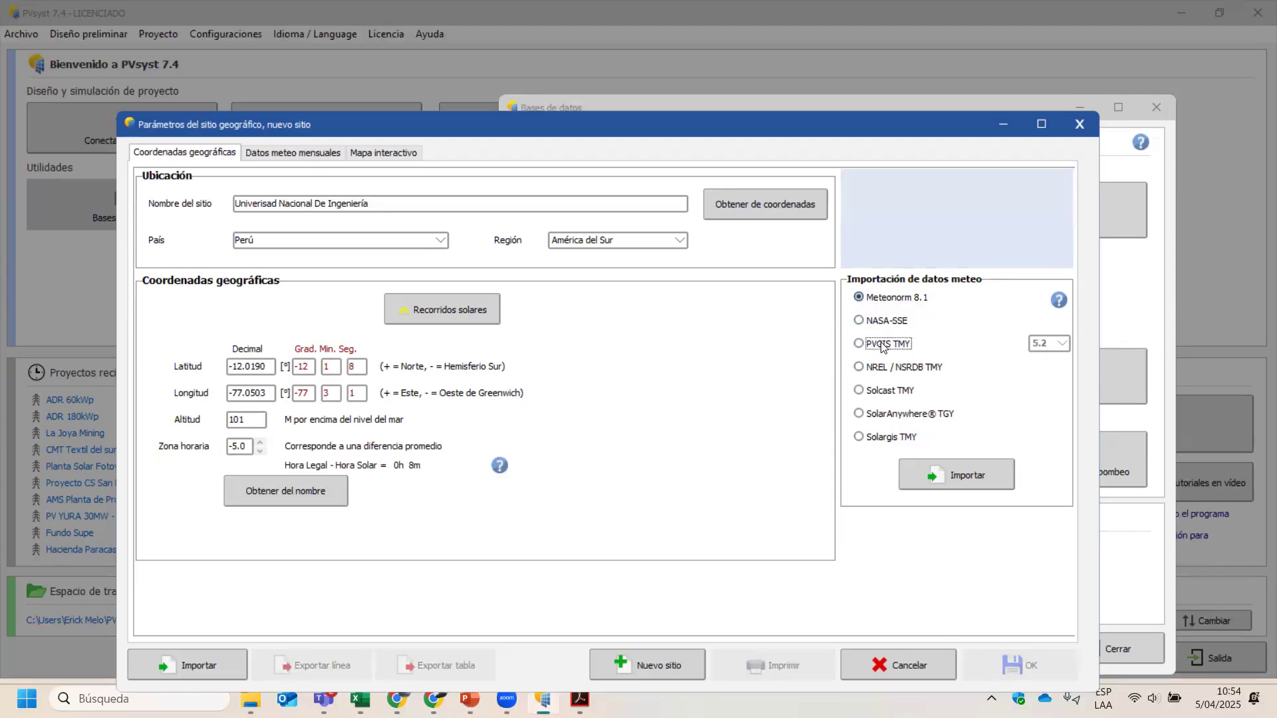
{"action": "left_click", "coordinate": [880, 300]}
{"action": "left_click", "coordinate": [889, 345]}
{"action": "left_click", "coordinate": [892, 300]}
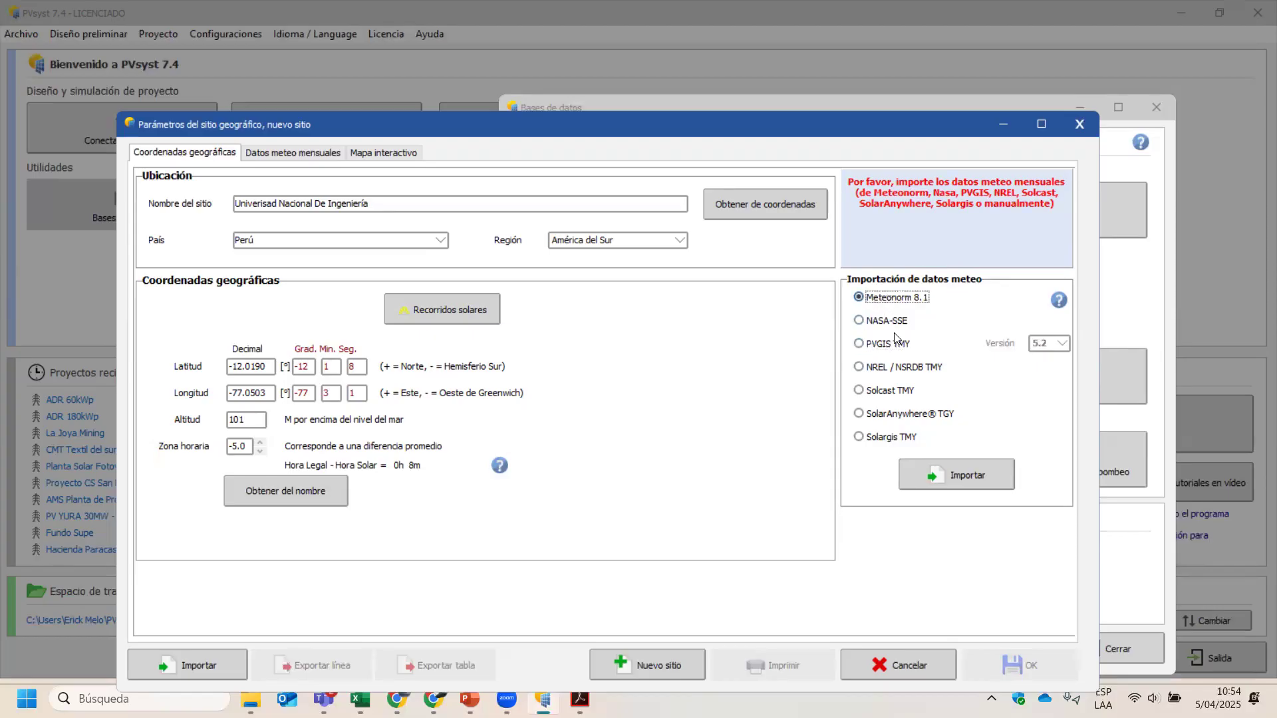
{"action": "left_click", "coordinate": [894, 343]}
{"action": "left_click", "coordinate": [871, 302]}
{"action": "left_click", "coordinate": [883, 340]}
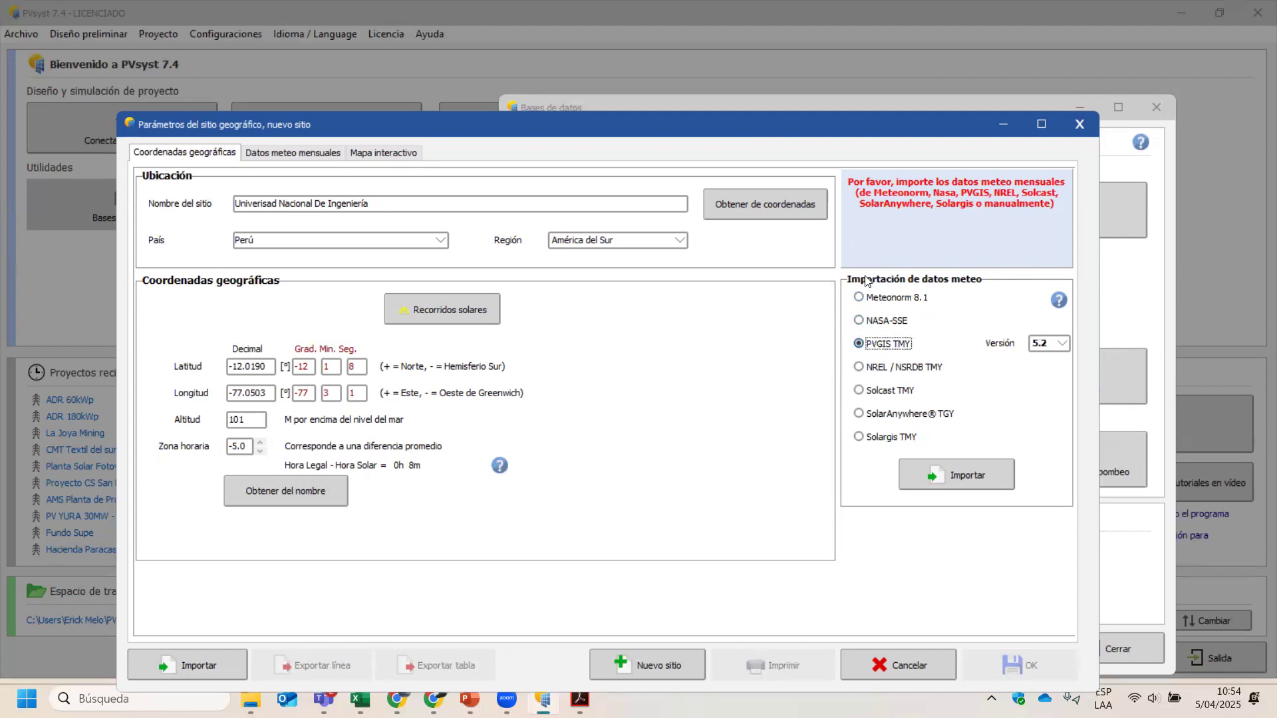
Step: Compare the NREL / NSRDB TMY and Solargis TMY source options, import Meteonorm 8.1 weather data, and set irradiation units to kWh/m²/día
{"action": "left_click", "coordinate": [921, 370]}
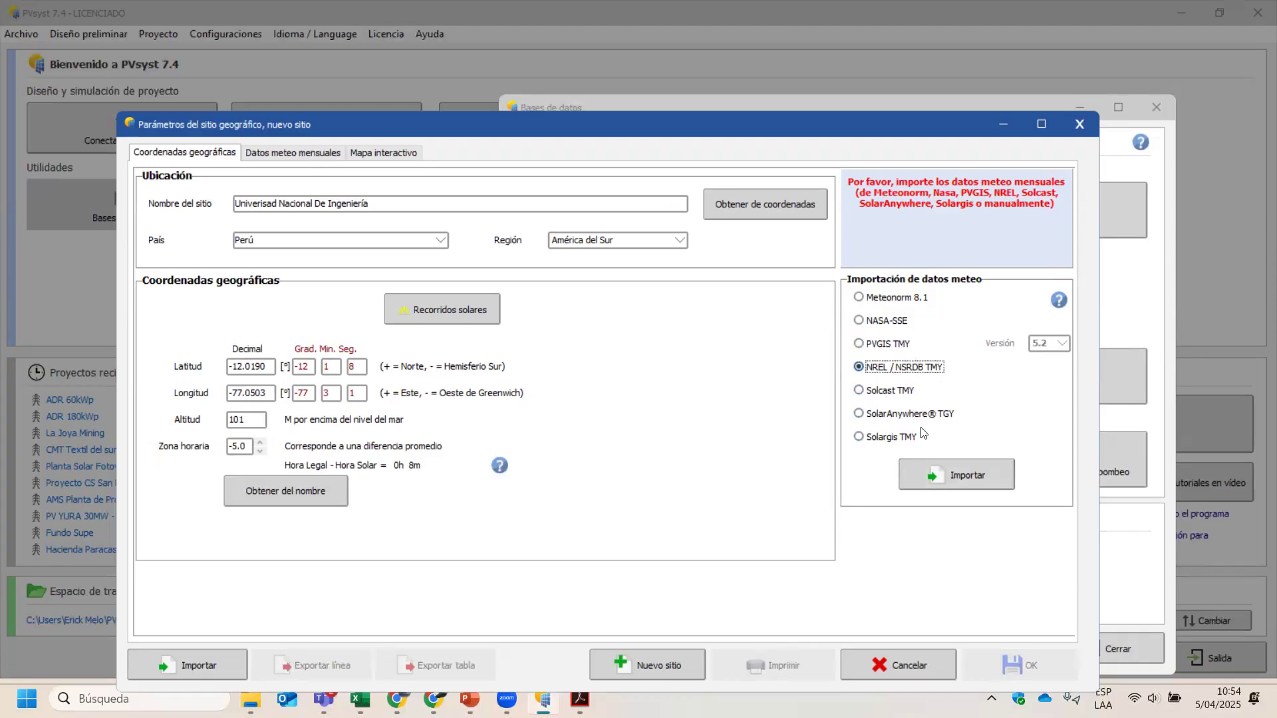
{"action": "left_click", "coordinate": [913, 442]}
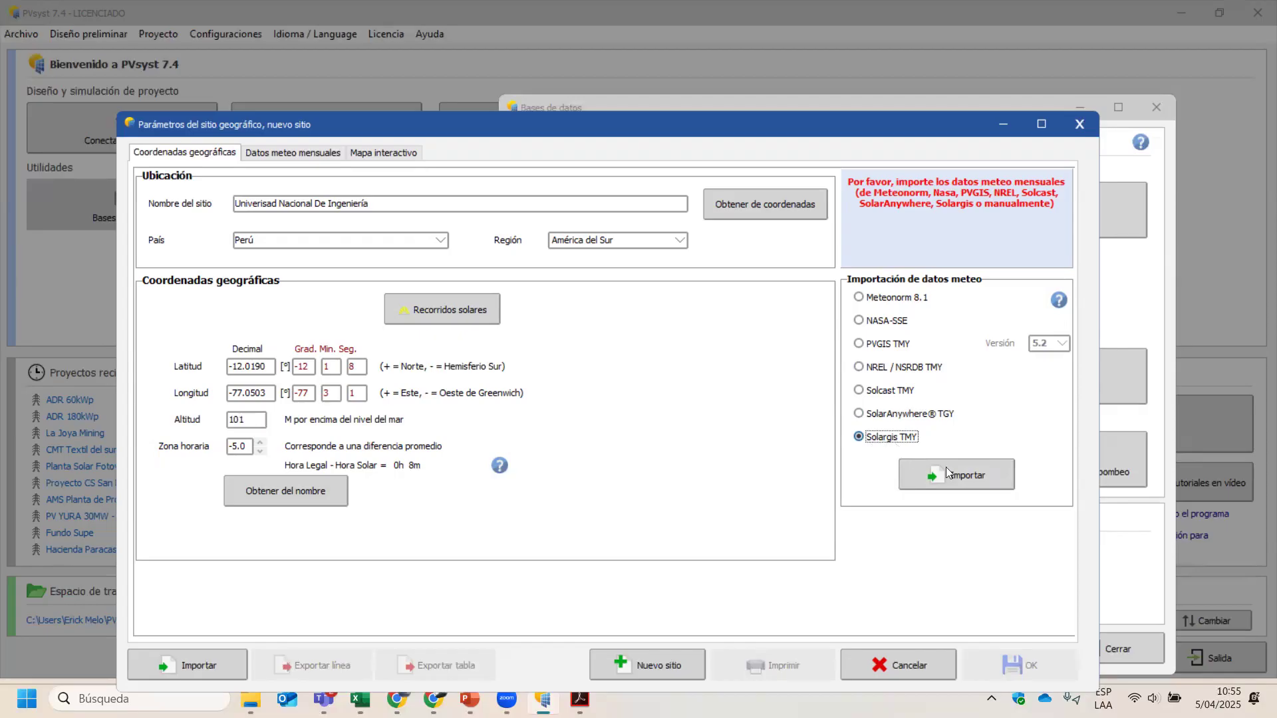
{"action": "left_click", "coordinate": [895, 300]}
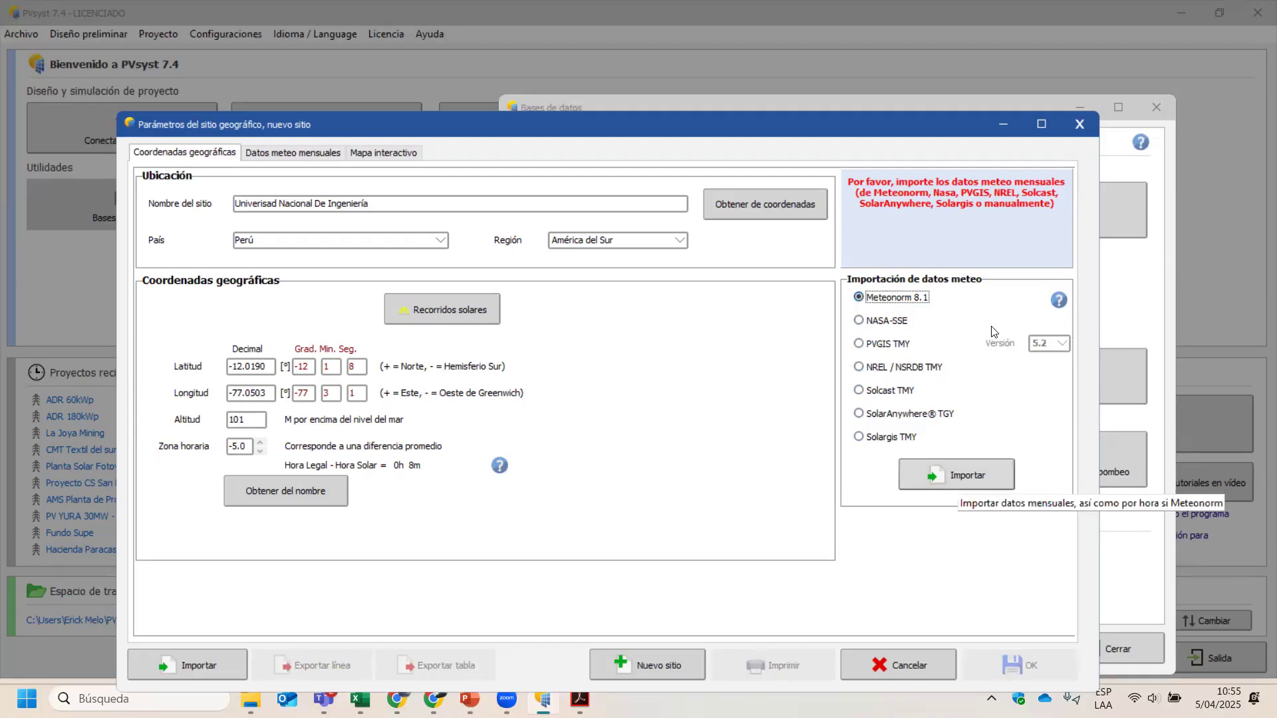
{"action": "left_click", "coordinate": [936, 479]}
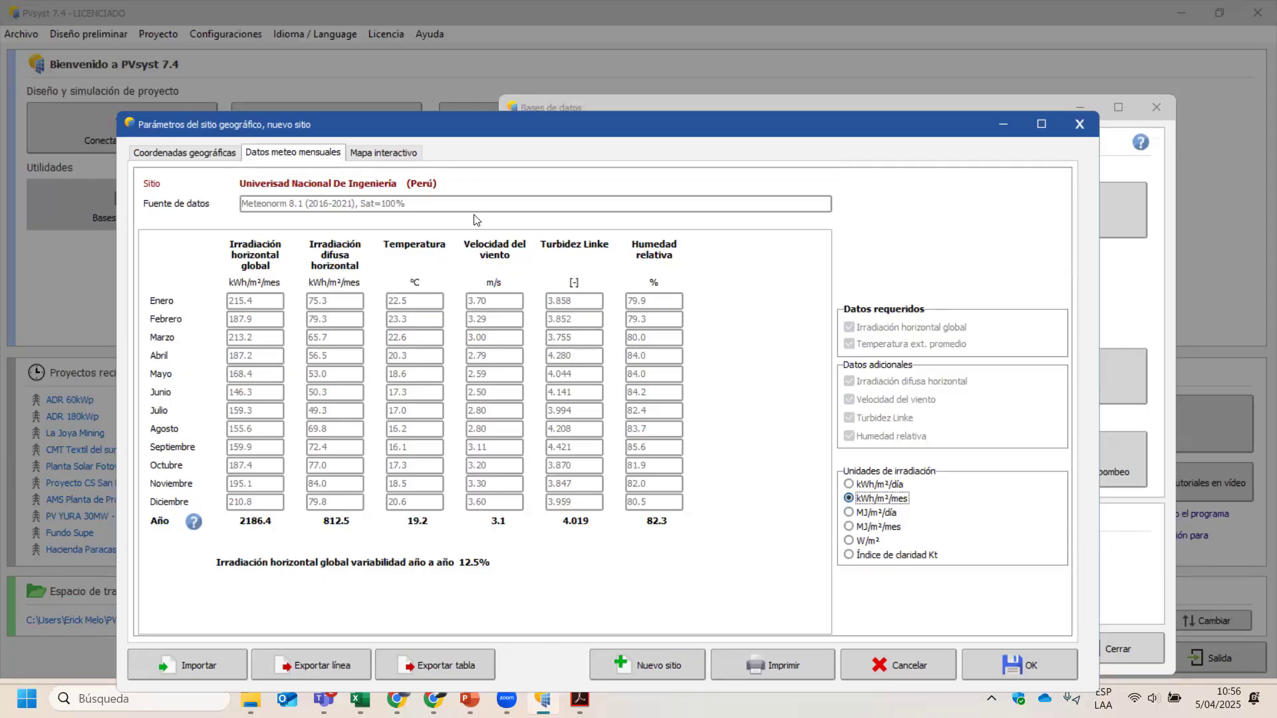
{"action": "left_click", "coordinate": [877, 485]}
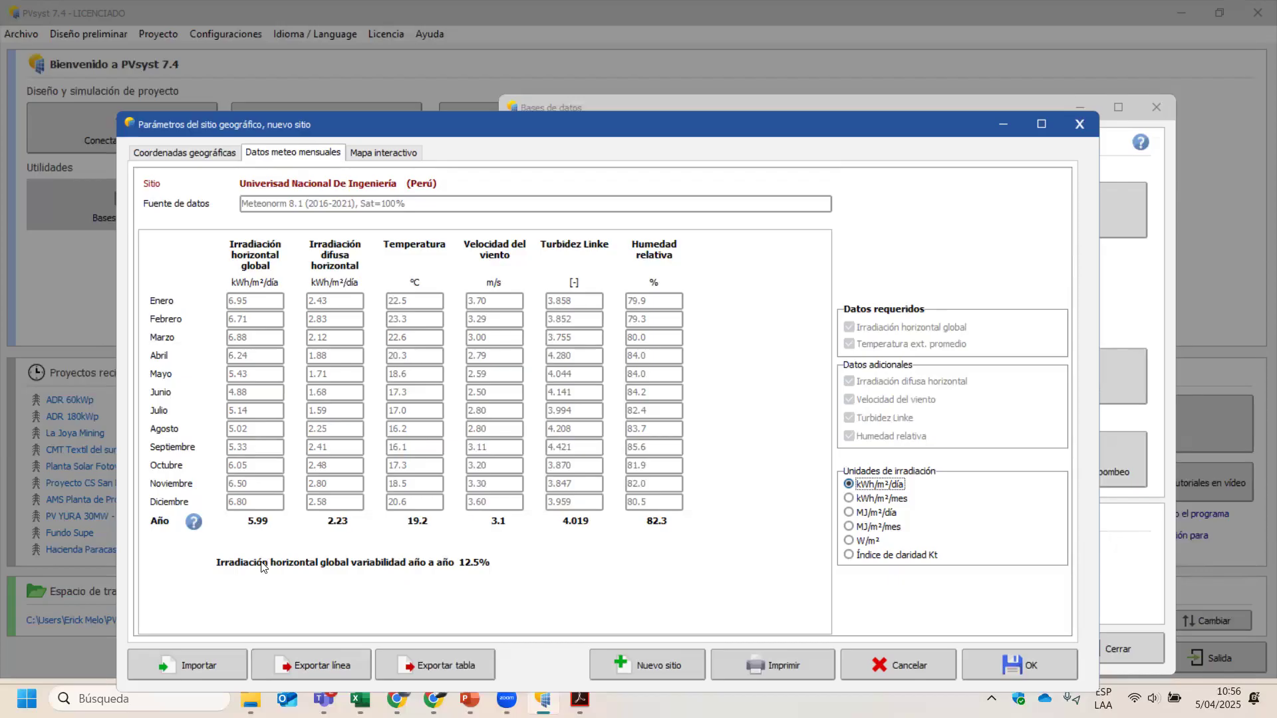
Step: Try to overwrite the site's weather data with PVGIS TMY version 5.2, repeating the import a second time
{"action": "left_click", "coordinate": [212, 154]}
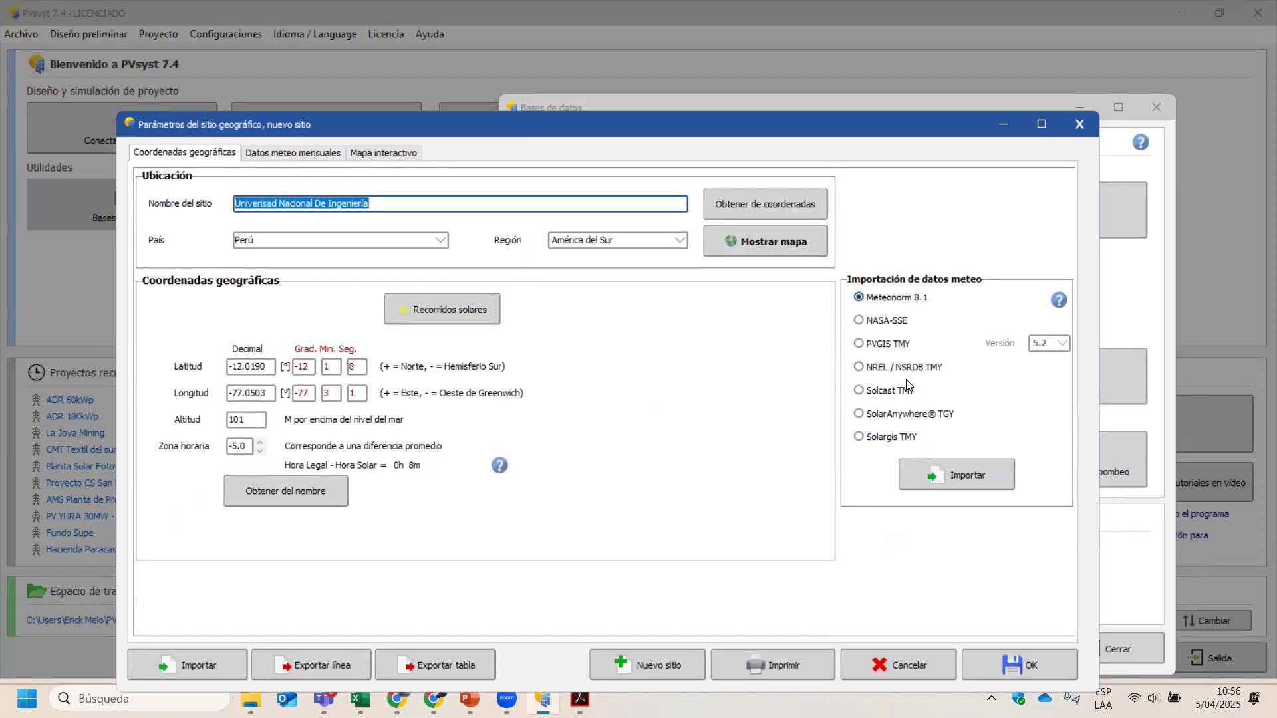
{"action": "left_click", "coordinate": [889, 344]}
{"action": "left_click", "coordinate": [1062, 343]}
{"action": "left_click", "coordinate": [1047, 356]}
{"action": "left_click", "coordinate": [985, 470]}
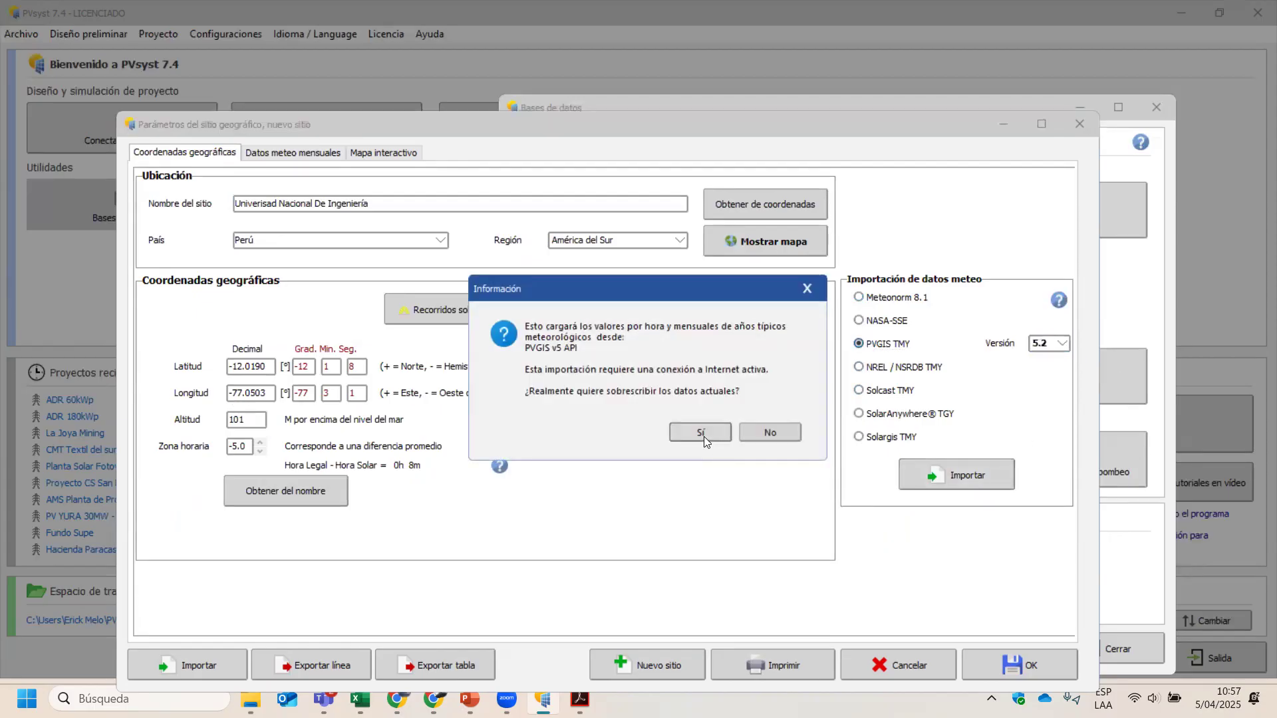
{"action": "left_click", "coordinate": [702, 432]}
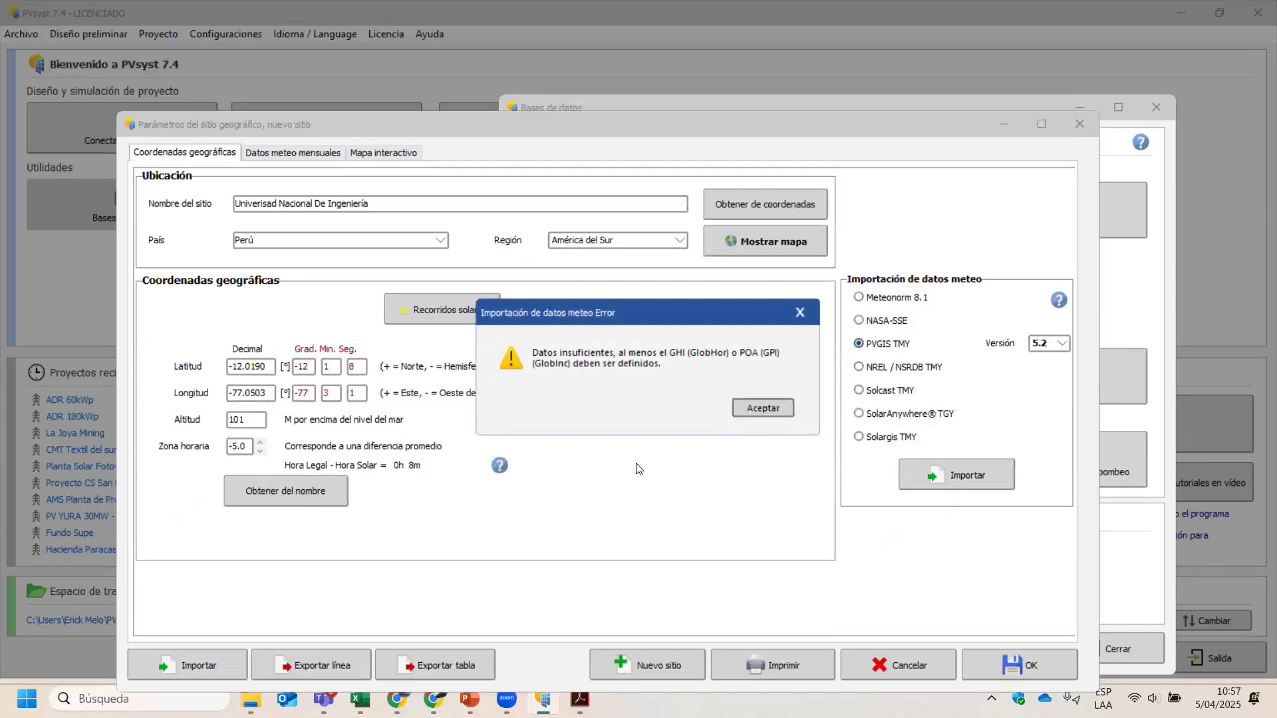
{"action": "left_click", "coordinate": [762, 408]}
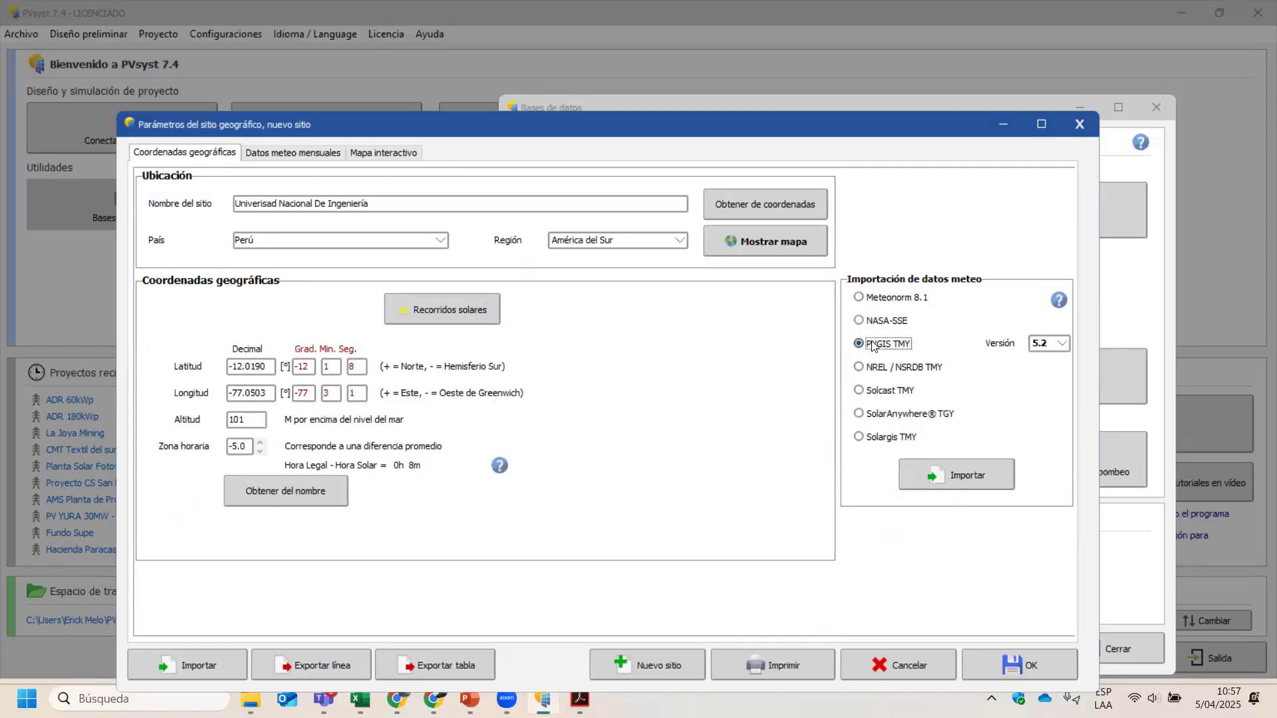
{"action": "left_click", "coordinate": [978, 475]}
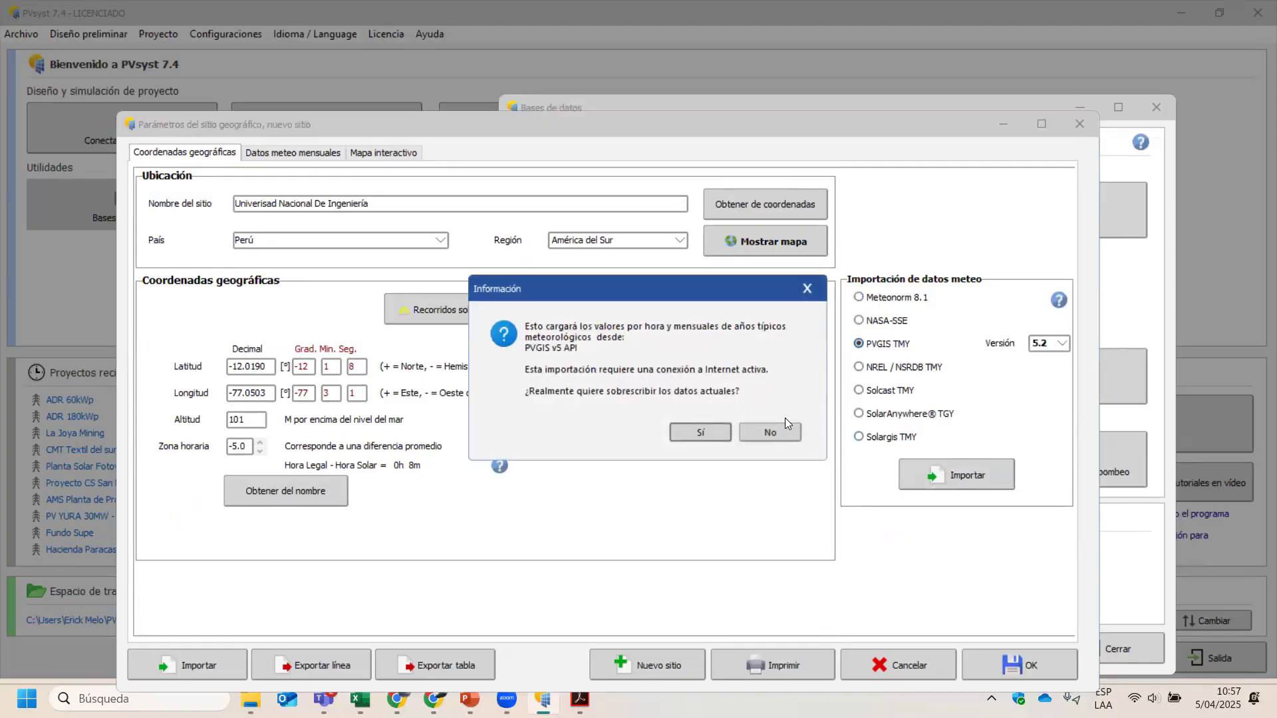
{"action": "left_click", "coordinate": [699, 431]}
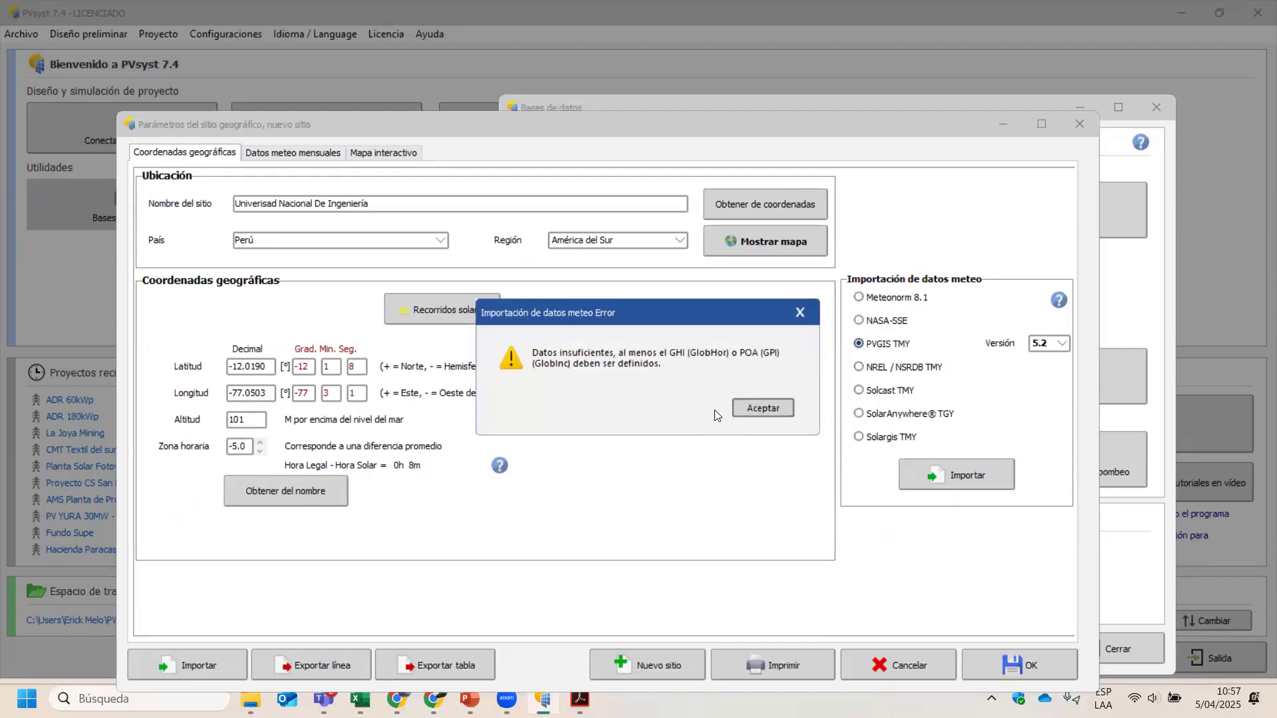
{"action": "left_click", "coordinate": [757, 406]}
Step: Import the site's weather data again from Meteonorm 8.1, overwriting the current data
{"action": "left_click", "coordinate": [876, 303]}
{"action": "left_click", "coordinate": [928, 473]}
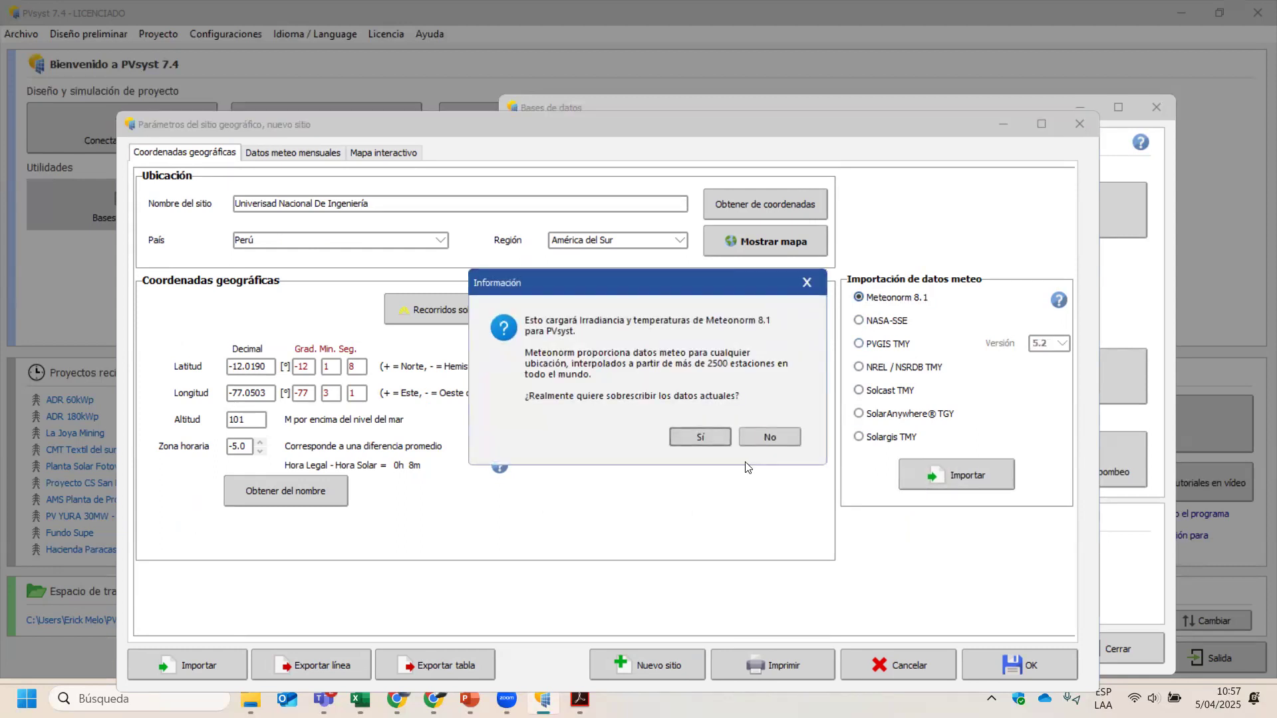
{"action": "left_click", "coordinate": [698, 435]}
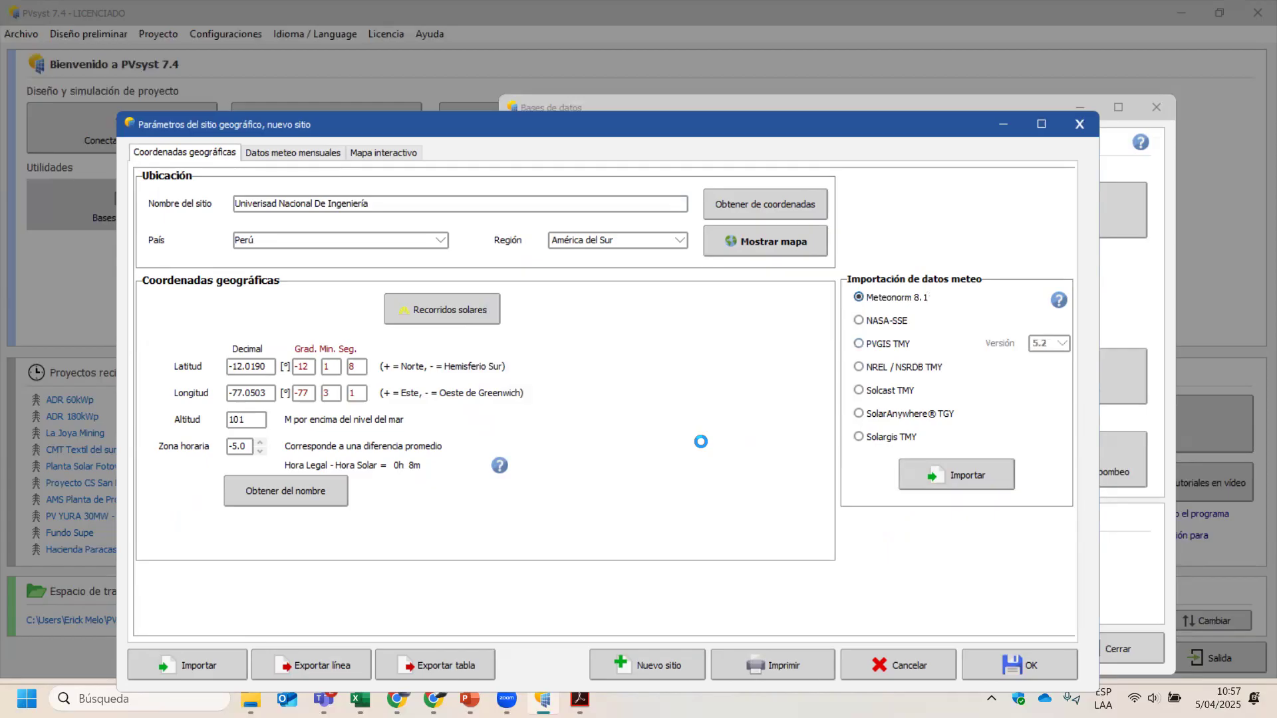
Step: Start a Solargis TMY weather data import for the site and dismiss its API key dialog
{"action": "left_click", "coordinate": [216, 155]}
{"action": "left_click", "coordinate": [859, 437]}
{"action": "left_click", "coordinate": [932, 476]}
{"action": "left_click", "coordinate": [688, 434]}
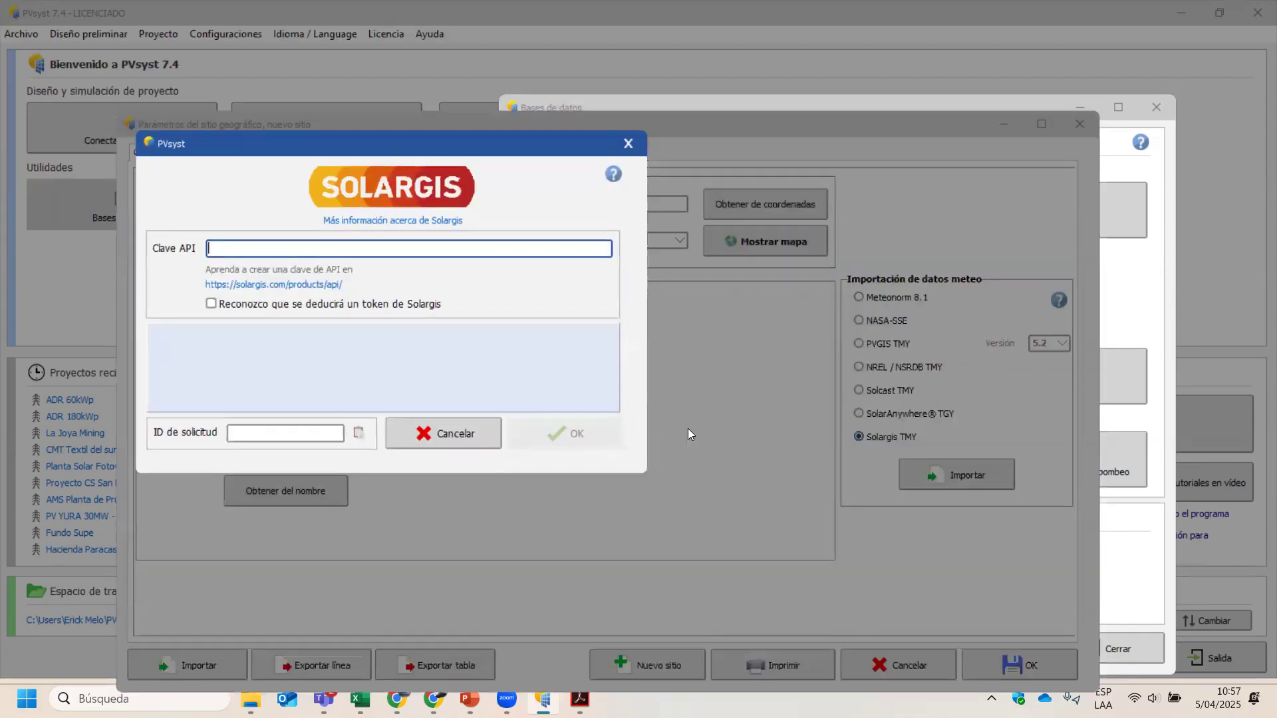
{"action": "left_click", "coordinate": [628, 143]}
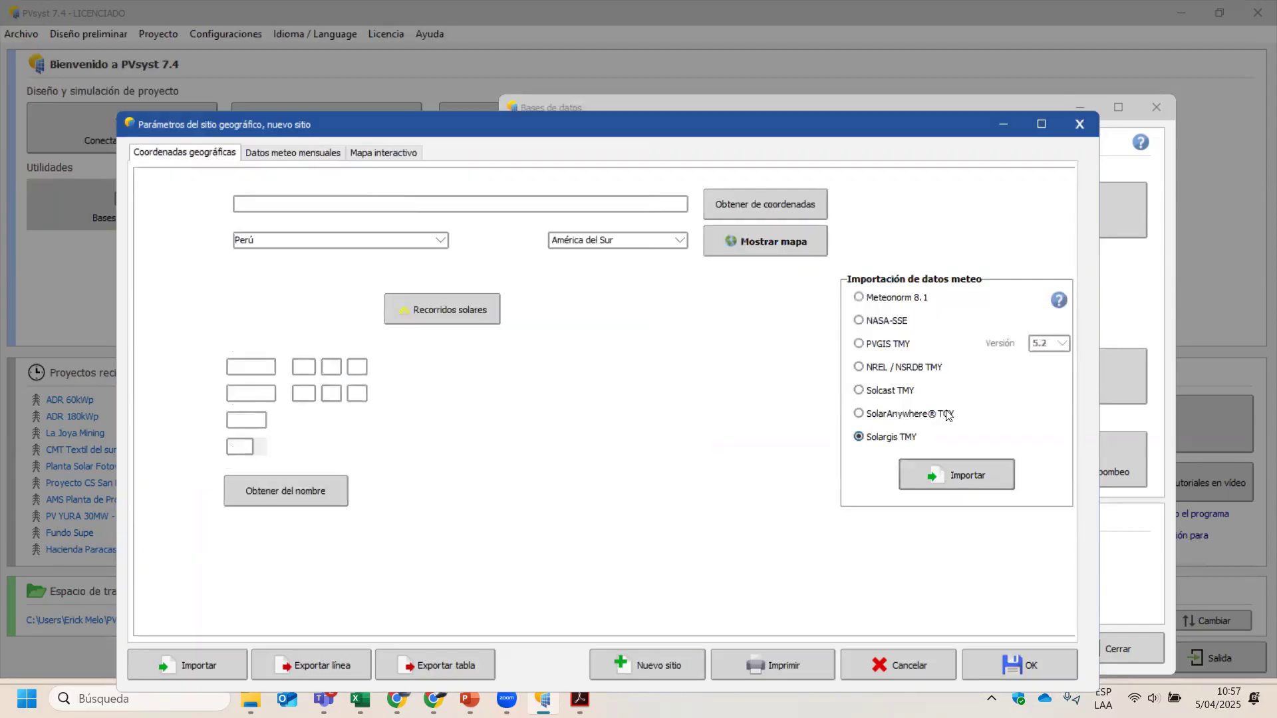
Step: Import NREL / NSRDB TMY weather data for the site, try MJ/m²/día and return the irradiation units to kWh/m²/día
{"action": "left_click", "coordinate": [896, 367]}
{"action": "left_click", "coordinate": [944, 467]}
{"action": "left_click", "coordinate": [684, 426]}
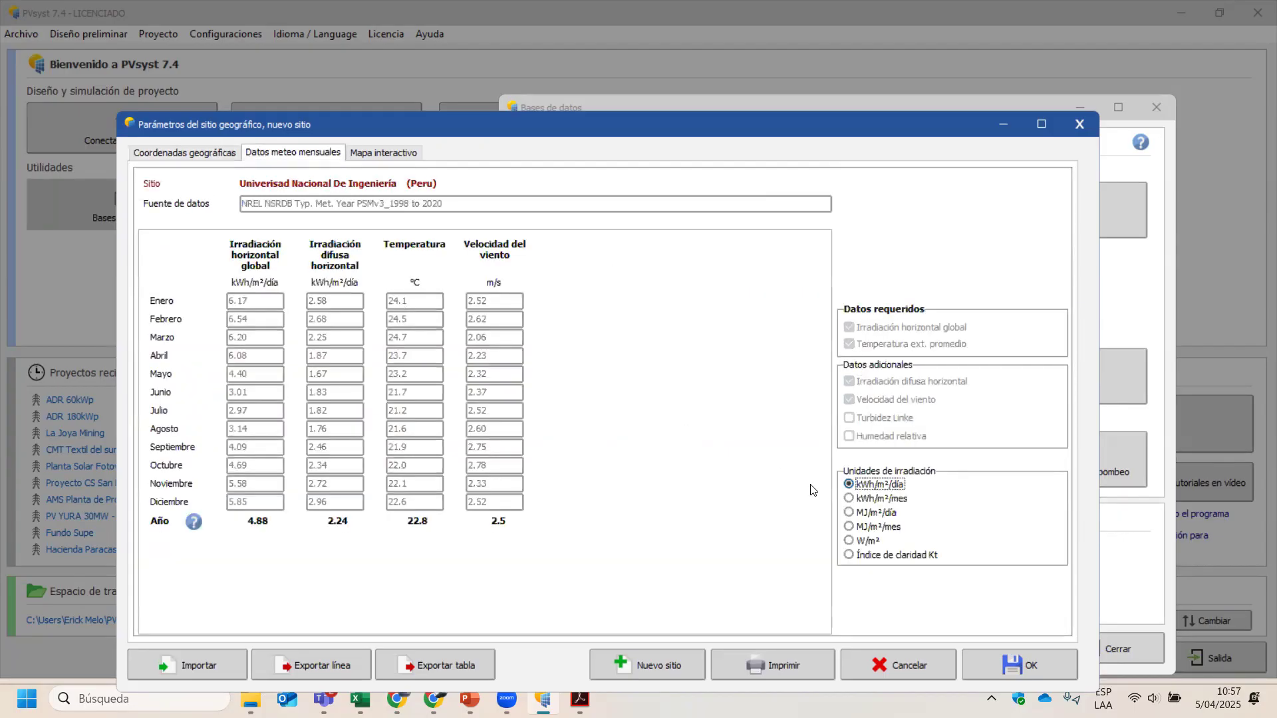
{"action": "left_click", "coordinate": [895, 515]}
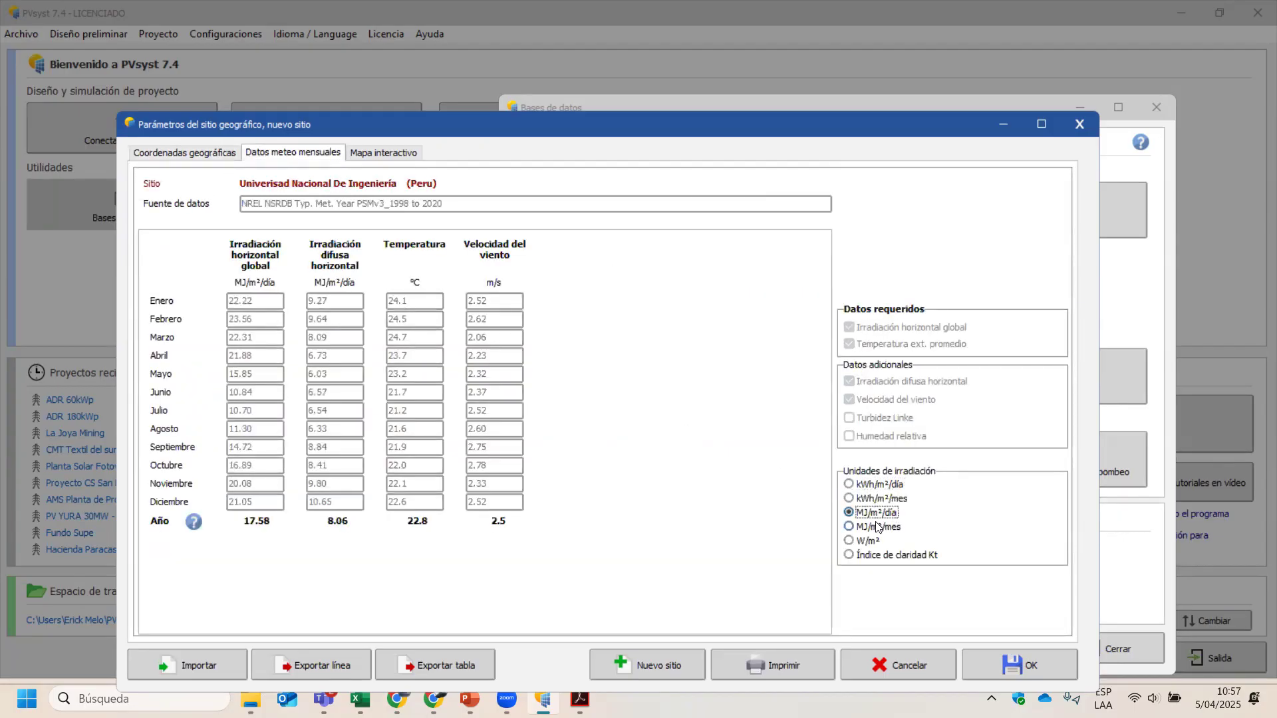
{"action": "left_click", "coordinate": [879, 485]}
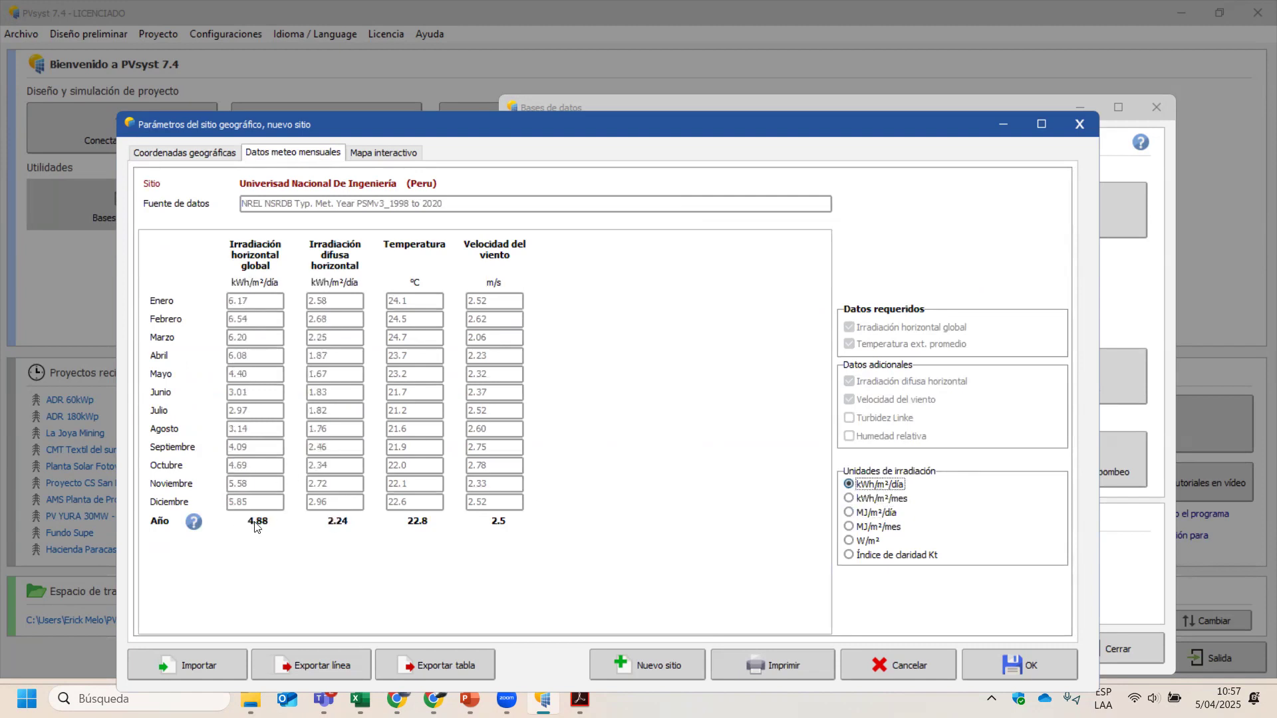
Step: Switch to the Windows Calculator and compute the percentage difference between the annual irradiation values 5.99 and 4.88
{"action": "left_click", "coordinate": [222, 699]}
{"action": "type", "text": "caciones: ca"}
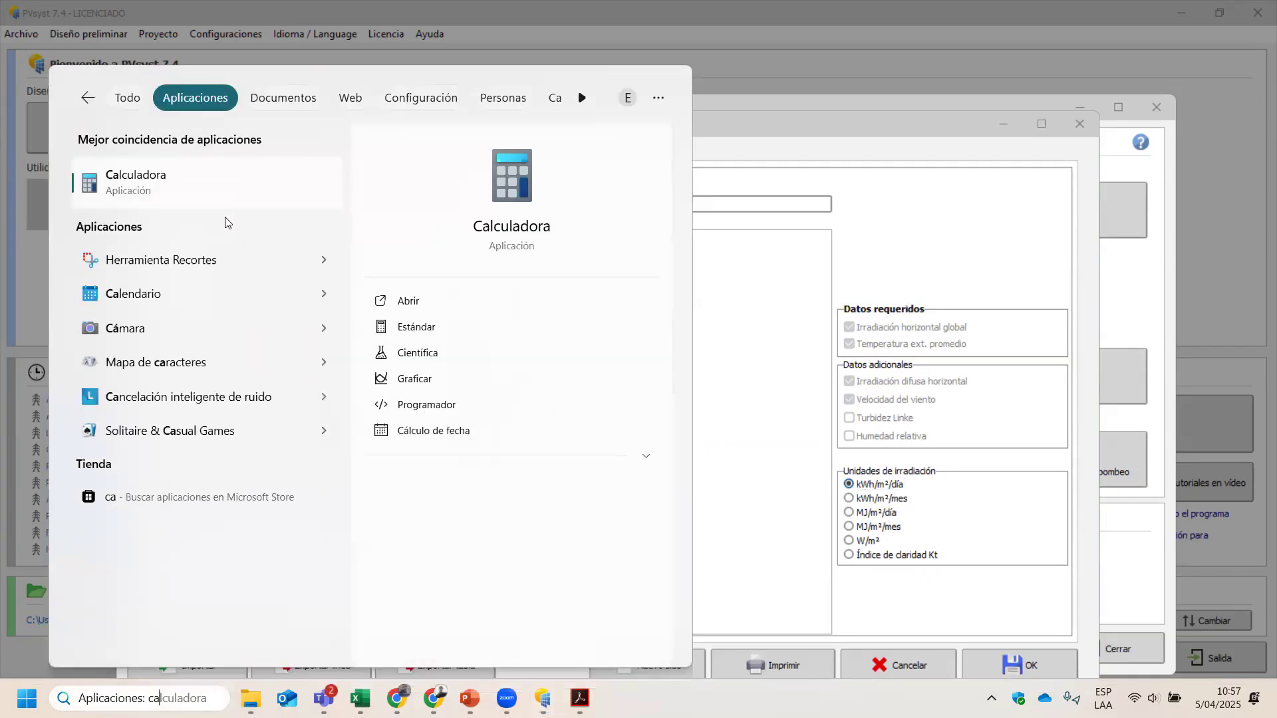
{"action": "left_click", "coordinate": [214, 194]}
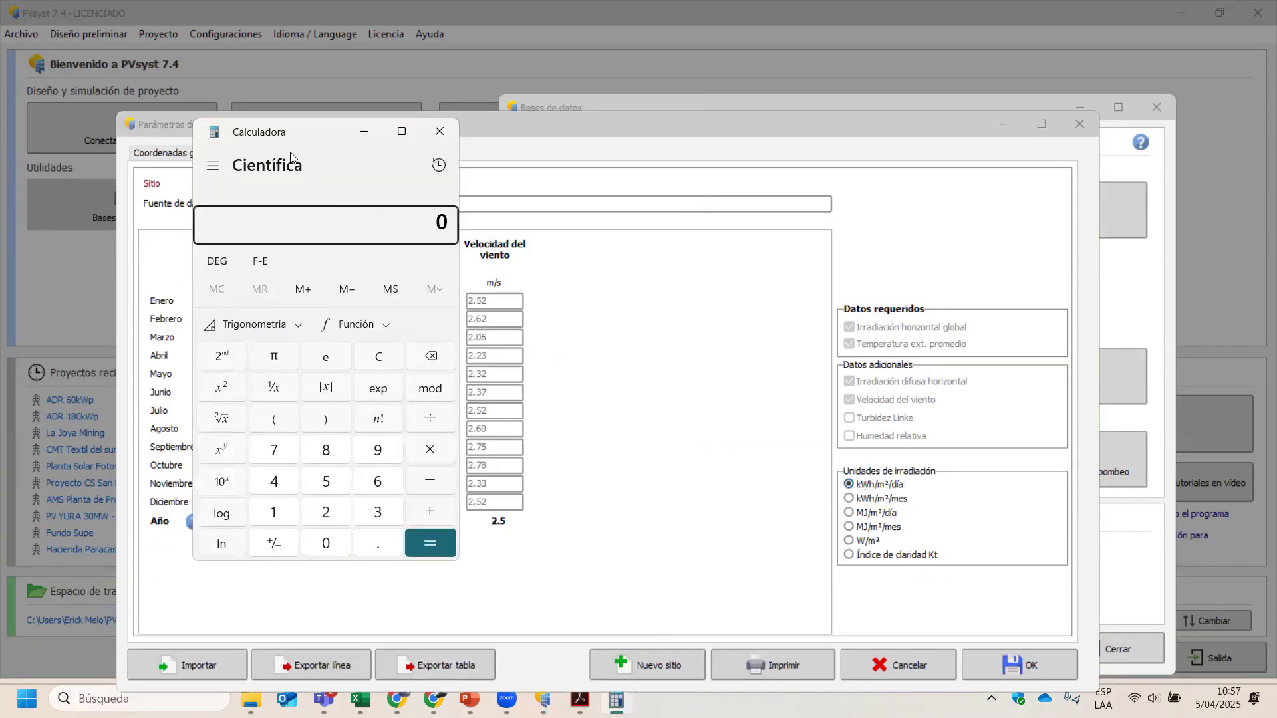
{"action": "left_click_drag", "start_coordinate": [284, 152], "coordinate": [793, 189]}
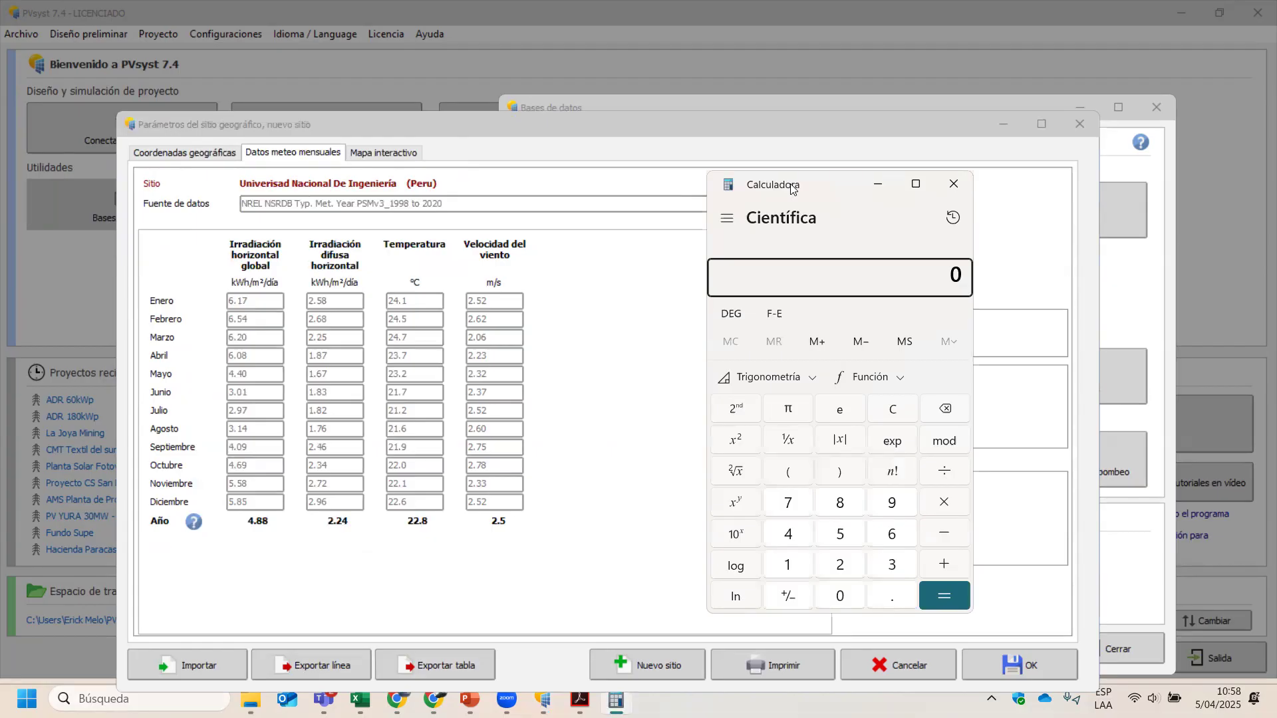
{"action": "type", "text": "50"}
{"action": "key", "text": "BackSpace"}
{"action": "type", "text": ".99-4.88/4.88*100"}
{"action": "key", "text": "Return"}
{"action": "left_click_drag", "start_coordinate": [719, 270], "coordinate": [734, 270]}
{"action": "left_click", "coordinate": [607, 343]}
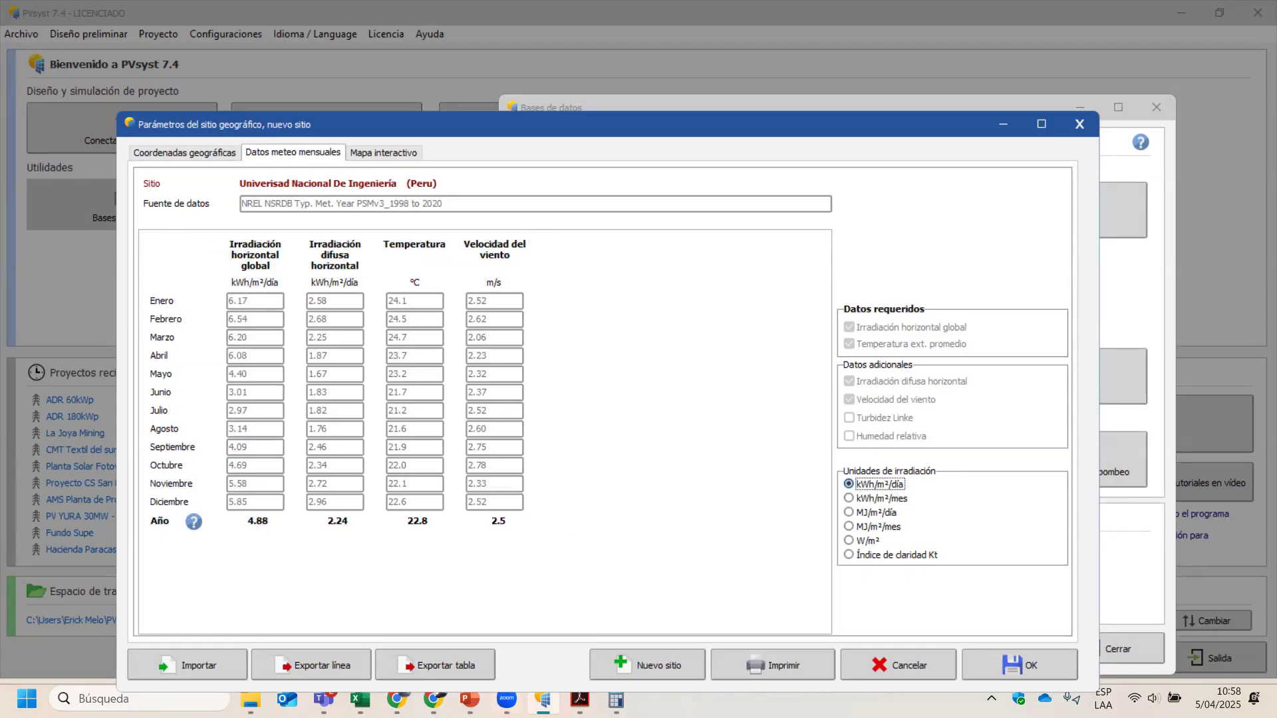
{"action": "left_click", "coordinate": [509, 698]}
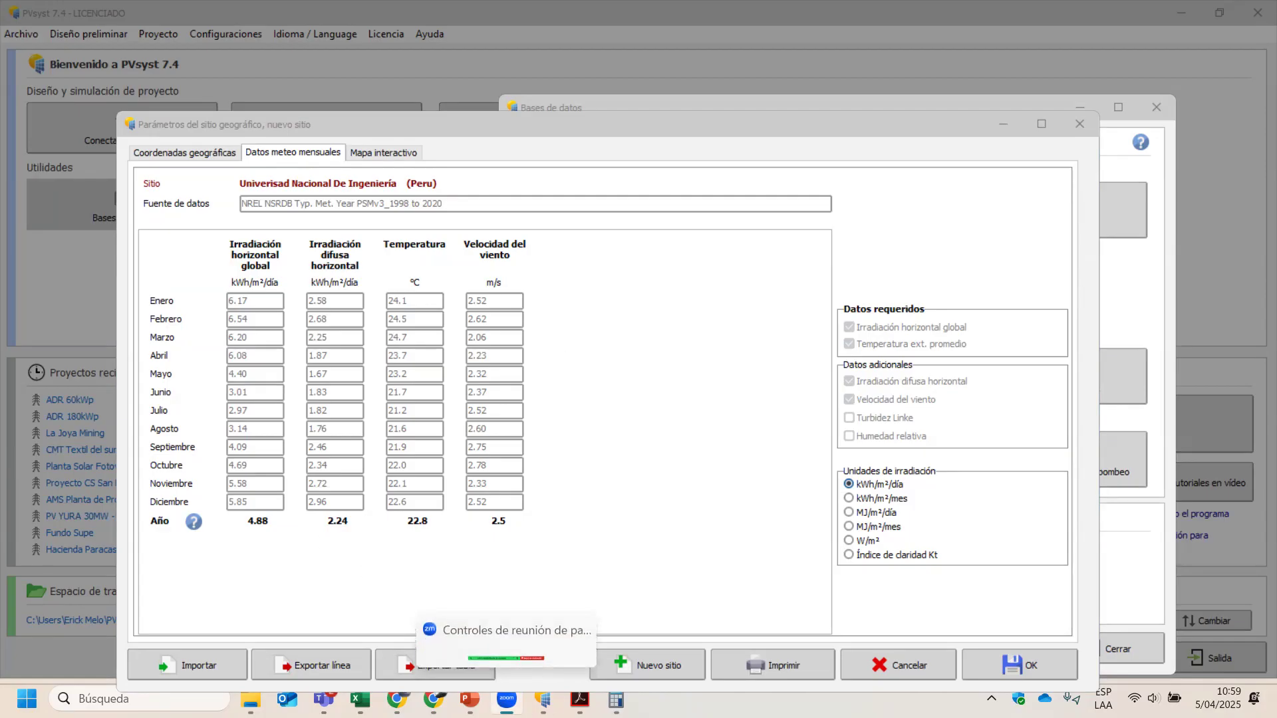
{"action": "mouse_move", "coordinate": [544, 700]}
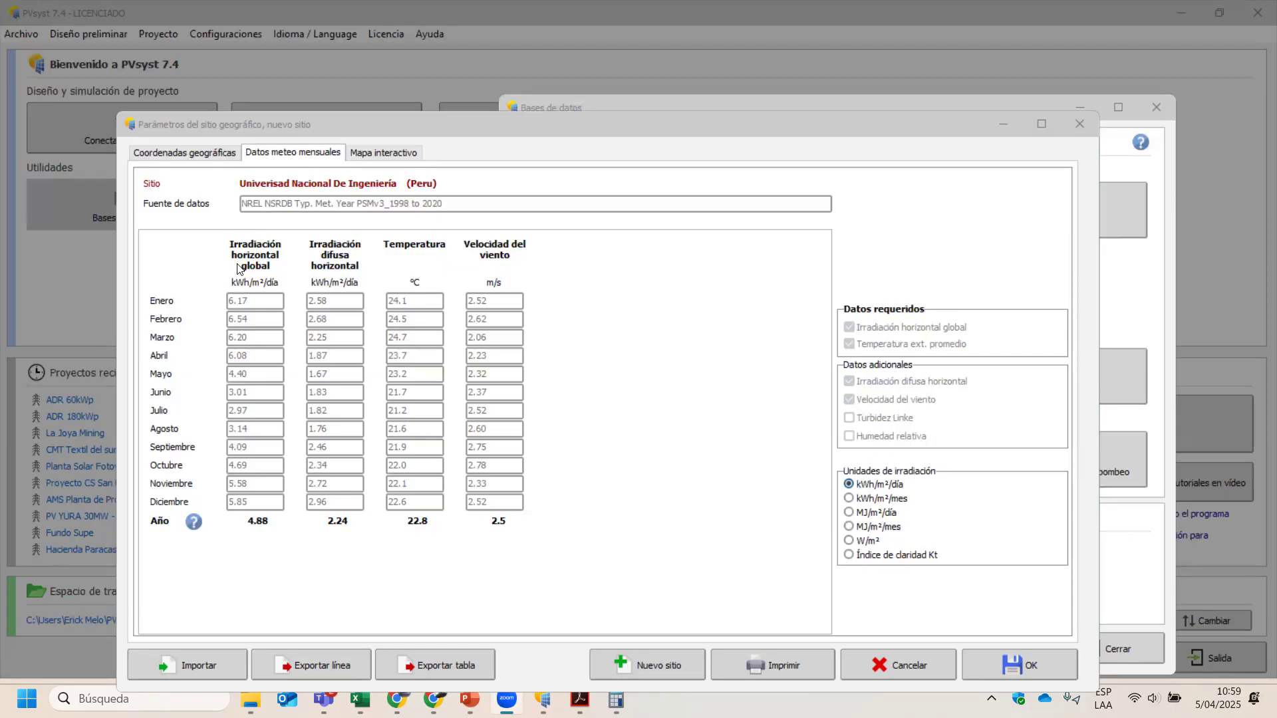
Step: Save the site and its hourly typical year as Univerisad Nacional De Ingeniería_NREL_TMY, and close the databases
{"action": "left_click", "coordinate": [1006, 666]}
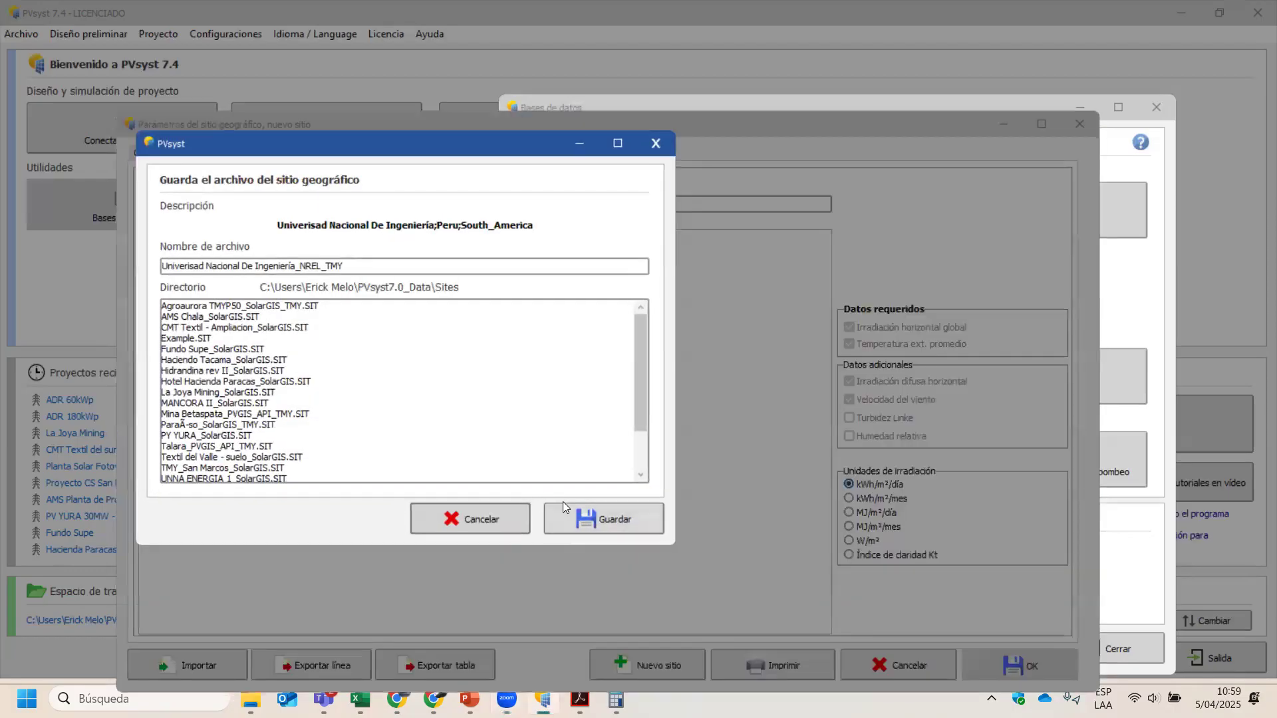
{"action": "left_click", "coordinate": [576, 526]}
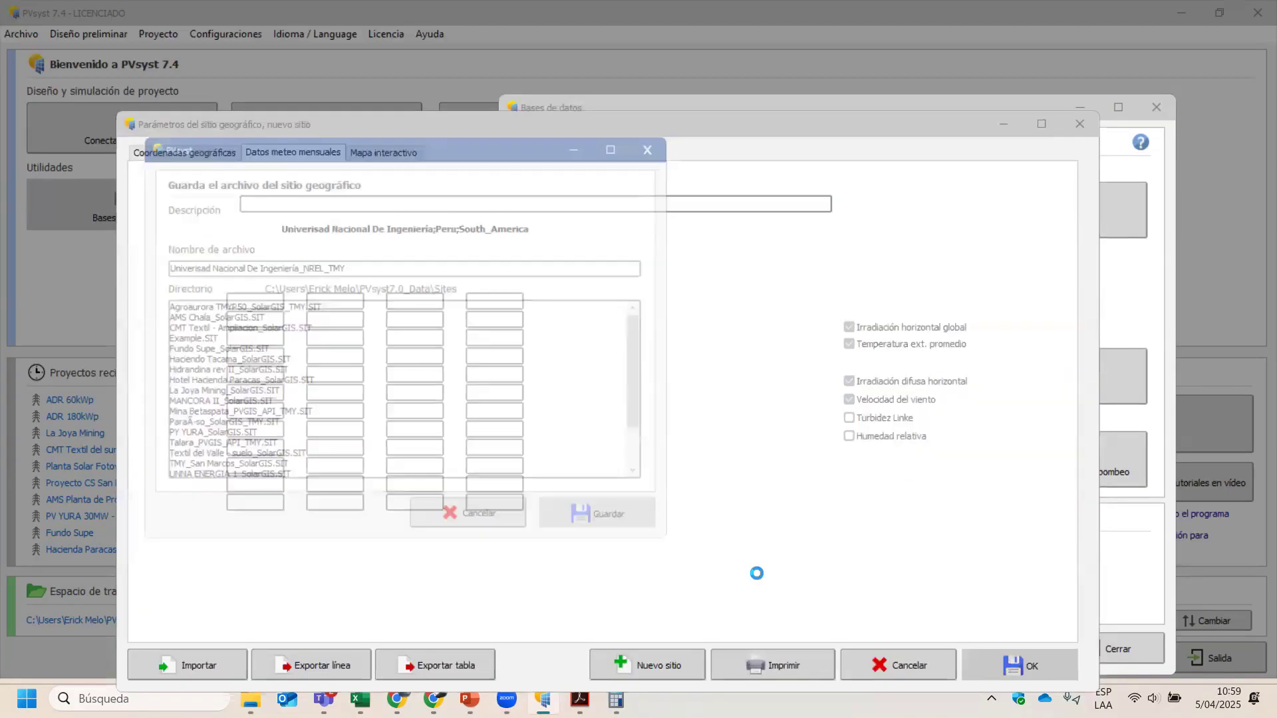
{"action": "left_click", "coordinate": [768, 408]}
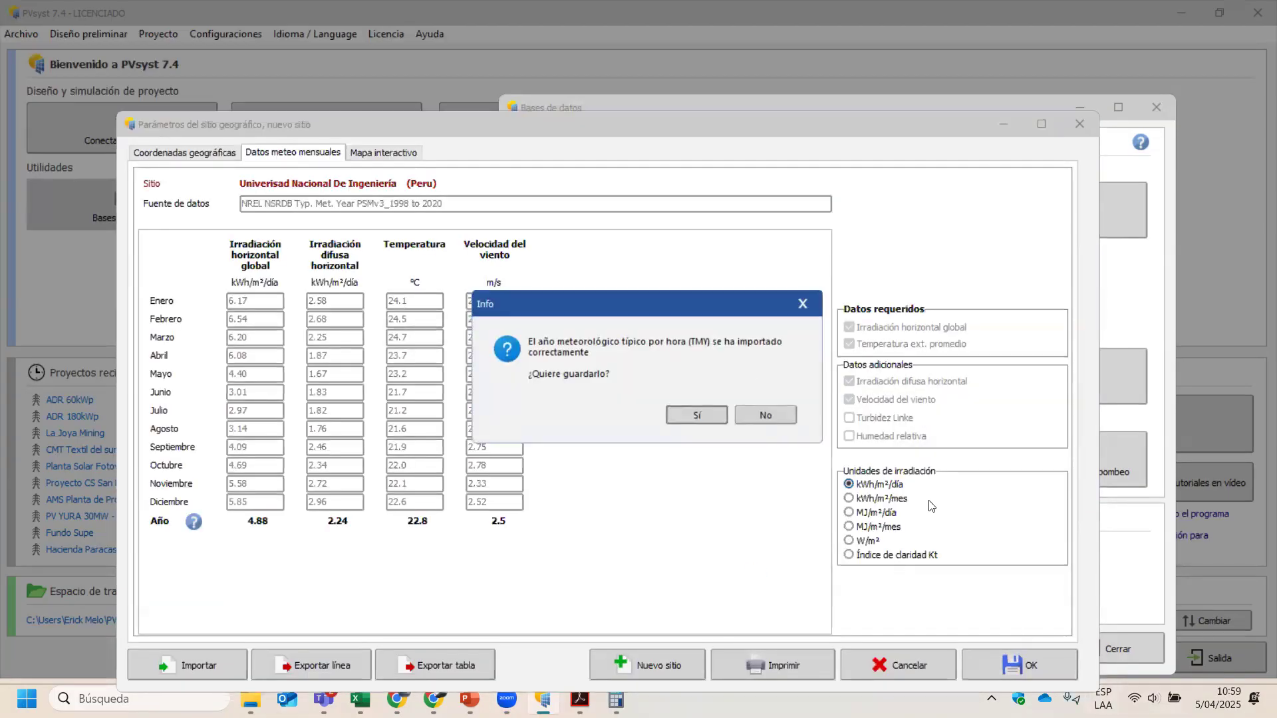
{"action": "left_click", "coordinate": [699, 418]}
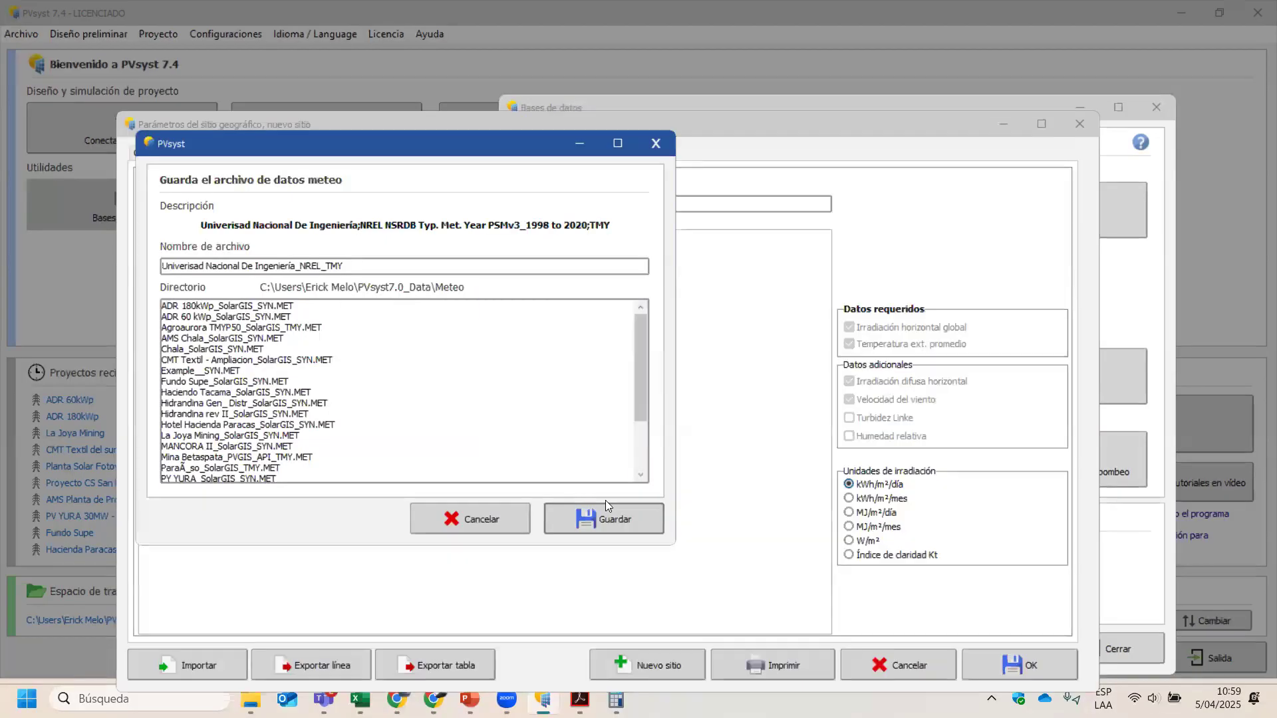
{"action": "left_click", "coordinate": [580, 517]}
{"action": "left_click", "coordinate": [1024, 658]}
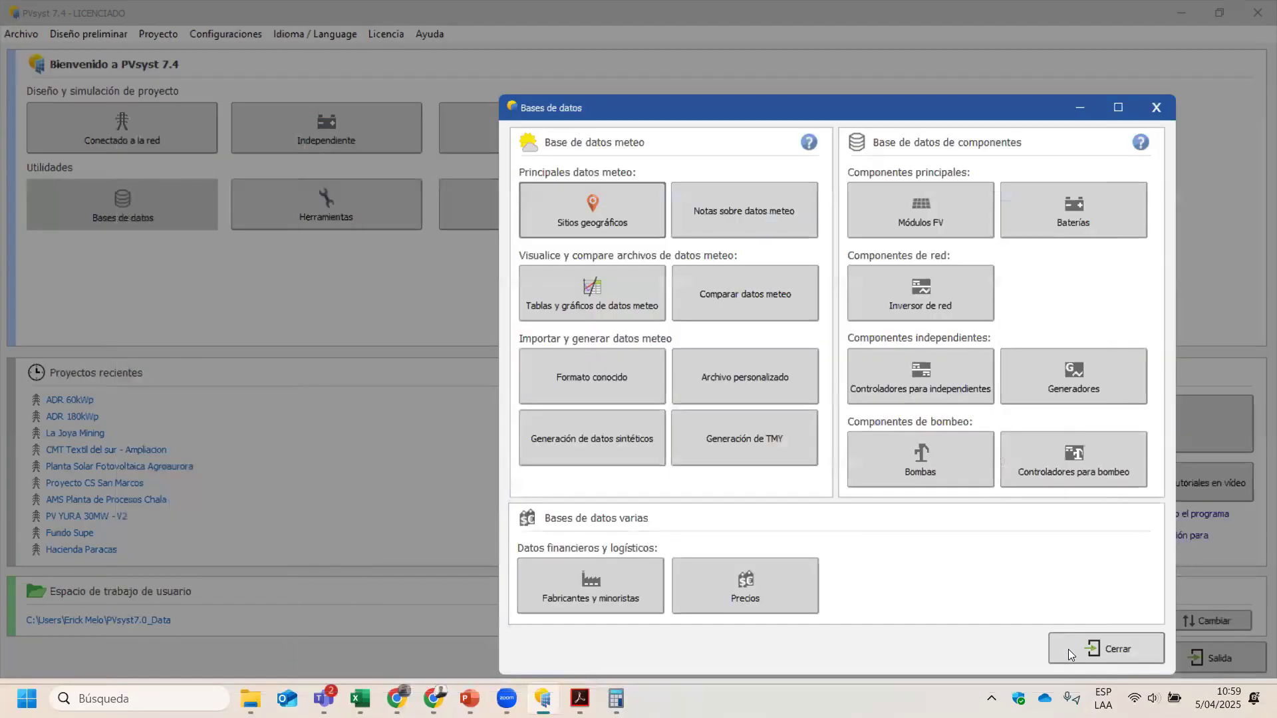
{"action": "left_click", "coordinate": [1068, 650]}
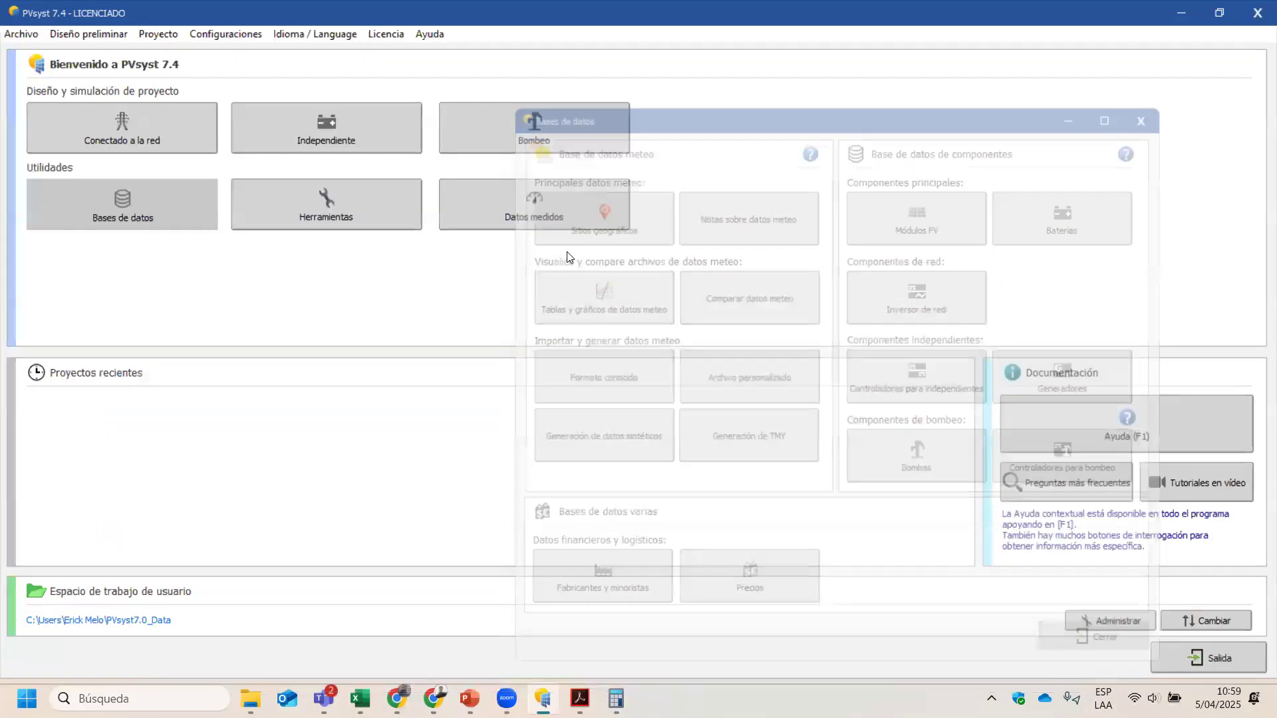
Step: Start a grid-connected preliminary design and choose the Univerisad Nacional site with NREL NSRDB data in Perú as its location
{"action": "left_click", "coordinate": [111, 34]}
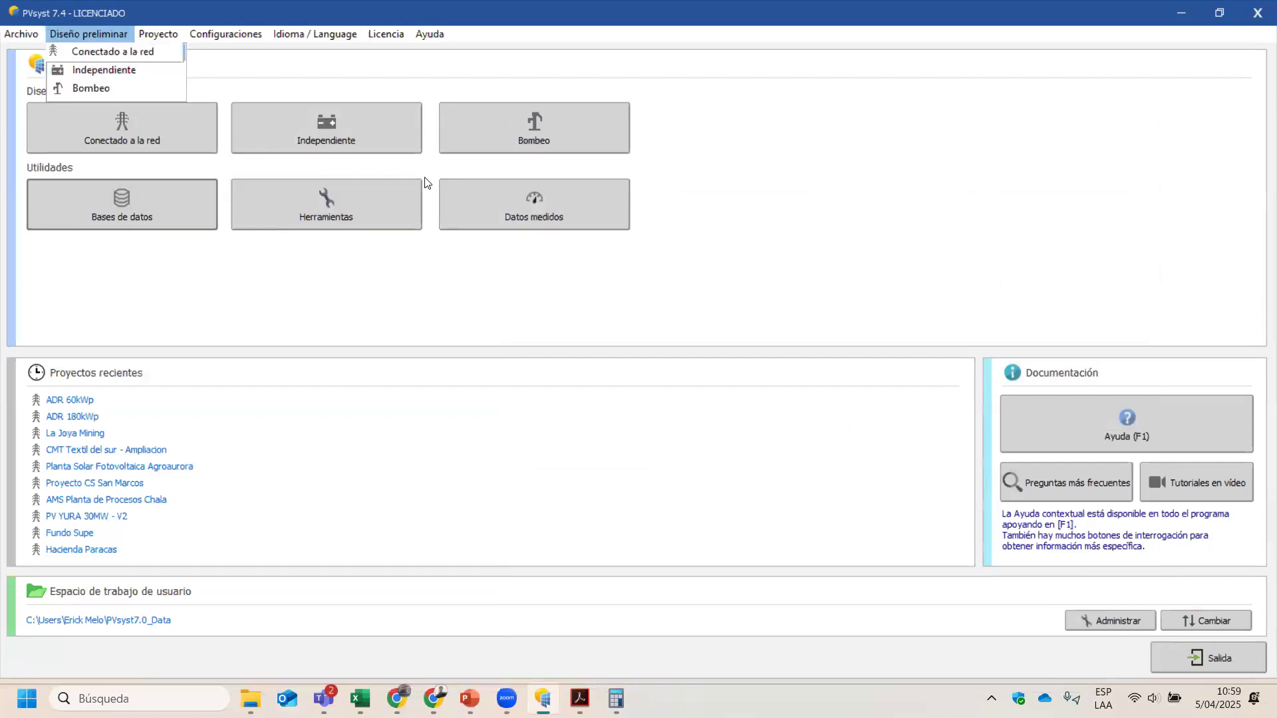
{"action": "left_click", "coordinate": [116, 49]}
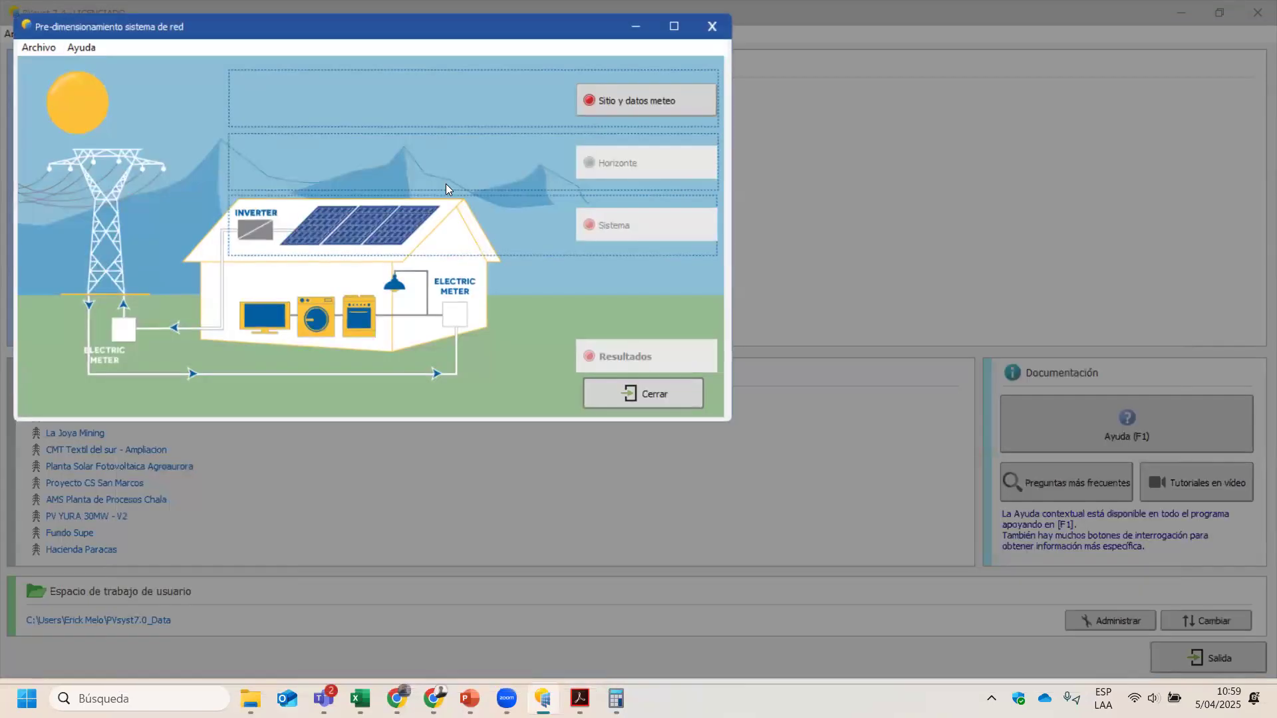
{"action": "left_click", "coordinate": [635, 107]}
{"action": "left_click_drag", "start_coordinate": [336, 63], "coordinate": [858, 237]}
{"action": "left_click", "coordinate": [833, 370]}
{"action": "left_click", "coordinate": [833, 367]}
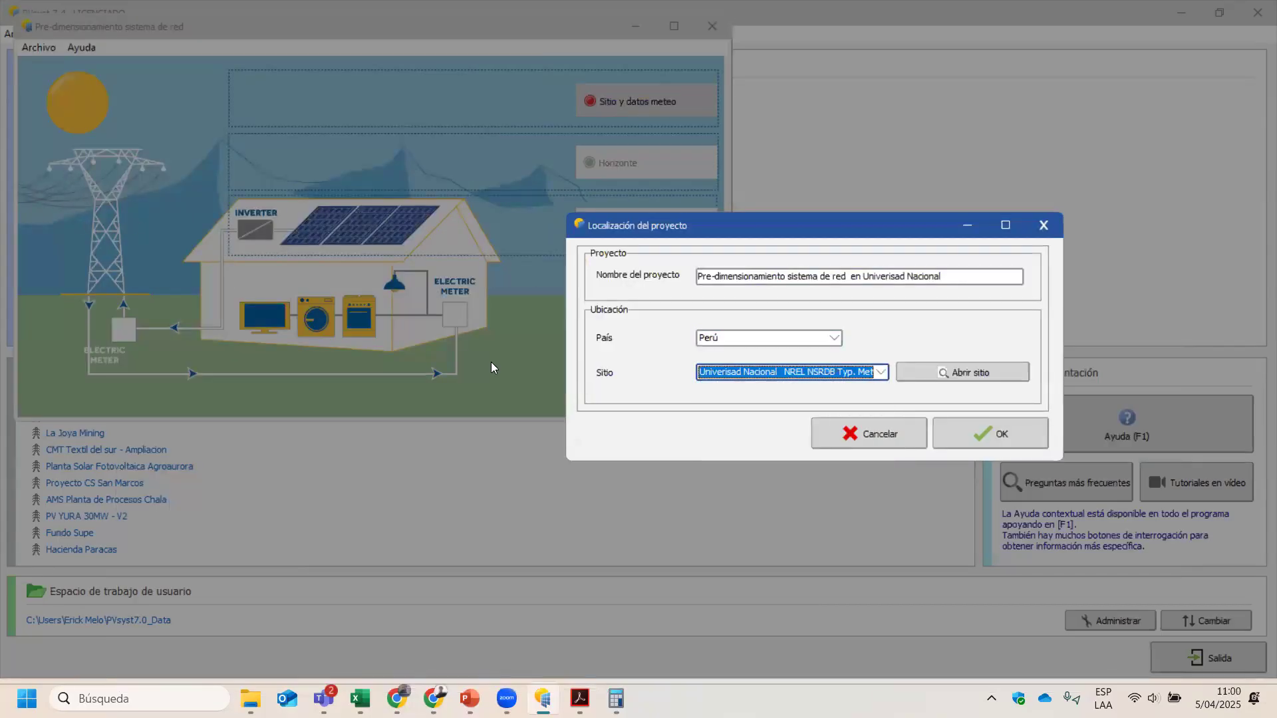
{"action": "left_click", "coordinate": [742, 370]}
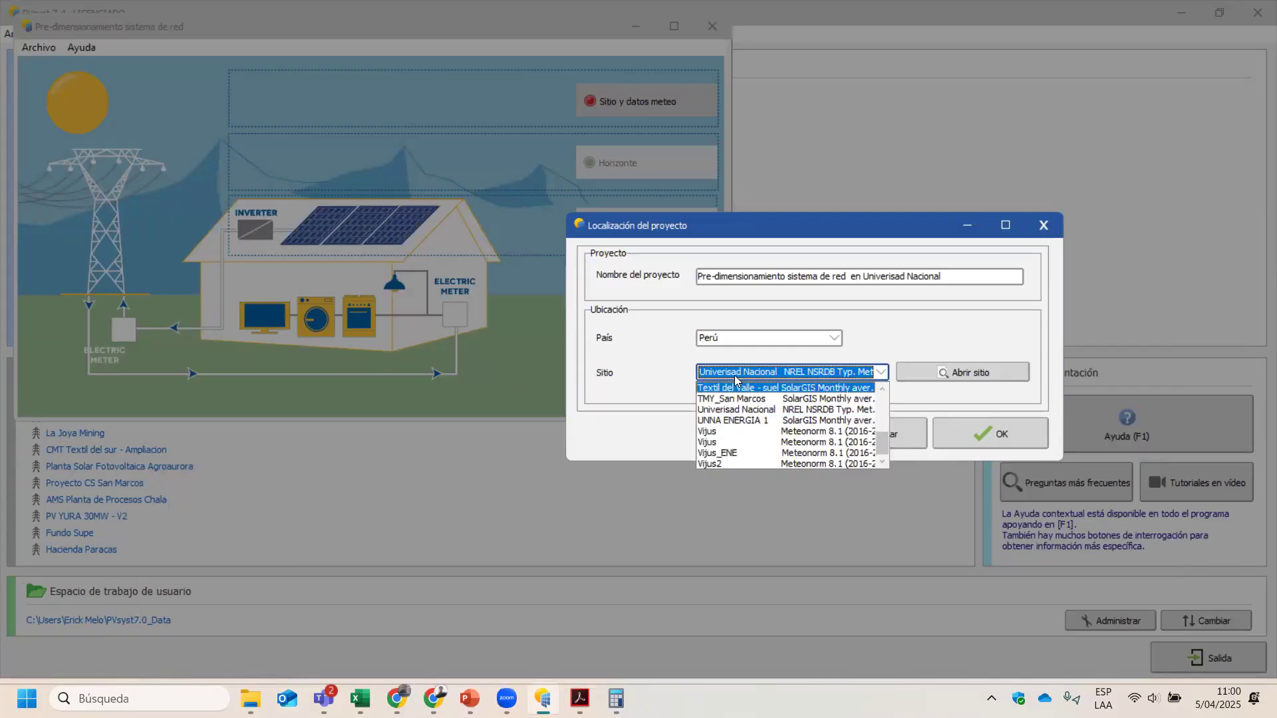
Step: Review the monthly meteo data of the Univerisad Nacional site and leave the grid pre-sizing project
{"action": "left_click", "coordinate": [733, 375]}
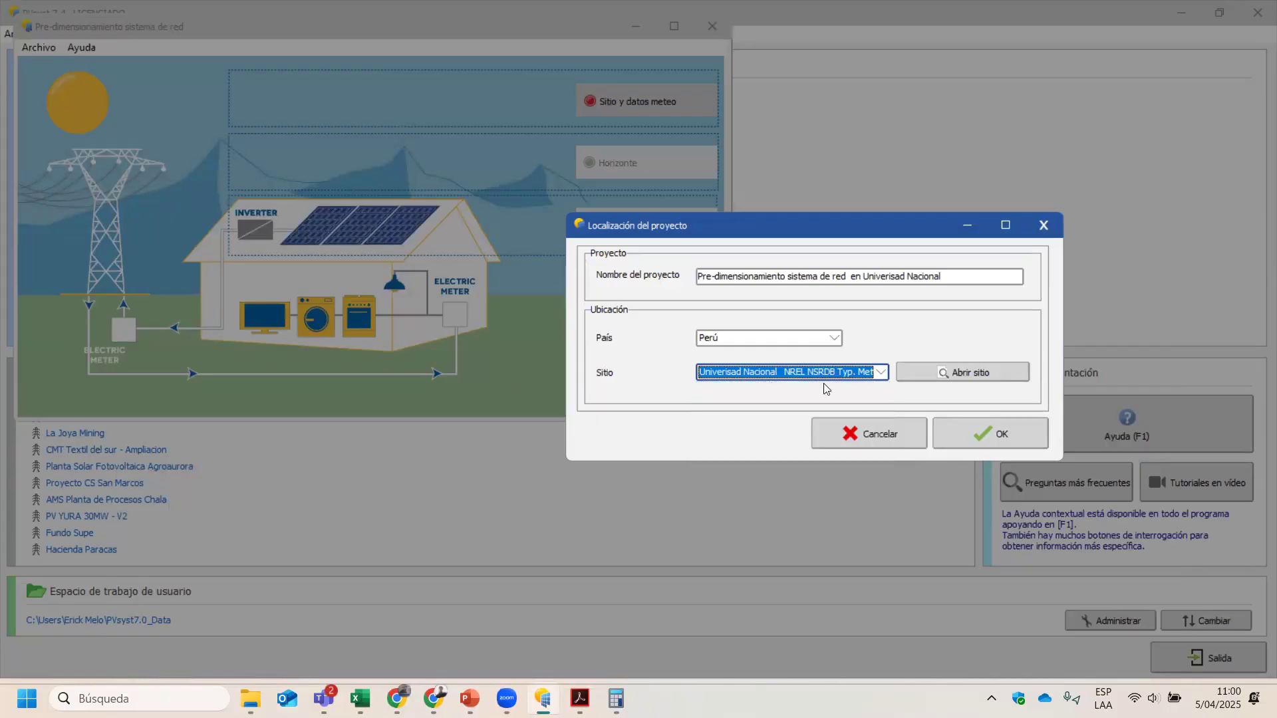
{"action": "left_click", "coordinate": [929, 371]}
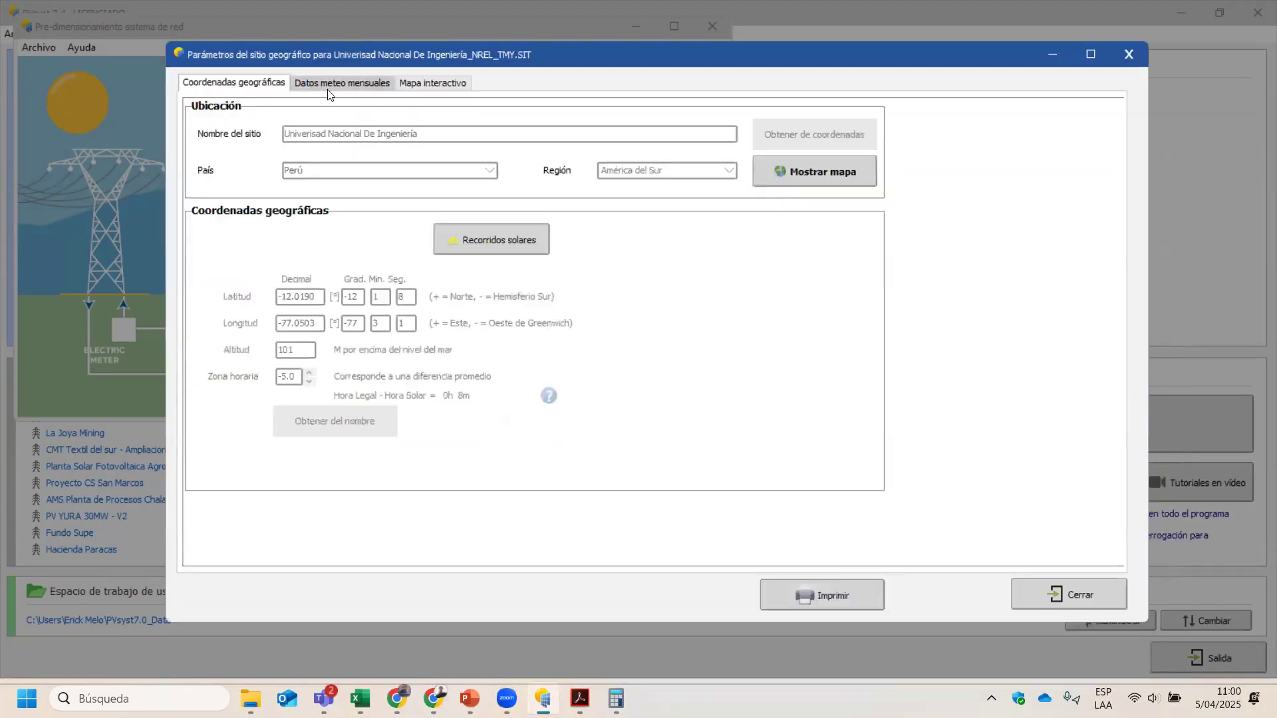
{"action": "left_click", "coordinate": [352, 82]}
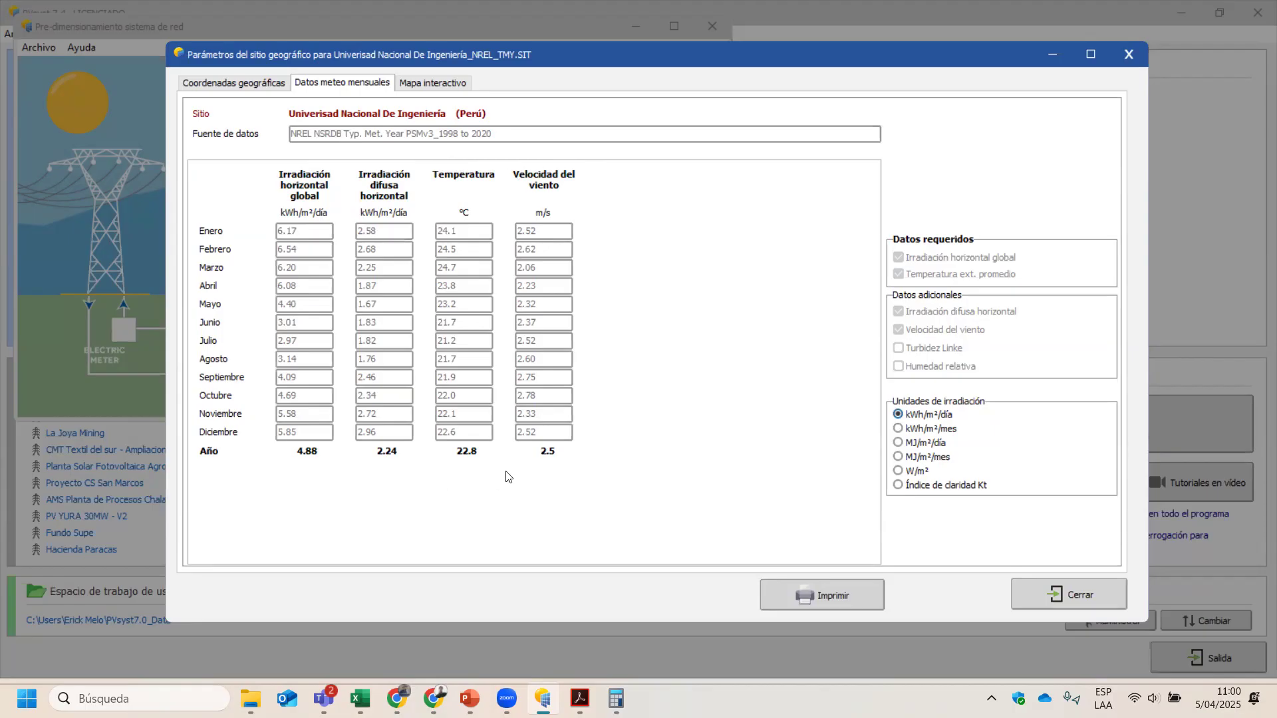
{"action": "left_click", "coordinate": [1038, 595]}
{"action": "left_click", "coordinate": [1042, 225]}
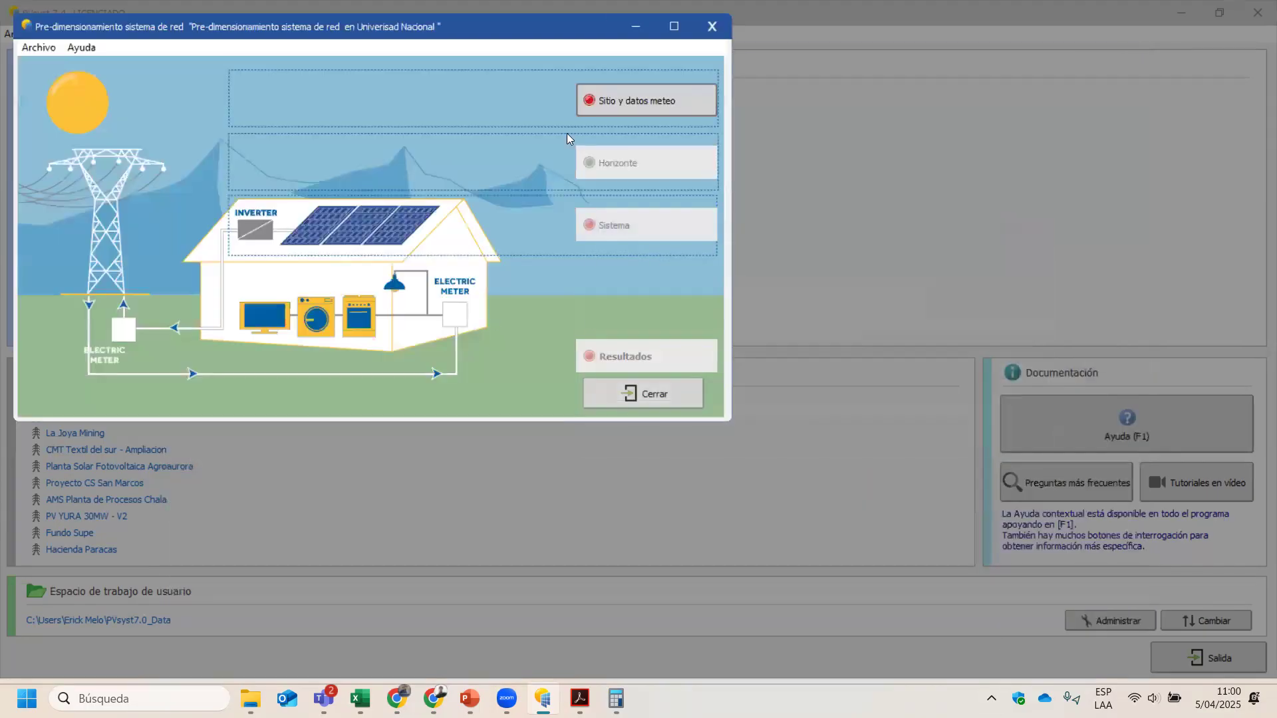
{"action": "left_click", "coordinate": [699, 28]}
Step: Open the Univerisad Nacional De Ingeniería_NREL_TMY.SIT site from the geographical sites database
{"action": "left_click", "coordinate": [173, 193]}
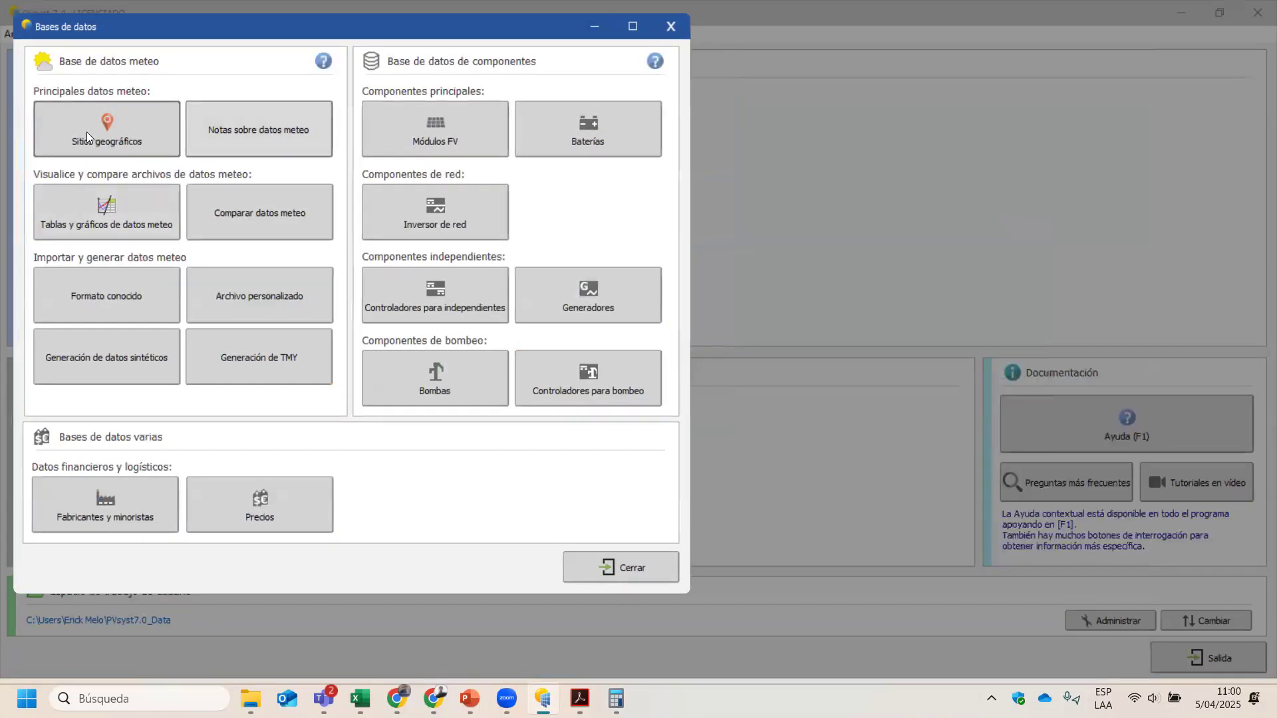
{"action": "left_click", "coordinate": [87, 132]}
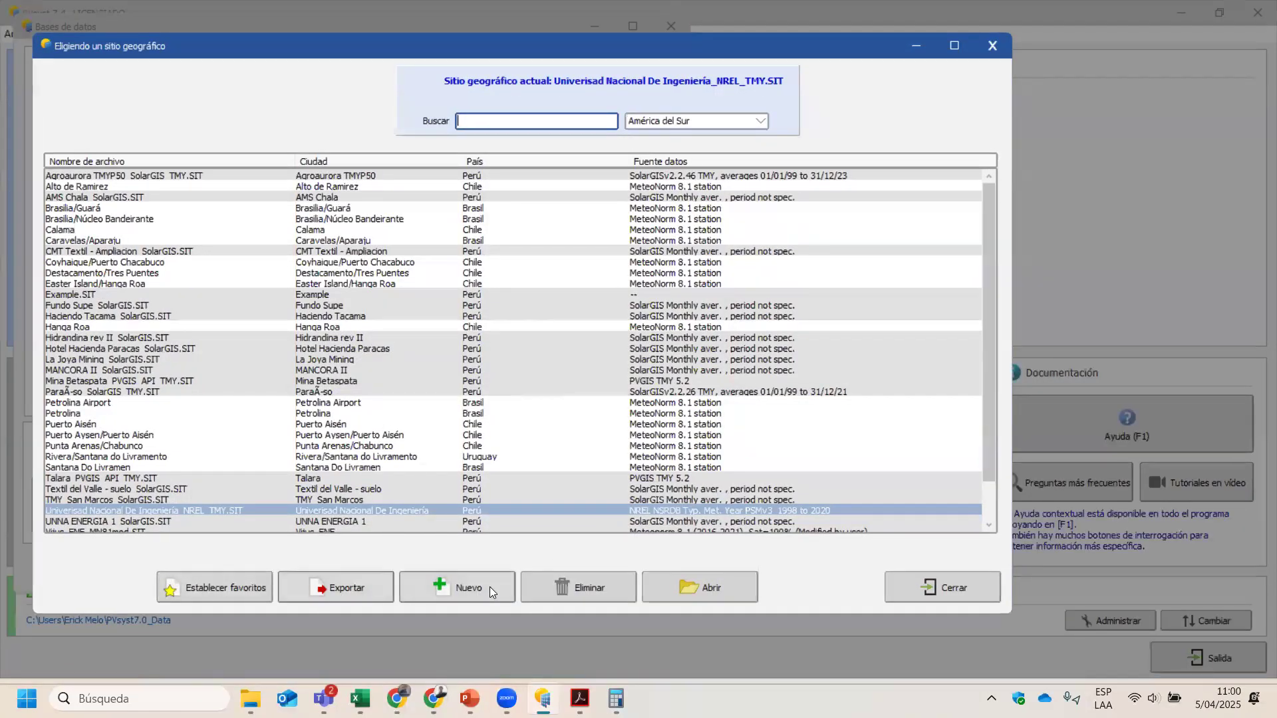
{"action": "scroll", "coordinate": [183, 499], "scroll_direction": "down", "scroll_amount": 1}
{"action": "scroll", "coordinate": [181, 503], "scroll_direction": "down", "scroll_amount": 1}
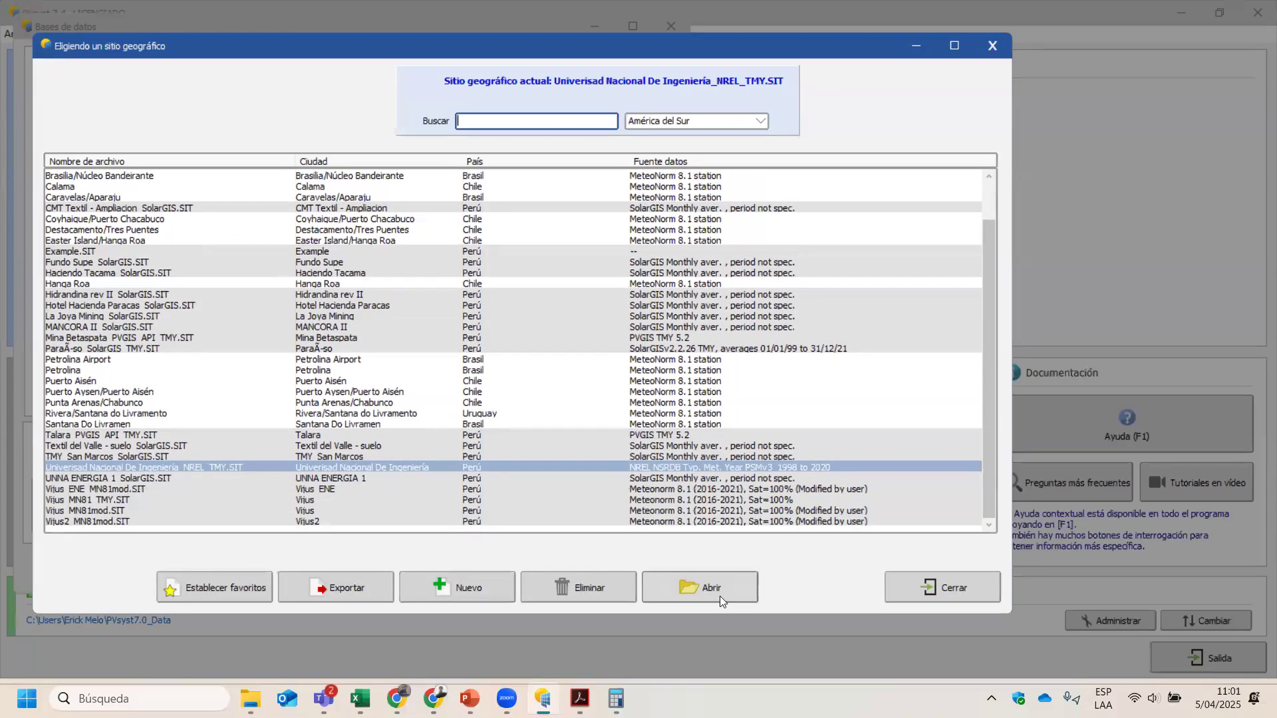
{"action": "left_click", "coordinate": [675, 578]}
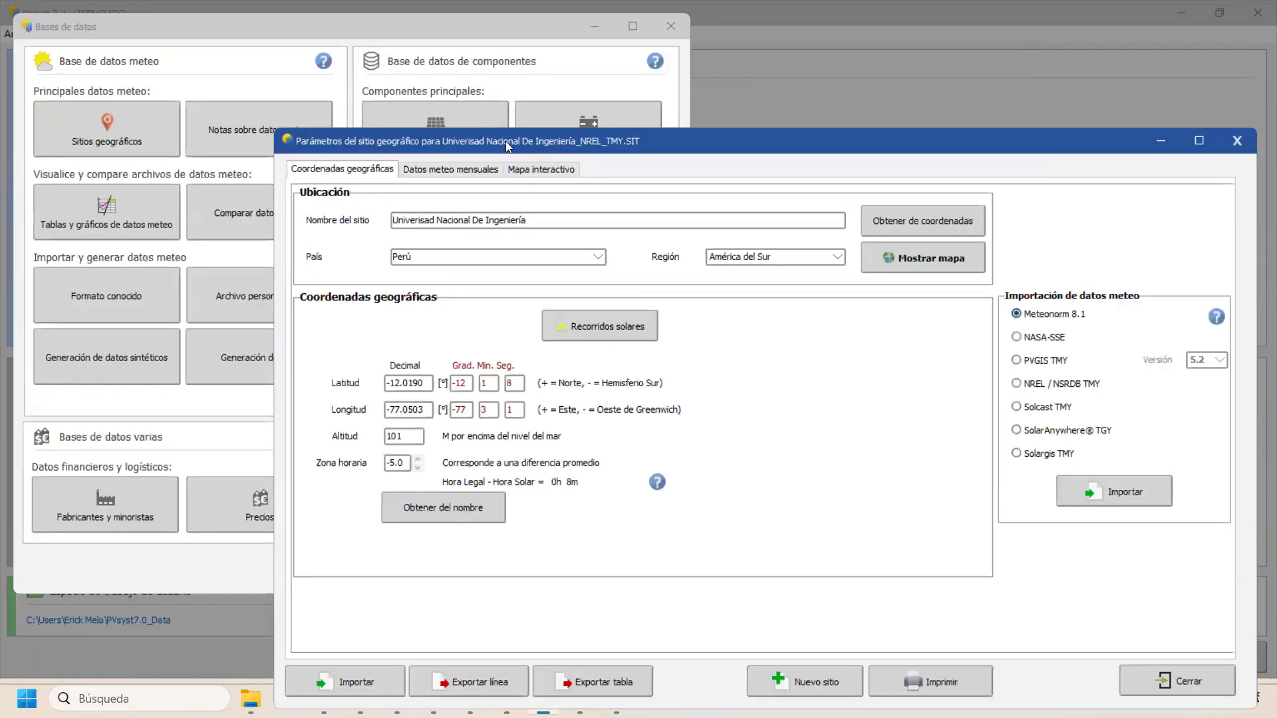
Step: Look through the site's monthly meteo data and interactive map, and return to the databases overview
{"action": "left_click_drag", "start_coordinate": [507, 146], "coordinate": [379, 91]}
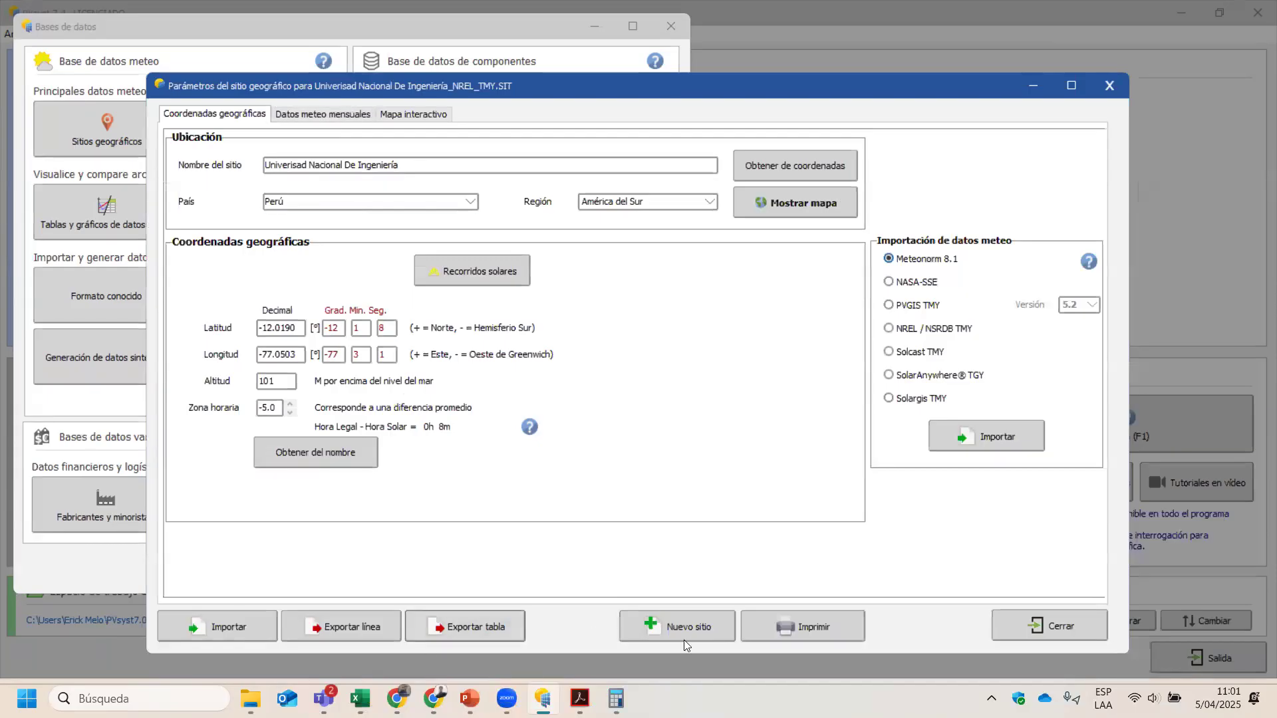
{"action": "left_click", "coordinate": [324, 114]}
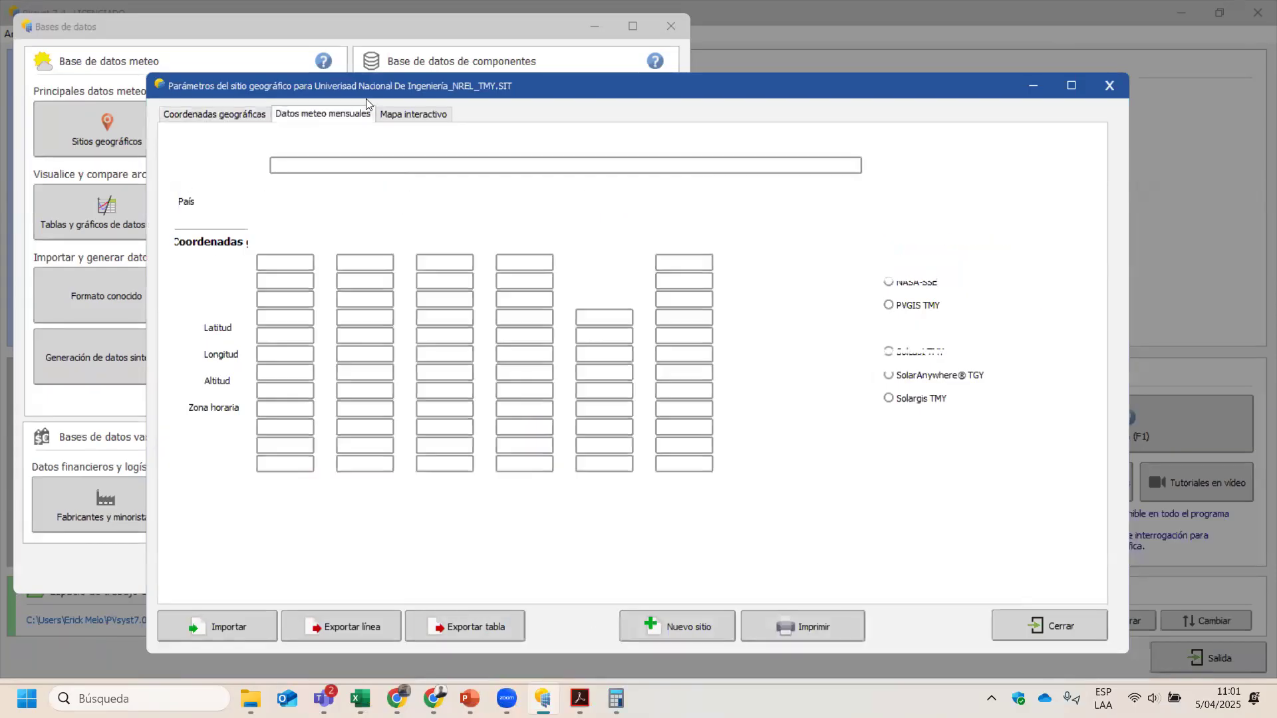
{"action": "left_click", "coordinate": [408, 110]}
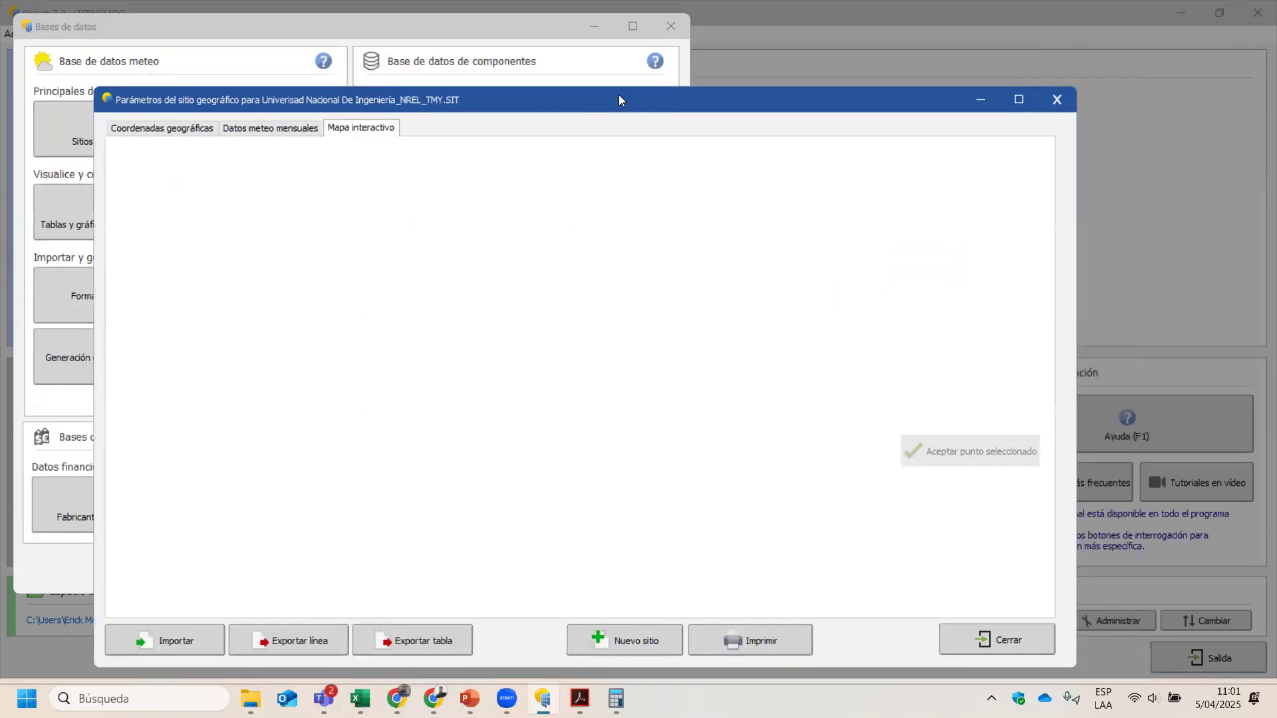
{"action": "left_click_drag", "start_coordinate": [810, 163], "coordinate": [719, 172]}
{"action": "left_click", "coordinate": [830, 162]}
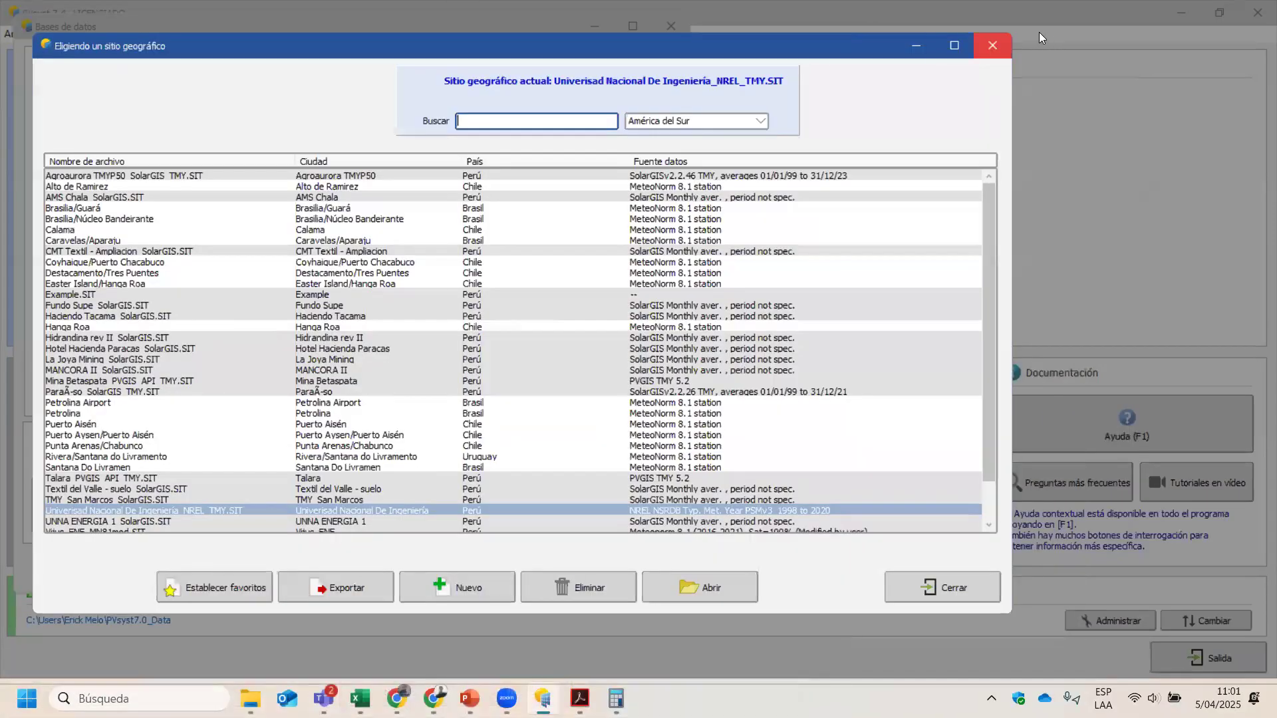
{"action": "left_click", "coordinate": [972, 46]}
{"action": "left_click", "coordinate": [942, 8]}
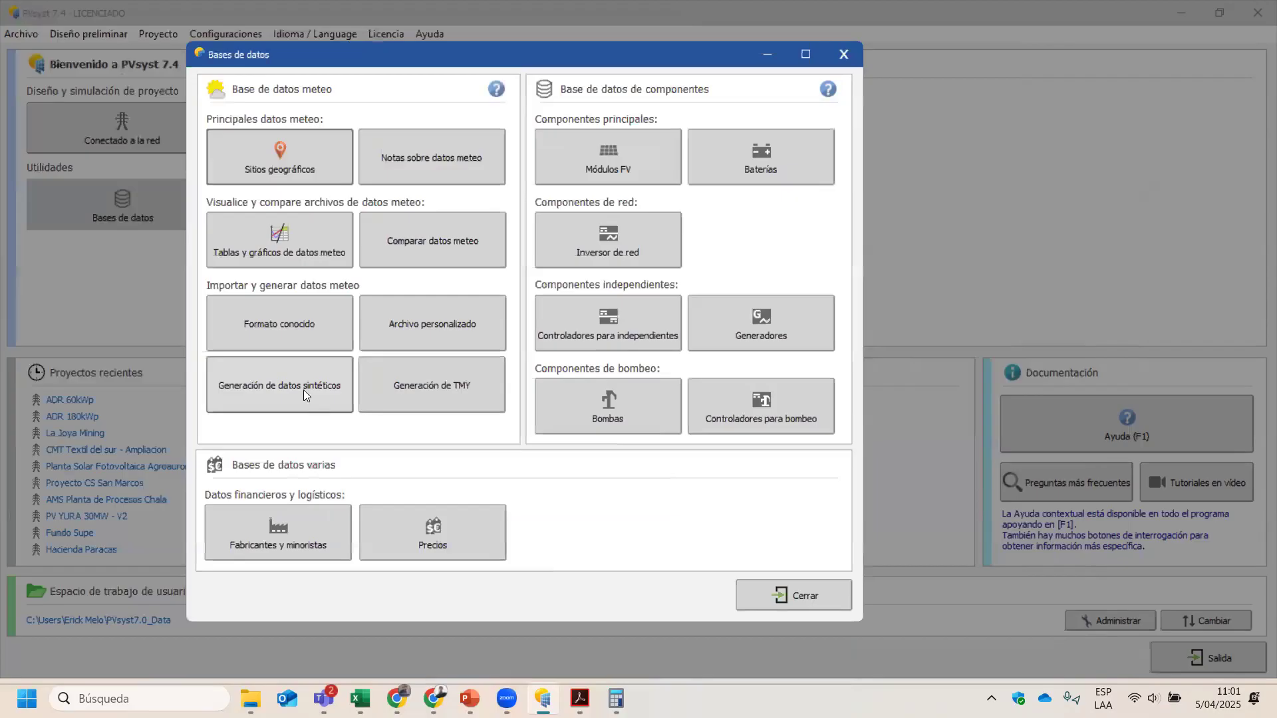
Step: Generate the synthetic hourly meteo file Univerisad Nacional De Ingeniería_NREL_SYN.MET from the site's NREL monthly values
{"action": "left_click", "coordinate": [399, 388]}
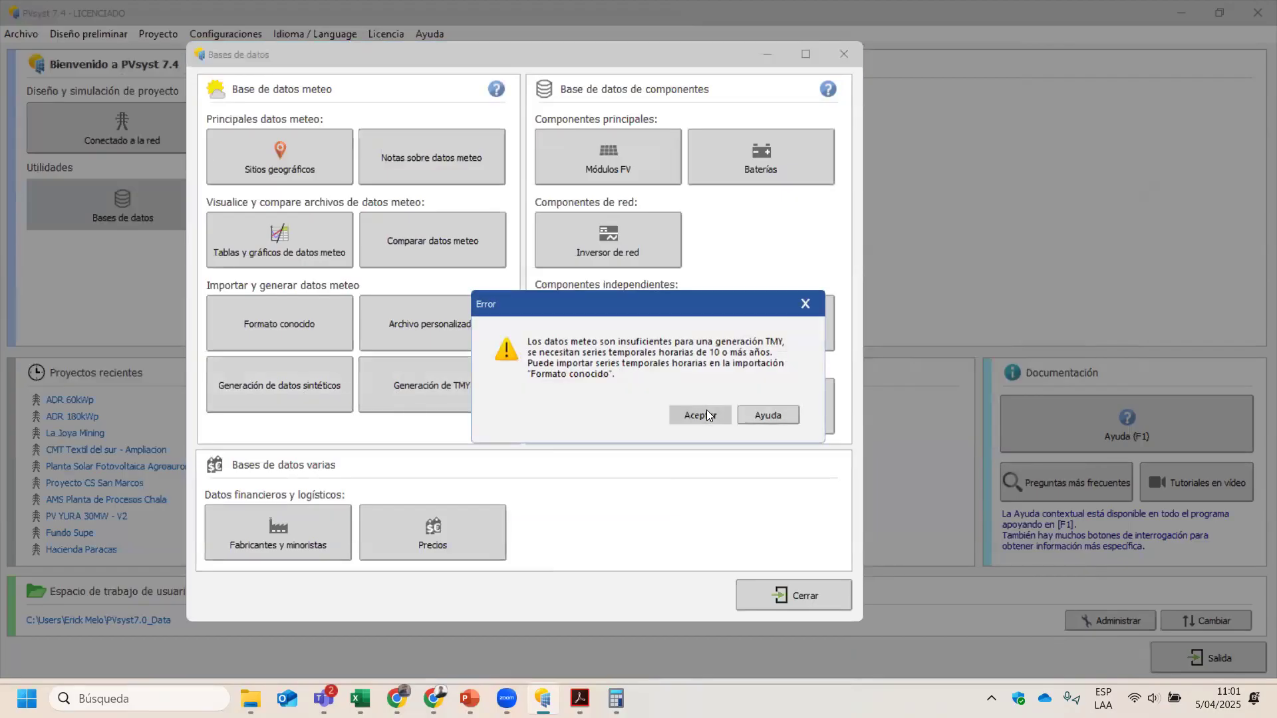
{"action": "left_click", "coordinate": [704, 412]}
{"action": "left_click", "coordinate": [350, 402]}
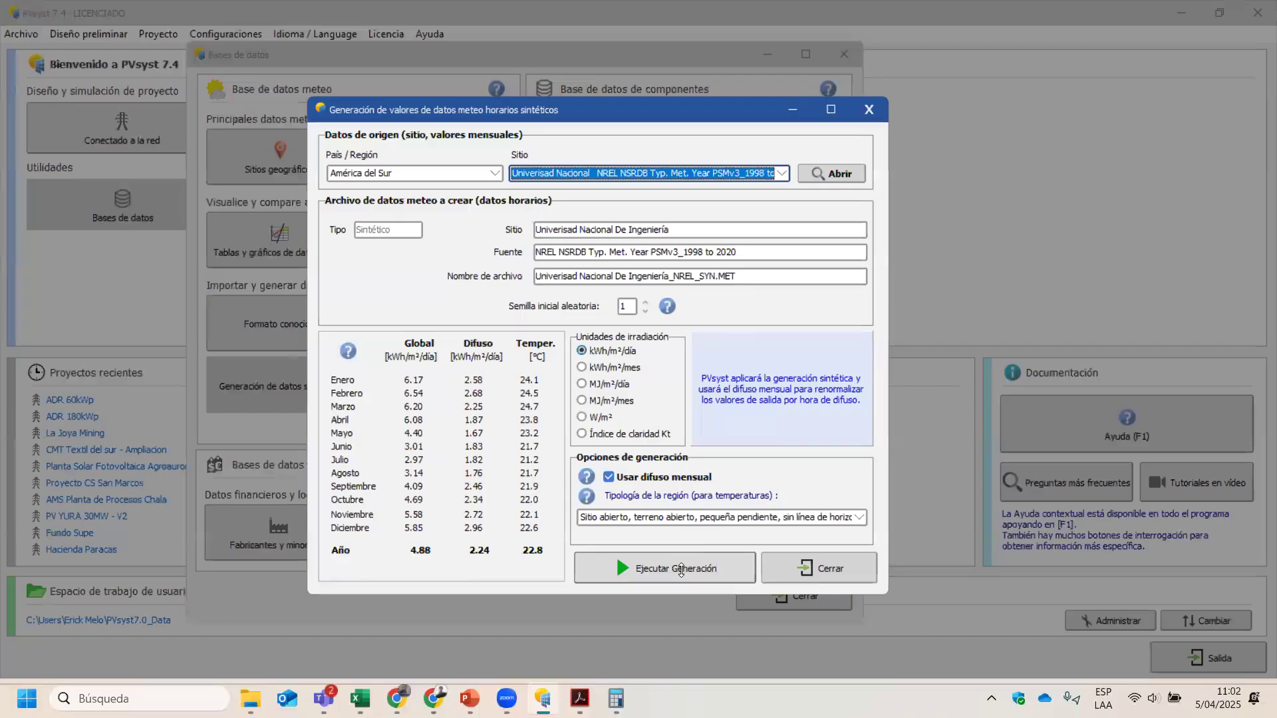
{"action": "left_click", "coordinate": [680, 570]}
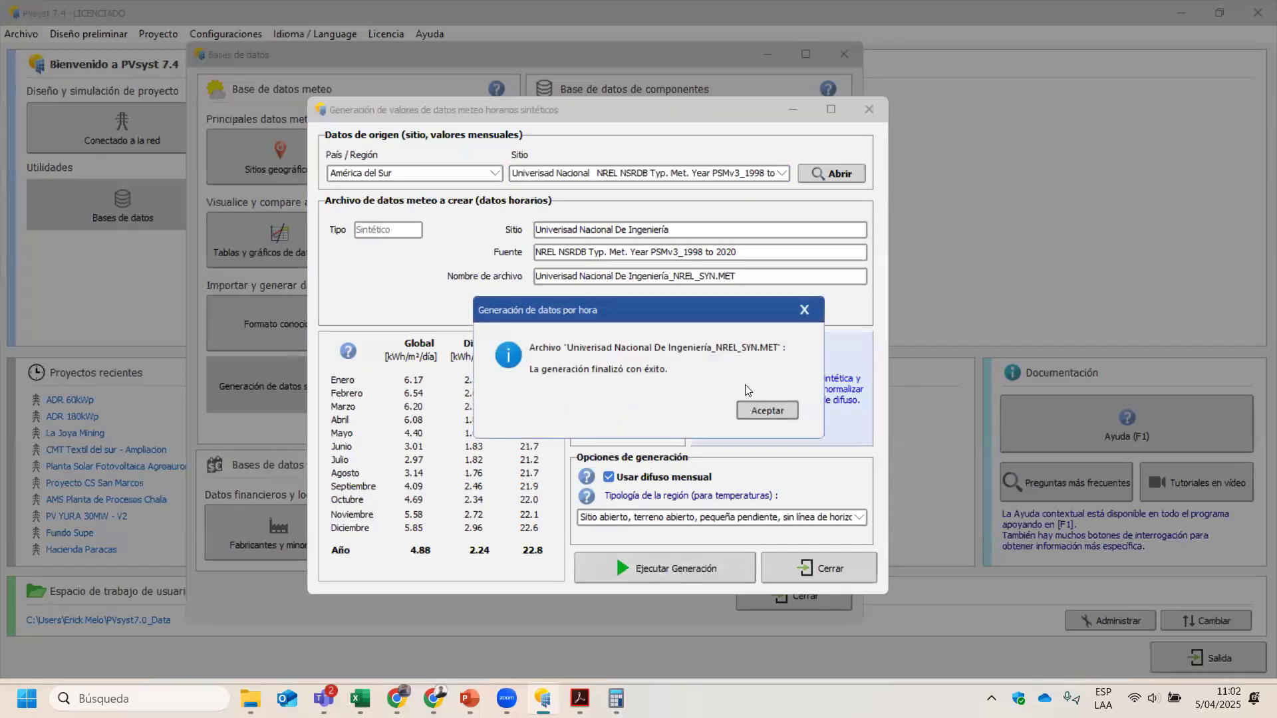
{"action": "left_click", "coordinate": [765, 410]}
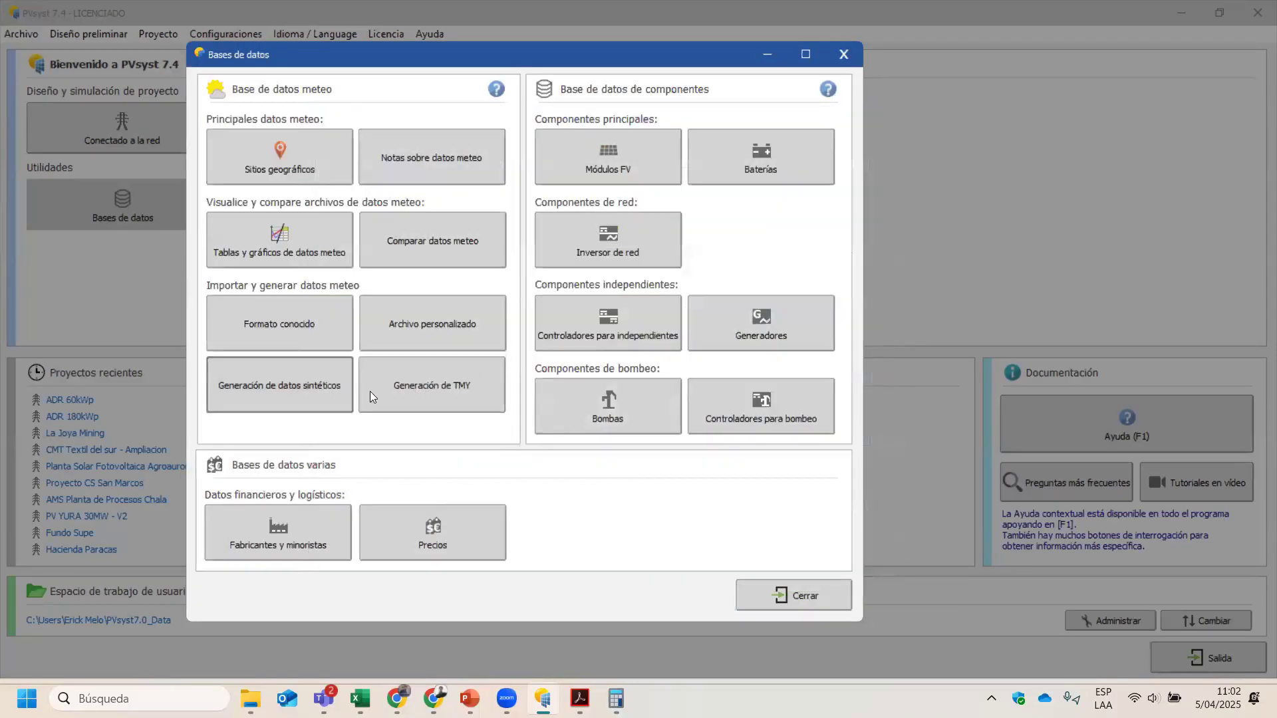
Step: Open the meteo tables and graphs for the file Univerisad Nacional De Ingeniería_NREL_SYN.MET
{"action": "left_click", "coordinate": [293, 241]}
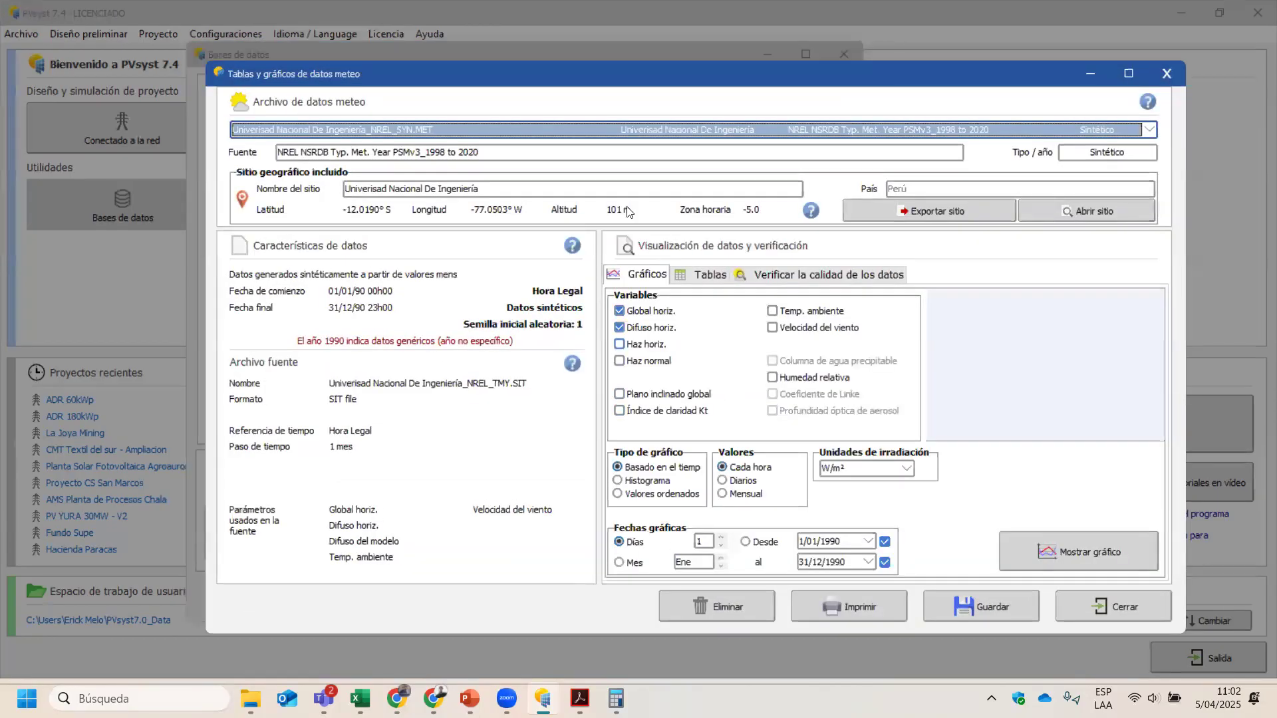
{"action": "left_click", "coordinate": [424, 133]}
{"action": "left_click", "coordinate": [423, 130]}
Step: Plot only the hourly ambient temperature as a time-based daily graph starting on 1 January 1990
{"action": "left_click", "coordinate": [701, 275]}
{"action": "left_click", "coordinate": [646, 274]}
{"action": "left_click", "coordinate": [652, 328]}
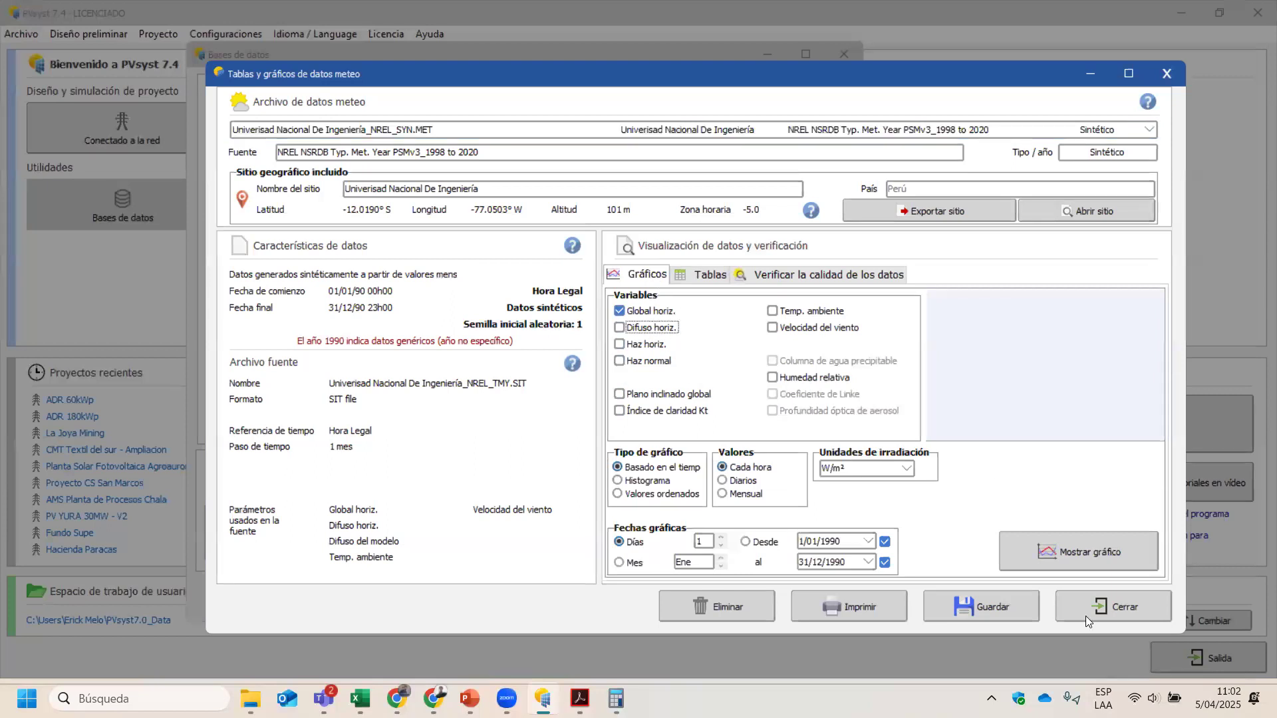
{"action": "left_click", "coordinate": [772, 310]}
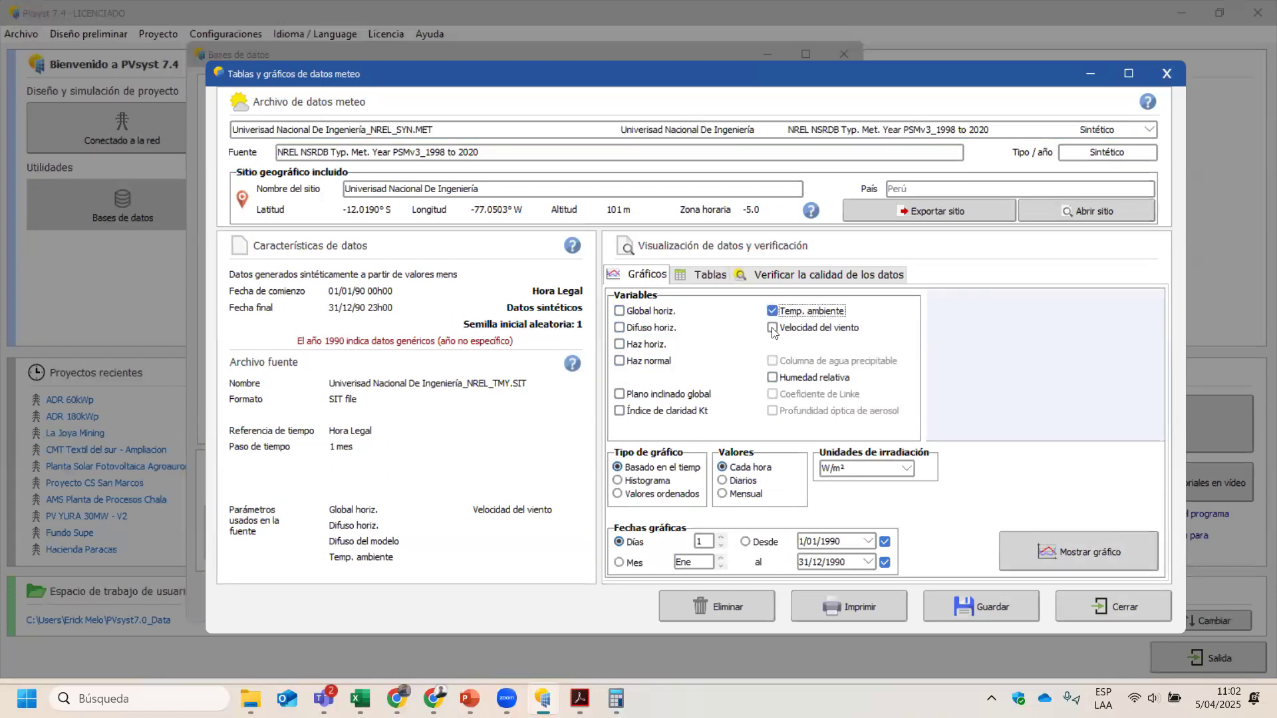
{"action": "left_click", "coordinate": [1021, 556]}
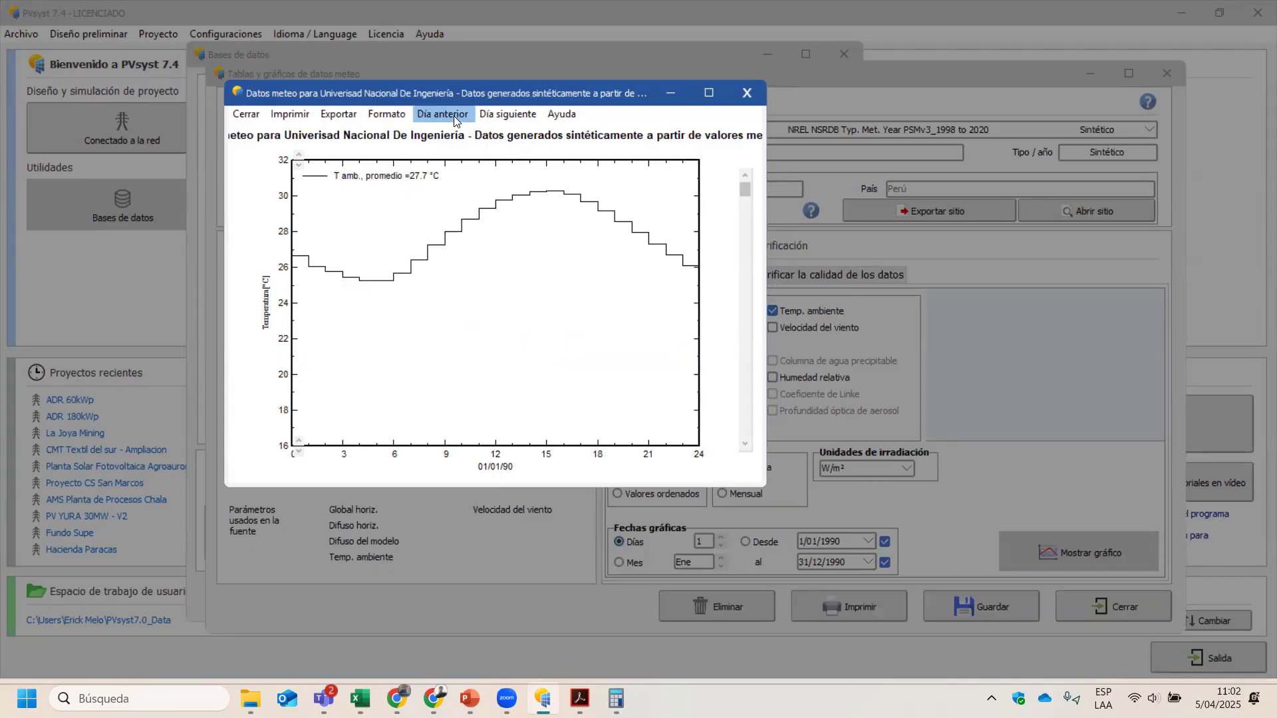
Step: Browse the daily ambient temperature graphs forward from 1 January to 30 March 1990 and close the graph
{"action": "left_click", "coordinate": [509, 113]}
{"action": "left_click", "coordinate": [507, 114]}
{"action": "left_click", "coordinate": [507, 114]}
{"action": "left_click", "coordinate": [505, 114]}
{"action": "left_click", "coordinate": [505, 113]}
{"action": "left_click", "coordinate": [506, 114]}
{"action": "left_click", "coordinate": [505, 114]}
{"action": "left_click", "coordinate": [506, 114]}
{"action": "left_click", "coordinate": [506, 114]}
{"action": "left_click", "coordinate": [506, 113]}
{"action": "left_click", "coordinate": [505, 114]}
{"action": "left_click", "coordinate": [505, 113]}
{"action": "left_click", "coordinate": [505, 114]}
{"action": "left_click", "coordinate": [506, 114]}
{"action": "left_click", "coordinate": [506, 114]}
{"action": "left_click", "coordinate": [505, 113]}
{"action": "left_click", "coordinate": [506, 114]}
{"action": "left_click", "coordinate": [506, 114]}
{"action": "left_click", "coordinate": [506, 114]}
{"action": "left_click", "coordinate": [505, 114]}
{"action": "left_click", "coordinate": [505, 114]}
{"action": "left_click", "coordinate": [506, 113]}
{"action": "left_click", "coordinate": [506, 114]}
{"action": "left_click", "coordinate": [506, 114]}
{"action": "left_click", "coordinate": [506, 114]}
{"action": "left_click", "coordinate": [506, 113]}
{"action": "left_click", "coordinate": [506, 114]}
{"action": "left_click", "coordinate": [506, 114]}
{"action": "left_click", "coordinate": [506, 113]}
{"action": "left_click", "coordinate": [505, 114]}
{"action": "left_click", "coordinate": [505, 114]}
{"action": "left_click", "coordinate": [505, 114]}
{"action": "left_click", "coordinate": [506, 114]}
{"action": "left_click", "coordinate": [506, 114]}
{"action": "left_click", "coordinate": [506, 114]}
{"action": "left_click", "coordinate": [505, 114]}
{"action": "left_click", "coordinate": [504, 109]}
{"action": "left_click", "coordinate": [504, 108]}
{"action": "left_click", "coordinate": [504, 109]}
{"action": "left_click", "coordinate": [504, 108]}
{"action": "left_click", "coordinate": [504, 109]}
{"action": "left_click", "coordinate": [504, 108]}
{"action": "left_click", "coordinate": [504, 108]}
{"action": "left_click", "coordinate": [505, 108]}
{"action": "left_click", "coordinate": [504, 113]}
{"action": "left_click", "coordinate": [504, 114]}
{"action": "left_click", "coordinate": [504, 114]}
{"action": "left_click", "coordinate": [504, 114]}
{"action": "left_click", "coordinate": [504, 114]}
{"action": "left_click", "coordinate": [504, 114]}
{"action": "left_click", "coordinate": [504, 114]}
{"action": "left_click", "coordinate": [504, 113]}
{"action": "left_click", "coordinate": [503, 116]}
{"action": "left_click", "coordinate": [502, 117]}
{"action": "left_click", "coordinate": [502, 116]}
{"action": "left_click", "coordinate": [503, 117]}
{"action": "left_click", "coordinate": [502, 116]}
{"action": "left_click", "coordinate": [502, 117]}
{"action": "left_click", "coordinate": [502, 117]}
{"action": "left_click", "coordinate": [503, 116]}
{"action": "left_click", "coordinate": [502, 116]}
{"action": "left_click", "coordinate": [502, 117]}
{"action": "left_click", "coordinate": [502, 116]}
{"action": "left_click", "coordinate": [503, 117]}
{"action": "left_click", "coordinate": [502, 117]}
{"action": "left_click", "coordinate": [503, 117]}
{"action": "left_click", "coordinate": [503, 116]}
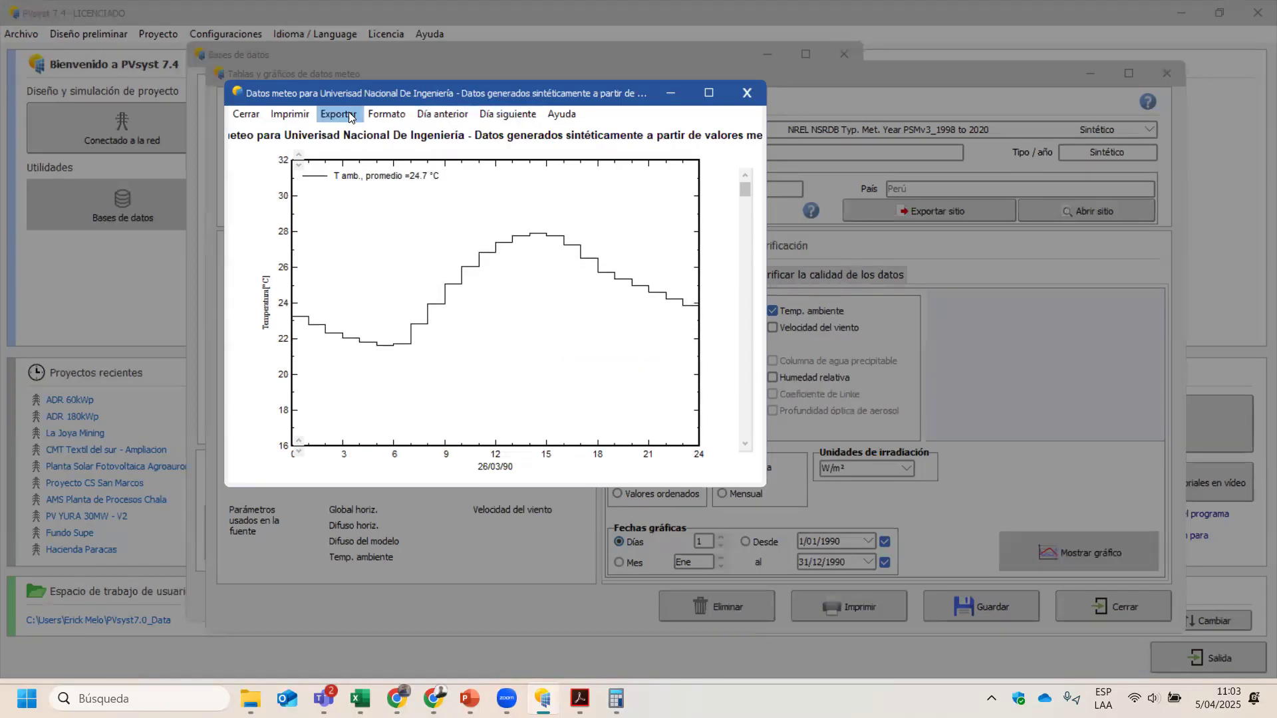
{"action": "left_click", "coordinate": [508, 114]}
{"action": "left_click", "coordinate": [508, 114]}
{"action": "left_click", "coordinate": [507, 114]}
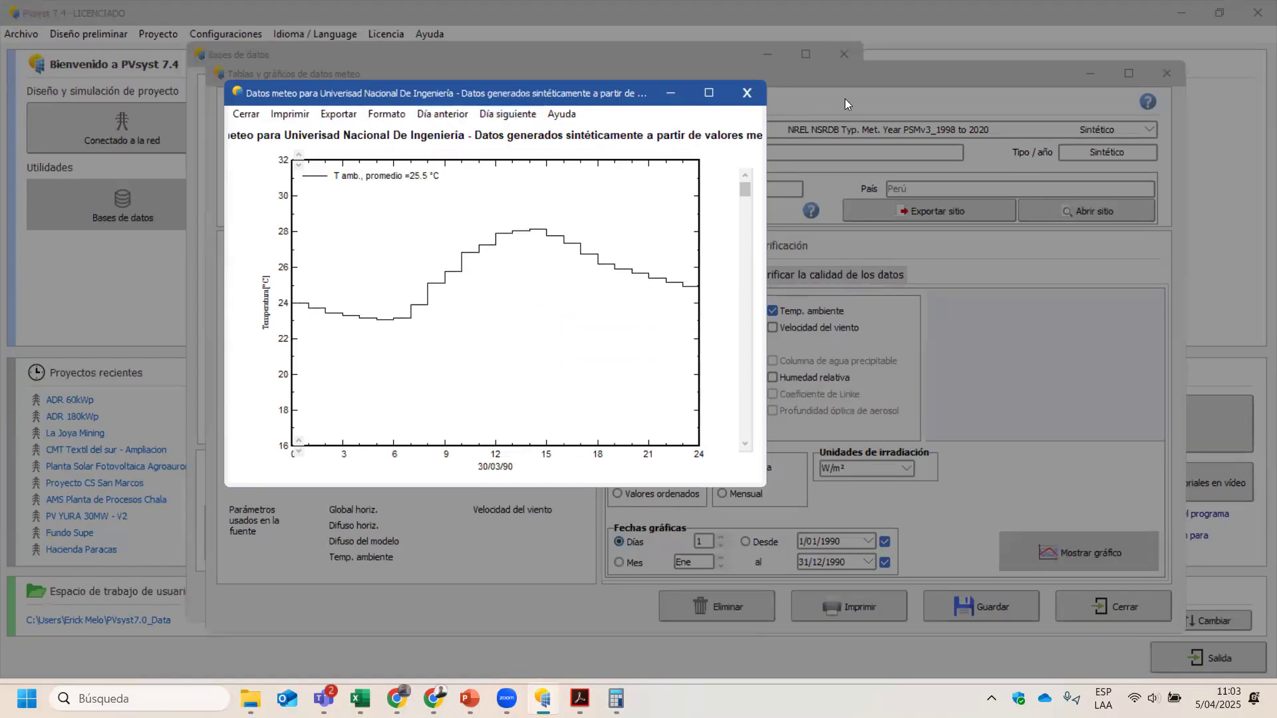
{"action": "left_click", "coordinate": [748, 94]}
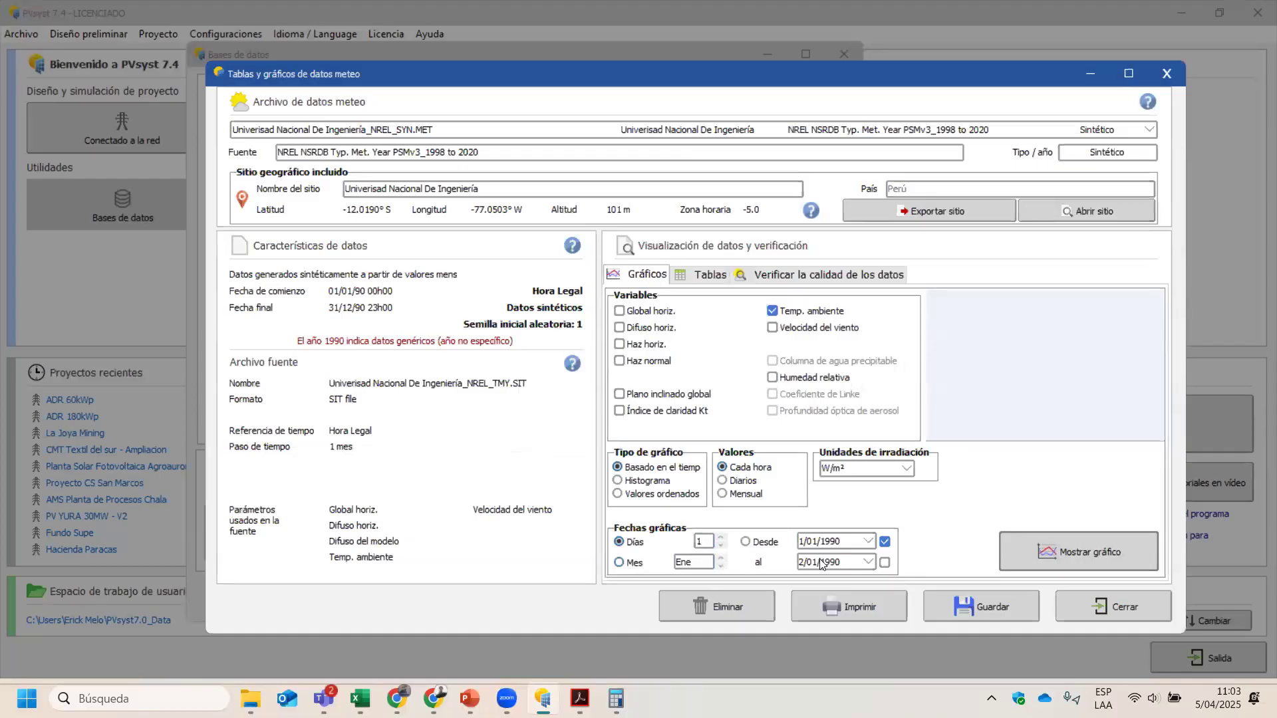
Step: Plot the hourly ambient temperature by whole month and browse back from June to January 1990
{"action": "left_click", "coordinate": [619, 542]}
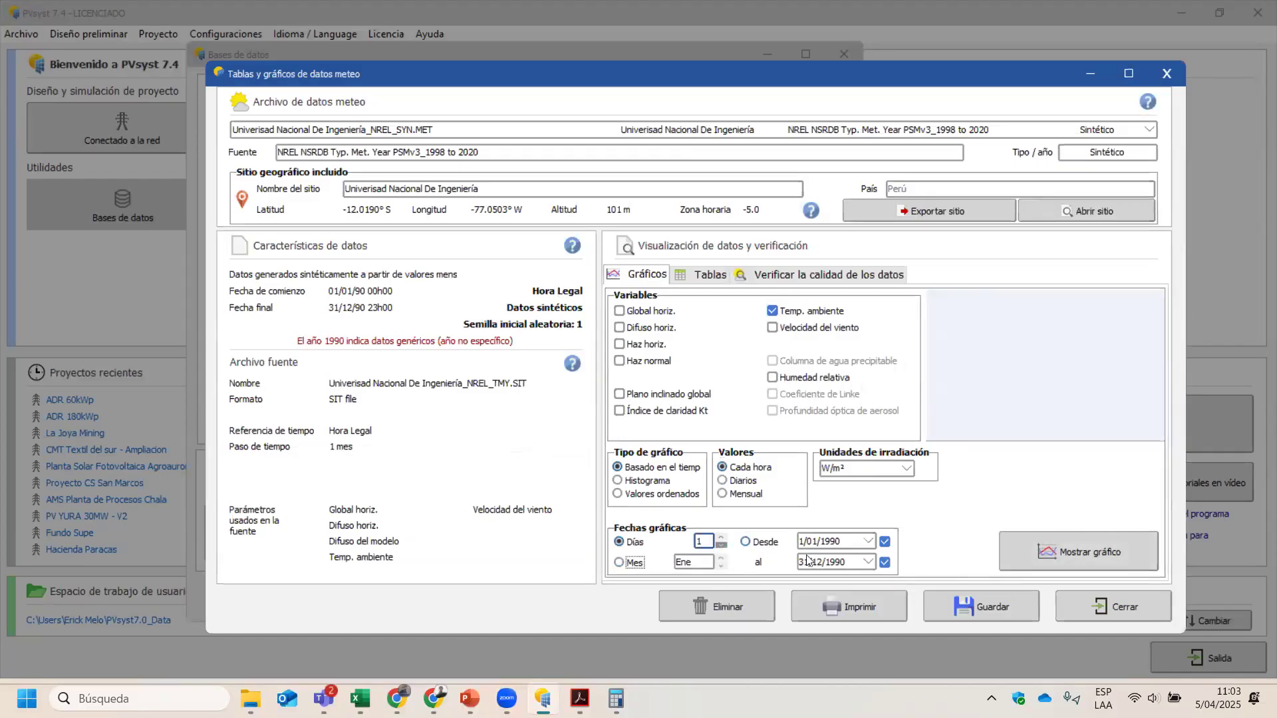
{"action": "key", "text": "Tab"}
{"action": "key", "text": "Return"}
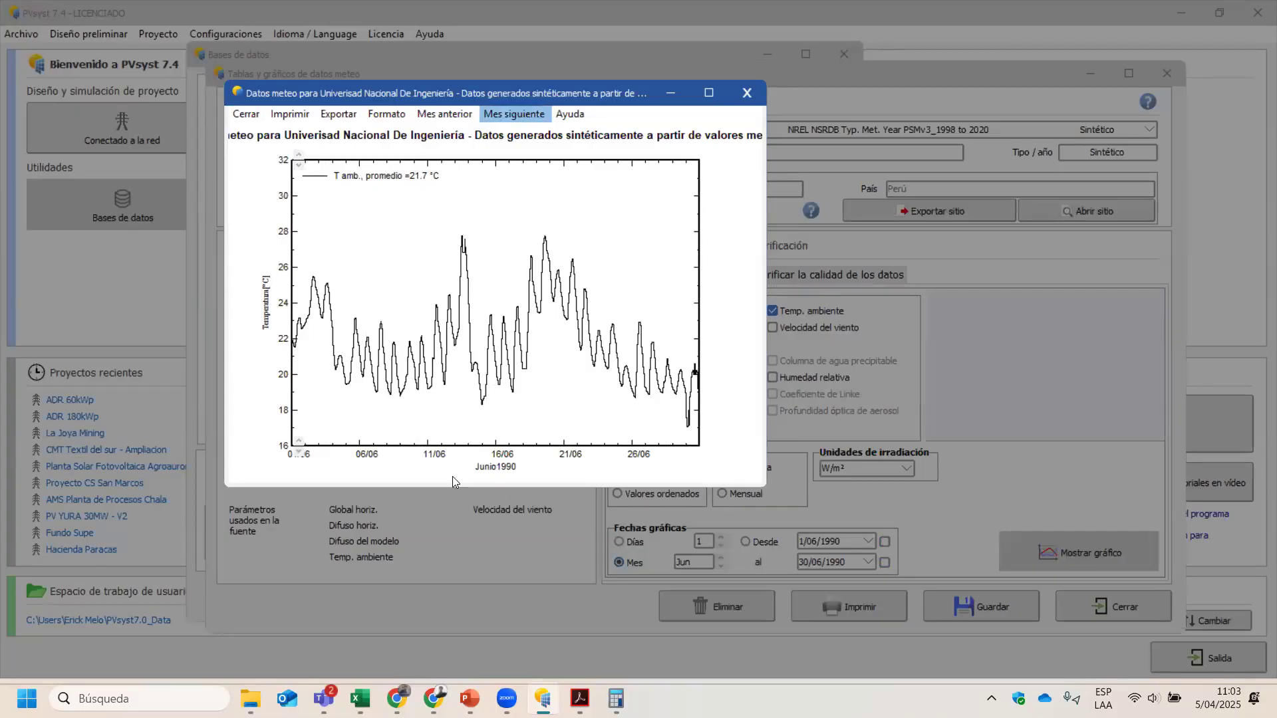
{"action": "left_click", "coordinate": [431, 115]}
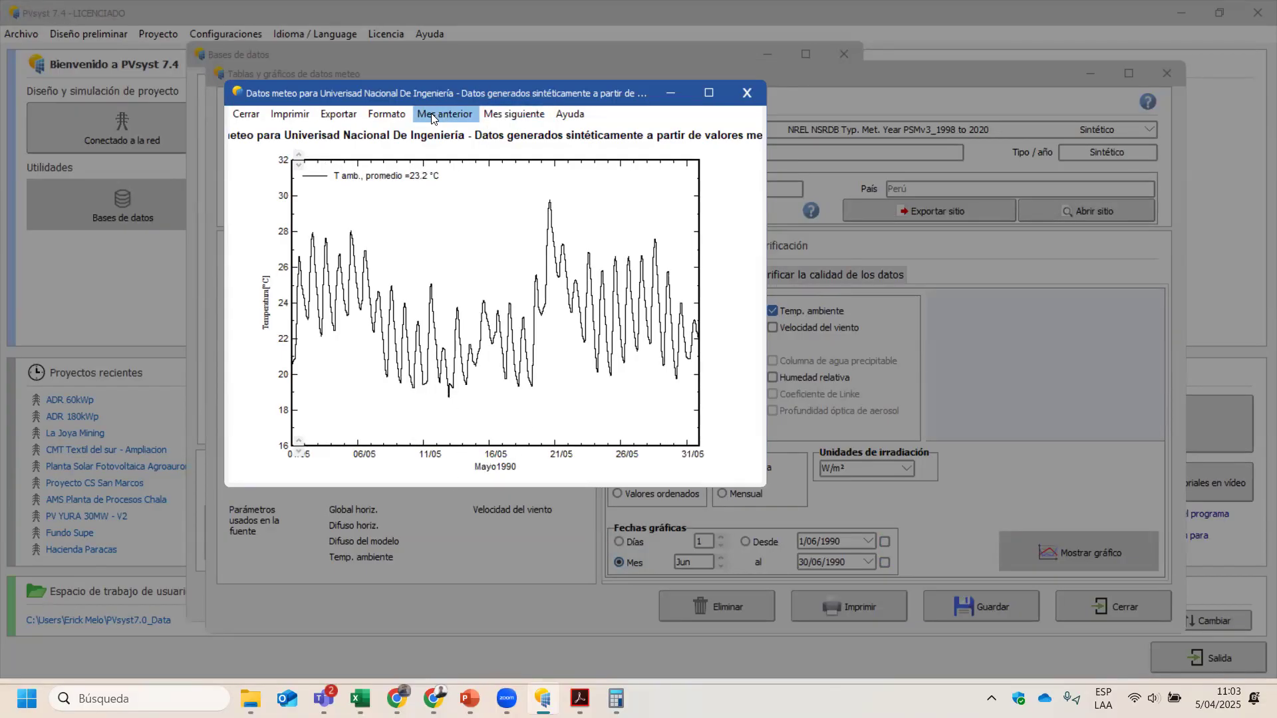
{"action": "double_click", "coordinate": [431, 115]}
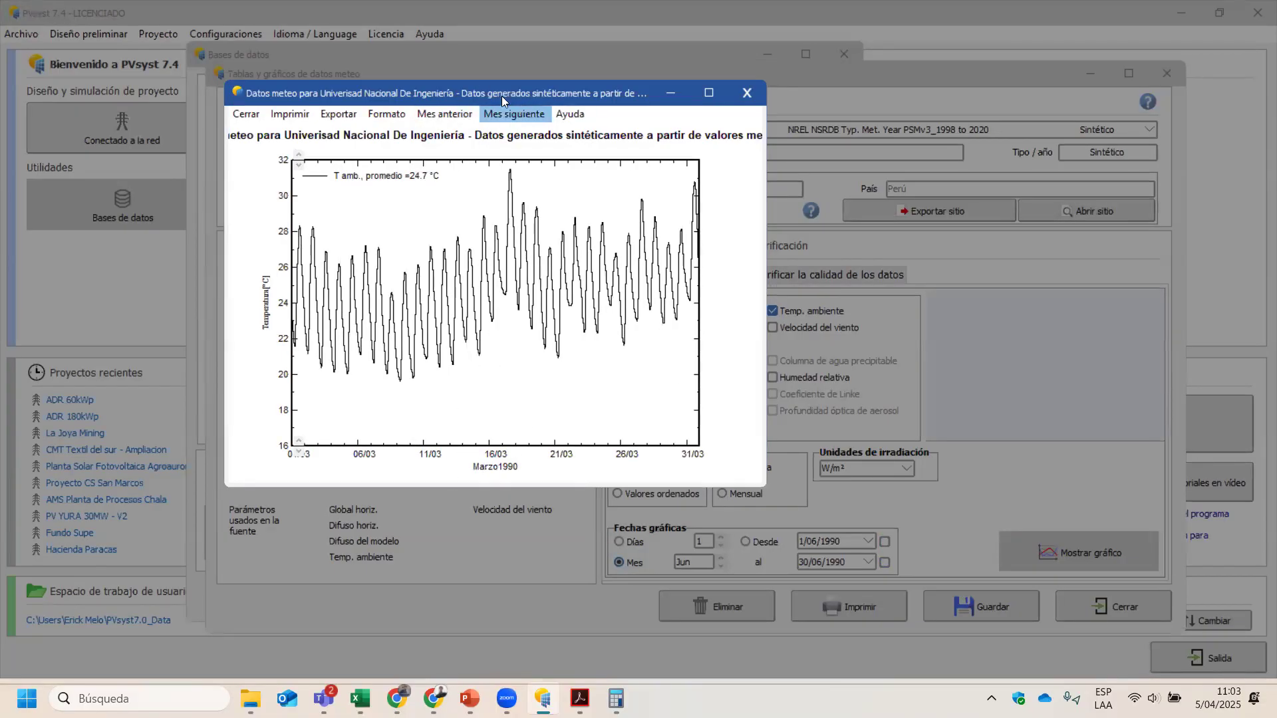
{"action": "left_click", "coordinate": [473, 117]}
{"action": "left_click", "coordinate": [474, 120]}
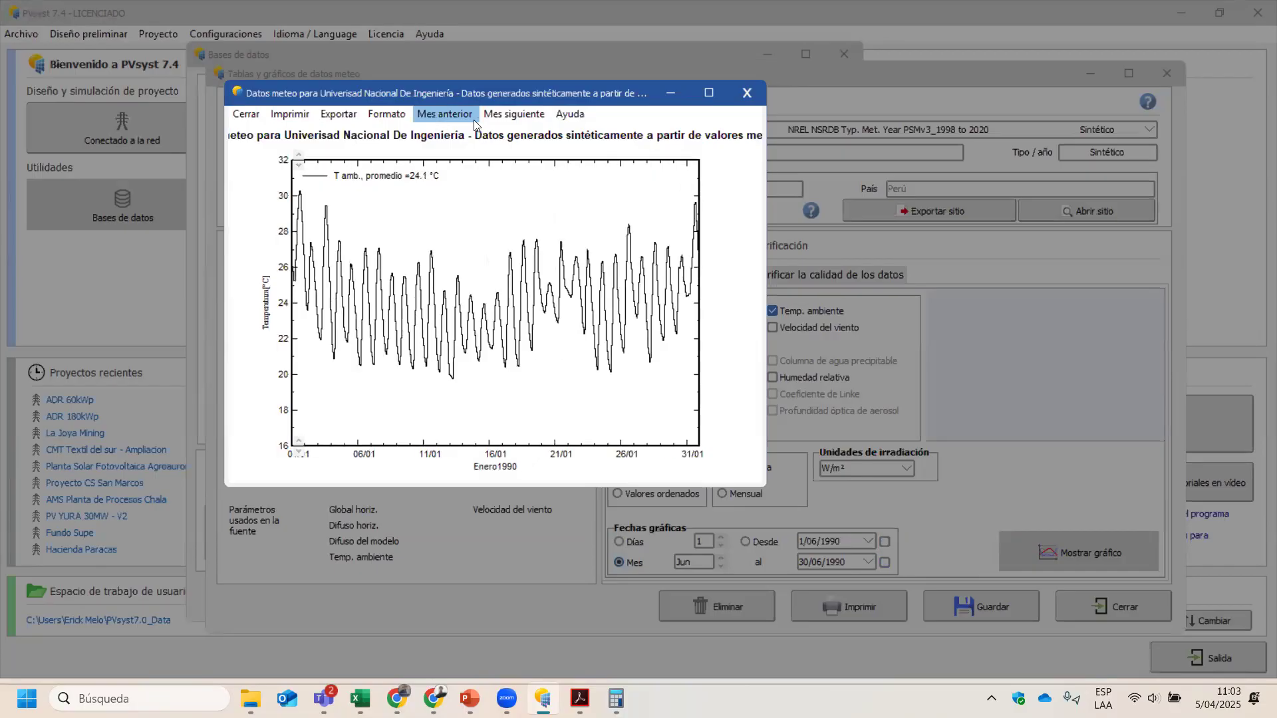
{"action": "left_click", "coordinate": [747, 94]}
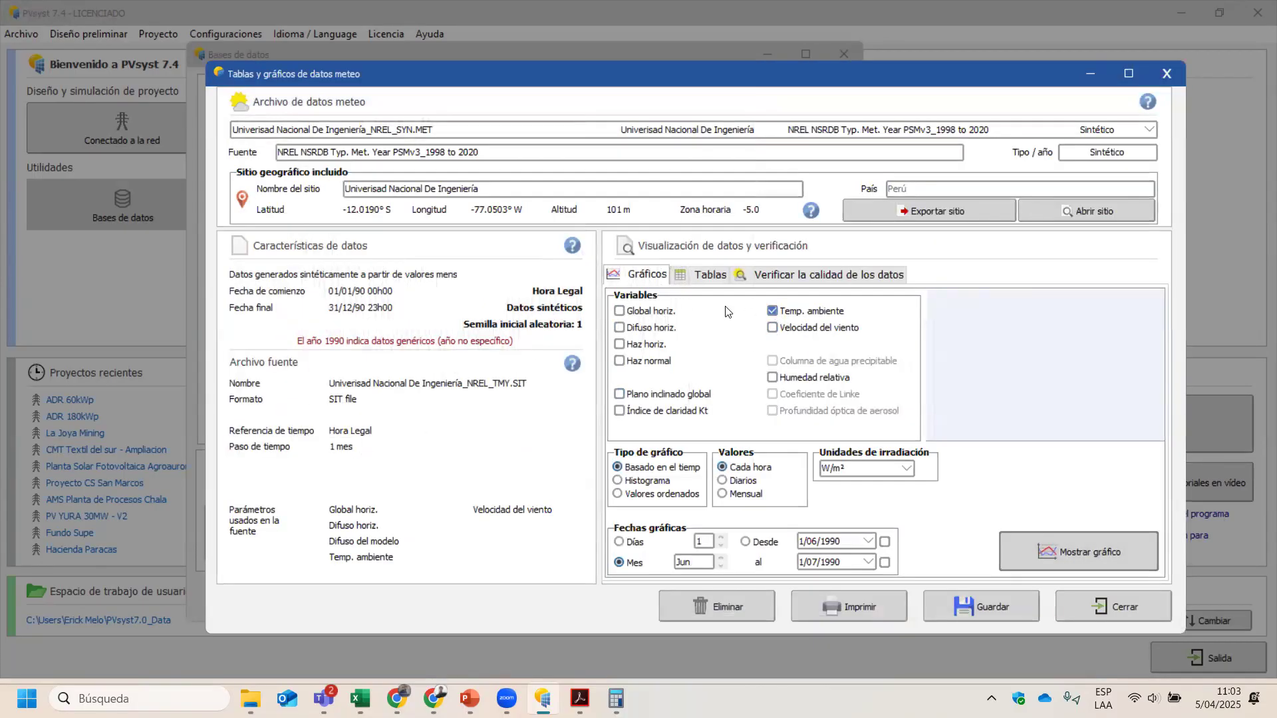
Step: Plot the global horizontal irradiation by month in place of the ambient temperature, and close the graph
{"action": "left_click", "coordinate": [619, 310]}
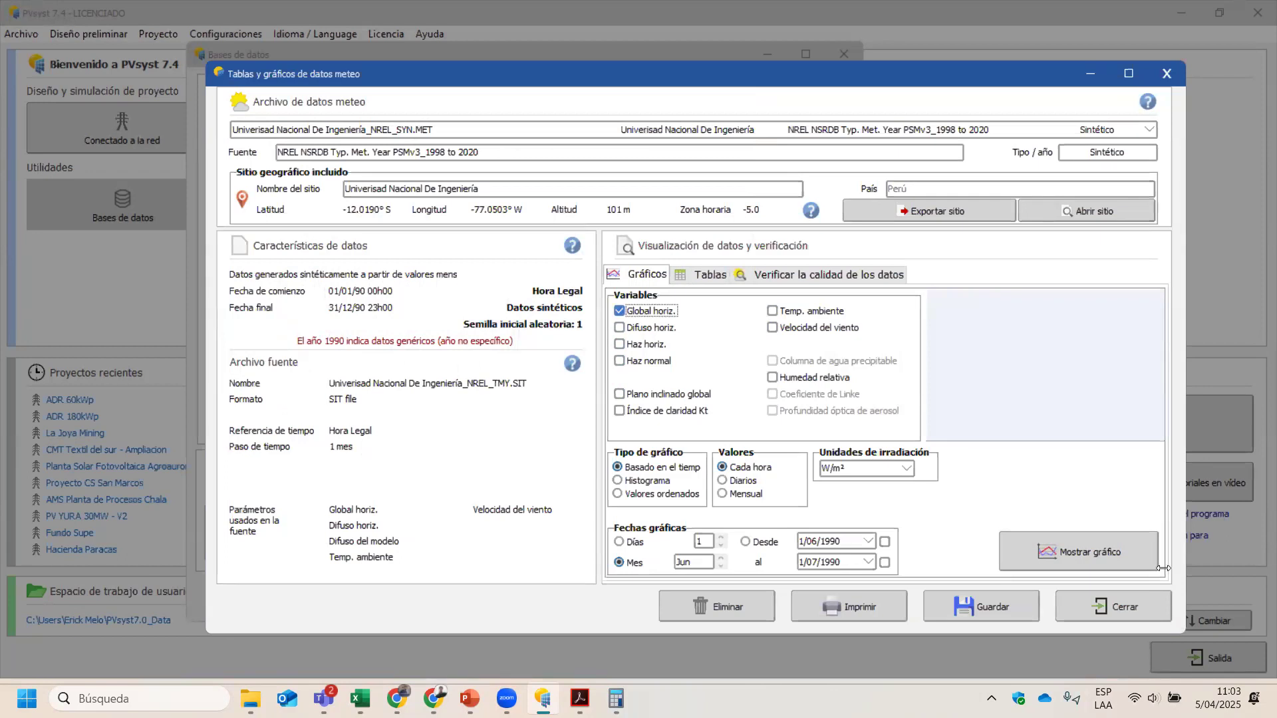
{"action": "left_click", "coordinate": [1079, 553]}
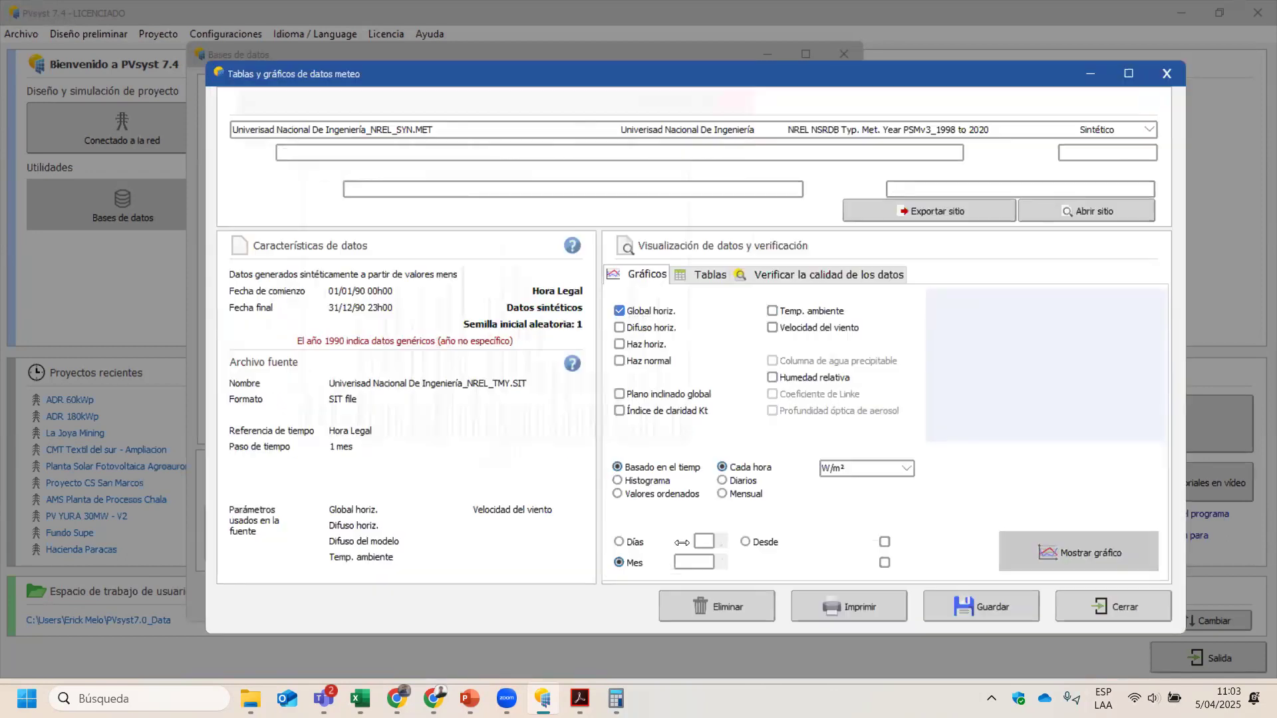
{"action": "left_click", "coordinate": [1098, 557]}
{"action": "left_click", "coordinate": [450, 111]}
{"action": "left_click", "coordinate": [747, 93]}
Step: Plot the global horizontal irradiation by day and browse forward from 1 to 16 January 1990
{"action": "left_click", "coordinate": [619, 542]}
{"action": "left_click", "coordinate": [1105, 557]}
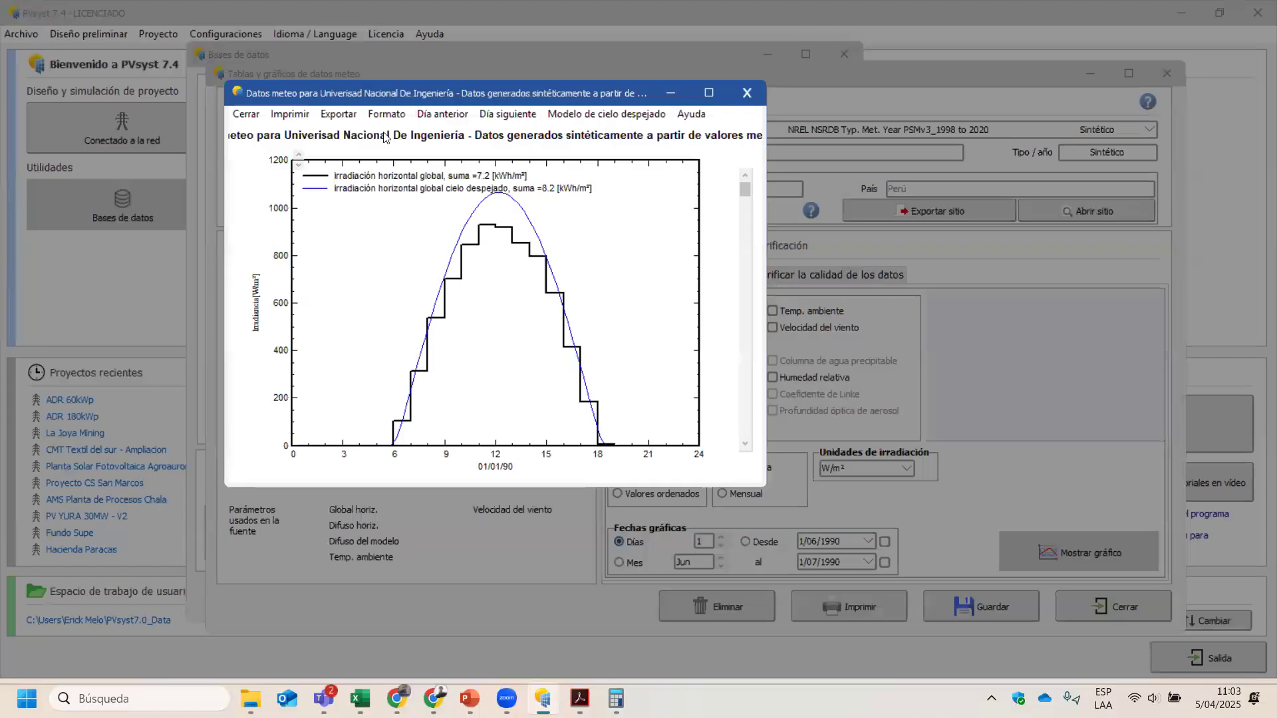
{"action": "left_click", "coordinate": [511, 113]}
{"action": "left_click", "coordinate": [511, 114]}
{"action": "left_click", "coordinate": [511, 113]}
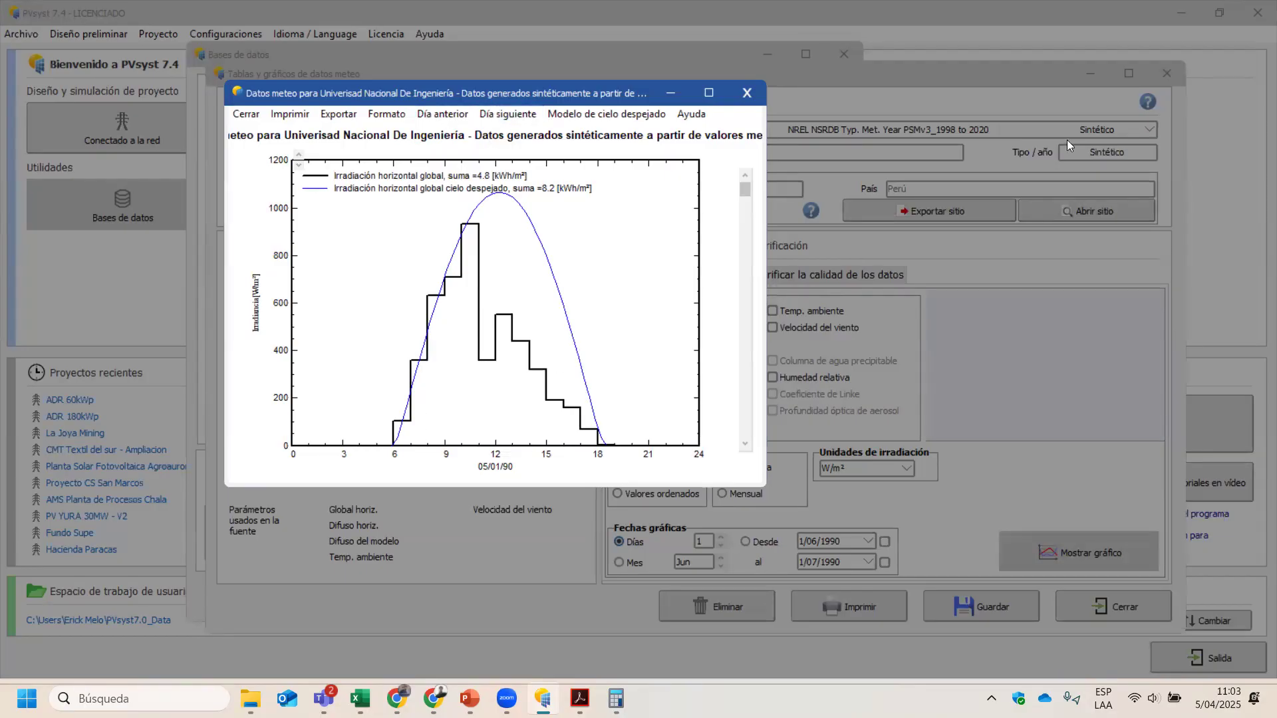
{"action": "left_click", "coordinate": [488, 115]}
{"action": "left_click", "coordinate": [487, 116]}
{"action": "left_click", "coordinate": [488, 116]}
{"action": "left_click", "coordinate": [487, 116]}
{"action": "left_click", "coordinate": [487, 116]}
{"action": "left_click", "coordinate": [488, 116]}
{"action": "left_click", "coordinate": [488, 115]}
{"action": "left_click", "coordinate": [488, 116]}
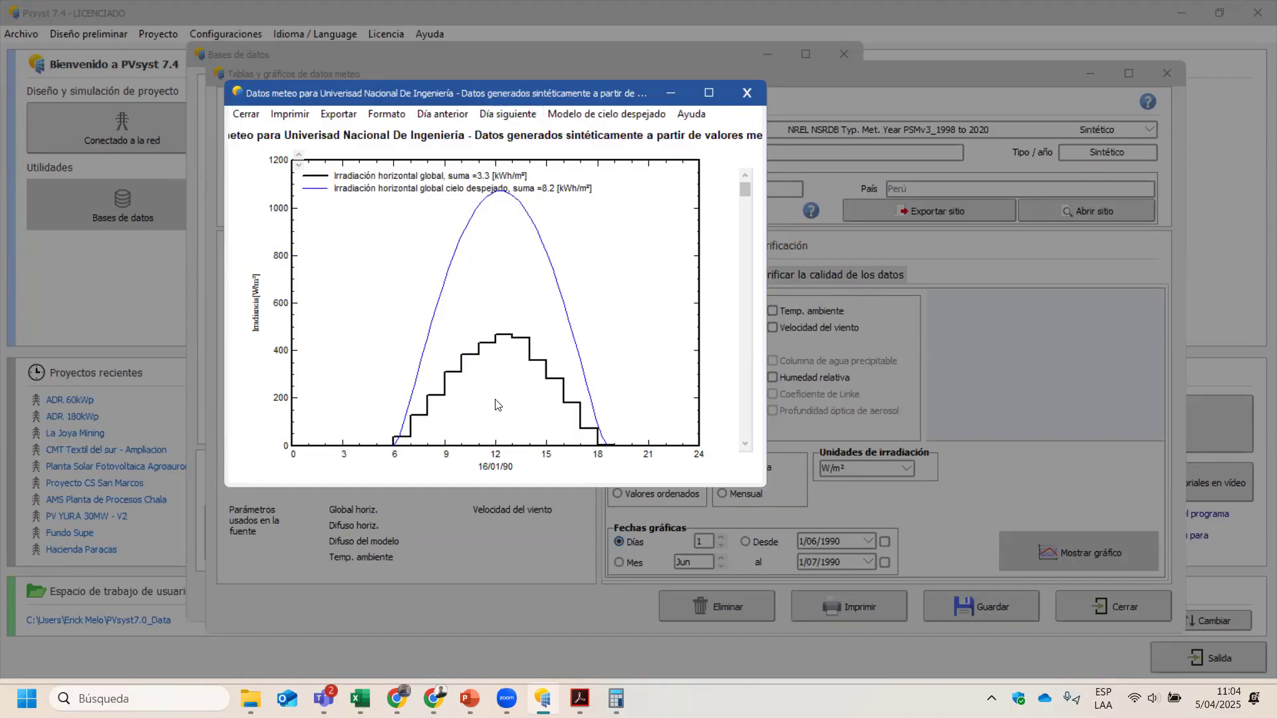
Step: Continue browsing the daily global horizontal irradiation graphs forward from 16 to 30 January 1990
{"action": "left_click", "coordinate": [495, 116]}
{"action": "left_click", "coordinate": [495, 116]}
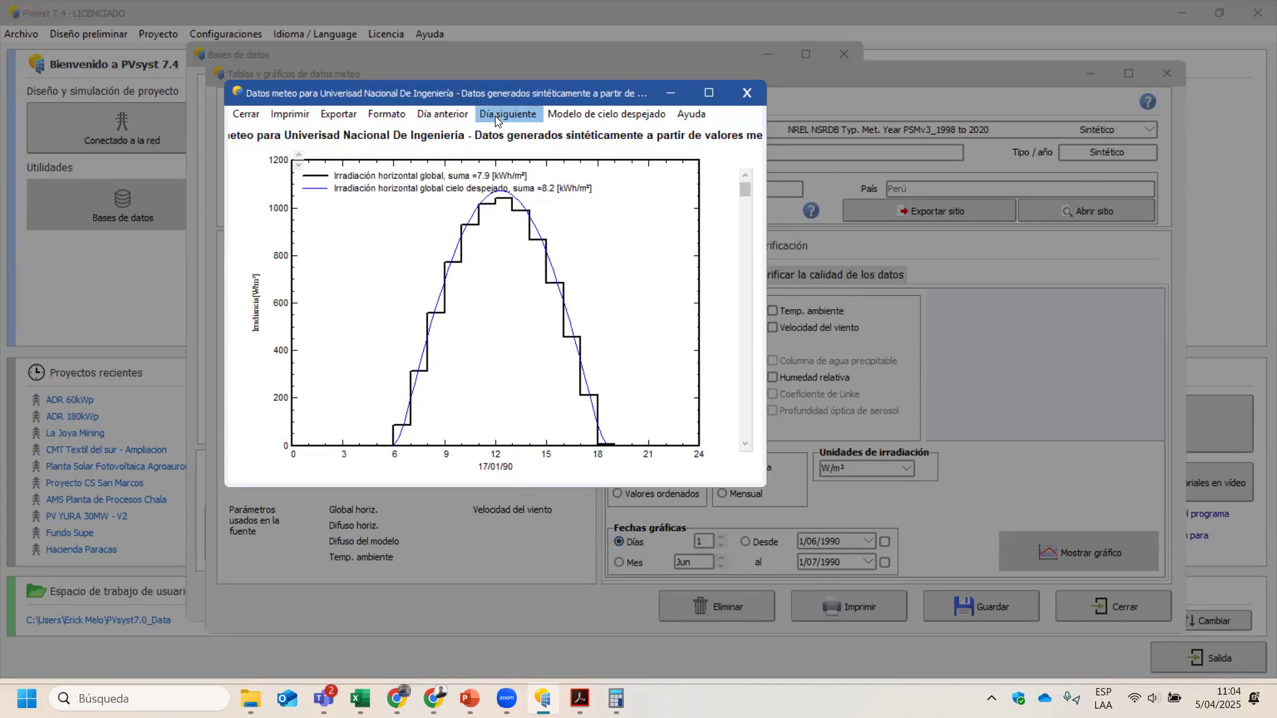
{"action": "left_click", "coordinate": [495, 116]}
{"action": "left_click", "coordinate": [495, 116]}
{"action": "left_click", "coordinate": [495, 115]}
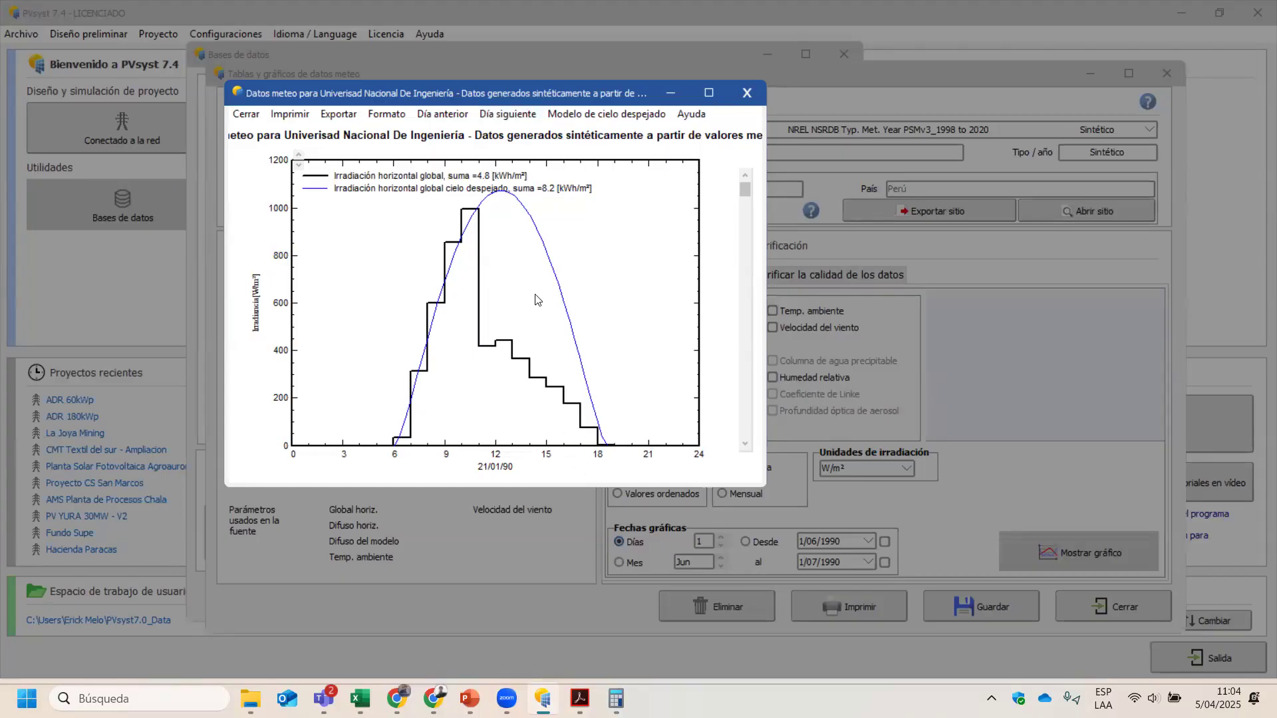
{"action": "left_click", "coordinate": [487, 115]}
{"action": "left_click", "coordinate": [487, 115]}
{"action": "left_click", "coordinate": [487, 113]}
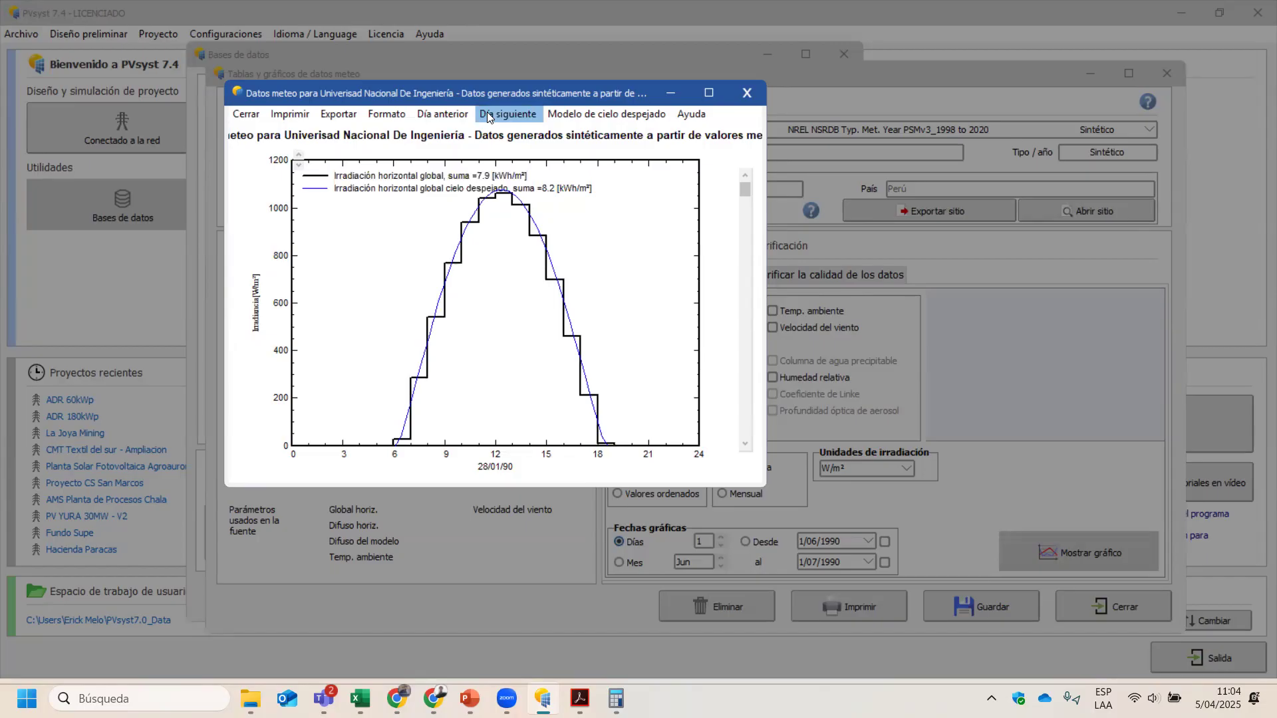
{"action": "left_click", "coordinate": [487, 113]}
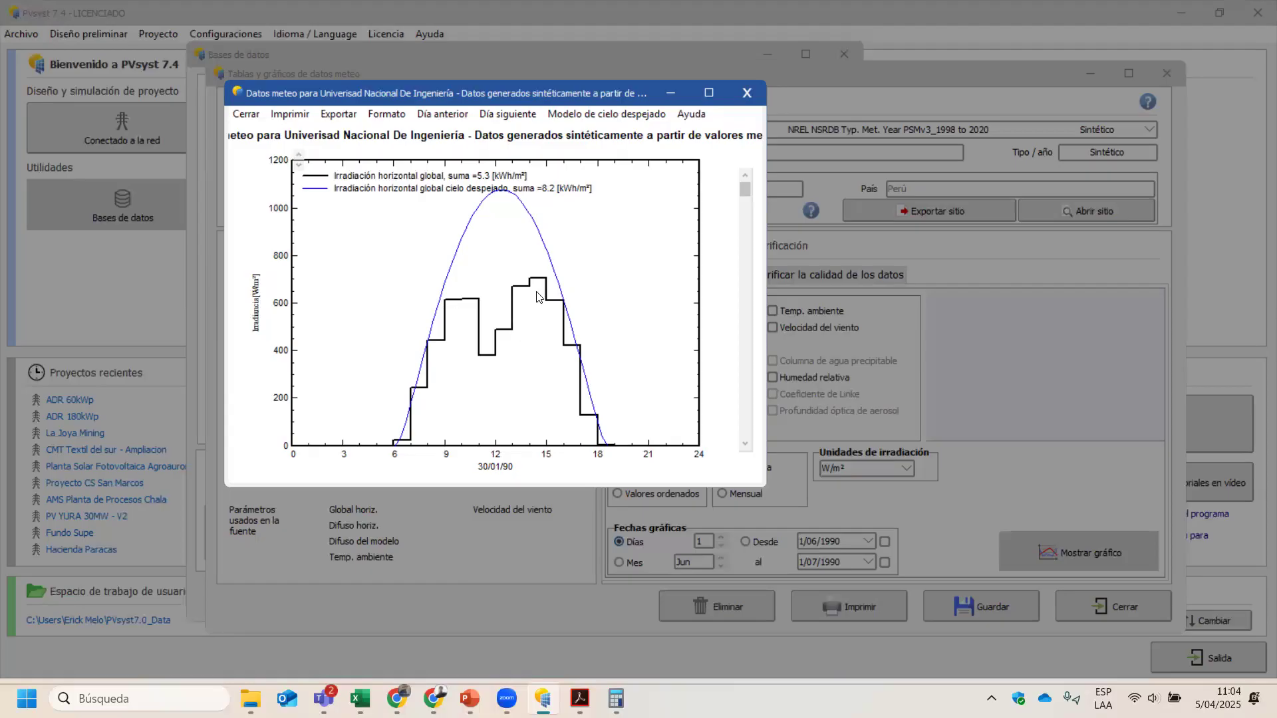
Step: Browse the daily irradiation graphs forward into February 1990, step back to 3 February, and close the graph
{"action": "left_click", "coordinate": [505, 117]}
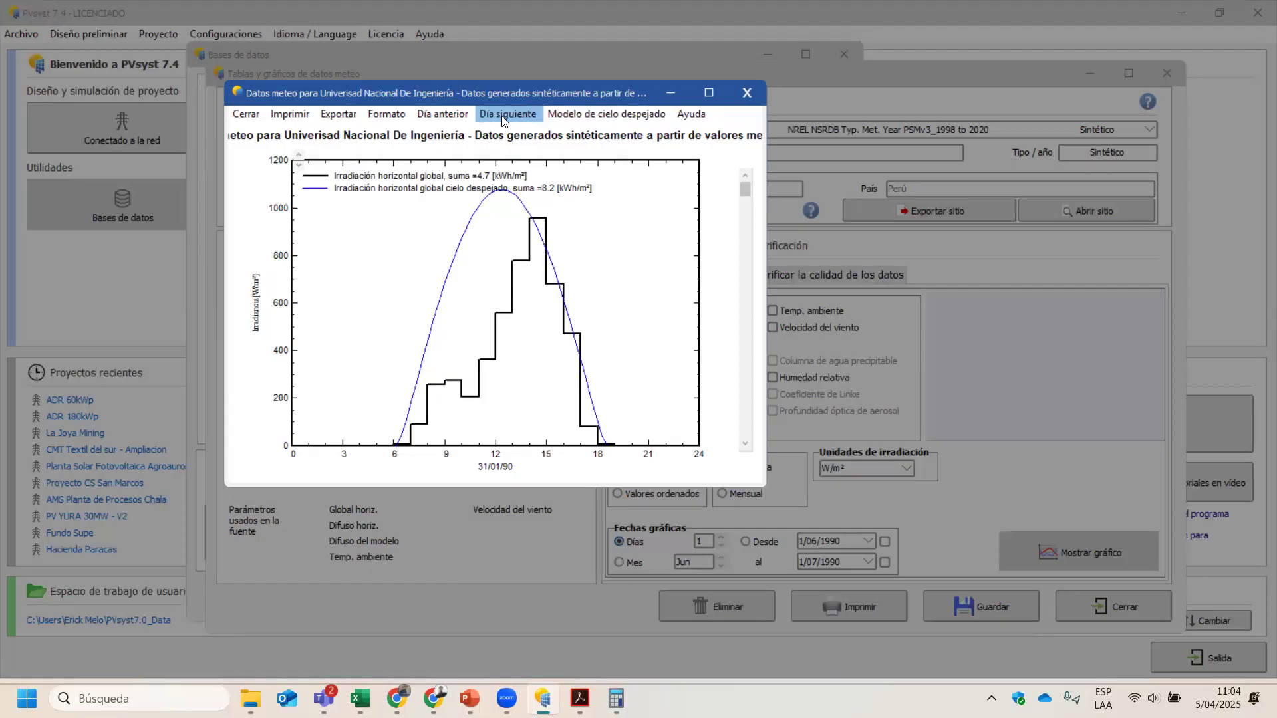
{"action": "left_click", "coordinate": [501, 114]}
{"action": "left_click", "coordinate": [500, 114]}
{"action": "left_click", "coordinate": [501, 115]}
{"action": "left_click", "coordinate": [500, 114]}
{"action": "left_click", "coordinate": [501, 114]}
{"action": "left_click", "coordinate": [465, 118]}
{"action": "left_click", "coordinate": [466, 117]}
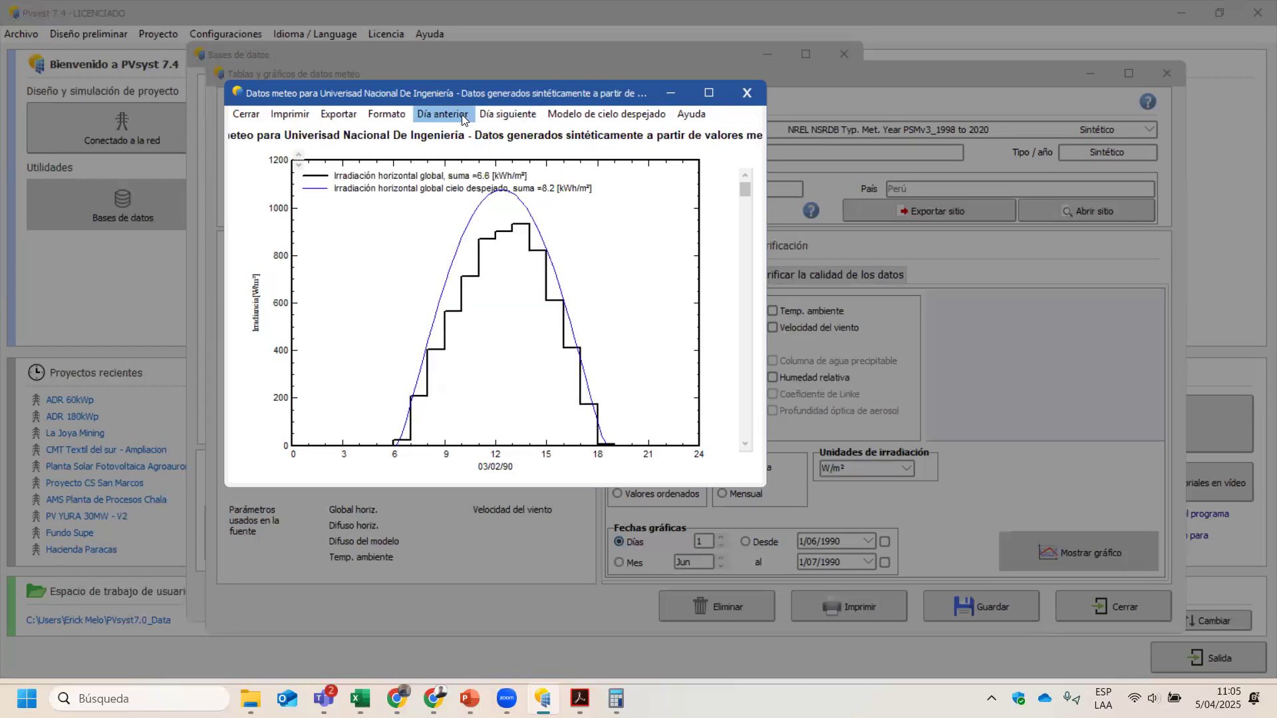
{"action": "left_click", "coordinate": [747, 96]}
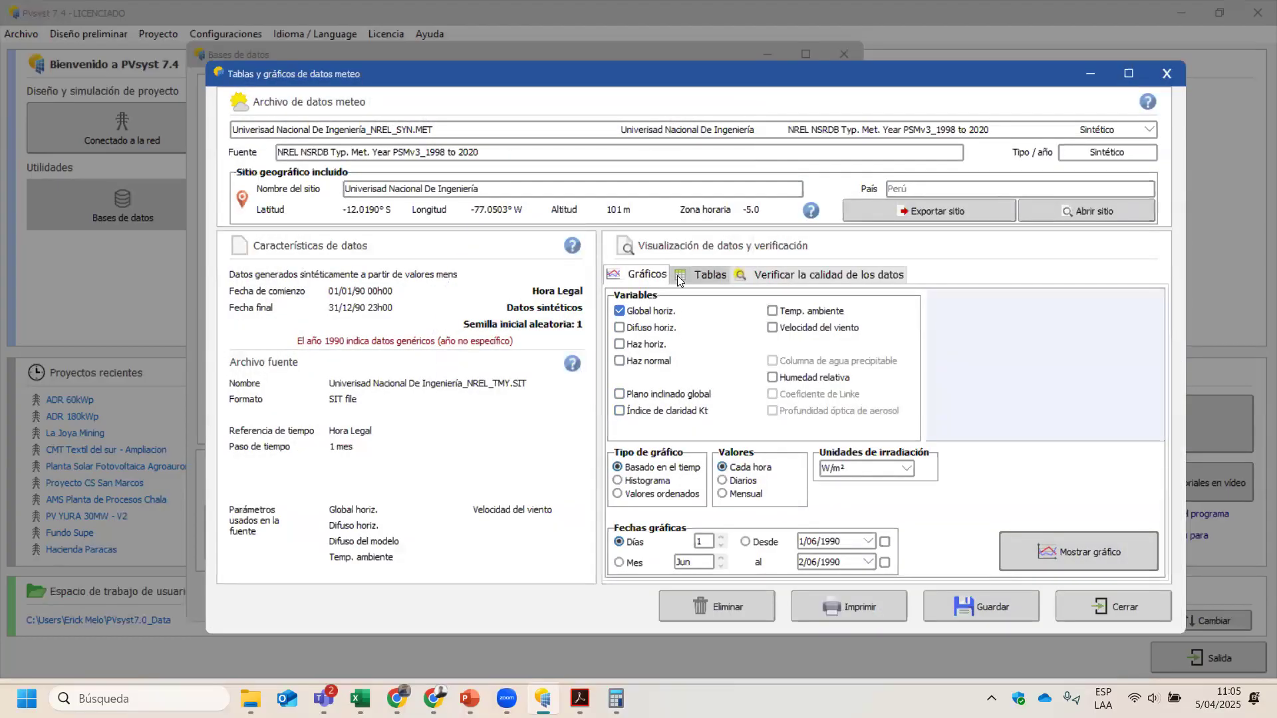
Step: Show the hourly global horizontal irradiation as a table, close it, and check the irradiation unit options, keeping W/m²
{"action": "left_click", "coordinate": [704, 274]}
{"action": "left_click", "coordinate": [1079, 552]}
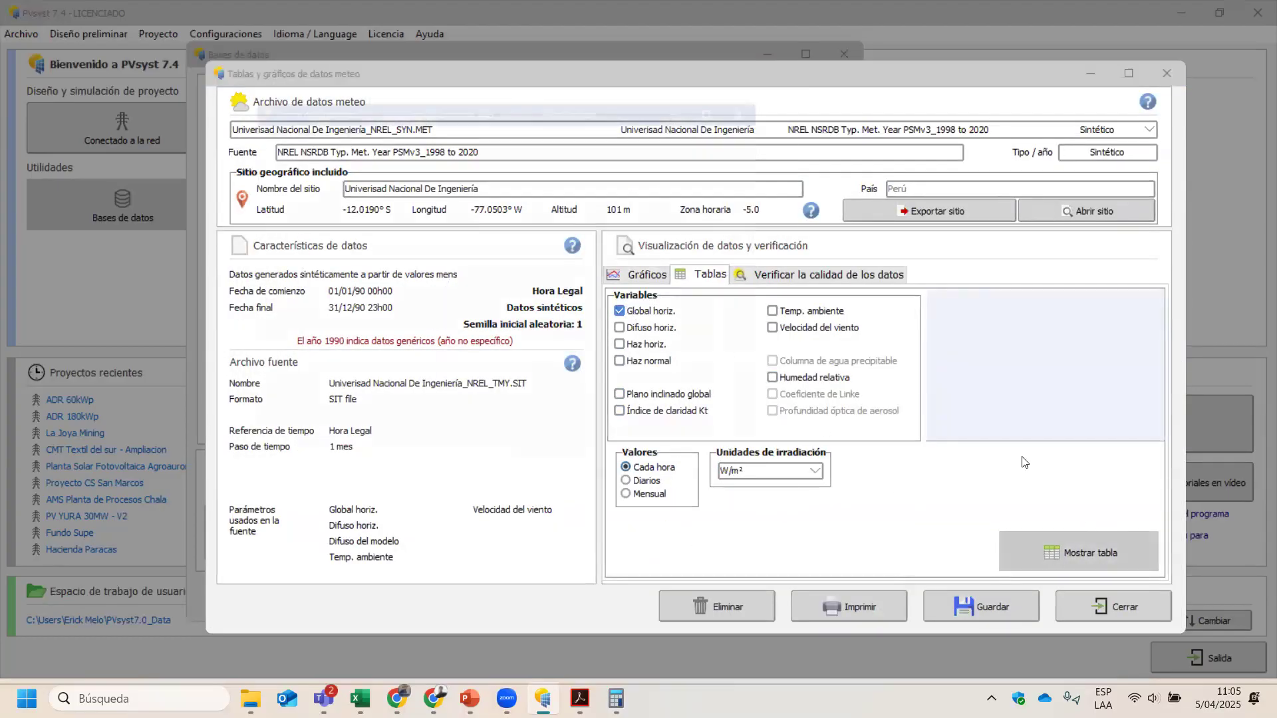
{"action": "left_click_drag", "start_coordinate": [763, 215], "coordinate": [763, 210]}
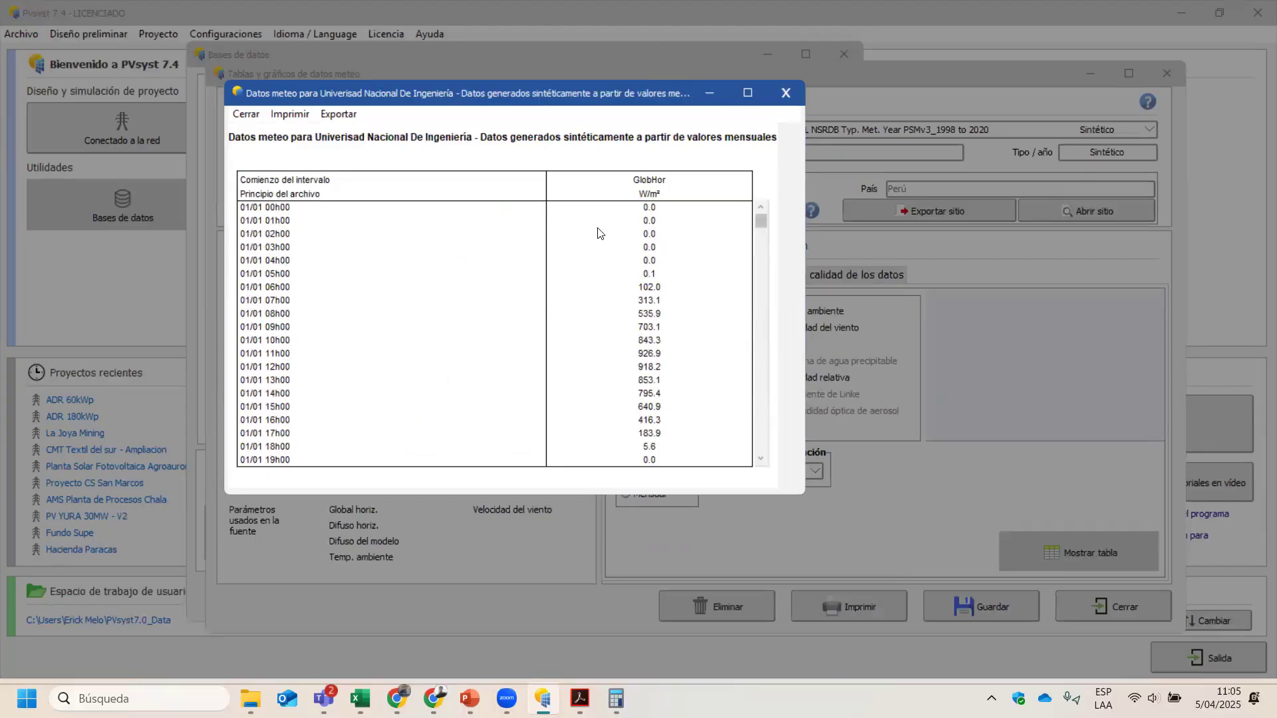
{"action": "left_click", "coordinate": [787, 96]}
{"action": "left_click", "coordinate": [815, 470]}
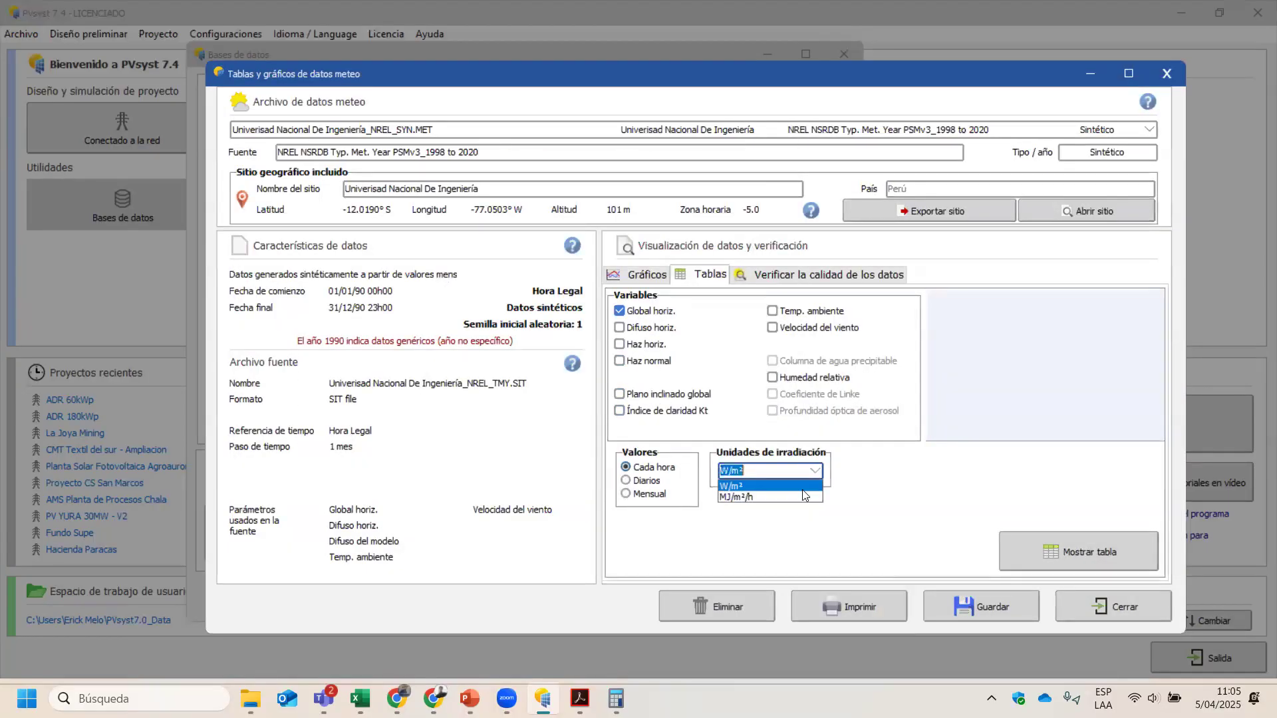
{"action": "left_click", "coordinate": [758, 348]}
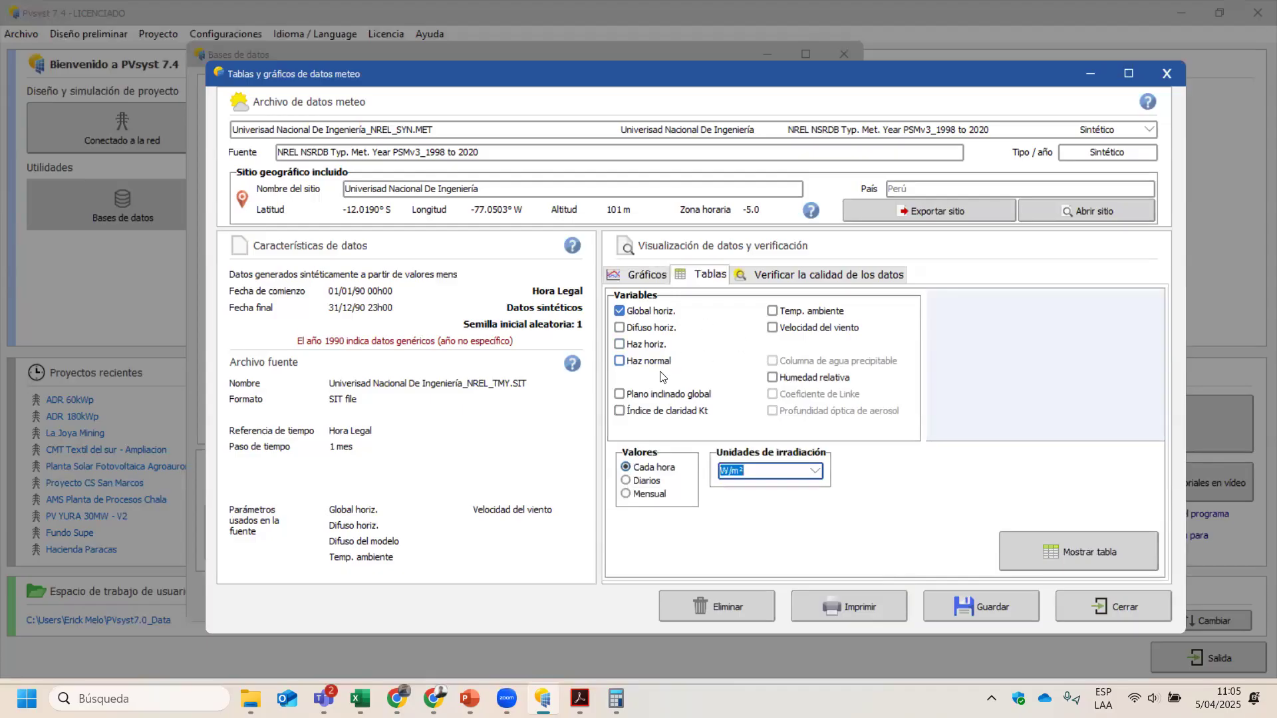
Step: Show the table of daily global horizontal irradiation values, check its export options, and close the table
{"action": "left_click", "coordinate": [1045, 541]}
{"action": "left_click", "coordinate": [652, 469]}
{"action": "left_click", "coordinate": [626, 481]}
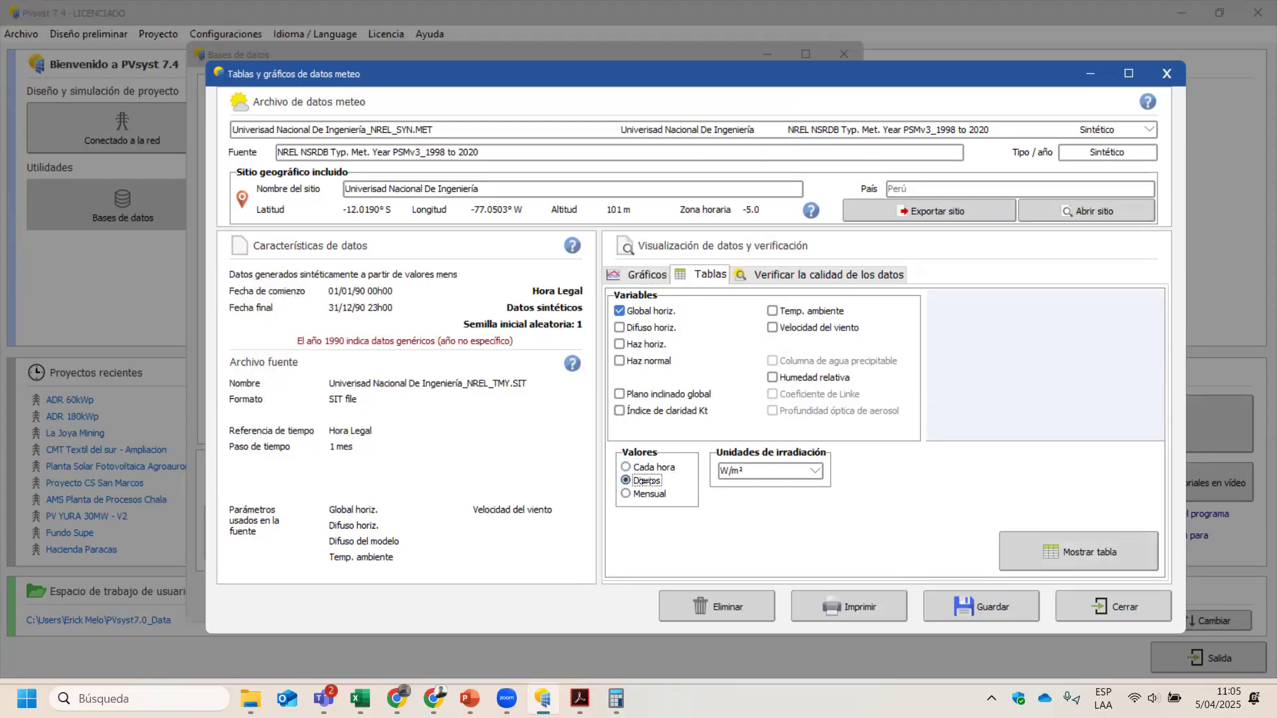
{"action": "left_click", "coordinate": [1064, 550]}
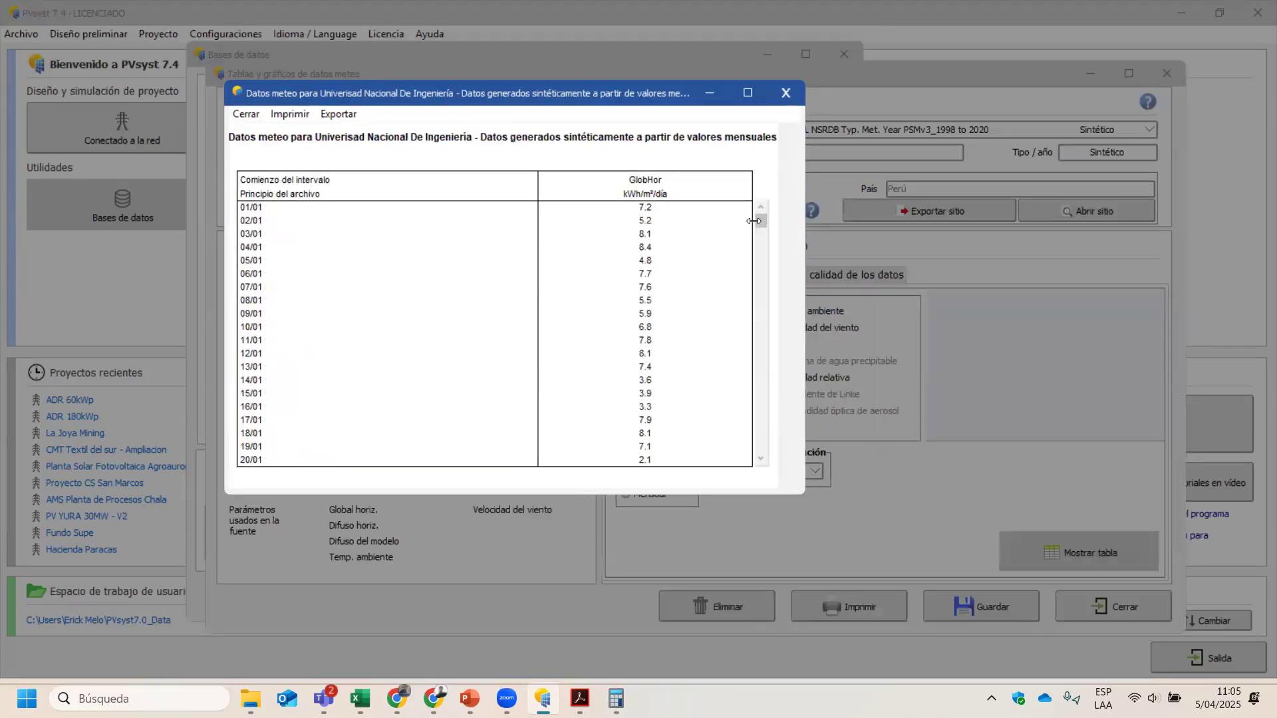
{"action": "left_click_drag", "start_coordinate": [760, 222], "coordinate": [762, 188]}
{"action": "left_click", "coordinate": [339, 114]}
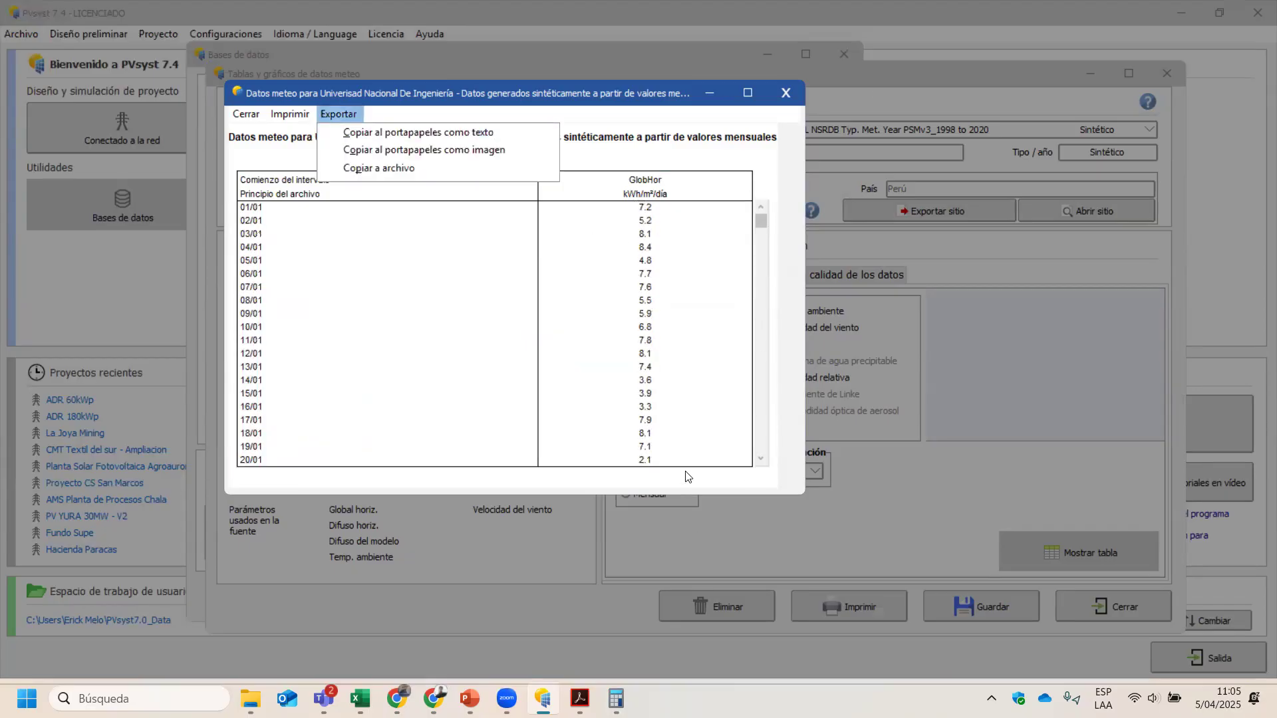
{"action": "key", "text": "Escape"}
{"action": "left_click", "coordinate": [786, 92]}
Step: Close the meteo tables and graphs and view the monthly meteo data of the Univerisad Nacional De Ingeniería geographical site
{"action": "left_click", "coordinate": [639, 274]}
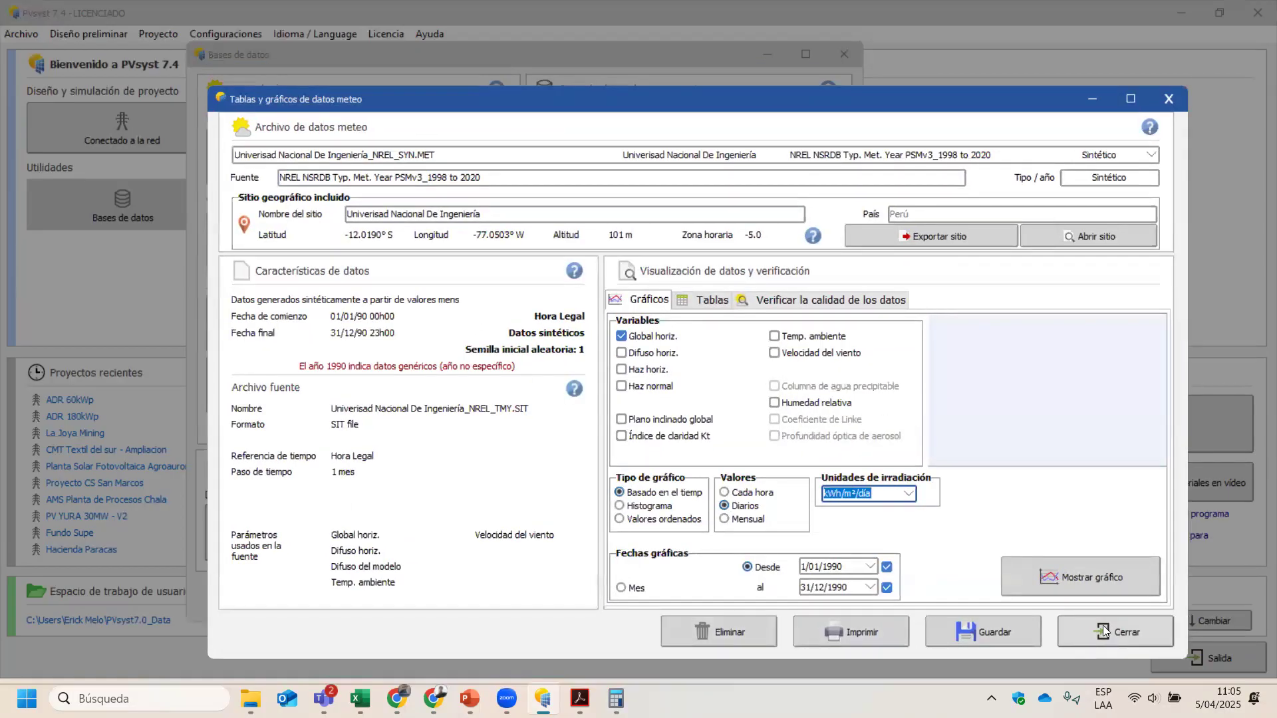
{"action": "left_click", "coordinate": [1104, 615]}
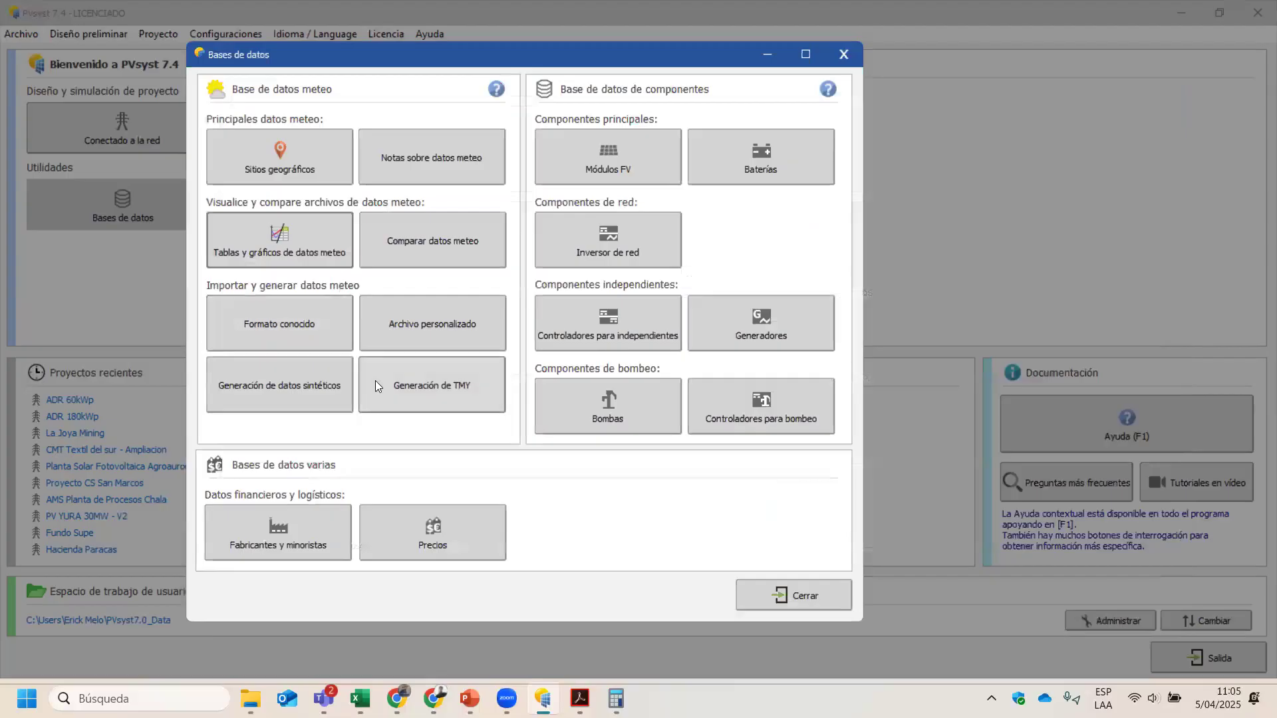
{"action": "left_click", "coordinate": [284, 178]}
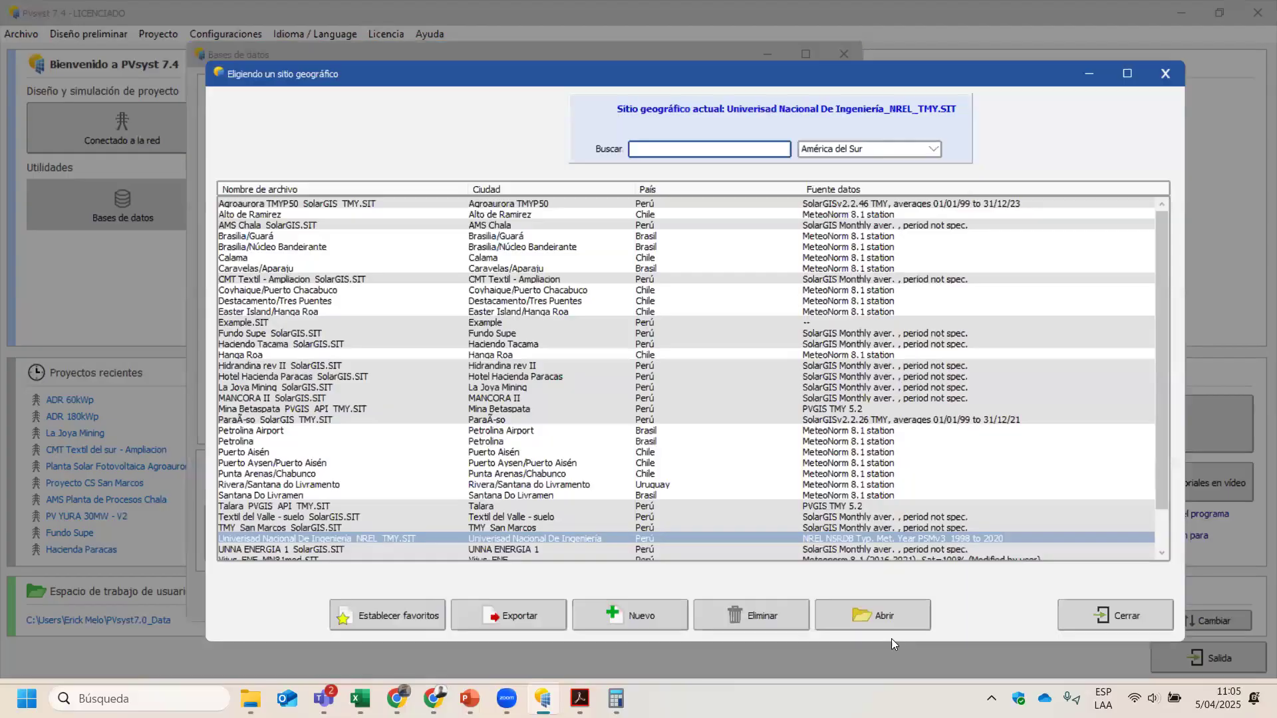
{"action": "left_click", "coordinate": [898, 621]}
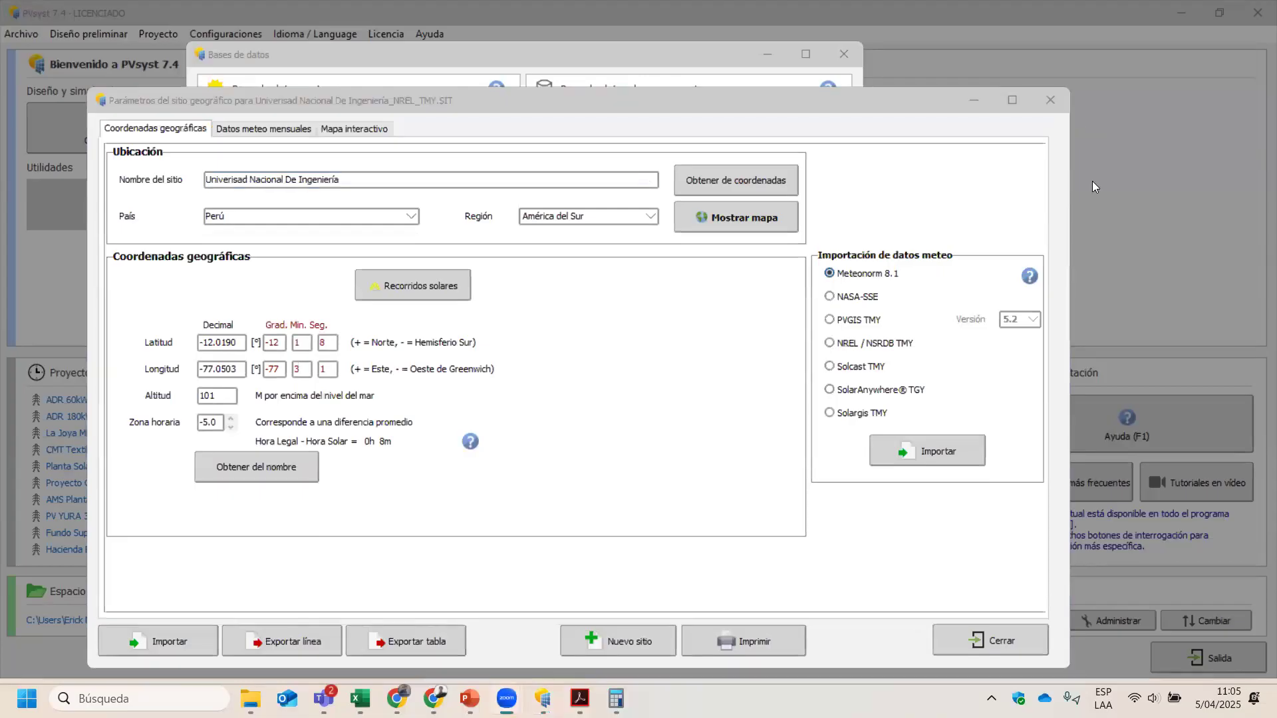
{"action": "left_click", "coordinate": [254, 130]}
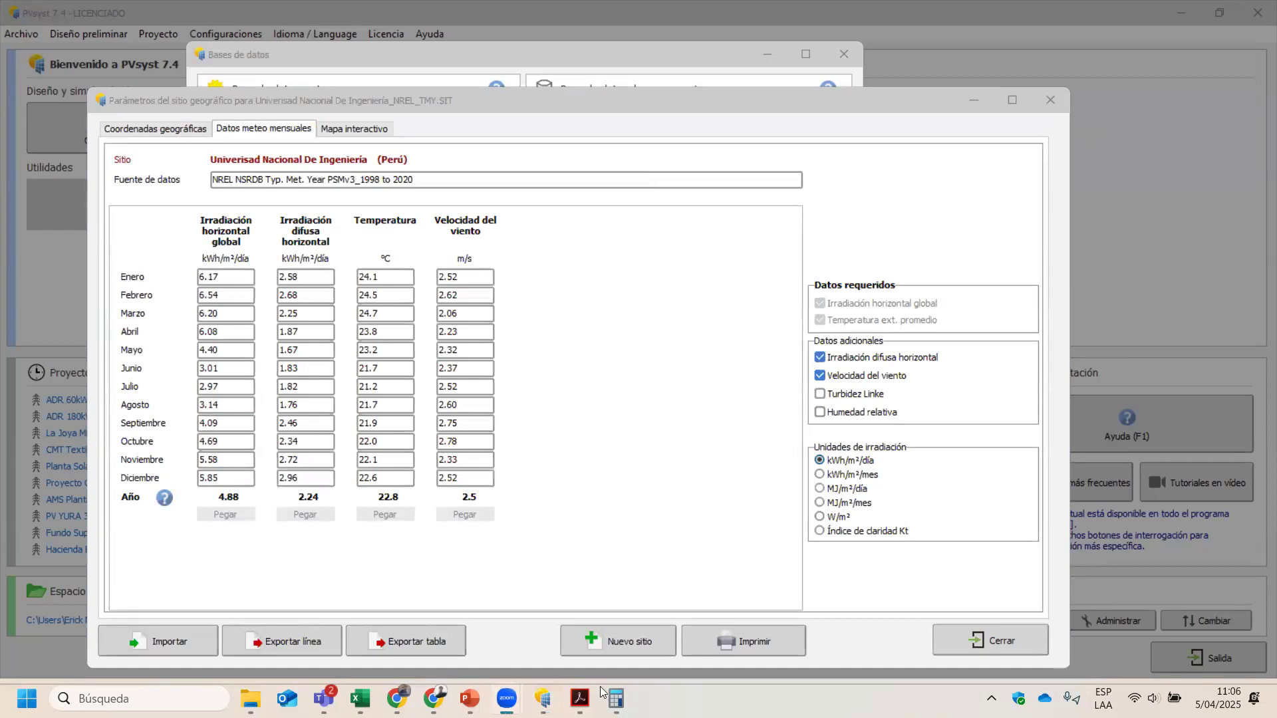
Step: Close the site and database windows and open the preliminary sizing of a grid-connected system
{"action": "left_click", "coordinate": [1051, 100]}
{"action": "left_click", "coordinate": [1156, 73]}
{"action": "left_click", "coordinate": [843, 54]}
{"action": "left_click", "coordinate": [95, 36]}
{"action": "left_click", "coordinate": [99, 53]}
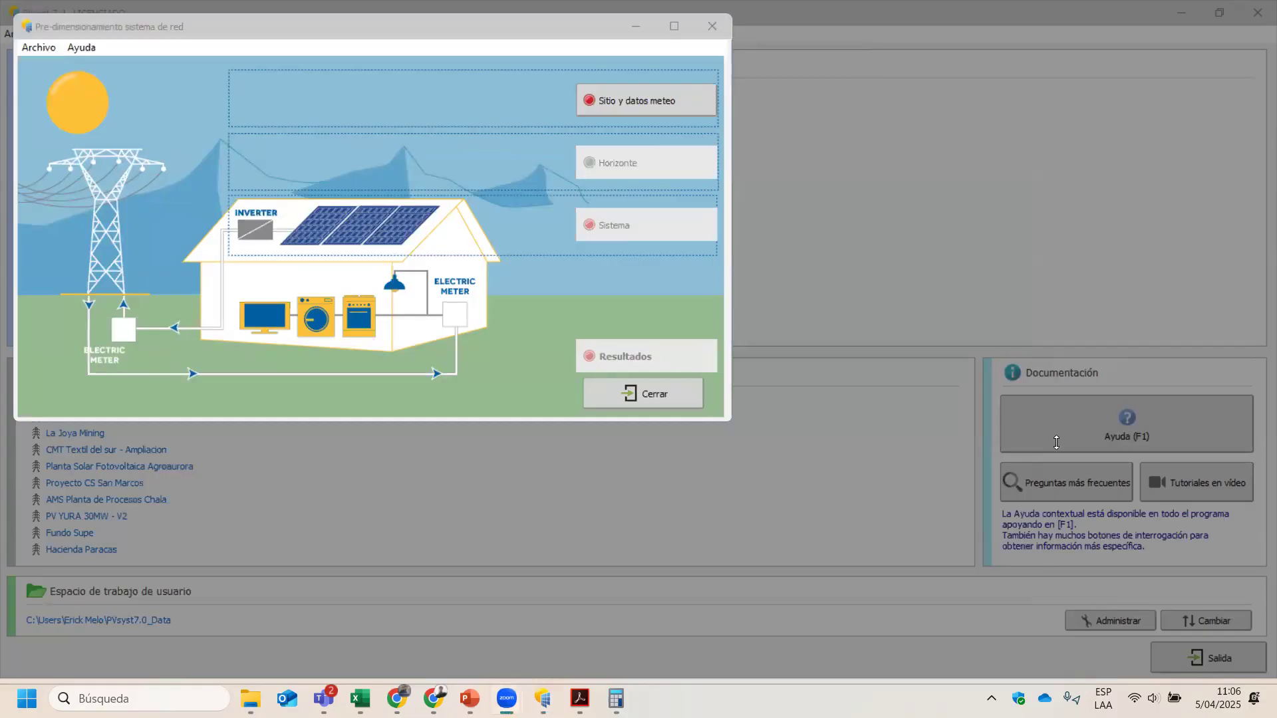
{"action": "key", "text": "alt+Tab"}
{"action": "key", "text": "alt+Tab"}
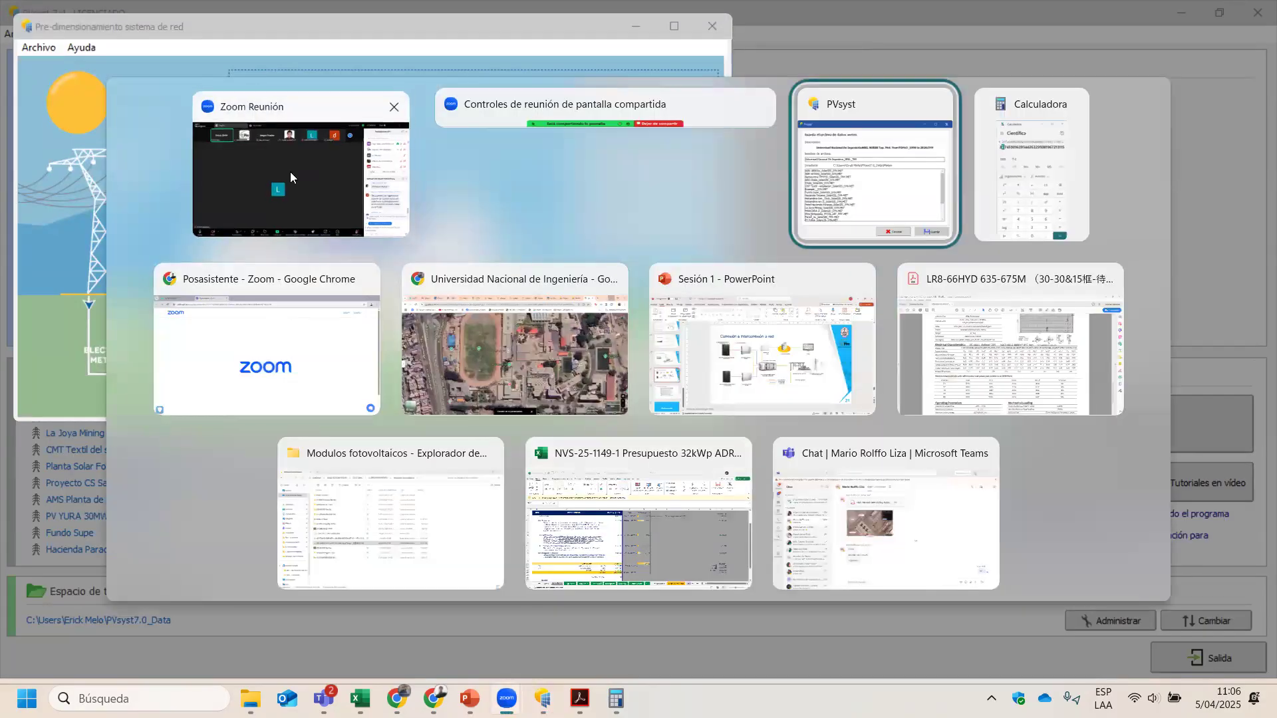
{"action": "key", "text": "Escape"}
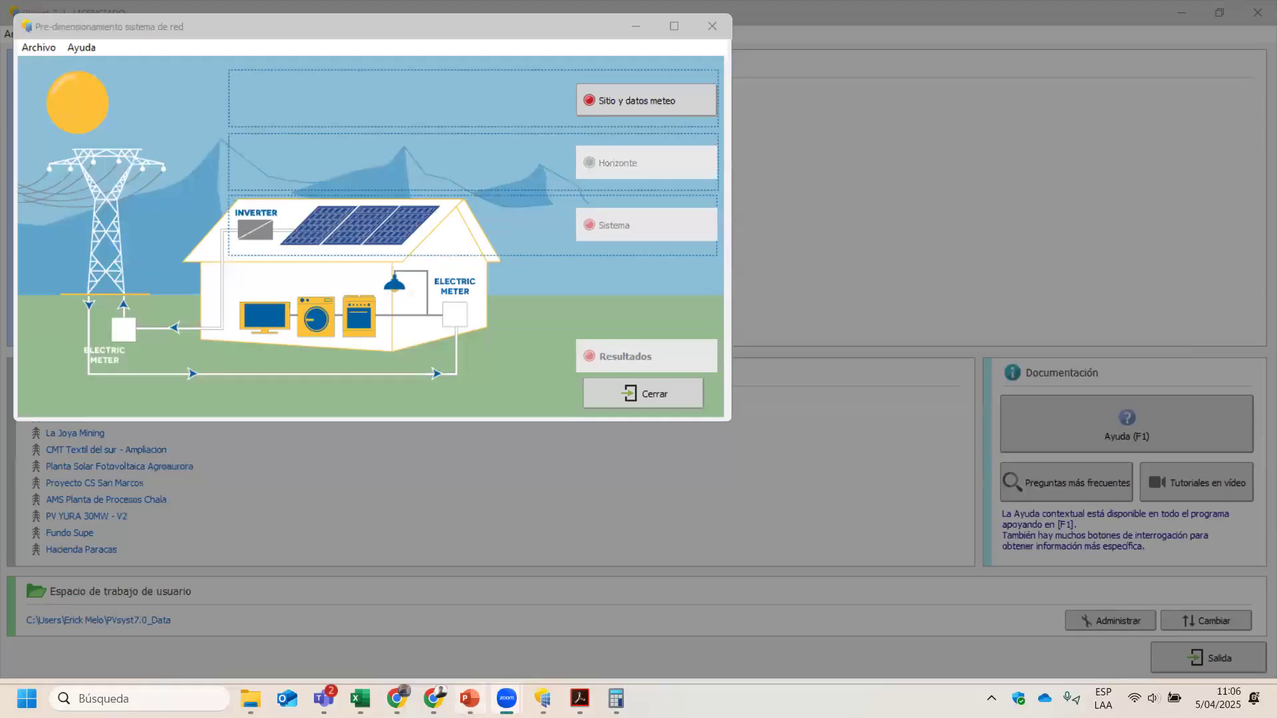
{"action": "left_click", "coordinate": [543, 699]}
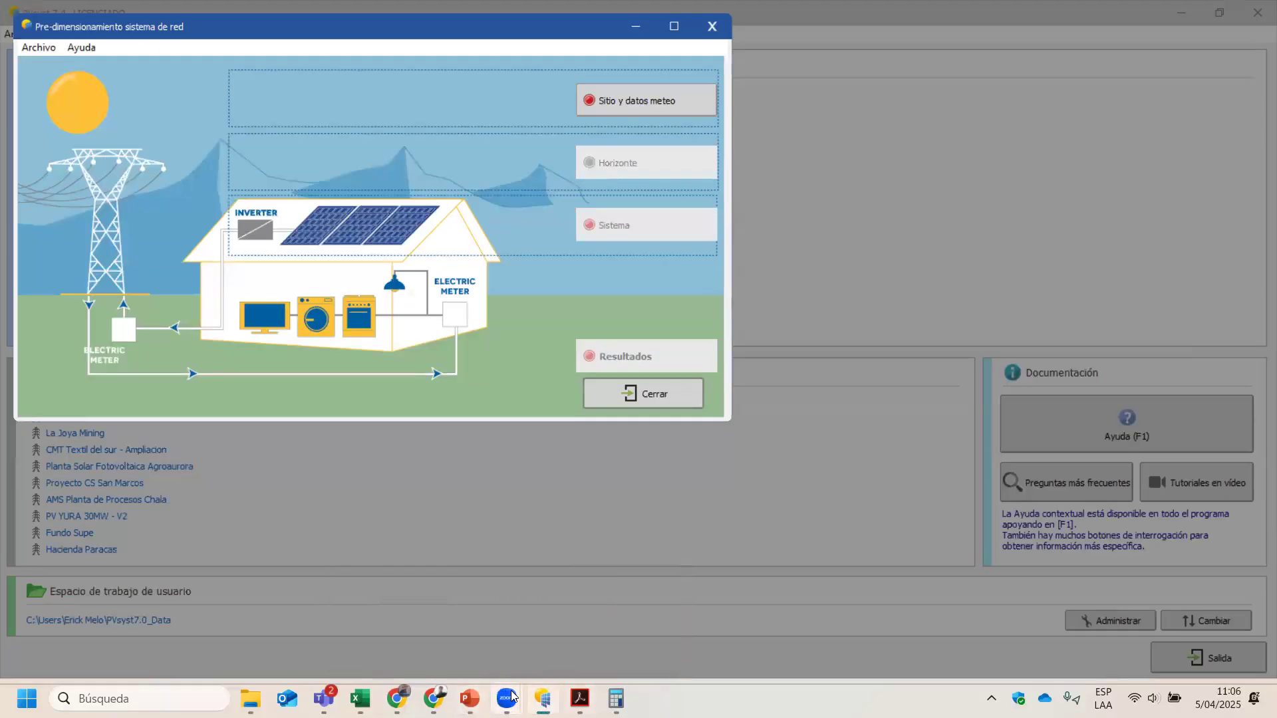
{"action": "mouse_move", "coordinate": [512, 697]}
{"action": "left_click", "coordinate": [579, 624]}
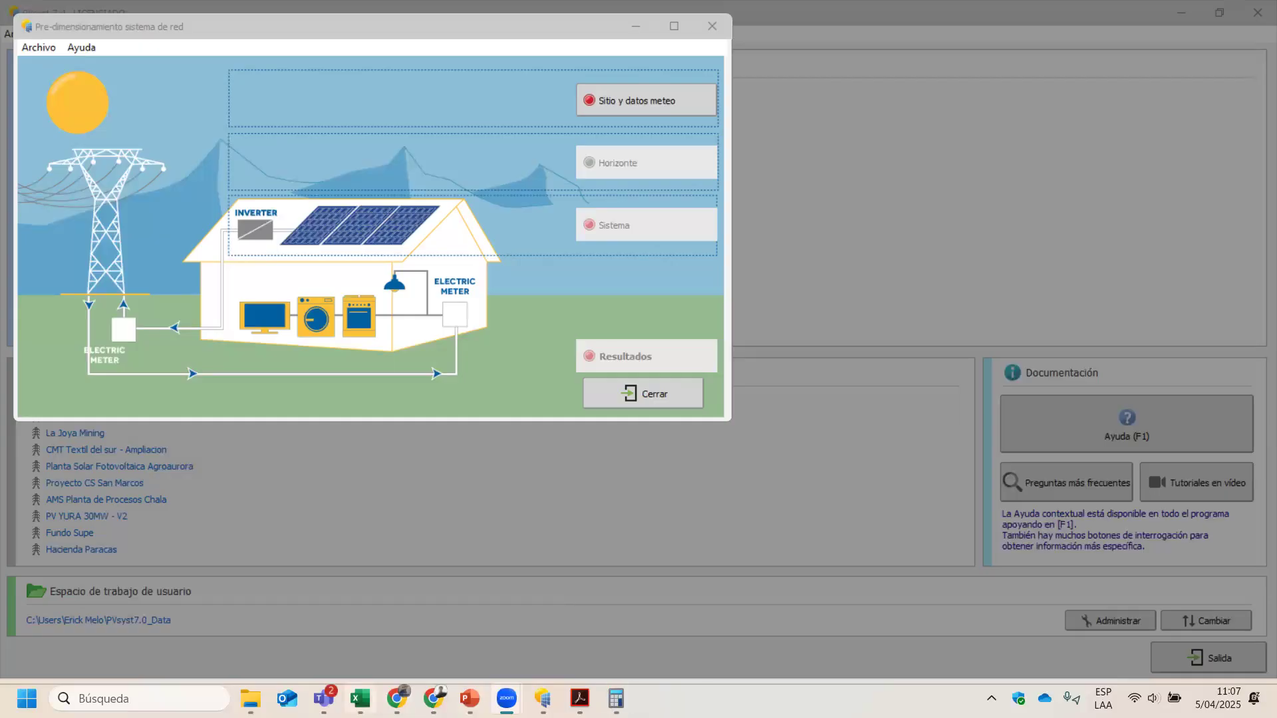
Step: Switch to Chrome and bring up page 10 of the paper on optimal design of hybrid multigeneration systems
{"action": "left_click", "coordinate": [397, 698]}
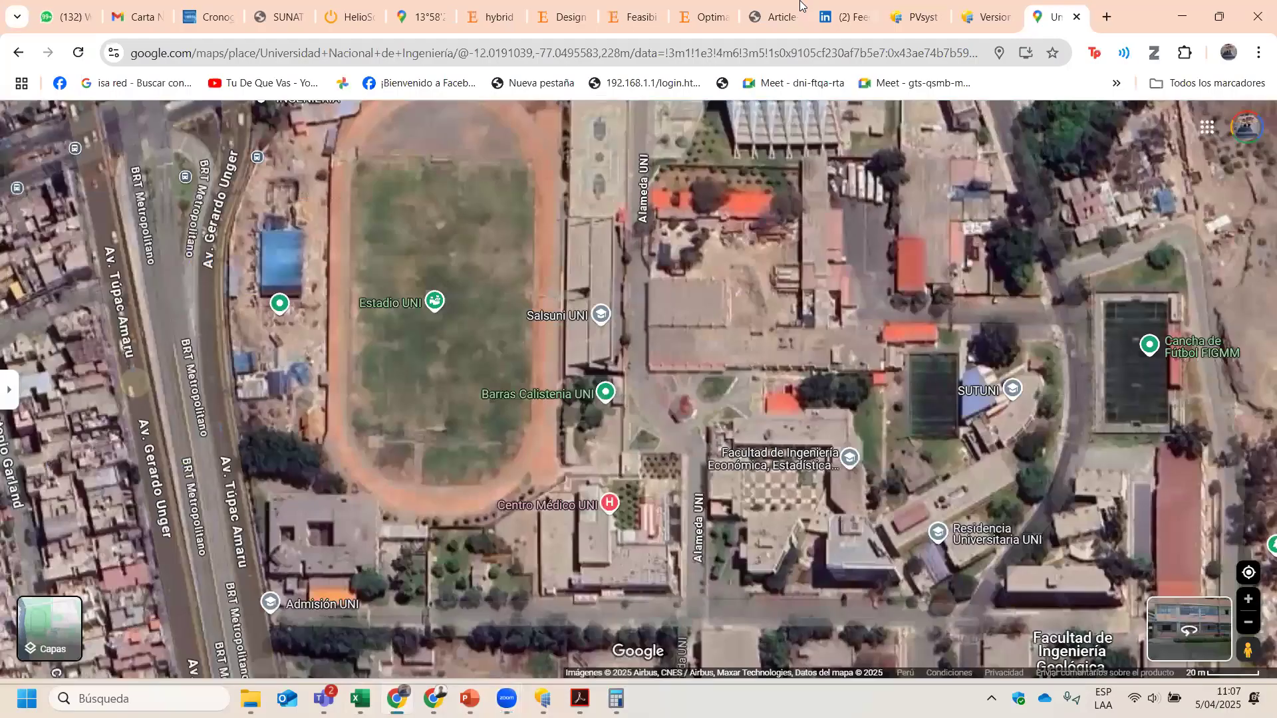
{"action": "left_click", "coordinate": [876, 7]}
{"action": "left_click", "coordinate": [916, 19]}
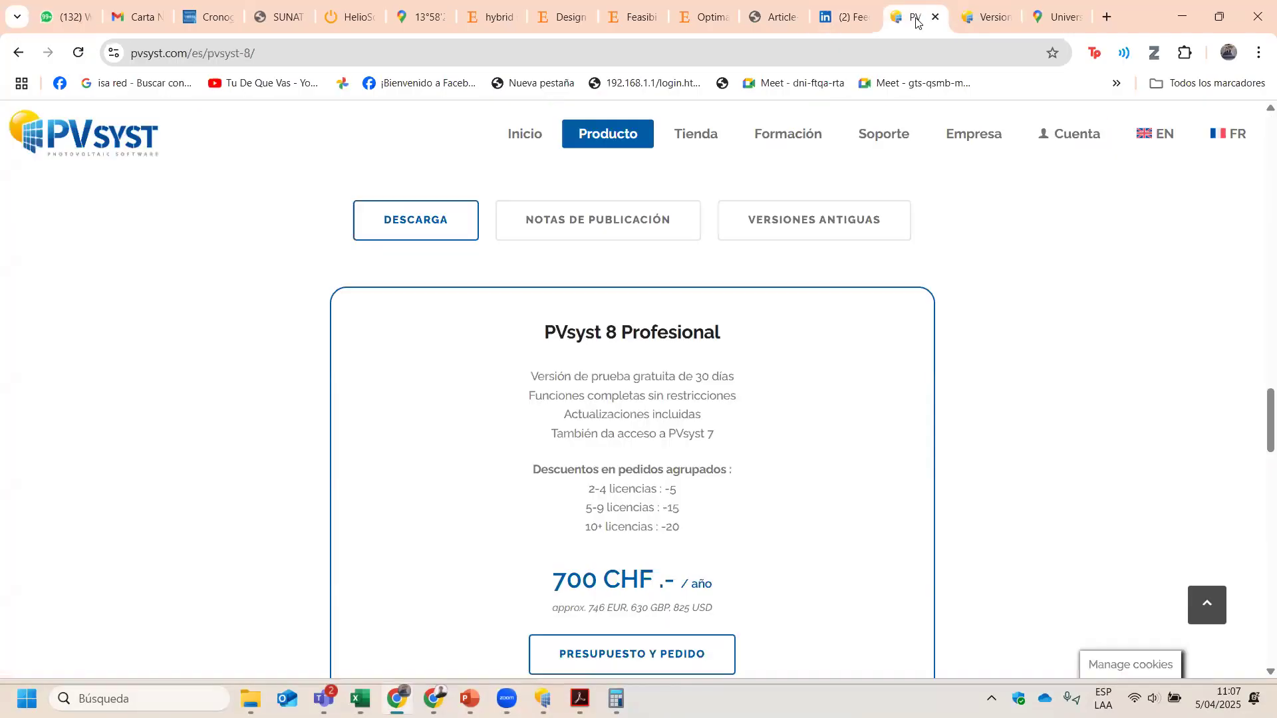
{"action": "left_click", "coordinate": [626, 8]}
{"action": "left_click", "coordinate": [690, 9]}
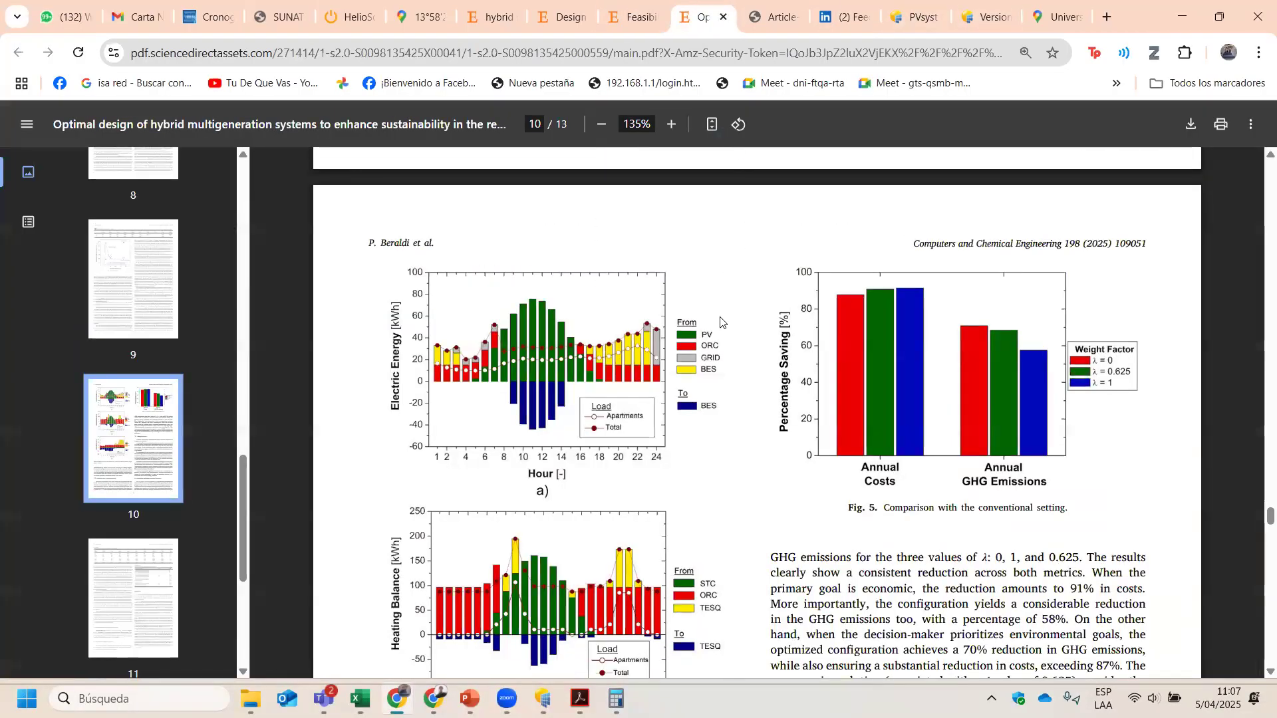
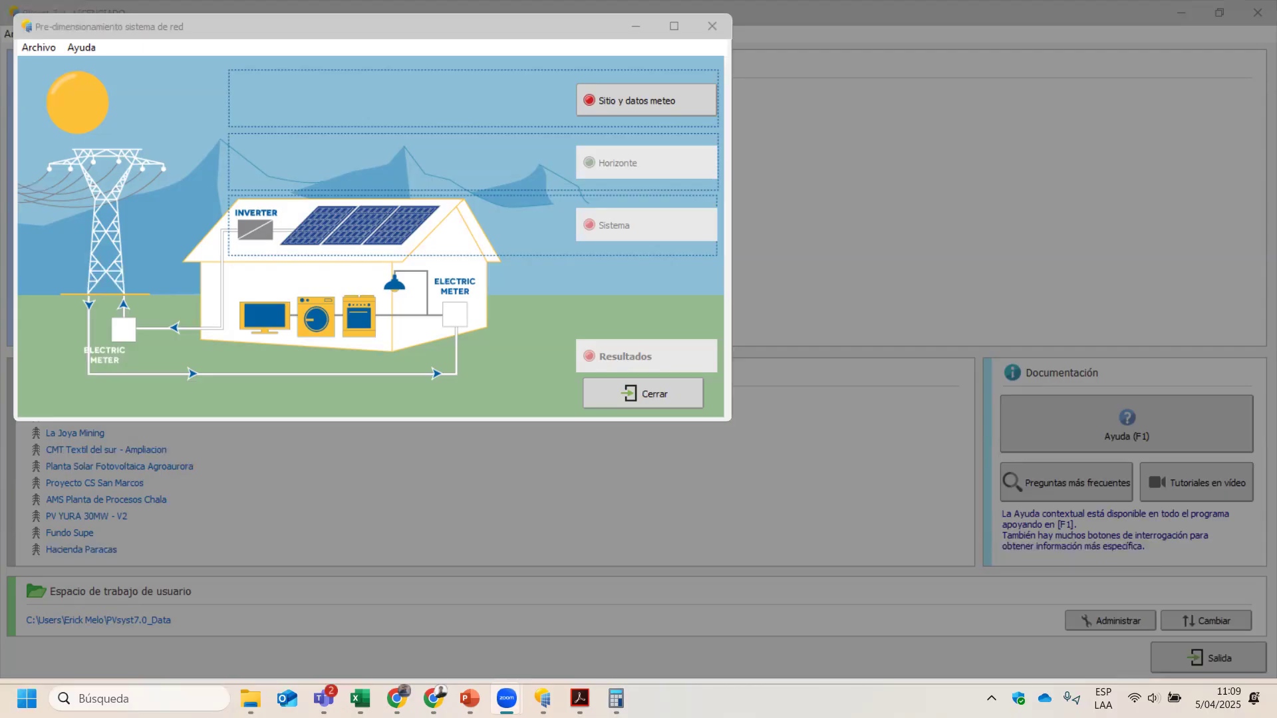
Step: Switch back to PVsyst, open the meteo data tables and graphs, and choose daily values for the table
{"action": "mouse_move", "coordinate": [543, 698]}
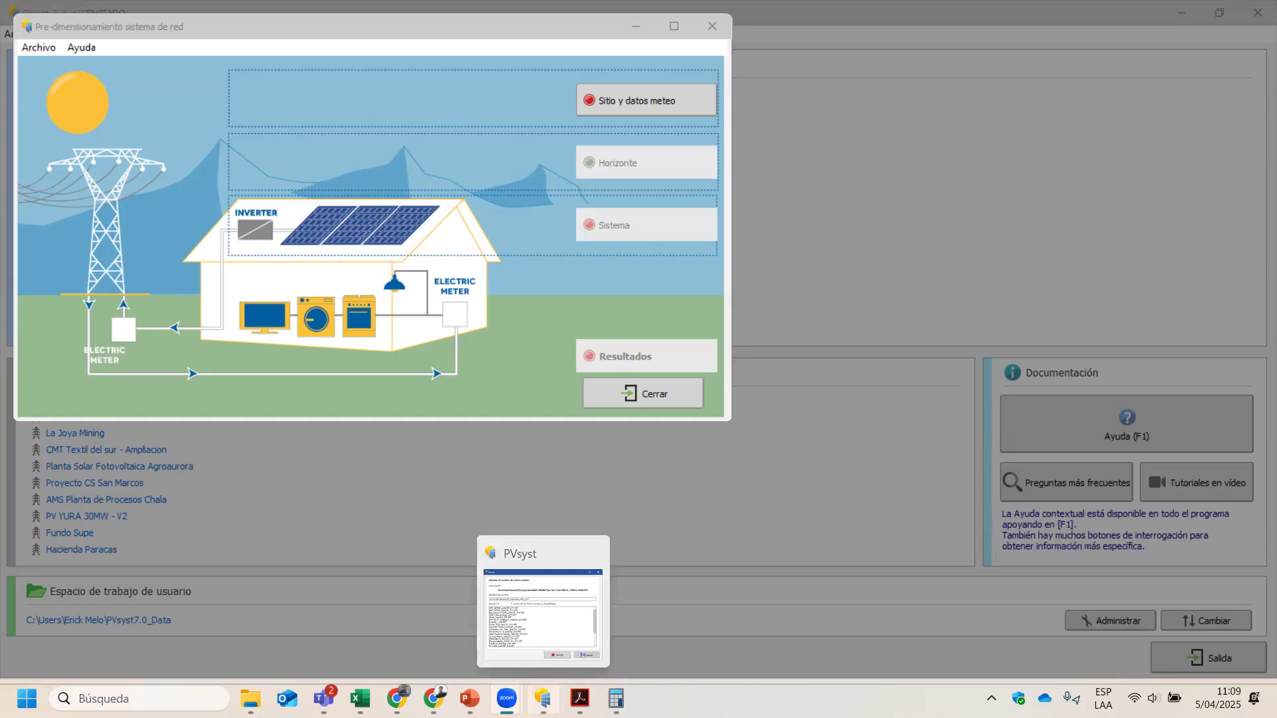
{"action": "left_click", "coordinate": [542, 698]}
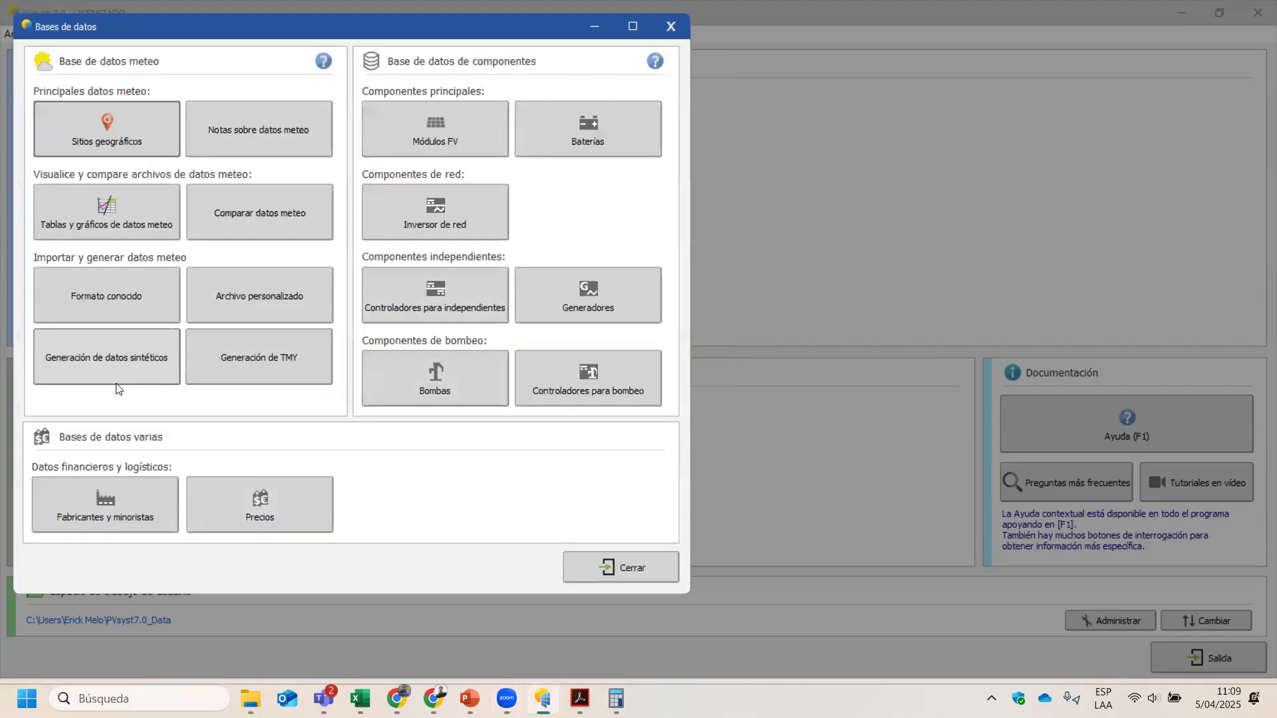
{"action": "left_click", "coordinate": [130, 230]}
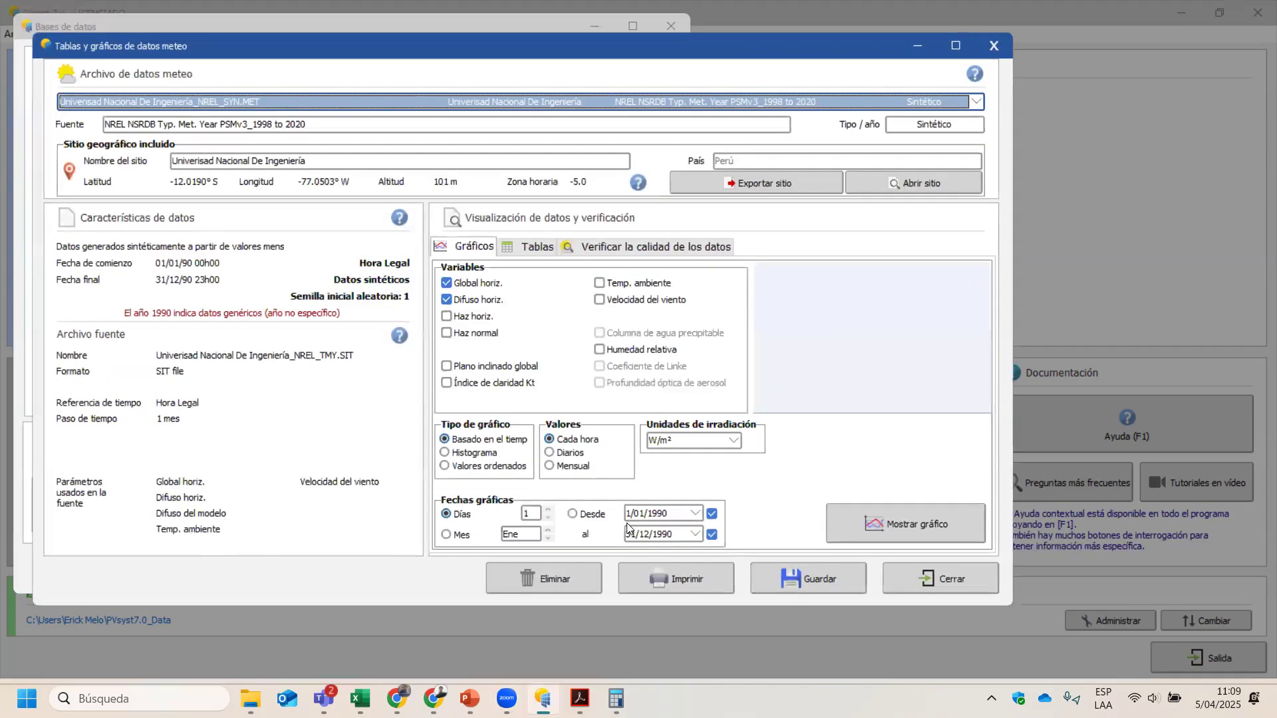
{"action": "left_click", "coordinate": [514, 251]}
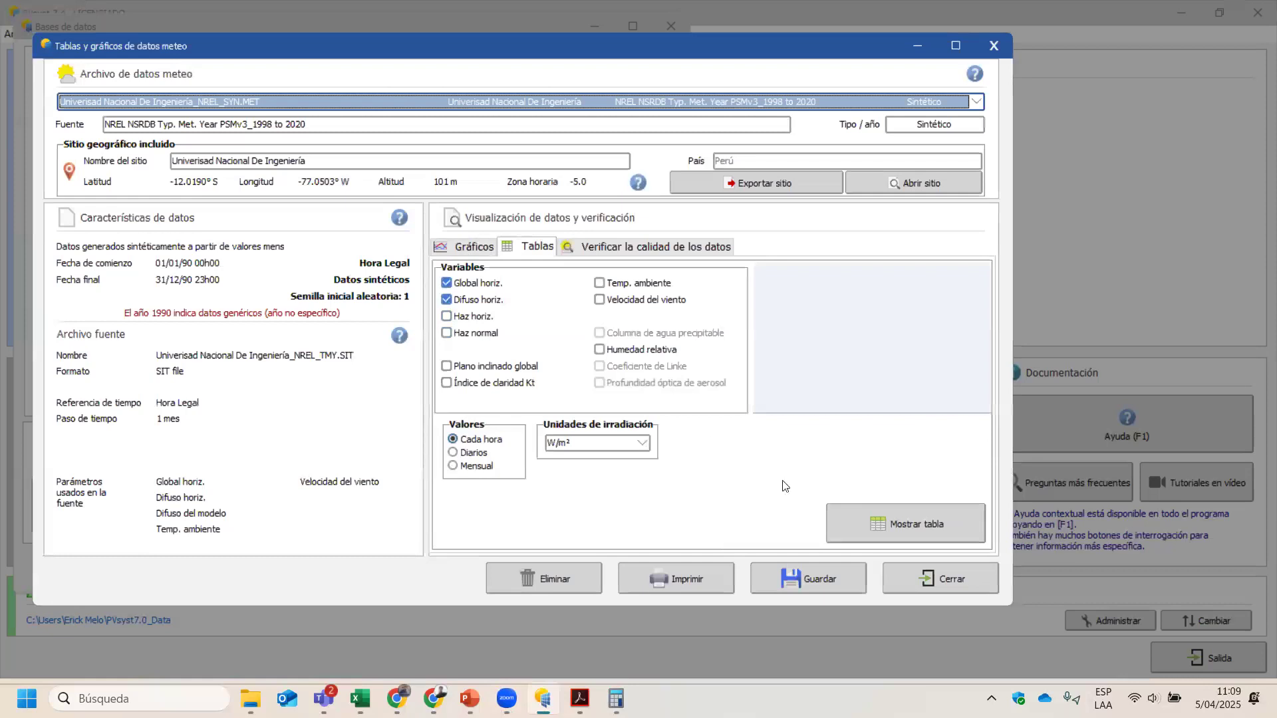
{"action": "left_click", "coordinate": [474, 457]}
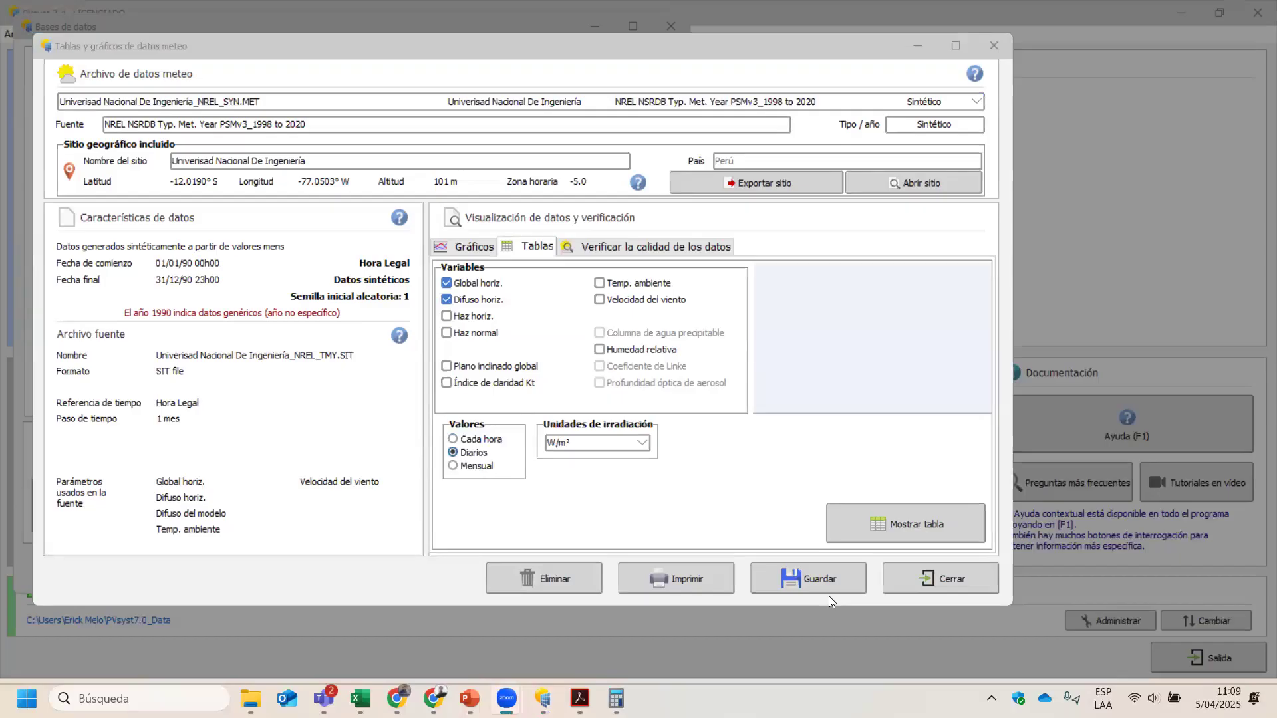
Step: Limit the table variables to global horizontal irradiation, keep daily values in W/m² units, and show the table
{"action": "key", "text": "alt+Tab"}
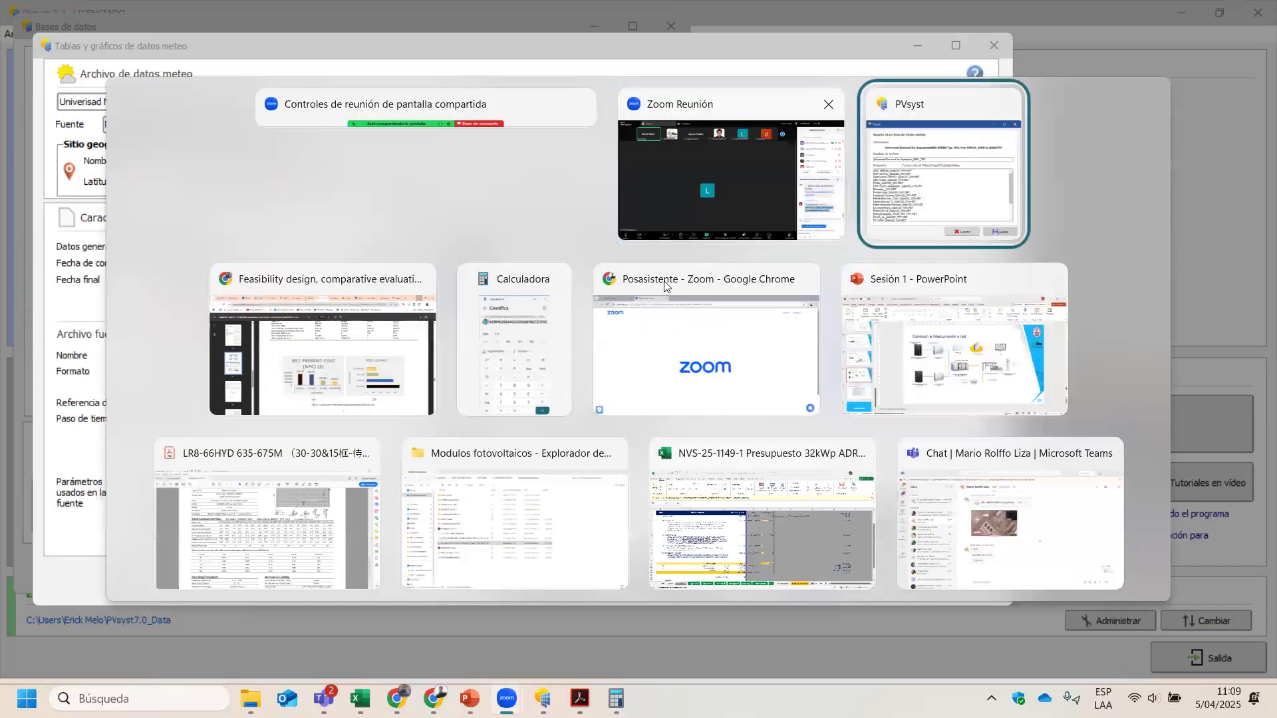
{"action": "left_click", "coordinate": [866, 215]}
{"action": "left_click", "coordinate": [496, 301]}
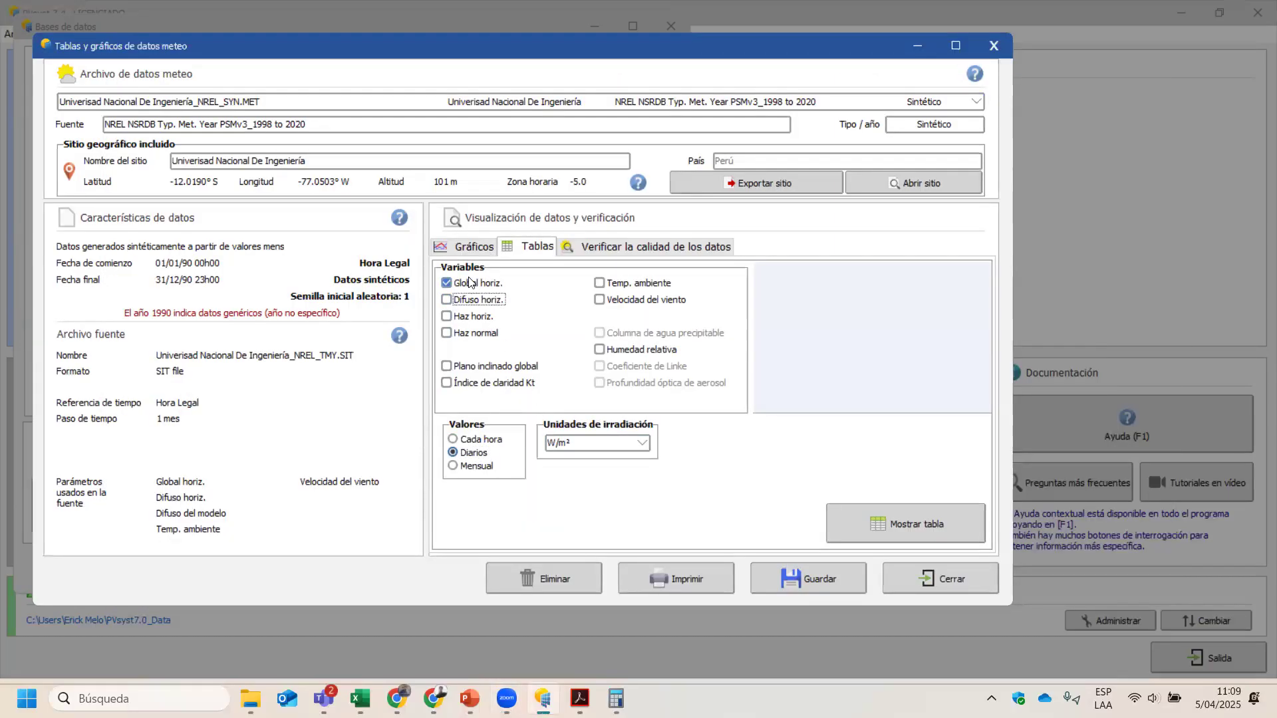
{"action": "left_click", "coordinate": [643, 443]}
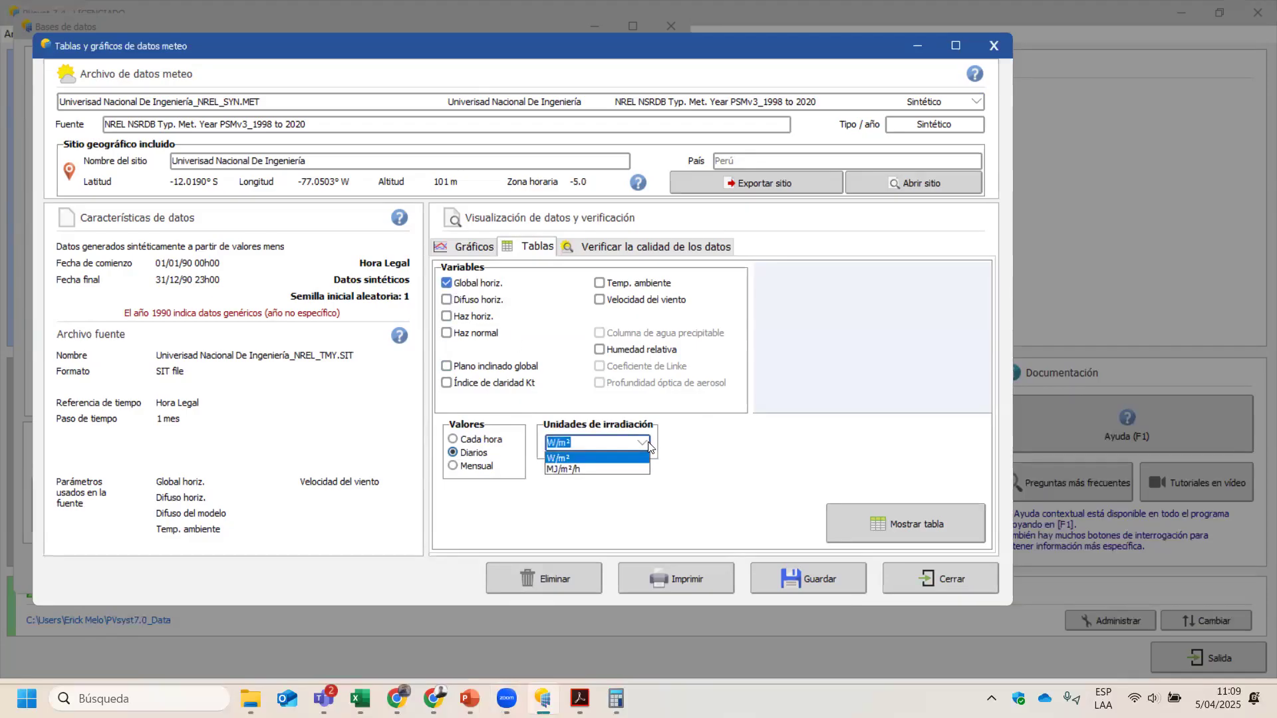
{"action": "left_click", "coordinate": [648, 443]}
{"action": "left_click", "coordinate": [477, 466]}
{"action": "left_click", "coordinate": [470, 441]}
{"action": "left_click", "coordinate": [470, 452]}
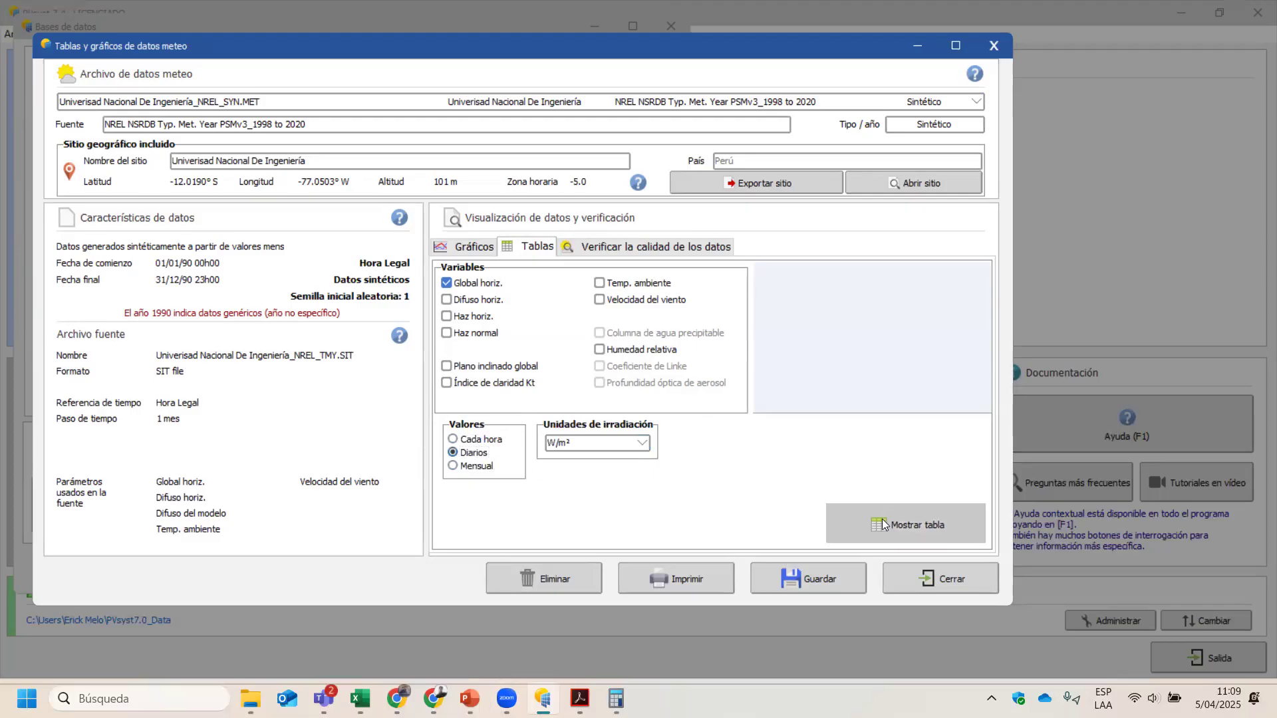
{"action": "left_click", "coordinate": [907, 525]}
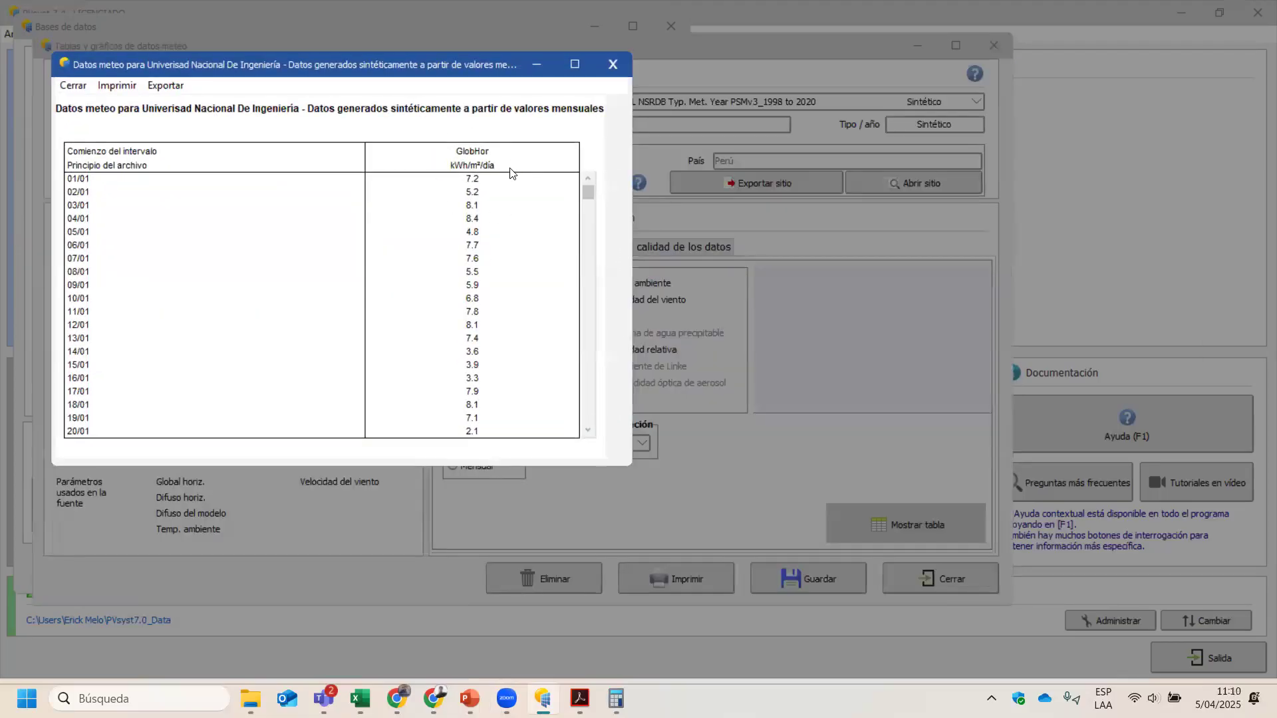
Step: Look over the daily irradiation table and check the settings for exporting it to a file, then dismiss them
{"action": "mouse_move", "coordinate": [589, 195]}
{"action": "left_mouse_down"}
{"action": "mouse_move", "coordinate": [586, 207]}
{"action": "mouse_move", "coordinate": [588, 189]}
{"action": "left_mouse_up"}
{"action": "mouse_move", "coordinate": [588, 189]}
{"action": "left_mouse_down"}
{"action": "mouse_move", "coordinate": [592, 447]}
{"action": "mouse_move", "coordinate": [588, 190]}
{"action": "left_mouse_up"}
{"action": "left_click", "coordinate": [167, 84]}
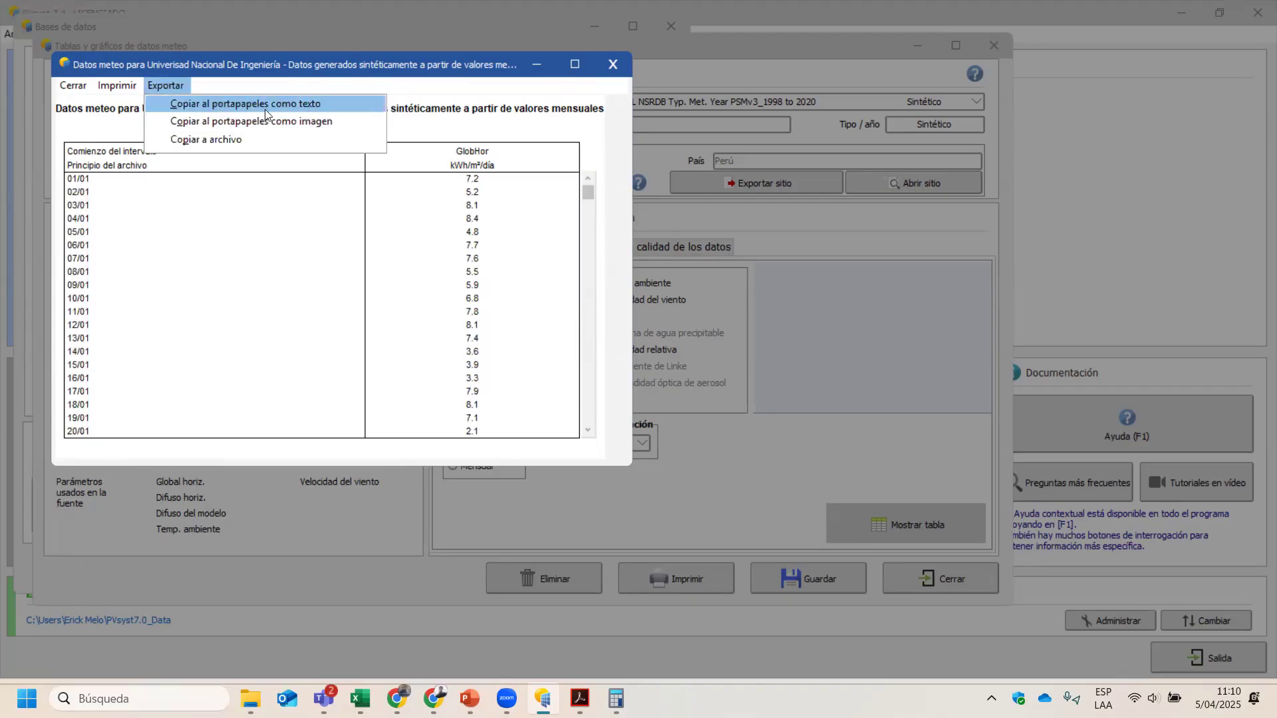
{"action": "left_click", "coordinate": [237, 140]}
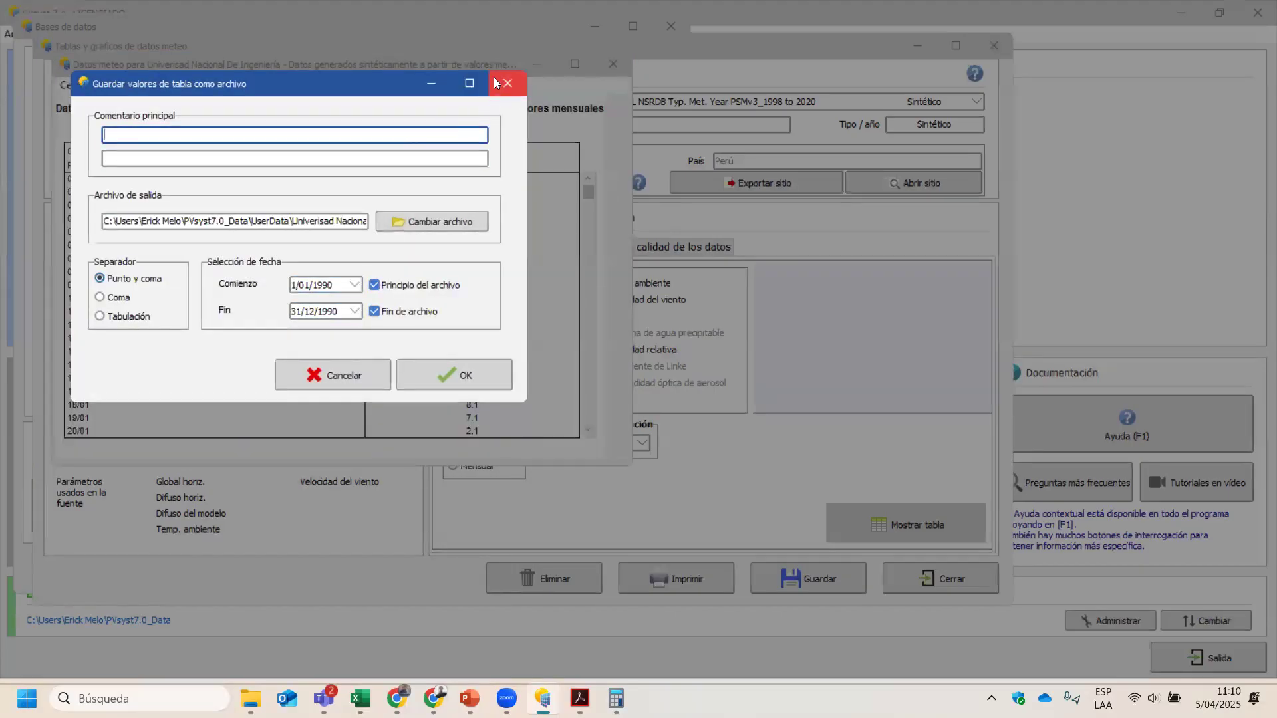
{"action": "left_click", "coordinate": [493, 81]}
Step: Copy the daily irradiation table to the clipboard as text and paste it at cell C3 of a new blank Excel workbook
{"action": "left_click", "coordinate": [165, 85]}
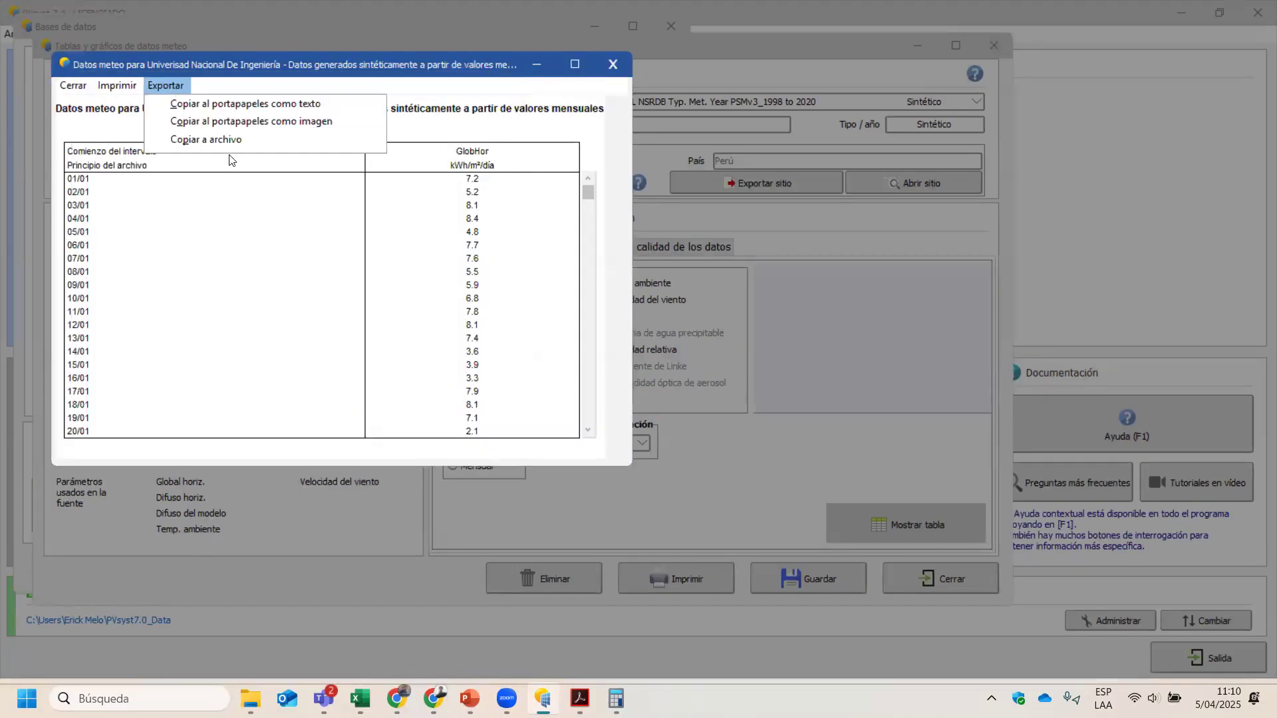
{"action": "left_click", "coordinate": [235, 111]}
{"action": "left_click", "coordinate": [133, 698]}
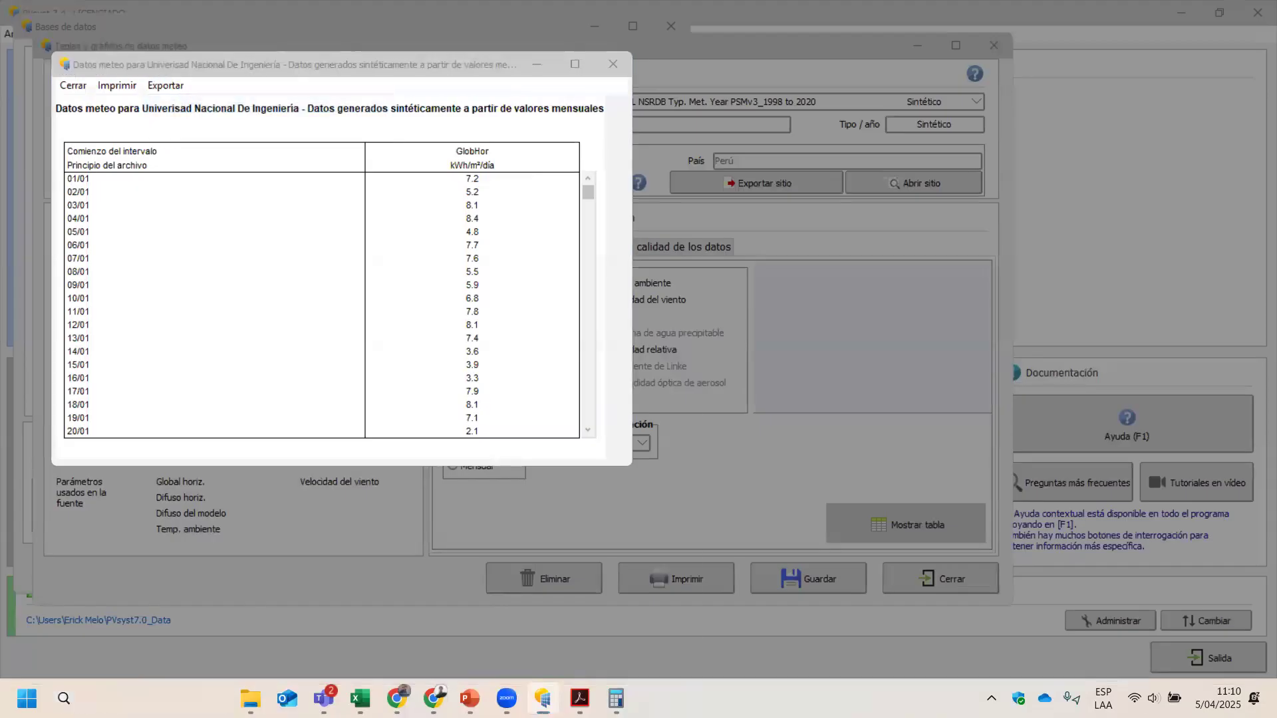
{"action": "type", "text": "excel"}
{"action": "key", "text": "Return"}
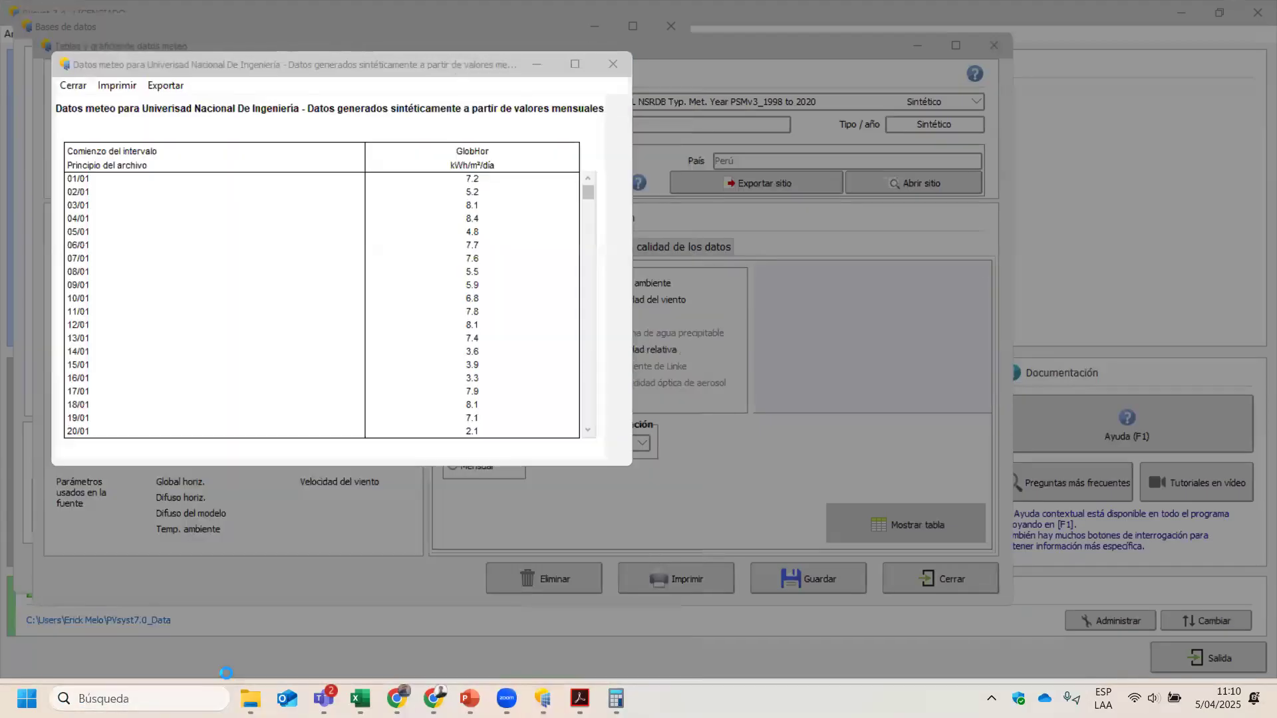
{"action": "left_click", "coordinate": [507, 507]}
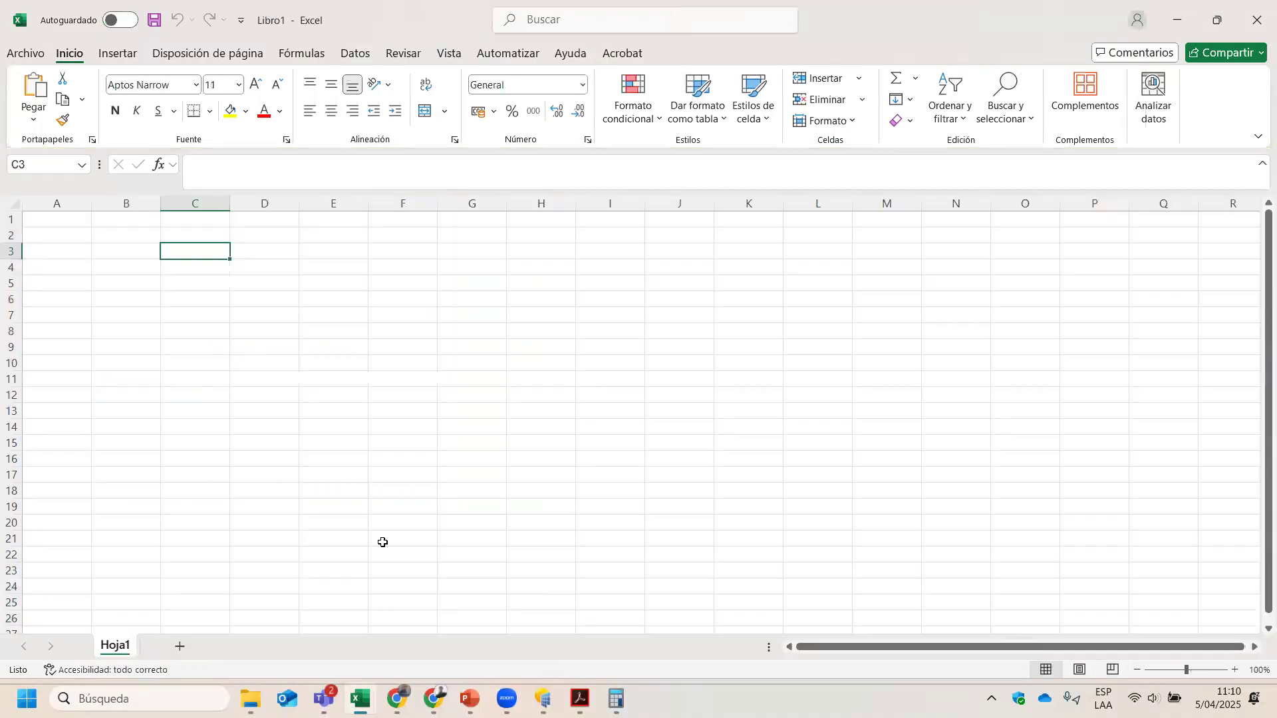
{"action": "key", "text": "ctrl+v"}
{"action": "left_click", "coordinate": [382, 360], "text": "ctrl"}
Step: Look through the pasted daily GlobHor values from cell D9 down past the end of the data
{"action": "left_click", "coordinate": [274, 353]}
{"action": "scroll", "coordinate": [275, 349], "scroll_direction": "down", "scroll_amount": 2}
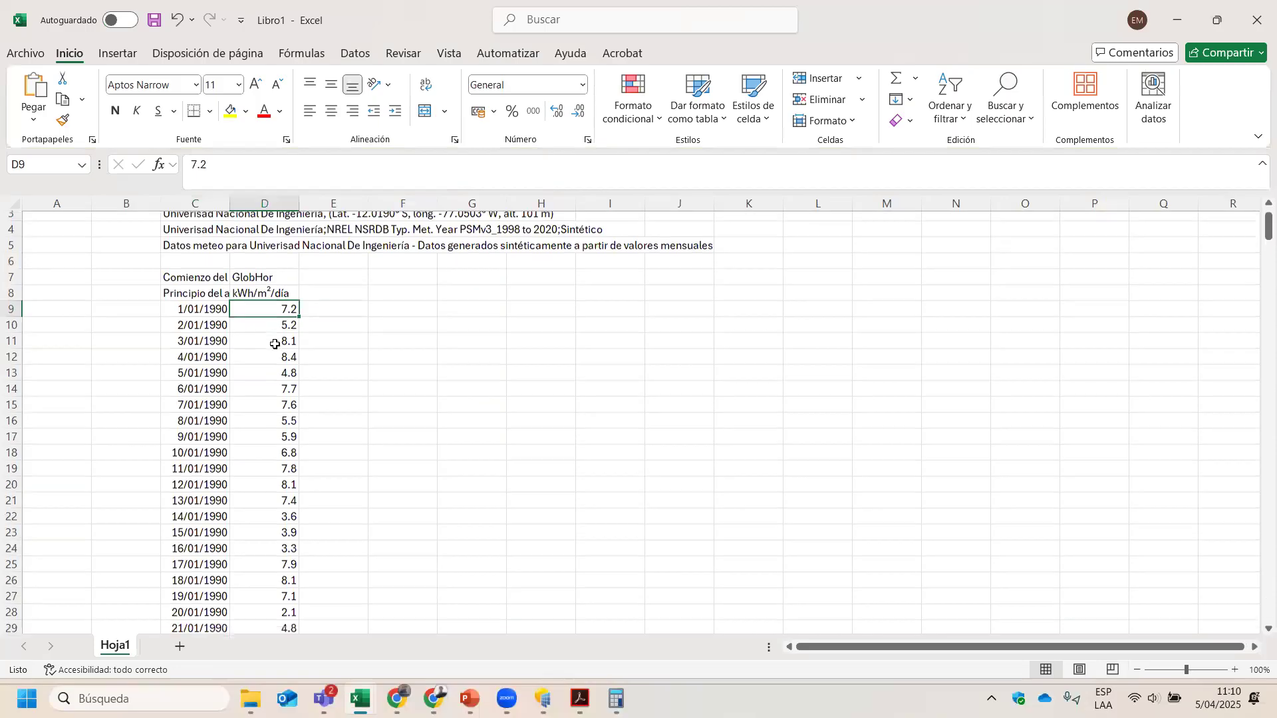
{"action": "key", "text": "shift+Down"}
{"action": "key", "text": "shift+Down"}
{"action": "key", "text": "shift+Down"}
{"action": "scroll", "coordinate": [274, 344], "scroll_direction": "down", "scroll_amount": 20}
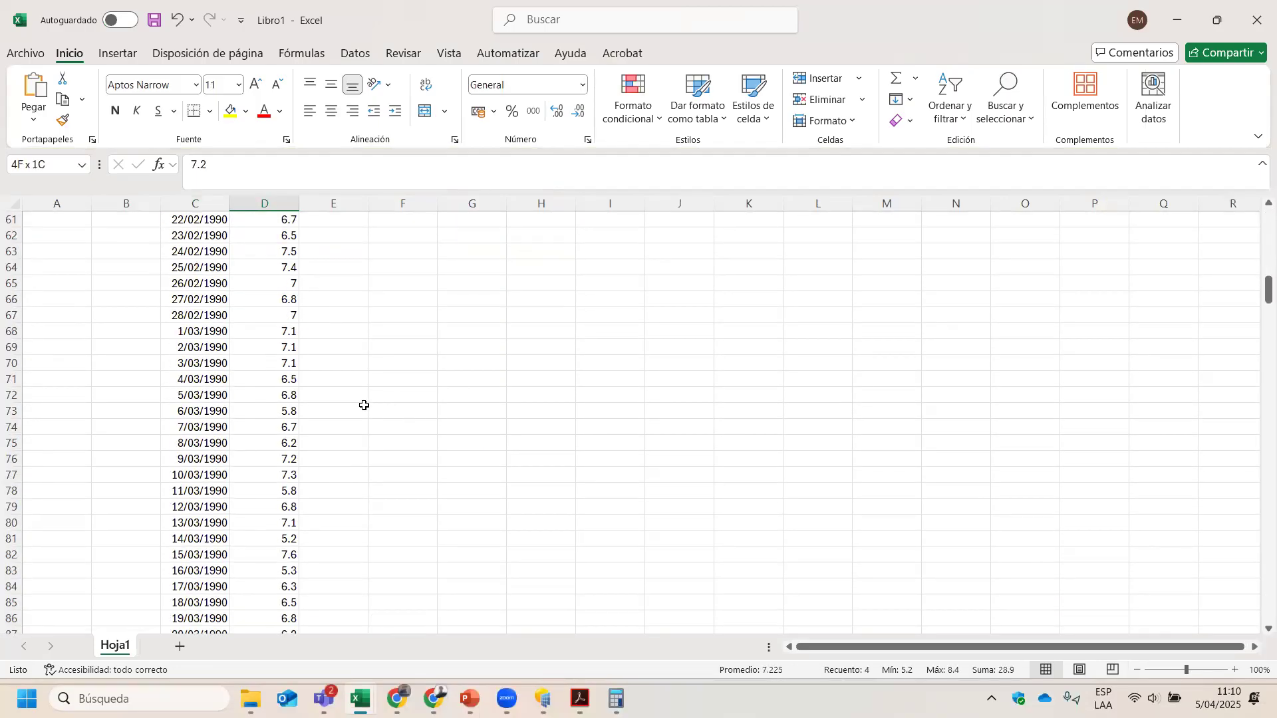
{"action": "scroll", "coordinate": [343, 384], "scroll_direction": "down", "scroll_amount": 20}
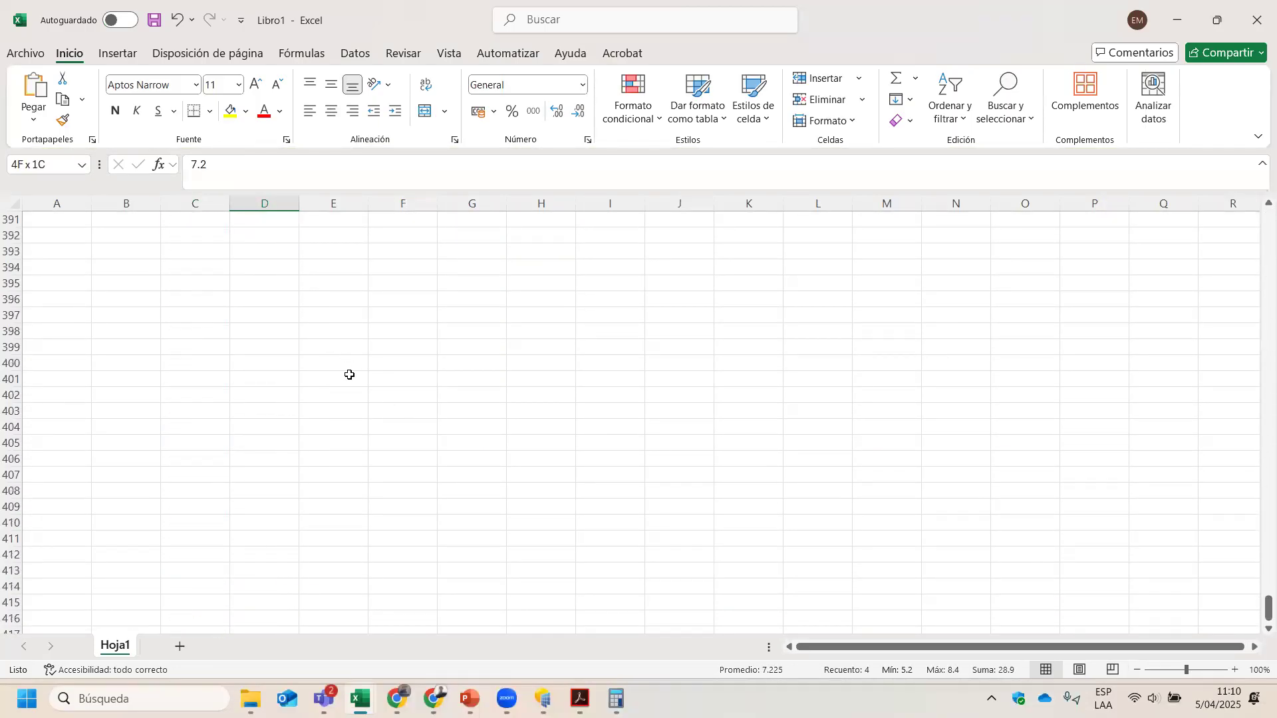
Step: Close the Excel workbook without saving it and return to PVsyst
{"action": "left_click", "coordinate": [1257, 20]}
{"action": "left_click", "coordinate": [692, 439]}
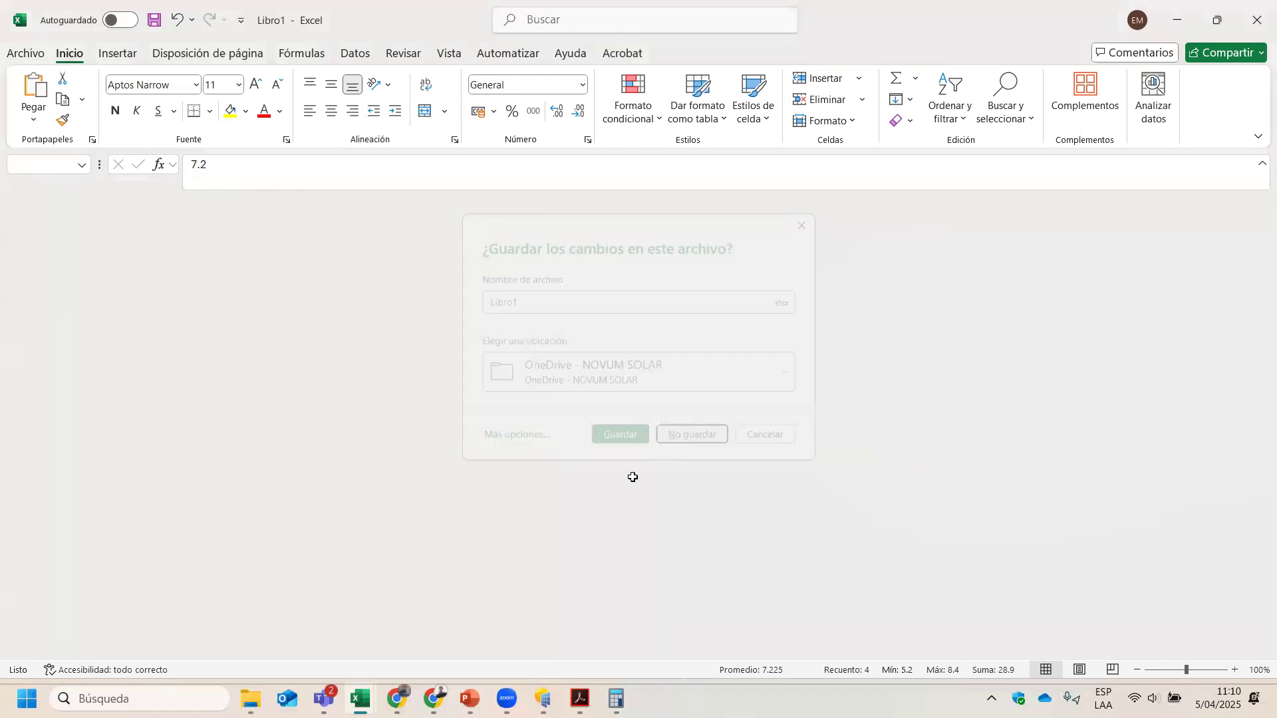
{"action": "left_click", "coordinate": [1259, 8]}
{"action": "left_click", "coordinate": [1257, 8]}
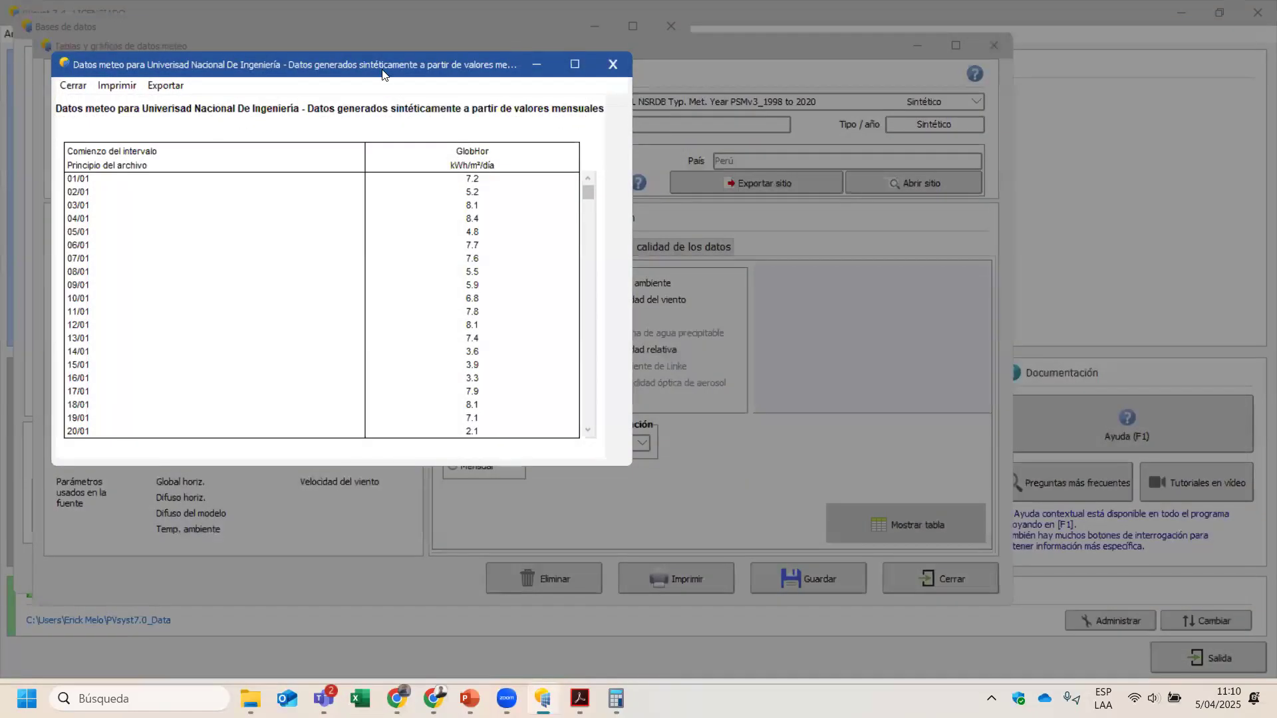
Step: Look further down the daily global horizontal irradiation table to early March and close the table
{"action": "left_click_drag", "start_coordinate": [384, 74], "coordinate": [510, 185]}
{"action": "scroll", "coordinate": [724, 301], "scroll_direction": "down", "scroll_amount": 10}
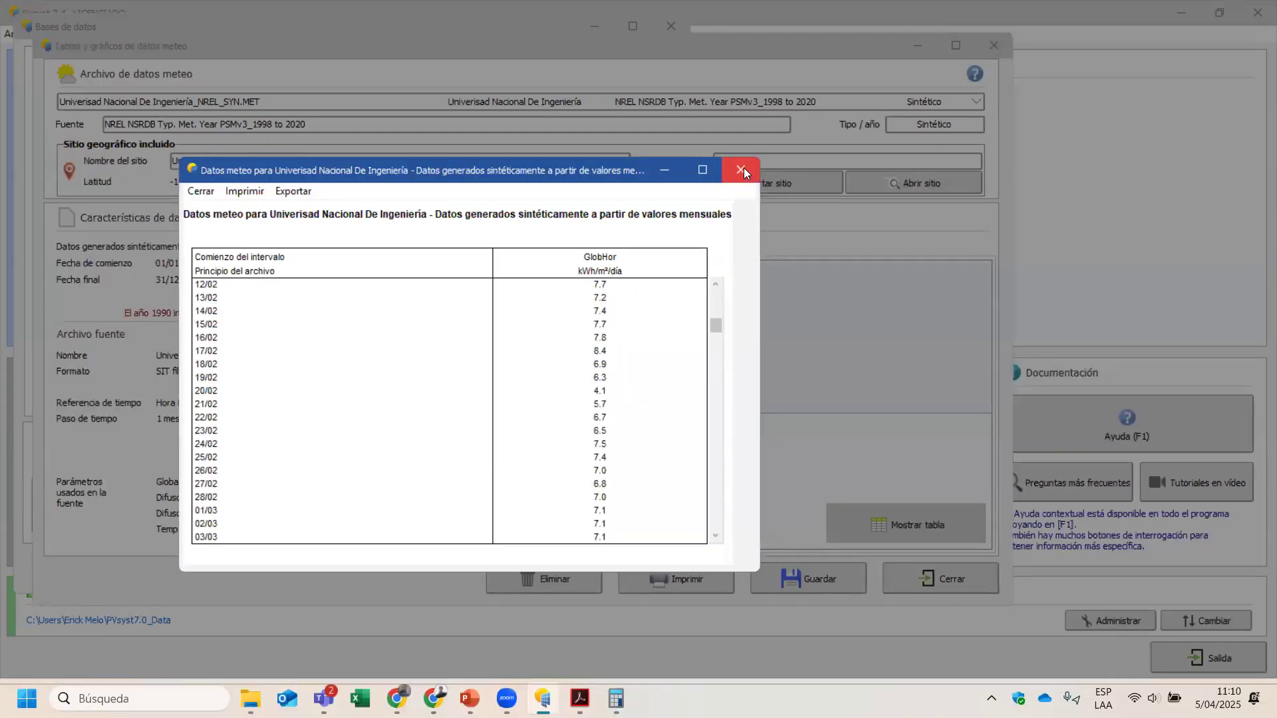
{"action": "left_click", "coordinate": [743, 169]}
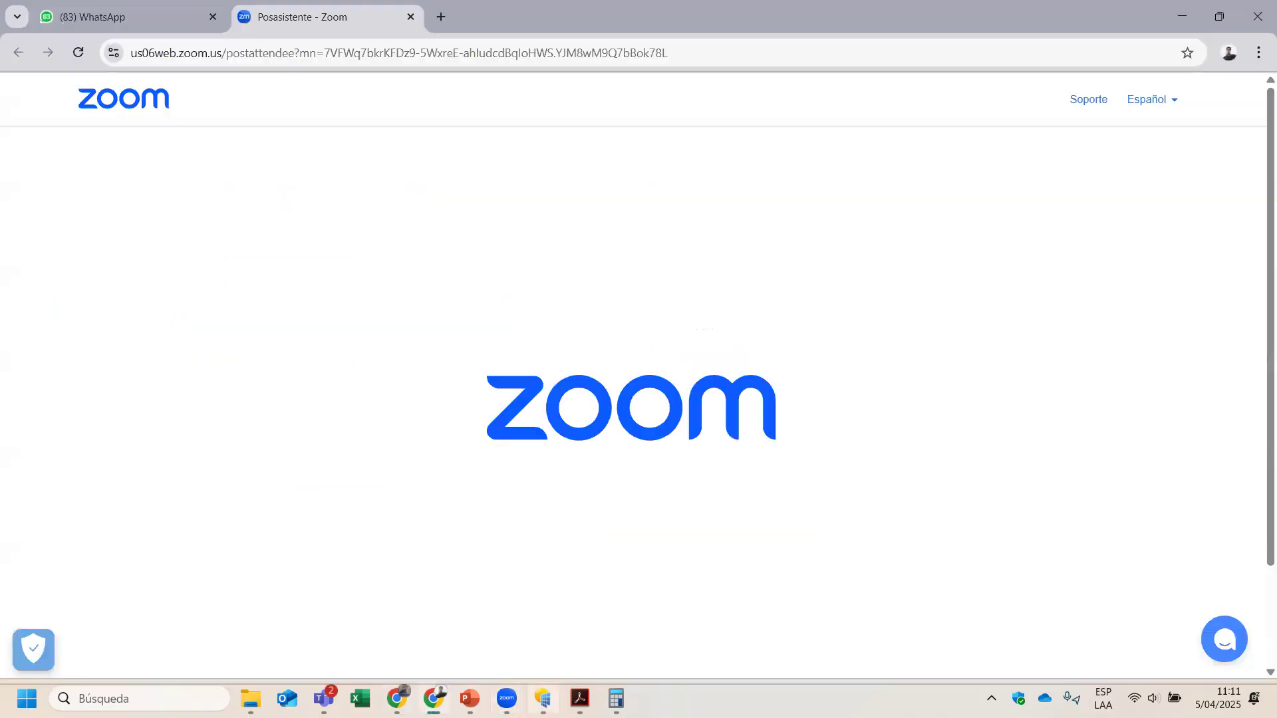
Step: Return to PVsyst, close the meteo tables and database windows, and open the preliminary sizing of a grid-connected system
{"action": "left_click", "coordinate": [1181, 12]}
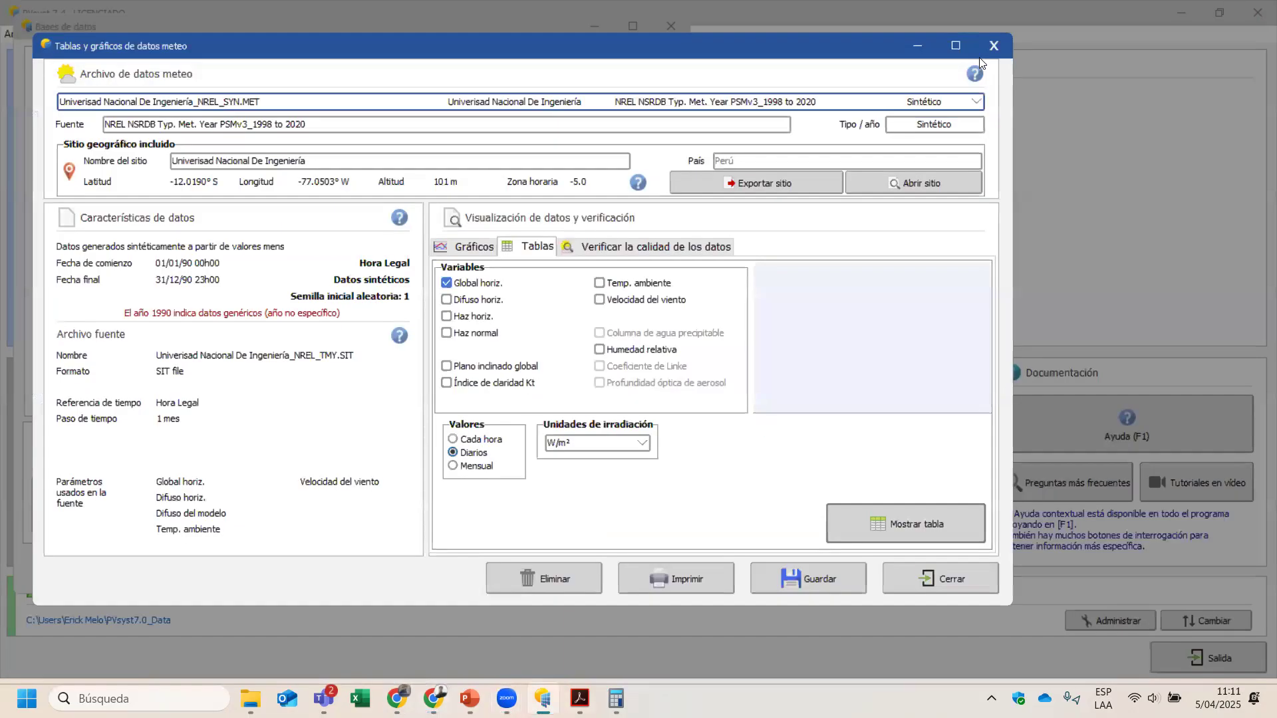
{"action": "left_click", "coordinate": [994, 47]}
{"action": "left_click", "coordinate": [671, 31]}
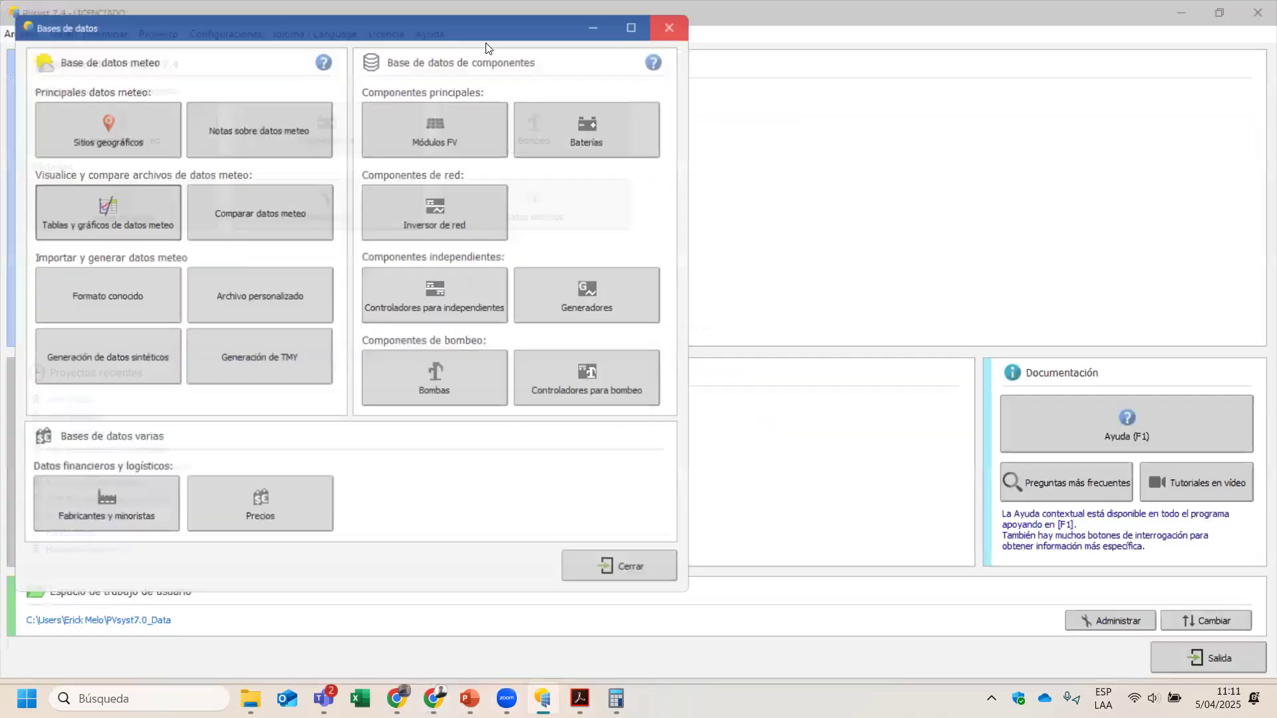
{"action": "left_click", "coordinate": [104, 33]}
{"action": "left_click", "coordinate": [136, 52]}
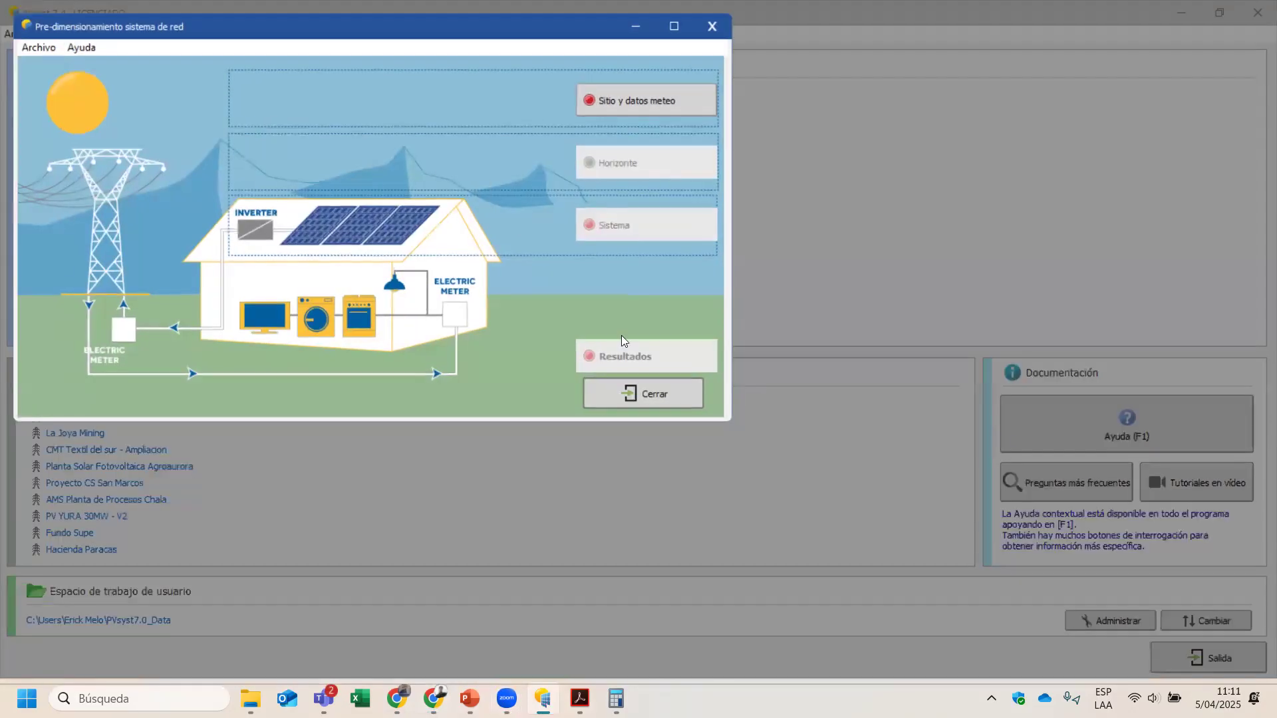
{"action": "left_click_drag", "start_coordinate": [534, 28], "coordinate": [712, 205]}
Step: Open the sizing's site and meteo data and select the Univerisad Nacional NREL NSRDB site in Perú, keeping the default project name
{"action": "left_click", "coordinate": [848, 274]}
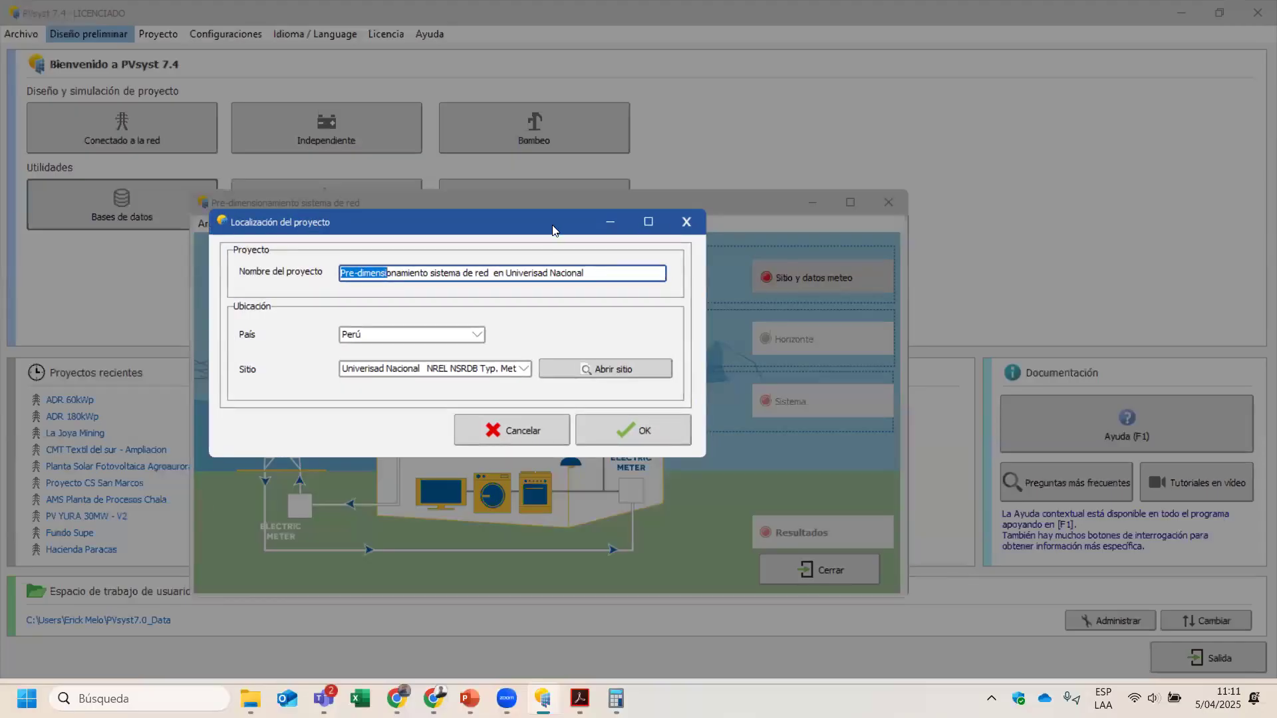
{"action": "left_click_drag", "start_coordinate": [552, 229], "coordinate": [376, 248]}
{"action": "left_click", "coordinate": [379, 291]}
{"action": "left_click_drag", "start_coordinate": [412, 291], "coordinate": [248, 293]}
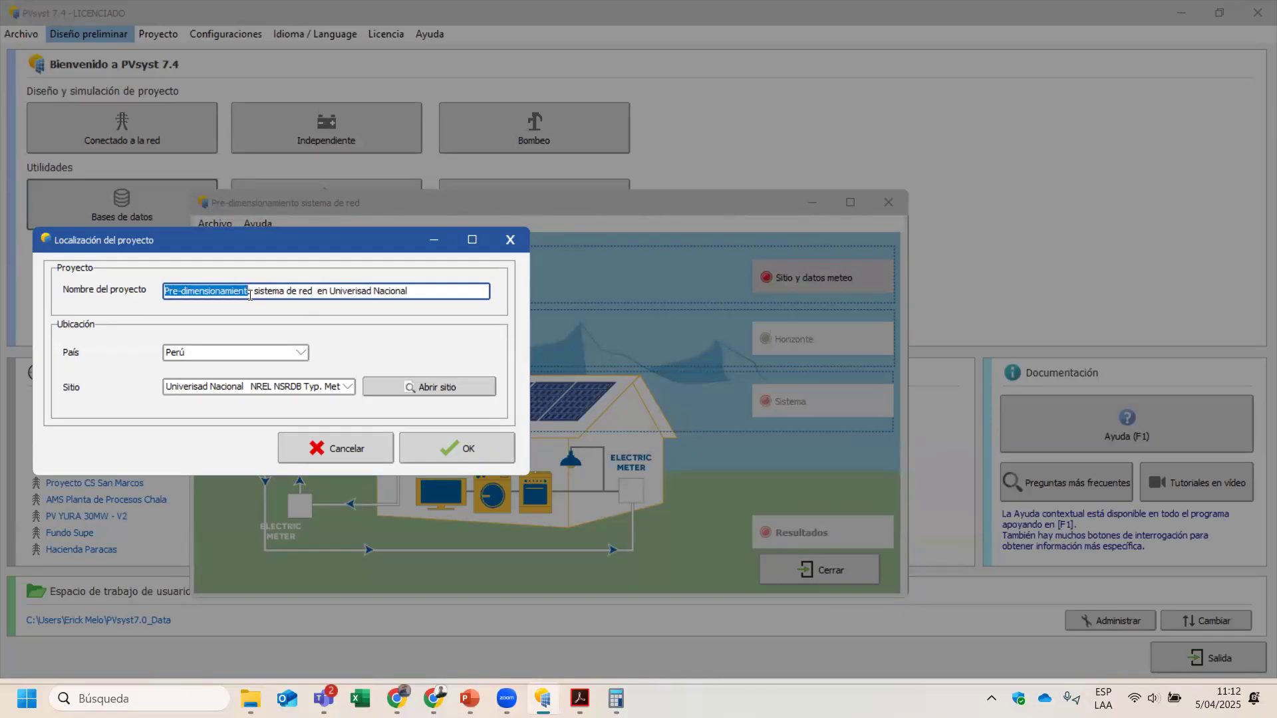
{"action": "left_click_drag", "start_coordinate": [255, 293], "coordinate": [412, 293]}
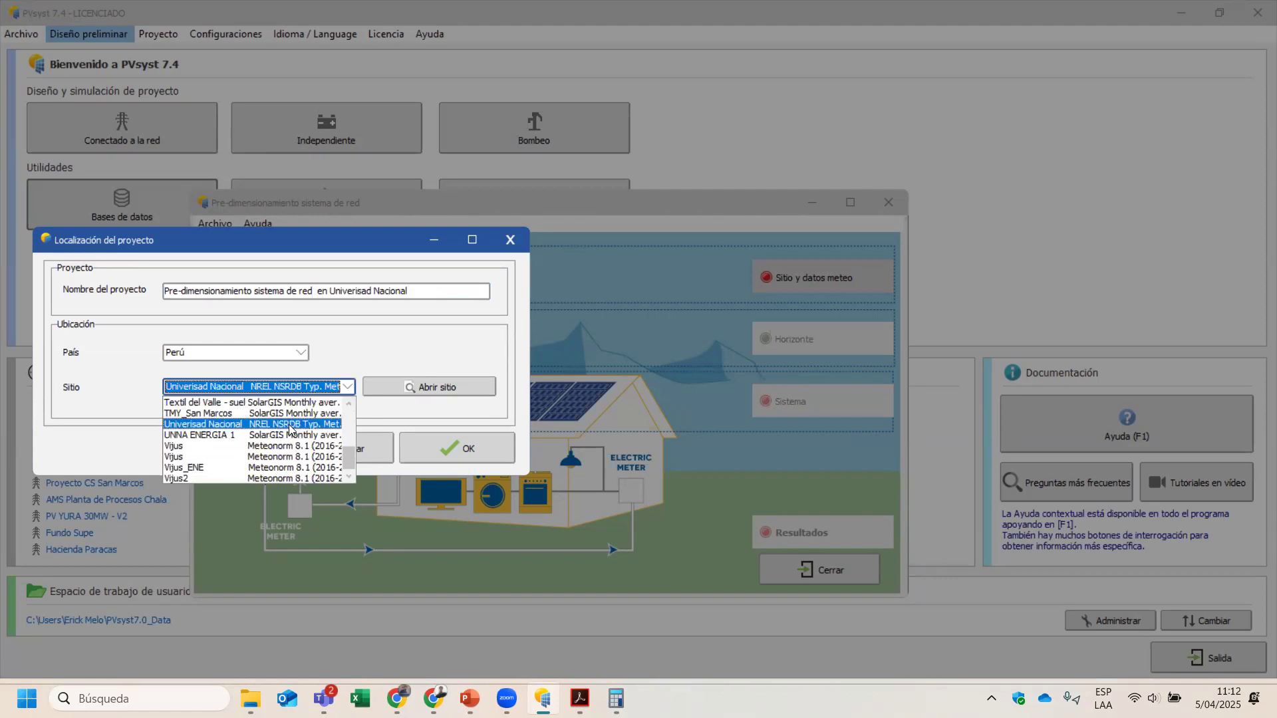
{"action": "left_click", "coordinate": [286, 413]}
{"action": "left_click", "coordinate": [308, 388]}
{"action": "left_click", "coordinate": [299, 426]}
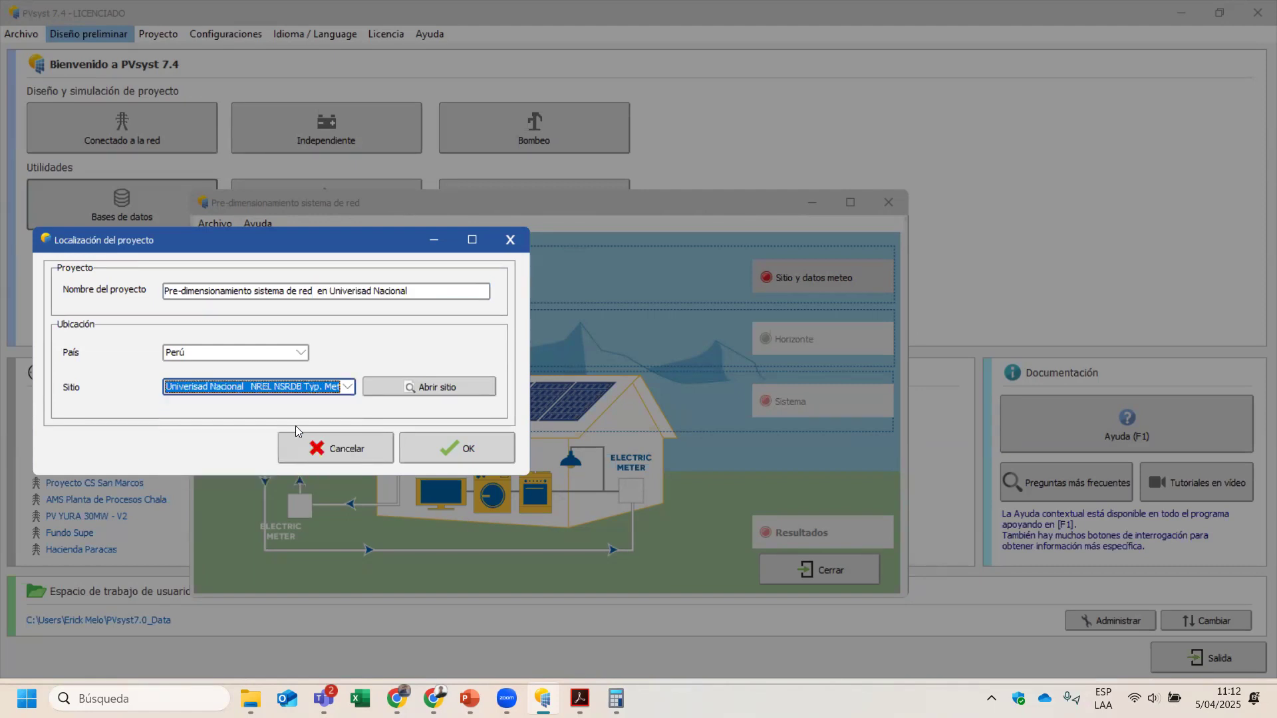
Step: View the selected site's monthly meteo data, close the site parameters, and accept the project location
{"action": "left_click", "coordinate": [422, 388]}
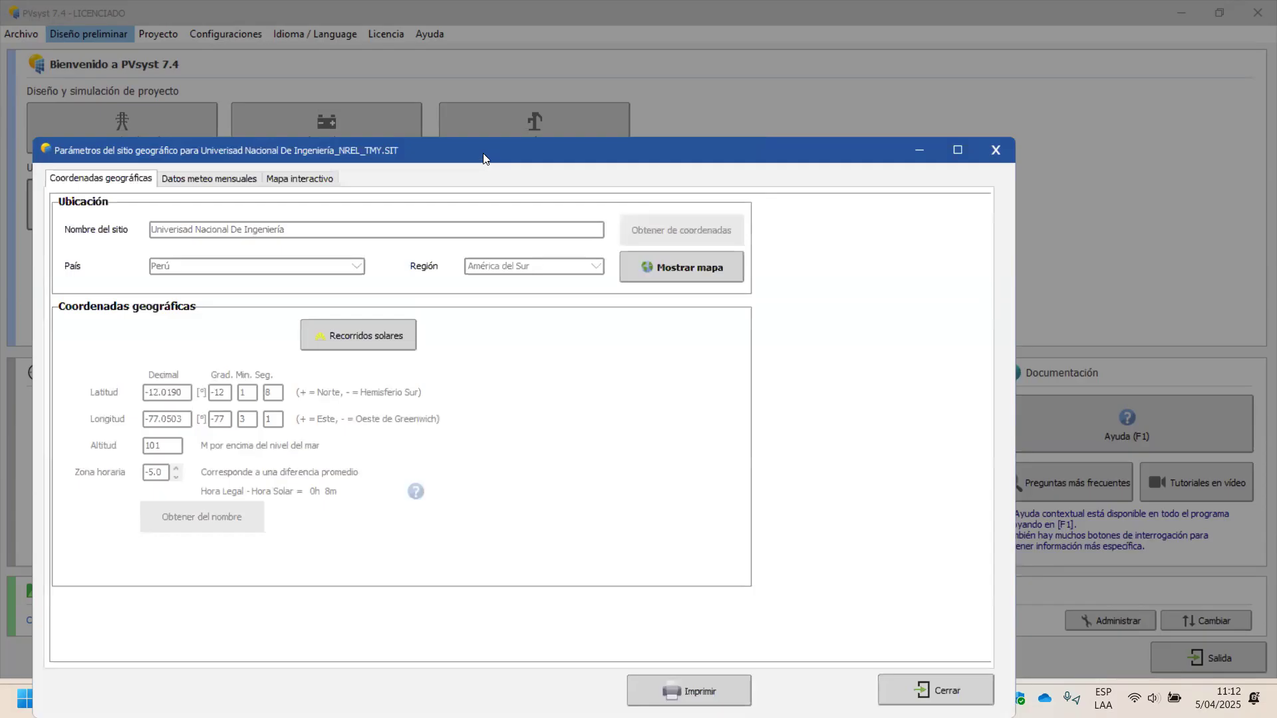
{"action": "left_click_drag", "start_coordinate": [484, 154], "coordinate": [509, 116]}
{"action": "left_click", "coordinate": [234, 141]}
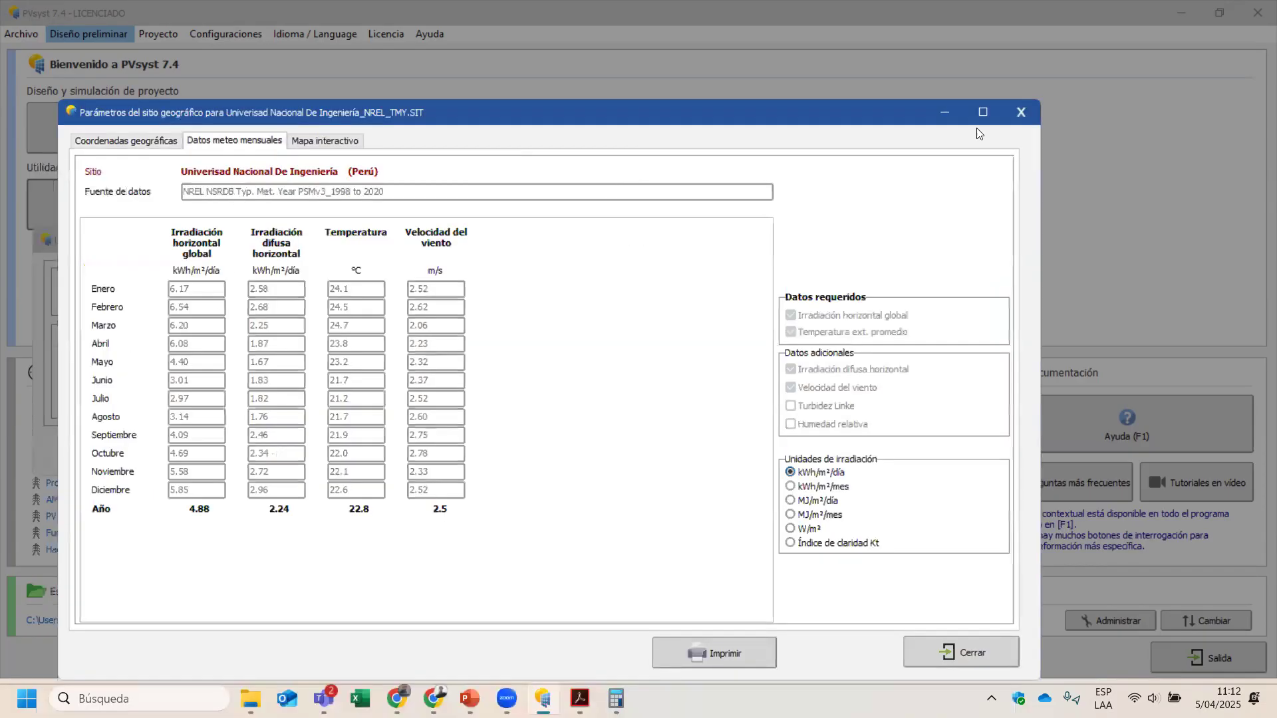
{"action": "left_click", "coordinate": [1007, 117]}
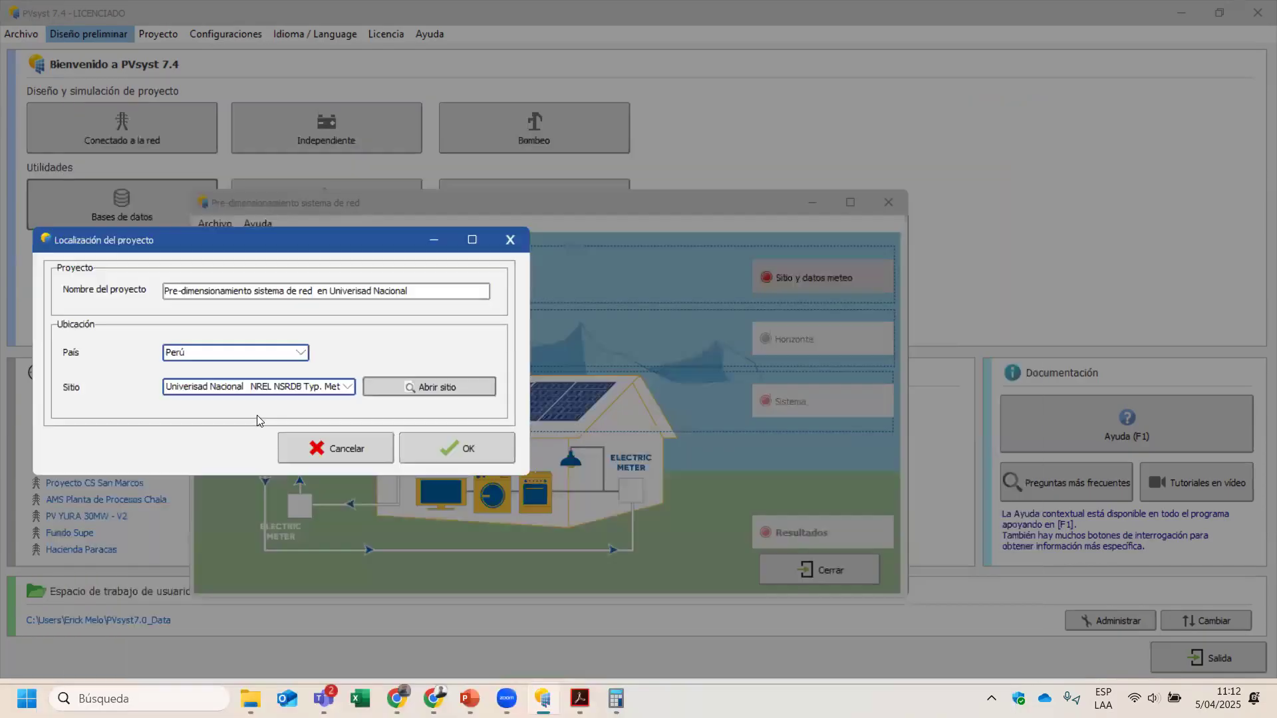
{"action": "left_click", "coordinate": [428, 442]}
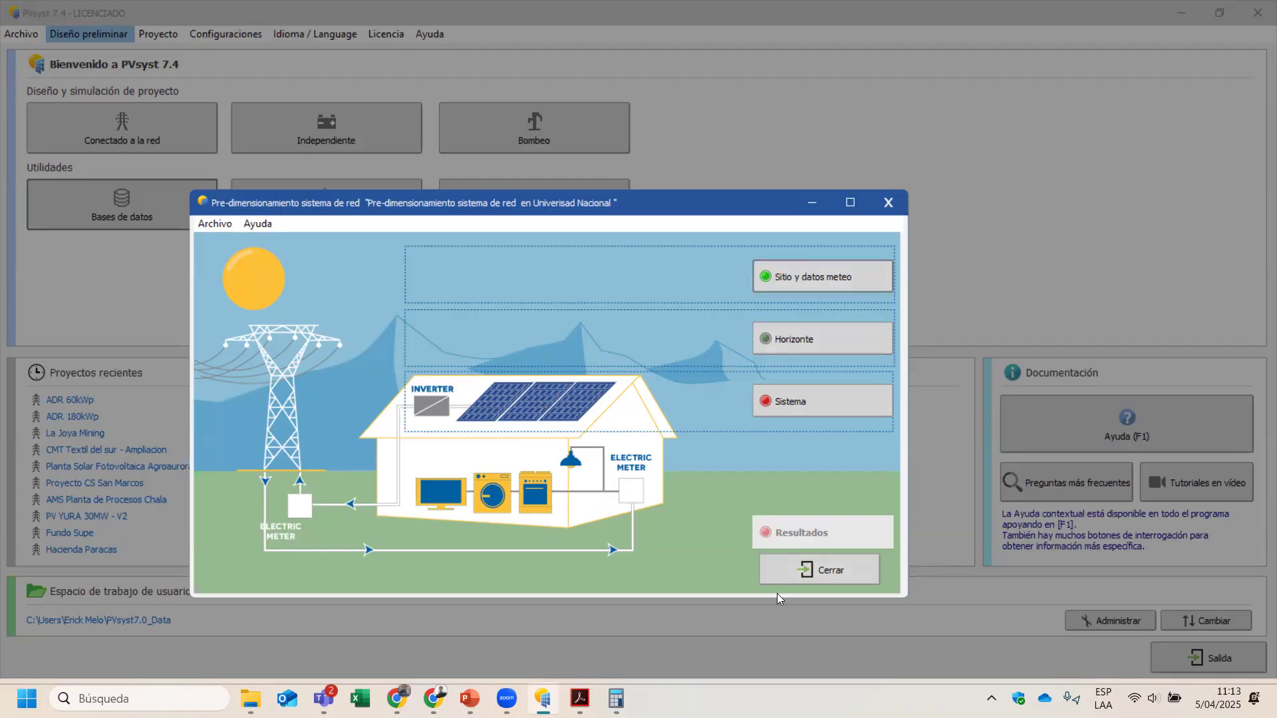
Step: Switch to Chrome and examine the surroundings of Estadio UNI on the Google Maps satellite view at several scales
{"action": "left_click", "coordinate": [397, 698]}
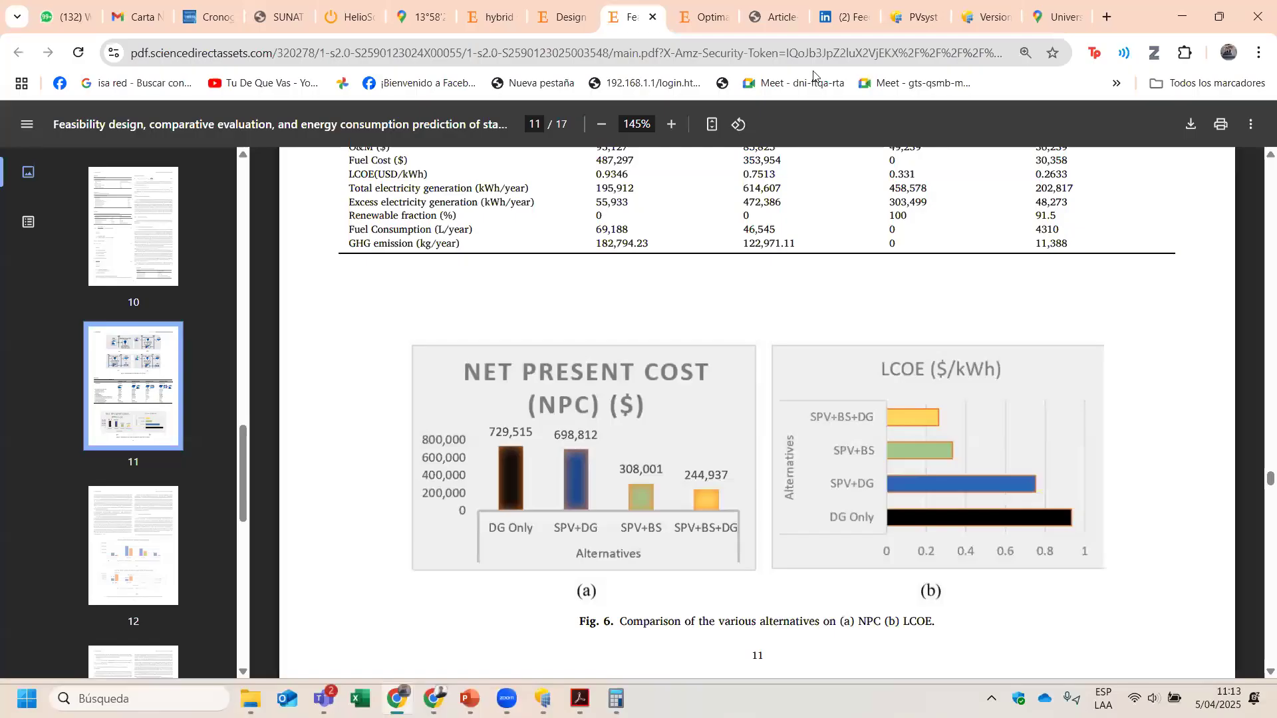
{"action": "scroll", "coordinate": [758, 362], "scroll_direction": "down", "scroll_amount": 3}
{"action": "left_click", "coordinate": [996, 12]}
{"action": "key", "text": "ctrl+Tab"}
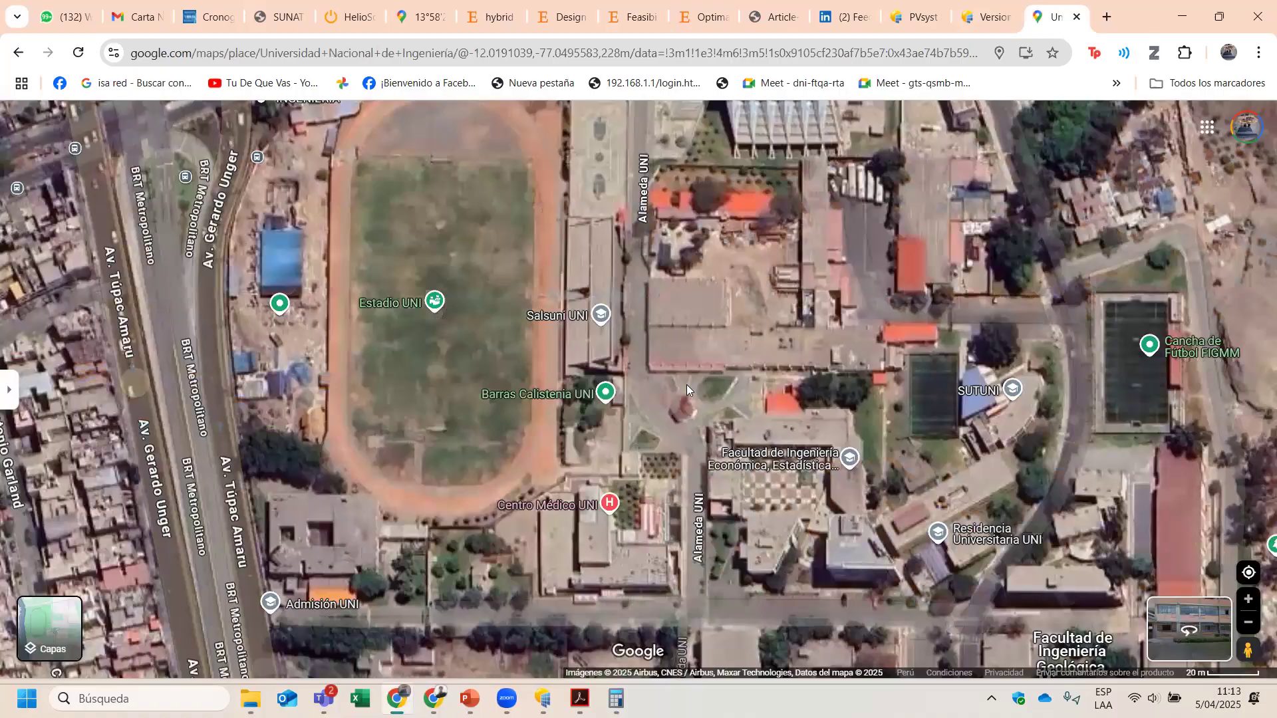
{"action": "scroll", "coordinate": [686, 383], "scroll_direction": "down", "scroll_amount": 3}
{"action": "scroll", "coordinate": [665, 392], "scroll_direction": "down", "scroll_amount": 2}
{"action": "scroll", "coordinate": [644, 404], "scroll_direction": "up", "scroll_amount": 2}
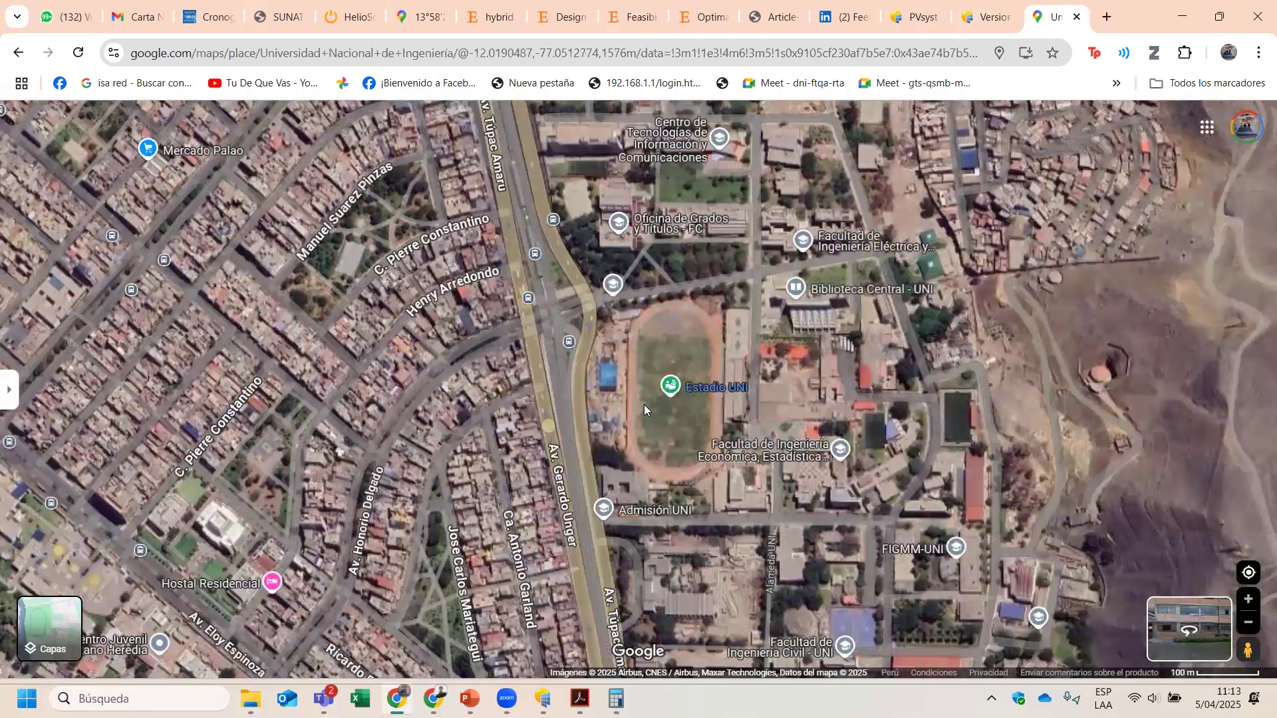
{"action": "scroll", "coordinate": [644, 405], "scroll_direction": "down", "scroll_amount": 2}
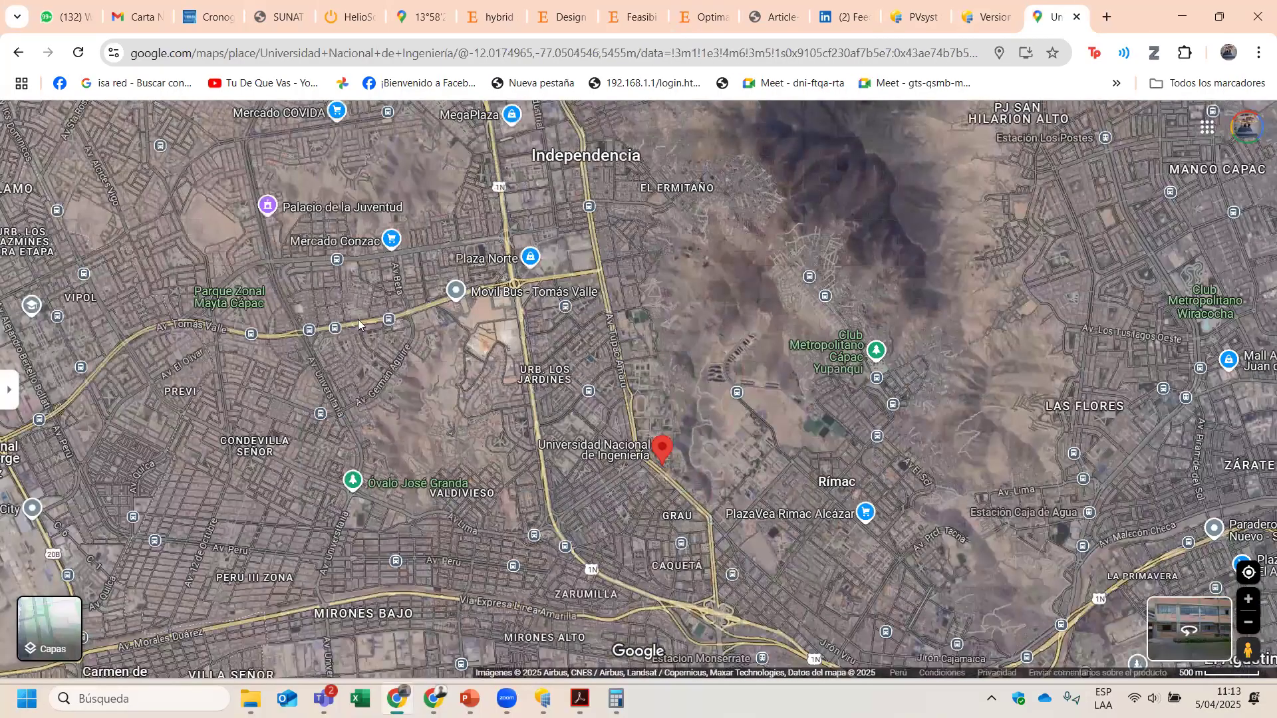
{"action": "scroll", "coordinate": [619, 426], "scroll_direction": "up", "scroll_amount": 5}
{"action": "scroll", "coordinate": [625, 466], "scroll_direction": "up", "scroll_amount": 5}
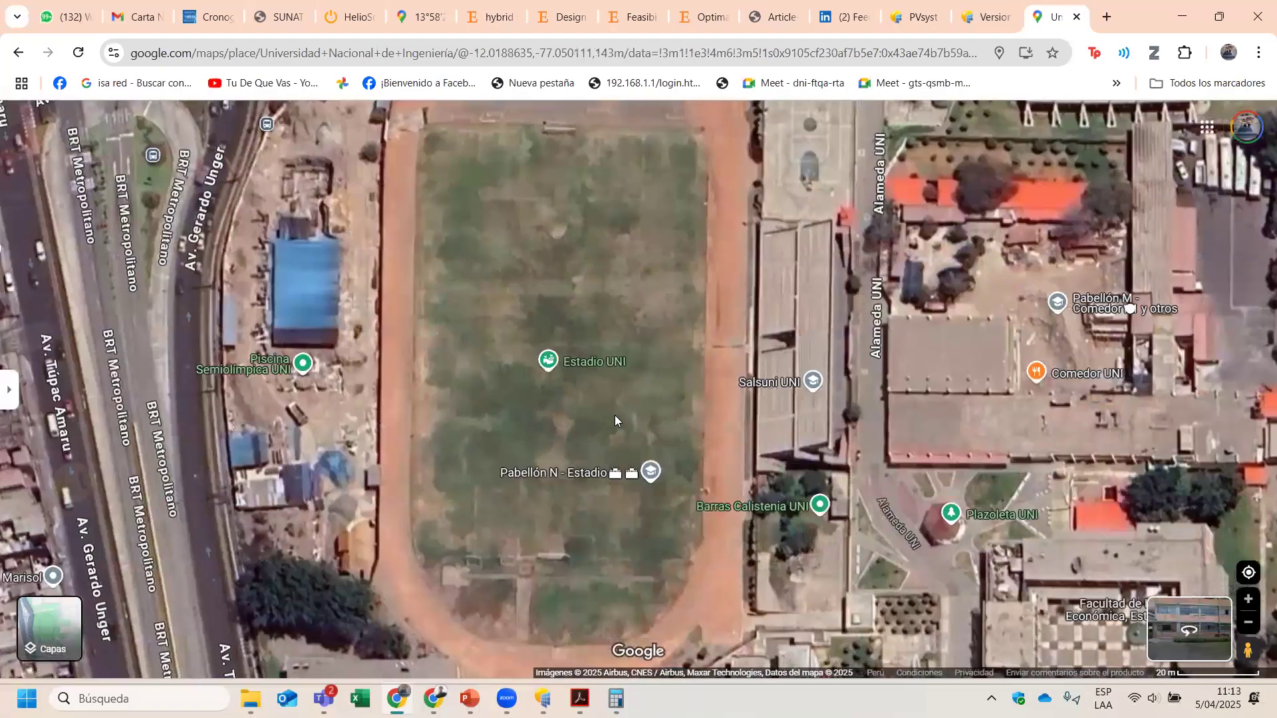
{"action": "scroll", "coordinate": [616, 415], "scroll_direction": "down", "scroll_amount": 3}
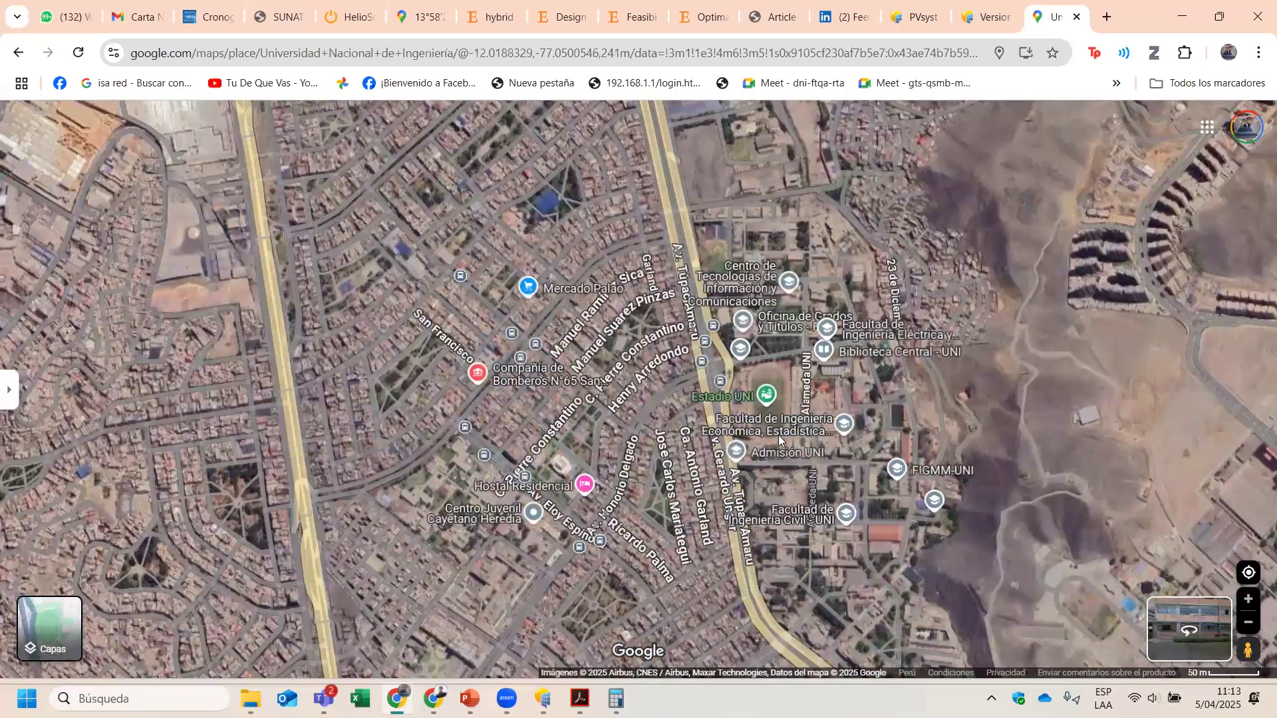
Step: Examine the hills east of the Universidad Nacional de Ingeniería campus on the satellite map as possible far shading
{"action": "left_click_drag", "start_coordinate": [778, 435], "coordinate": [479, 399]}
{"action": "scroll", "coordinate": [659, 433], "scroll_direction": "up", "scroll_amount": 4}
{"action": "left_click_drag", "start_coordinate": [566, 518], "coordinate": [747, 465]}
{"action": "scroll", "coordinate": [725, 406], "scroll_direction": "down", "scroll_amount": 2}
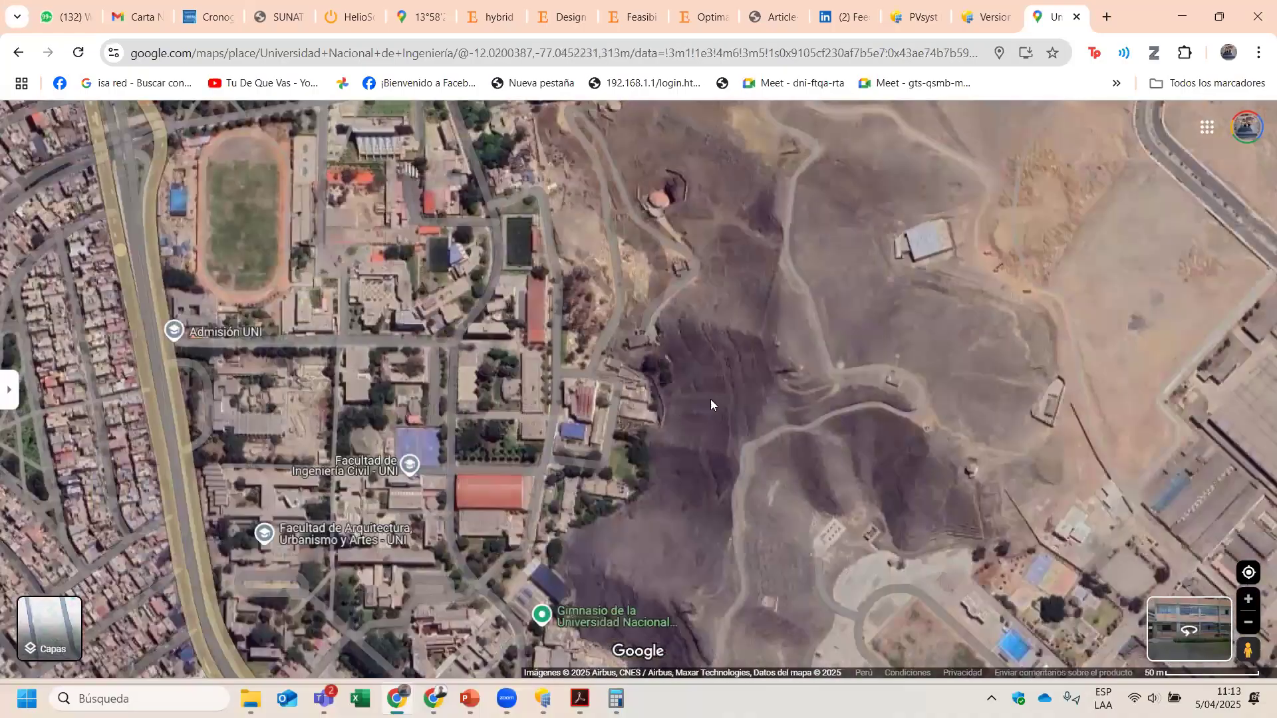
{"action": "scroll", "coordinate": [711, 399], "scroll_direction": "down", "scroll_amount": 3}
{"action": "scroll", "coordinate": [448, 392], "scroll_direction": "up", "scroll_amount": 4}
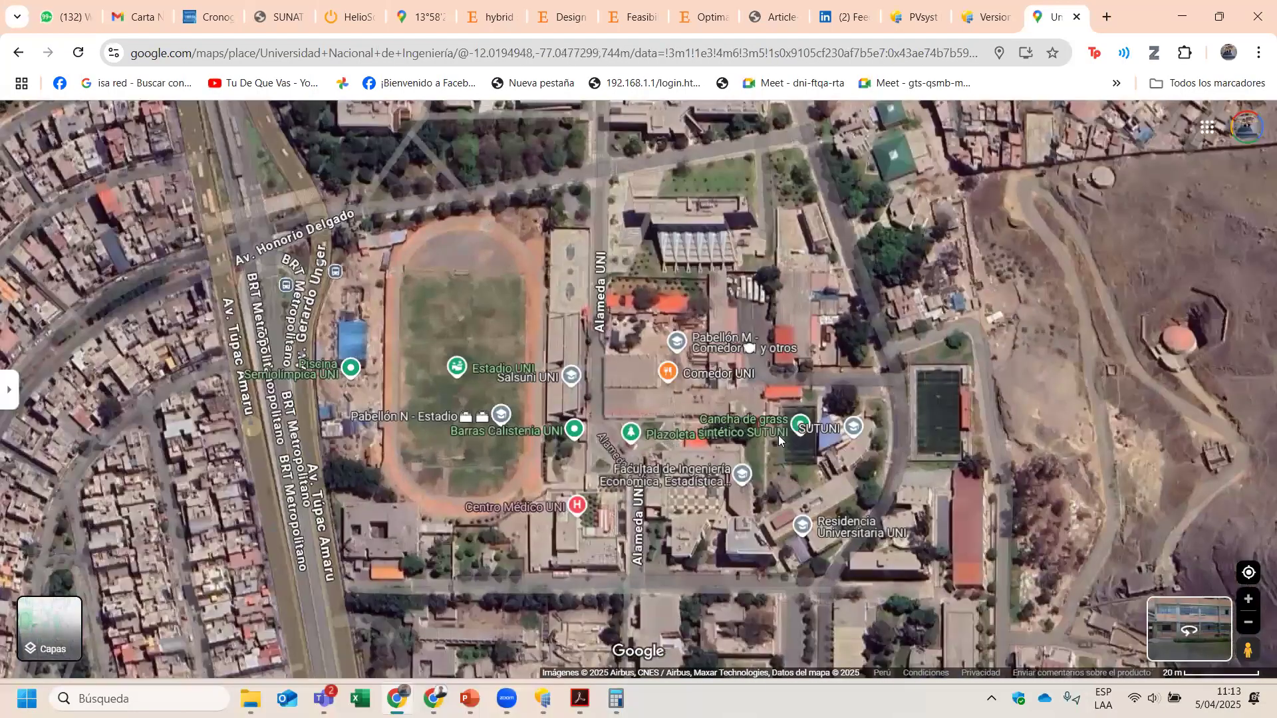
{"action": "scroll", "coordinate": [779, 435], "scroll_direction": "down", "scroll_amount": 5}
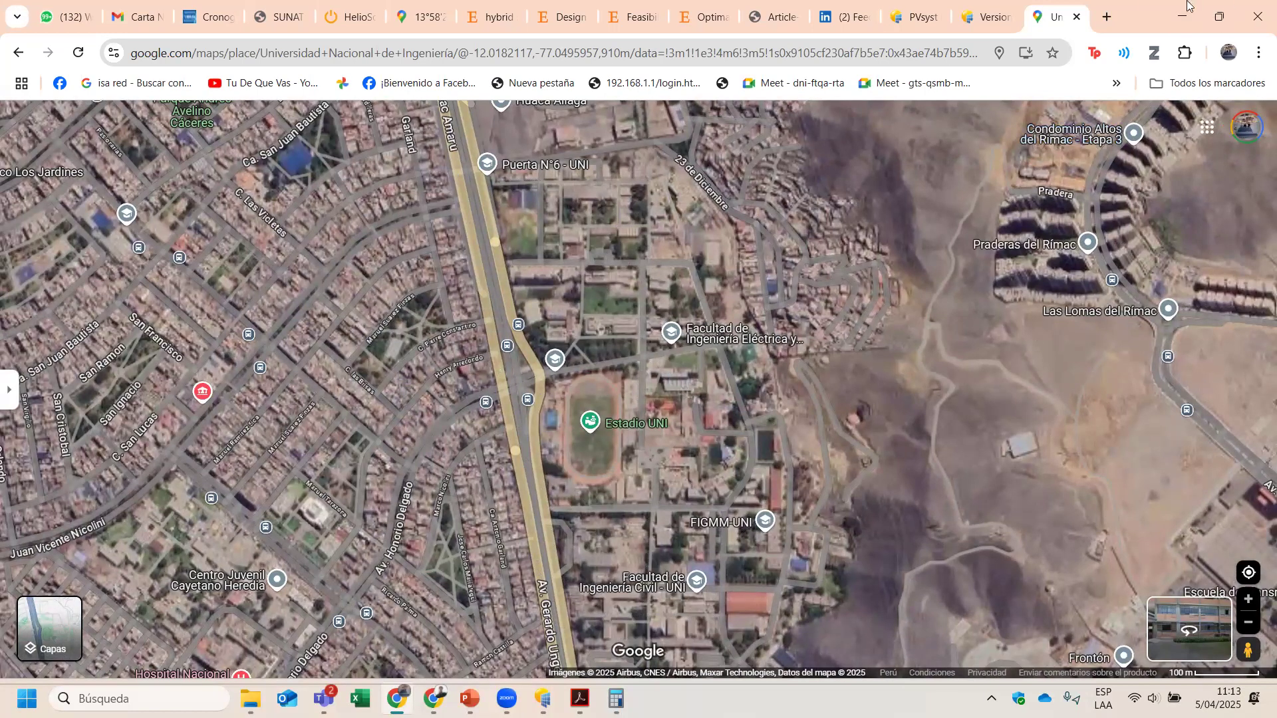
Step: Return to PVsyst, open the sizing's horizon definition and move its window so that it is fully in view
{"action": "key", "text": "alt+Tab"}
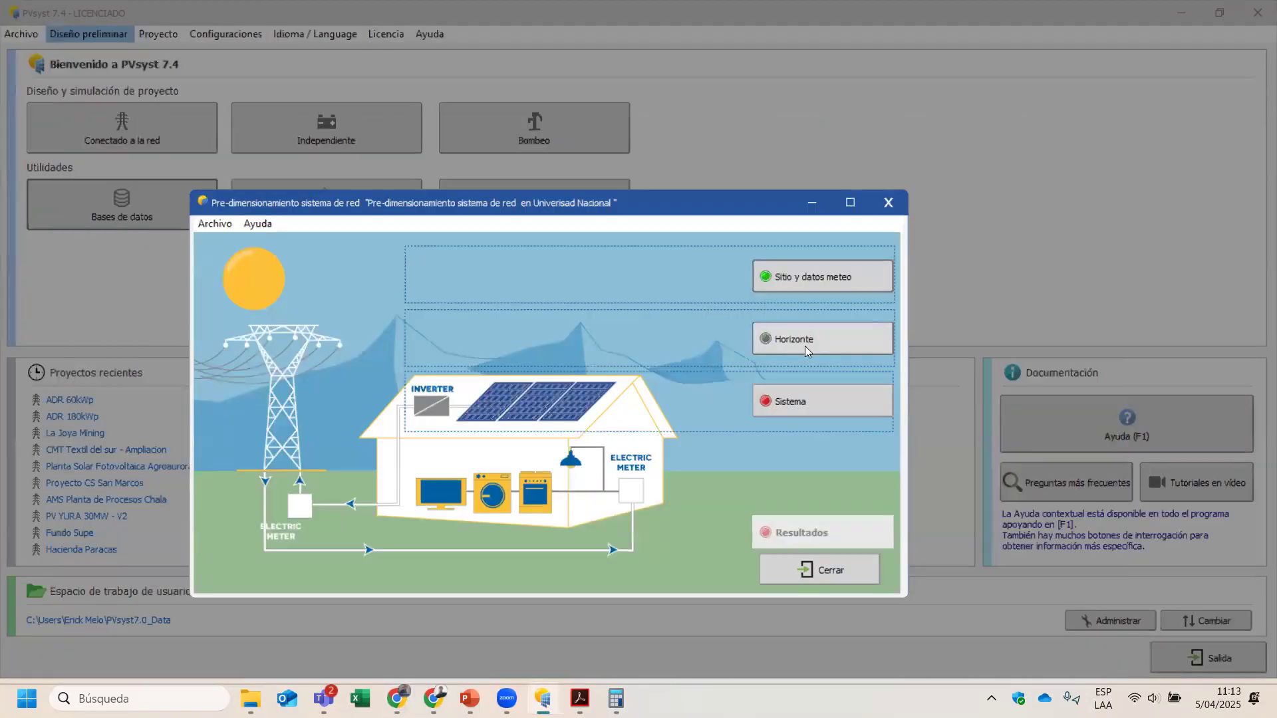
{"action": "left_click", "coordinate": [828, 329]}
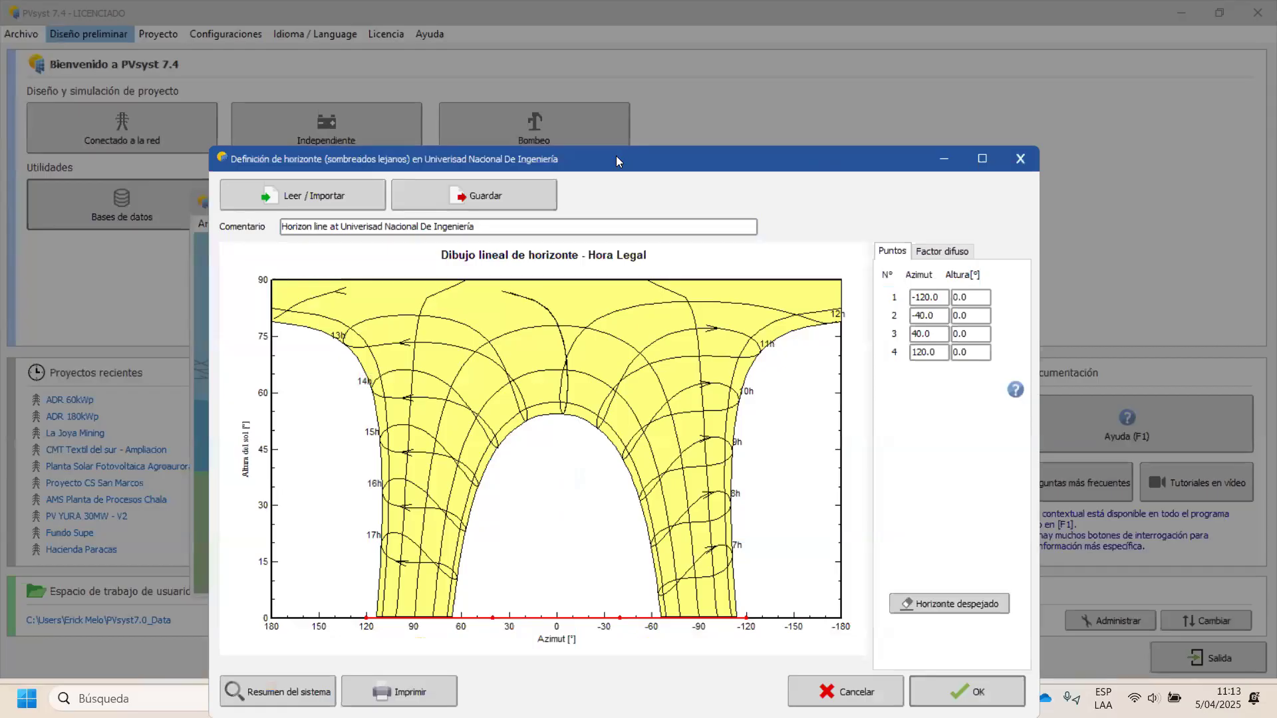
{"action": "left_click_drag", "start_coordinate": [616, 160], "coordinate": [447, 58]}
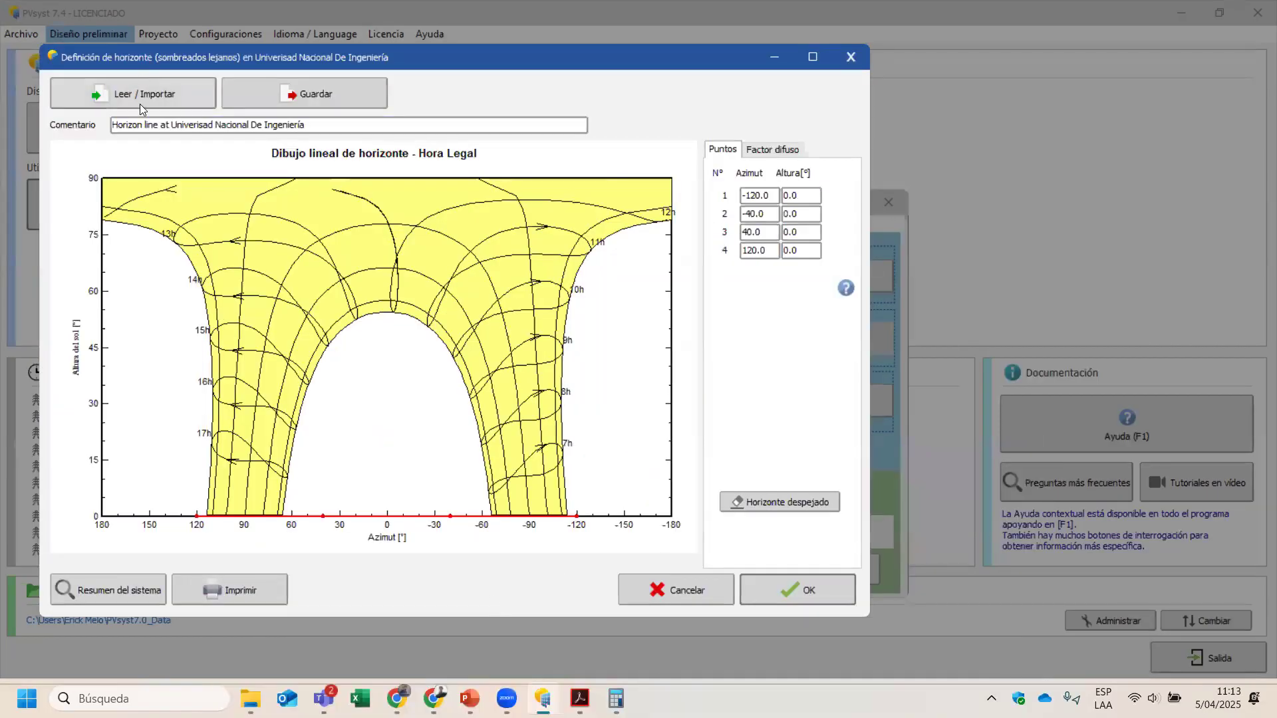
Step: Examine the azimuth and height values of the four default horizon points without changing them
{"action": "left_click", "coordinate": [799, 250]}
{"action": "left_click", "coordinate": [752, 195]}
{"action": "left_click", "coordinate": [769, 250]}
{"action": "left_click", "coordinate": [764, 233]}
{"action": "left_click", "coordinate": [756, 215]}
{"action": "left_click", "coordinate": [757, 196]}
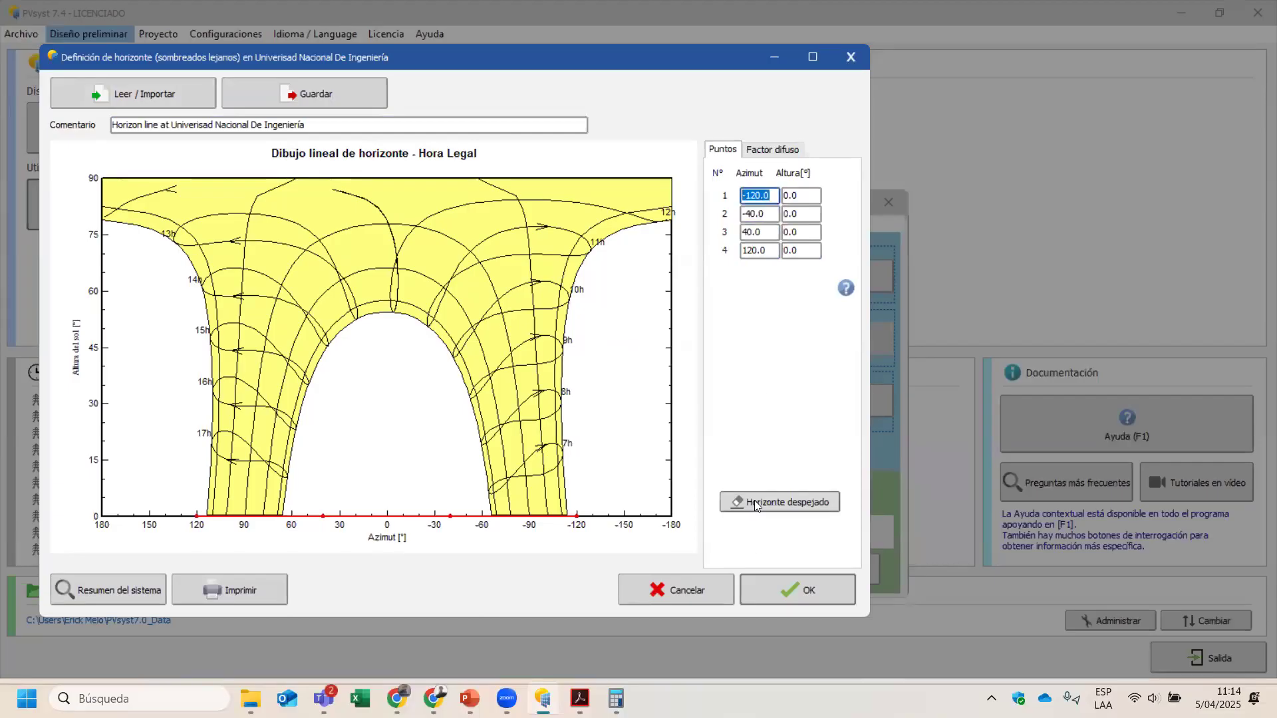
{"action": "left_click", "coordinate": [800, 250]}
{"action": "left_click", "coordinate": [799, 232]}
{"action": "left_click", "coordinate": [800, 215]}
{"action": "left_click_drag", "start_coordinate": [801, 195], "coordinate": [779, 195]}
{"action": "left_click_drag", "start_coordinate": [802, 214], "coordinate": [772, 234]}
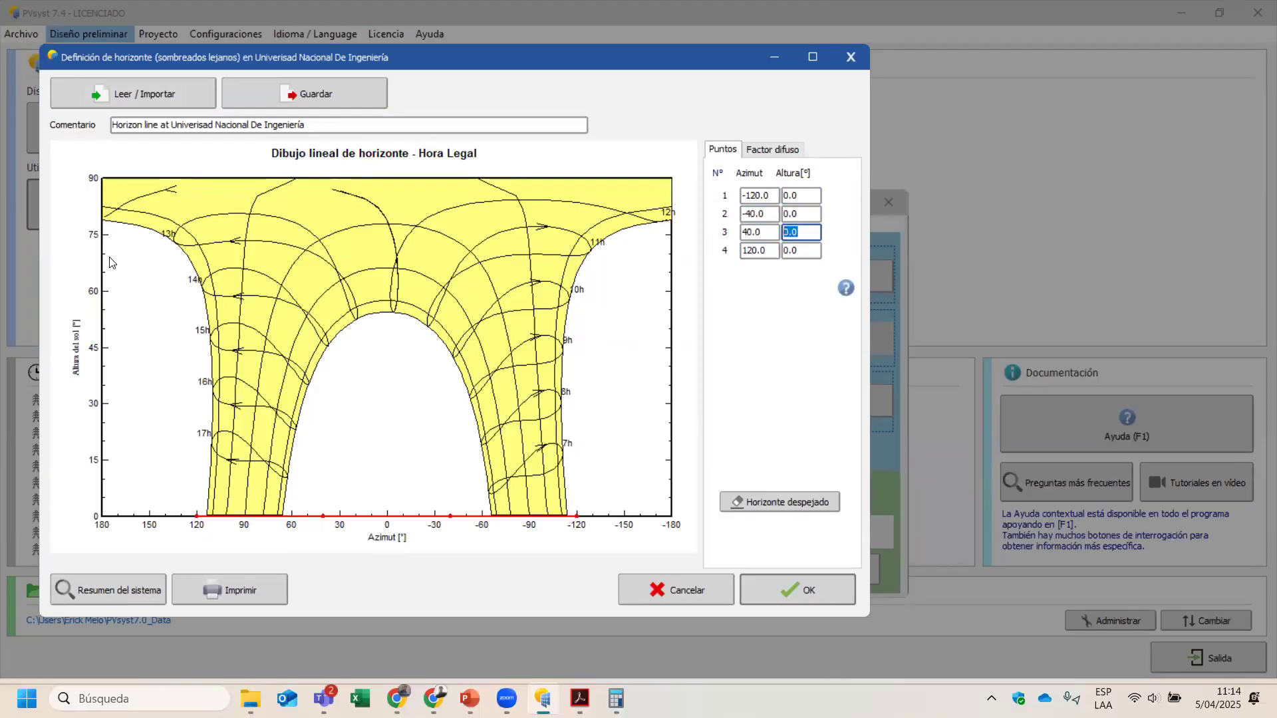
{"action": "left_click_drag", "start_coordinate": [805, 251], "coordinate": [770, 244]}
{"action": "left_click_drag", "start_coordinate": [769, 195], "coordinate": [746, 193]}
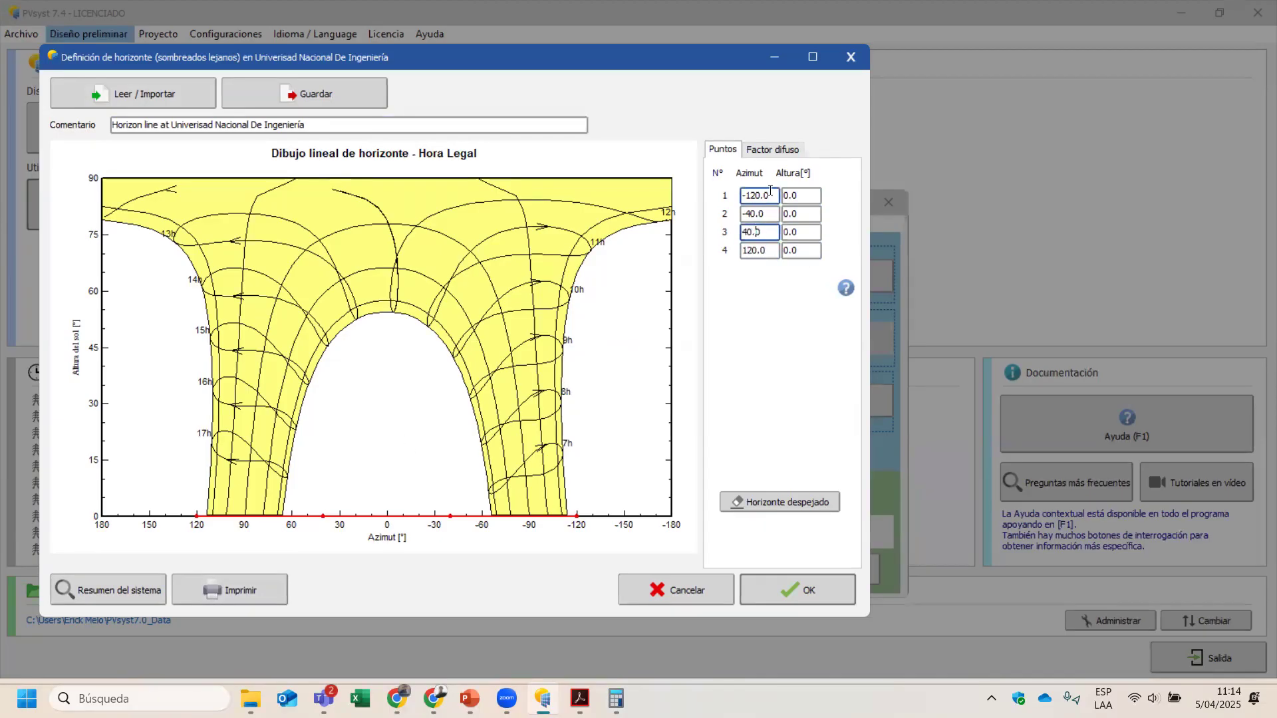
Step: Go through the horizon point fields to the fourth height, view the diffuse factor settings, and return to the points
{"action": "key", "text": "Tab"}
{"action": "key", "text": "Tab"}
{"action": "key", "text": "Tab"}
{"action": "key", "text": "Tab"}
{"action": "key", "text": "Tab"}
{"action": "key", "text": "Tab"}
{"action": "key", "text": "Tab"}
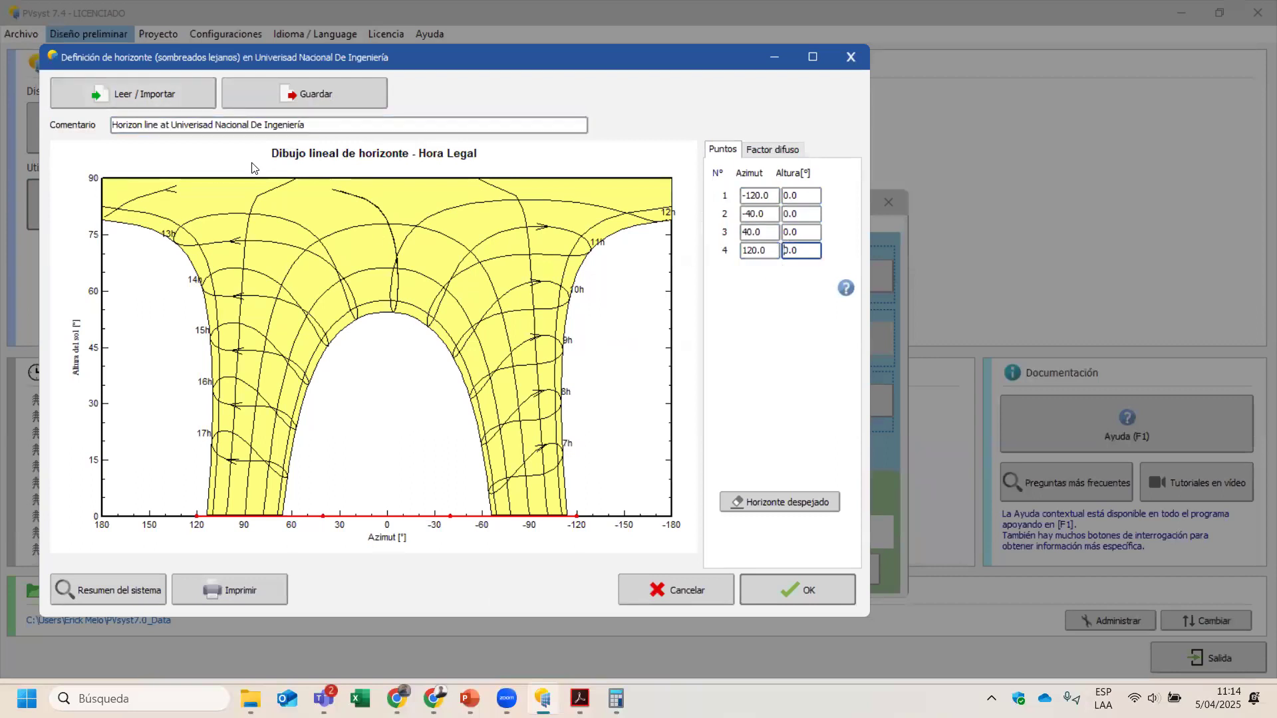
{"action": "left_click", "coordinate": [772, 149]}
{"action": "left_click", "coordinate": [734, 151]}
Step: Start a horizon profile import and choose the PVGIS web source, version 5.2, after comparing it with Meteonorm
{"action": "left_click", "coordinate": [131, 100]}
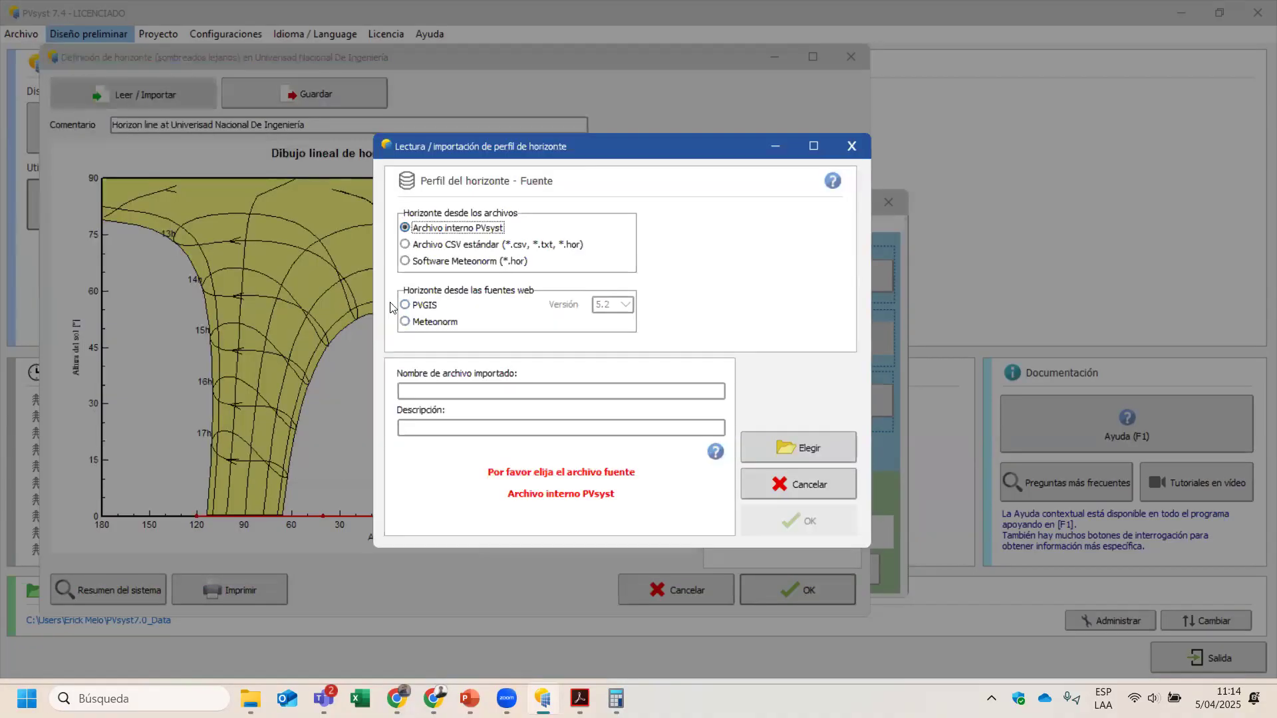
{"action": "left_click", "coordinate": [423, 314]}
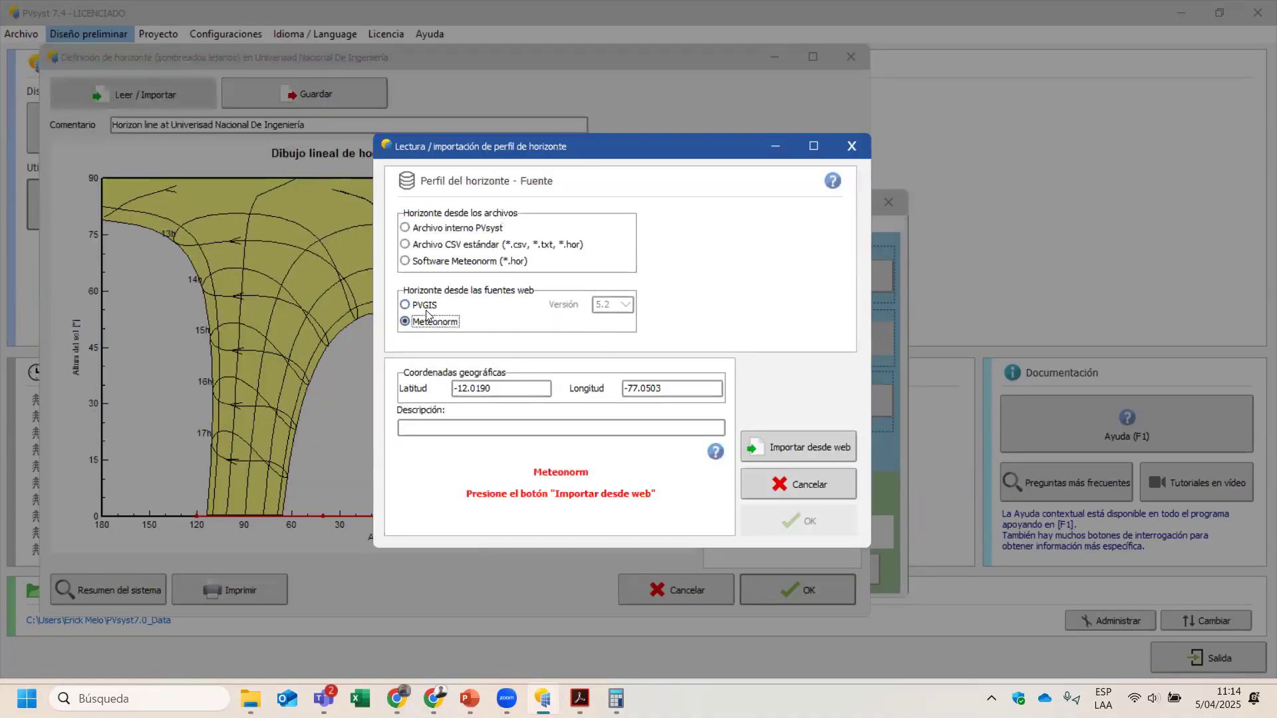
{"action": "left_click", "coordinate": [422, 310]}
{"action": "left_click", "coordinate": [429, 327]}
{"action": "key", "text": "Up"}
Step: Check the site's coordinates, import the horizon profile from PVGIS, and accept it as the sizing's horizon
{"action": "left_click", "coordinate": [472, 388]}
{"action": "double_click", "coordinate": [473, 388]}
{"action": "key", "text": "Tab"}
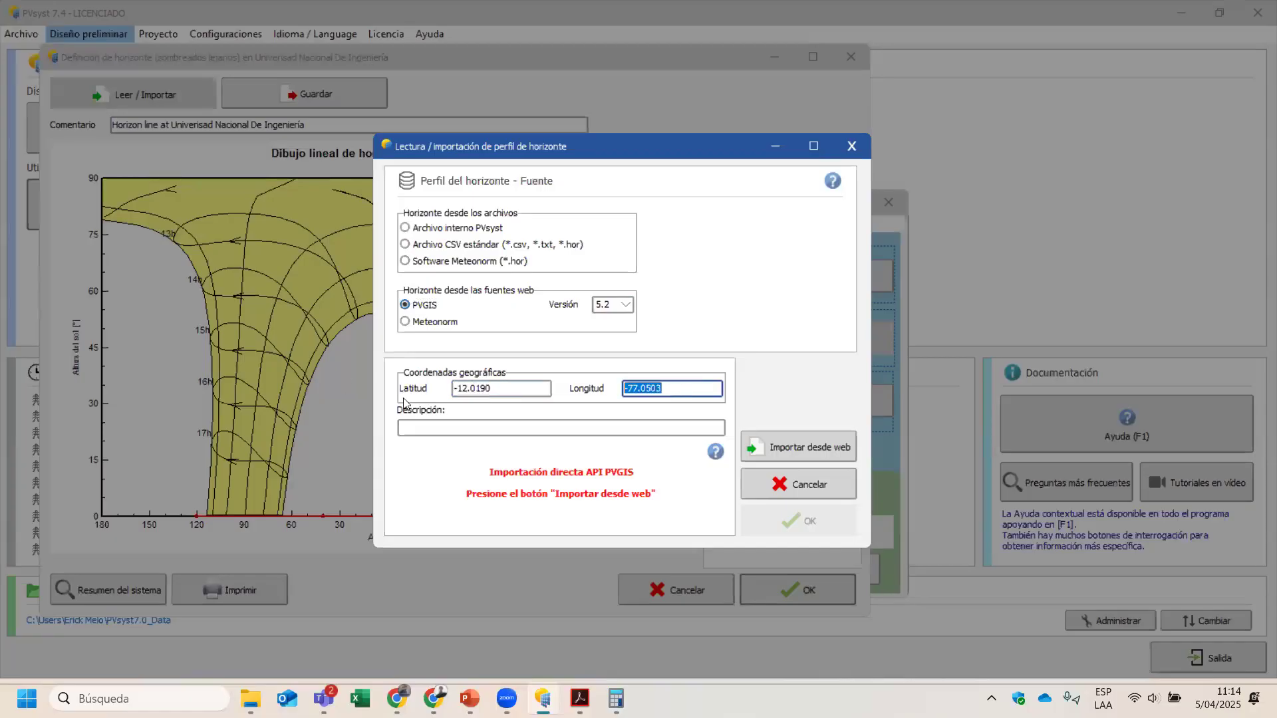
{"action": "left_click", "coordinate": [794, 437]}
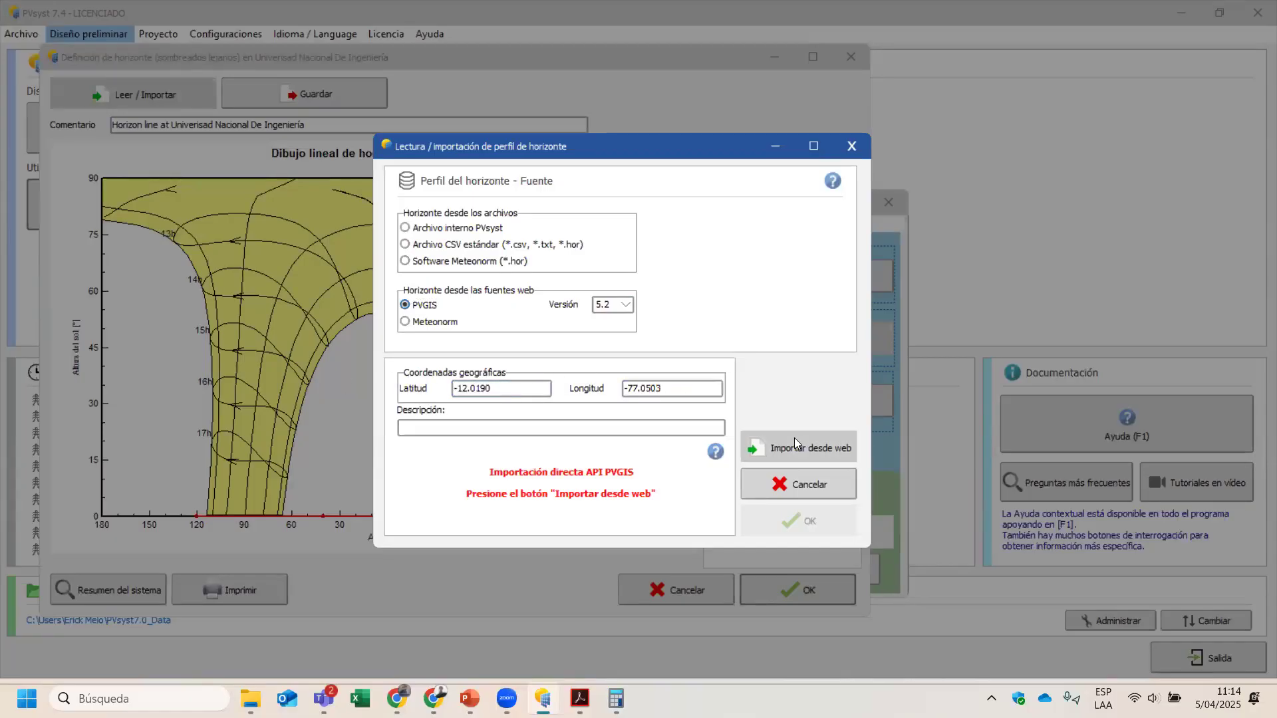
{"action": "left_click", "coordinate": [801, 521]}
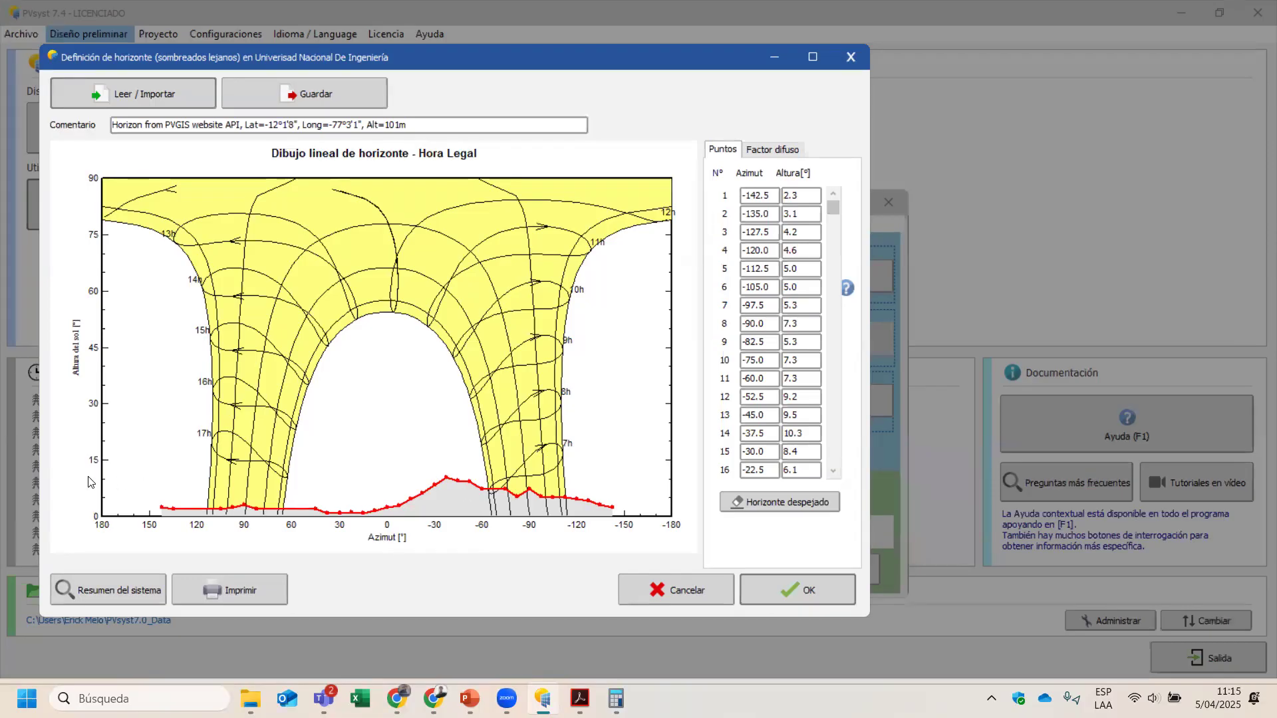
{"action": "left_click", "coordinate": [773, 586]}
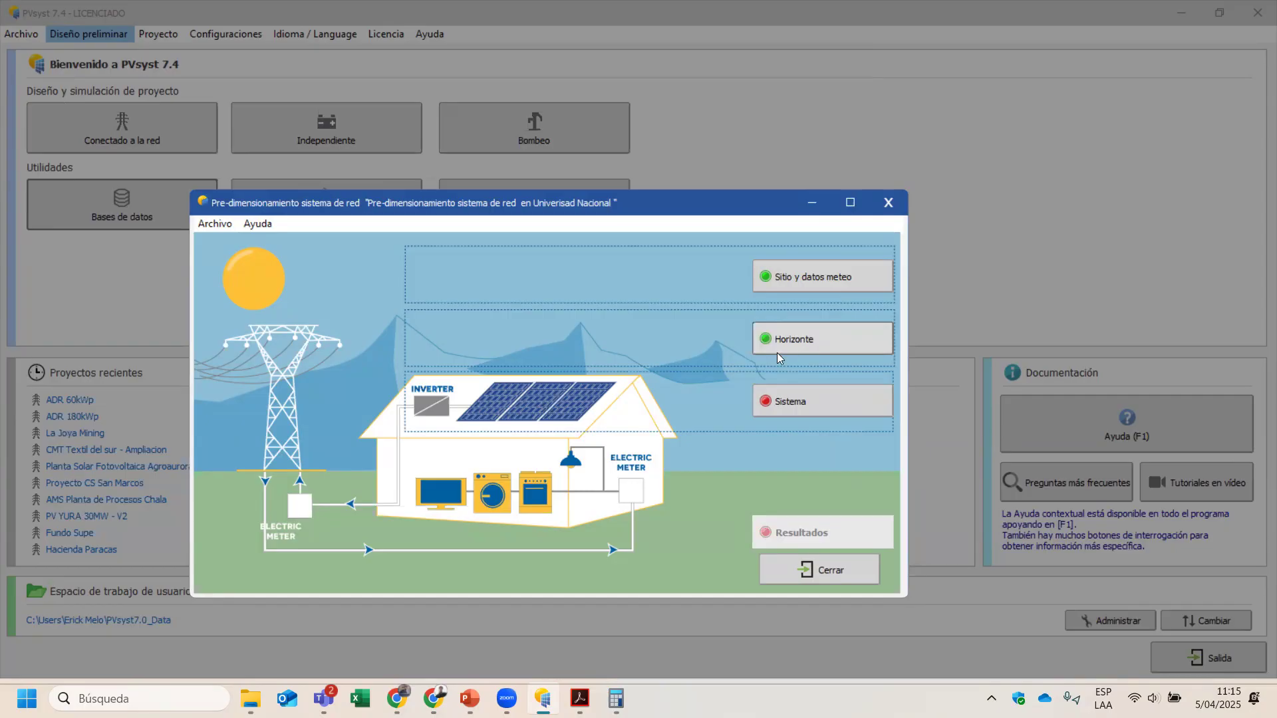
Step: Open the sizing's system specification and bring up the Zoom meeting to annotate the screen
{"action": "left_click", "coordinate": [767, 351]}
{"action": "left_click", "coordinate": [777, 390]}
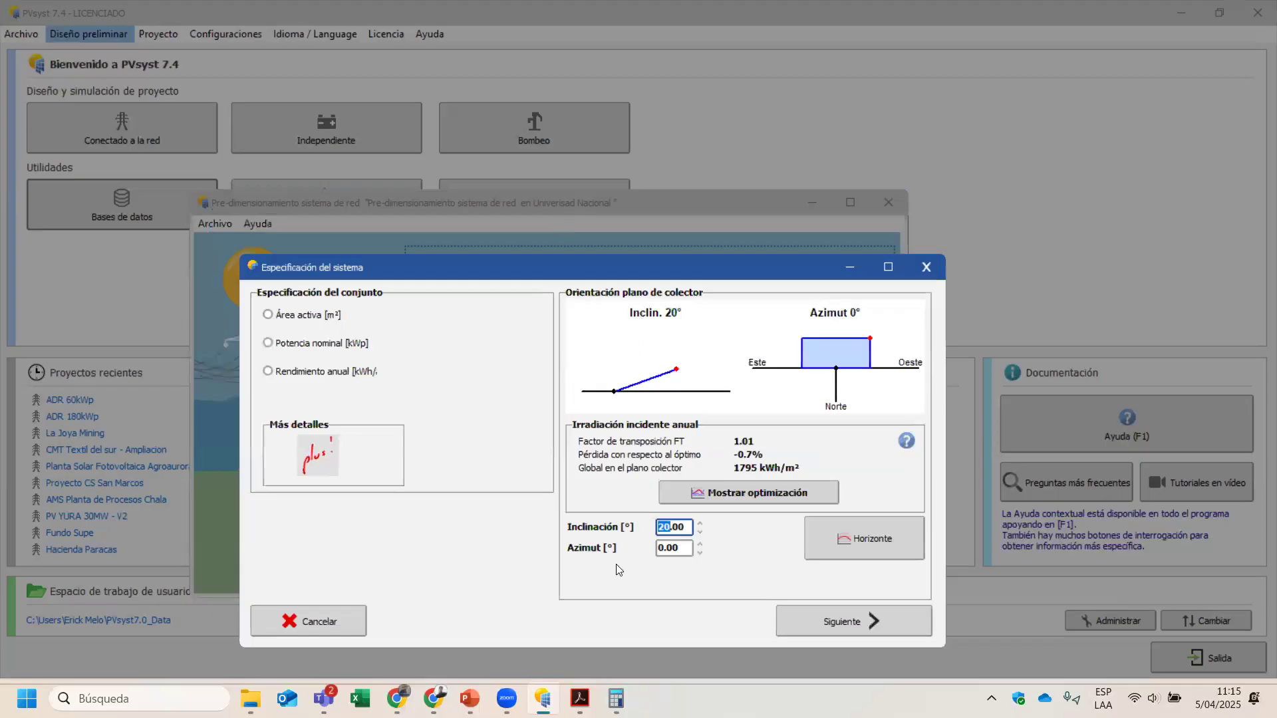
{"action": "mouse_move", "coordinate": [507, 699]}
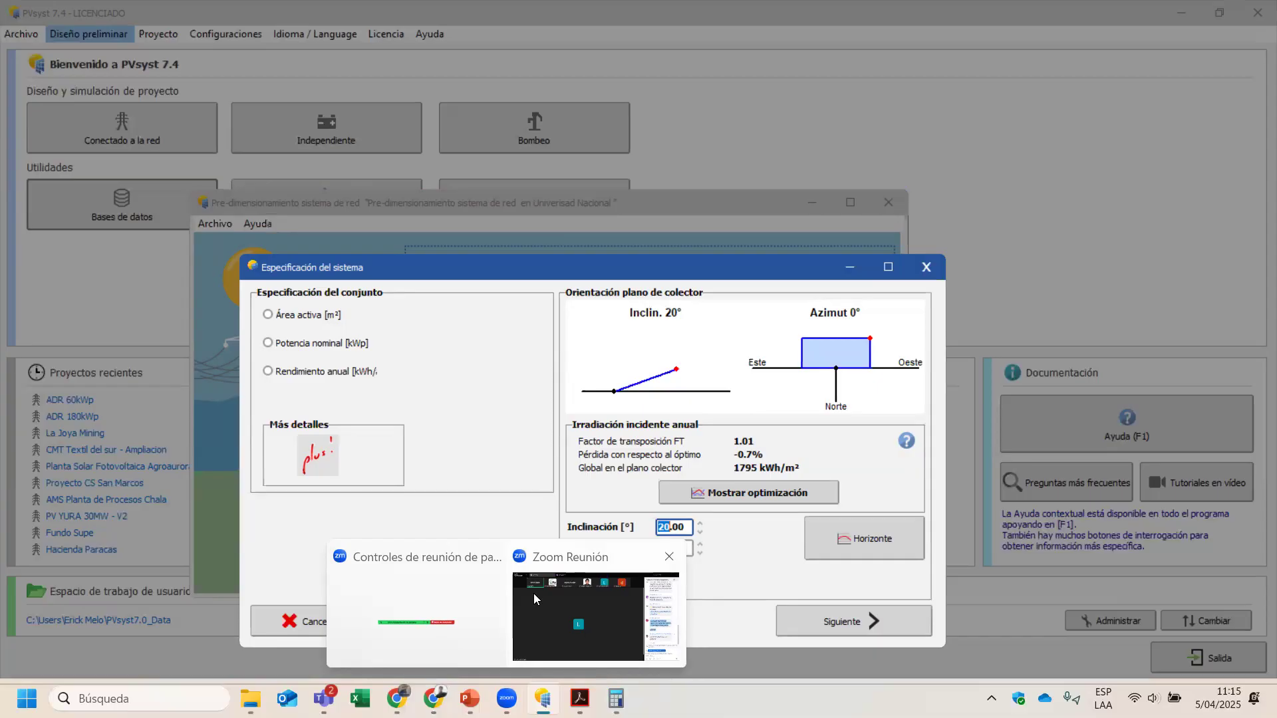
{"action": "left_click", "coordinate": [555, 593]}
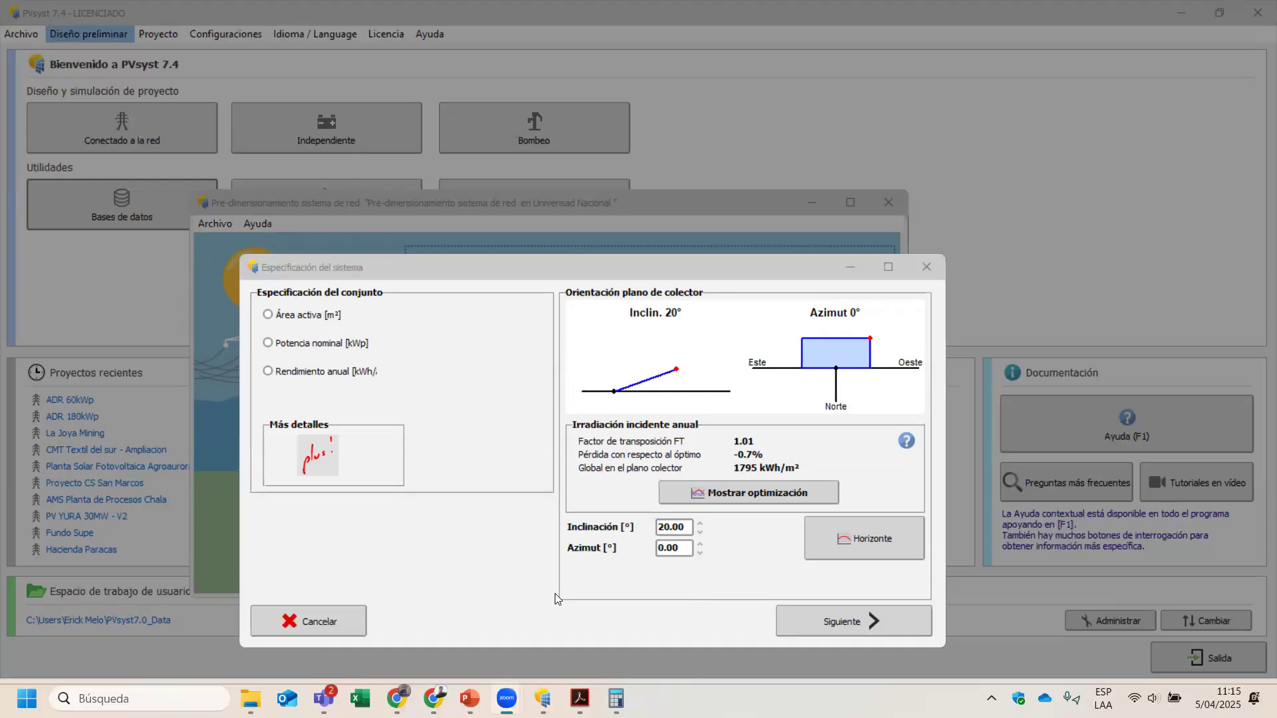
Step: Handwrite a numbered blue list beside the array specification: technology, inclination and orientation
{"action": "mouse_move", "coordinate": [410, 323]}
{"action": "left_mouse_down"}
{"action": "mouse_move", "coordinate": [484, 327]}
{"action": "mouse_move", "coordinate": [499, 314]}
{"action": "mouse_move", "coordinate": [508, 328]}
{"action": "left_mouse_up"}
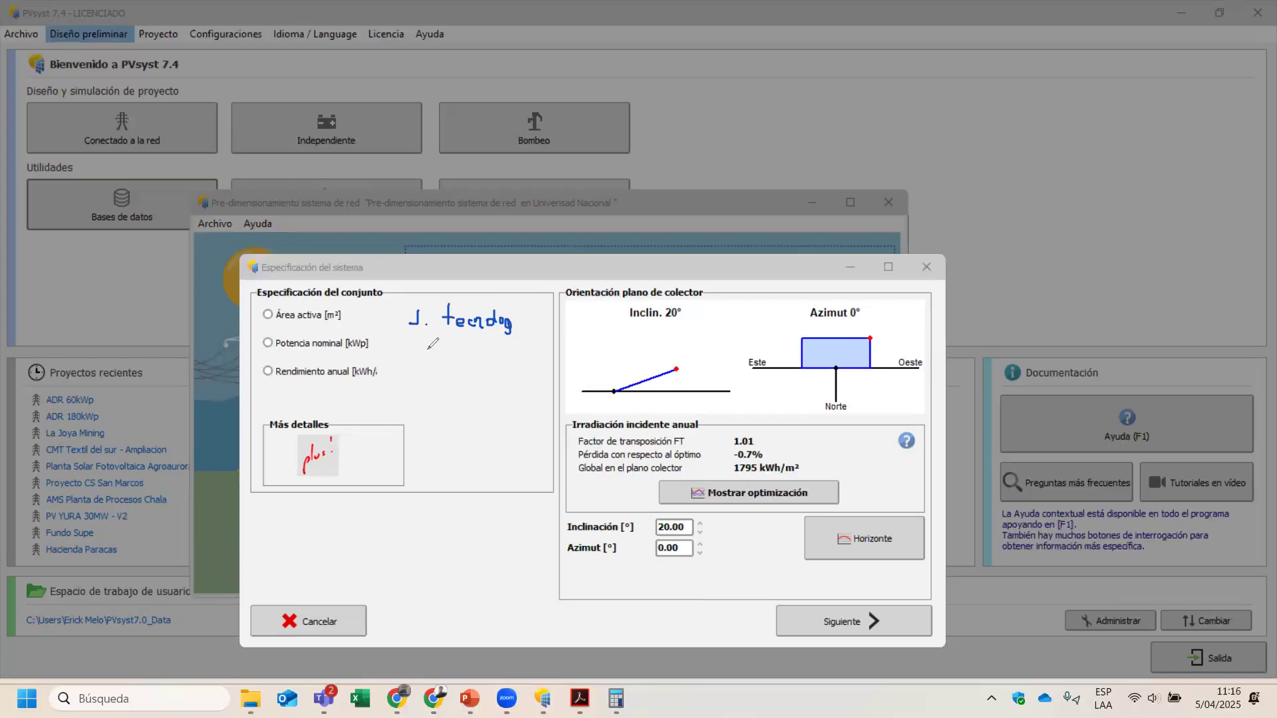
{"action": "mouse_move", "coordinate": [517, 316]}
{"action": "left_mouse_down"}
{"action": "mouse_move", "coordinate": [533, 326]}
{"action": "mouse_move", "coordinate": [528, 304]}
{"action": "left_mouse_up"}
{"action": "mouse_move", "coordinate": [411, 348]}
{"action": "left_mouse_down"}
{"action": "mouse_move", "coordinate": [414, 360]}
{"action": "mouse_move", "coordinate": [452, 361]}
{"action": "mouse_move", "coordinate": [463, 344]}
{"action": "mouse_move", "coordinate": [461, 362]}
{"action": "mouse_move", "coordinate": [540, 359]}
{"action": "mouse_move", "coordinate": [530, 345]}
{"action": "left_mouse_up"}
{"action": "left_click", "coordinate": [427, 361]}
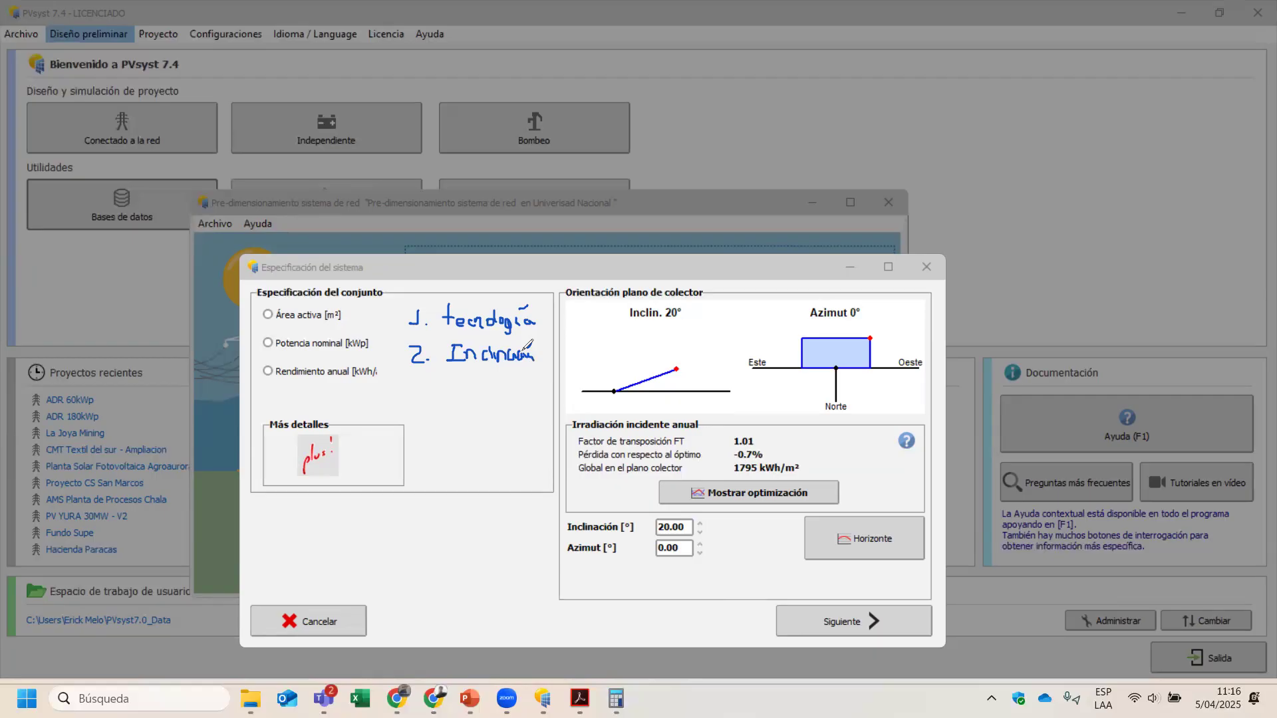
{"action": "mouse_move", "coordinate": [412, 382]}
{"action": "left_mouse_down"}
{"action": "mouse_move", "coordinate": [434, 404]}
{"action": "mouse_move", "coordinate": [474, 394]}
{"action": "mouse_move", "coordinate": [467, 378]}
{"action": "mouse_move", "coordinate": [491, 396]}
{"action": "mouse_move", "coordinate": [504, 382]}
{"action": "mouse_move", "coordinate": [516, 390]}
{"action": "mouse_move", "coordinate": [523, 369]}
{"action": "mouse_move", "coordinate": [532, 382]}
{"action": "left_mouse_up"}
{"action": "left_click", "coordinate": [447, 402]}
{"action": "left_click", "coordinate": [528, 394]}
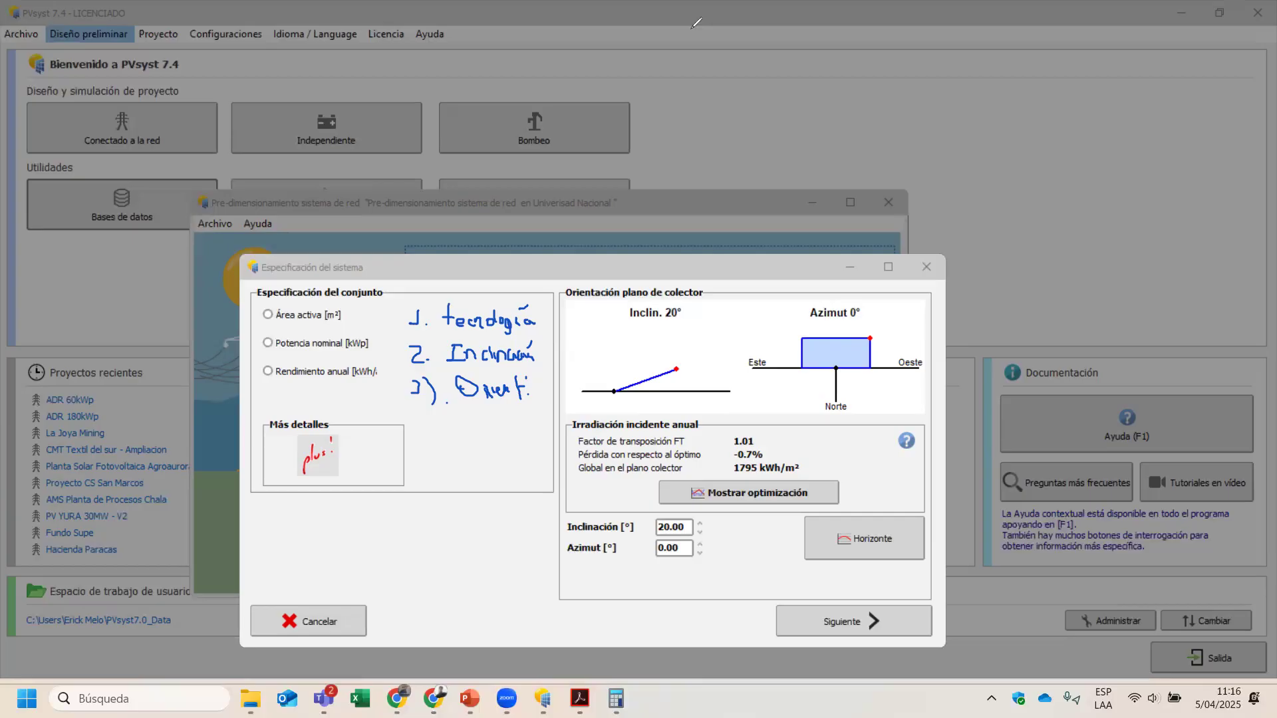
Step: Tick the three handwritten items in red, frame the list and write DC beneath it
{"action": "left_click_drag", "start_coordinate": [549, 314], "coordinate": [589, 297]}
{"action": "left_click_drag", "start_coordinate": [551, 343], "coordinate": [603, 324]}
{"action": "left_click_drag", "start_coordinate": [549, 381], "coordinate": [590, 355]}
{"action": "mouse_move", "coordinate": [402, 296]}
{"action": "left_mouse_down"}
{"action": "mouse_move", "coordinate": [396, 393]}
{"action": "mouse_move", "coordinate": [516, 410]}
{"action": "mouse_move", "coordinate": [605, 329]}
{"action": "mouse_move", "coordinate": [562, 281]}
{"action": "mouse_move", "coordinate": [407, 281]}
{"action": "left_mouse_up"}
{"action": "mouse_move", "coordinate": [467, 419]}
{"action": "left_mouse_down"}
{"action": "mouse_move", "coordinate": [483, 427]}
{"action": "mouse_move", "coordinate": [467, 436]}
{"action": "mouse_move", "coordinate": [496, 434]}
{"action": "left_mouse_up"}
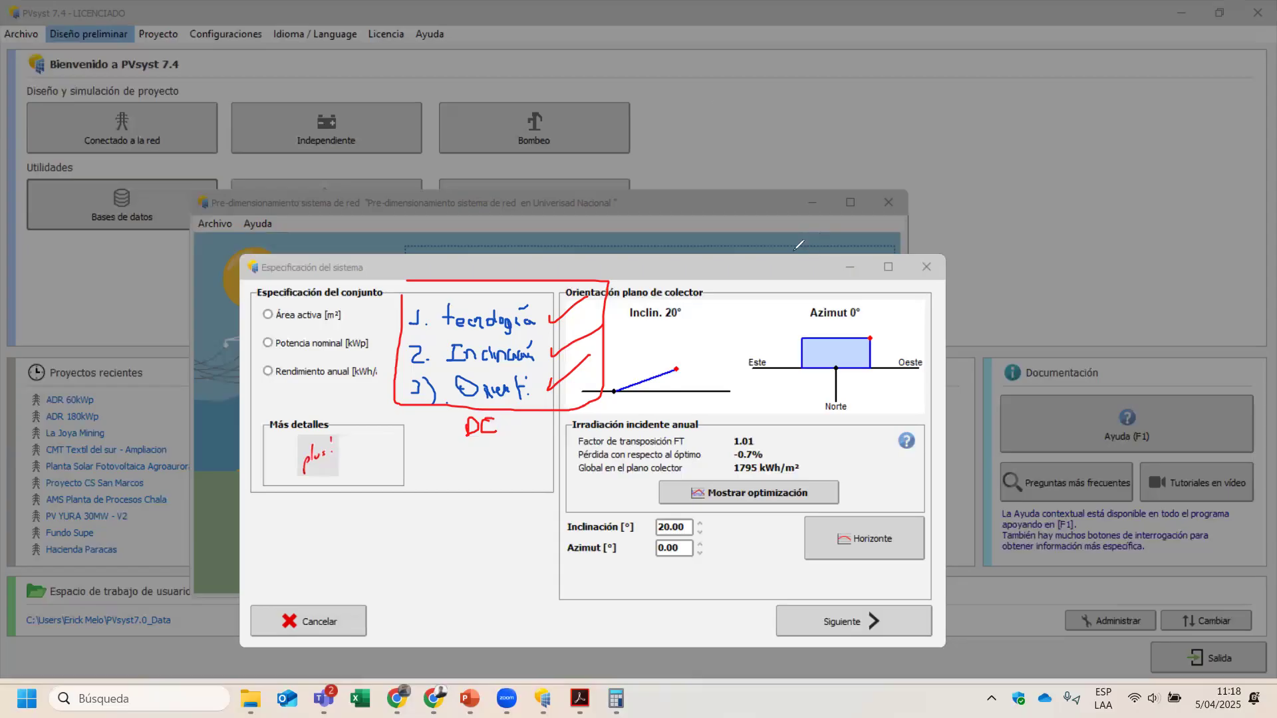
Step: Clear the handwritten annotations, close the system specification without accepting it, and reposition the grid sizing window
{"action": "key", "text": "e"}
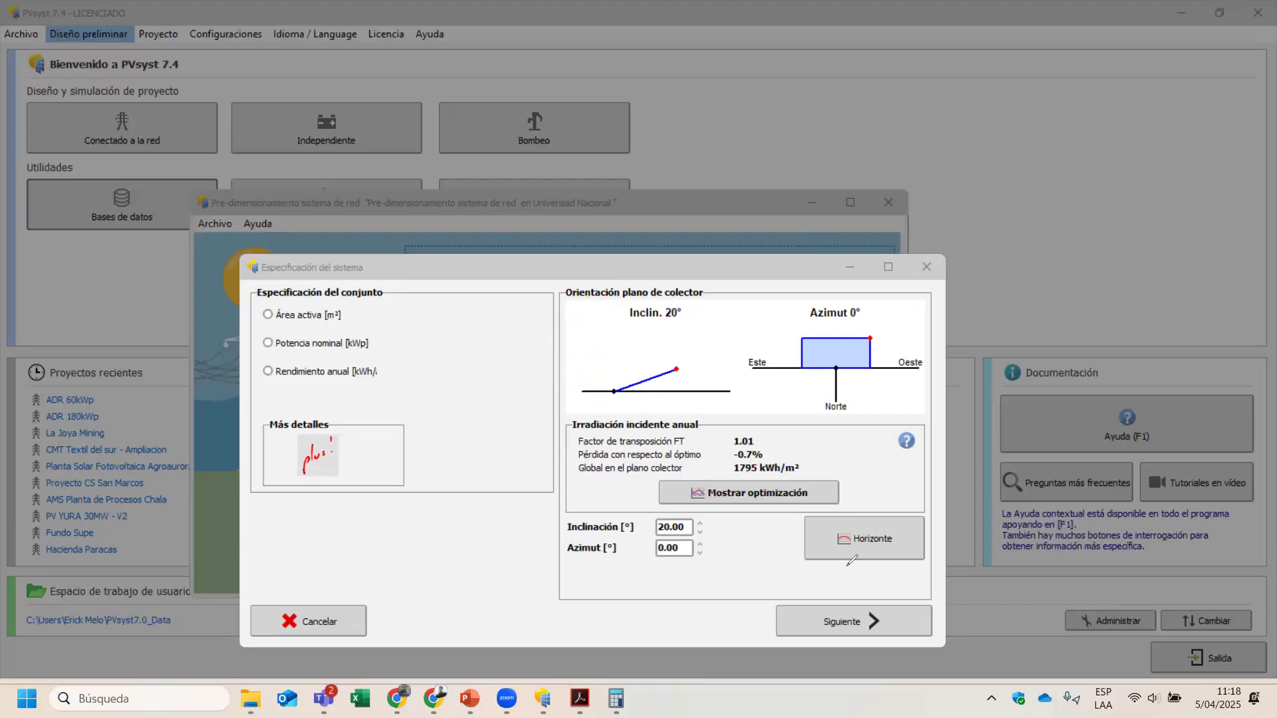
{"action": "key", "text": "Escape"}
{"action": "key", "text": "Escape"}
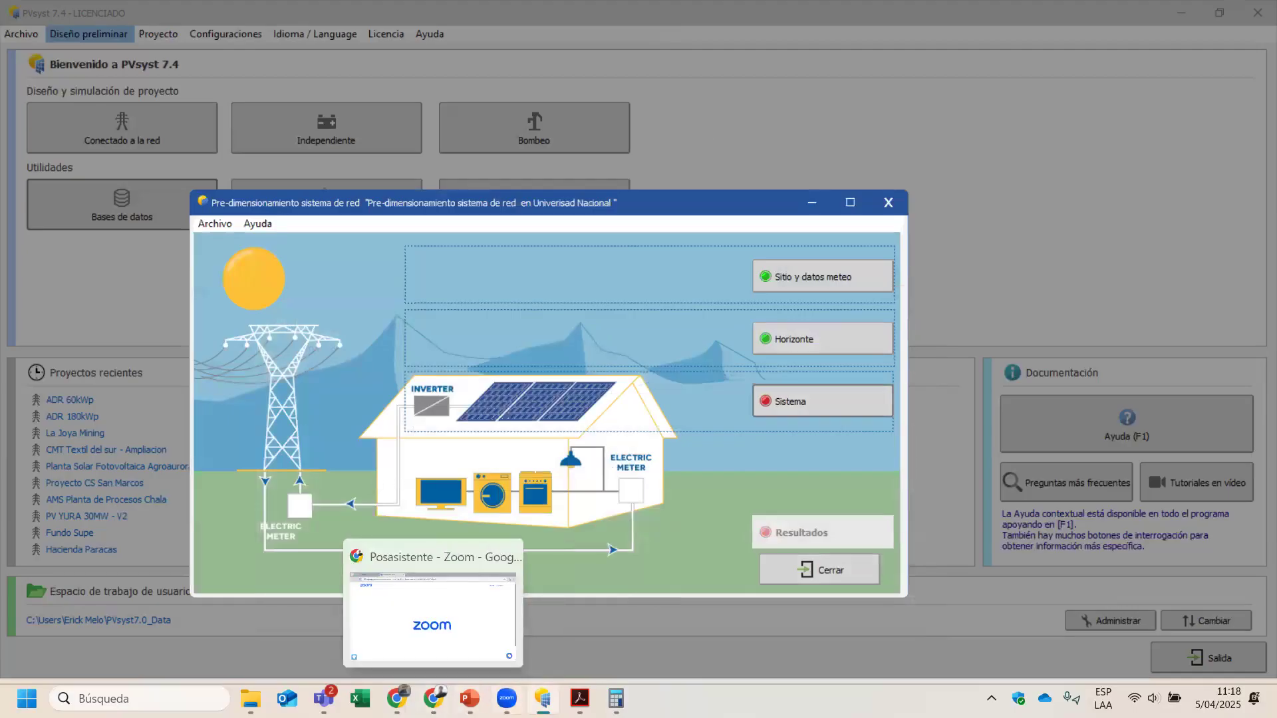
{"action": "left_click", "coordinate": [509, 697]}
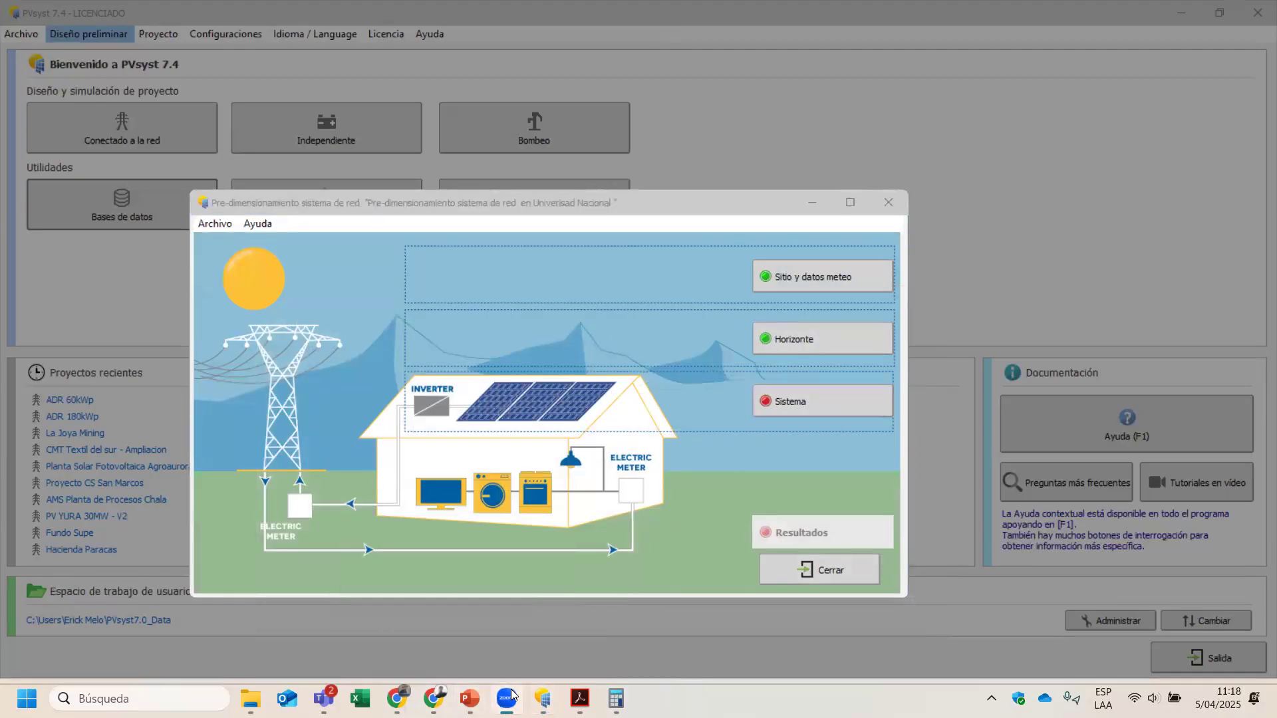
{"action": "left_click_drag", "start_coordinate": [721, 204], "coordinate": [668, 210]}
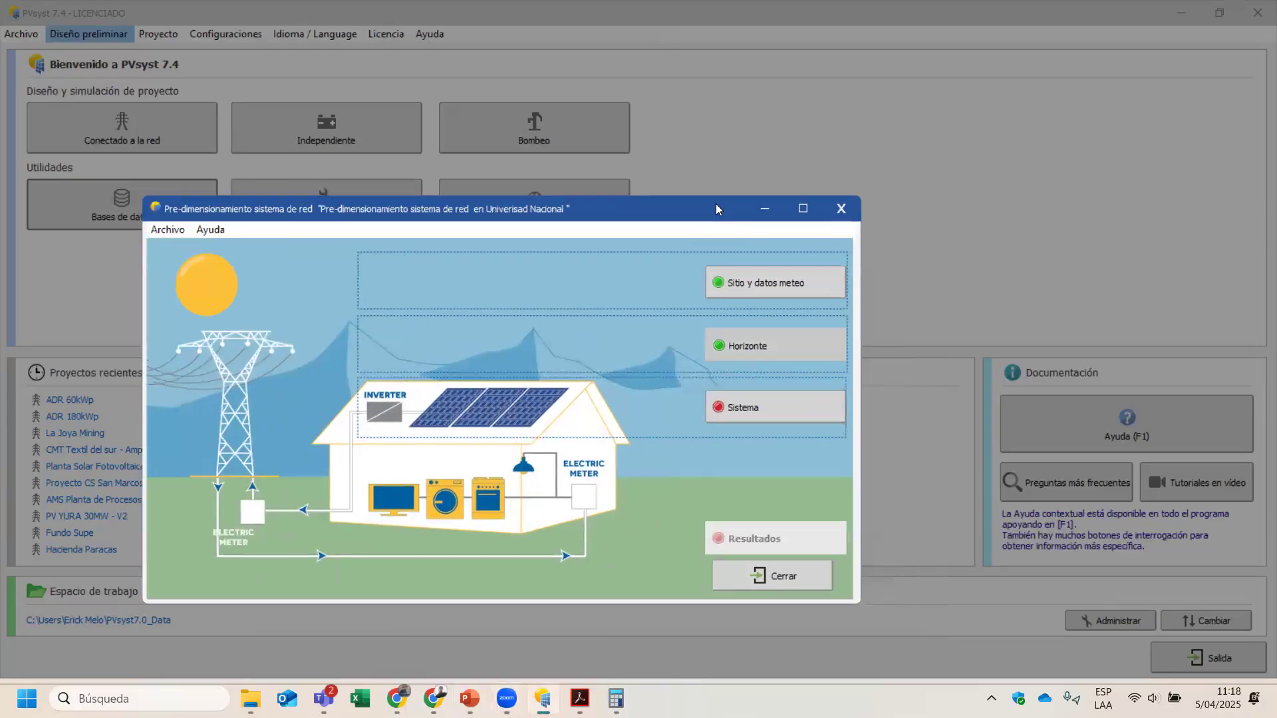
Step: Open the sizing's horizon definition, switch to the Sesión 1 presentation in PowerPoint and show slide 9 on irradiation
{"action": "left_click", "coordinate": [760, 345]}
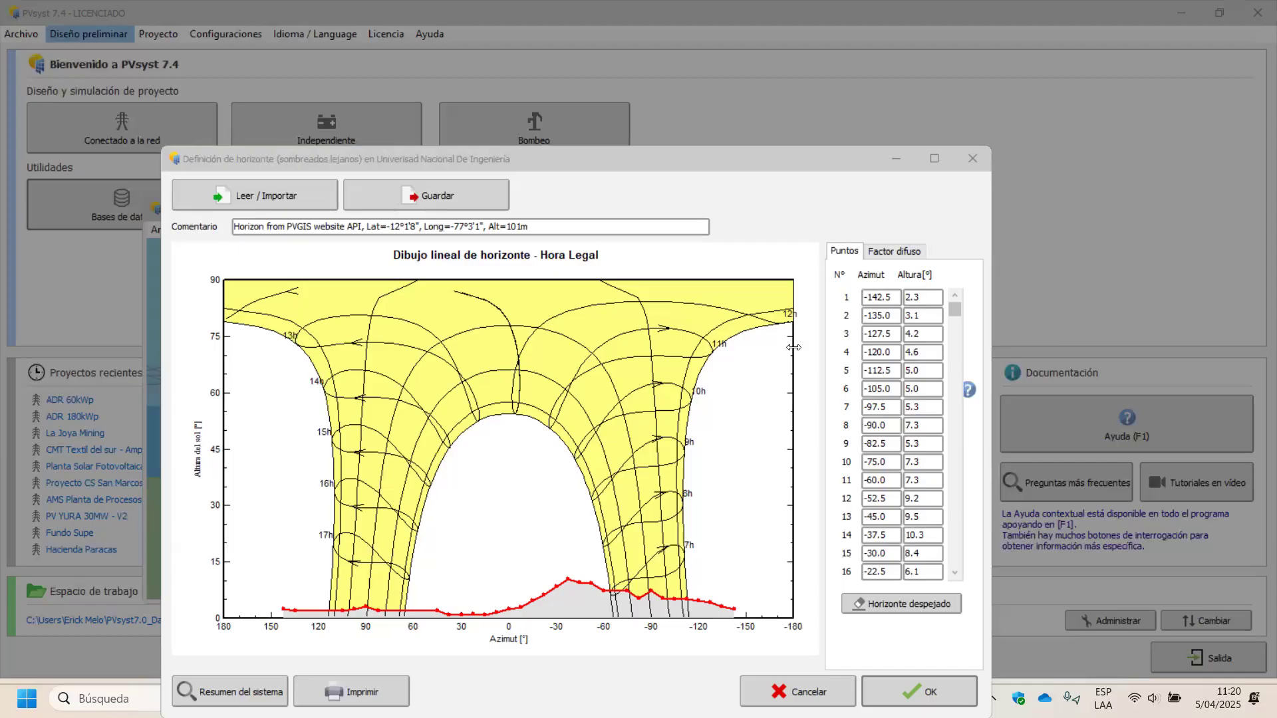
{"action": "key", "text": "alt+Tab"}
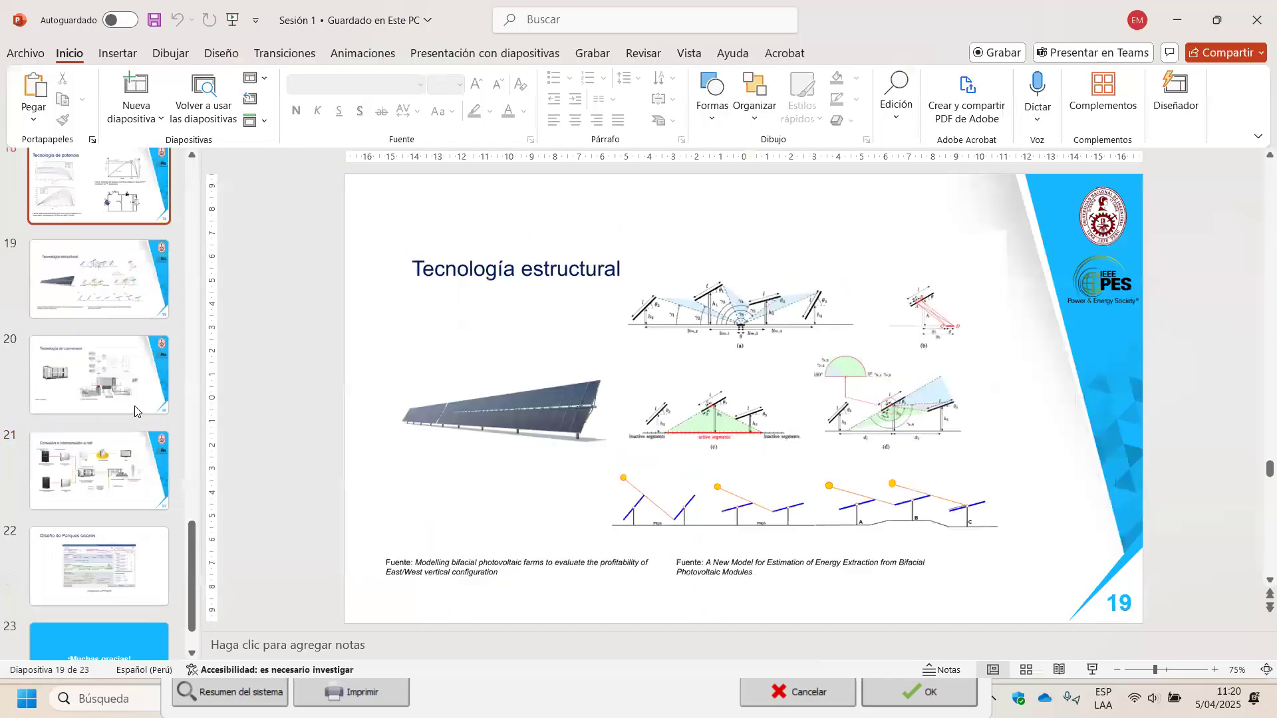
{"action": "scroll", "coordinate": [135, 406], "scroll_direction": "up", "scroll_amount": 16}
{"action": "scroll", "coordinate": [127, 453], "scroll_direction": "down", "scroll_amount": 2}
{"action": "left_click", "coordinate": [144, 587]}
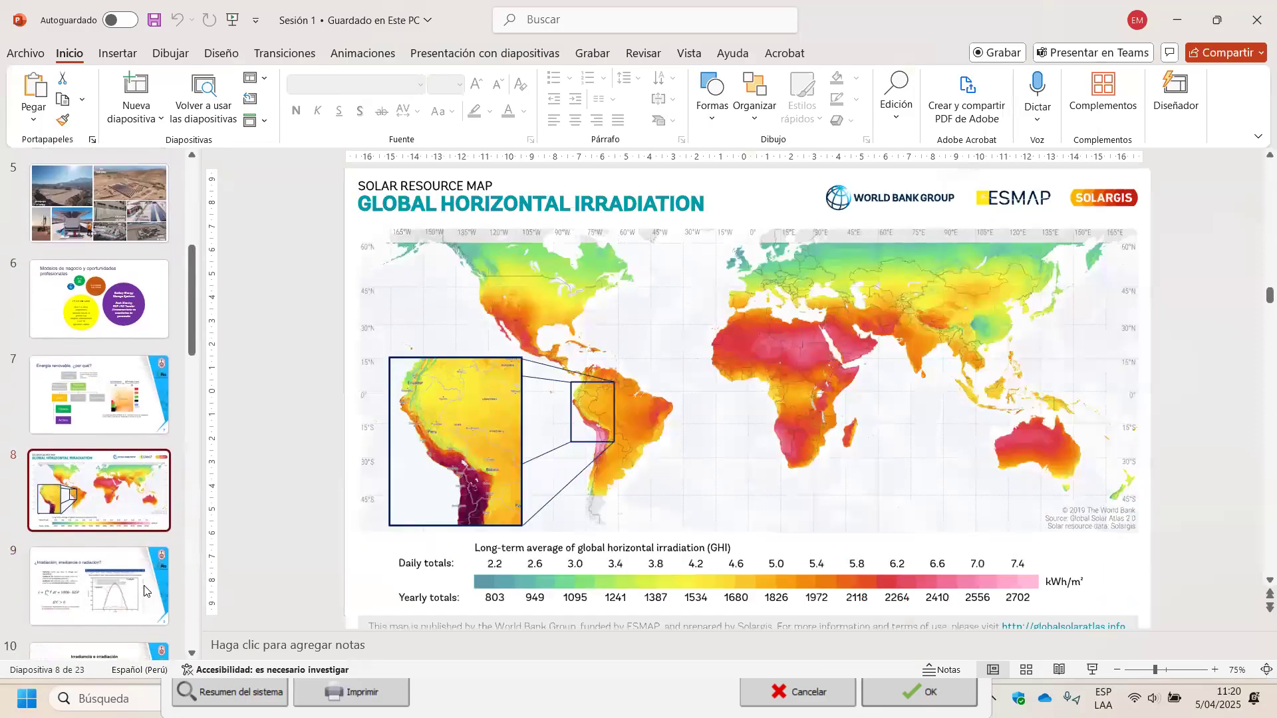
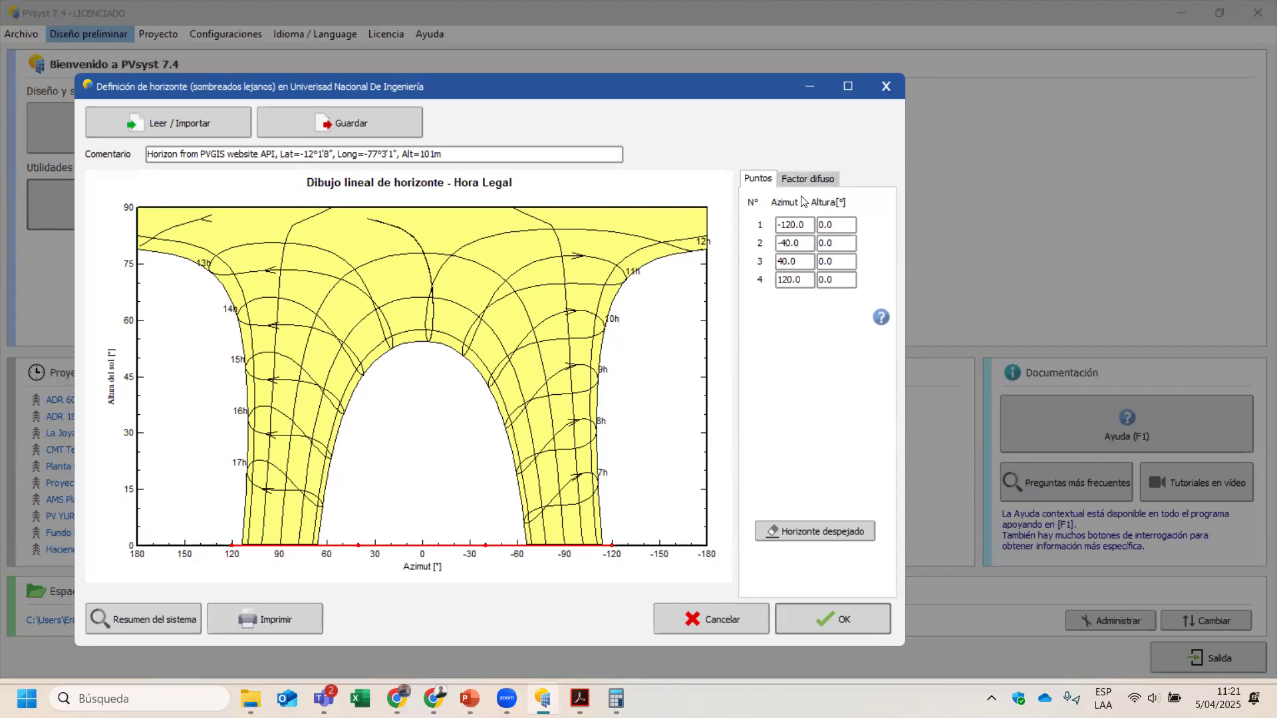
Step: Import the horizon profile for the site's coordinates from the PVGIS web source, version 5.2
{"action": "left_click", "coordinate": [178, 123]}
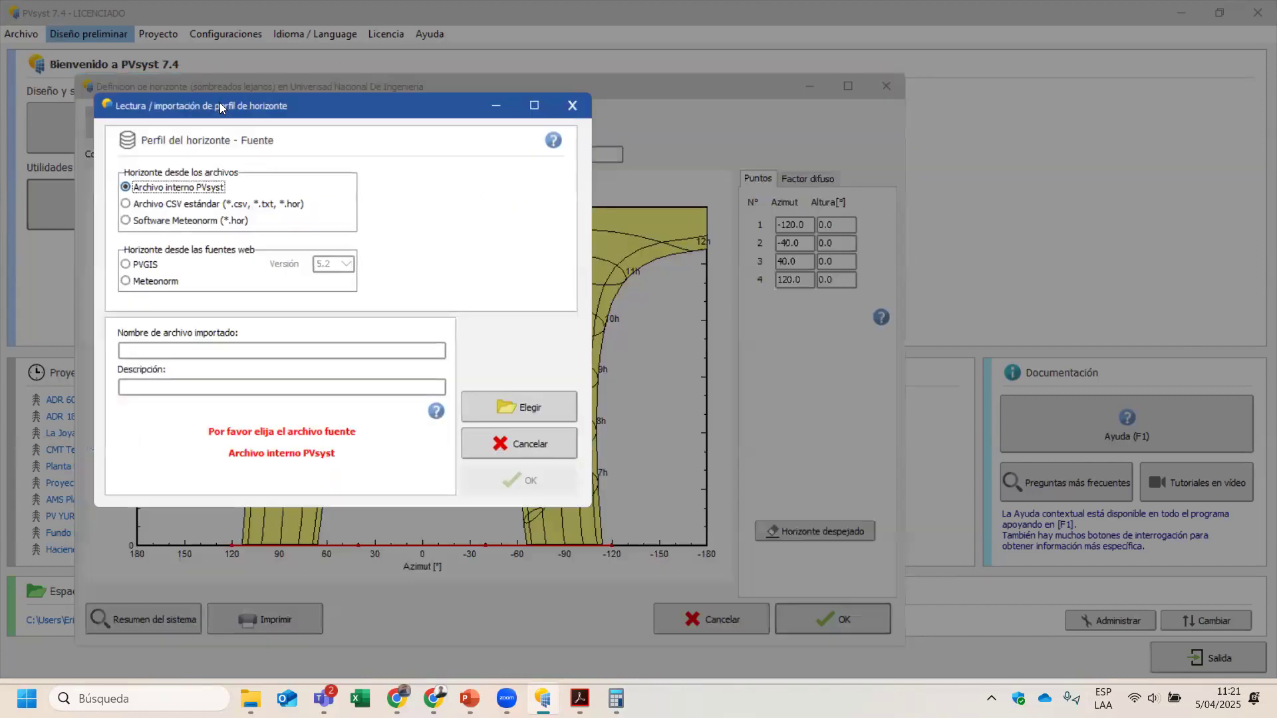
{"action": "left_click_drag", "start_coordinate": [220, 107], "coordinate": [362, 178]}
{"action": "left_click", "coordinate": [268, 336]}
{"action": "left_click", "coordinate": [475, 336]}
{"action": "left_click", "coordinate": [476, 358]}
{"action": "left_click", "coordinate": [475, 336]}
{"action": "left_click", "coordinate": [476, 364]}
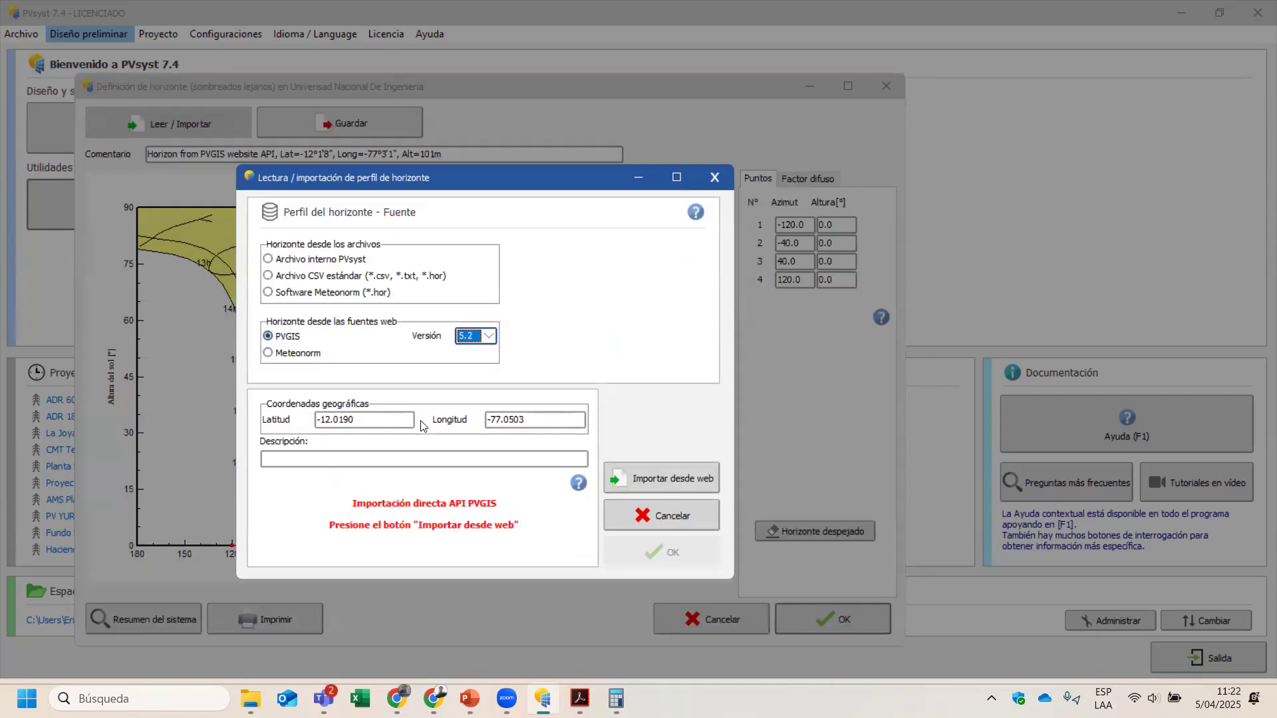
{"action": "left_click", "coordinate": [642, 464]}
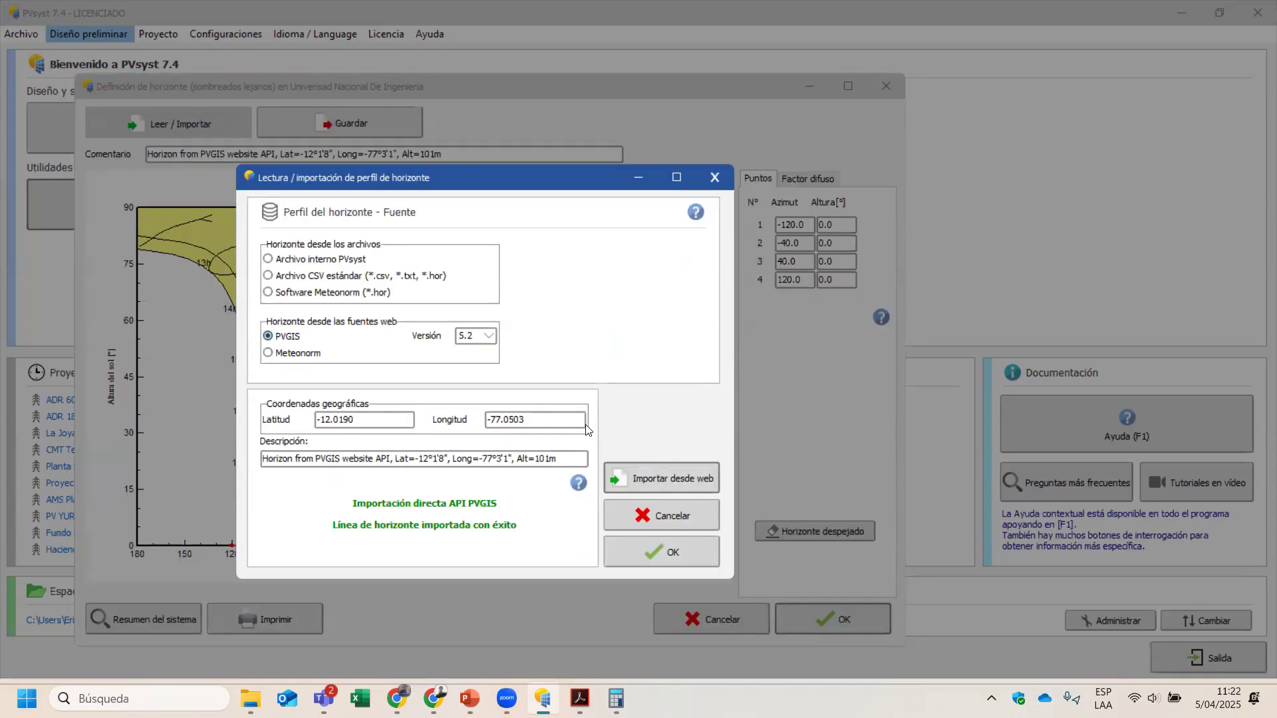
{"action": "left_click", "coordinate": [656, 554]}
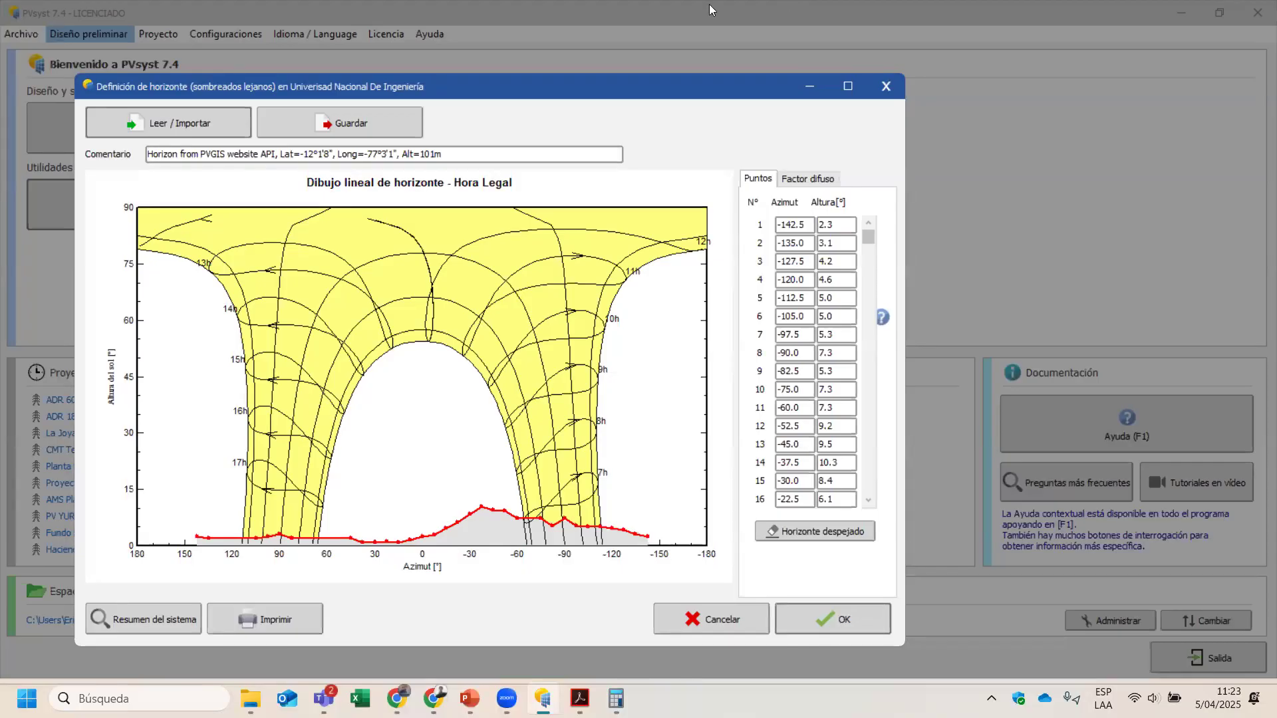
Step: Annotate a red shading sketch beside the horizon chart: small suns, an obstacle and dashed rays forming a triangle
{"action": "left_click_drag", "start_coordinate": [663, 348], "coordinate": [663, 347]}
{"action": "left_click_drag", "start_coordinate": [646, 413], "coordinate": [646, 433]}
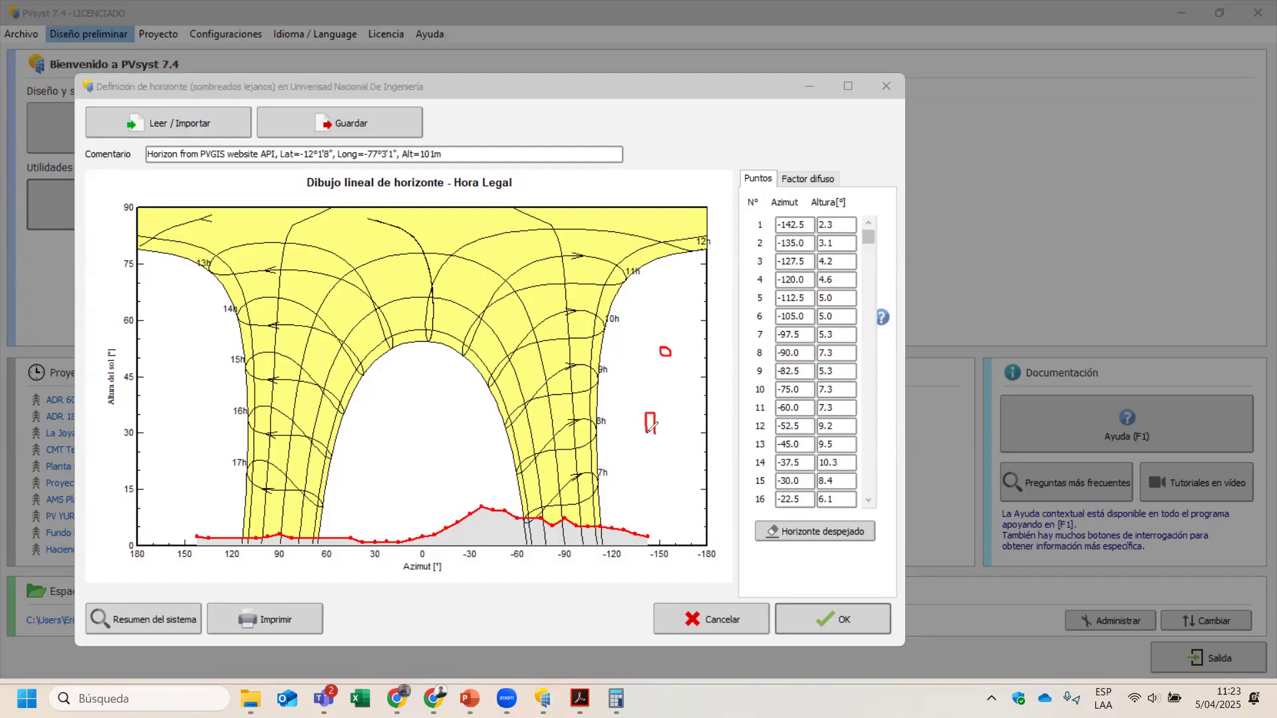
{"action": "left_click", "coordinate": [659, 352]}
{"action": "left_click", "coordinate": [656, 359]}
{"action": "left_click", "coordinate": [648, 377]}
{"action": "left_click", "coordinate": [643, 399]}
{"action": "left_click", "coordinate": [645, 407]}
{"action": "left_click", "coordinate": [643, 416]}
{"action": "left_click", "coordinate": [641, 421]}
{"action": "left_click", "coordinate": [639, 426]}
{"action": "left_click", "coordinate": [636, 435]}
{"action": "mouse_move", "coordinate": [636, 436]}
{"action": "left_mouse_down"}
{"action": "mouse_move", "coordinate": [674, 402]}
{"action": "mouse_move", "coordinate": [599, 435]}
{"action": "mouse_move", "coordinate": [645, 435]}
{"action": "left_mouse_up"}
Step: Hatch the shaded areas under both ends of the horizon line in red and reposition the horizon window
{"action": "mouse_move", "coordinate": [532, 544]}
{"action": "left_mouse_down"}
{"action": "mouse_move", "coordinate": [529, 519]}
{"action": "mouse_move", "coordinate": [532, 536]}
{"action": "mouse_move", "coordinate": [536, 522]}
{"action": "mouse_move", "coordinate": [544, 537]}
{"action": "mouse_move", "coordinate": [576, 527]}
{"action": "mouse_move", "coordinate": [607, 538]}
{"action": "left_mouse_up"}
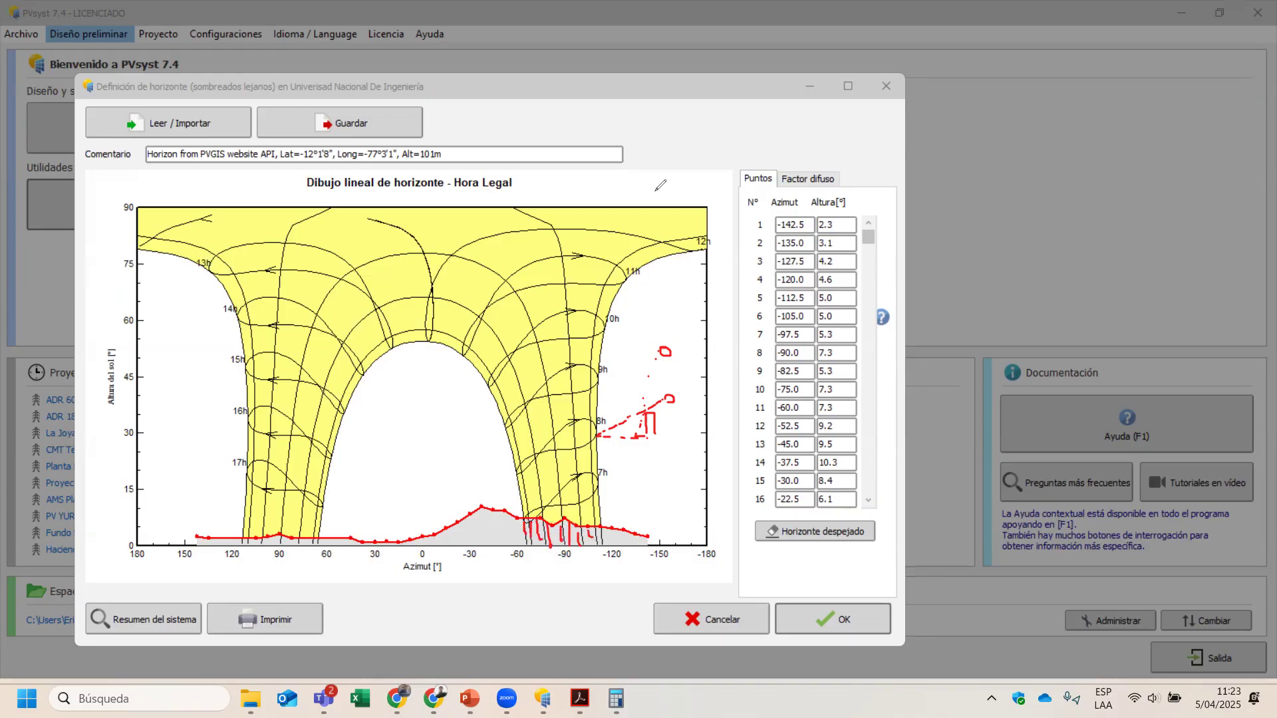
{"action": "left_click_drag", "start_coordinate": [254, 542], "coordinate": [292, 549]}
{"action": "left_click_drag", "start_coordinate": [427, 84], "coordinate": [408, 101]}
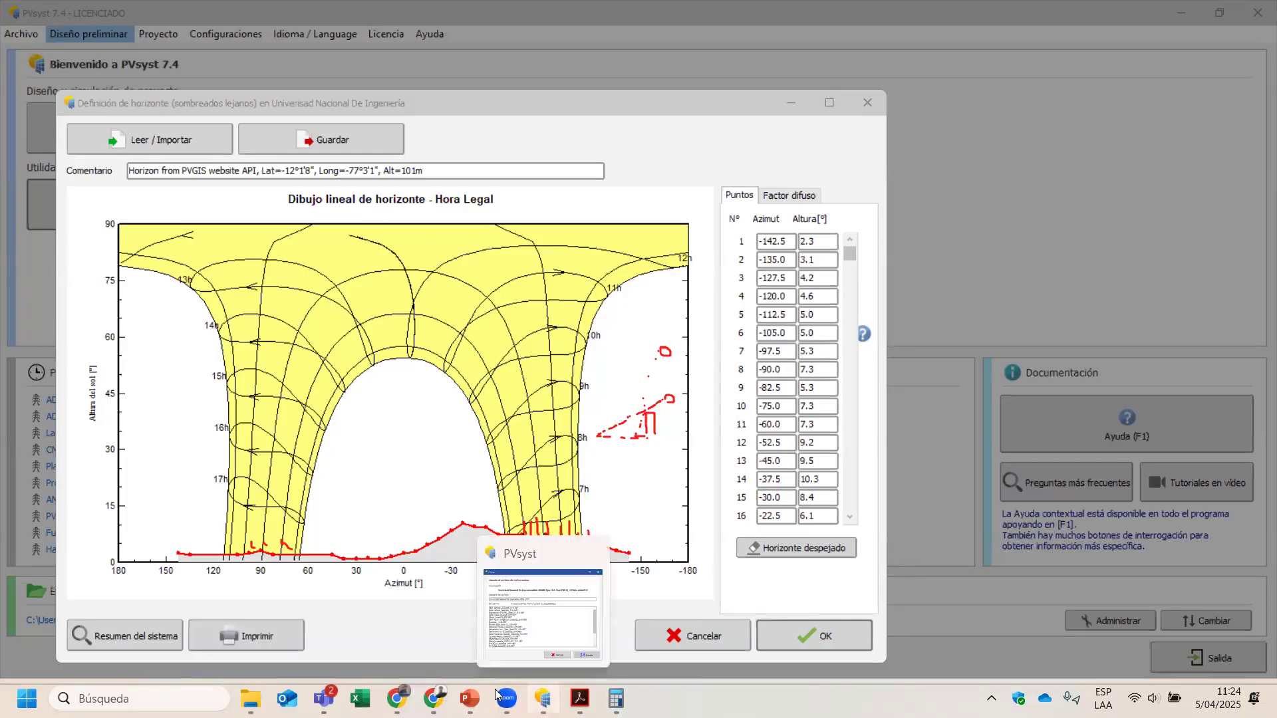
Step: Switch to Google Maps in Chrome, examine the hills around Universidad Nacional de Ingeniería, and return to PVsyst's horizon definition
{"action": "left_click", "coordinate": [398, 698]}
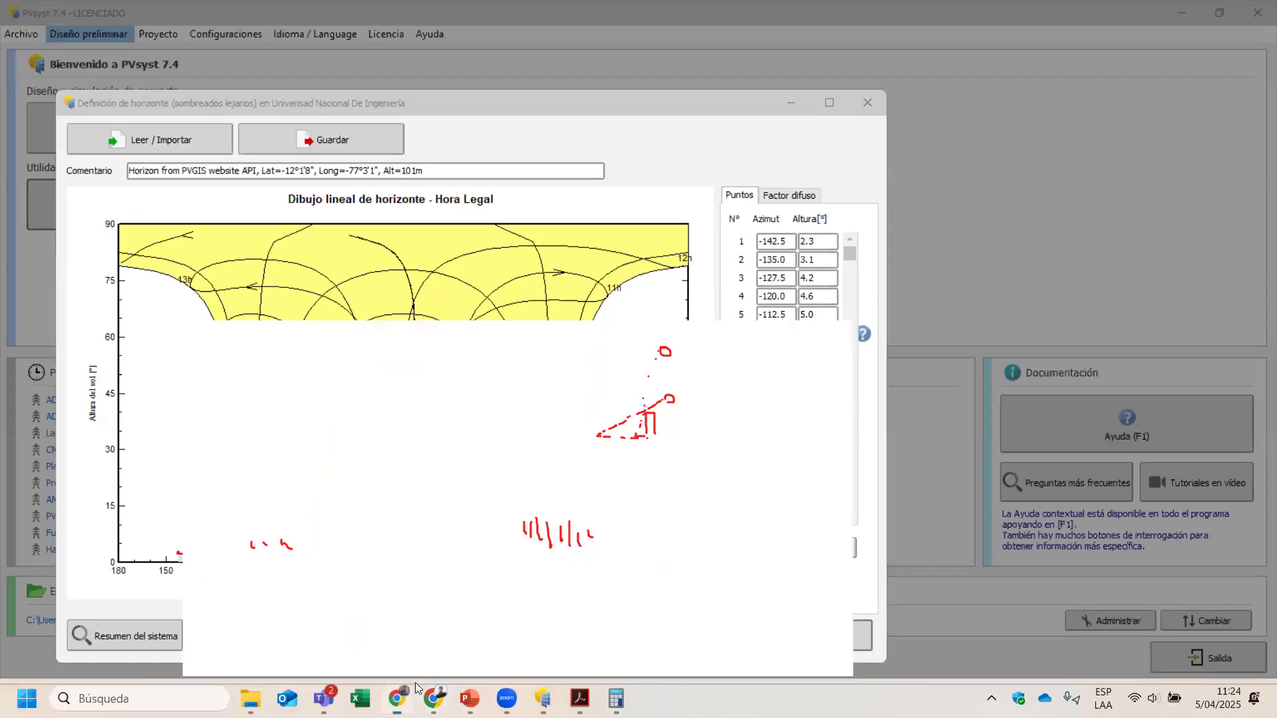
{"action": "scroll", "coordinate": [594, 436], "scroll_direction": "up", "scroll_amount": 3}
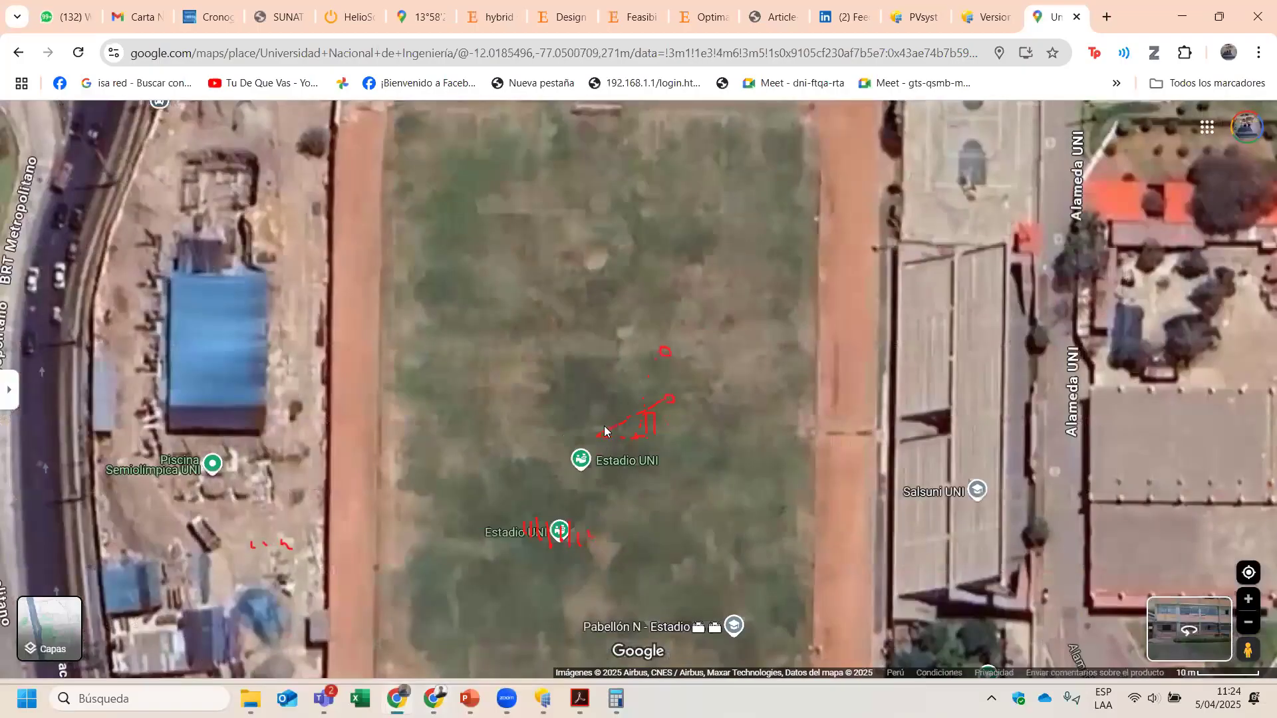
{"action": "scroll", "coordinate": [596, 442], "scroll_direction": "down", "scroll_amount": 10}
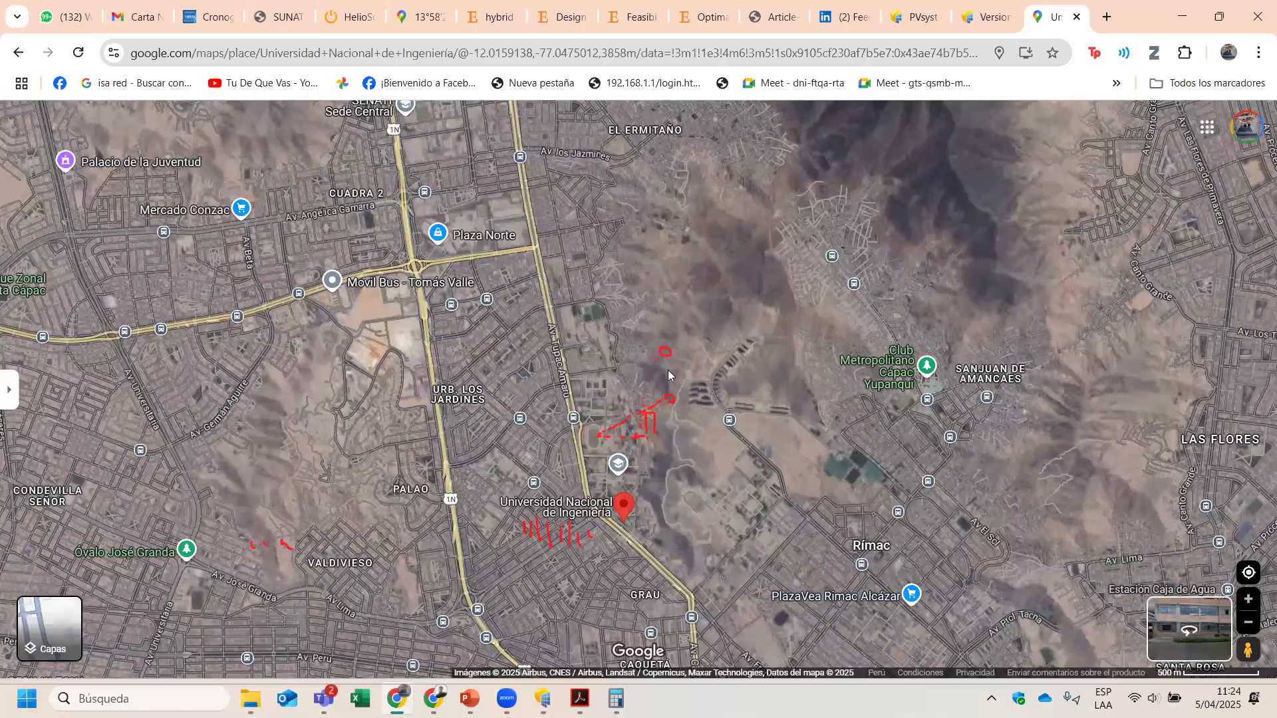
{"action": "scroll", "coordinate": [706, 515], "scroll_direction": "down", "scroll_amount": 2}
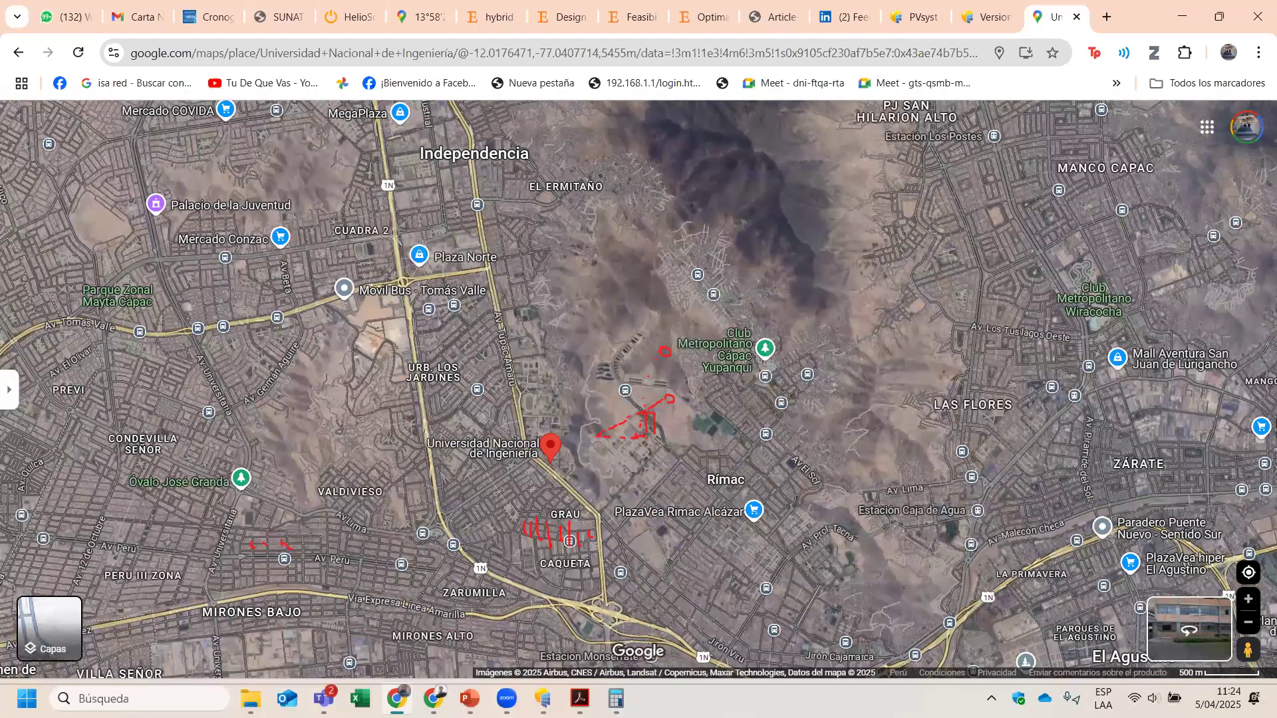
{"action": "key", "text": "alt+Tab"}
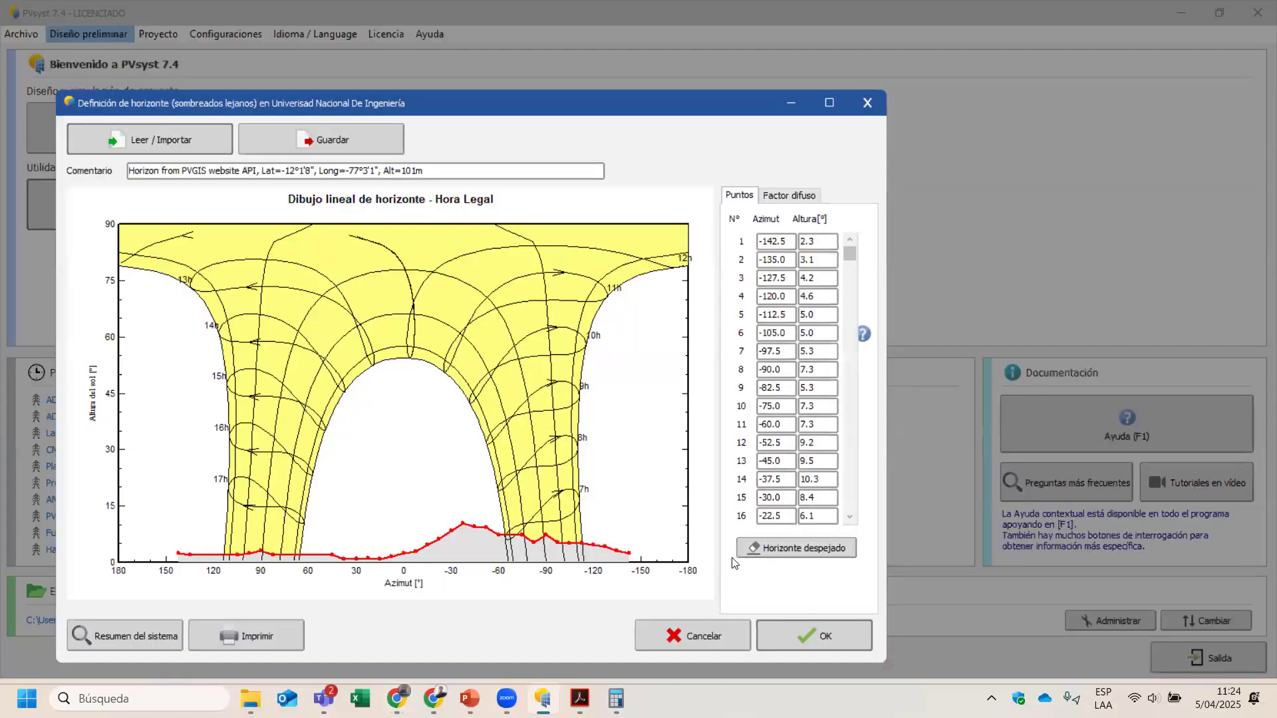
Step: Sketch an observer, a ground line with a distance label, a far hill and a dashed sight line to the sun in red
{"action": "left_click", "coordinate": [887, 165]}
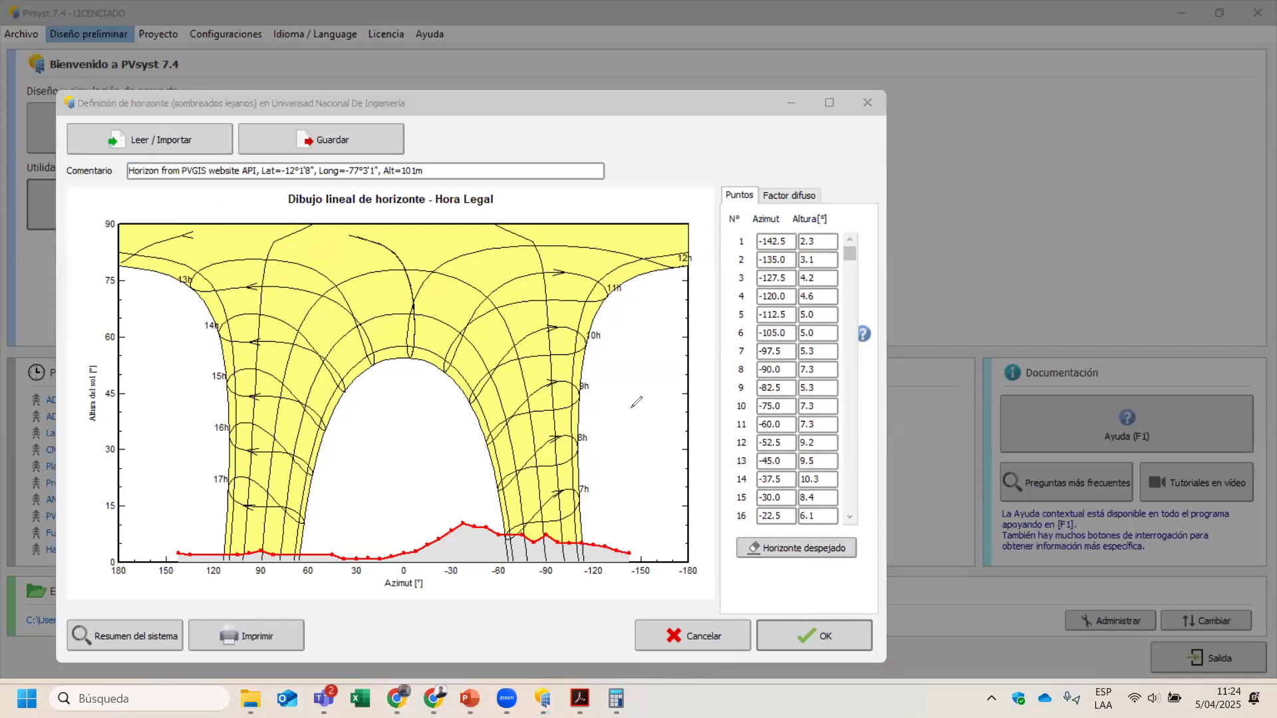
{"action": "mouse_move", "coordinate": [615, 407]}
{"action": "left_mouse_down"}
{"action": "mouse_move", "coordinate": [635, 414]}
{"action": "mouse_move", "coordinate": [625, 424]}
{"action": "mouse_move", "coordinate": [808, 442]}
{"action": "left_mouse_up"}
{"action": "left_click_drag", "start_coordinate": [702, 464], "coordinate": [743, 468]}
{"action": "mouse_move", "coordinate": [818, 432]}
{"action": "left_mouse_down"}
{"action": "mouse_move", "coordinate": [845, 383]}
{"action": "mouse_move", "coordinate": [869, 420]}
{"action": "left_mouse_up"}
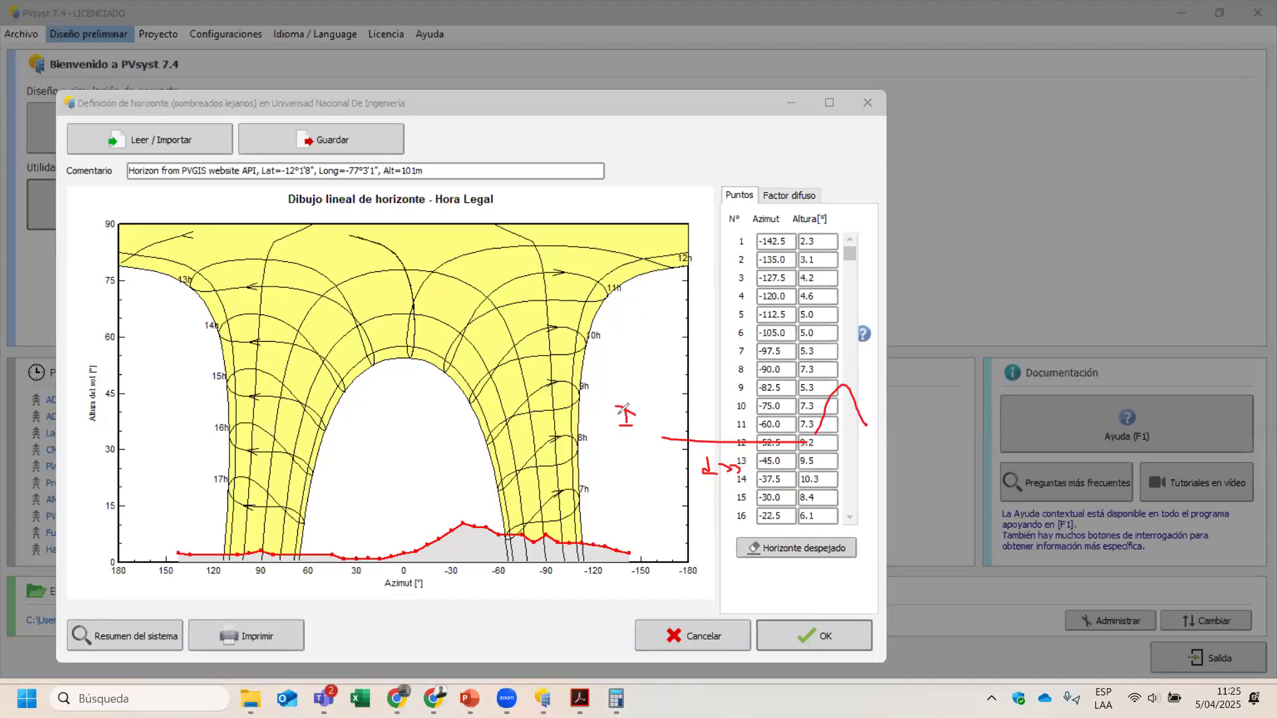
{"action": "left_click_drag", "start_coordinate": [884, 373], "coordinate": [814, 389]}
{"action": "left_click", "coordinate": [789, 395]}
{"action": "left_click_drag", "start_coordinate": [710, 405], "coordinate": [658, 417]}
Step: Draw red vertical and horizontal guide lines across the horizon chart and circle both ends of the horizon profile
{"action": "left_click_drag", "start_coordinate": [579, 213], "coordinate": [566, 493]}
{"action": "left_click_drag", "start_coordinate": [427, 459], "coordinate": [840, 445]}
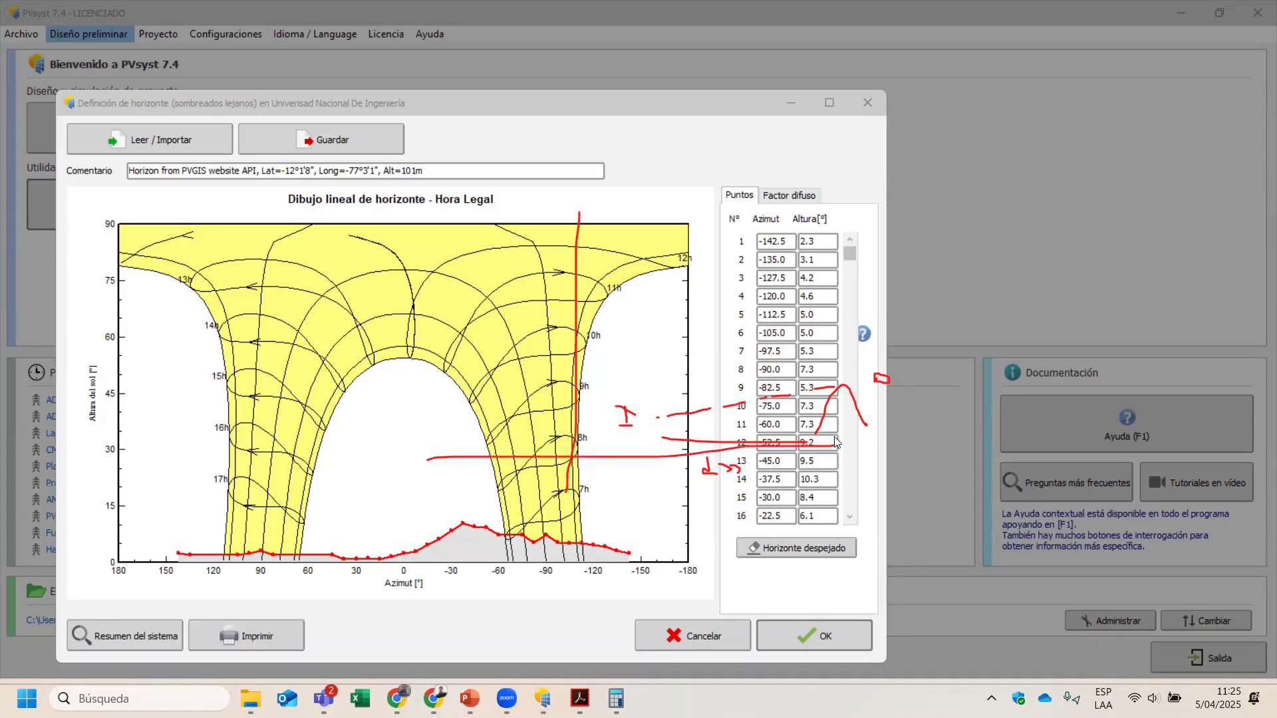
{"action": "mouse_move", "coordinate": [566, 531]}
{"action": "left_mouse_down"}
{"action": "mouse_move", "coordinate": [618, 558]}
{"action": "mouse_move", "coordinate": [540, 533]}
{"action": "mouse_move", "coordinate": [585, 509]}
{"action": "left_mouse_up"}
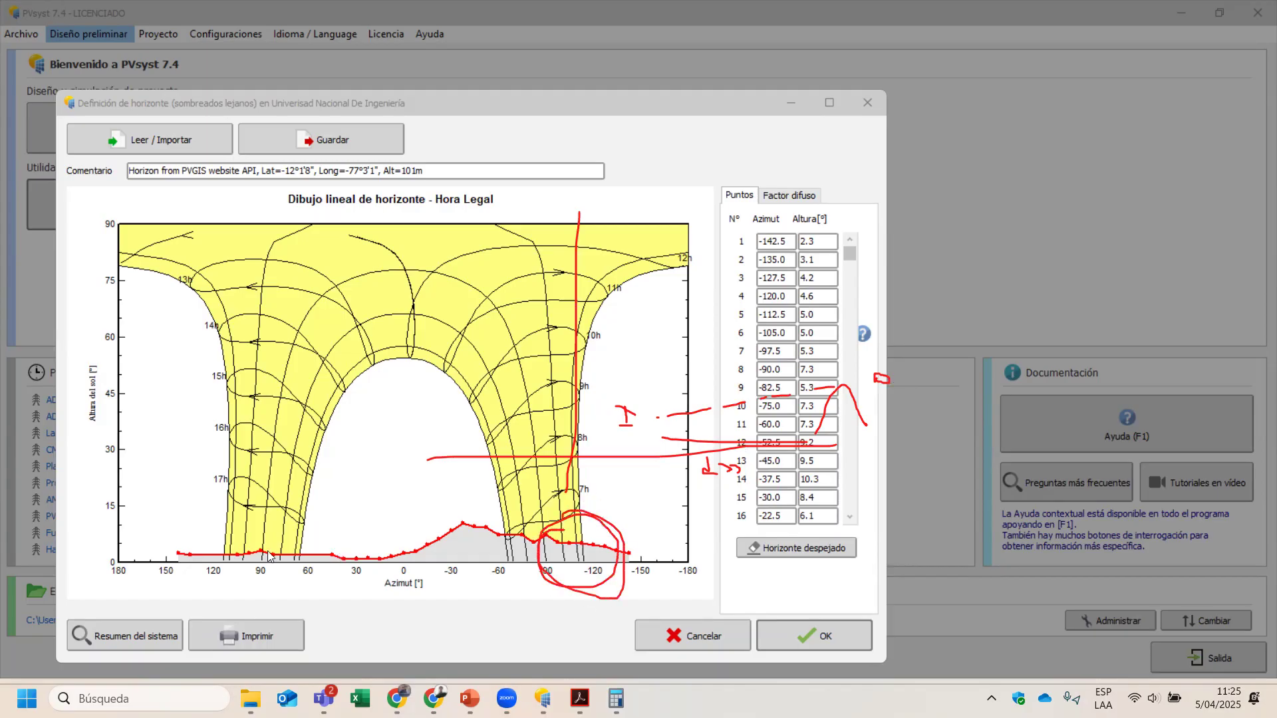
{"action": "mouse_move", "coordinate": [209, 478]}
{"action": "left_mouse_down"}
{"action": "mouse_move", "coordinate": [343, 522]}
{"action": "mouse_move", "coordinate": [207, 525]}
{"action": "left_mouse_up"}
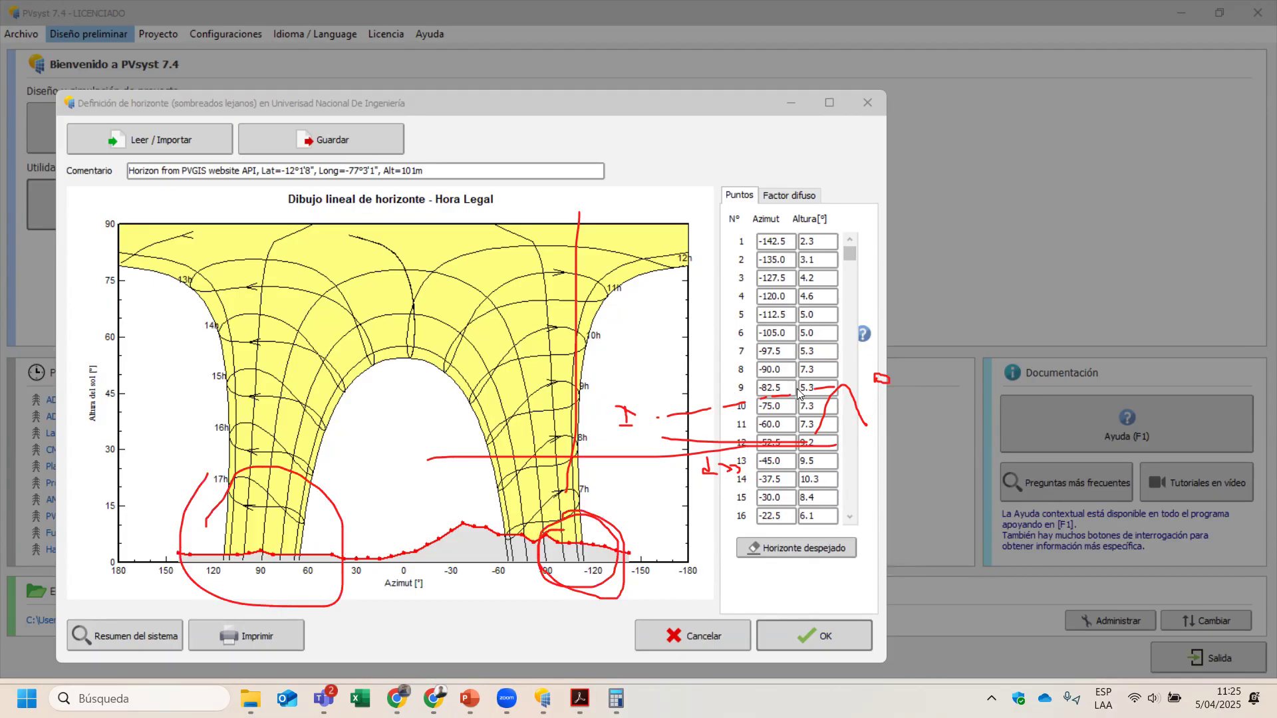
Step: Sketch the sun's arc between two filled marks, write X x365 in red above the chart and circle the expression
{"action": "left_click_drag", "start_coordinate": [627, 407], "coordinate": [632, 419]}
{"action": "mouse_move", "coordinate": [612, 375]}
{"action": "left_mouse_down"}
{"action": "mouse_move", "coordinate": [692, 234]}
{"action": "mouse_move", "coordinate": [729, 366]}
{"action": "left_mouse_up"}
{"action": "mouse_move", "coordinate": [628, 354]}
{"action": "left_mouse_down"}
{"action": "mouse_move", "coordinate": [617, 366]}
{"action": "mouse_move", "coordinate": [622, 353]}
{"action": "mouse_move", "coordinate": [631, 376]}
{"action": "mouse_move", "coordinate": [639, 359]}
{"action": "left_mouse_up"}
{"action": "mouse_move", "coordinate": [720, 345]}
{"action": "left_mouse_down"}
{"action": "mouse_move", "coordinate": [709, 359]}
{"action": "mouse_move", "coordinate": [729, 363]}
{"action": "mouse_move", "coordinate": [711, 346]}
{"action": "mouse_move", "coordinate": [718, 356]}
{"action": "left_mouse_up"}
{"action": "mouse_move", "coordinate": [636, 362]}
{"action": "left_mouse_down"}
{"action": "mouse_move", "coordinate": [628, 352]}
{"action": "mouse_move", "coordinate": [636, 374]}
{"action": "left_mouse_up"}
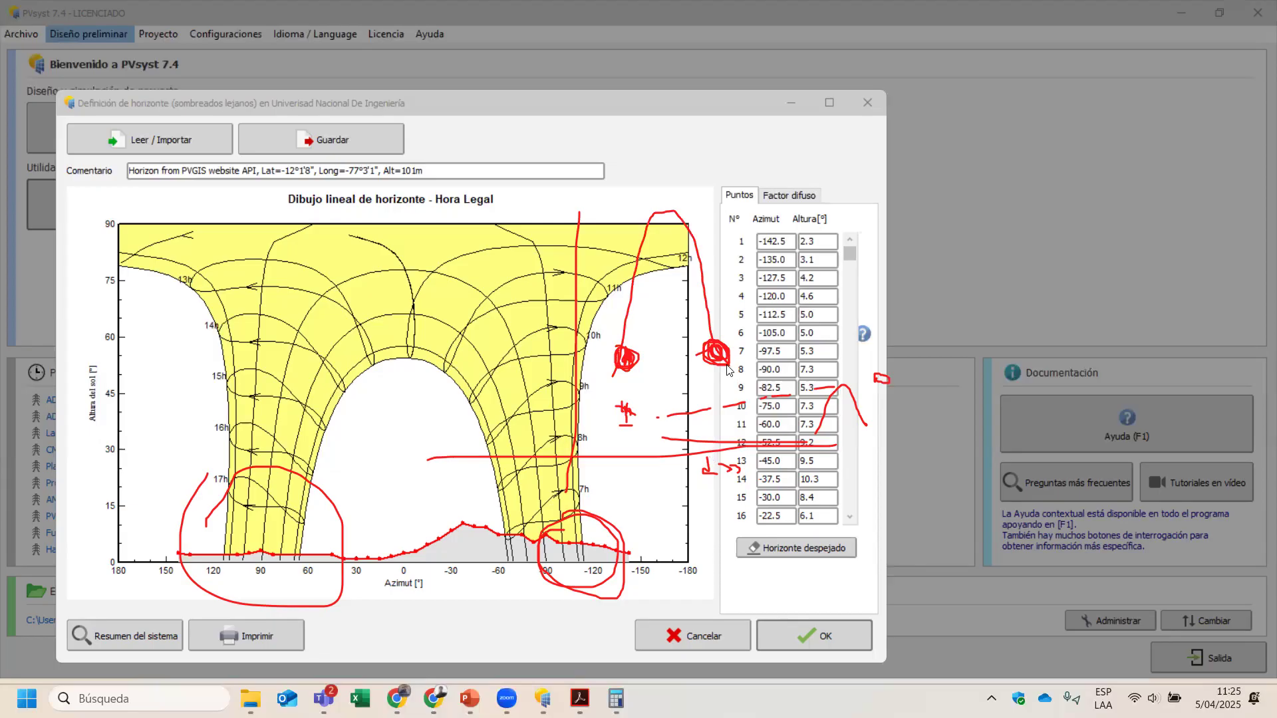
{"action": "mouse_move", "coordinate": [639, 148]}
{"action": "left_mouse_down"}
{"action": "mouse_move", "coordinate": [669, 173]}
{"action": "mouse_move", "coordinate": [639, 176]}
{"action": "mouse_move", "coordinate": [725, 165]}
{"action": "mouse_move", "coordinate": [731, 151]}
{"action": "left_mouse_up"}
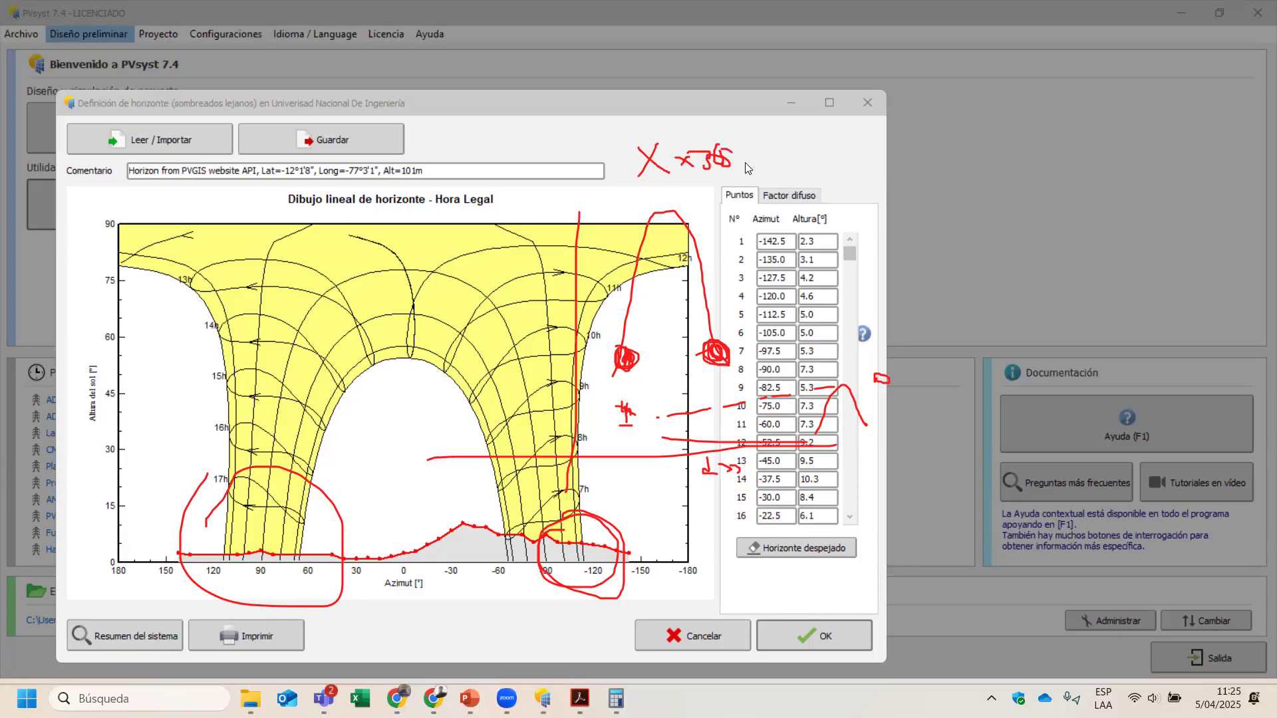
{"action": "mouse_move", "coordinate": [655, 141]}
{"action": "left_mouse_down"}
{"action": "mouse_move", "coordinate": [672, 124]}
{"action": "mouse_move", "coordinate": [631, 180]}
{"action": "mouse_move", "coordinate": [671, 175]}
{"action": "mouse_move", "coordinate": [642, 176]}
{"action": "left_mouse_up"}
{"action": "left_click_drag", "start_coordinate": [798, 139], "coordinate": [815, 149]}
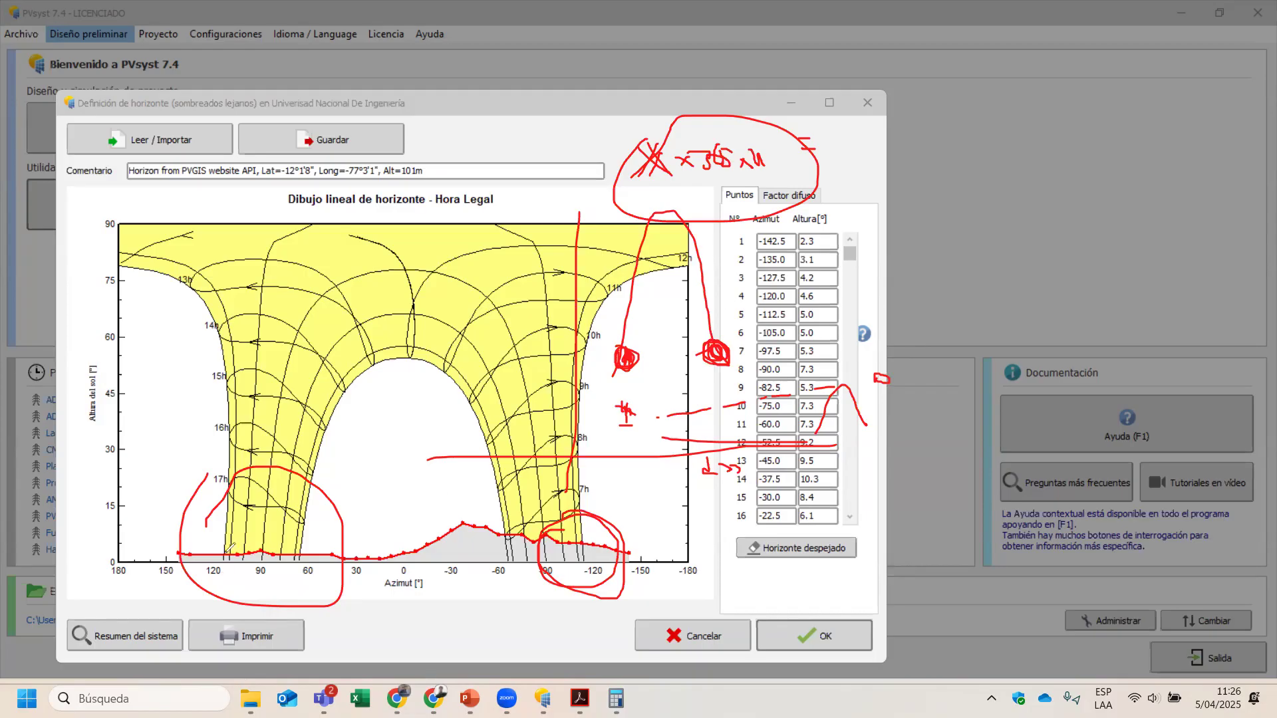
Step: Mark the shaded zones at both ends of the horizon profile again and trace the outline of the sun paths in red
{"action": "mouse_move", "coordinate": [211, 545]}
{"action": "left_mouse_down"}
{"action": "mouse_move", "coordinate": [282, 568]}
{"action": "mouse_move", "coordinate": [227, 567]}
{"action": "mouse_move", "coordinate": [309, 534]}
{"action": "mouse_move", "coordinate": [259, 556]}
{"action": "left_mouse_up"}
{"action": "mouse_move", "coordinate": [533, 518]}
{"action": "left_mouse_down"}
{"action": "mouse_move", "coordinate": [507, 563]}
{"action": "mouse_move", "coordinate": [545, 536]}
{"action": "mouse_move", "coordinate": [570, 553]}
{"action": "left_mouse_up"}
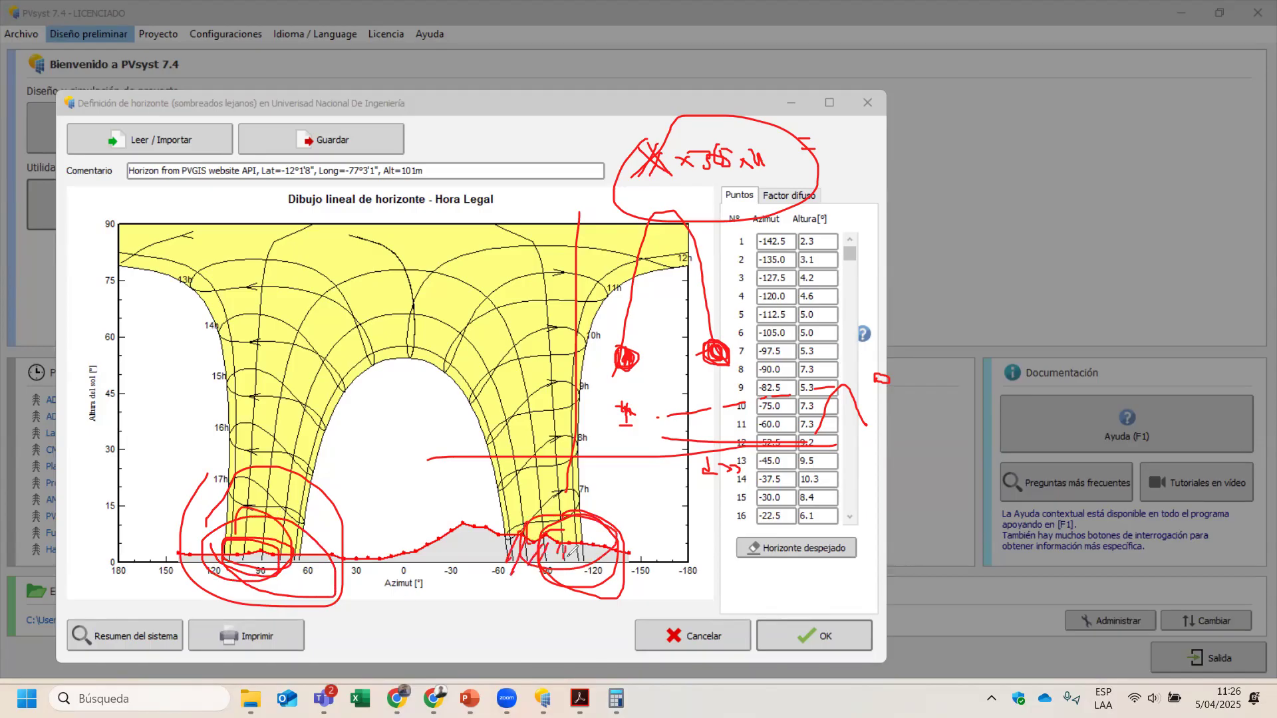
{"action": "left_click_drag", "start_coordinate": [192, 274], "coordinate": [234, 502]}
{"action": "mouse_move", "coordinate": [260, 459]}
{"action": "left_mouse_down"}
{"action": "mouse_move", "coordinate": [524, 459]}
{"action": "mouse_move", "coordinate": [592, 316]}
{"action": "left_mouse_up"}
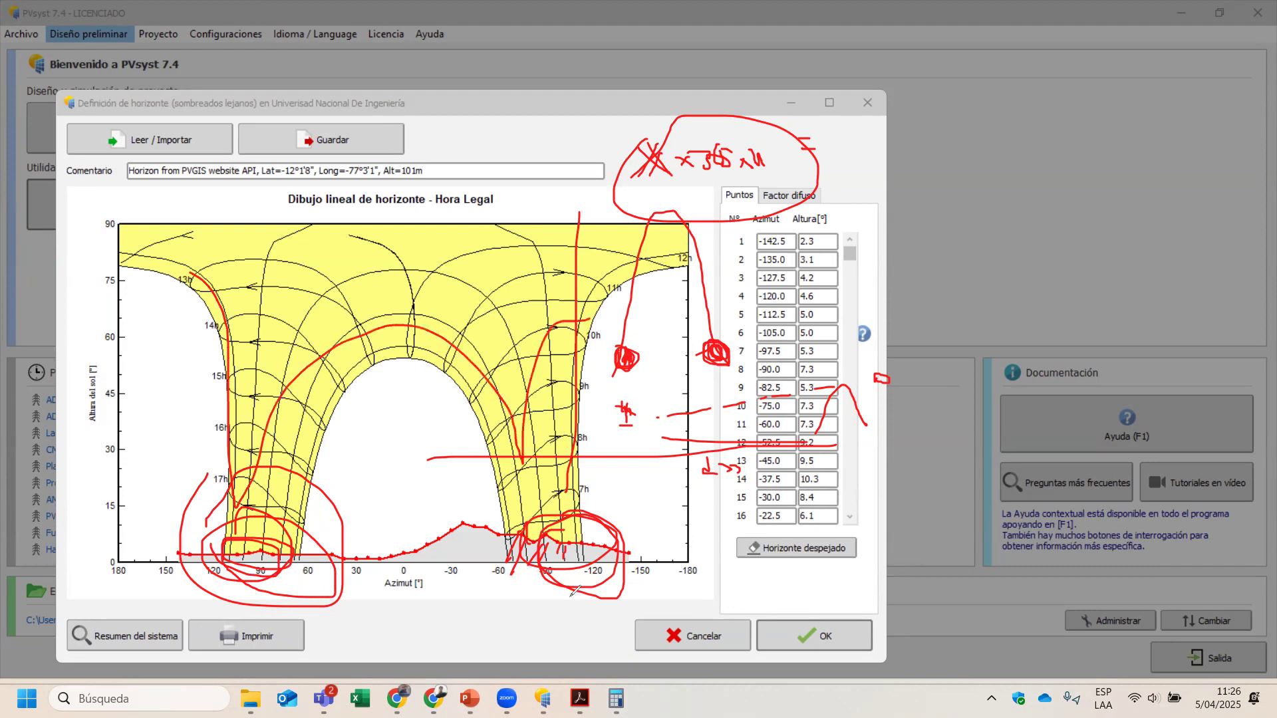
Step: Clear the annotations, accept the PVGIS horizon profile and open the sizing's system specification
{"action": "left_click", "coordinate": [741, 119]}
{"action": "left_click", "coordinate": [814, 636]}
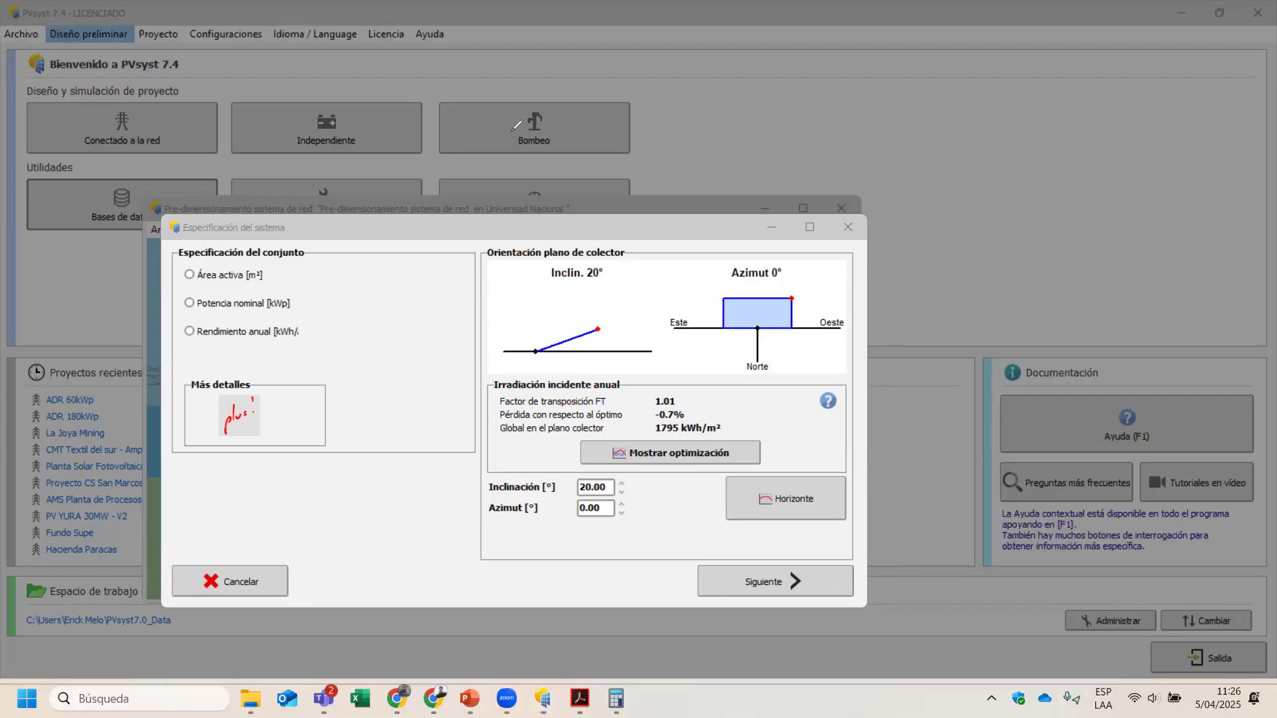
{"action": "left_click_drag", "start_coordinate": [465, 227], "coordinate": [483, 226]}
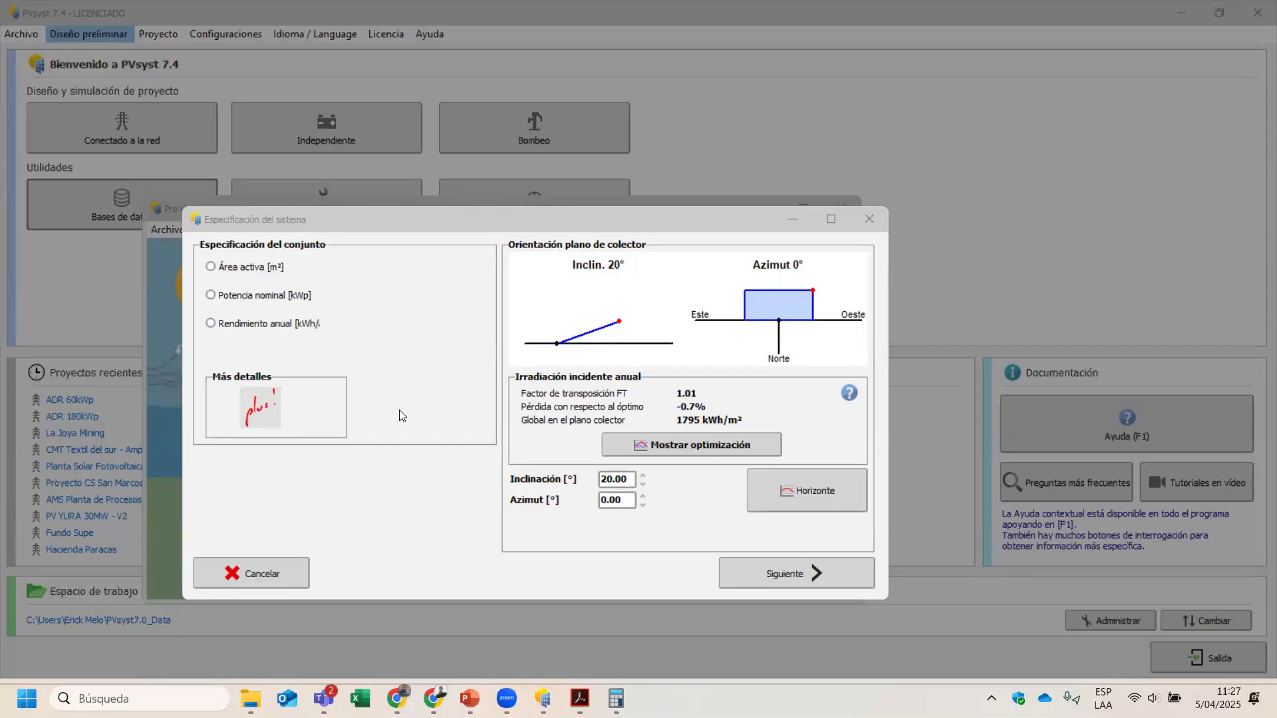
{"action": "left_click_drag", "start_coordinate": [390, 328], "coordinate": [363, 331]}
{"action": "left_click", "coordinate": [424, 334]}
{"action": "left_click", "coordinate": [427, 333]}
{"action": "left_click_drag", "start_coordinate": [429, 338], "coordinate": [431, 342]}
{"action": "mouse_move", "coordinate": [425, 343]}
{"action": "left_mouse_down"}
{"action": "mouse_move", "coordinate": [392, 338]}
{"action": "mouse_move", "coordinate": [426, 347]}
{"action": "left_mouse_up"}
{"action": "mouse_move", "coordinate": [422, 357]}
{"action": "left_mouse_down"}
{"action": "mouse_move", "coordinate": [427, 342]}
{"action": "mouse_move", "coordinate": [426, 358]}
{"action": "mouse_move", "coordinate": [392, 343]}
{"action": "mouse_move", "coordinate": [426, 343]}
{"action": "mouse_move", "coordinate": [429, 361]}
{"action": "left_mouse_up"}
{"action": "key", "text": "ctrl+z"}
{"action": "key", "text": "ctrl+z"}
{"action": "key", "text": "ctrl+z"}
Step: Try specifying the array by active area, and show the collector plane optimization and the array's additional details
{"action": "left_click_drag", "start_coordinate": [292, 229], "coordinate": [306, 266]}
{"action": "left_click", "coordinate": [265, 305]}
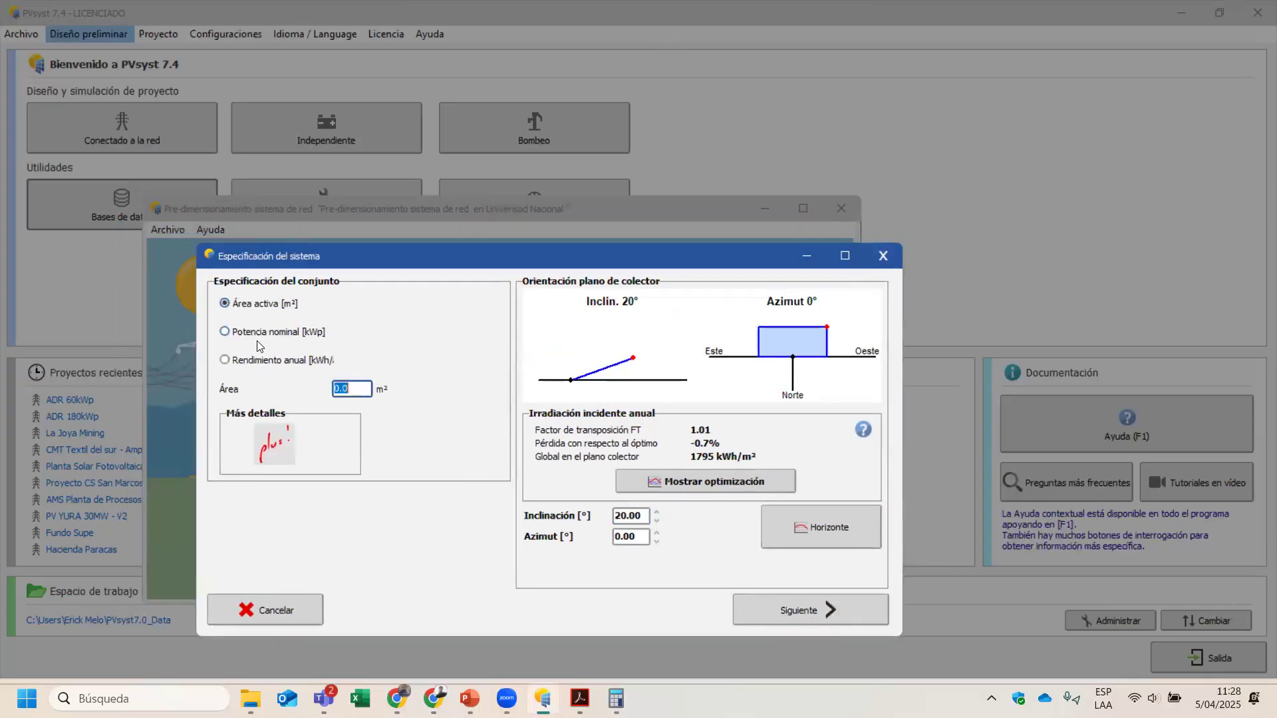
{"action": "left_click", "coordinate": [345, 391]}
{"action": "double_click", "coordinate": [345, 390]}
{"action": "left_click", "coordinate": [650, 488]}
{"action": "left_click", "coordinate": [273, 447]}
Step: Try the nominal power and annual yield options for the array, and close the system specification without accepting it
{"action": "left_click", "coordinate": [257, 333]}
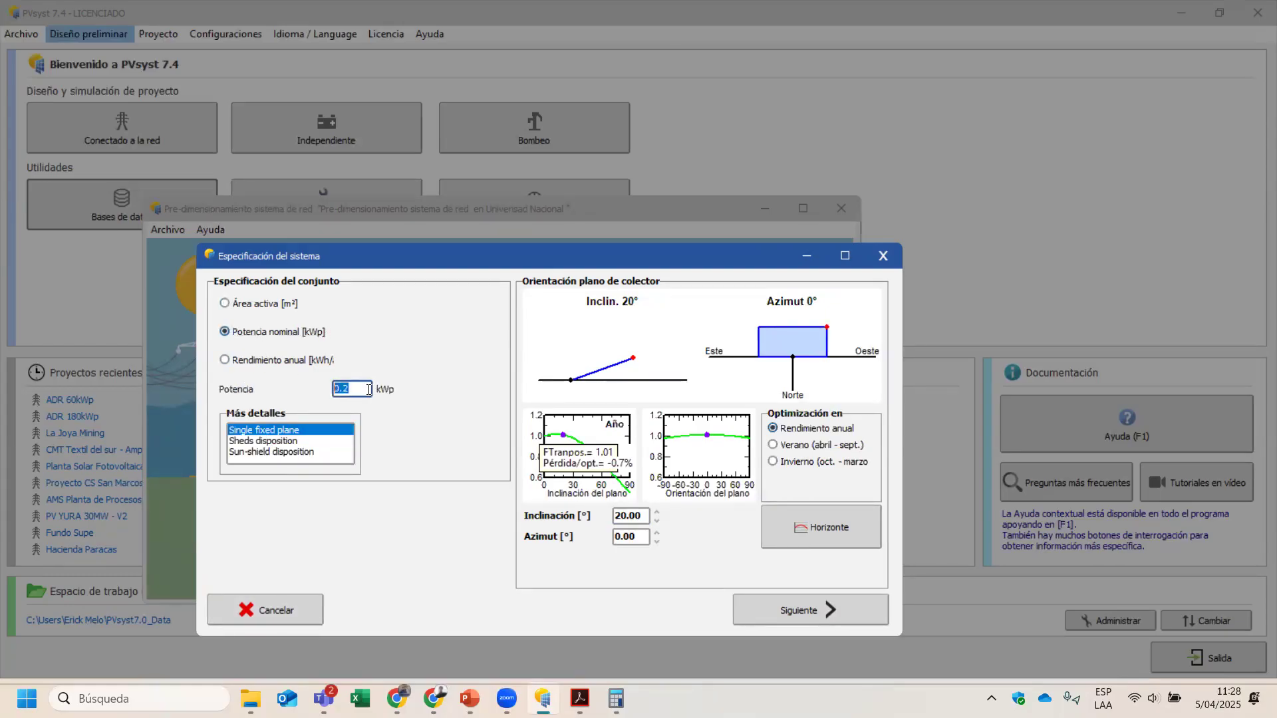
{"action": "left_click", "coordinate": [255, 365]}
{"action": "left_click", "coordinate": [352, 389]}
{"action": "left_click", "coordinate": [548, 92]}
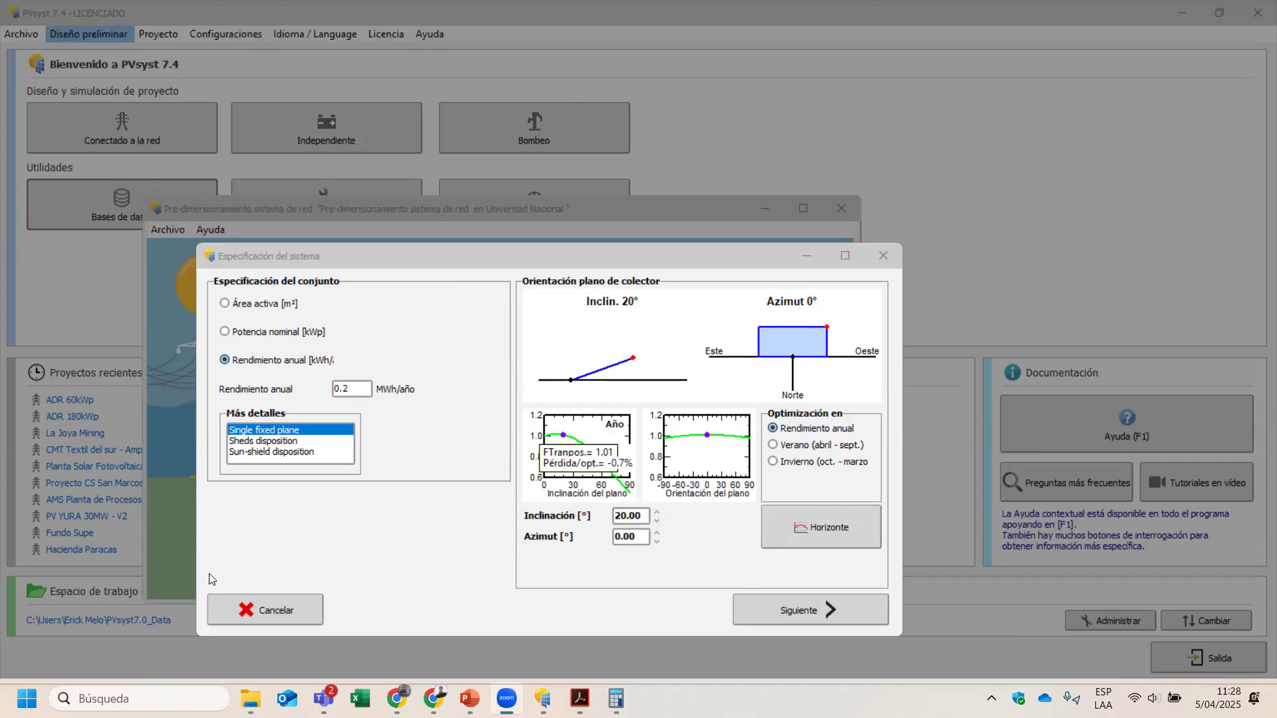
{"action": "left_click", "coordinate": [352, 385]}
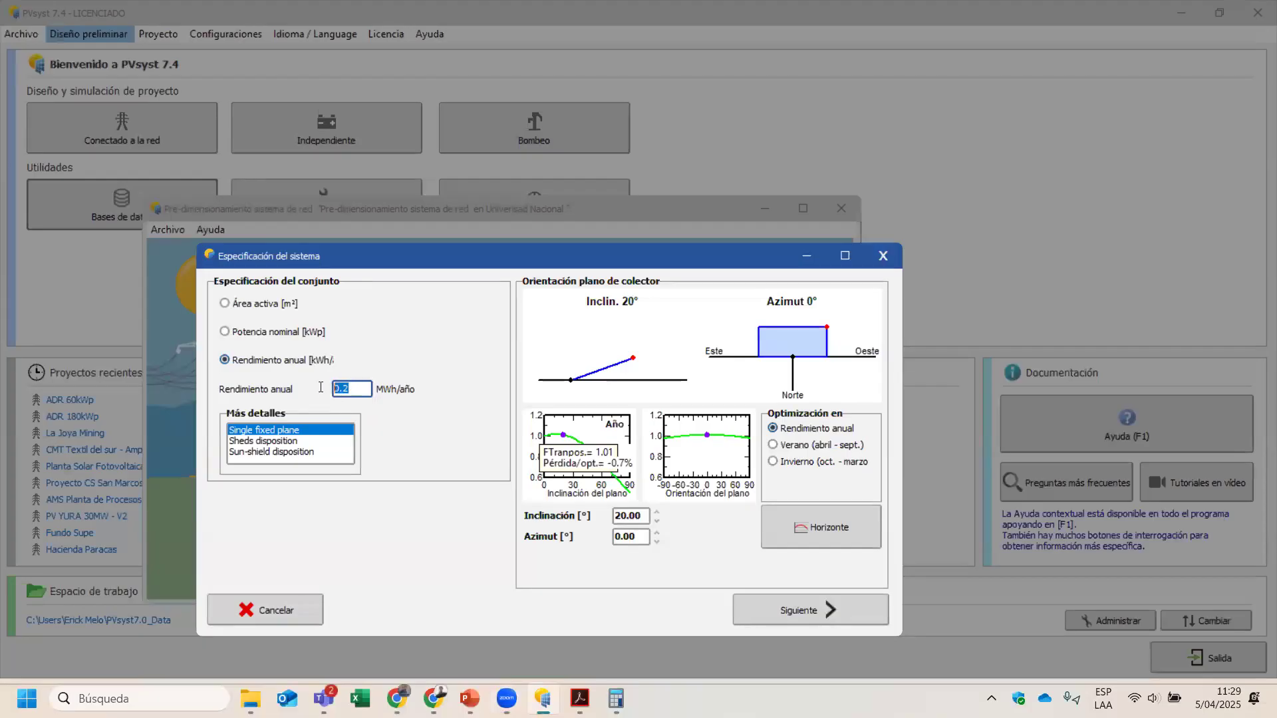
{"action": "left_click_drag", "start_coordinate": [353, 391], "coordinate": [317, 392]}
{"action": "left_click", "coordinate": [353, 387]}
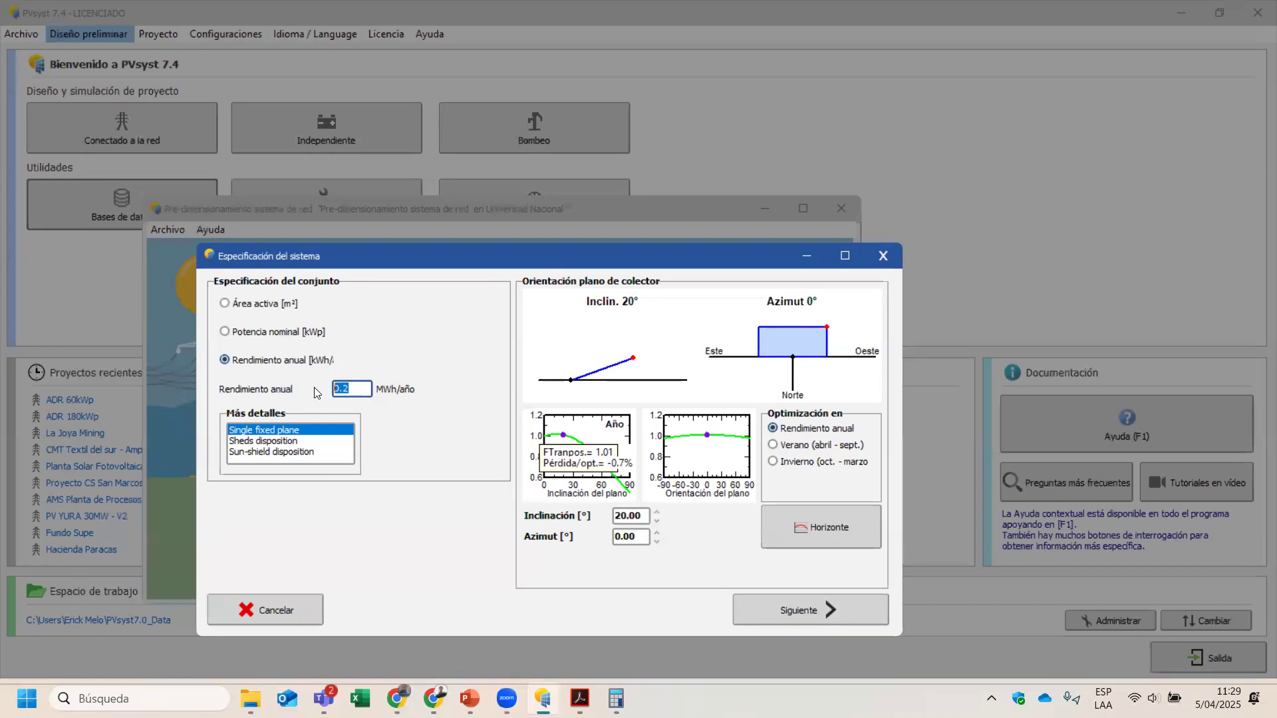
{"action": "left_click", "coordinate": [293, 333]}
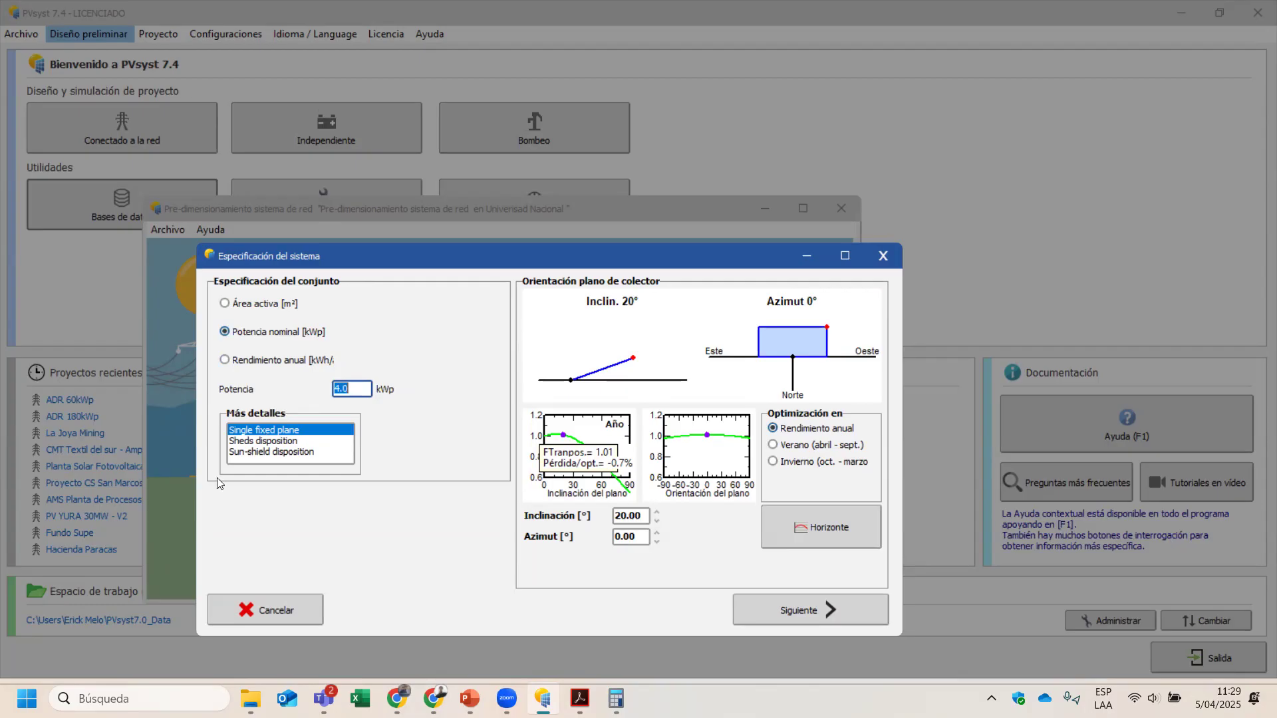
{"action": "left_click", "coordinate": [878, 259]}
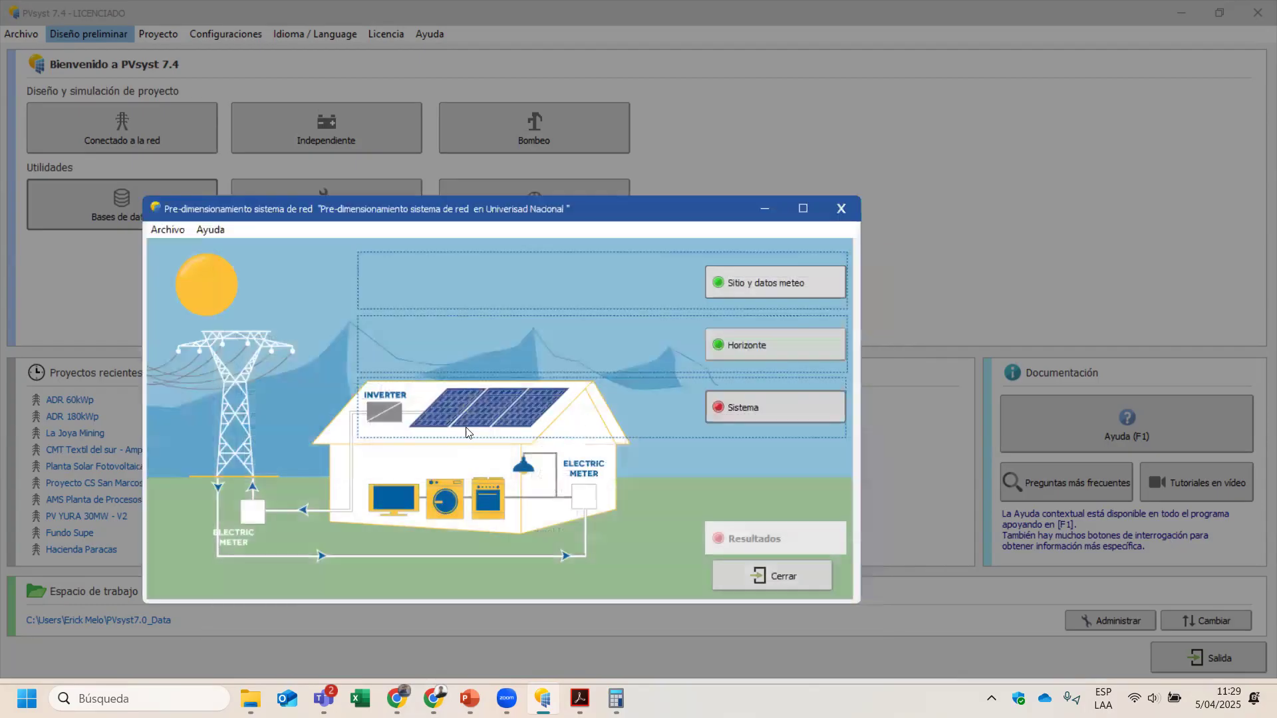
Step: Reopen the sizing's system specification and show the array's additional details with the single fixed plane disposition
{"action": "left_click", "coordinate": [774, 407]}
{"action": "double_click", "coordinate": [299, 361]}
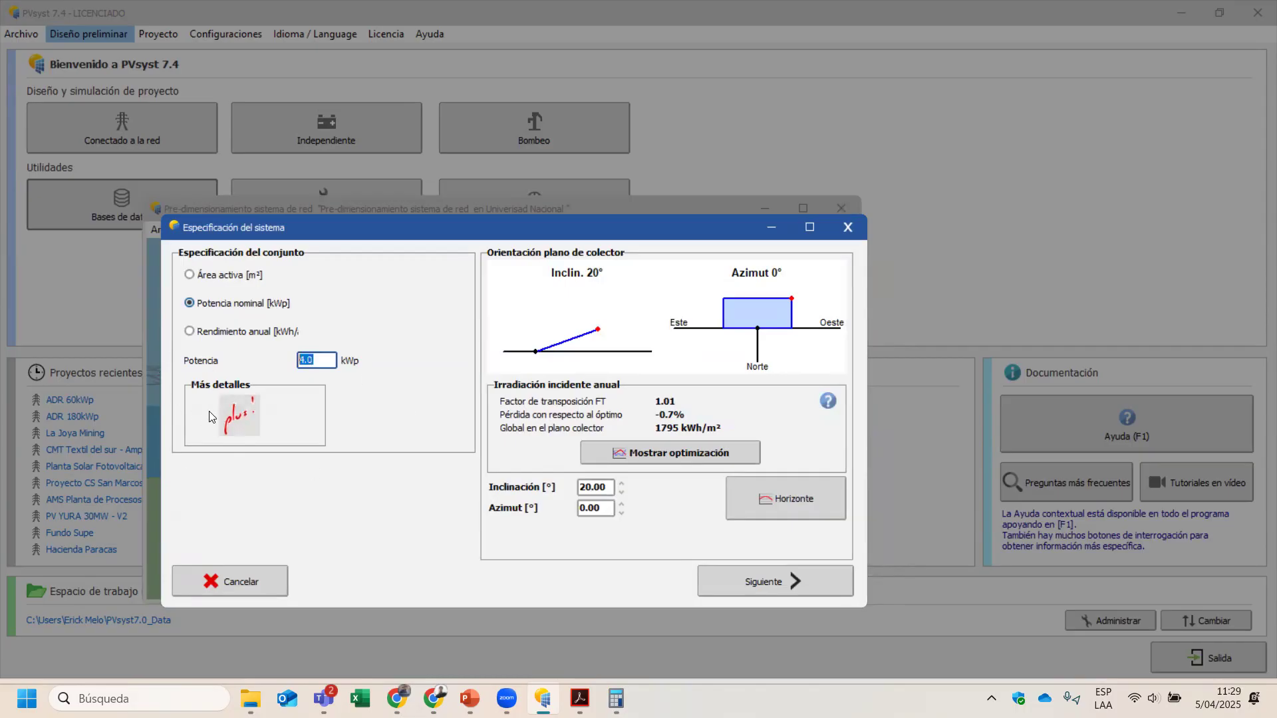
{"action": "left_click", "coordinate": [234, 404]}
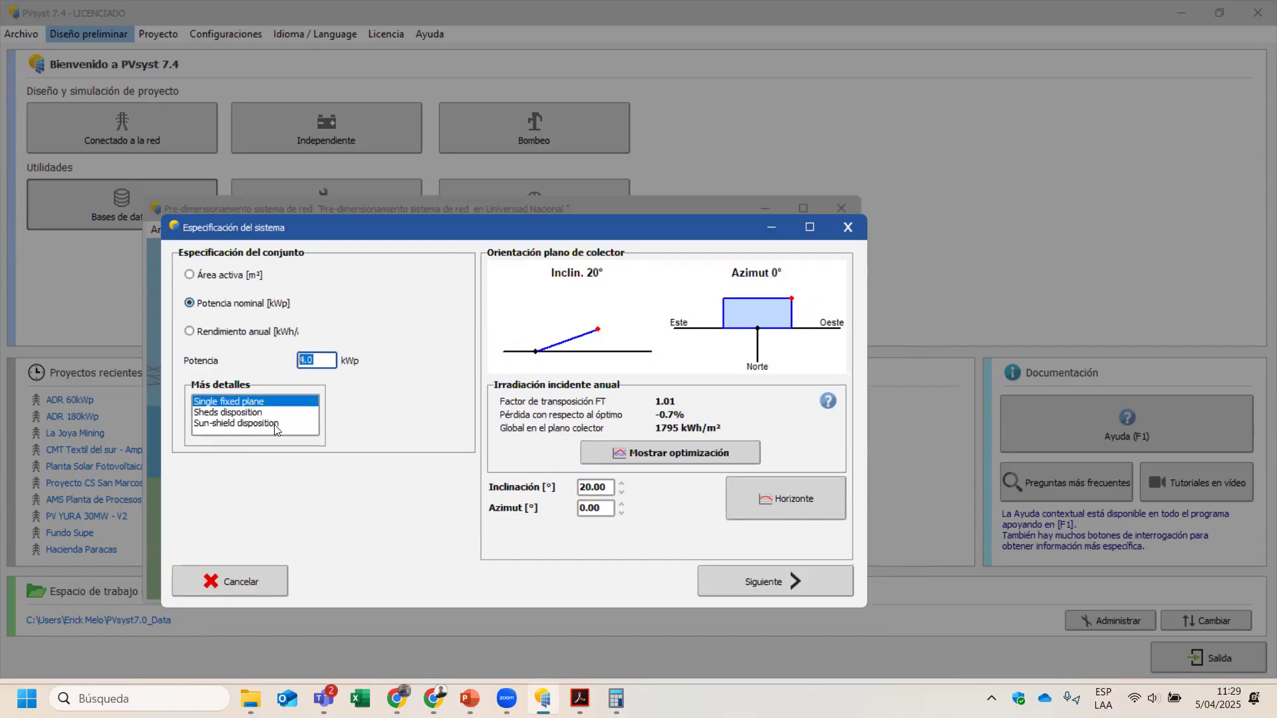
{"action": "left_click", "coordinate": [248, 404]}
Step: View the sheds disposition and the sun-shield disposition, closing each visualization without changes
{"action": "left_click", "coordinate": [257, 413]}
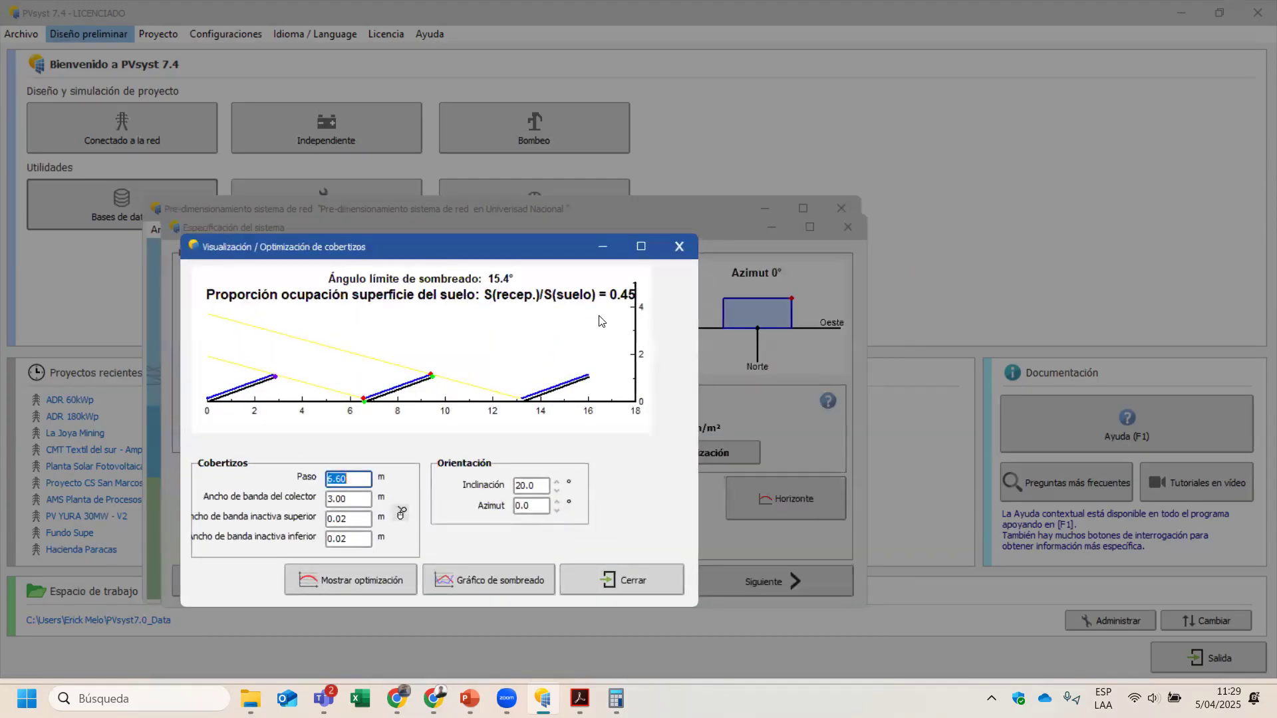
{"action": "left_click", "coordinate": [662, 254]}
{"action": "left_click", "coordinate": [257, 426]}
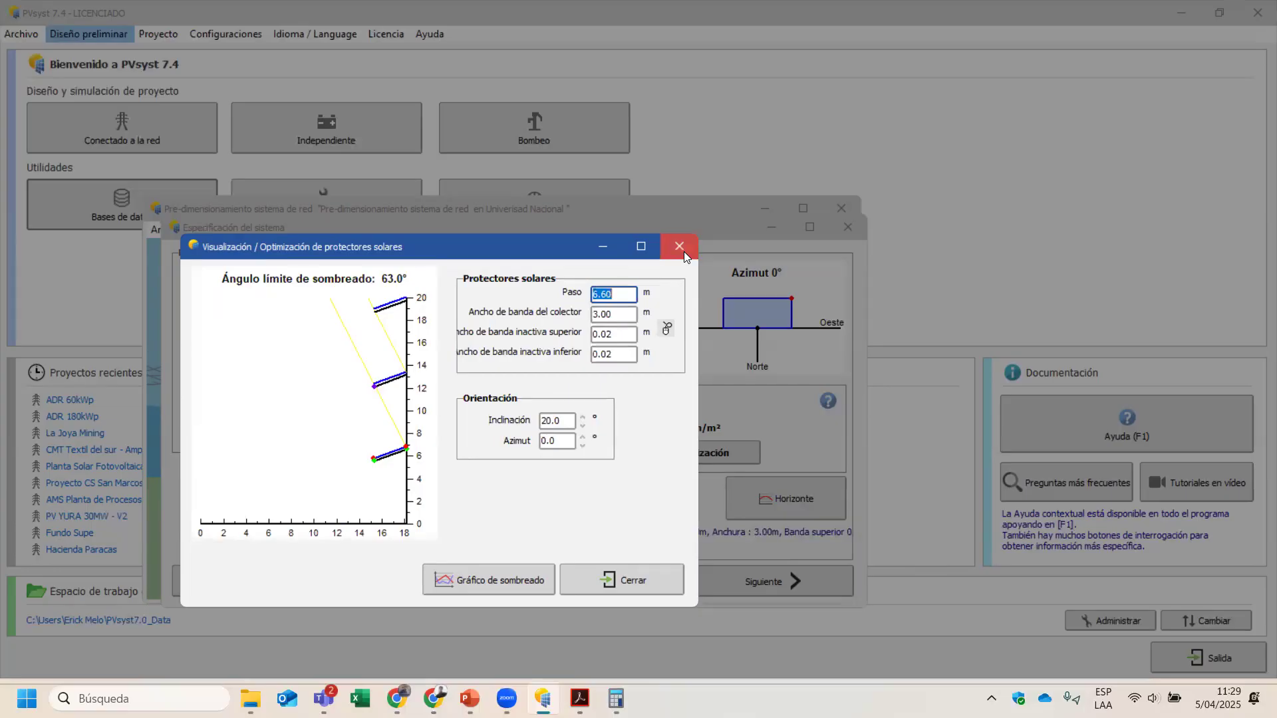
{"action": "left_click", "coordinate": [679, 247]}
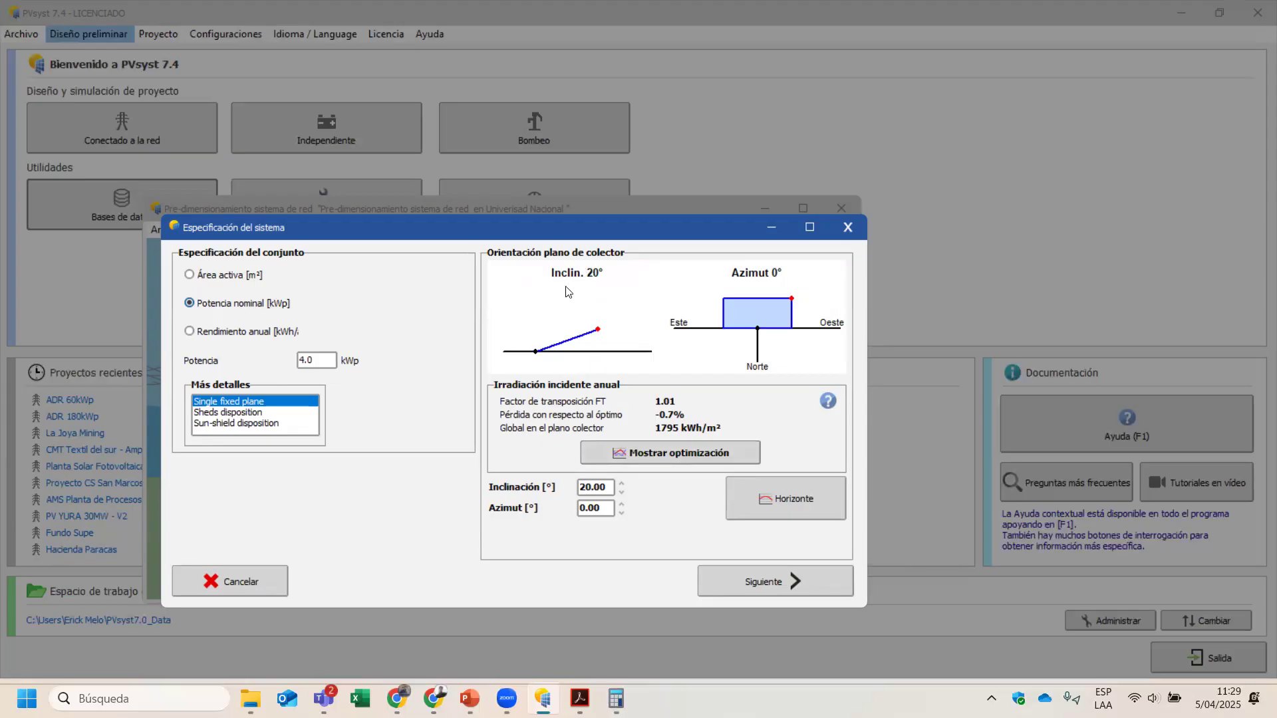
Step: Reposition the system specification window and show the optimization graphs for the collector plane
{"action": "left_click_drag", "start_coordinate": [586, 238], "coordinate": [552, 209]}
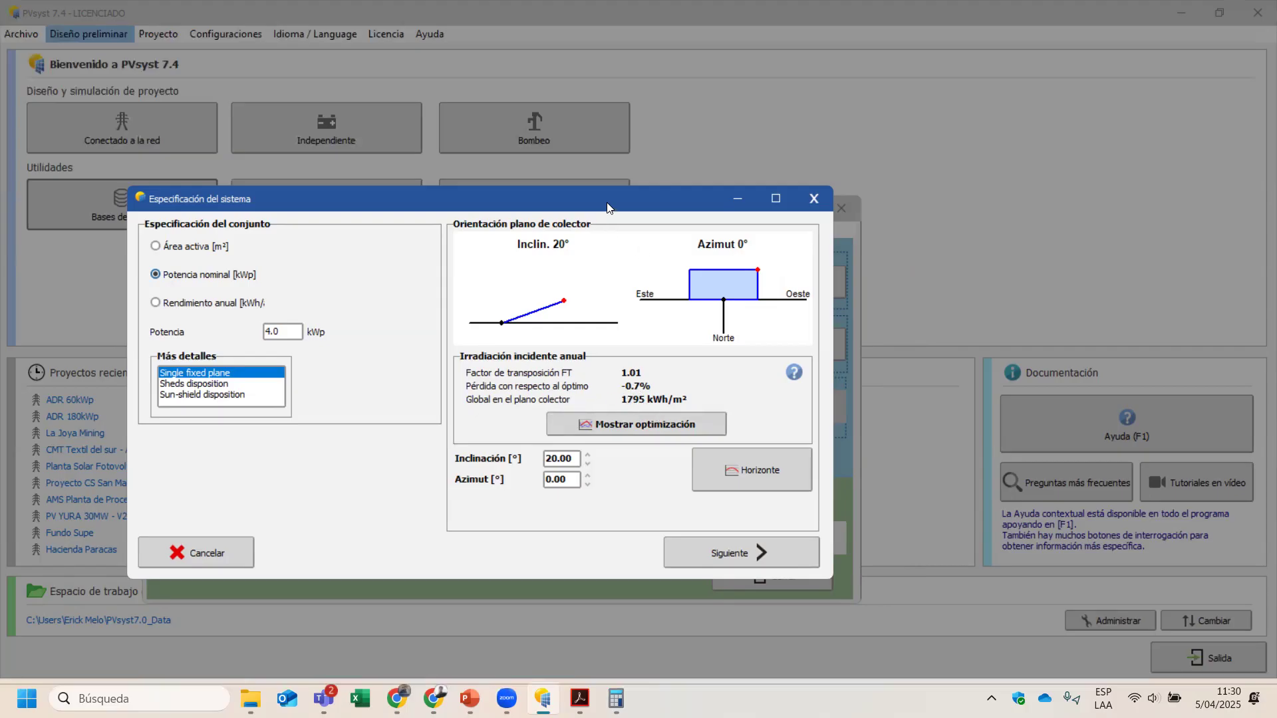
{"action": "left_click_drag", "start_coordinate": [606, 207], "coordinate": [676, 243]}
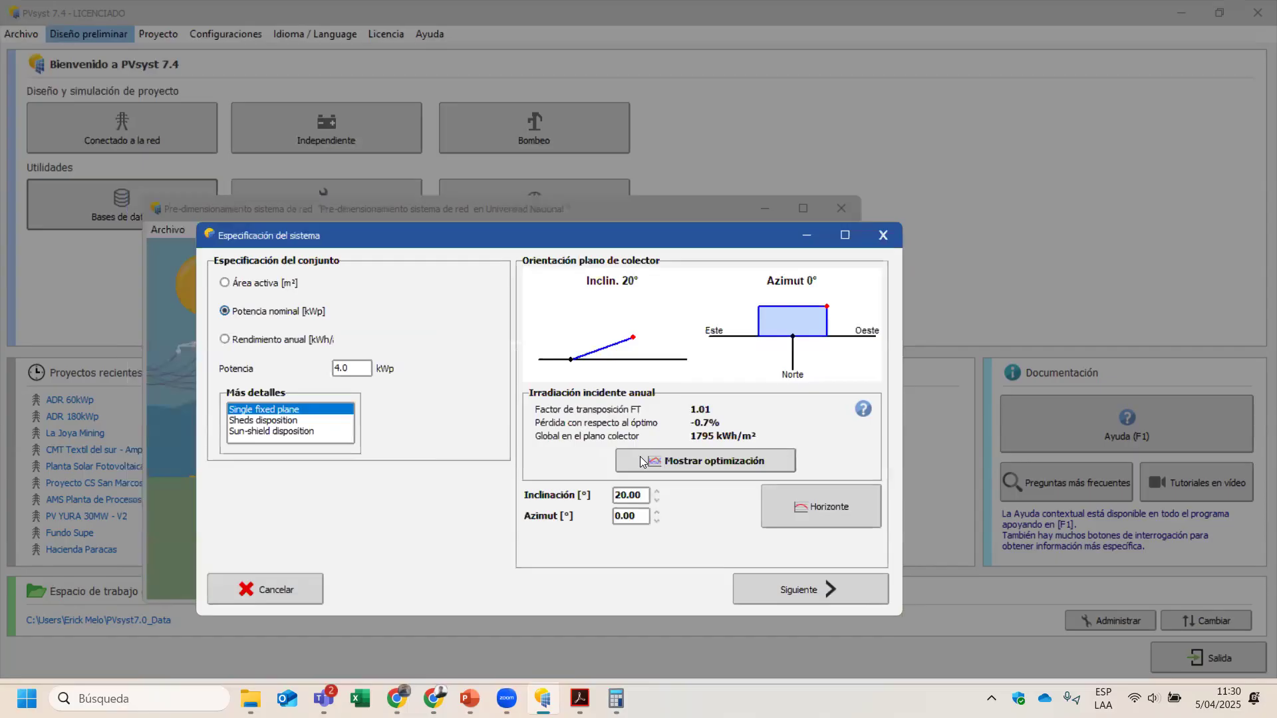
{"action": "left_click", "coordinate": [692, 460]}
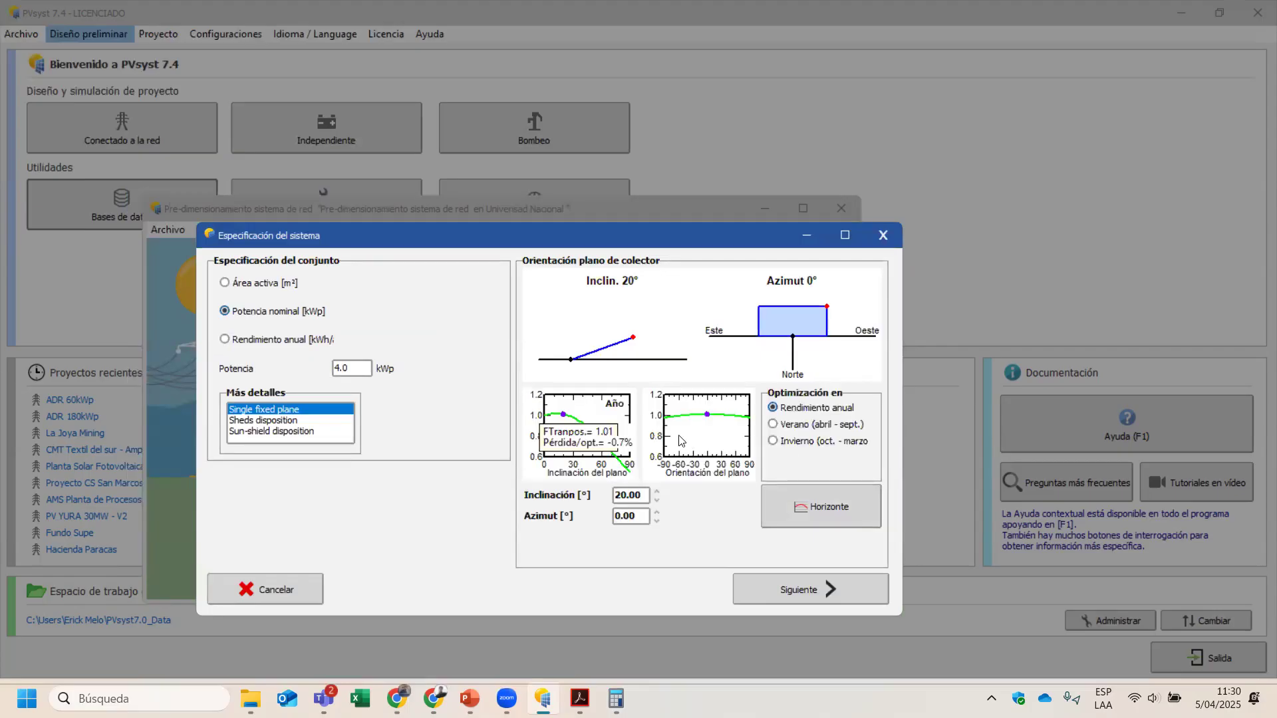
Step: Compare the summer and winter optimization of the collector plane repeatedly, ending on the annual yield
{"action": "left_click", "coordinate": [801, 432]}
{"action": "left_click", "coordinate": [798, 439]}
{"action": "left_click", "coordinate": [798, 427]}
{"action": "left_click", "coordinate": [793, 438]}
{"action": "left_click", "coordinate": [789, 426]}
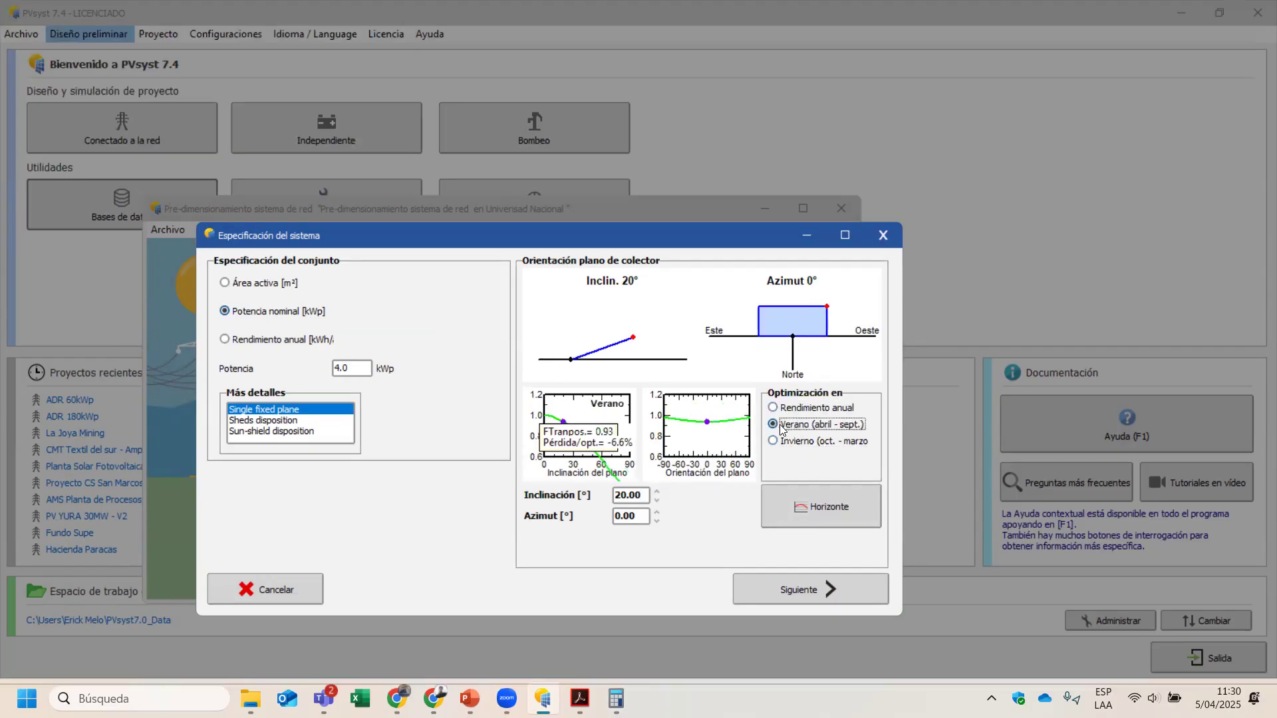
{"action": "left_click", "coordinate": [793, 440]}
{"action": "left_click", "coordinate": [791, 427]}
{"action": "left_click", "coordinate": [793, 440]}
{"action": "left_click", "coordinate": [792, 427]}
{"action": "left_click", "coordinate": [793, 440]}
{"action": "left_click", "coordinate": [791, 428]}
{"action": "left_click", "coordinate": [785, 409]}
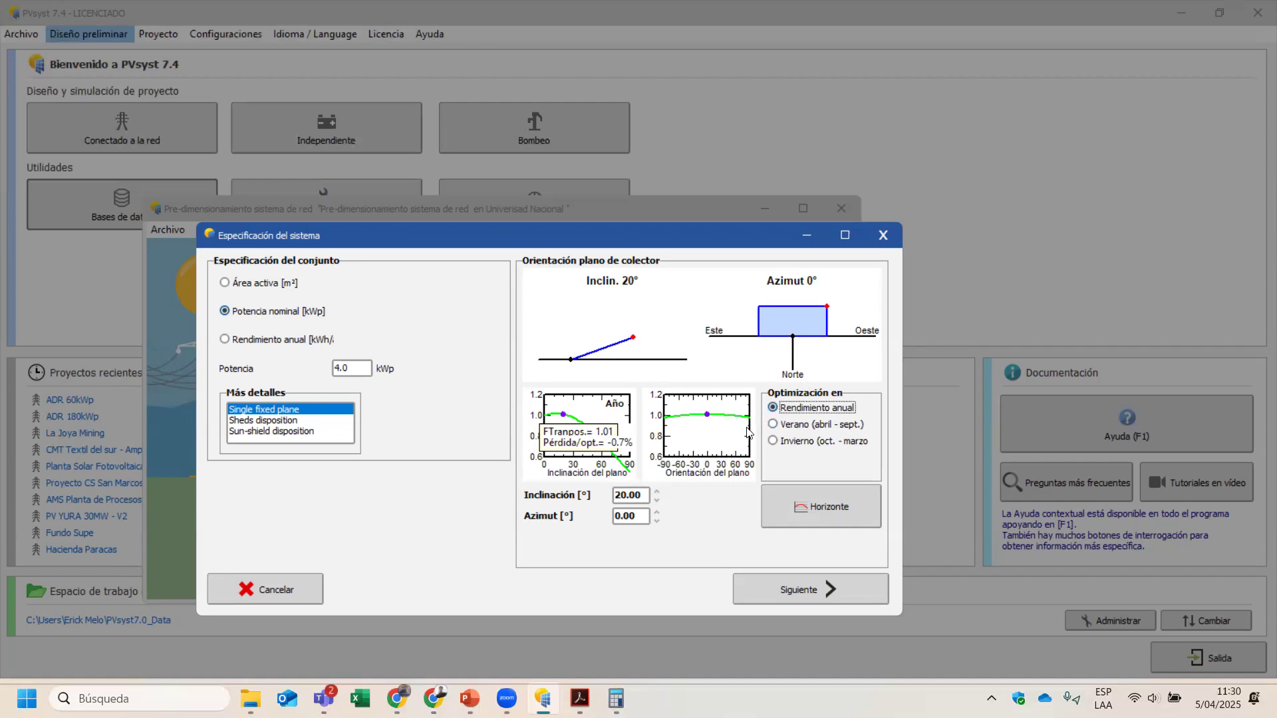
Step: Sketch a pair of axes with a wavy rising curve in red beside the array's nominal power
{"action": "left_click_drag", "start_coordinate": [645, 496], "coordinate": [613, 496]}
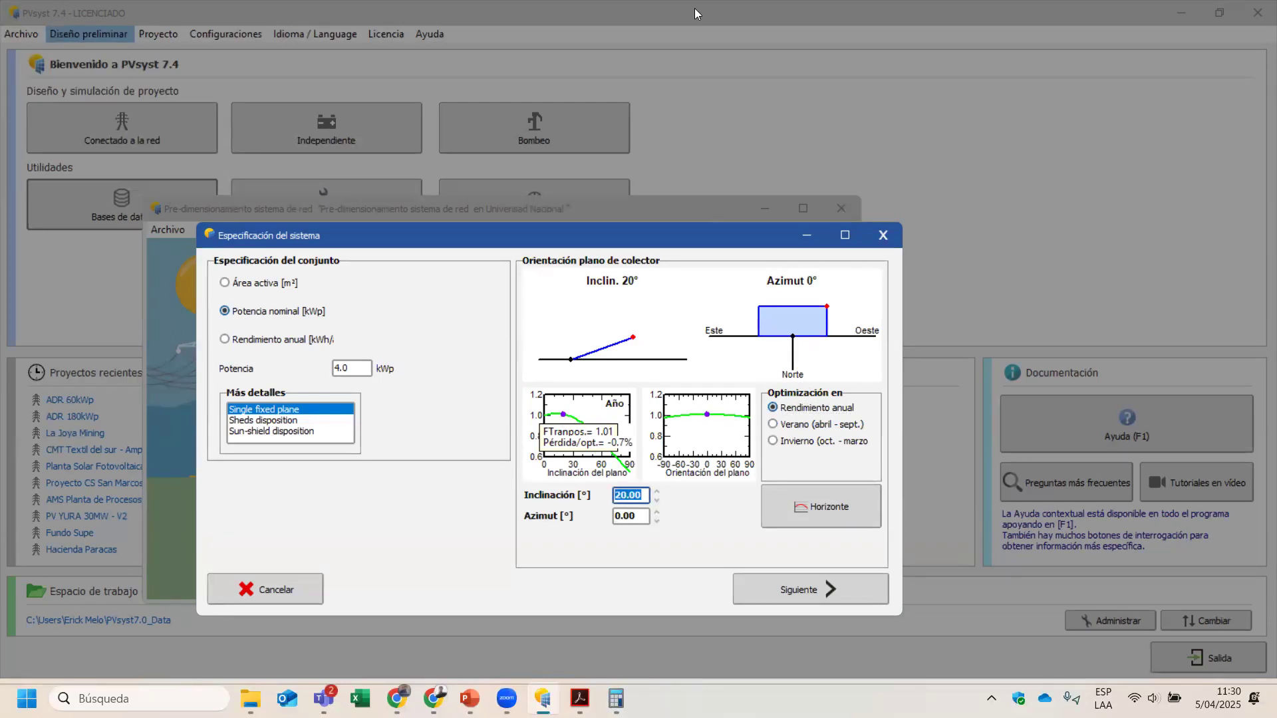
{"action": "left_click", "coordinate": [669, 42]}
{"action": "mouse_move", "coordinate": [400, 291]}
{"action": "left_mouse_down"}
{"action": "mouse_move", "coordinate": [394, 406]}
{"action": "mouse_move", "coordinate": [512, 392]}
{"action": "left_mouse_up"}
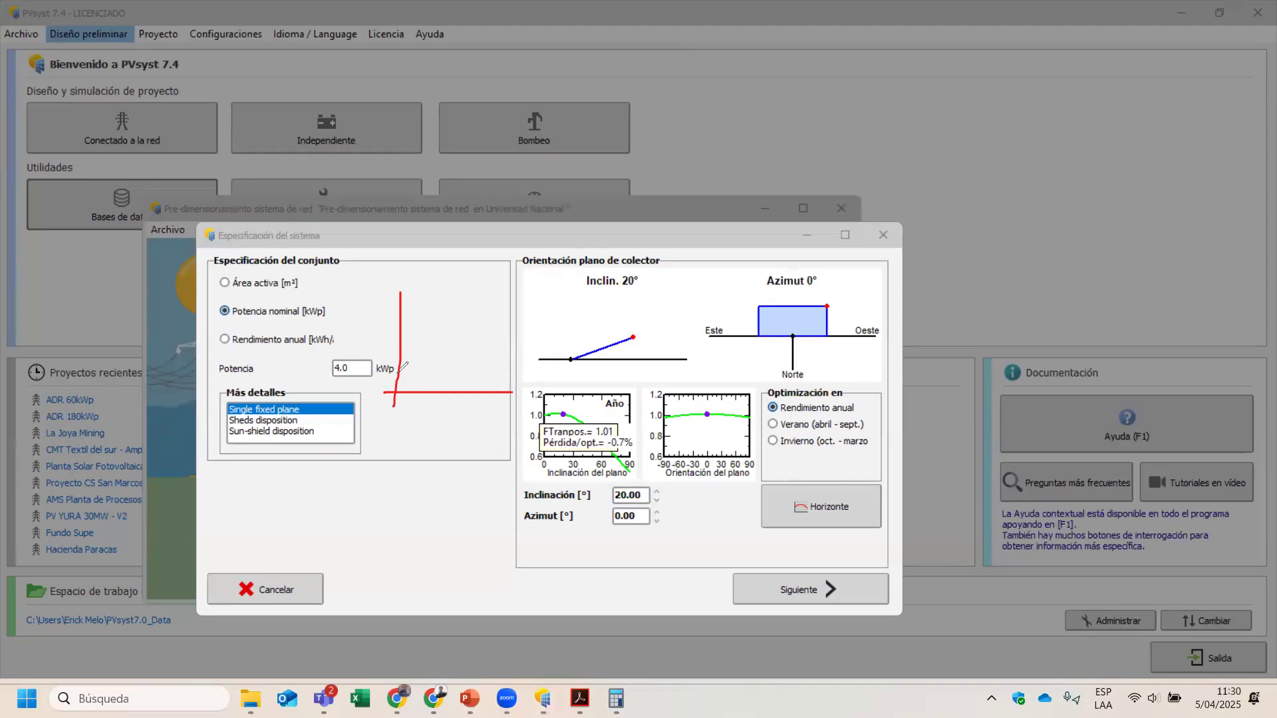
{"action": "left_click_drag", "start_coordinate": [414, 352], "coordinate": [554, 271]}
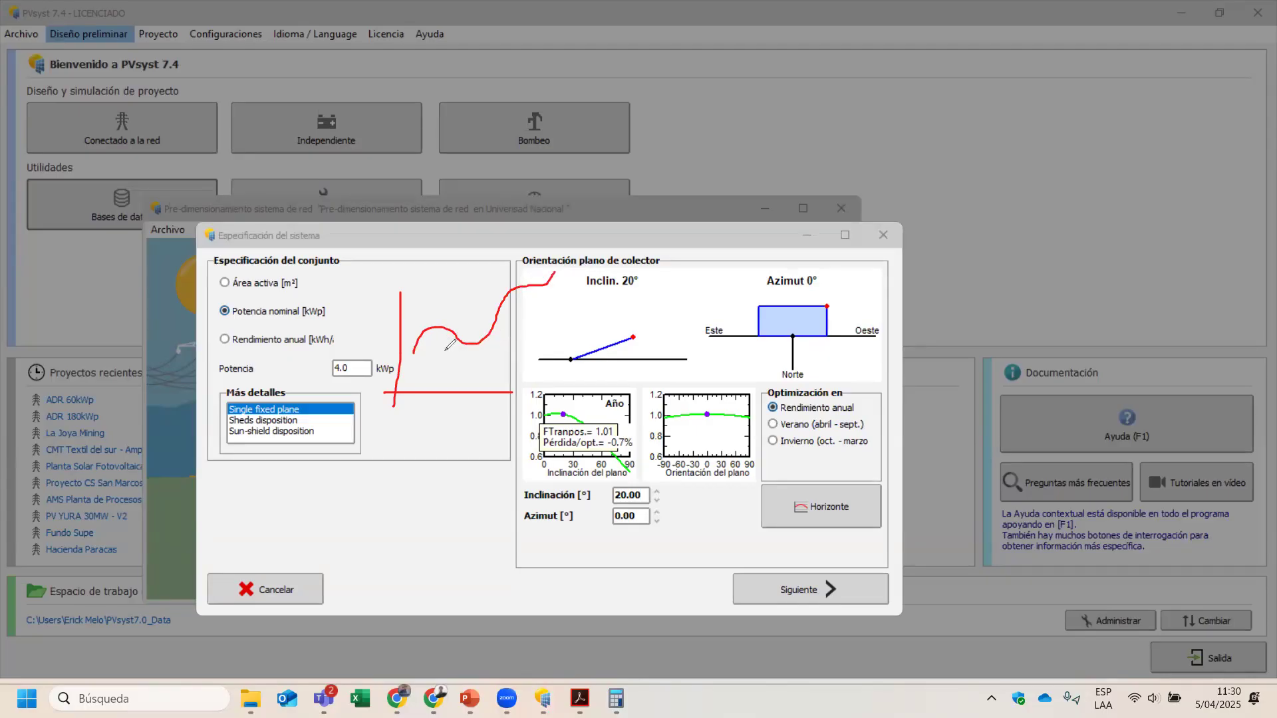
Step: Clear the wavy curve and sketch new axes with a single bell-shaped curve in red
{"action": "left_click", "coordinate": [678, 30]}
{"action": "mouse_move", "coordinate": [405, 282]}
{"action": "left_mouse_down"}
{"action": "mouse_move", "coordinate": [406, 378]}
{"action": "mouse_move", "coordinate": [548, 357]}
{"action": "left_mouse_up"}
{"action": "mouse_move", "coordinate": [413, 347]}
{"action": "left_mouse_down"}
{"action": "mouse_move", "coordinate": [472, 294]}
{"action": "mouse_move", "coordinate": [513, 338]}
{"action": "left_mouse_up"}
{"action": "left_click_drag", "start_coordinate": [451, 293], "coordinate": [467, 293]}
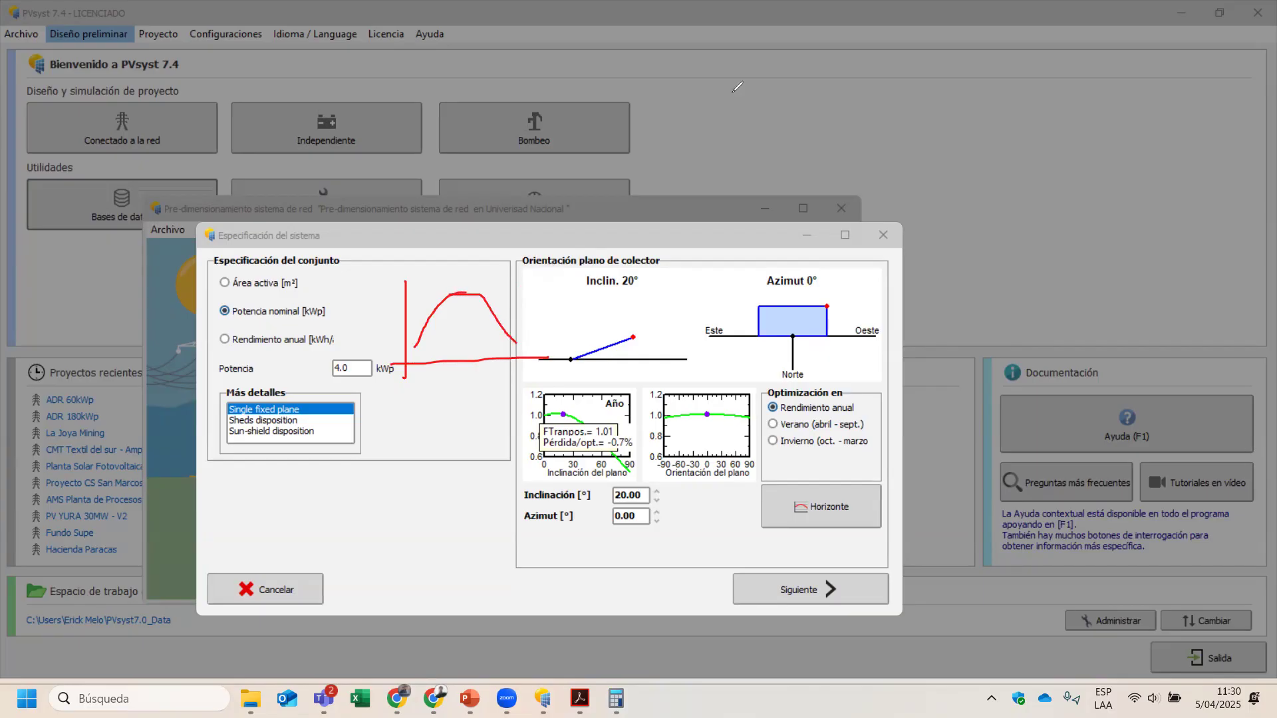
Step: Clear the sketch and redraw the axes with a narrower peaked curve labelled f(x)
{"action": "key", "text": "e"}
{"action": "mouse_move", "coordinate": [391, 268]}
{"action": "left_mouse_down"}
{"action": "mouse_move", "coordinate": [396, 359]}
{"action": "mouse_move", "coordinate": [507, 350]}
{"action": "left_mouse_up"}
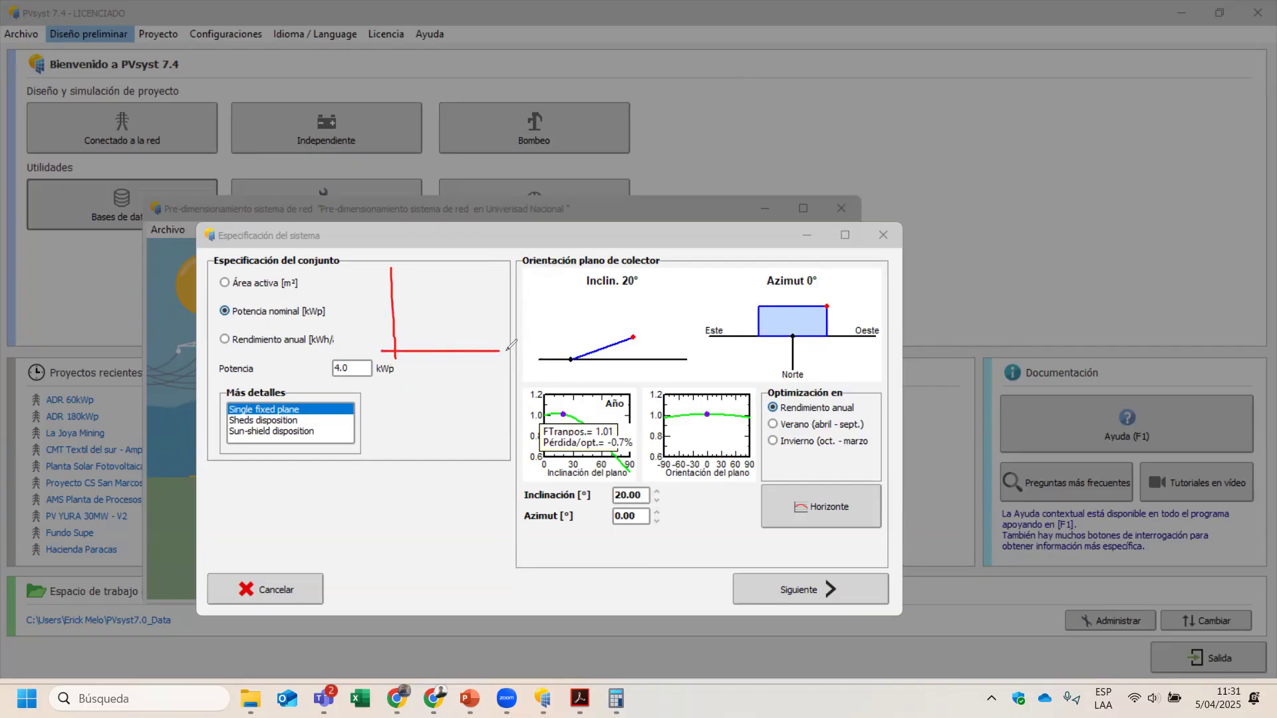
{"action": "mouse_move", "coordinate": [403, 344]}
{"action": "left_mouse_down"}
{"action": "mouse_move", "coordinate": [420, 306]}
{"action": "mouse_move", "coordinate": [458, 287]}
{"action": "mouse_move", "coordinate": [474, 344]}
{"action": "mouse_move", "coordinate": [484, 285]}
{"action": "mouse_move", "coordinate": [506, 273]}
{"action": "mouse_move", "coordinate": [520, 302]}
{"action": "left_mouse_up"}
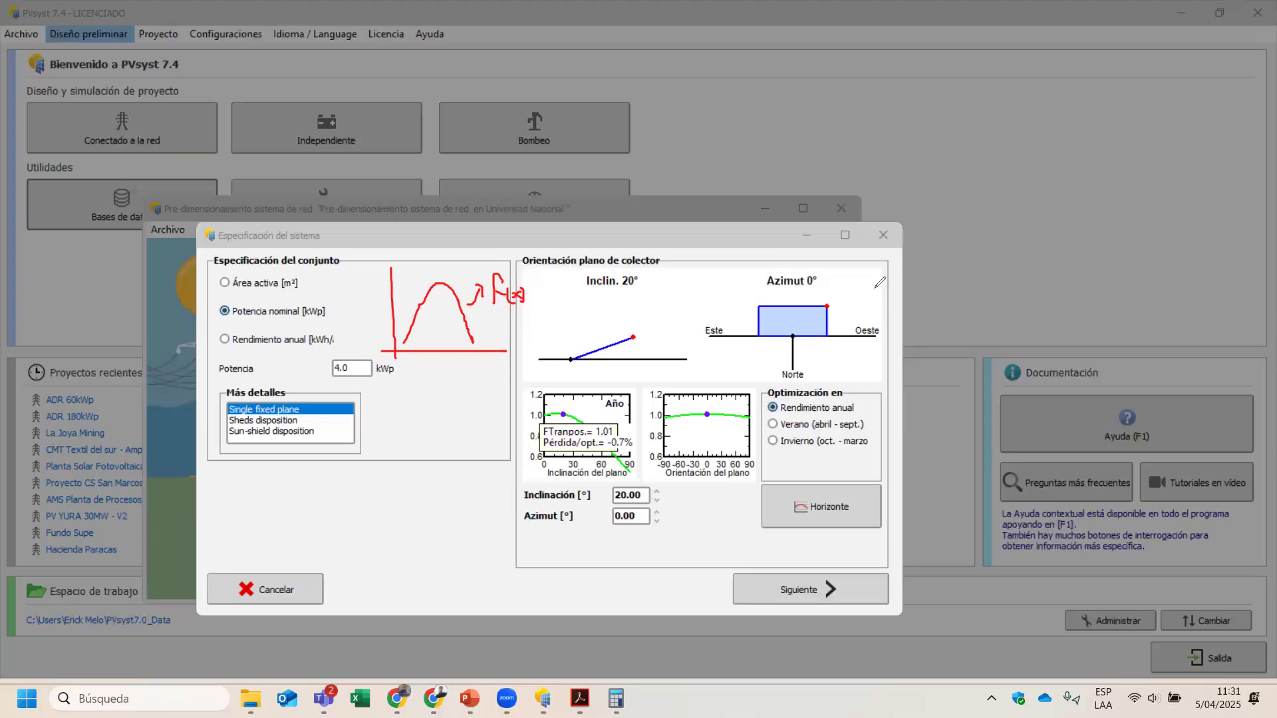
Step: Write the derivative d/dx f(x) = 0 and m = 0 below the curve, draw the tangent at its peak, and clear the annotations
{"action": "mouse_move", "coordinate": [408, 393]}
{"action": "left_mouse_down"}
{"action": "mouse_move", "coordinate": [414, 426]}
{"action": "mouse_move", "coordinate": [399, 450]}
{"action": "mouse_move", "coordinate": [410, 450]}
{"action": "left_mouse_up"}
{"action": "mouse_move", "coordinate": [426, 385]}
{"action": "left_mouse_down"}
{"action": "mouse_move", "coordinate": [426, 419]}
{"action": "mouse_move", "coordinate": [439, 406]}
{"action": "mouse_move", "coordinate": [496, 409]}
{"action": "left_mouse_up"}
{"action": "left_click_drag", "start_coordinate": [494, 404], "coordinate": [489, 412]}
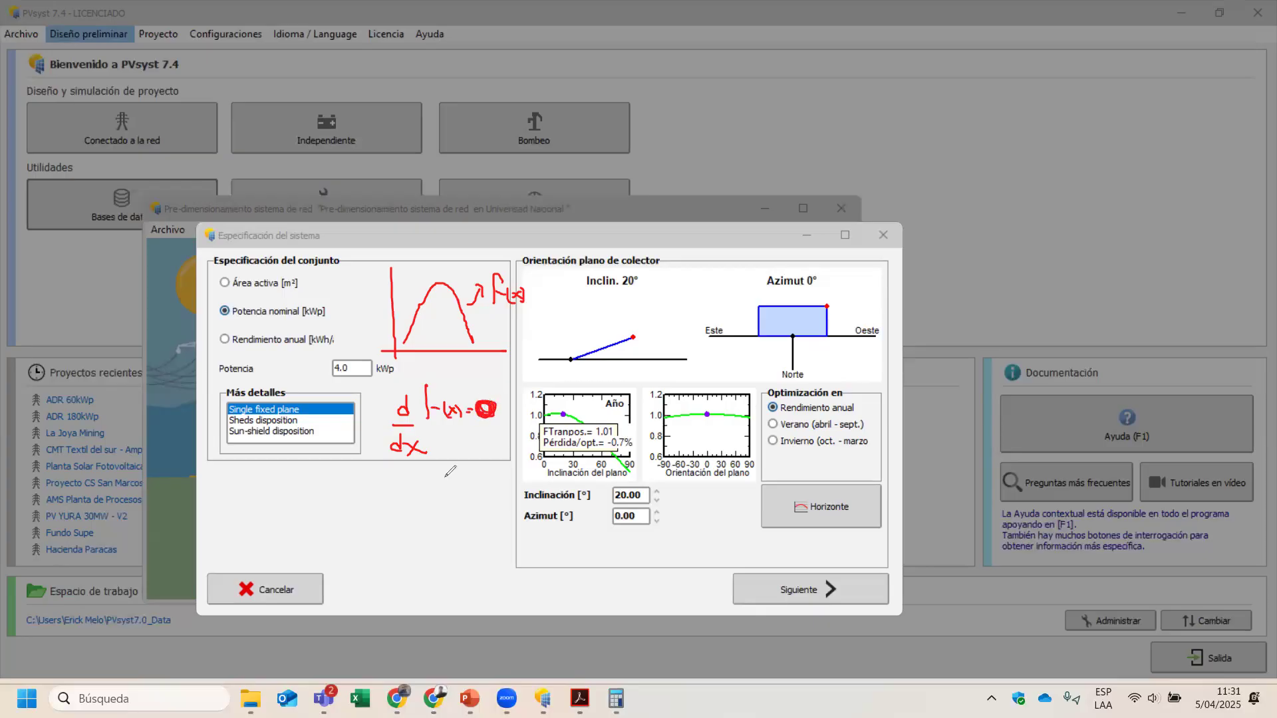
{"action": "mouse_move", "coordinate": [397, 389]}
{"action": "left_mouse_down"}
{"action": "mouse_move", "coordinate": [389, 446]}
{"action": "mouse_move", "coordinate": [459, 461]}
{"action": "mouse_move", "coordinate": [454, 389]}
{"action": "mouse_move", "coordinate": [397, 389]}
{"action": "left_mouse_up"}
{"action": "mouse_move", "coordinate": [408, 495]}
{"action": "left_mouse_down"}
{"action": "mouse_move", "coordinate": [426, 489]}
{"action": "mouse_move", "coordinate": [449, 511]}
{"action": "mouse_move", "coordinate": [486, 485]}
{"action": "mouse_move", "coordinate": [473, 471]}
{"action": "left_mouse_up"}
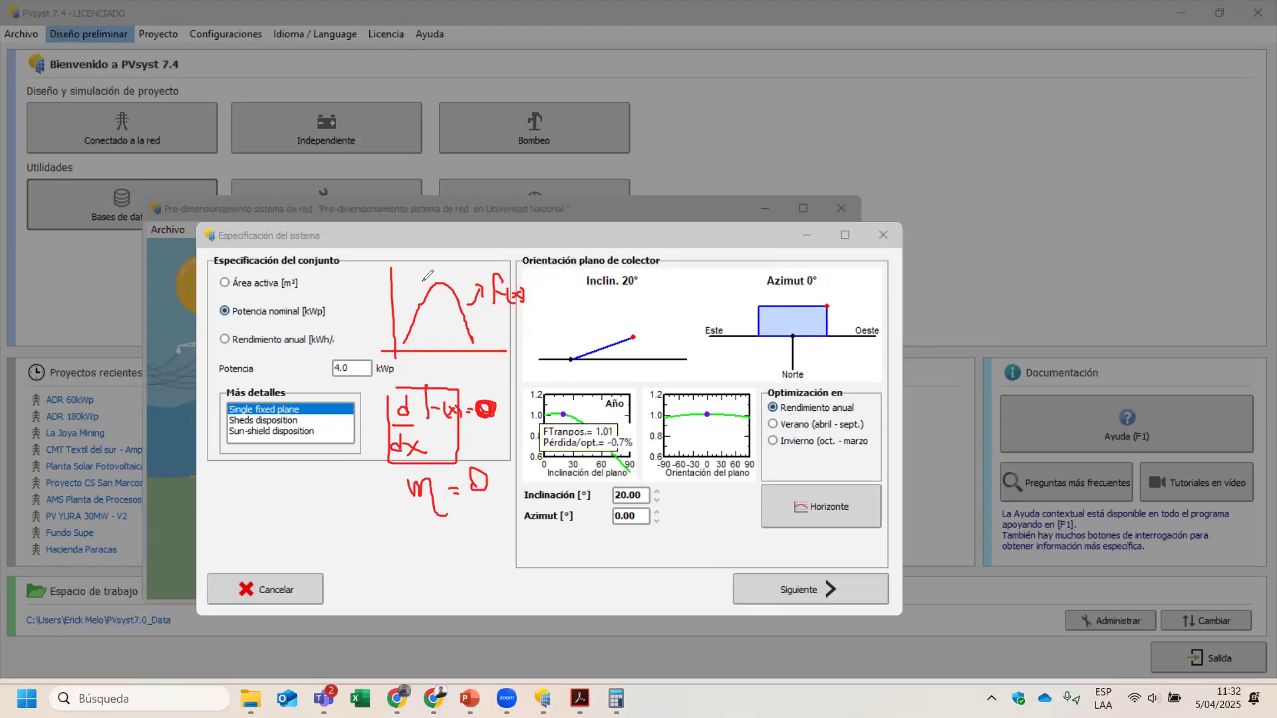
{"action": "left_click_drag", "start_coordinate": [407, 283], "coordinate": [473, 282]}
{"action": "left_click", "coordinate": [883, 339]}
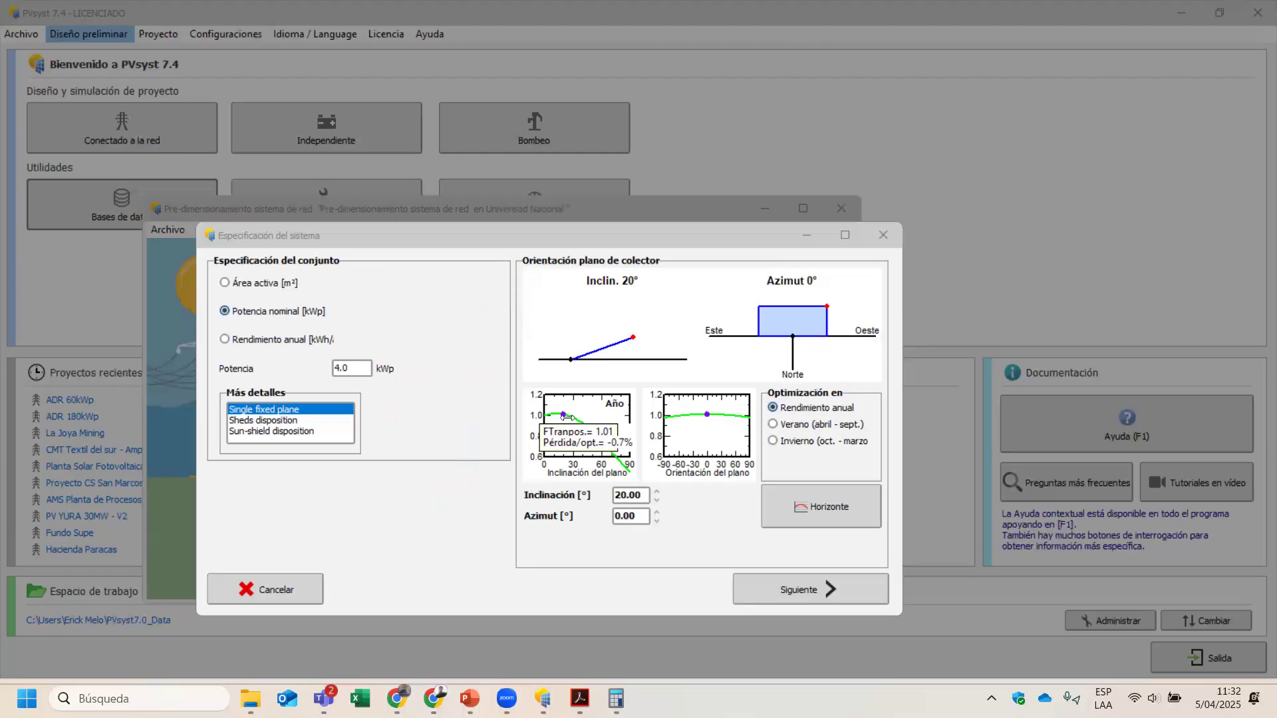
Step: Try a collector plane azimuth of 50° twice, returning it to 0° each time
{"action": "left_click", "coordinate": [673, 485]}
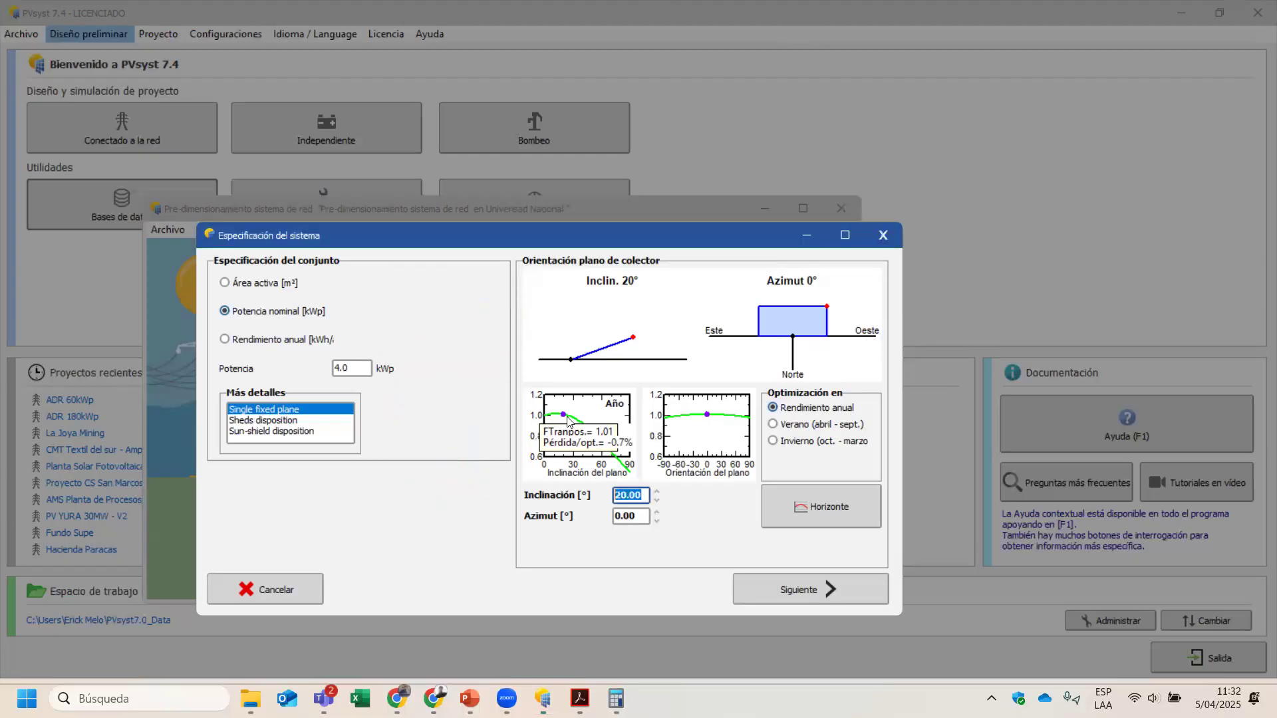
{"action": "left_click", "coordinate": [672, 462]}
{"action": "left_click", "coordinate": [630, 518]}
{"action": "type", "text": "50"}
{"action": "key", "text": "Return"}
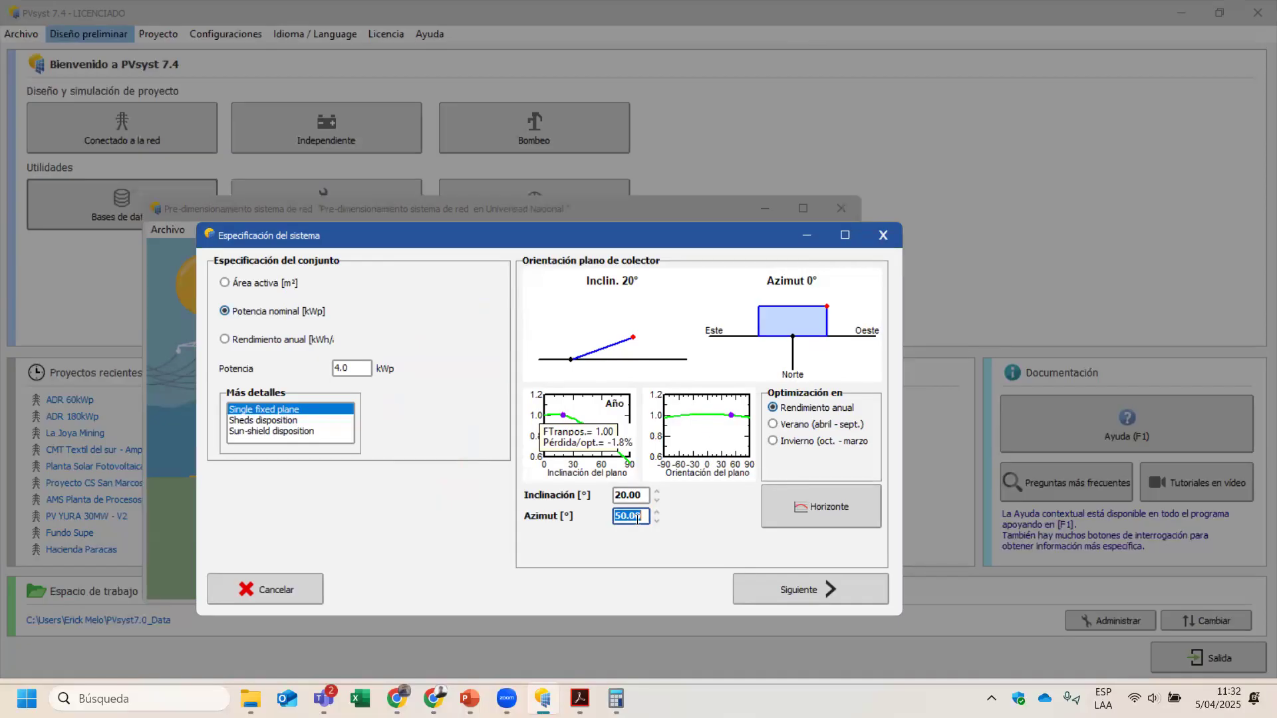
{"action": "type", "text": "0"}
{"action": "key", "text": "Return"}
{"action": "type", "text": "50"}
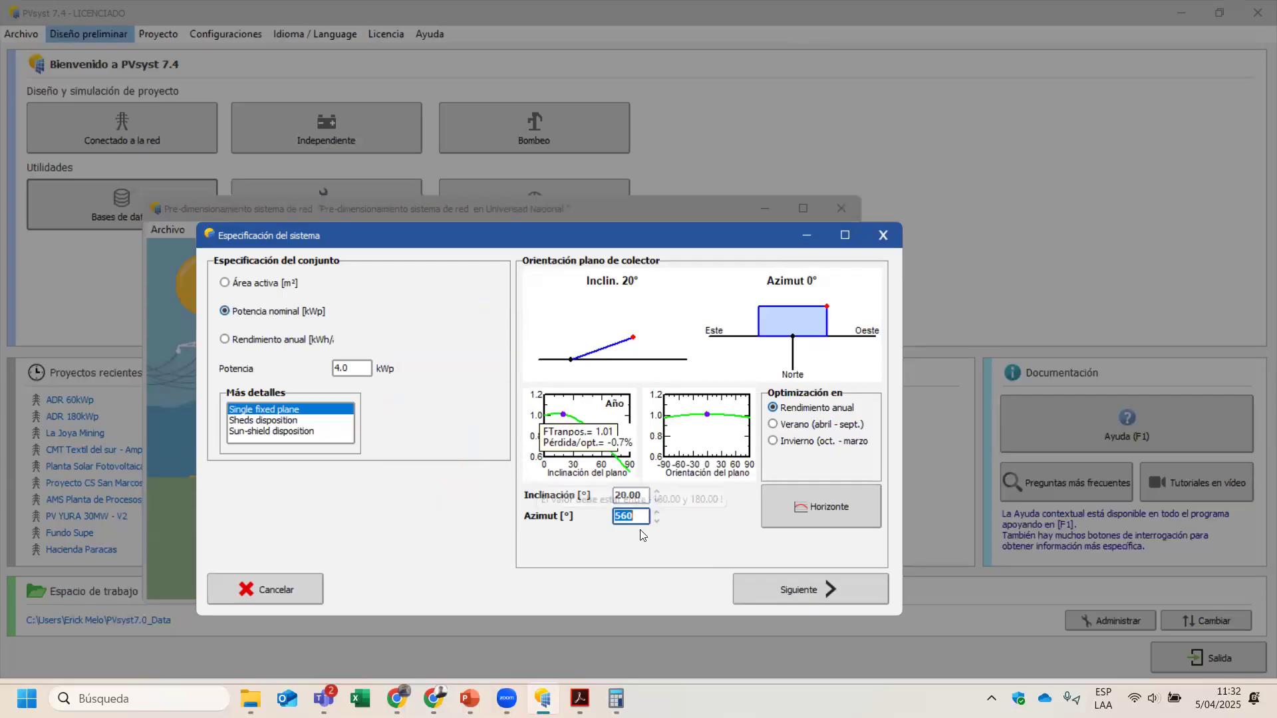
{"action": "key", "text": "Return"}
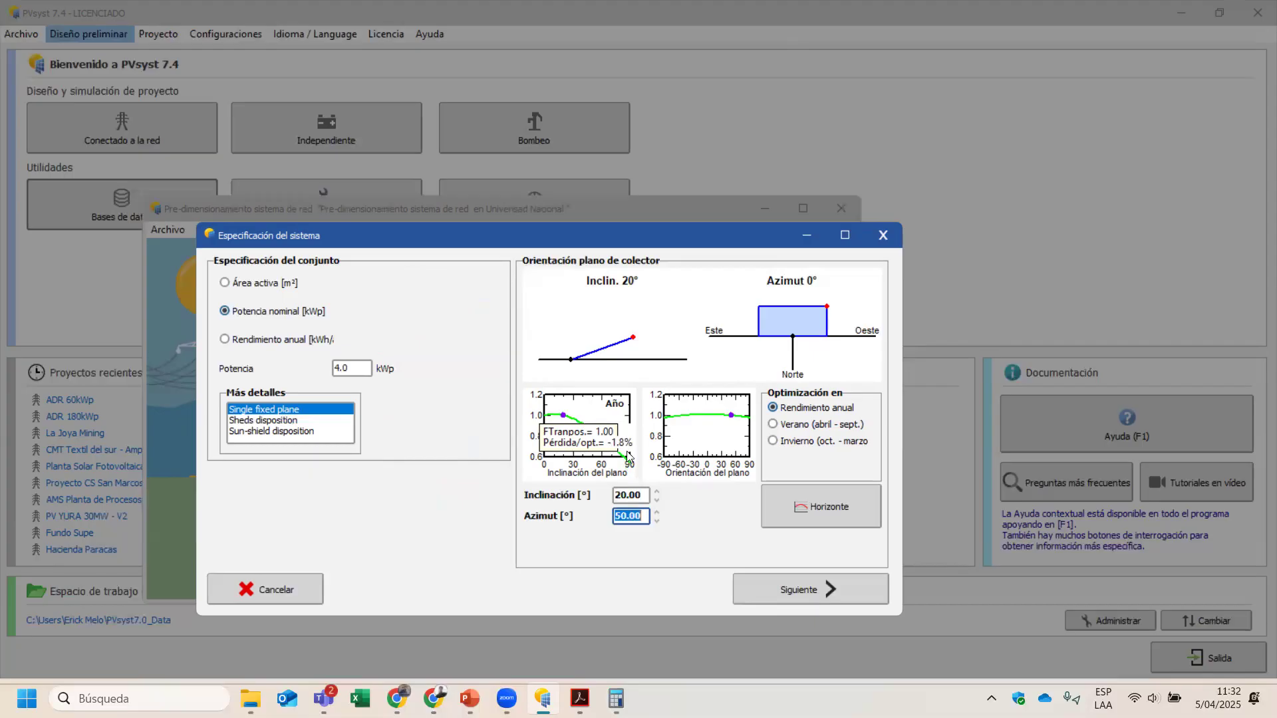
{"action": "type", "text": "0"}
{"action": "key", "text": "Return"}
Step: Set the collector plane's inclination to 15°, keeping the azimuth at 0°
{"action": "left_click", "coordinate": [633, 495]}
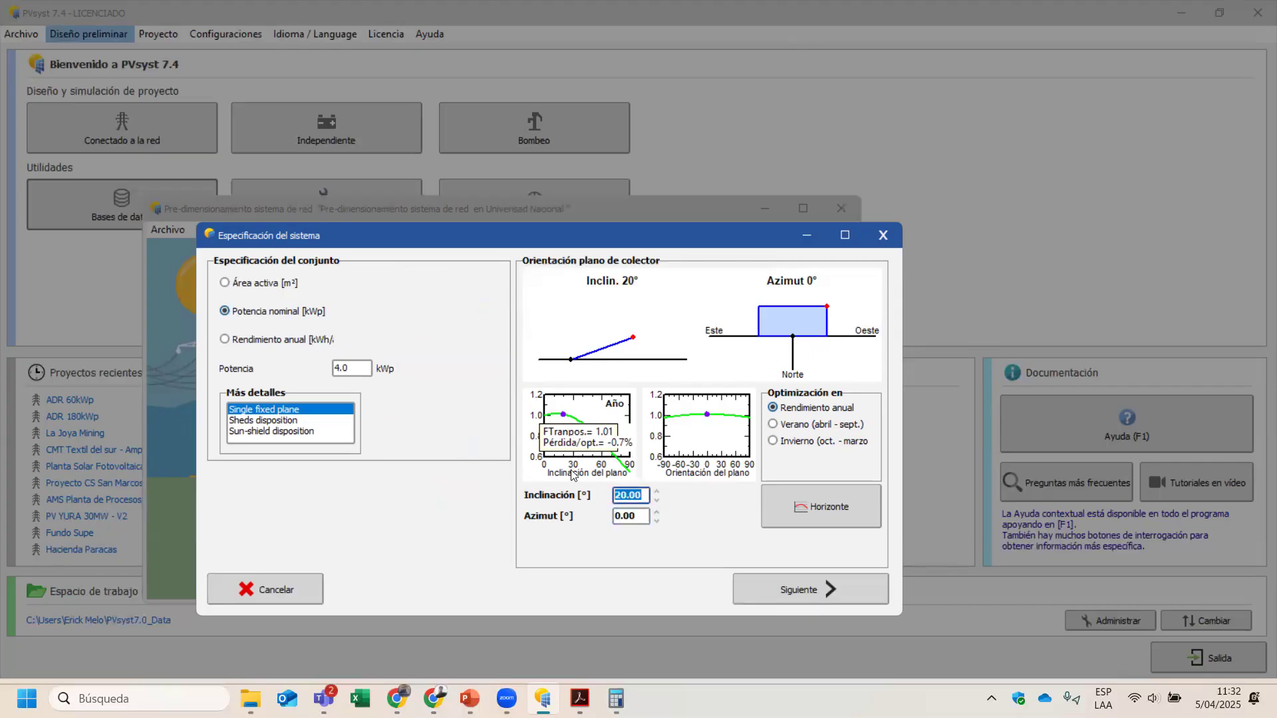
{"action": "left_click", "coordinate": [635, 519]}
{"action": "left_click", "coordinate": [626, 496]}
{"action": "type", "text": "15"}
{"action": "key", "text": "Return"}
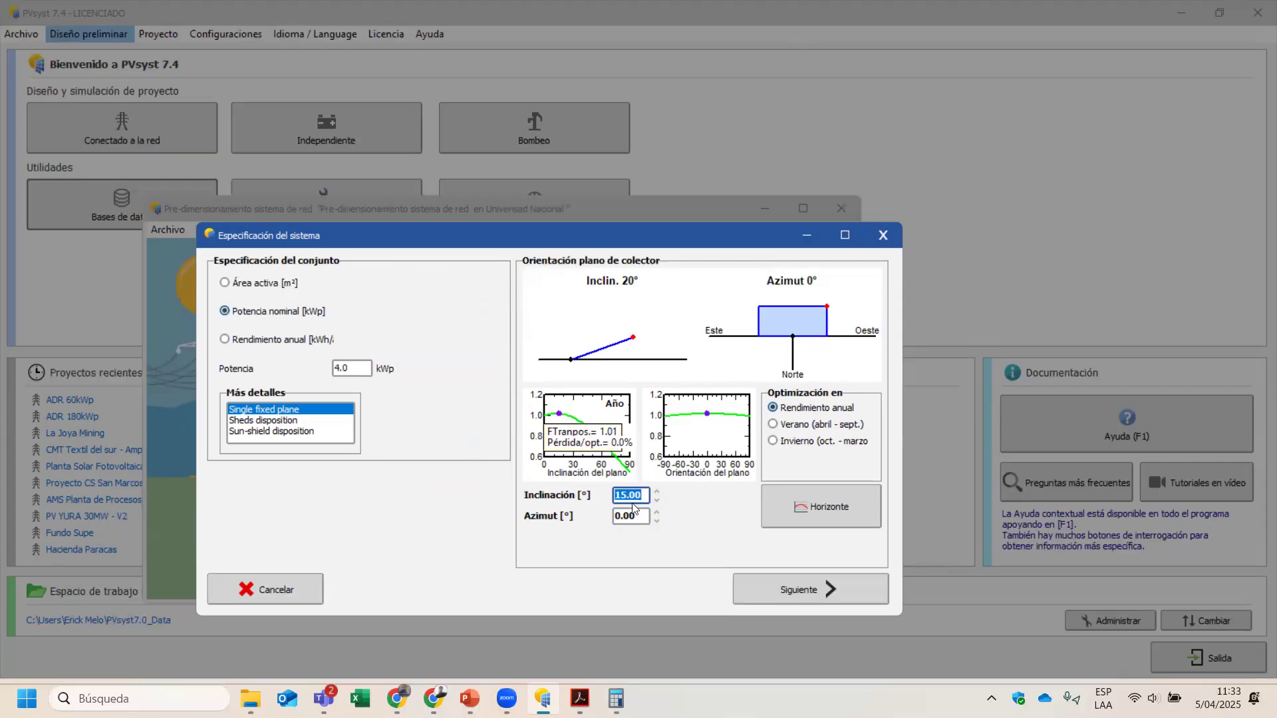
Step: Examine the horizon line in the sun paths diagram for the 15° plane, enlarging the diagram, and close it
{"action": "left_click", "coordinate": [813, 506]}
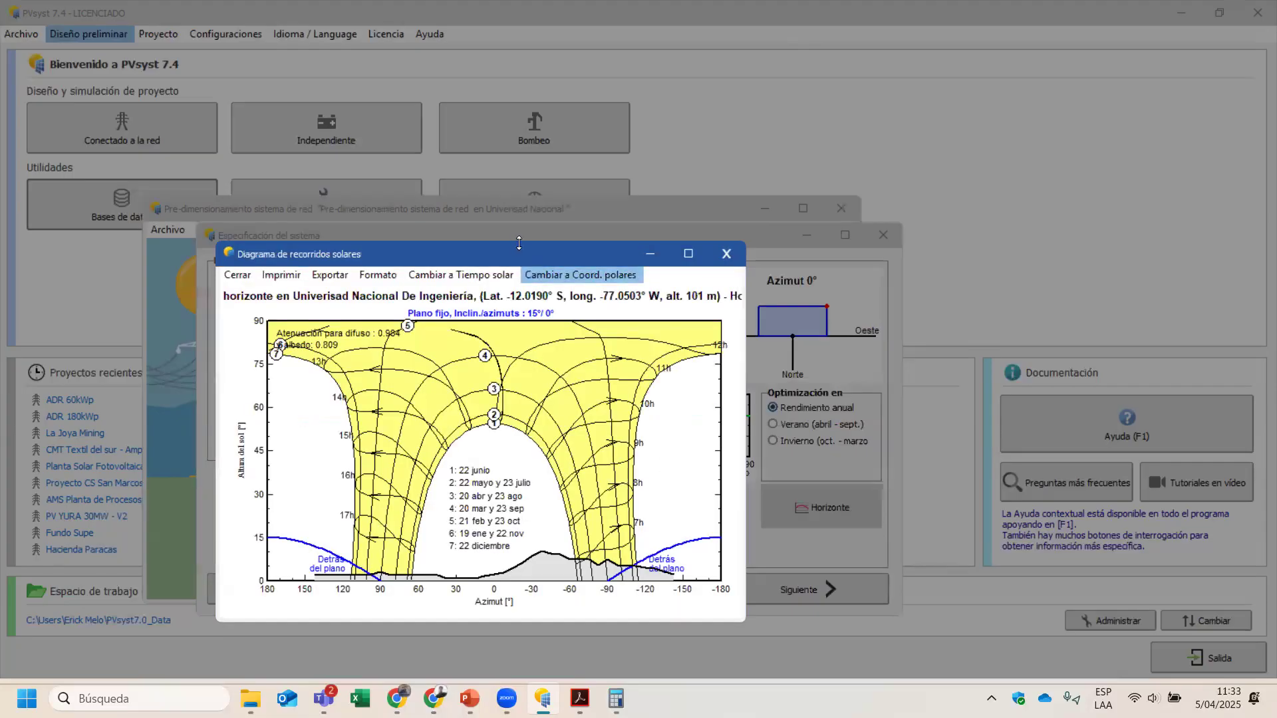
{"action": "left_click_drag", "start_coordinate": [598, 264], "coordinate": [569, 223]}
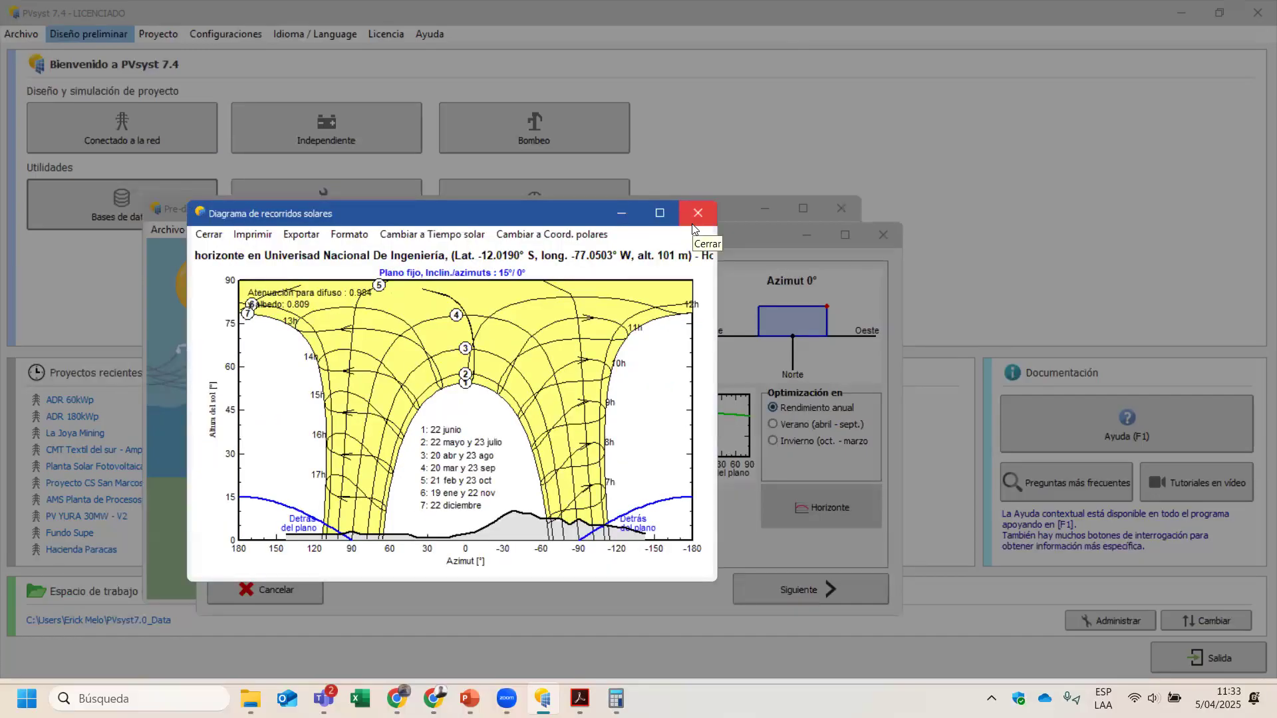
{"action": "left_click", "coordinate": [693, 223]}
{"action": "left_click", "coordinate": [821, 507]}
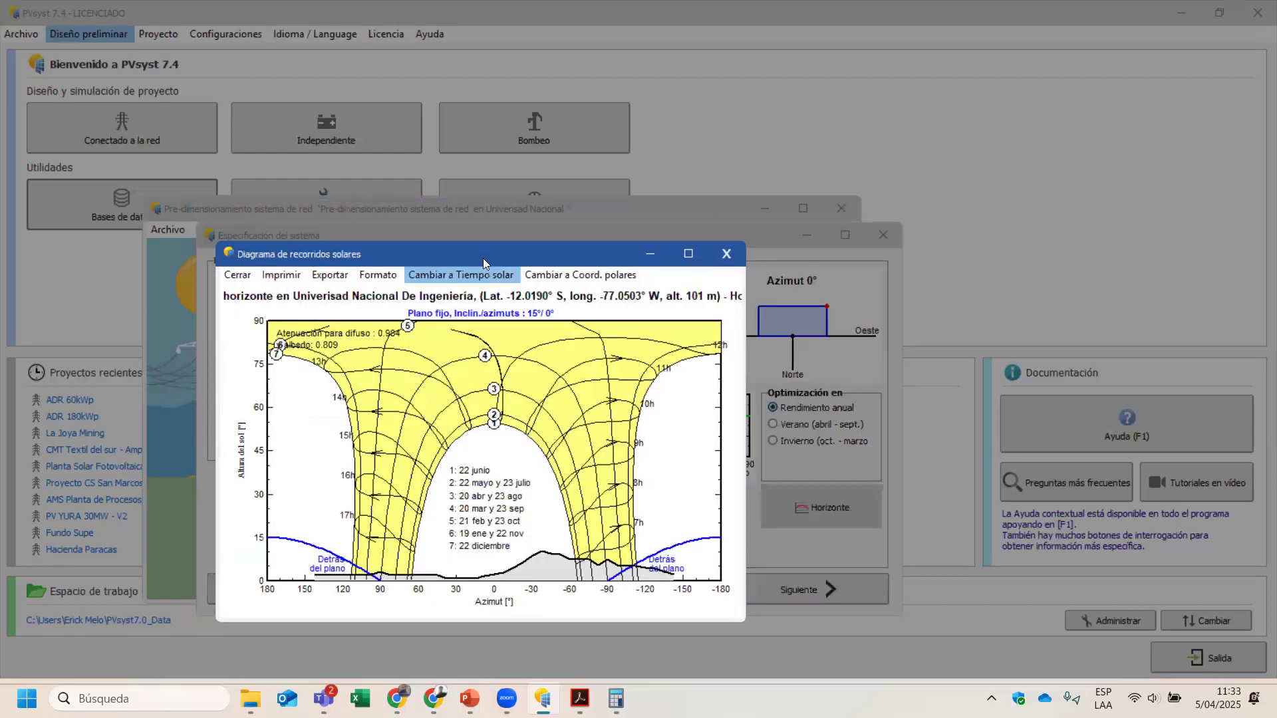
{"action": "left_click_drag", "start_coordinate": [690, 511], "coordinate": [813, 580]}
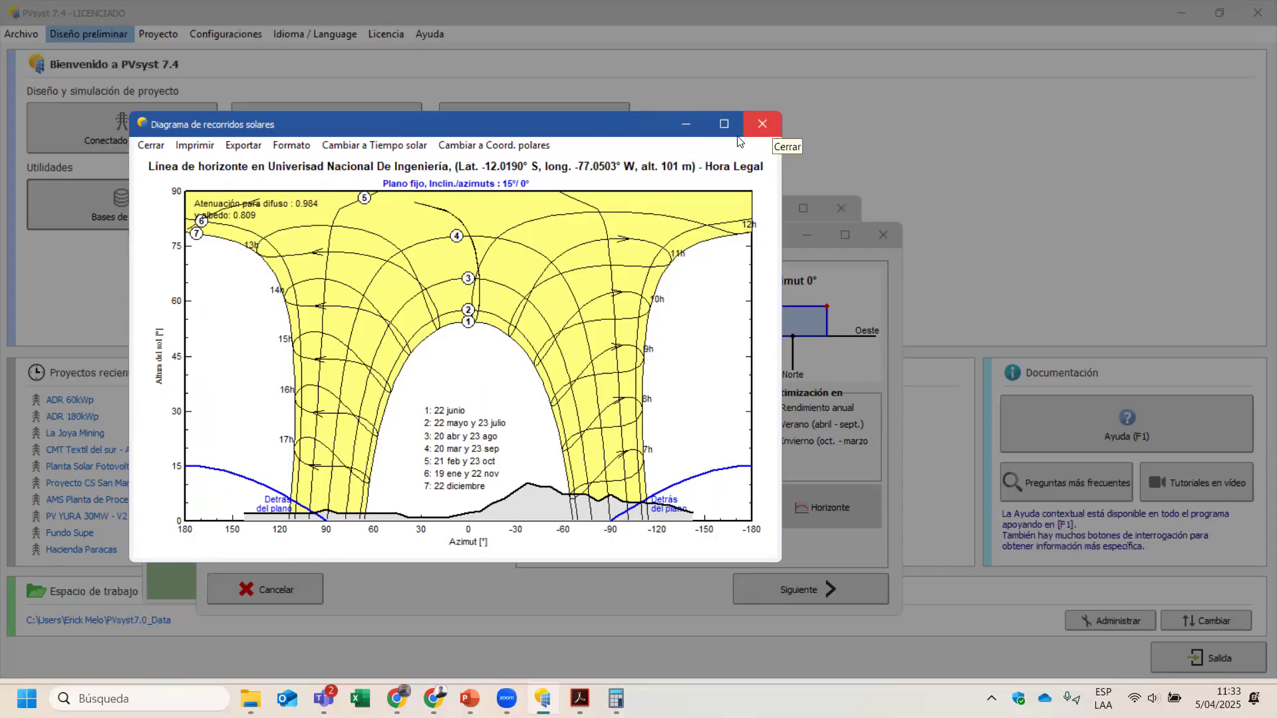
{"action": "left_click", "coordinate": [761, 124]}
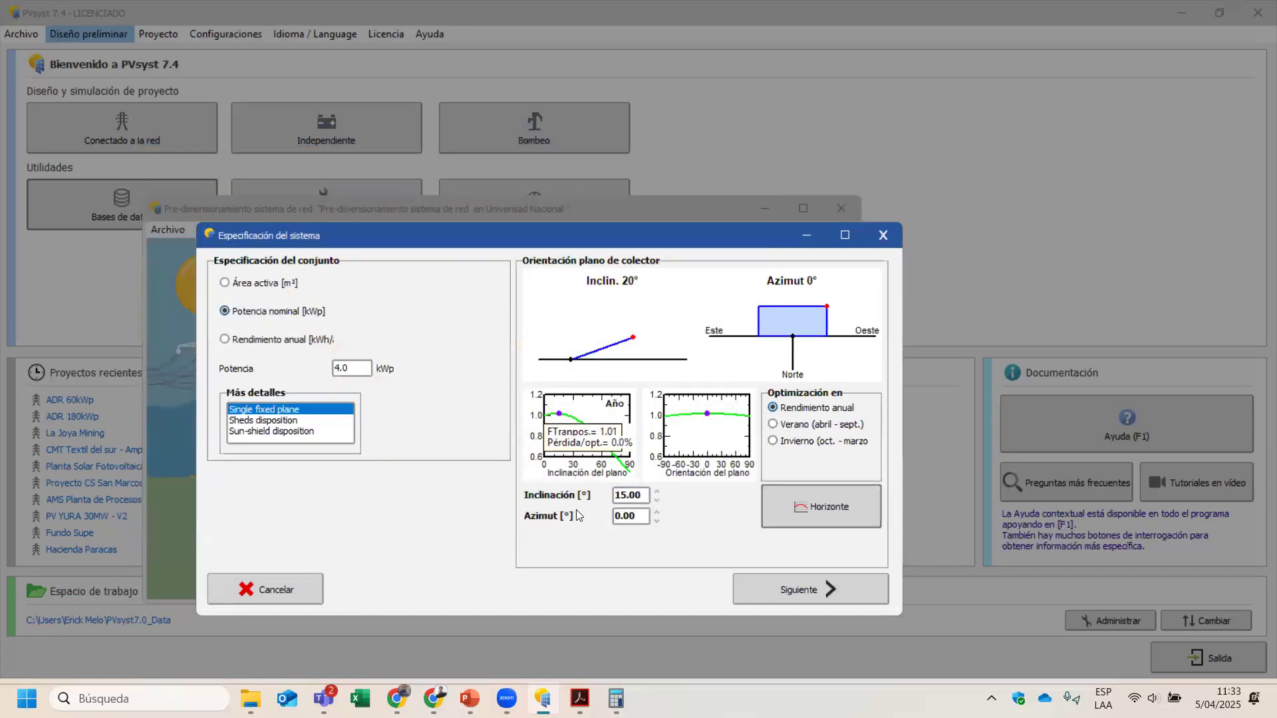
Step: Check the summer and winter optimization of the collector plane once more and return to the annual yield
{"action": "left_click", "coordinate": [792, 425]}
{"action": "left_click", "coordinate": [657, 492]}
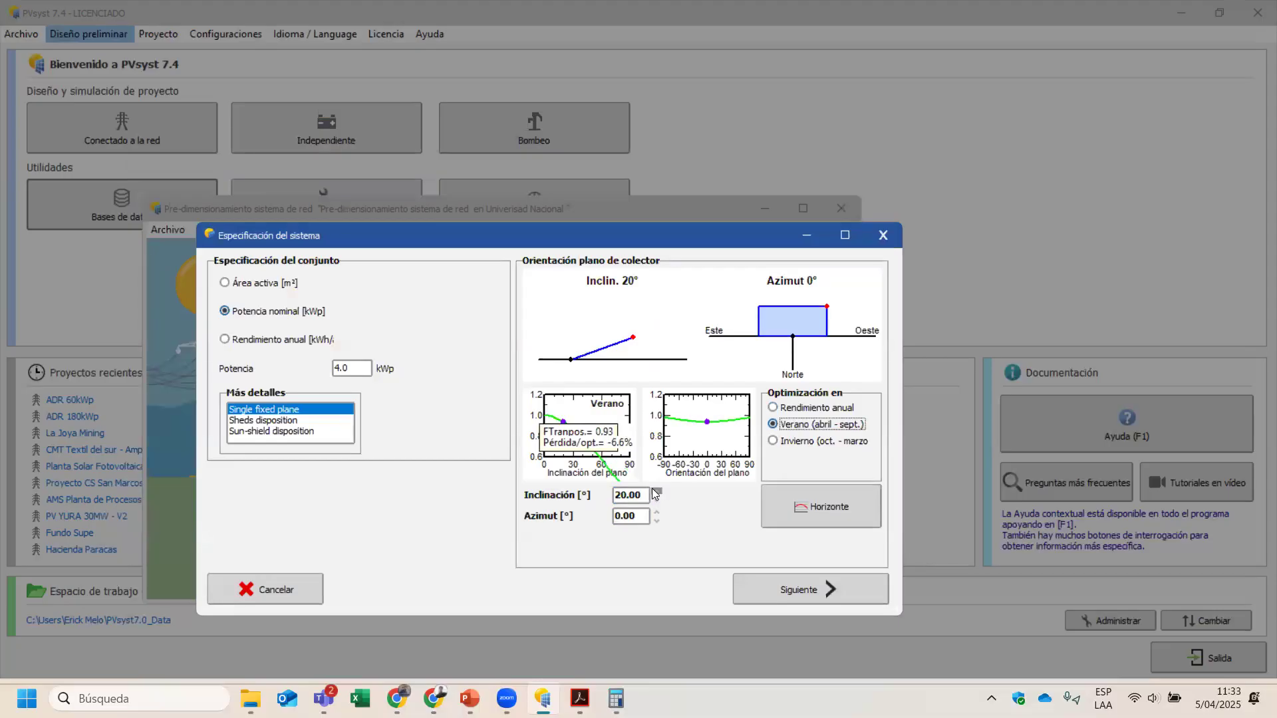
{"action": "left_click", "coordinate": [787, 447]}
{"action": "left_click", "coordinate": [786, 408]}
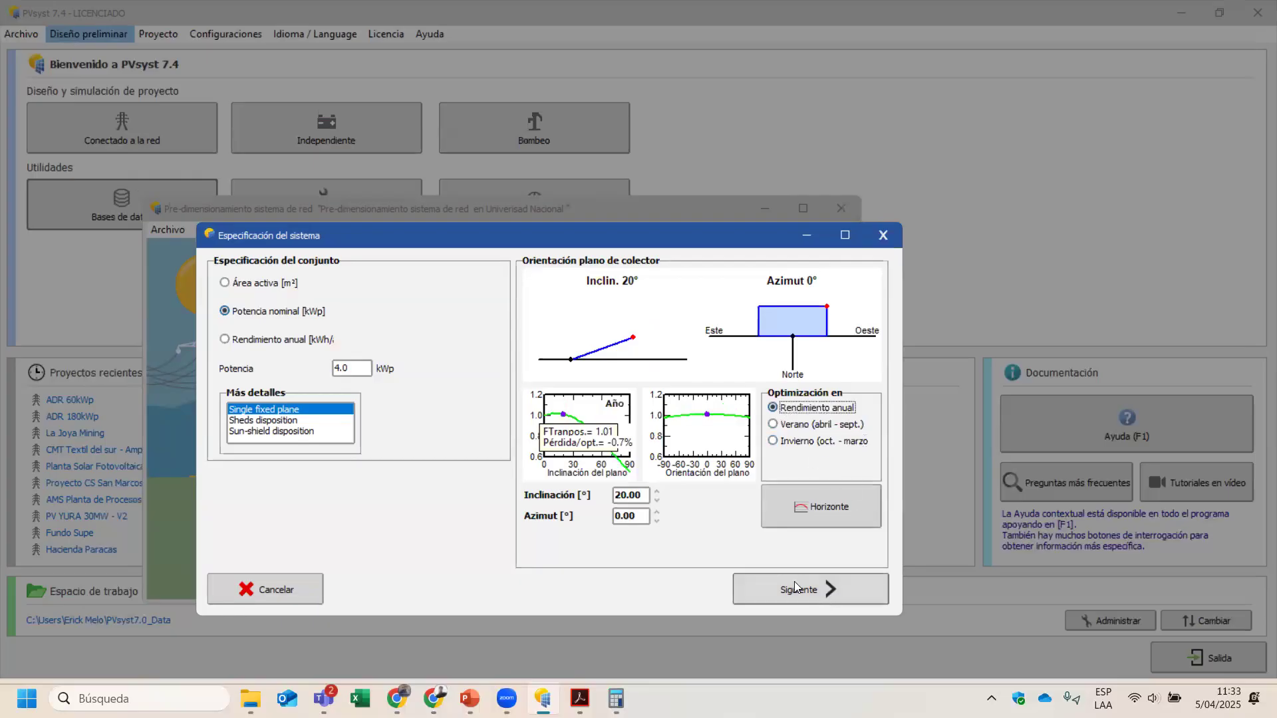
Step: Enter an inclination of 15° for the collector plane again under the annual yield optimization
{"action": "left_click_drag", "start_coordinate": [644, 496], "coordinate": [382, 498]}
{"action": "type", "text": "15"}
{"action": "key", "text": "Return"}
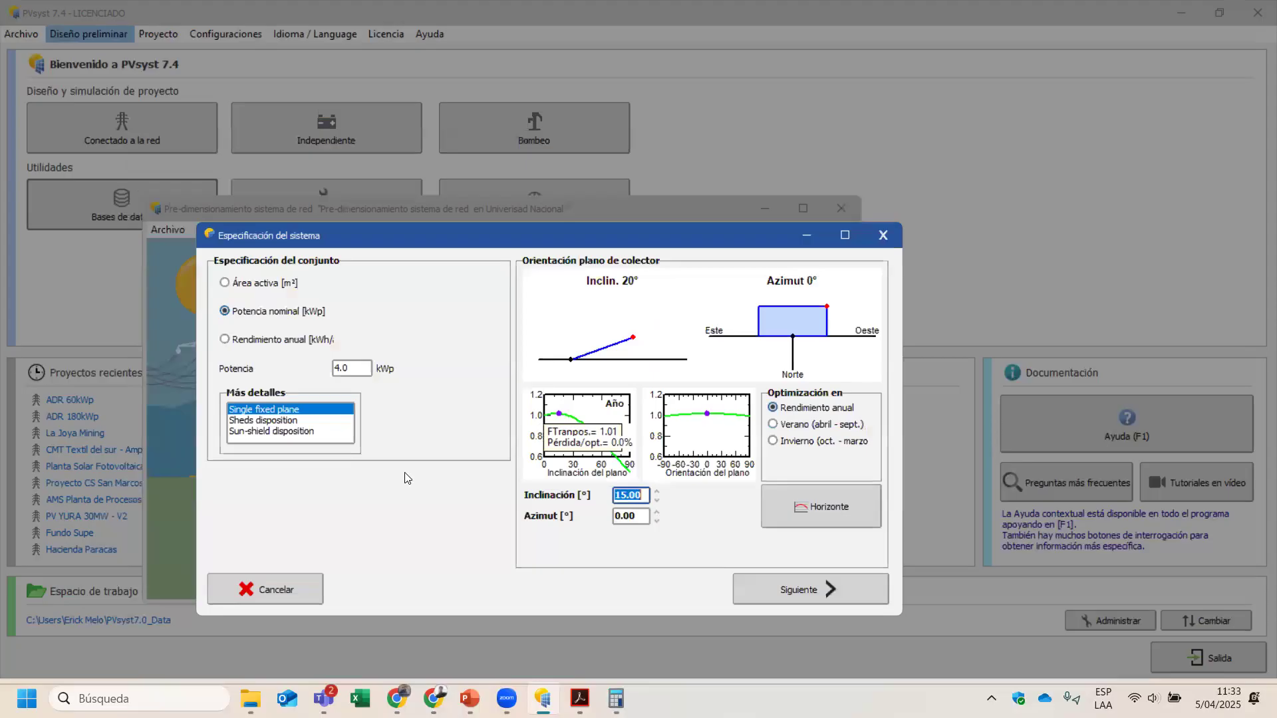
Step: Set the collector plane's inclination to 12°, checking the university's location in Google Maps and returning to PVsyst
{"action": "left_click", "coordinate": [636, 498]}
{"action": "double_click", "coordinate": [638, 496]}
{"action": "key", "text": "alt+Tab"}
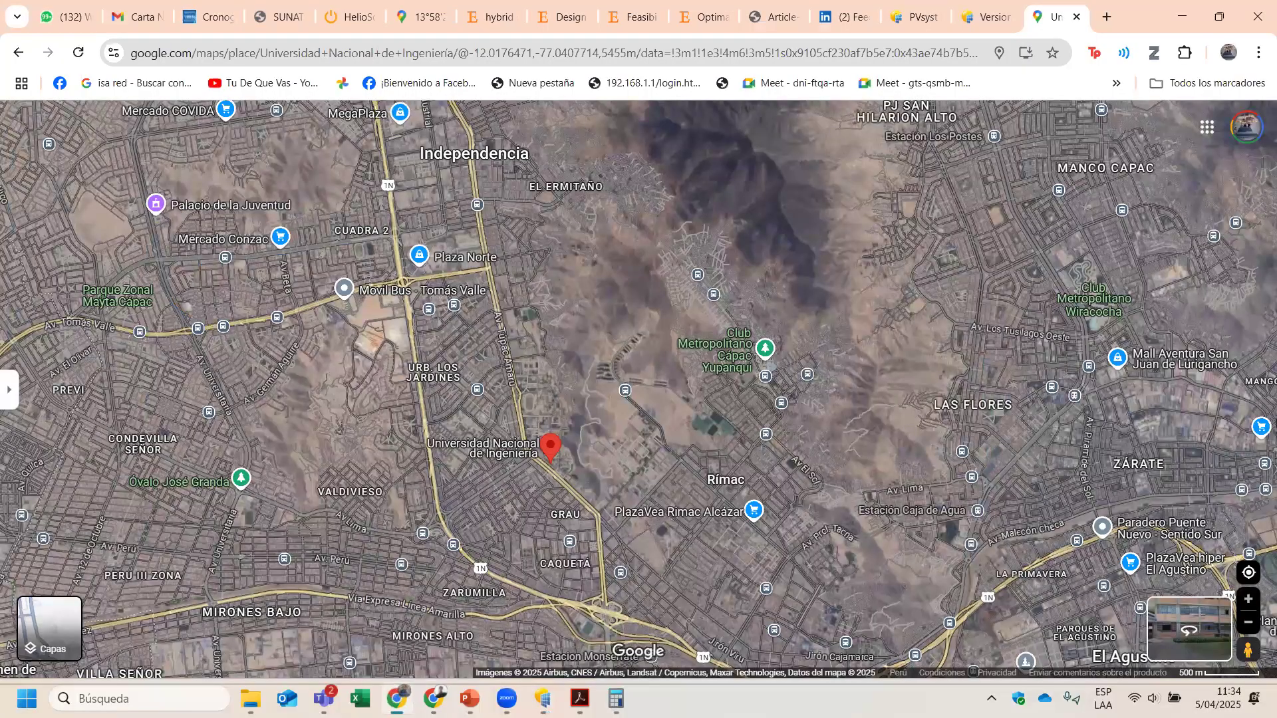
{"action": "left_click", "coordinate": [540, 695]}
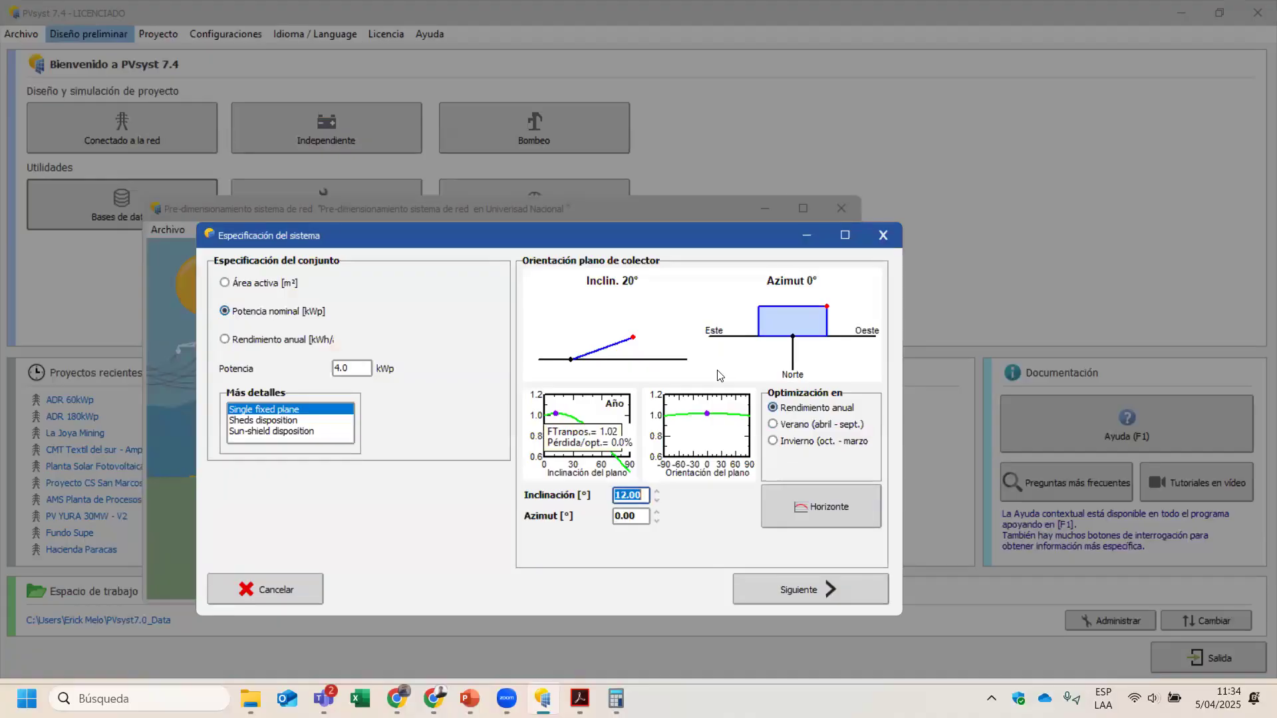
Step: Set the collector plane's inclination to 15° under the annual yield optimization
{"action": "left_click", "coordinate": [624, 495]}
{"action": "key", "text": "ctrl+a"}
{"action": "type", "text": "15"}
{"action": "key", "text": "Return"}
Step: Sketch an inclined panel on two supports over the dialog, labelled with angle α, length L and height L senα, and note "α = Cmín"
{"action": "left_click_drag", "start_coordinate": [401, 298], "coordinate": [402, 352]}
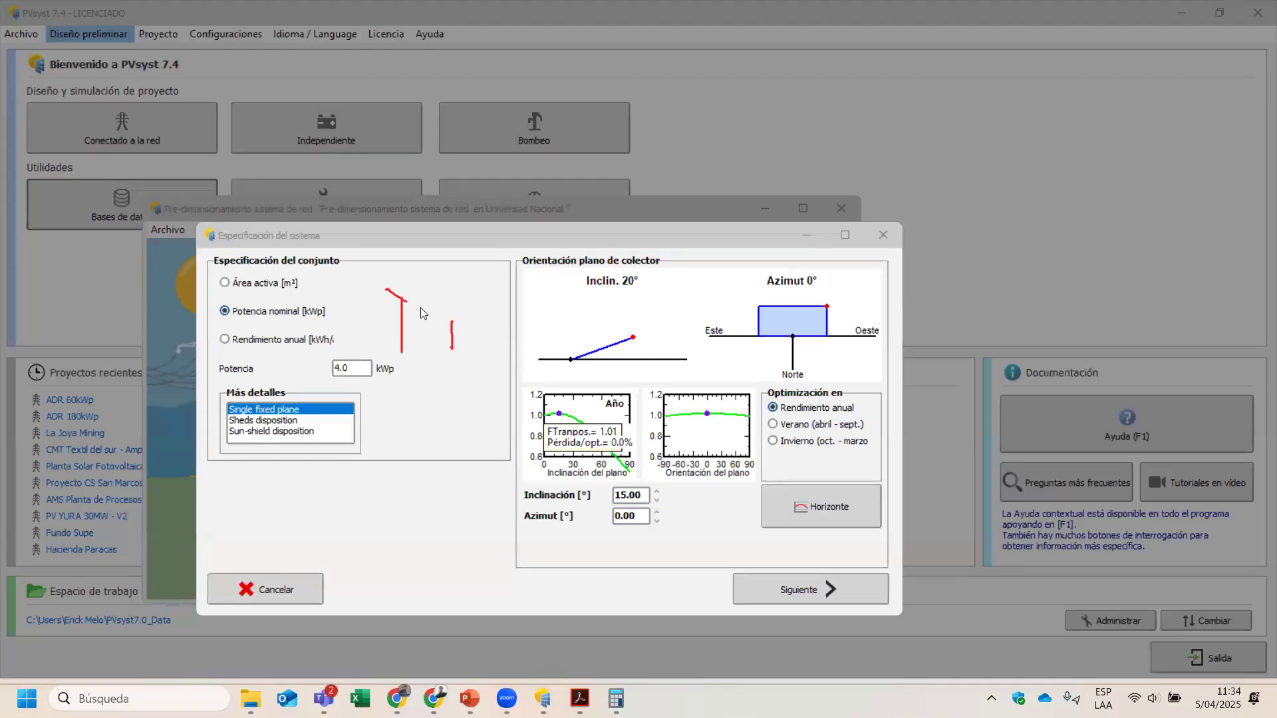
{"action": "left_click_drag", "start_coordinate": [362, 331], "coordinate": [468, 332]}
{"action": "mouse_move", "coordinate": [364, 331]}
{"action": "left_mouse_down"}
{"action": "mouse_move", "coordinate": [467, 330]}
{"action": "mouse_move", "coordinate": [435, 323]}
{"action": "left_mouse_up"}
{"action": "mouse_move", "coordinate": [398, 397]}
{"action": "left_mouse_down"}
{"action": "mouse_move", "coordinate": [386, 400]}
{"action": "mouse_move", "coordinate": [479, 401]}
{"action": "mouse_move", "coordinate": [460, 392]}
{"action": "left_mouse_up"}
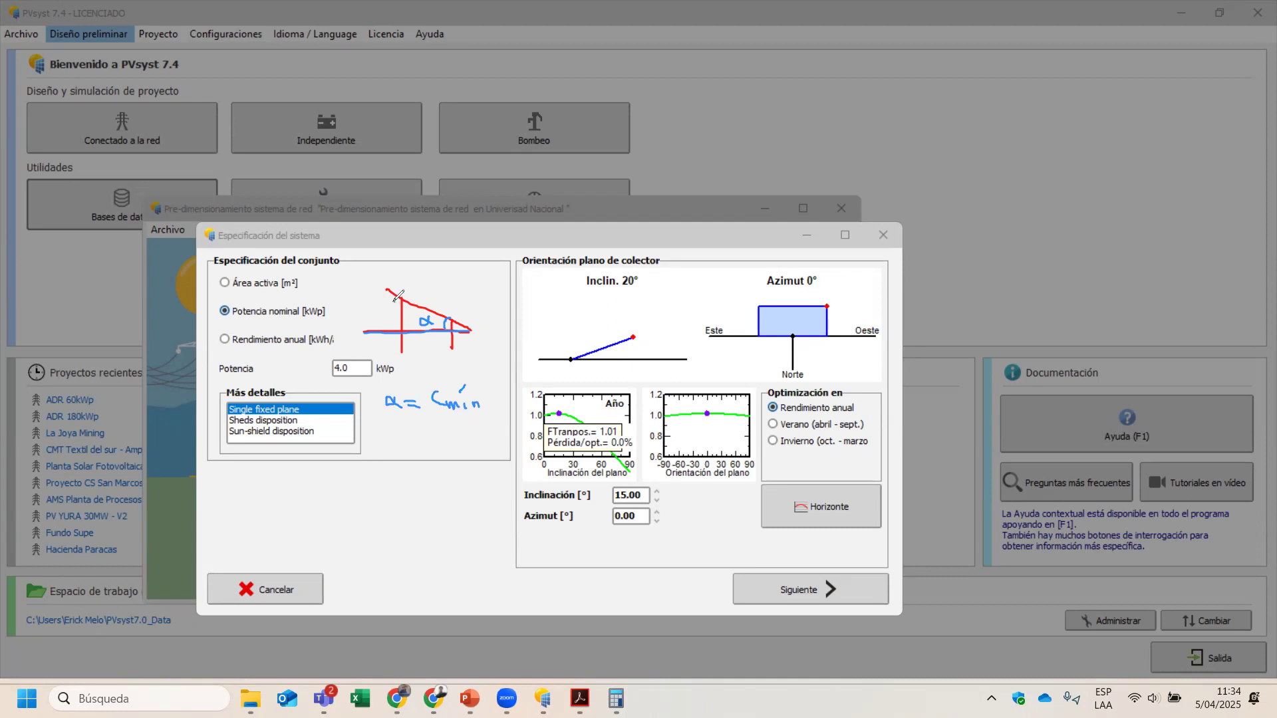
{"action": "left_click_drag", "start_coordinate": [394, 301], "coordinate": [396, 328]}
{"action": "mouse_move", "coordinate": [392, 279]}
{"action": "left_mouse_down"}
{"action": "mouse_move", "coordinate": [489, 321]}
{"action": "mouse_move", "coordinate": [479, 326]}
{"action": "left_mouse_up"}
{"action": "left_click_drag", "start_coordinate": [432, 278], "coordinate": [443, 291]}
{"action": "mouse_move", "coordinate": [343, 307]}
{"action": "left_mouse_down"}
{"action": "mouse_move", "coordinate": [347, 323]}
{"action": "mouse_move", "coordinate": [385, 321]}
{"action": "left_mouse_up"}
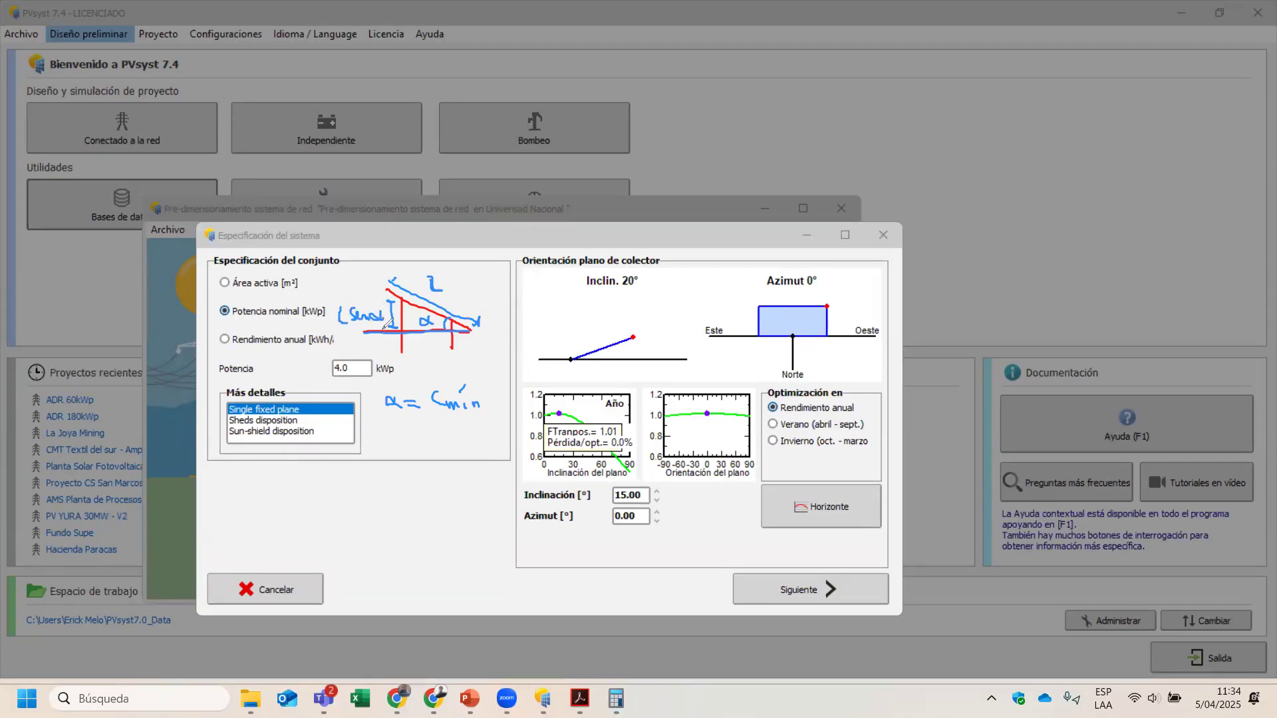
Step: Circle the Cmín note with an arrow below it and write the expression for minimizing L senα underneath
{"action": "left_click_drag", "start_coordinate": [388, 434], "coordinate": [387, 445]}
{"action": "mouse_move", "coordinate": [445, 415]}
{"action": "left_mouse_down"}
{"action": "mouse_move", "coordinate": [499, 383]}
{"action": "mouse_move", "coordinate": [430, 393]}
{"action": "mouse_move", "coordinate": [454, 439]}
{"action": "mouse_move", "coordinate": [457, 429]}
{"action": "left_mouse_up"}
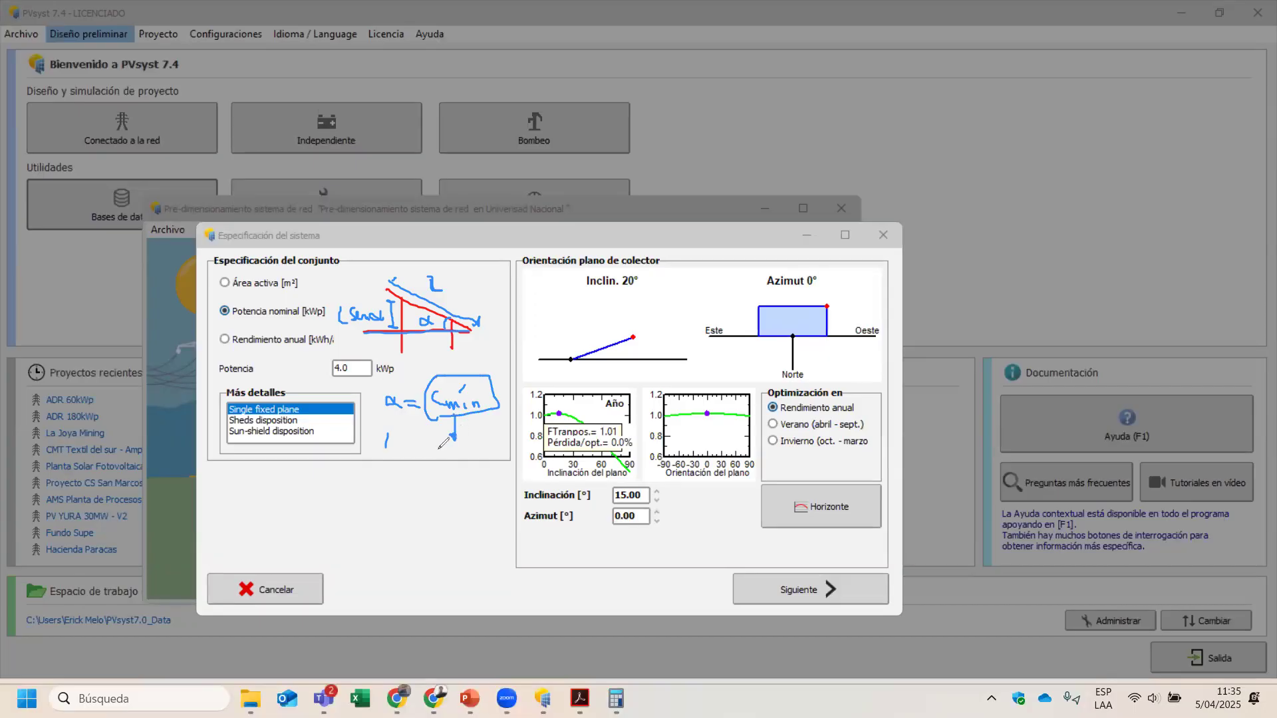
{"action": "left_click_drag", "start_coordinate": [332, 296], "coordinate": [331, 333]}
{"action": "left_click_drag", "start_coordinate": [393, 478], "coordinate": [399, 479]}
{"action": "left_click_drag", "start_coordinate": [416, 481], "coordinate": [427, 490]}
{"action": "mouse_move", "coordinate": [417, 467]}
{"action": "left_mouse_down"}
{"action": "mouse_move", "coordinate": [489, 487]}
{"action": "mouse_move", "coordinate": [452, 493]}
{"action": "mouse_move", "coordinate": [437, 531]}
{"action": "mouse_move", "coordinate": [461, 525]}
{"action": "mouse_move", "coordinate": [432, 527]}
{"action": "left_mouse_up"}
{"action": "left_click_drag", "start_coordinate": [455, 498], "coordinate": [459, 529]}
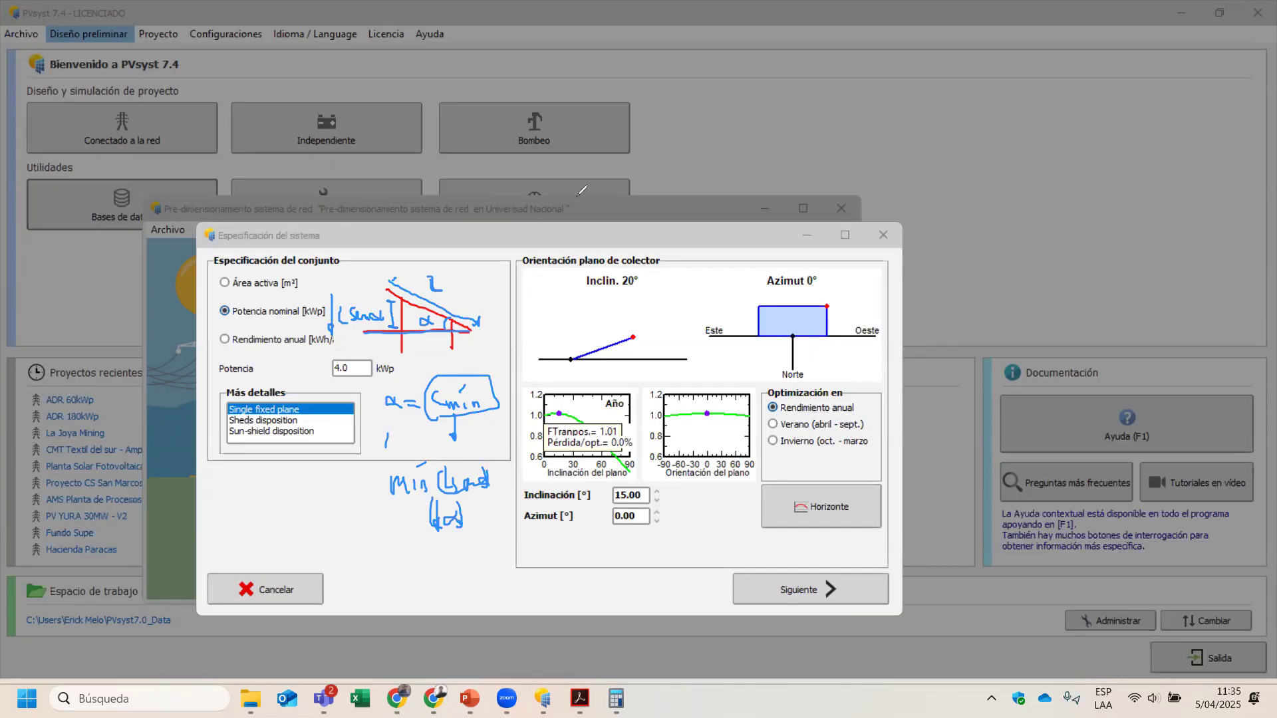
Step: Erase the handwritten annotations and set the collector plane's inclination to 12°
{"action": "mouse_move", "coordinate": [385, 298]}
{"action": "left_mouse_down"}
{"action": "mouse_move", "coordinate": [358, 330]}
{"action": "mouse_move", "coordinate": [373, 347]}
{"action": "mouse_move", "coordinate": [399, 271]}
{"action": "mouse_move", "coordinate": [500, 389]}
{"action": "left_mouse_up"}
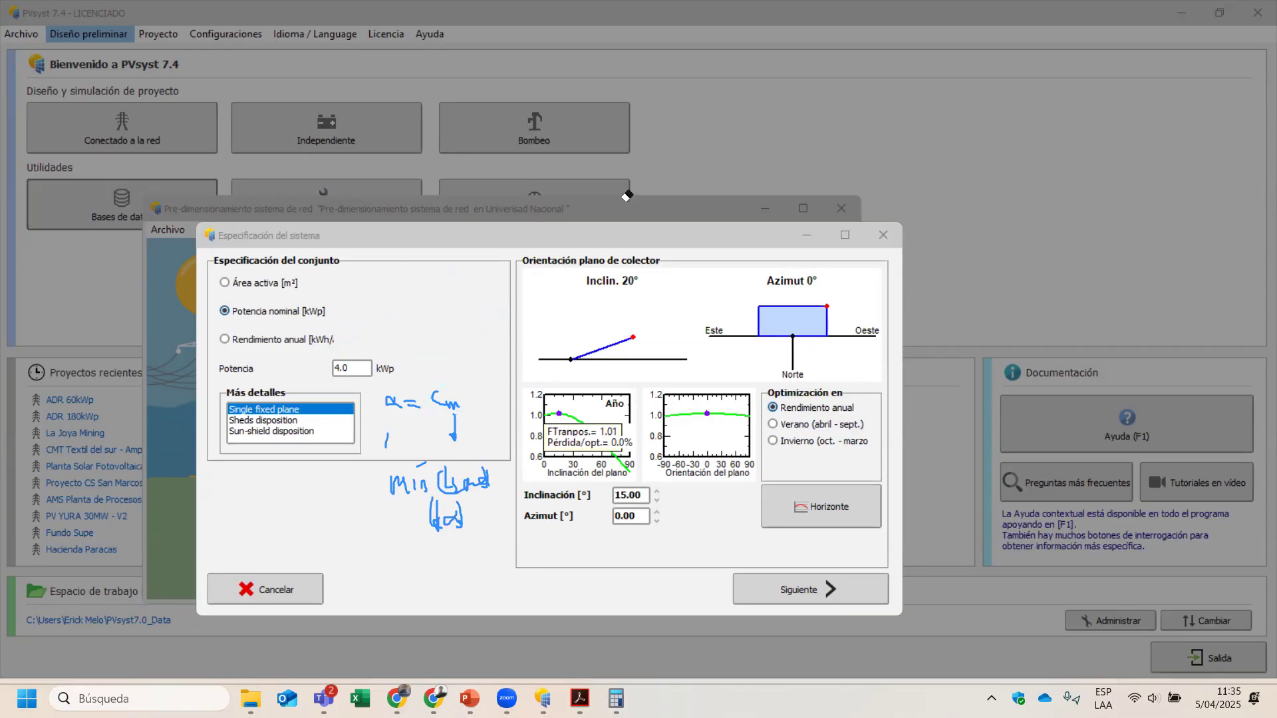
{"action": "left_click_drag", "start_coordinate": [493, 473], "coordinate": [556, 439]}
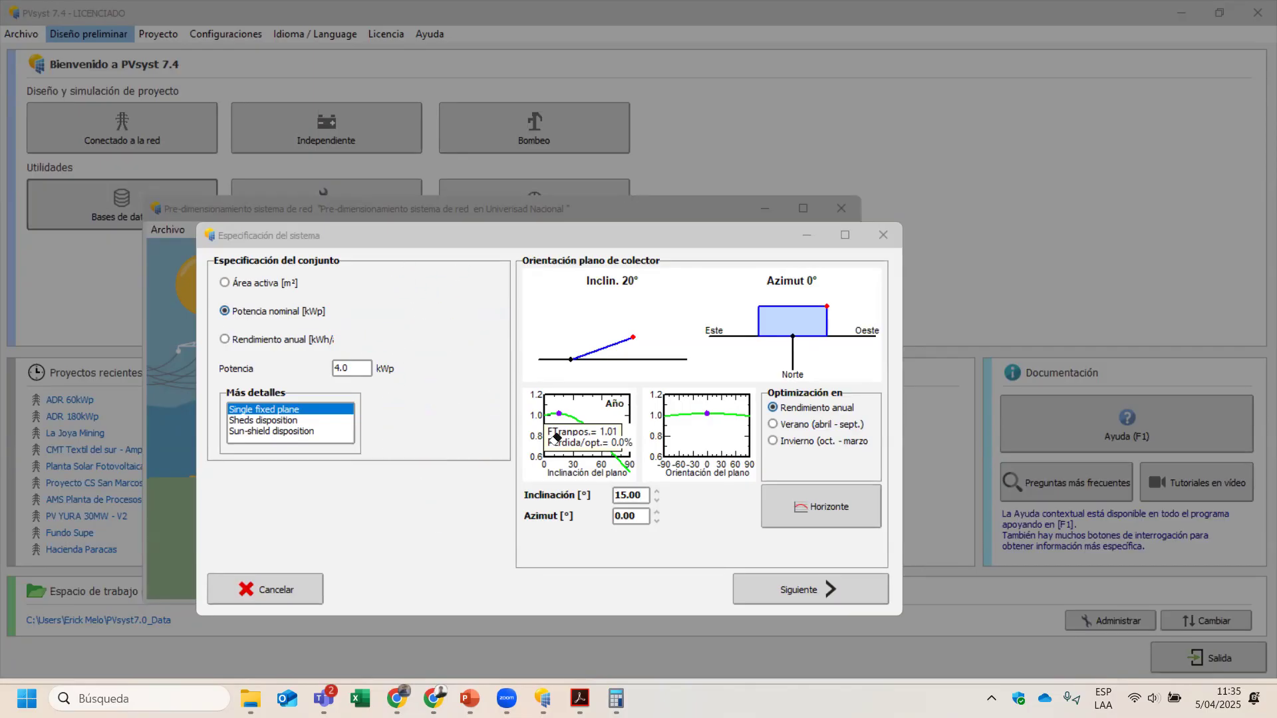
{"action": "key", "text": "Escape"}
{"action": "double_click", "coordinate": [638, 497]}
{"action": "type", "text": "12"}
{"action": "key", "text": "Return"}
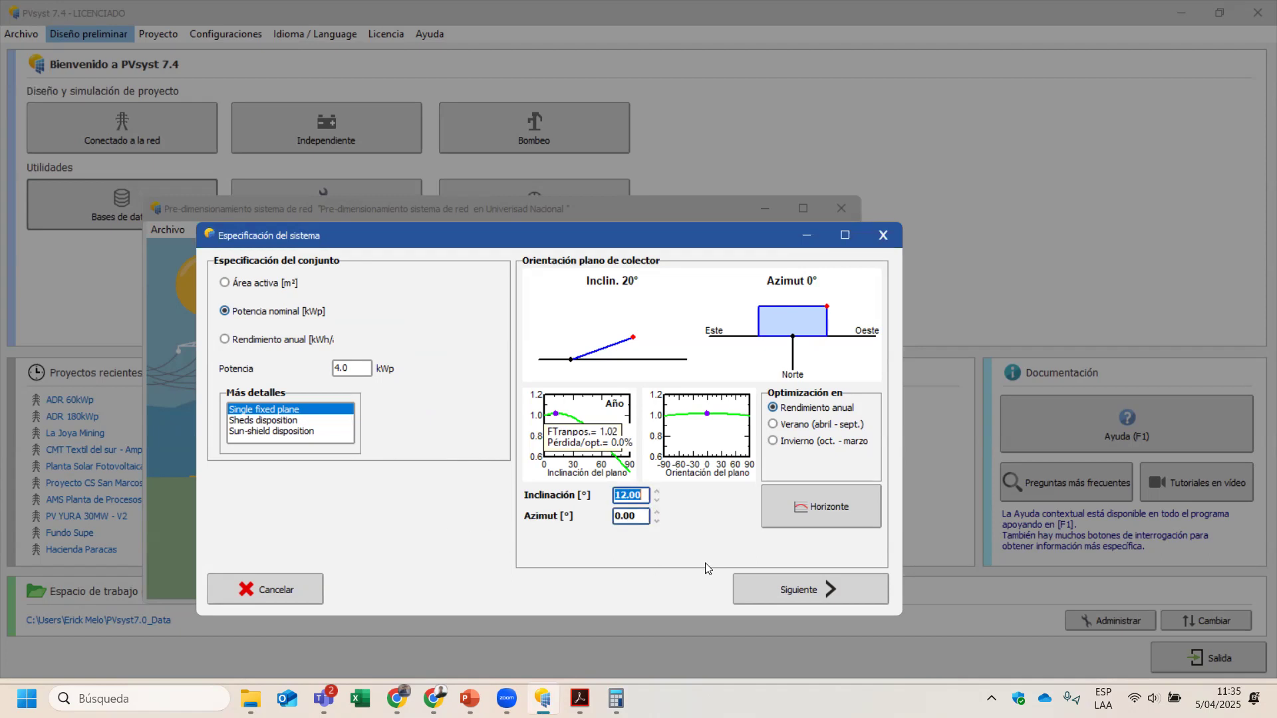
Step: Continue to the module specification, choose monocrystalline cells, flat roof mounting and free air circulation, and accept the settings
{"action": "left_click", "coordinate": [797, 589]}
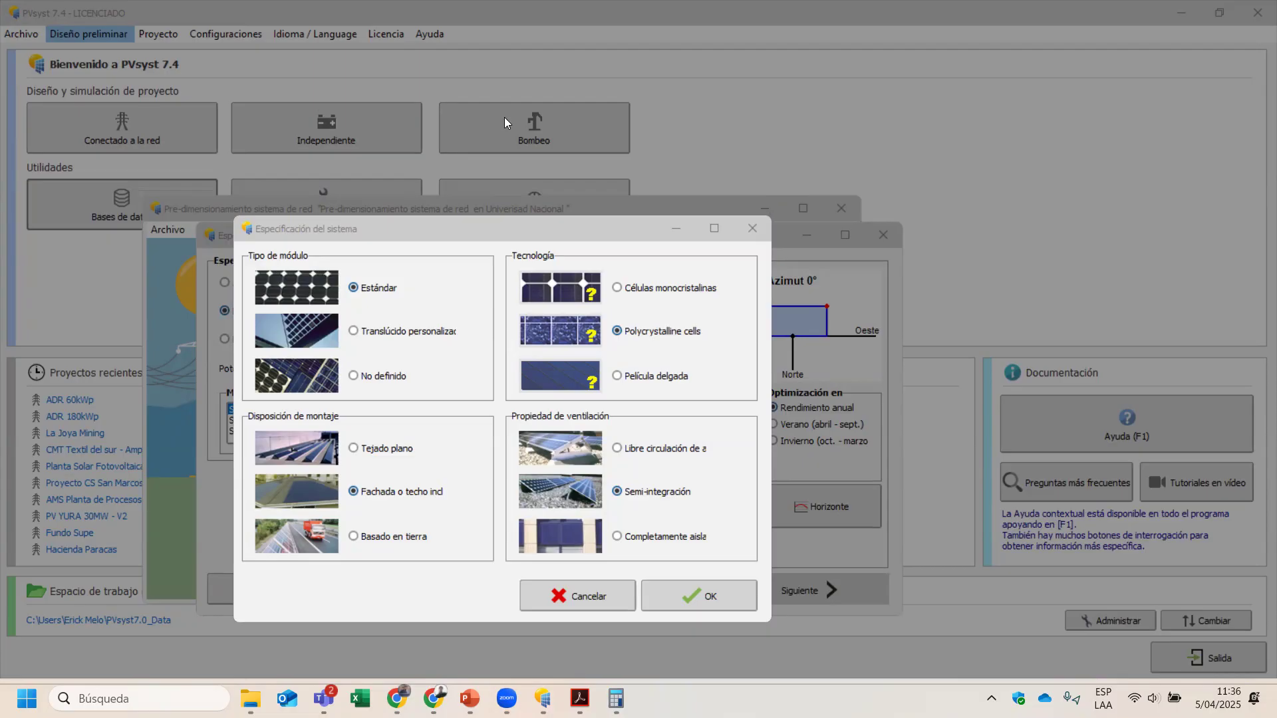
{"action": "left_click_drag", "start_coordinate": [377, 218], "coordinate": [246, 209]}
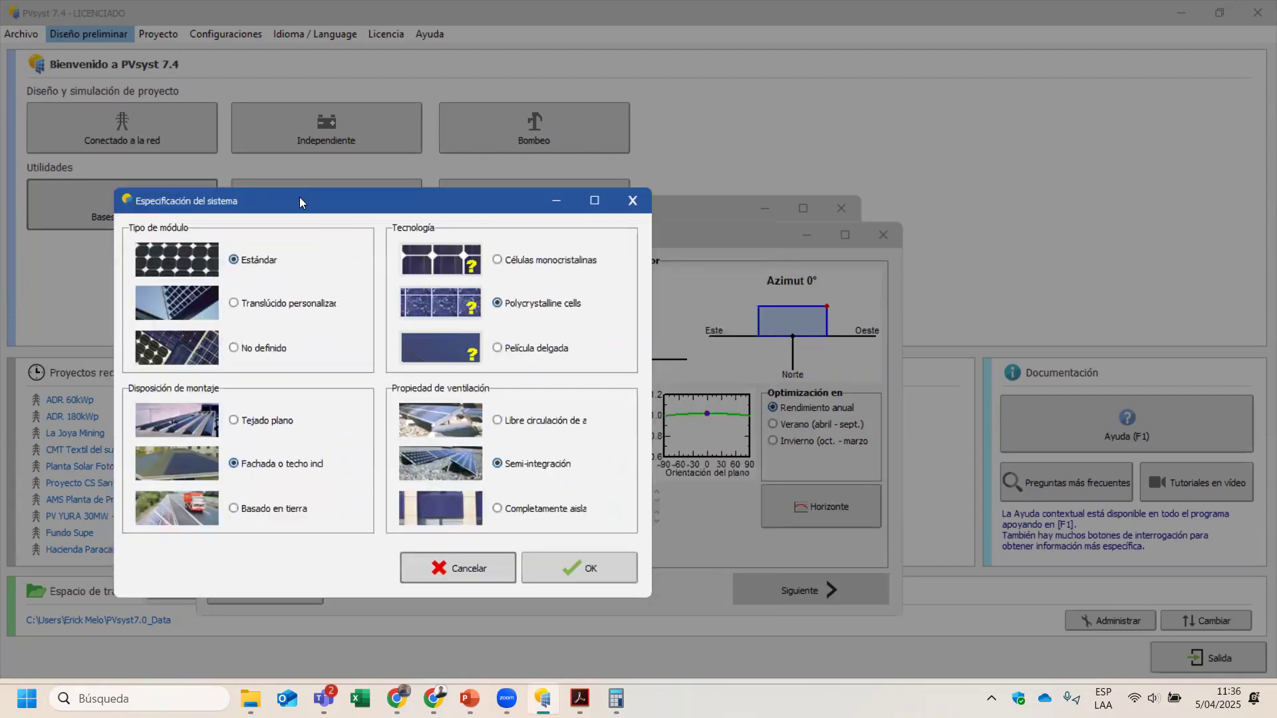
{"action": "left_click_drag", "start_coordinate": [300, 199], "coordinate": [326, 203]}
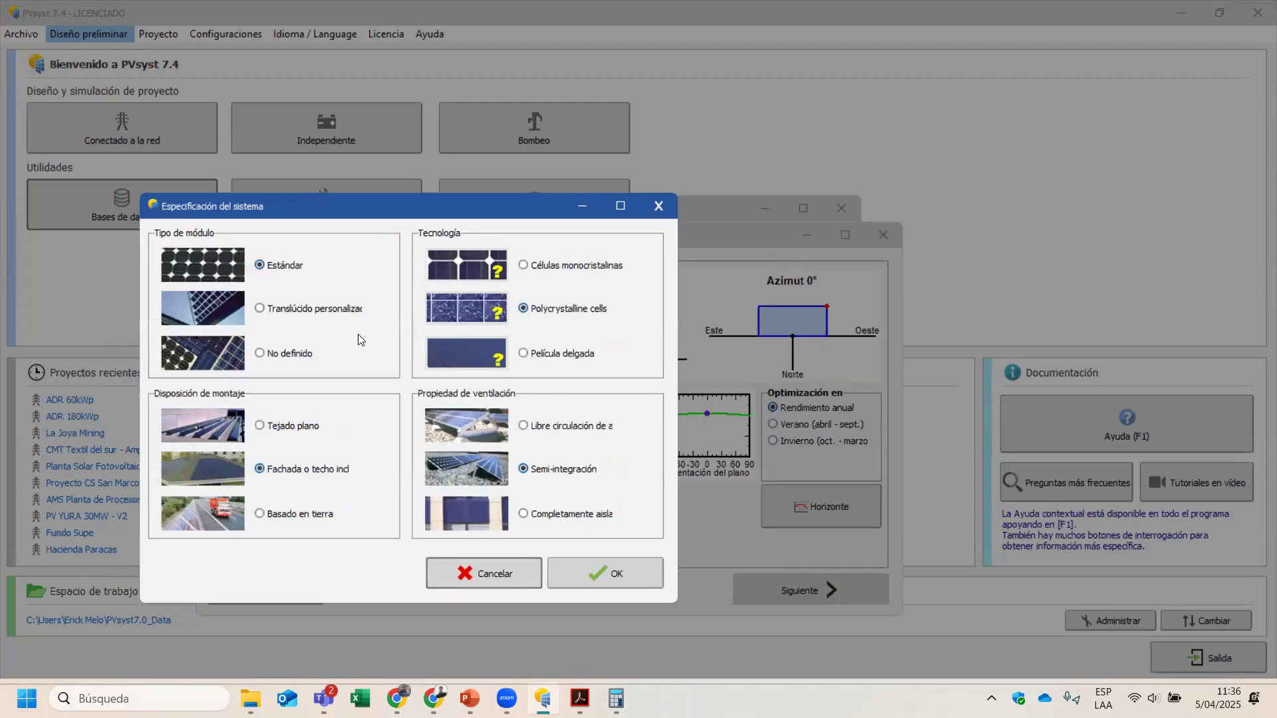
{"action": "key", "text": "alt+Tab"}
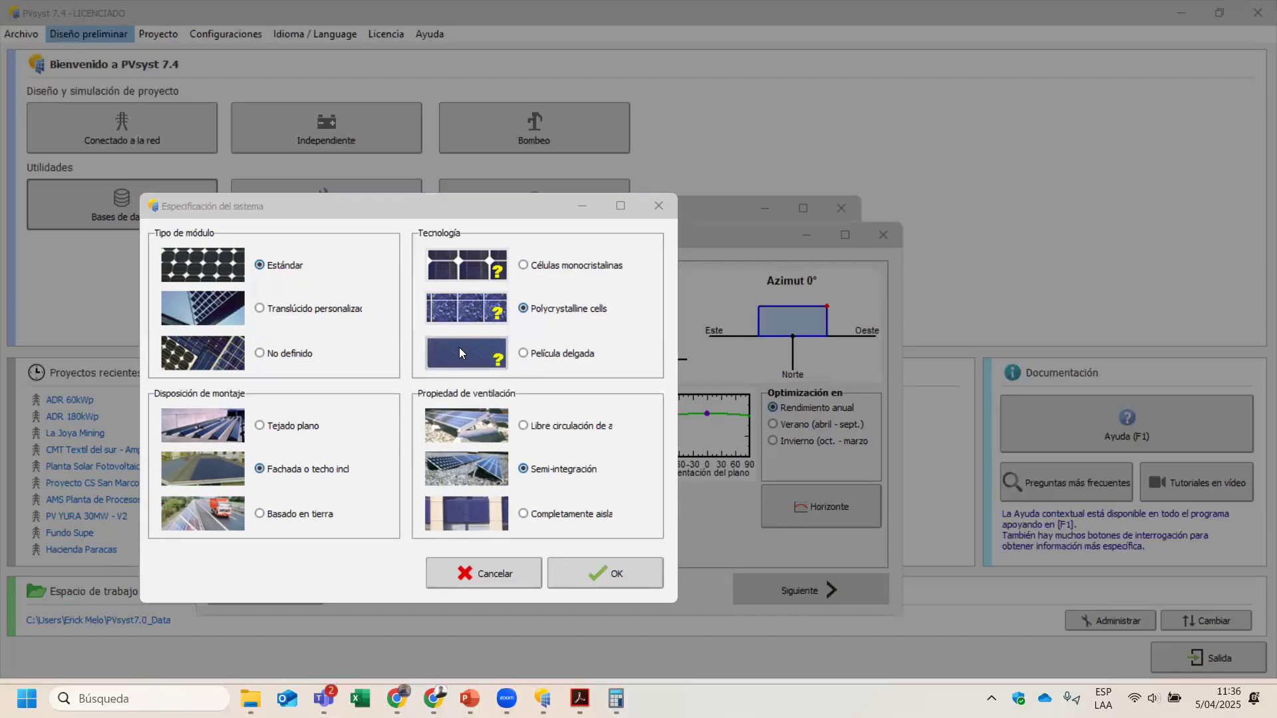
{"action": "left_click_drag", "start_coordinate": [431, 218], "coordinate": [463, 229]}
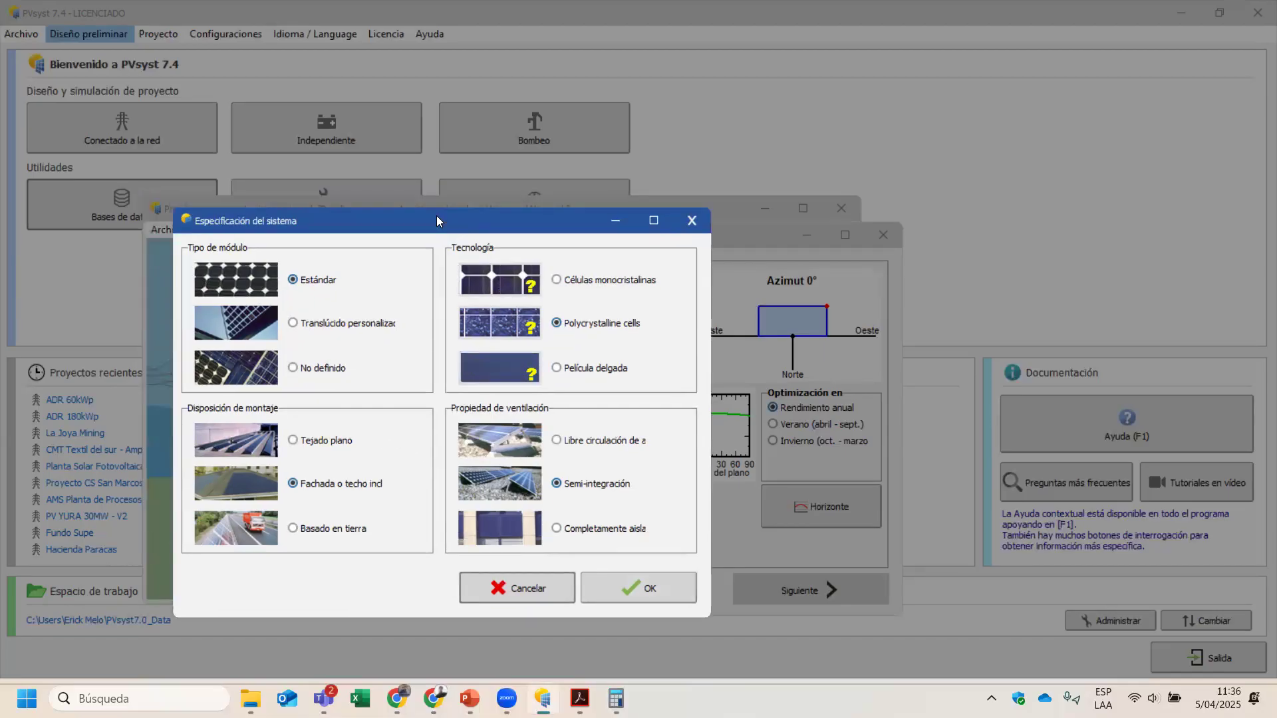
{"action": "left_click_drag", "start_coordinate": [710, 617], "coordinate": [516, 289]}
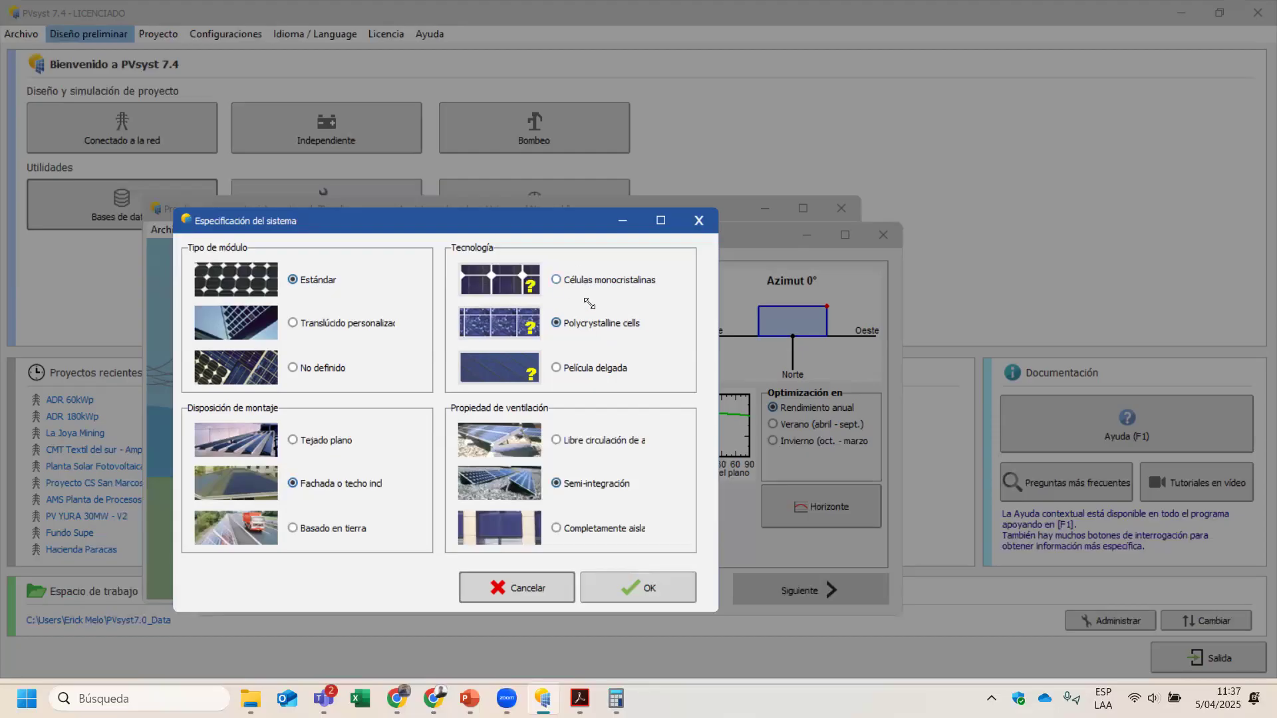
{"action": "left_click", "coordinate": [559, 277]}
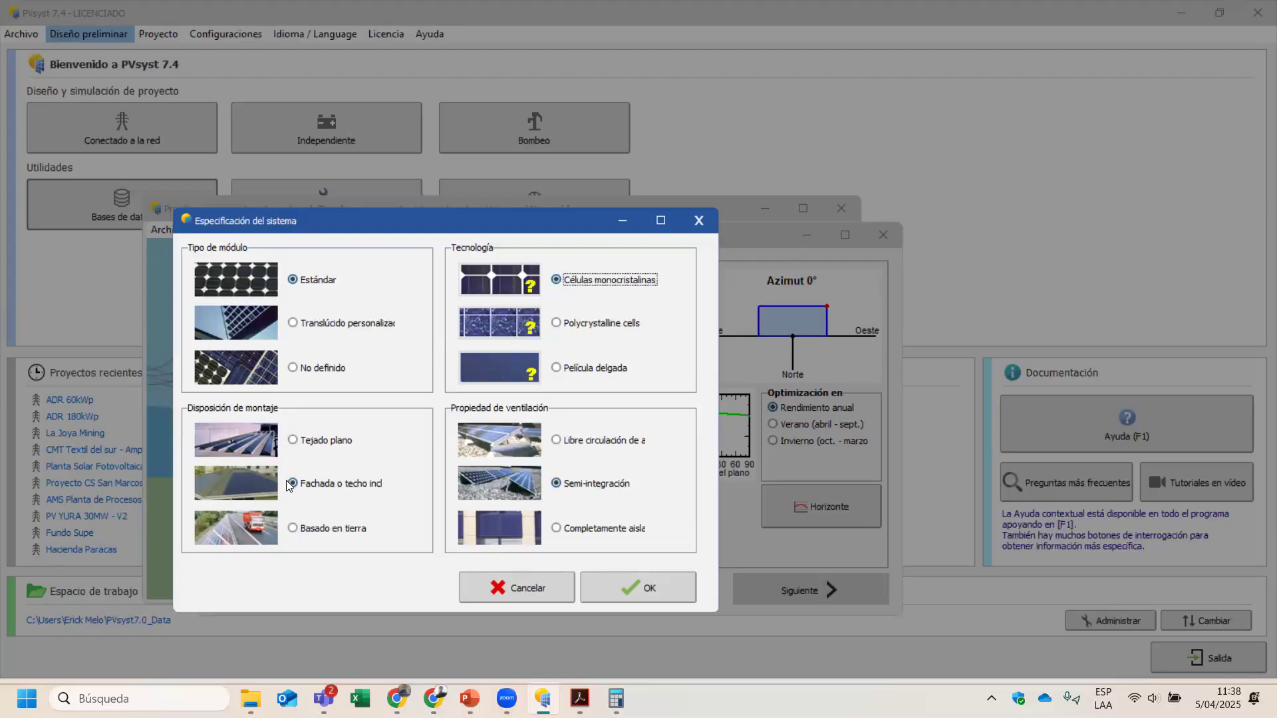
{"action": "left_click", "coordinate": [311, 442]}
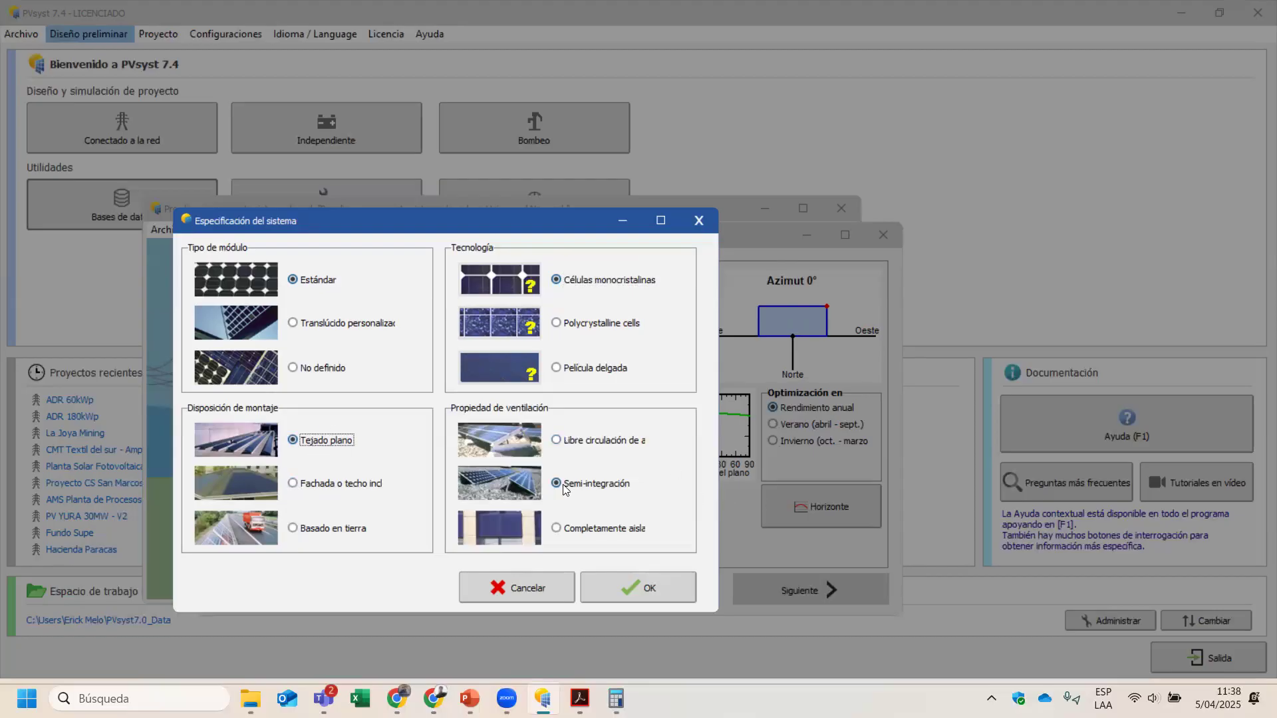
{"action": "left_click", "coordinate": [557, 442]}
{"action": "left_click", "coordinate": [623, 583]}
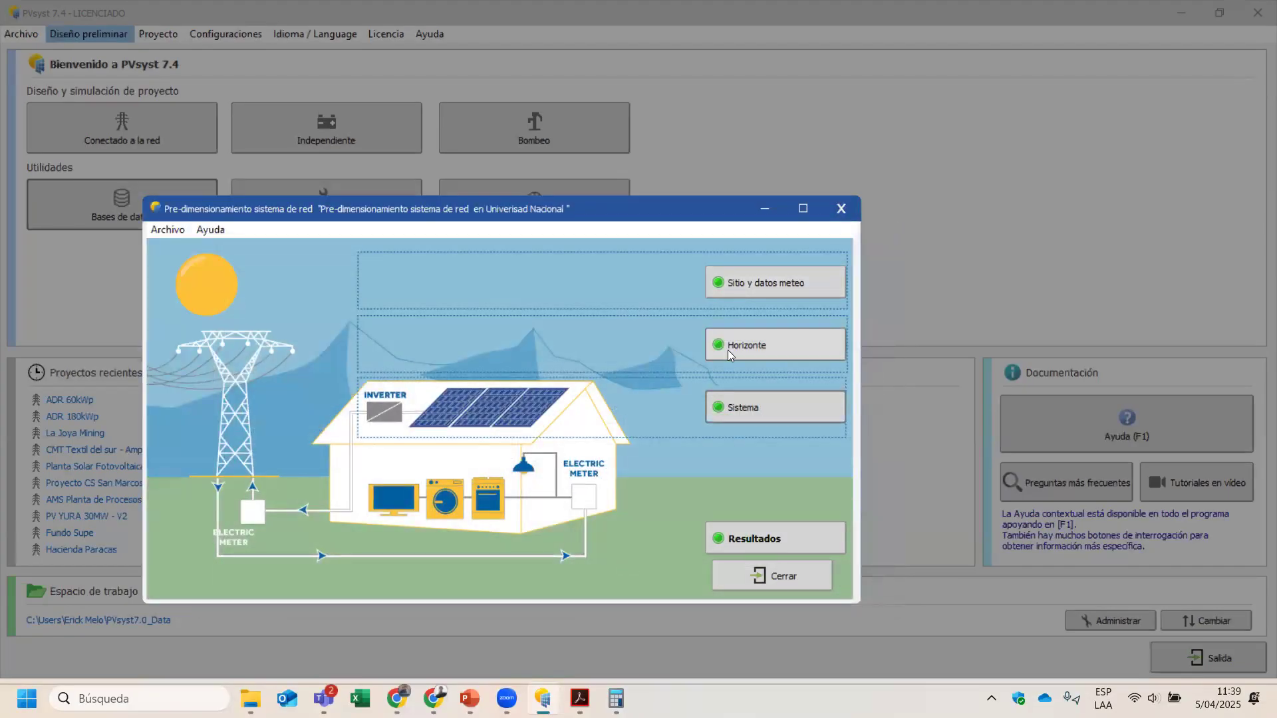
Step: Open the sizing results and examine the irradiation chart together with the module cost and technology parameters
{"action": "left_click", "coordinate": [722, 538]}
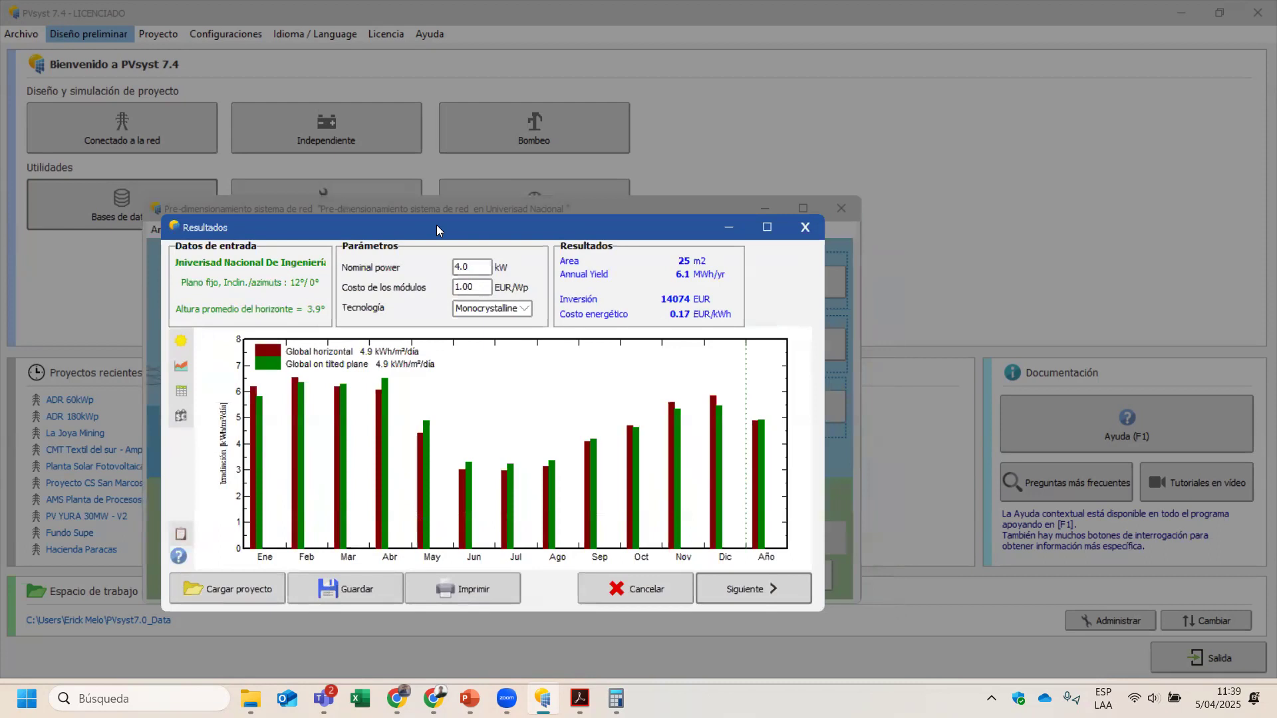
{"action": "left_click_drag", "start_coordinate": [436, 229], "coordinate": [443, 195]}
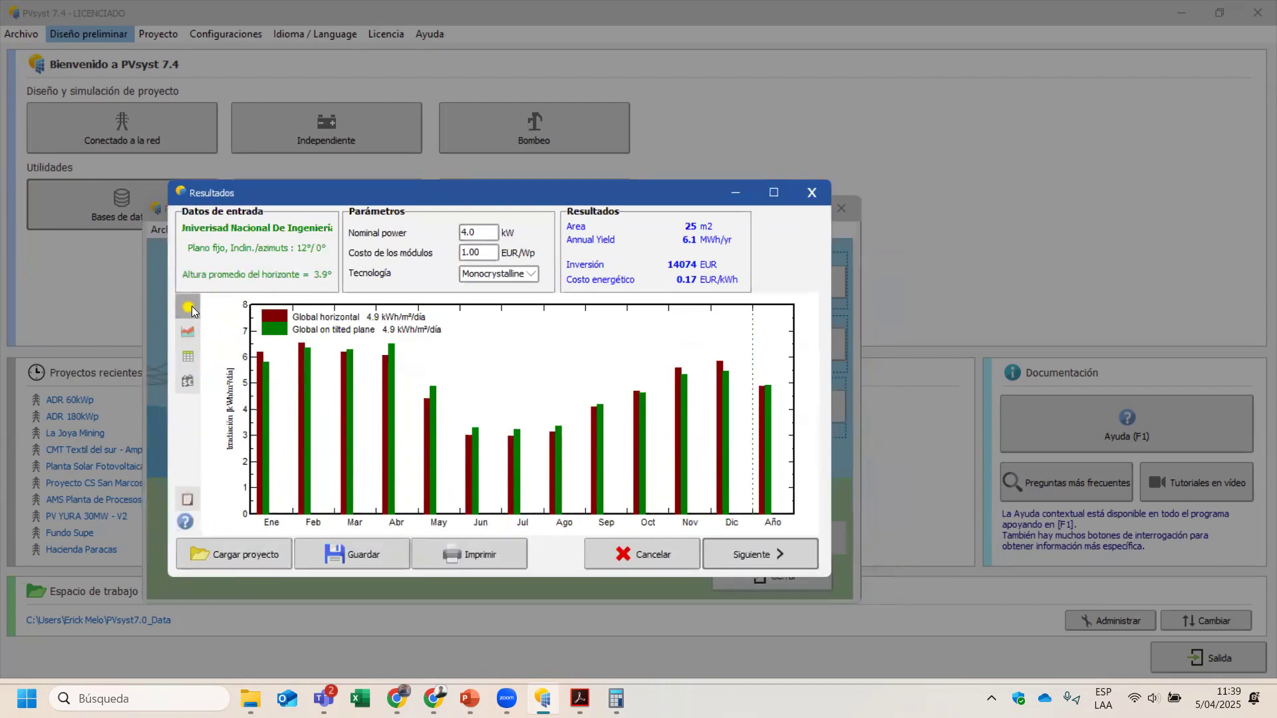
{"action": "left_click_drag", "start_coordinate": [316, 193], "coordinate": [314, 267]}
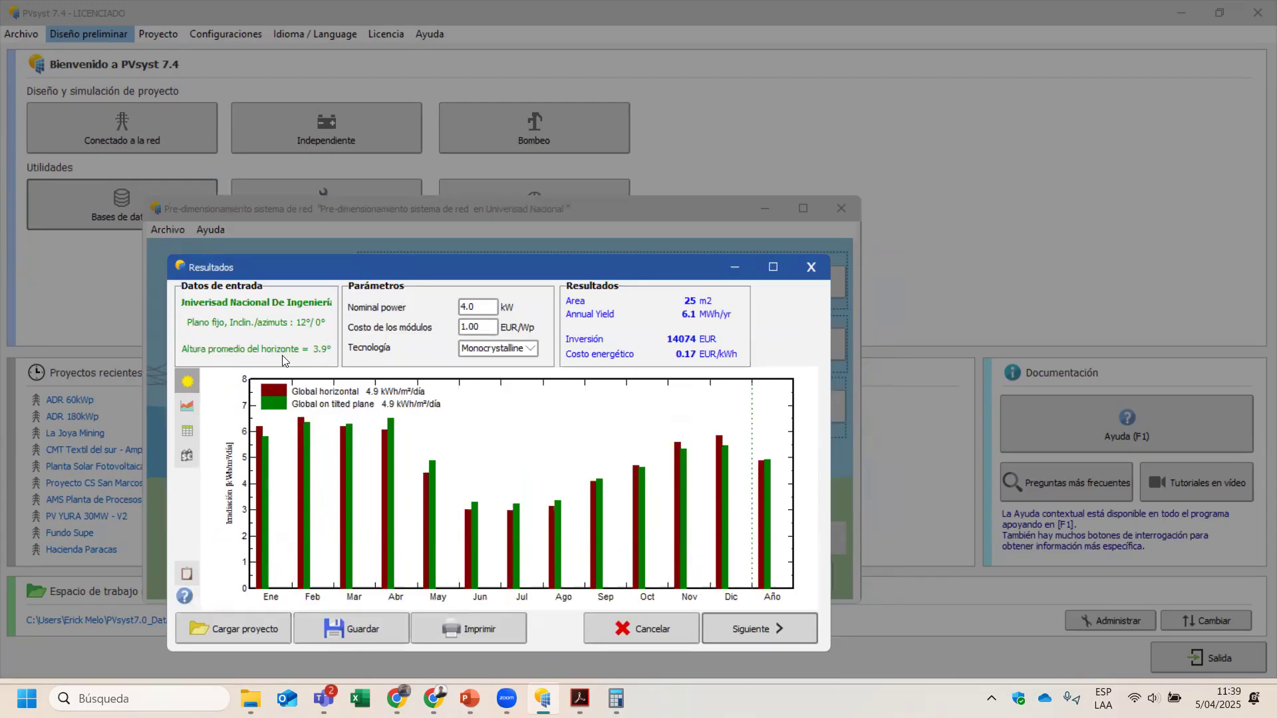
{"action": "left_click_drag", "start_coordinate": [491, 306], "coordinate": [463, 326]}
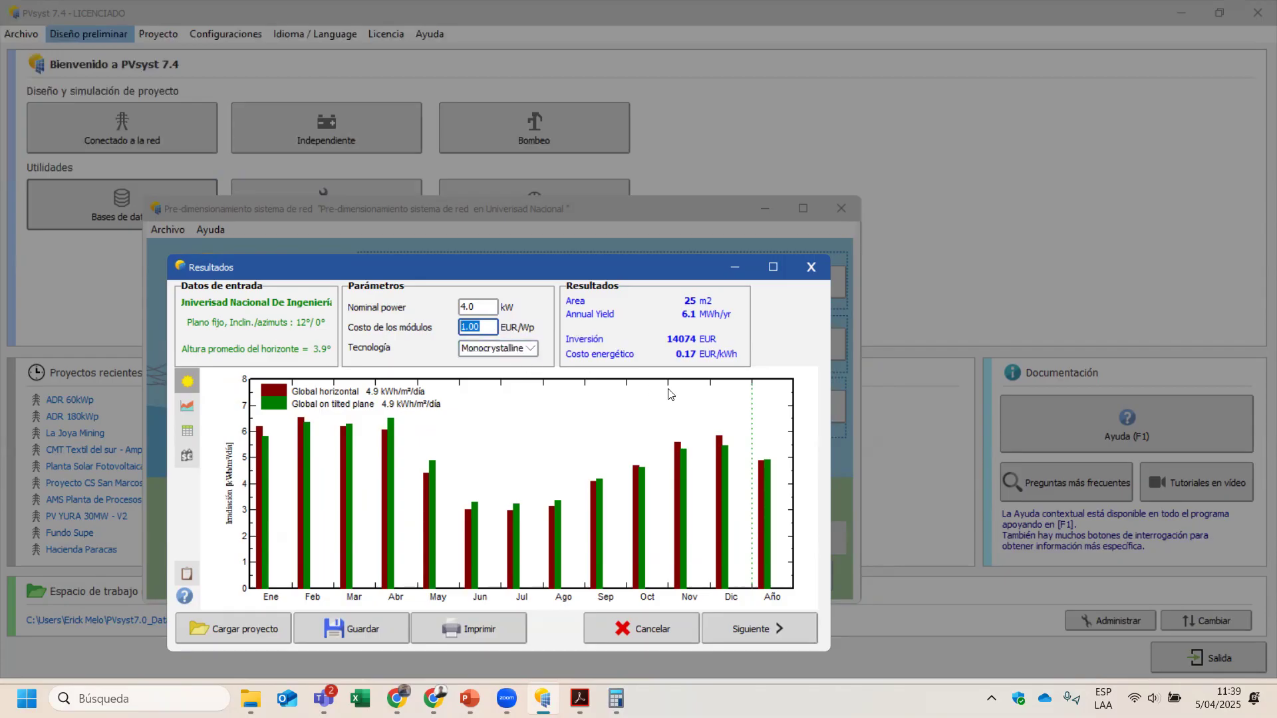
{"action": "left_click", "coordinate": [504, 348]}
{"action": "left_click", "coordinate": [506, 350]}
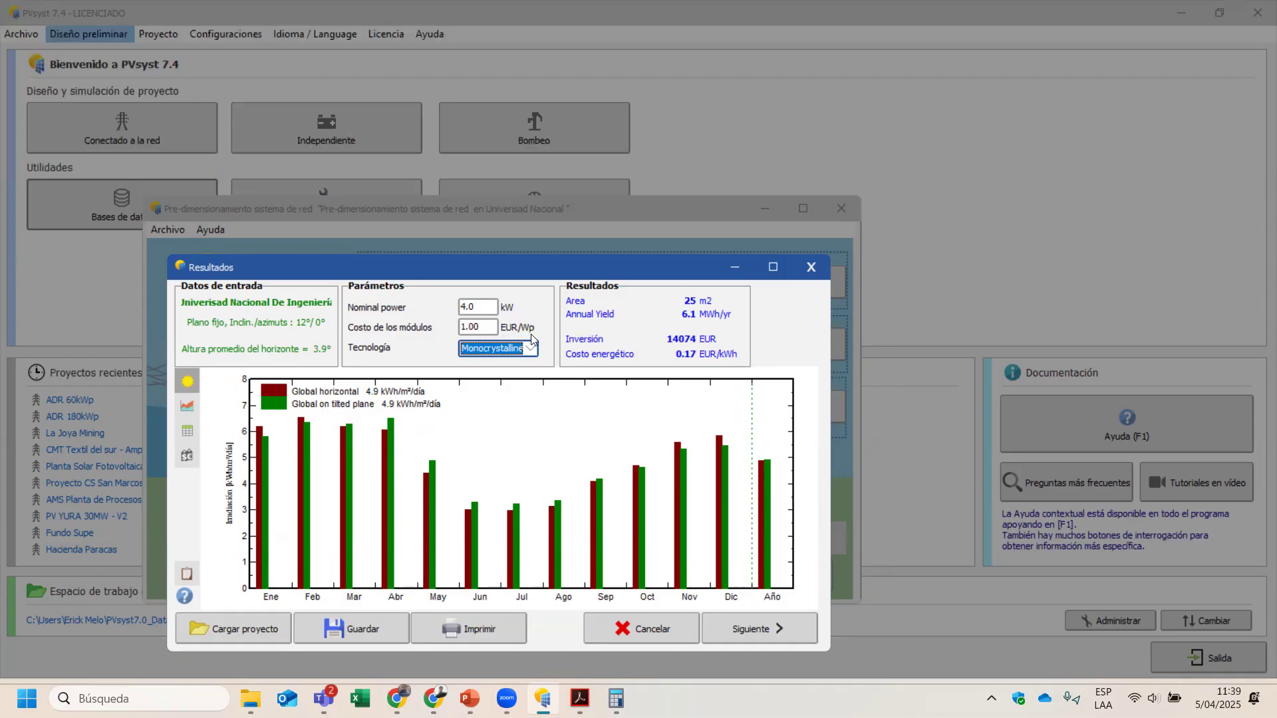
Step: Try a module cost of 2 EUR/Wp in the results and restore it to 1 EUR/Wp
{"action": "key", "text": "shift+Tab"}
{"action": "type", "text": "2"}
{"action": "key", "text": "Return"}
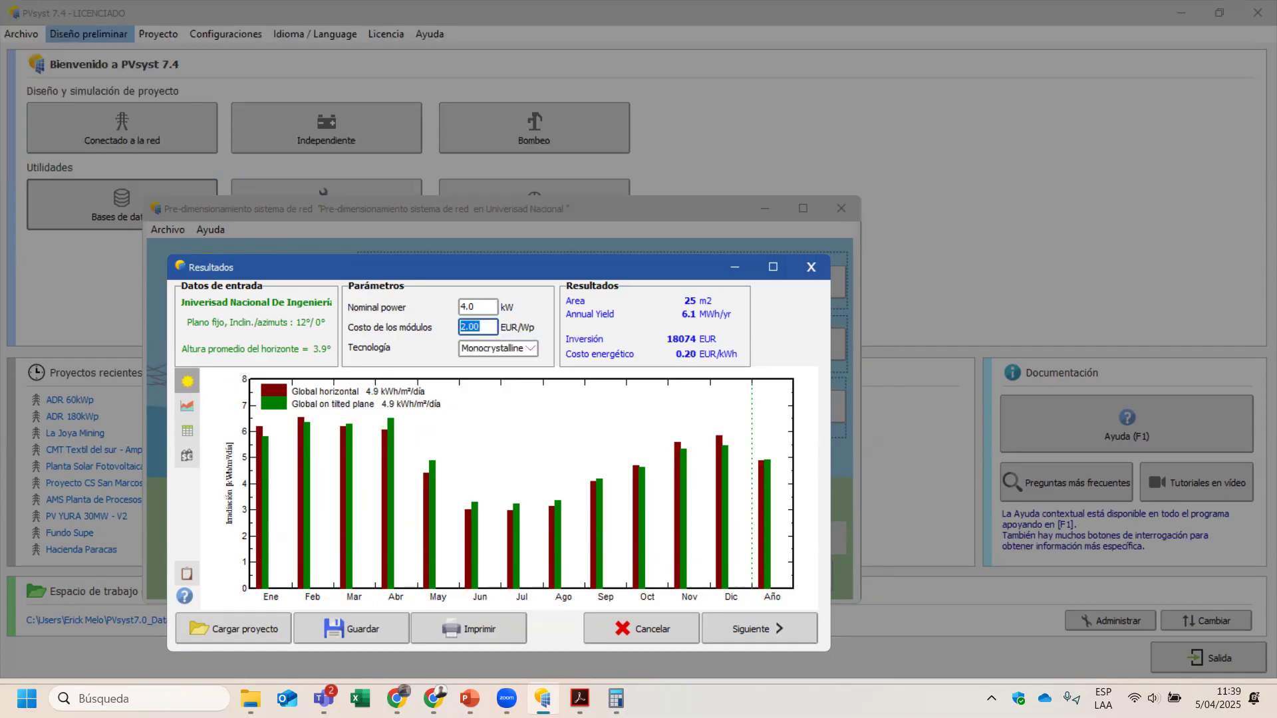
{"action": "type", "text": "1"}
{"action": "key", "text": "Return"}
Step: Review the gross economic evaluation, the monthly irradiation chart and the system's energy output chart
{"action": "left_click", "coordinate": [177, 457]}
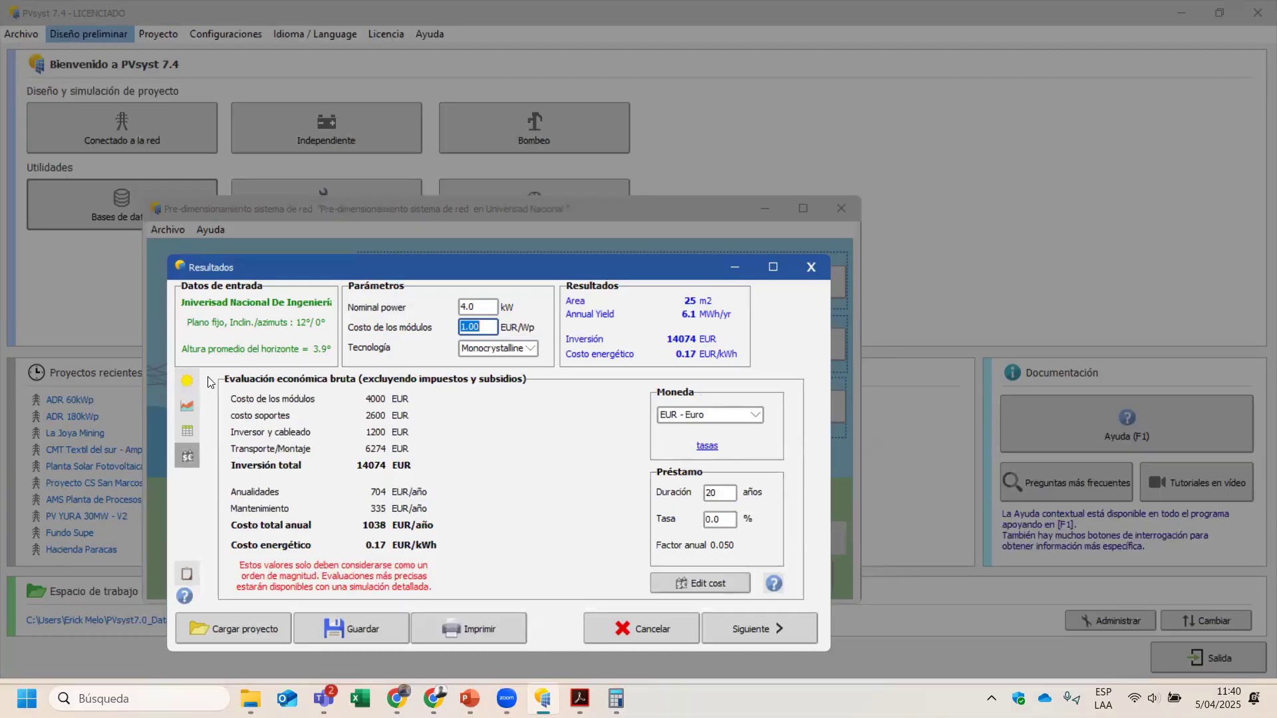
{"action": "left_click", "coordinate": [181, 381]}
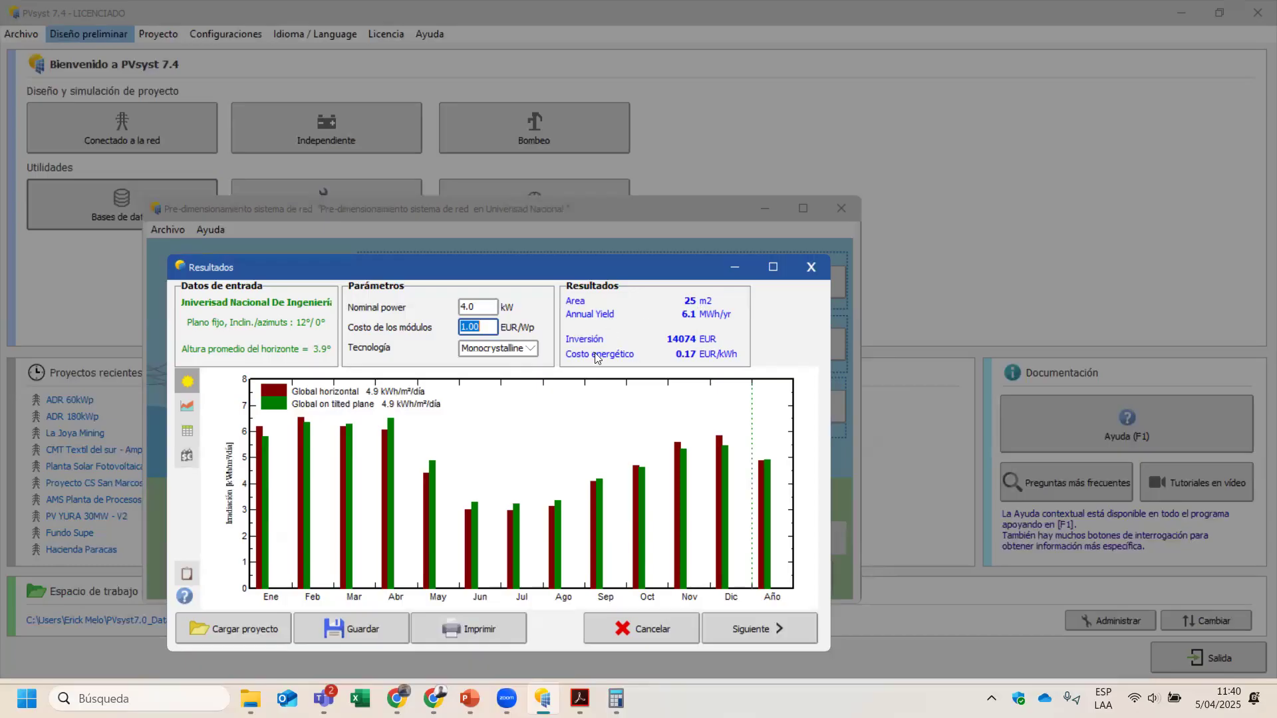
{"action": "left_click", "coordinate": [489, 309]}
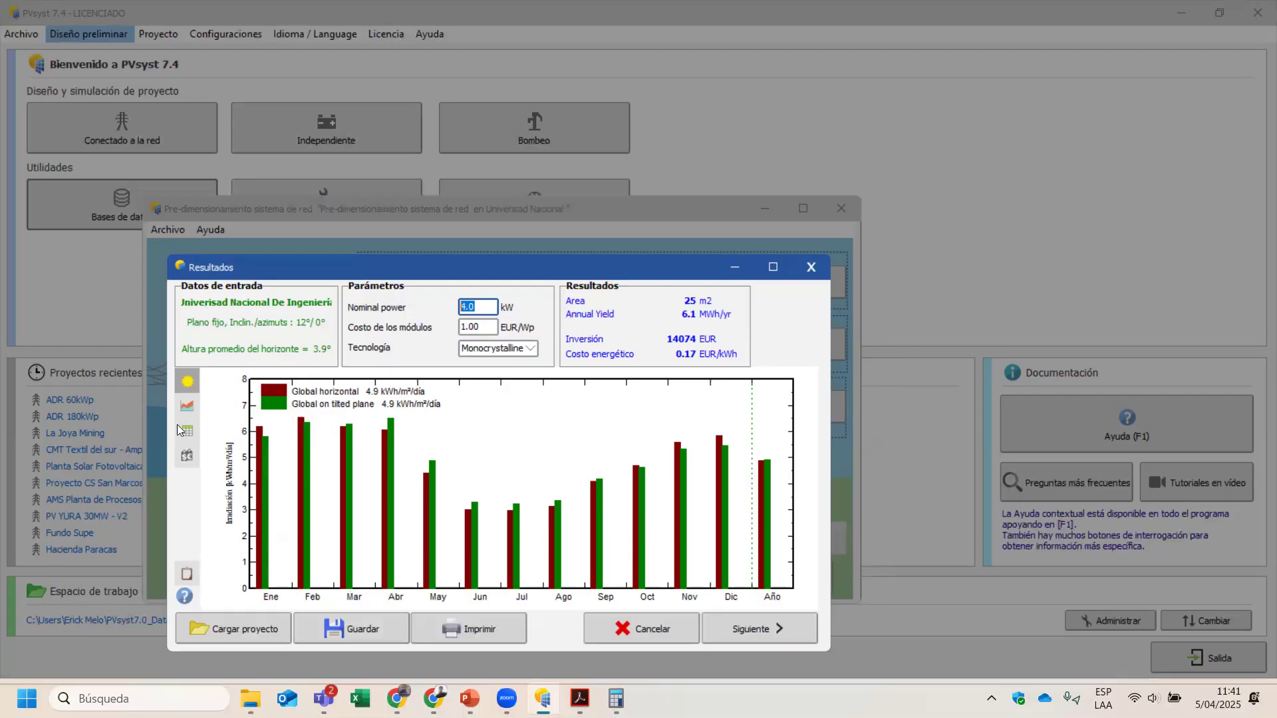
{"action": "left_click", "coordinate": [186, 408]}
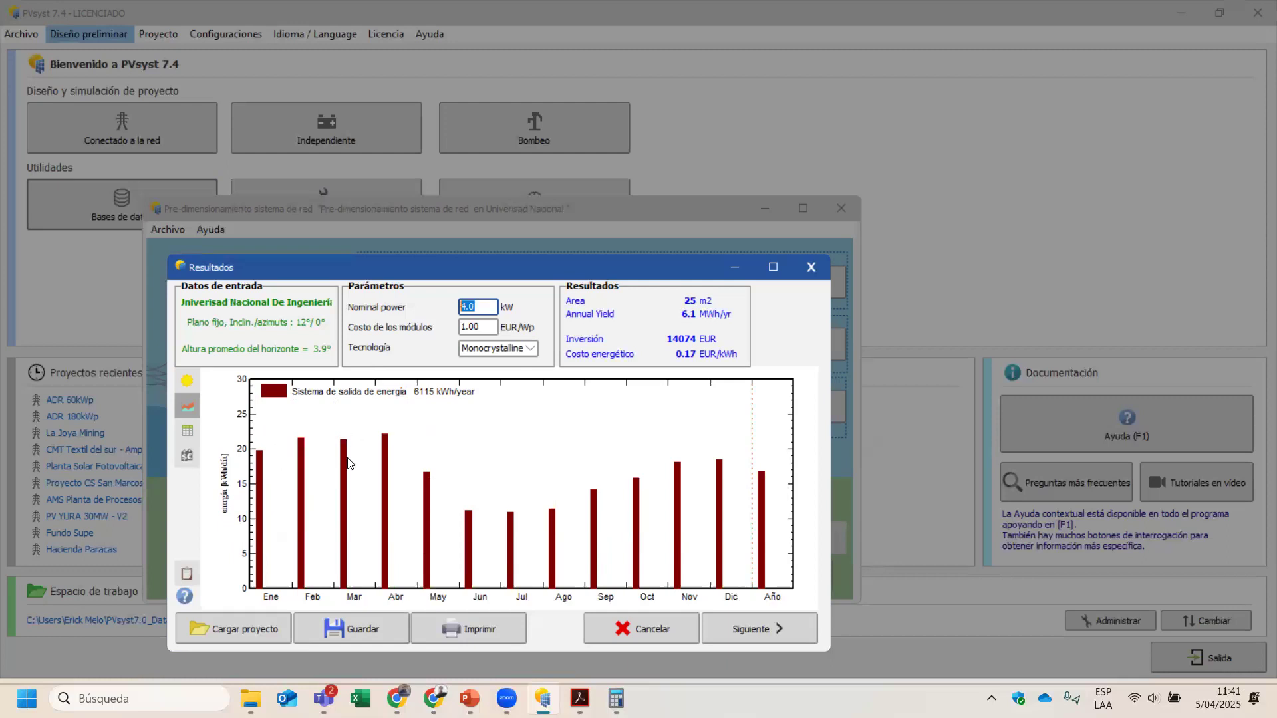
Step: Draw two freehand yearly curves over the energy output chart and clear them
{"action": "left_click", "coordinate": [631, 67]}
{"action": "mouse_move", "coordinate": [377, 412]}
{"action": "left_mouse_down"}
{"action": "mouse_move", "coordinate": [547, 483]}
{"action": "mouse_move", "coordinate": [790, 474]}
{"action": "left_mouse_up"}
{"action": "mouse_move", "coordinate": [258, 512]}
{"action": "left_mouse_down"}
{"action": "mouse_move", "coordinate": [632, 449]}
{"action": "mouse_move", "coordinate": [746, 538]}
{"action": "left_mouse_up"}
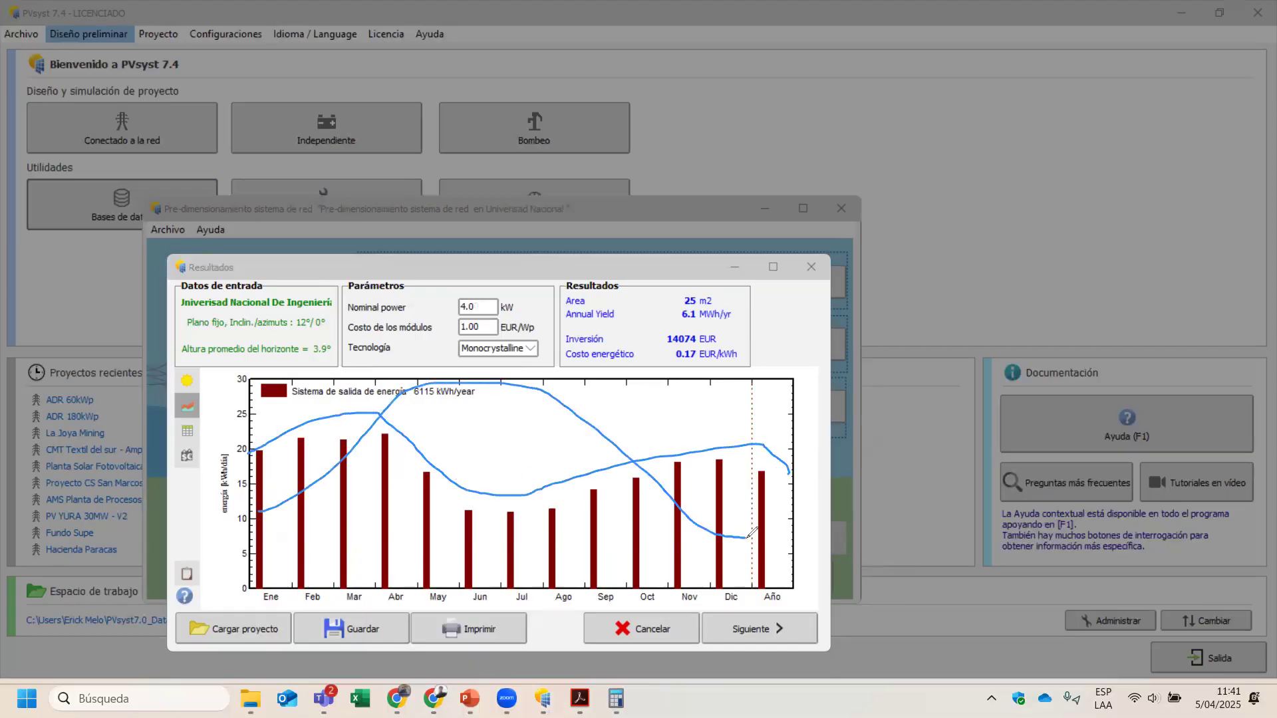
{"action": "left_click", "coordinate": [761, 87]}
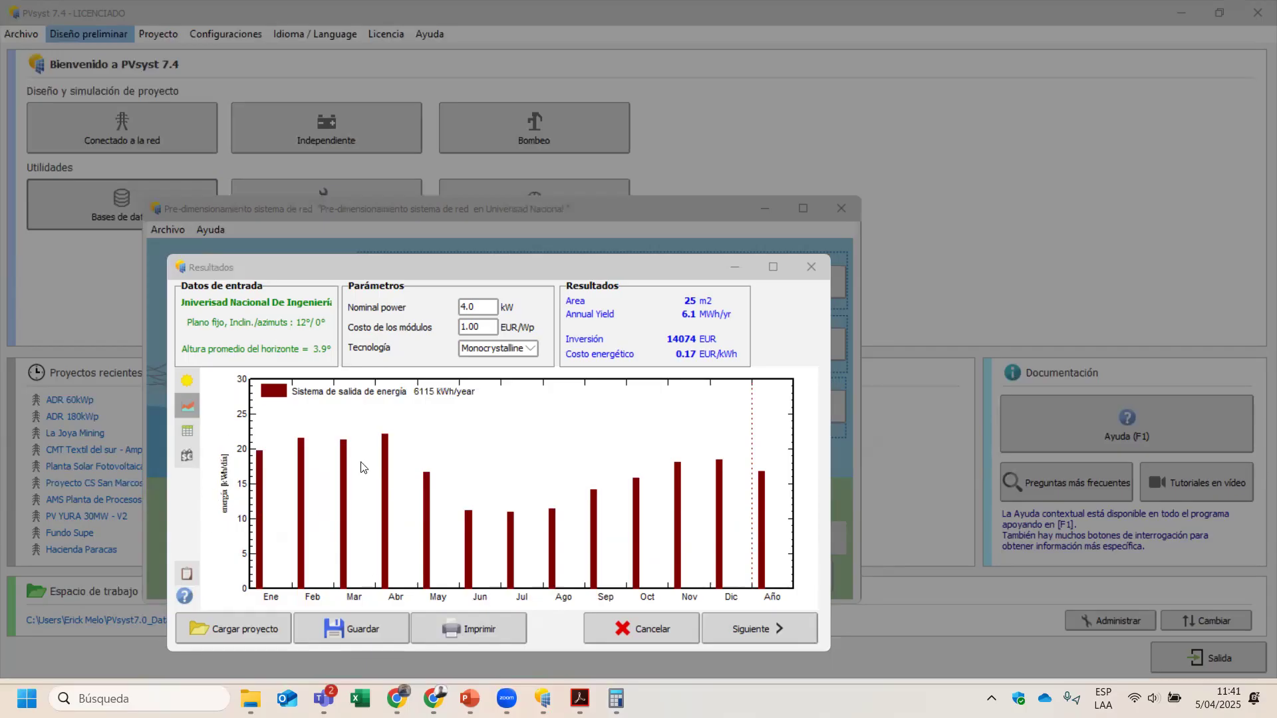
Step: Examine the monthly results table and return to the gross economic evaluation
{"action": "left_click", "coordinate": [187, 431]}
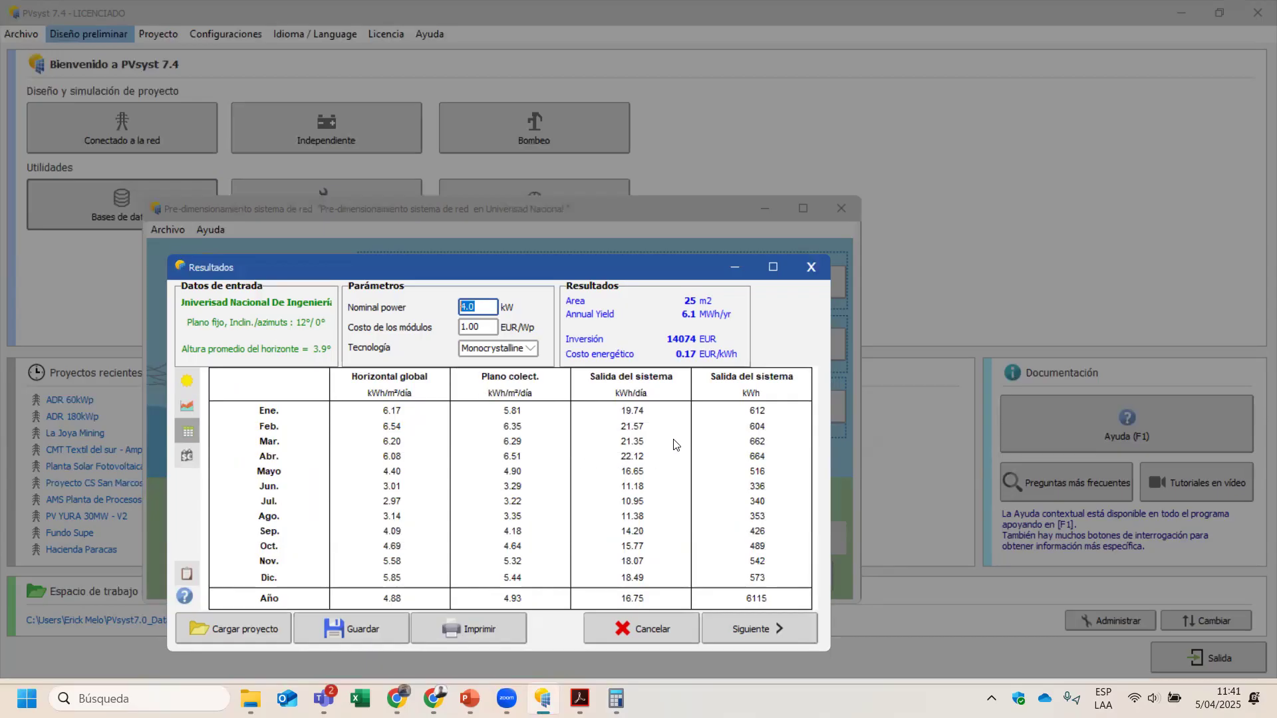
{"action": "left_click", "coordinate": [184, 406]}
{"action": "left_click", "coordinate": [188, 455]}
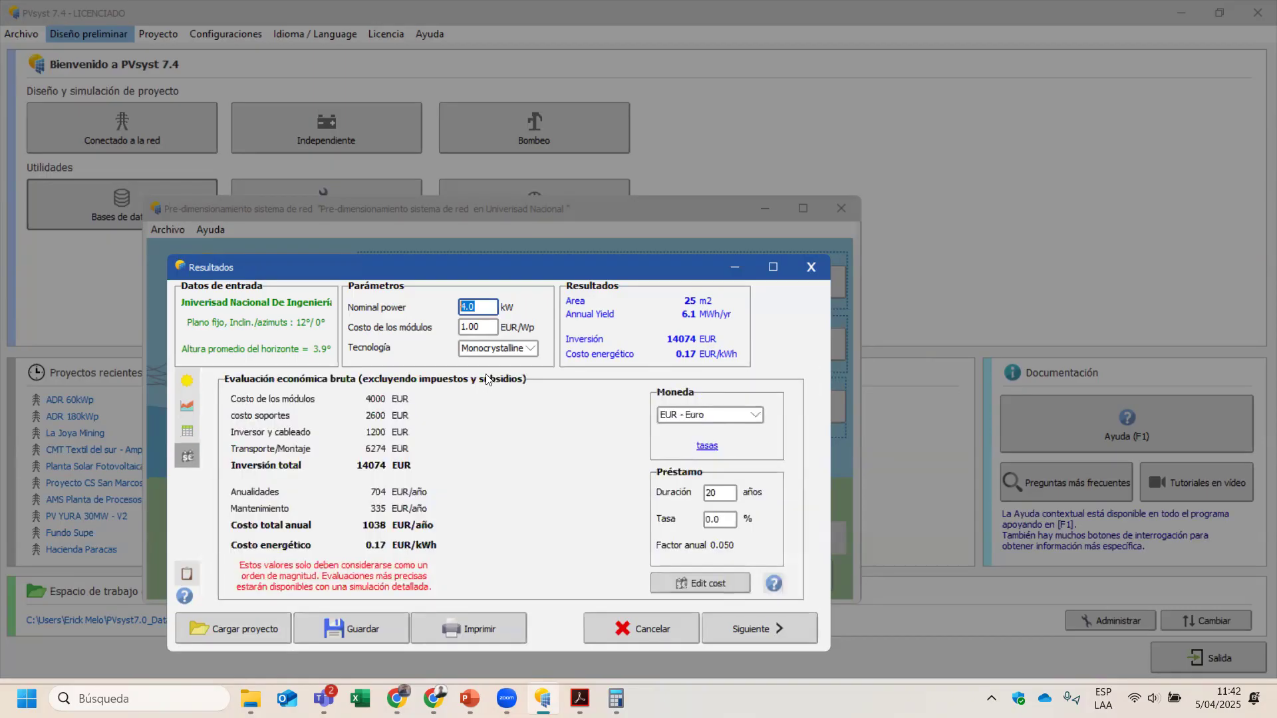
Step: Set the module cost to 0.10 EUR/Wp in the results parameters
{"action": "left_click_drag", "start_coordinate": [480, 328], "coordinate": [437, 325]}
{"action": "left_click", "coordinate": [498, 323]}
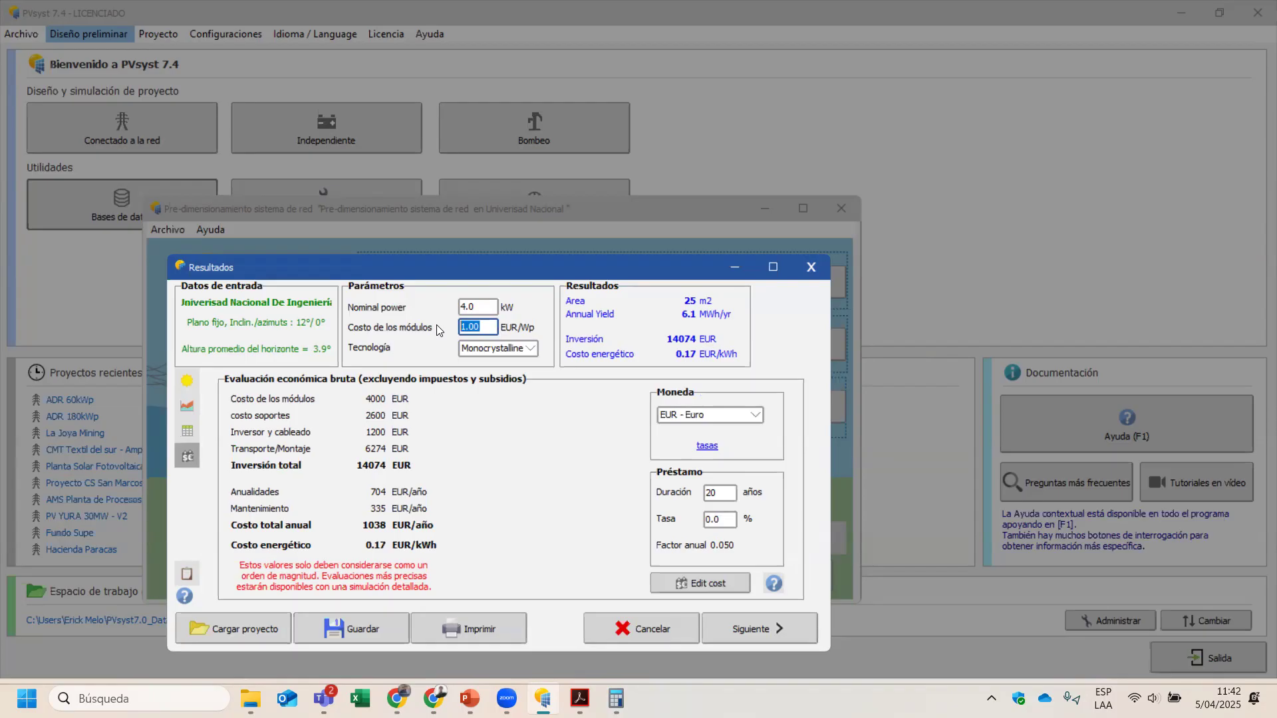
{"action": "type", "text": "30"}
{"action": "key", "text": "Return"}
{"action": "type", "text": "0.0"}
{"action": "key", "text": "Return"}
Step: Calculate 60 × 8 in the calculator, close it and return to the module cost value in PVsyst
{"action": "left_click", "coordinate": [616, 699]}
{"action": "type", "text": "60*8"}
{"action": "key", "text": "Return"}
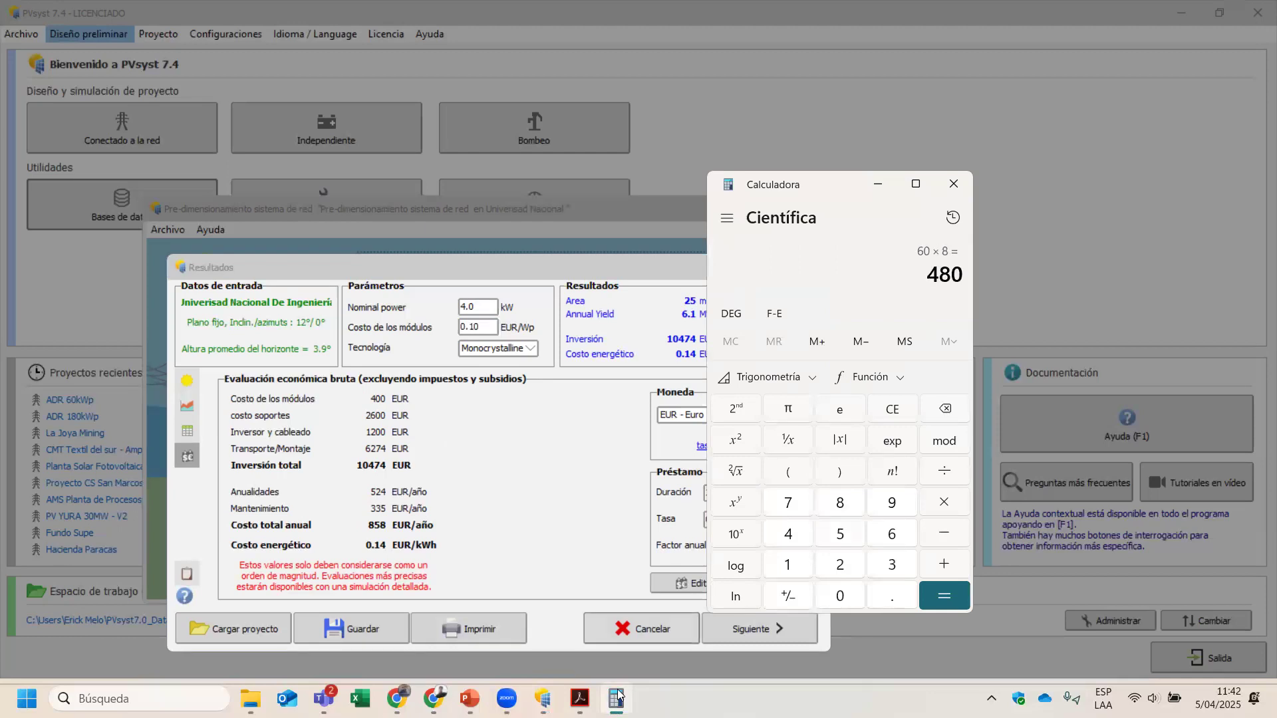
{"action": "left_click_drag", "start_coordinate": [765, 183], "coordinate": [590, 203]}
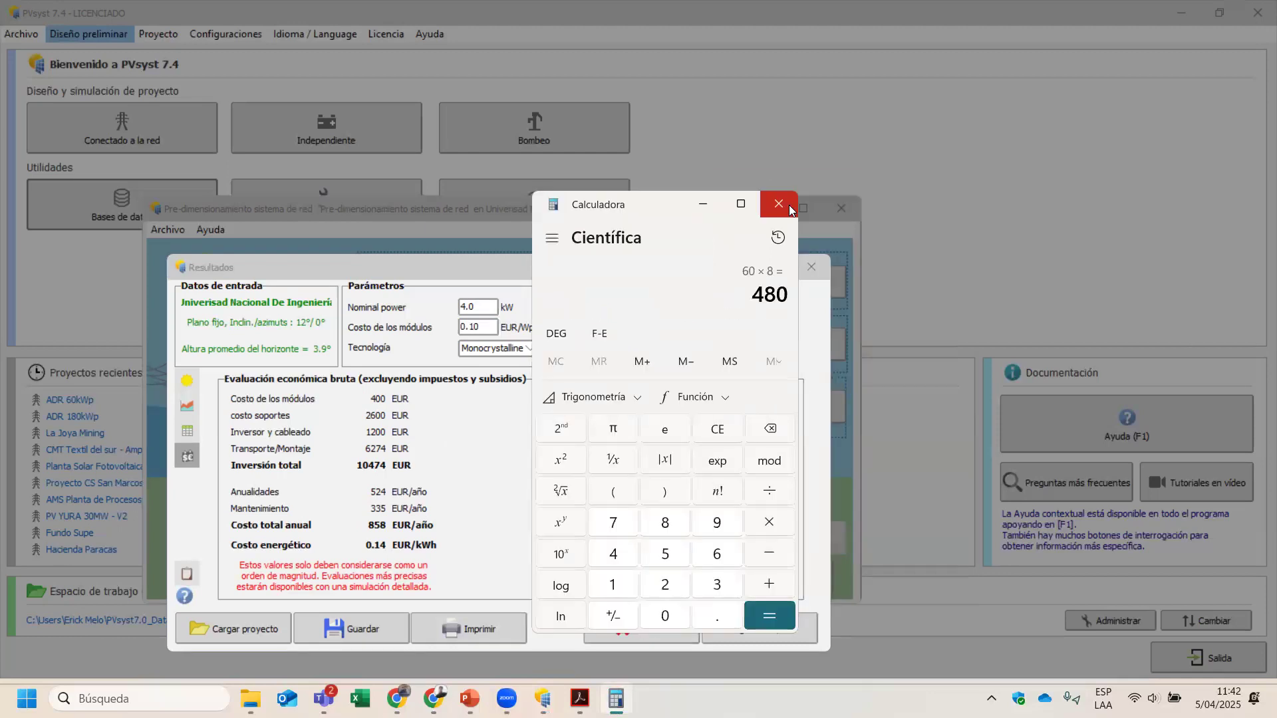
{"action": "left_click", "coordinate": [779, 205]}
{"action": "left_click", "coordinate": [492, 324]}
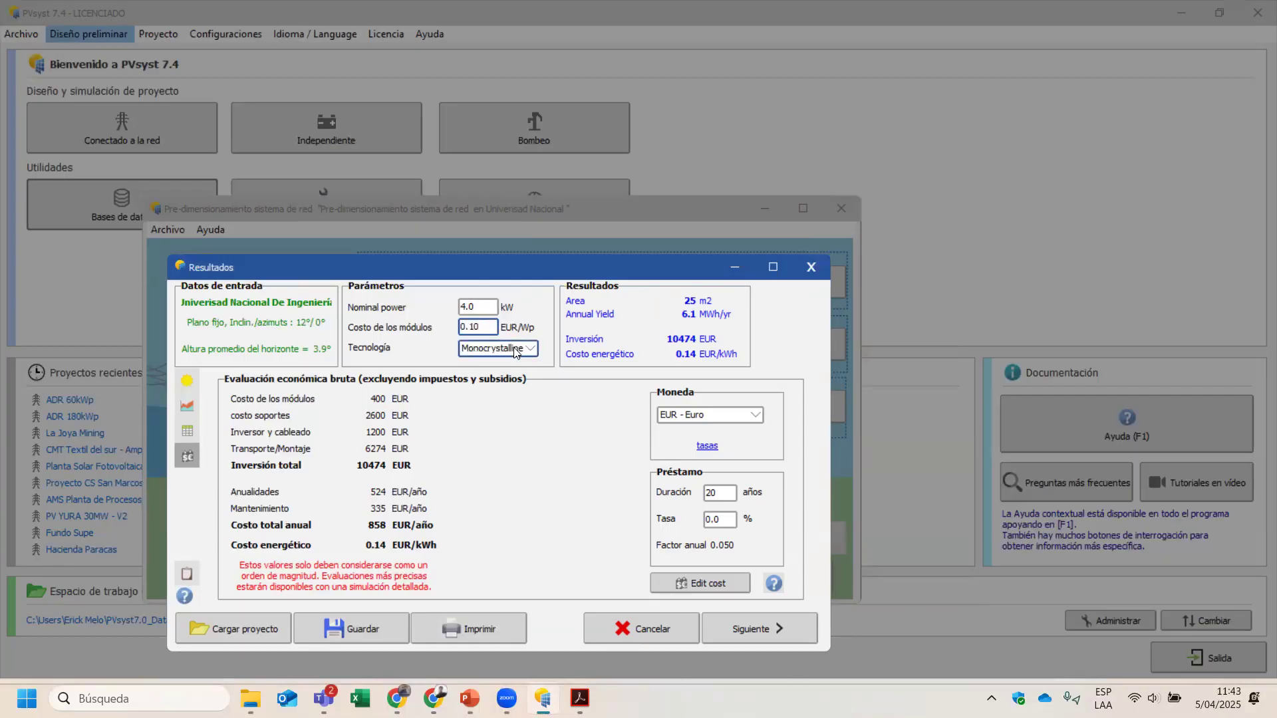
Step: Set the module cost to 0.08 EUR/Wp in the results parameters
{"action": "key", "text": "BackSpace"}
{"action": "key", "text": "BackSpace"}
{"action": "type", "text": "08"}
{"action": "key", "text": "Return"}
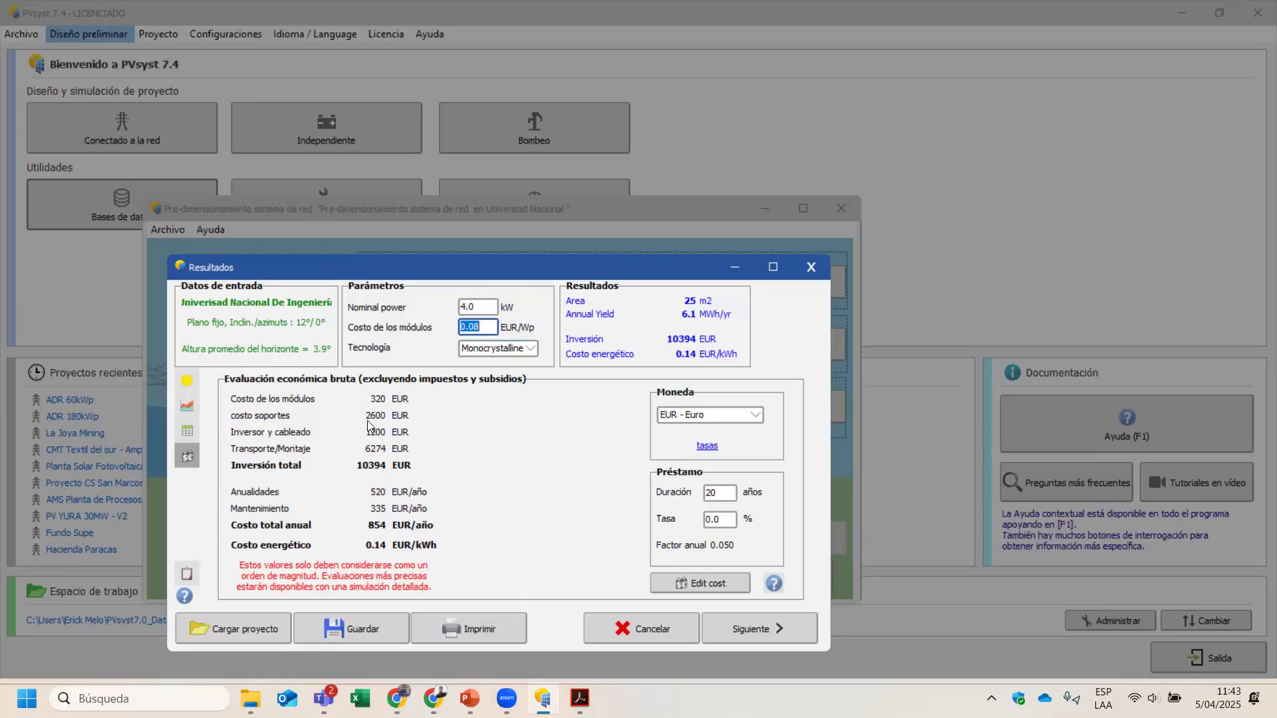
Step: Open the cost editing to view the advanced Grid-Connected System Pre-sizing parameters, and close it
{"action": "left_click", "coordinate": [699, 584]}
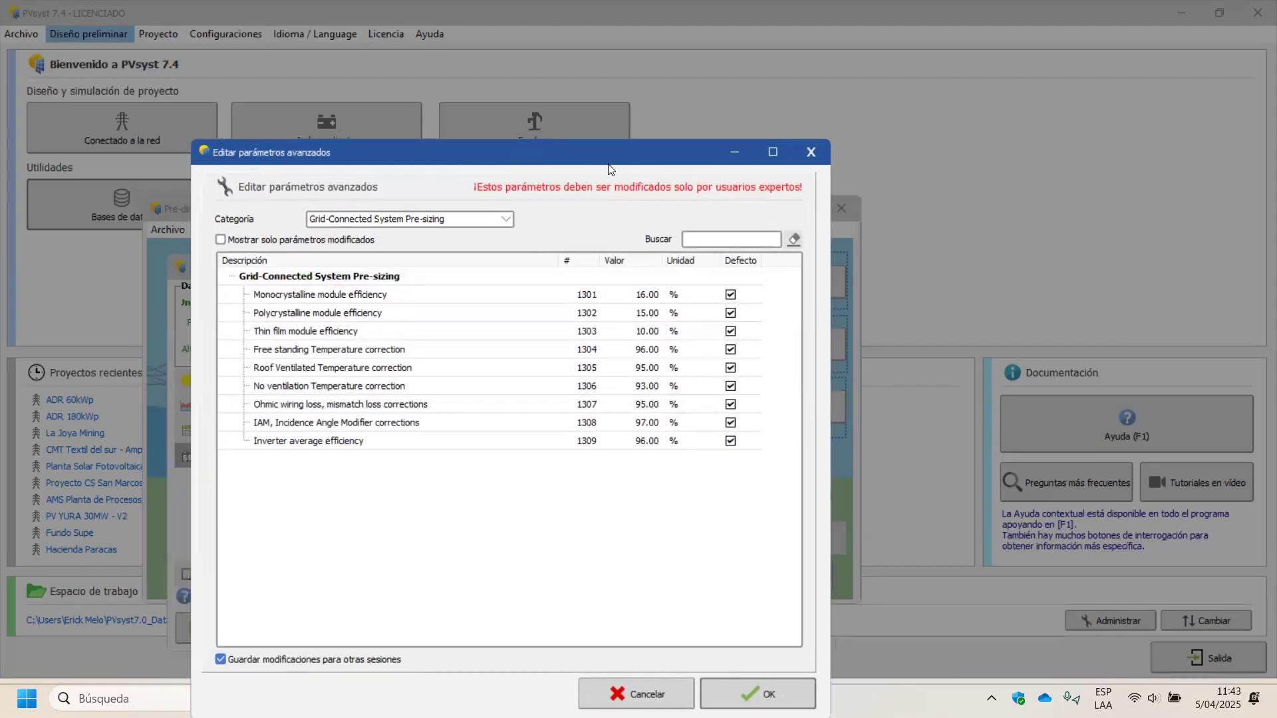
{"action": "left_click_drag", "start_coordinate": [611, 169], "coordinate": [551, 182]}
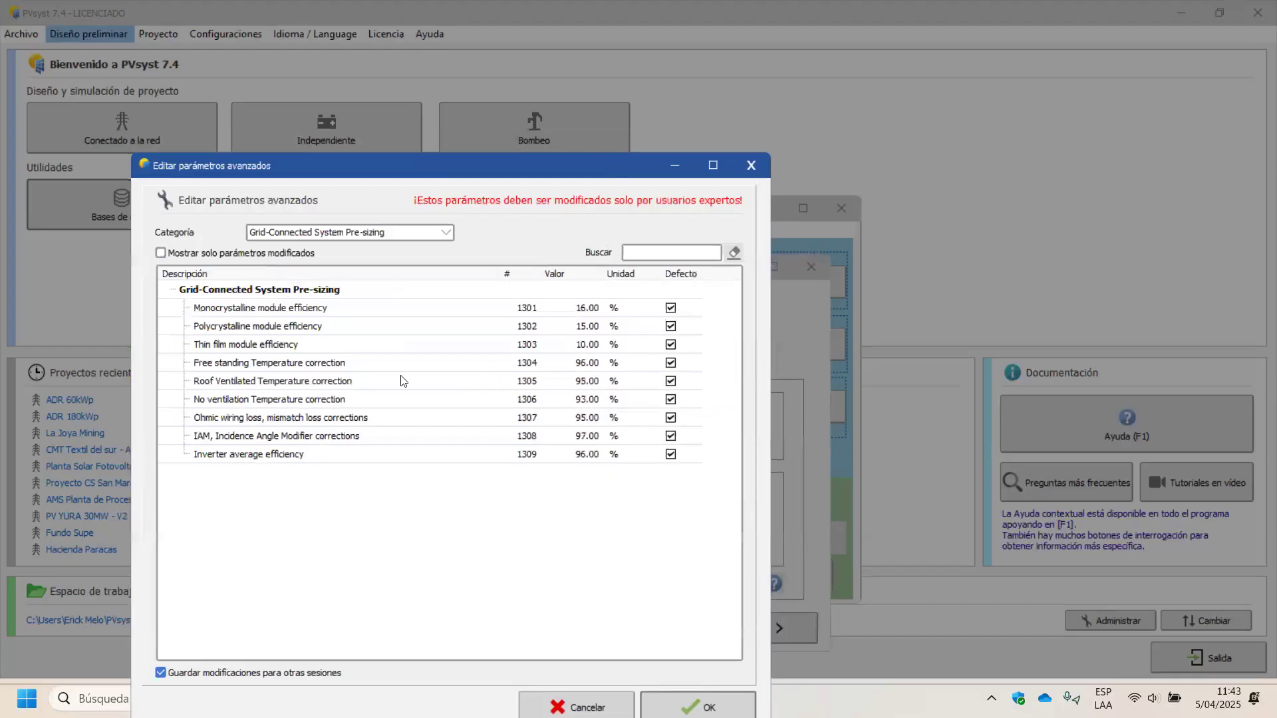
{"action": "left_click", "coordinate": [745, 168]}
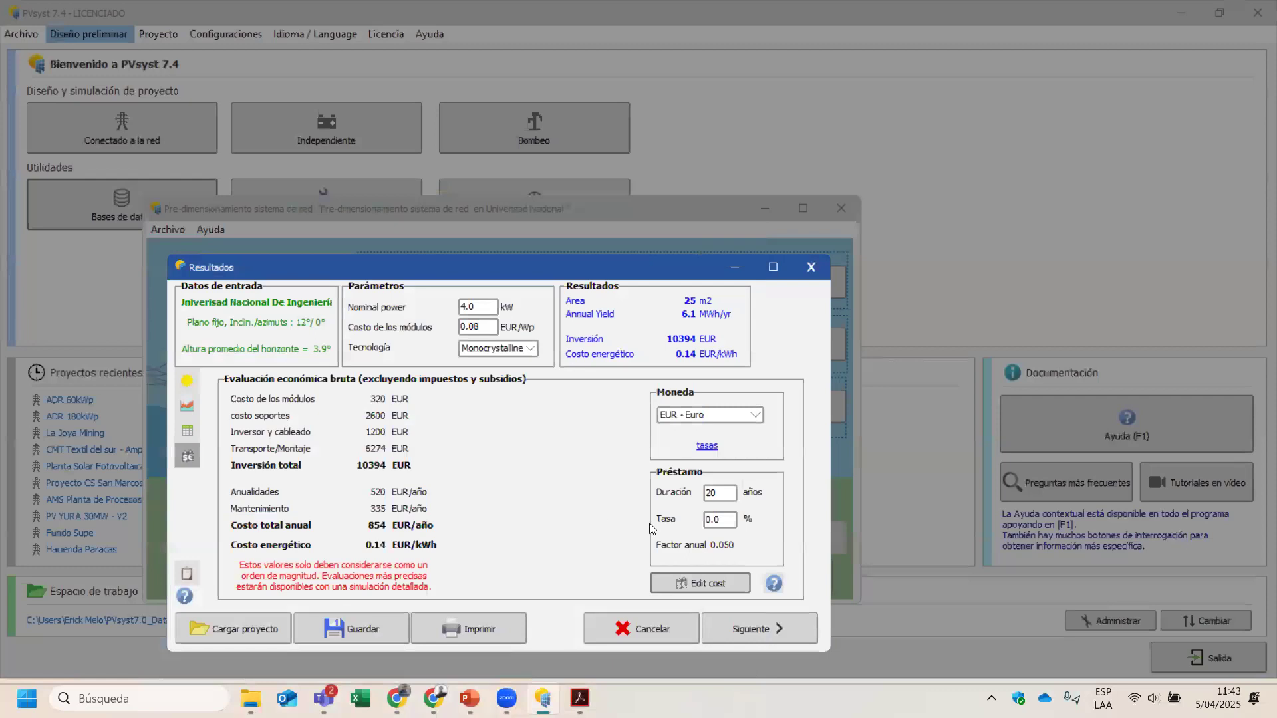
Step: Set the loan duration to 30 years and check the advanced parameters behind the cost editing once more
{"action": "left_click_drag", "start_coordinate": [723, 520], "coordinate": [695, 491]}
{"action": "type", "text": "30"}
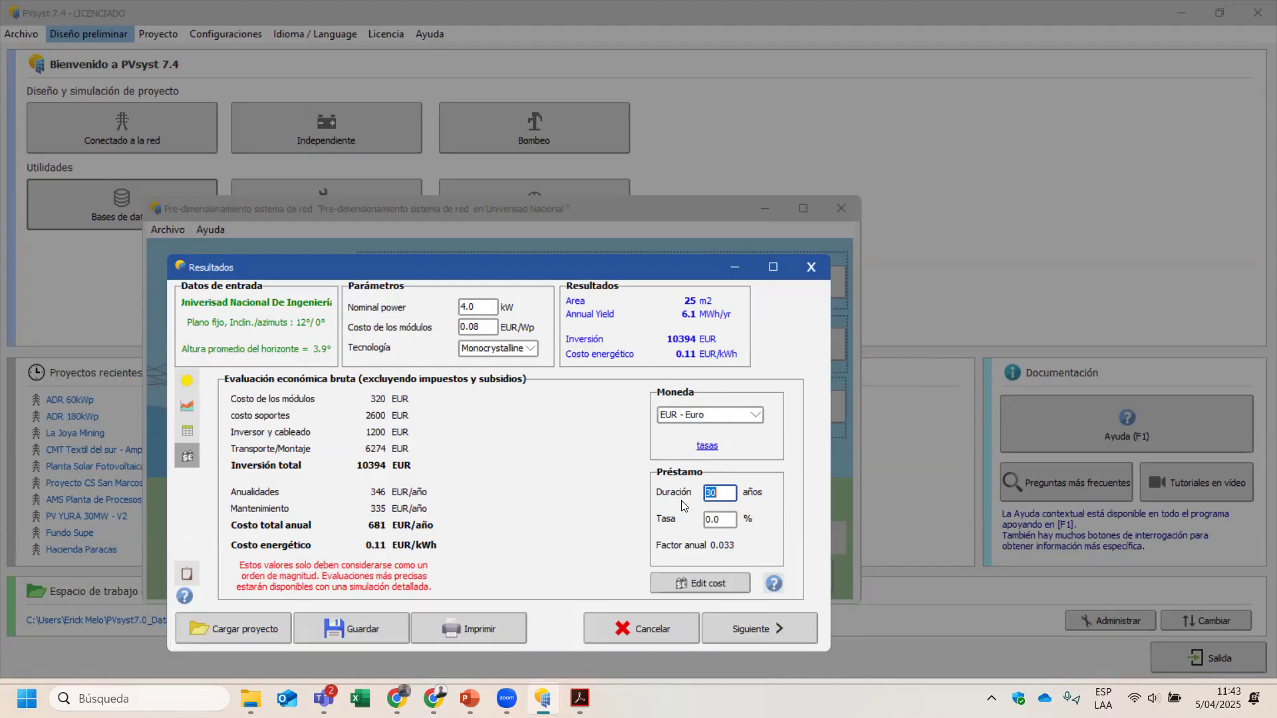
{"action": "left_click", "coordinate": [706, 573]}
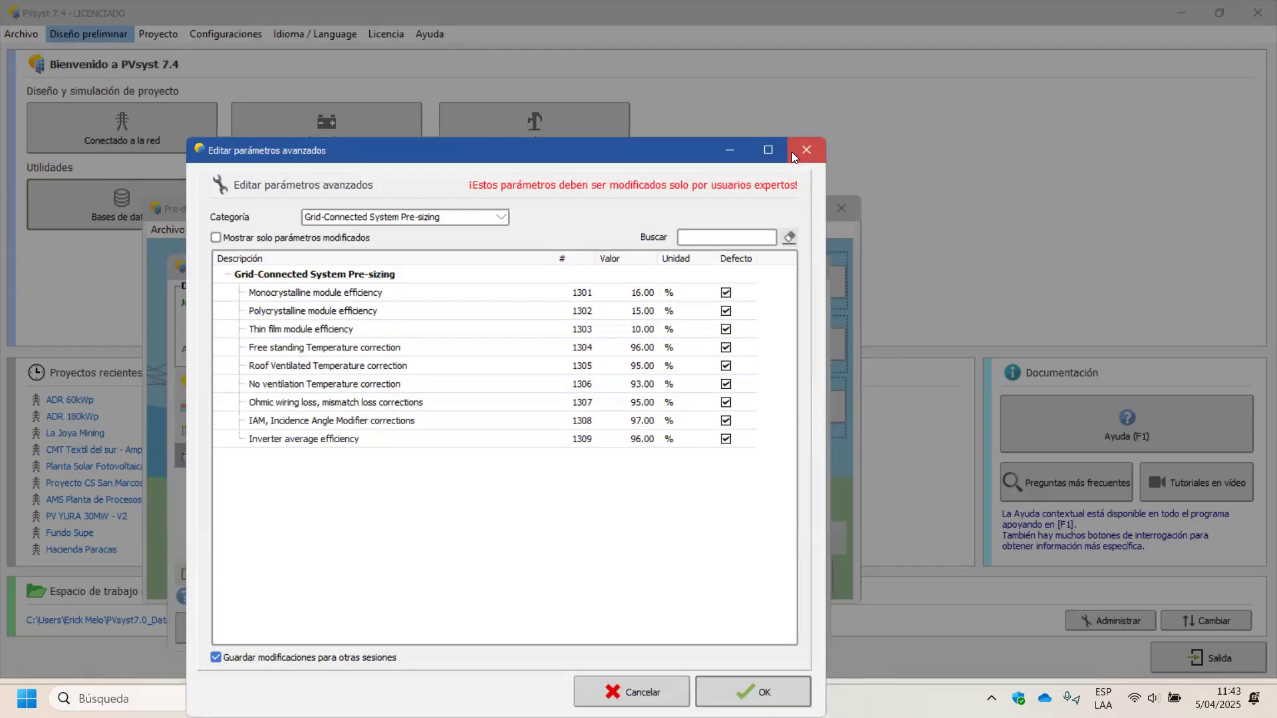
{"action": "left_click", "coordinate": [791, 153]}
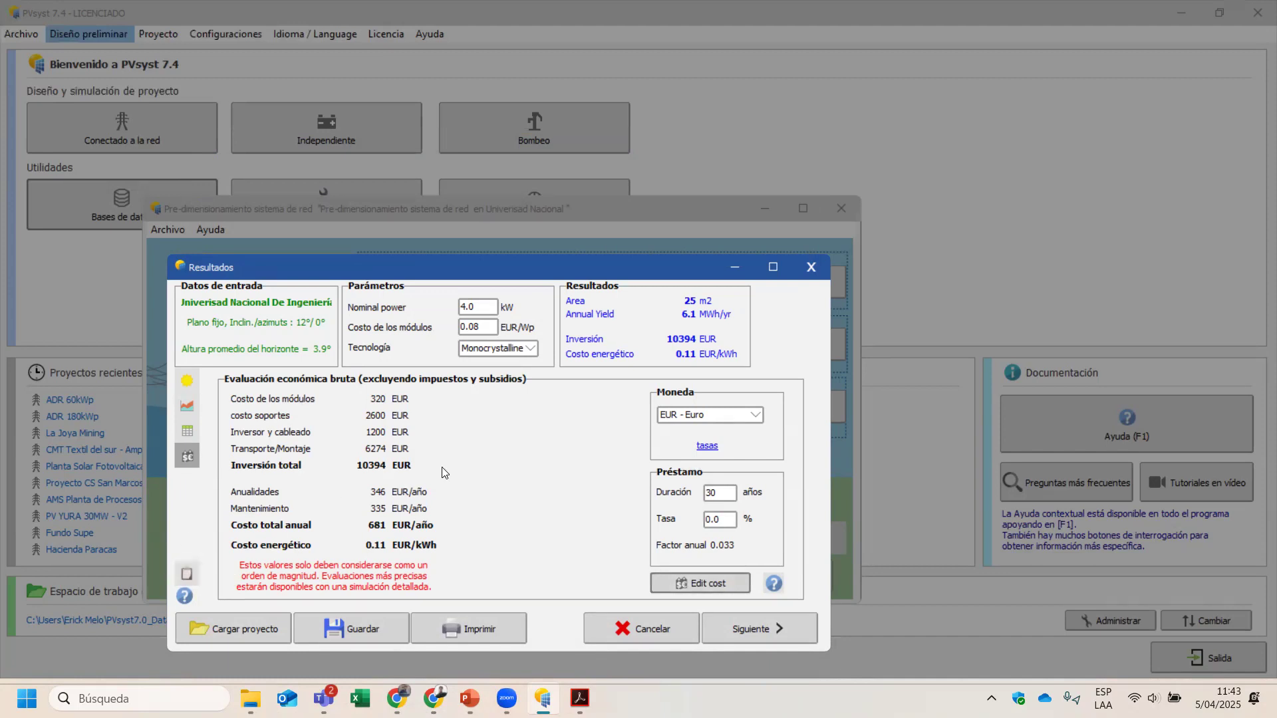
Step: Review the meteo and energy output charts, display the monthly results table and point out the nominal power value
{"action": "left_click", "coordinate": [187, 431]}
{"action": "left_click", "coordinate": [187, 405]}
{"action": "left_click", "coordinate": [188, 383]}
{"action": "left_click", "coordinate": [187, 405]}
{"action": "left_click", "coordinate": [187, 381]}
{"action": "left_click", "coordinate": [187, 405]}
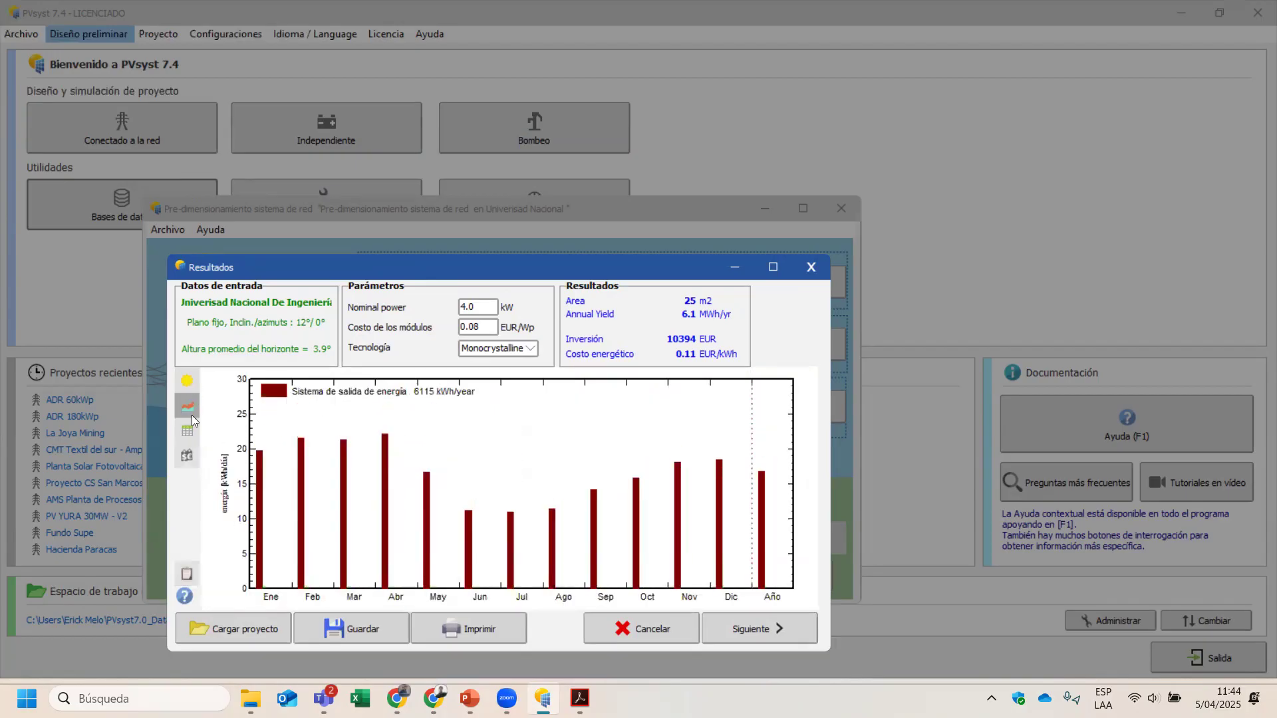
{"action": "left_click", "coordinate": [187, 430]}
{"action": "double_click", "coordinate": [477, 306]}
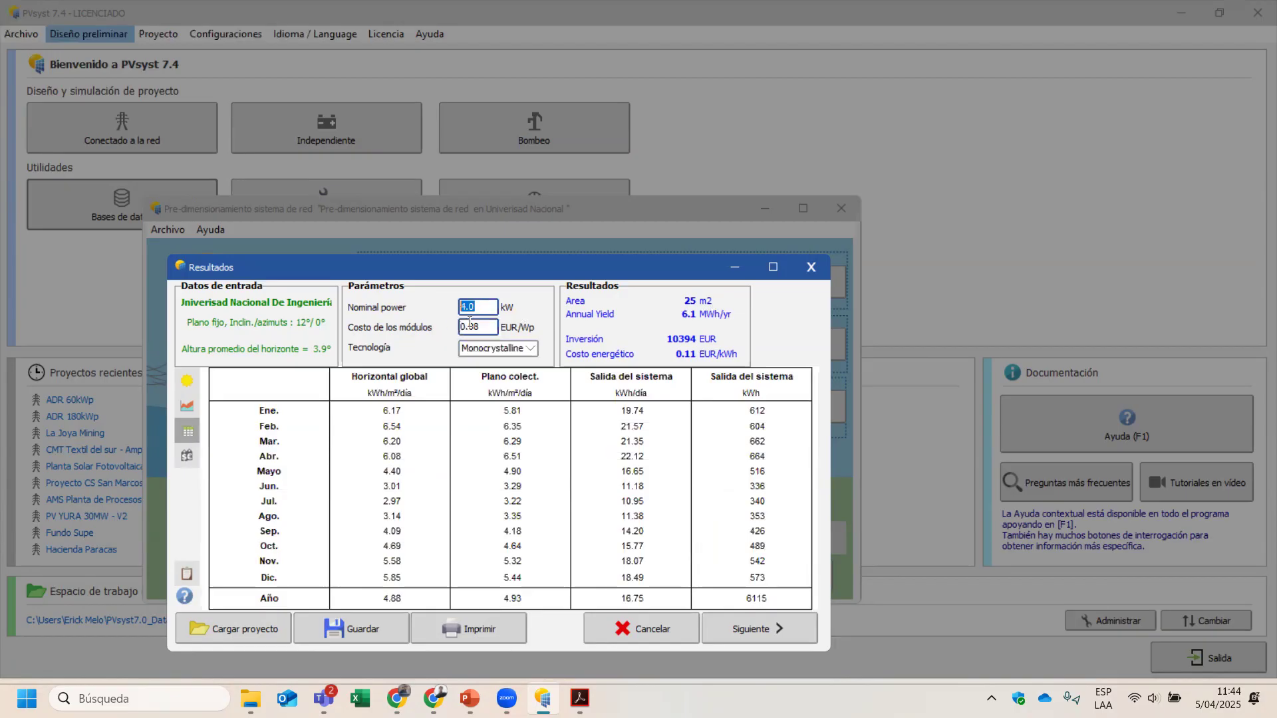
{"action": "key", "text": "Tab"}
{"action": "left_click", "coordinate": [496, 306]}
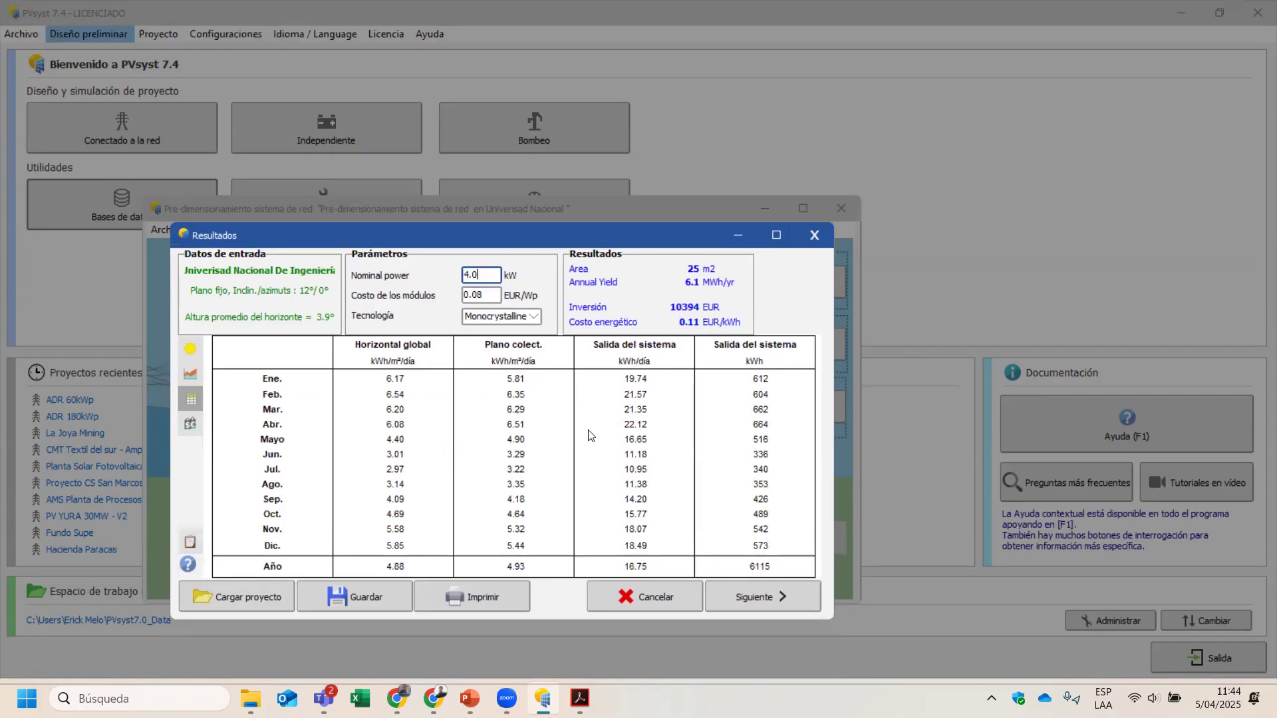
Step: Preview the printable Grid system presizing report, examine its summary, charts and monthly table, and close the preview
{"action": "left_click", "coordinate": [497, 600]}
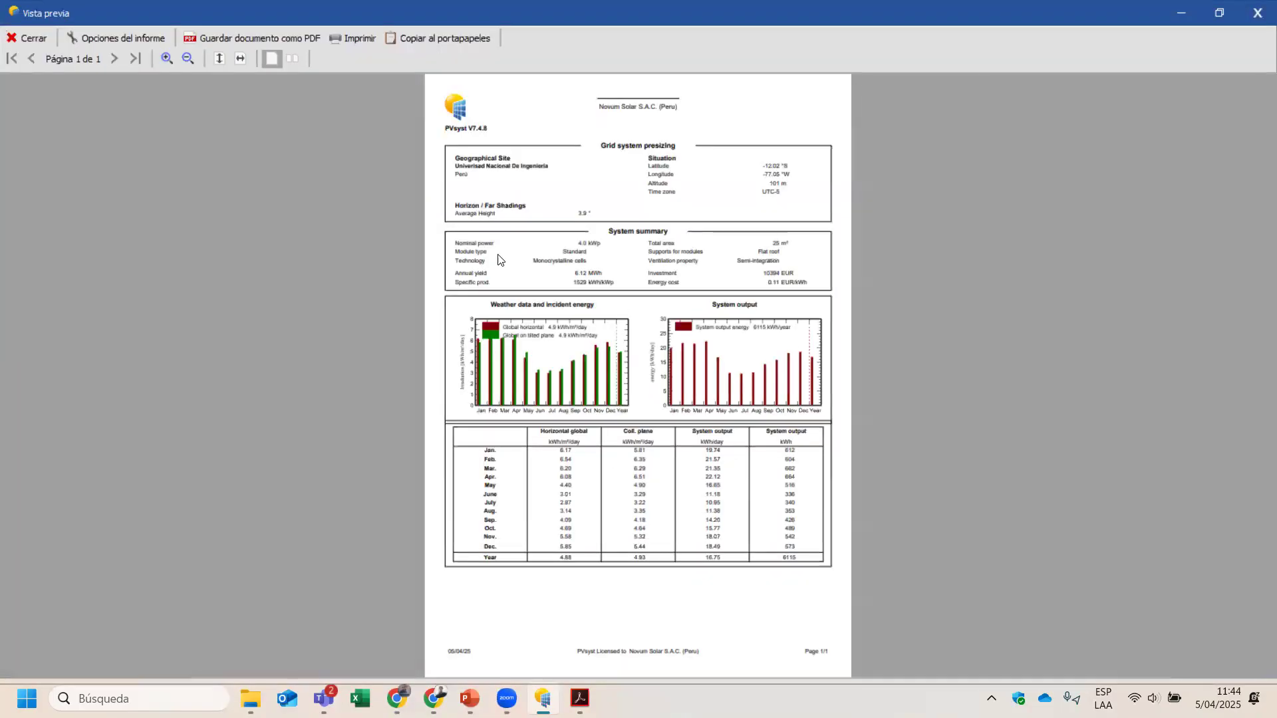
{"action": "scroll", "coordinate": [606, 263], "scroll_direction": "up", "scroll_amount": 4}
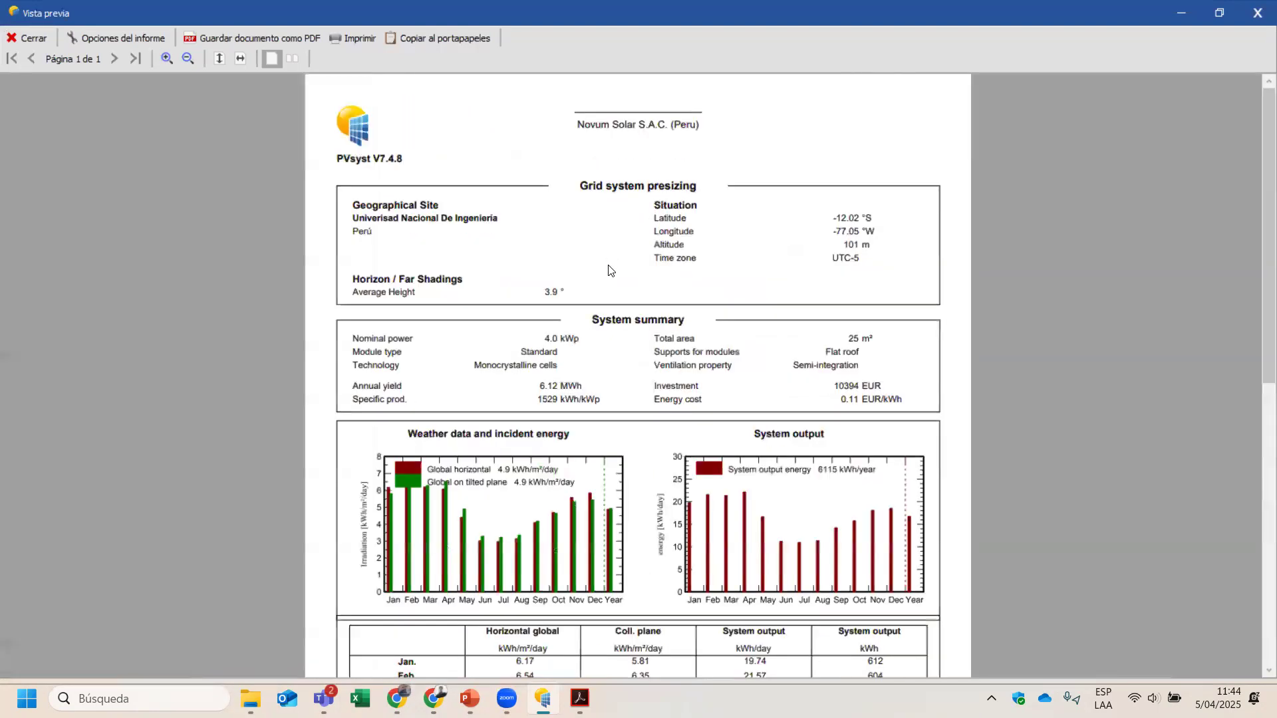
{"action": "scroll", "coordinate": [601, 282], "scroll_direction": "down", "scroll_amount": 2}
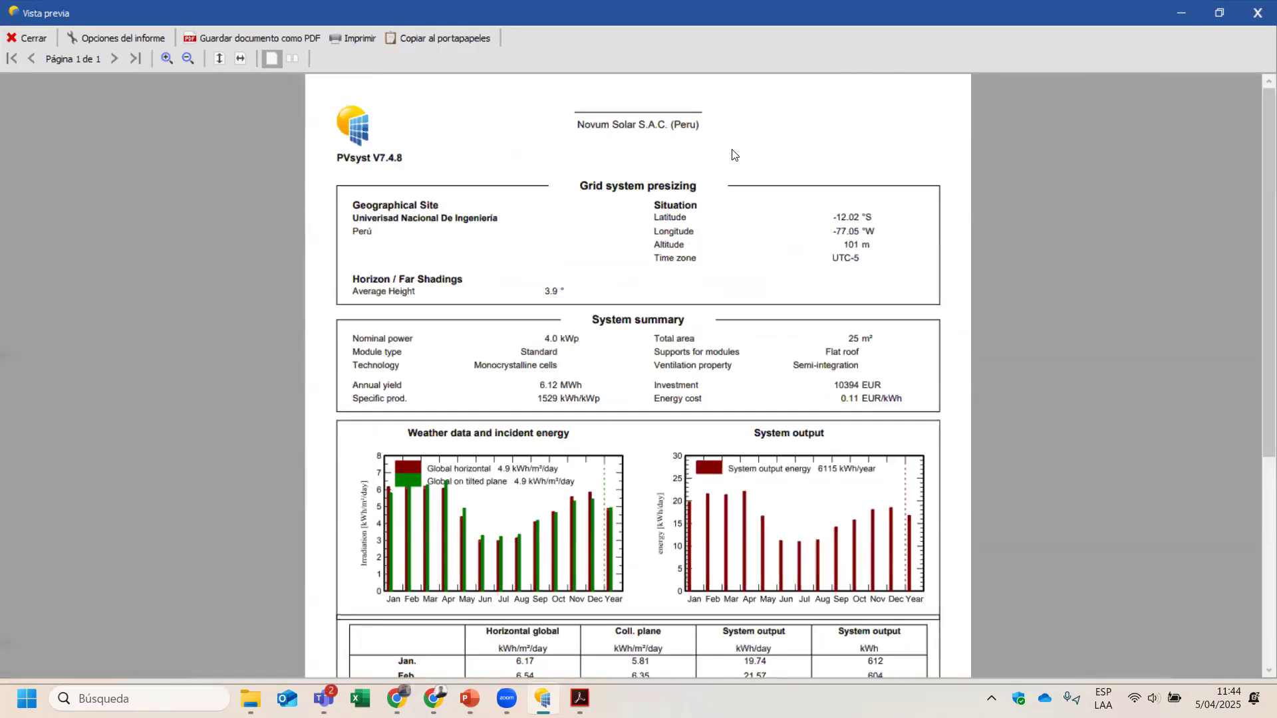
{"action": "scroll", "coordinate": [650, 217], "scroll_direction": "up", "scroll_amount": 2}
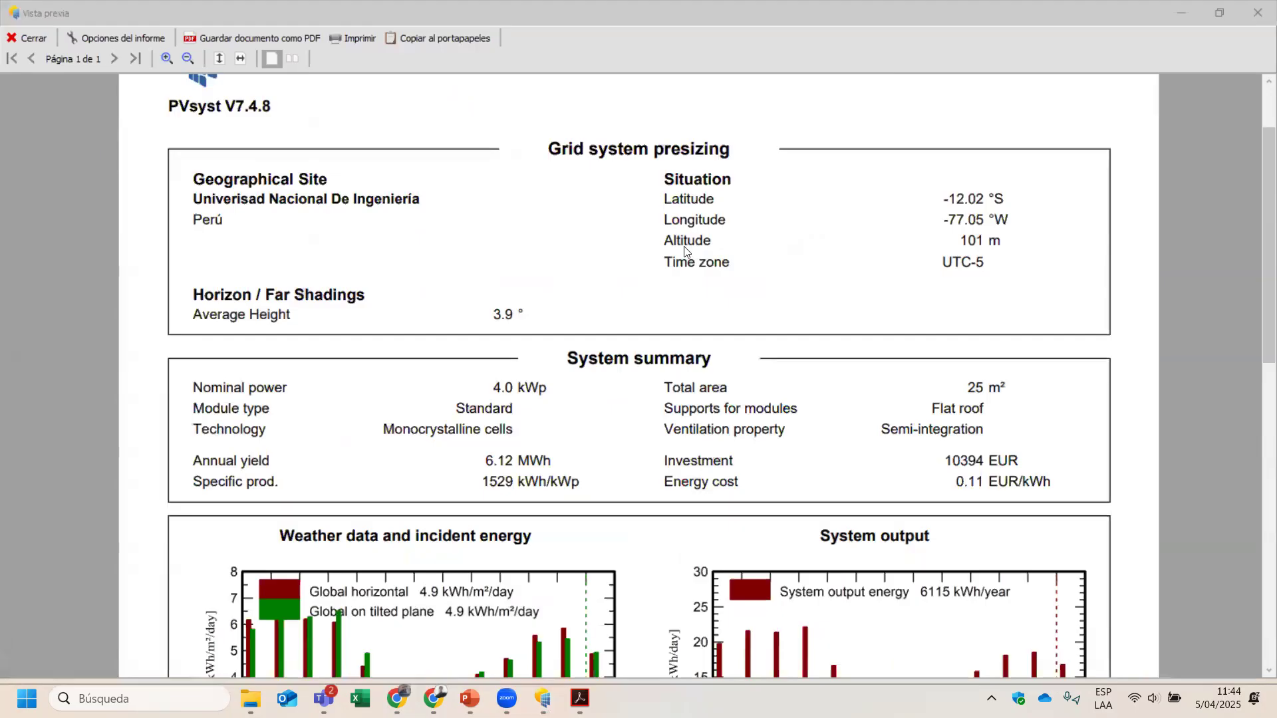
{"action": "left_click", "coordinate": [818, 313]}
{"action": "scroll", "coordinate": [665, 336], "scroll_direction": "down", "scroll_amount": 3}
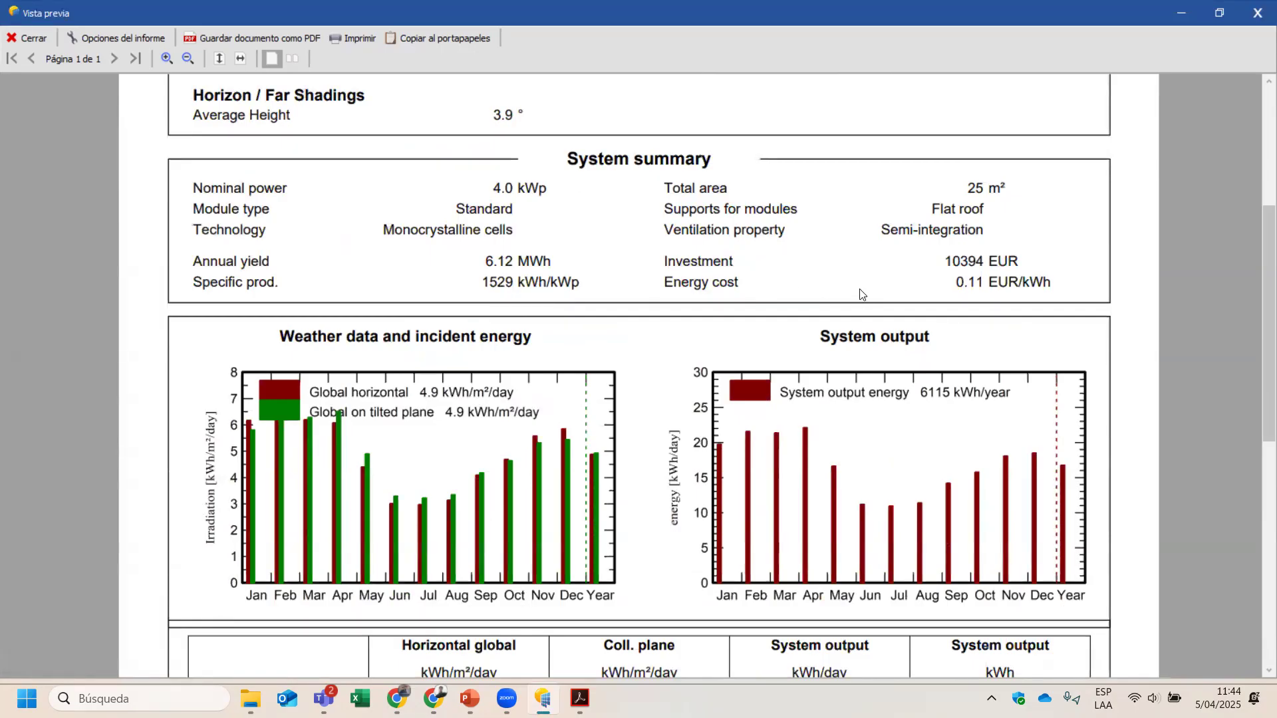
{"action": "scroll", "coordinate": [857, 290], "scroll_direction": "down", "scroll_amount": 8}
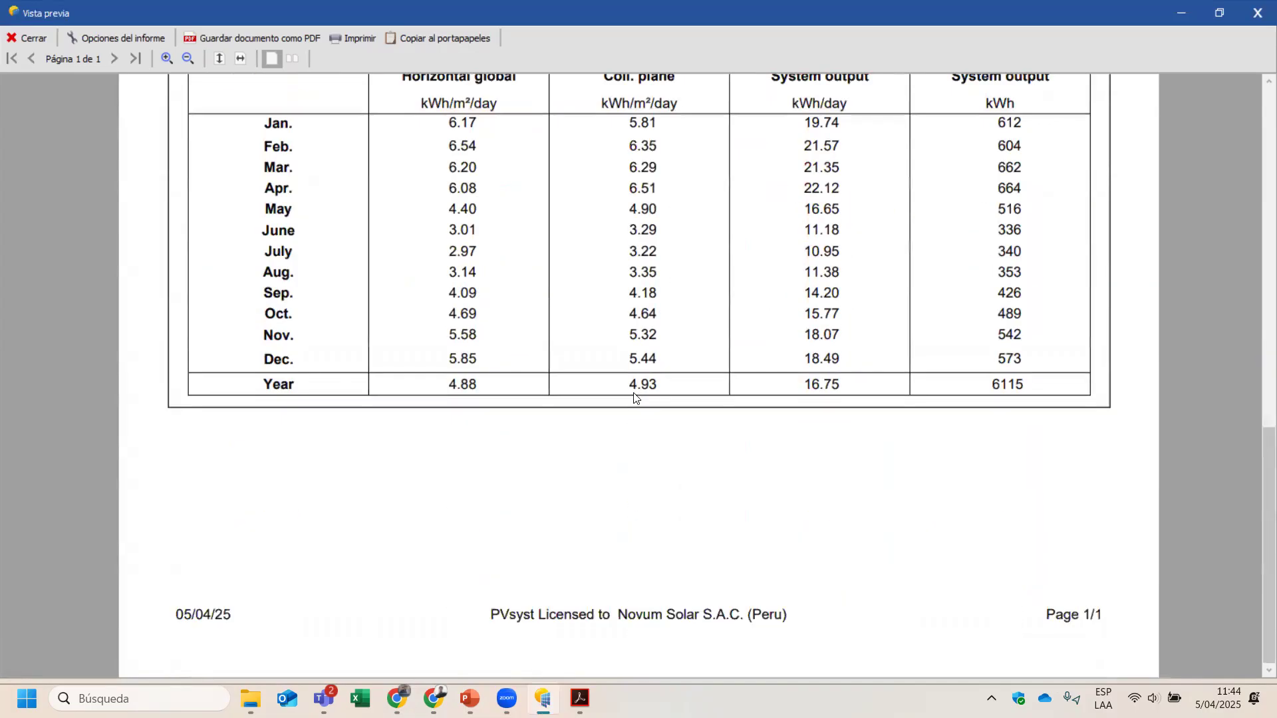
{"action": "scroll", "coordinate": [959, 168], "scroll_direction": "up", "scroll_amount": 3}
{"action": "left_click", "coordinate": [1255, 20]}
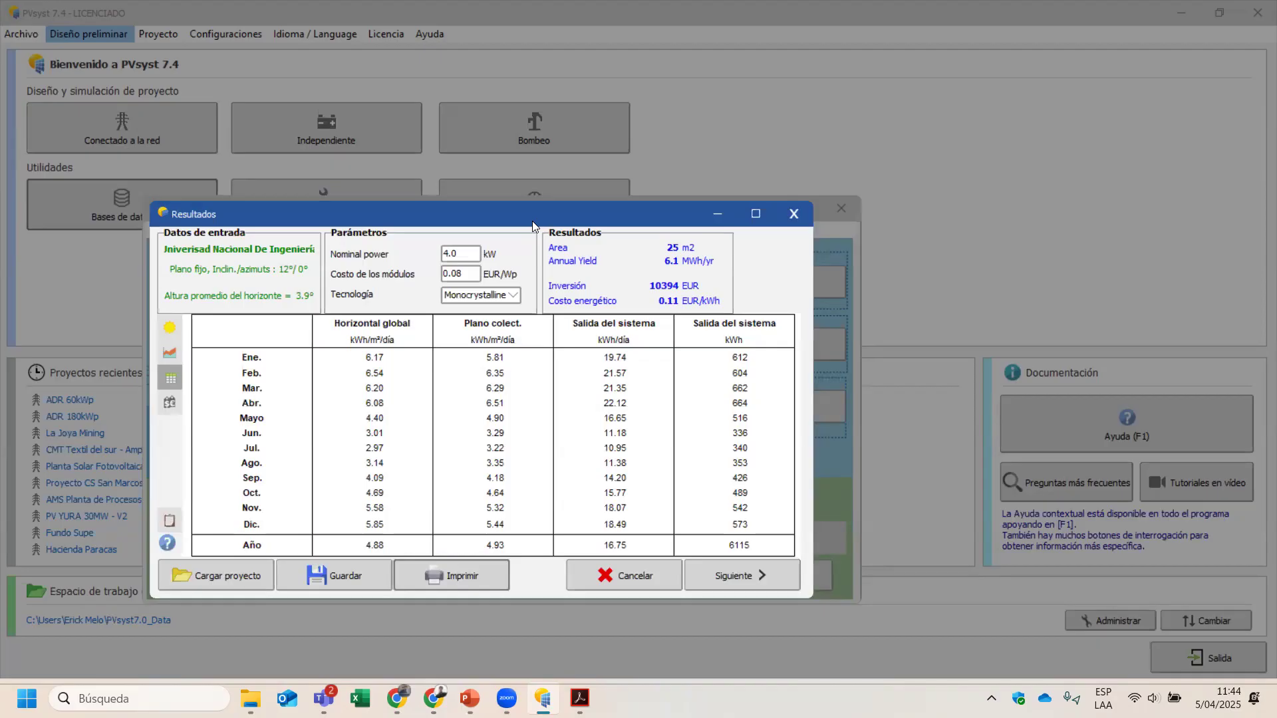
Step: Return from the monthly table to the gross economic evaluation and check its currency choice
{"action": "left_click", "coordinate": [898, 2]}
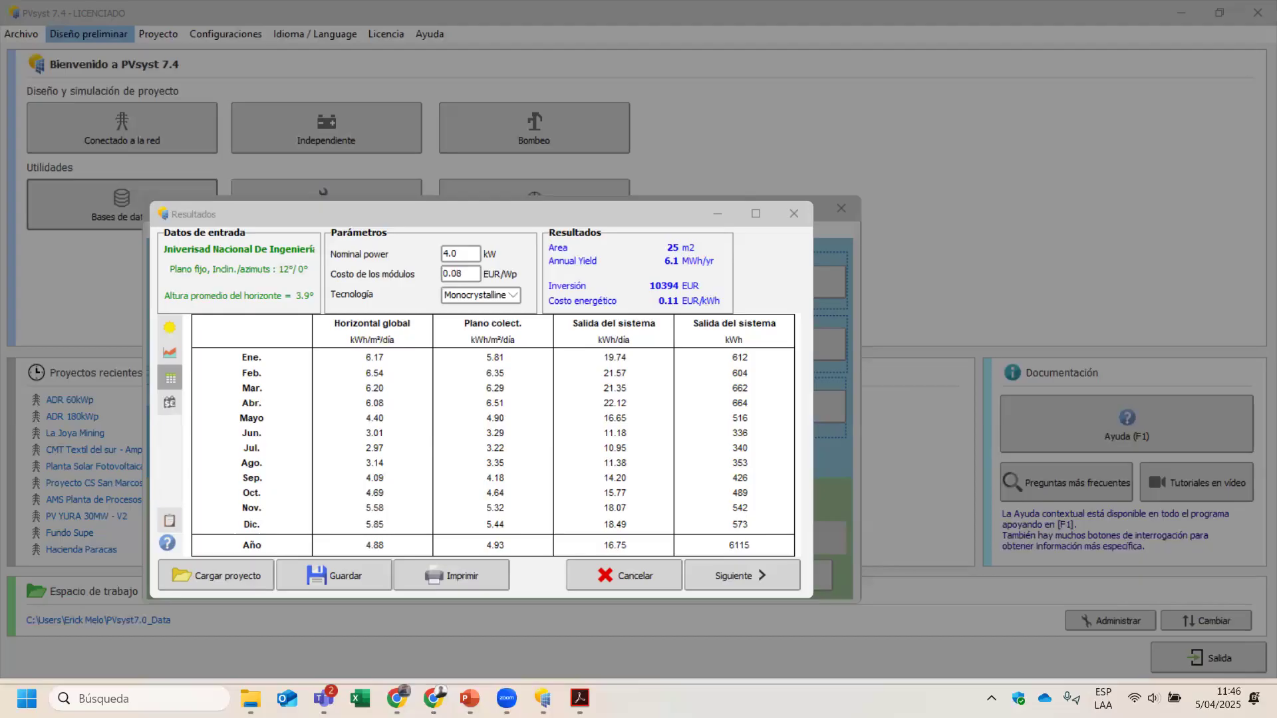
{"action": "left_click", "coordinate": [234, 222]}
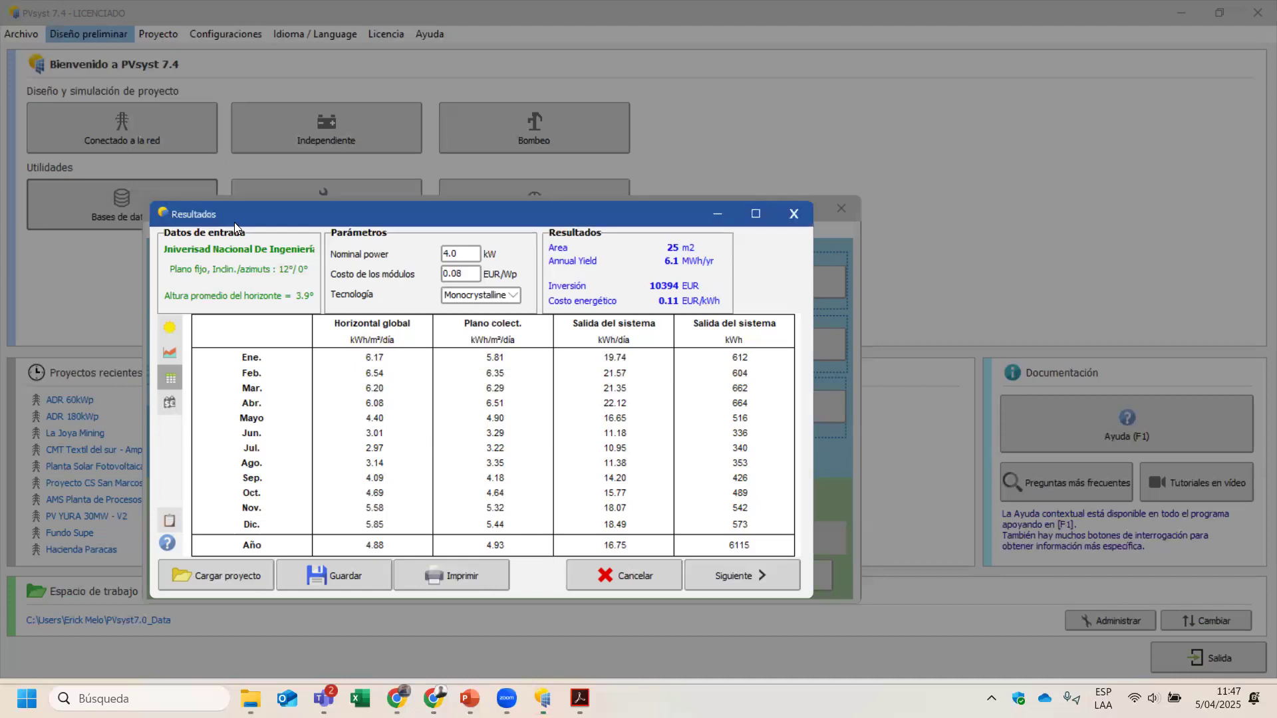
{"action": "left_click_drag", "start_coordinate": [413, 229], "coordinate": [470, 223]}
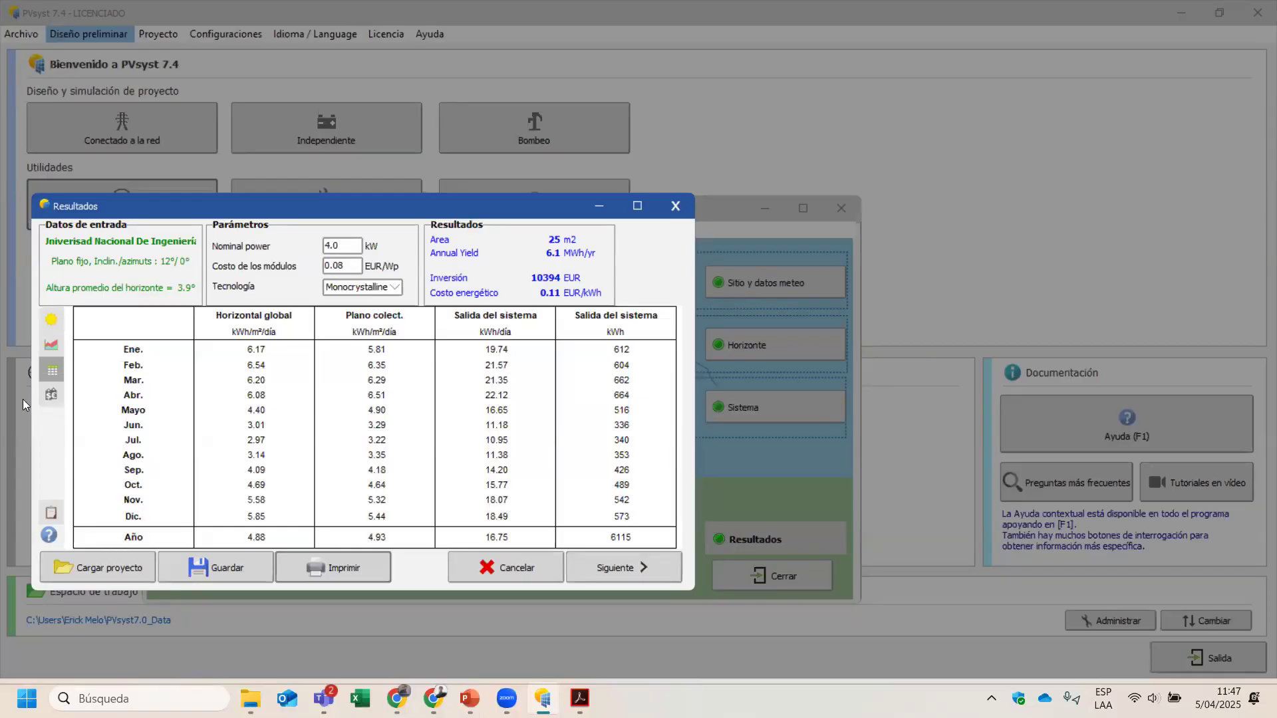
{"action": "left_click", "coordinate": [51, 395]}
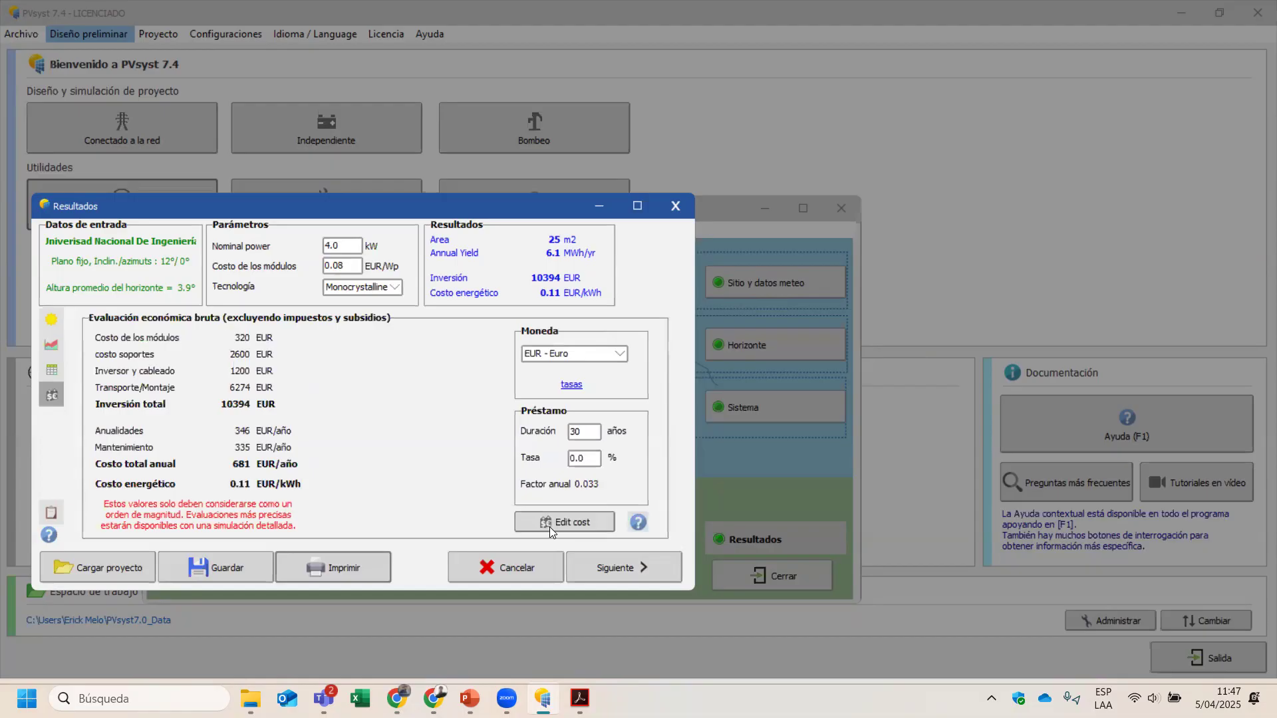
{"action": "left_click", "coordinate": [603, 361]}
{"action": "left_click", "coordinate": [436, 378]}
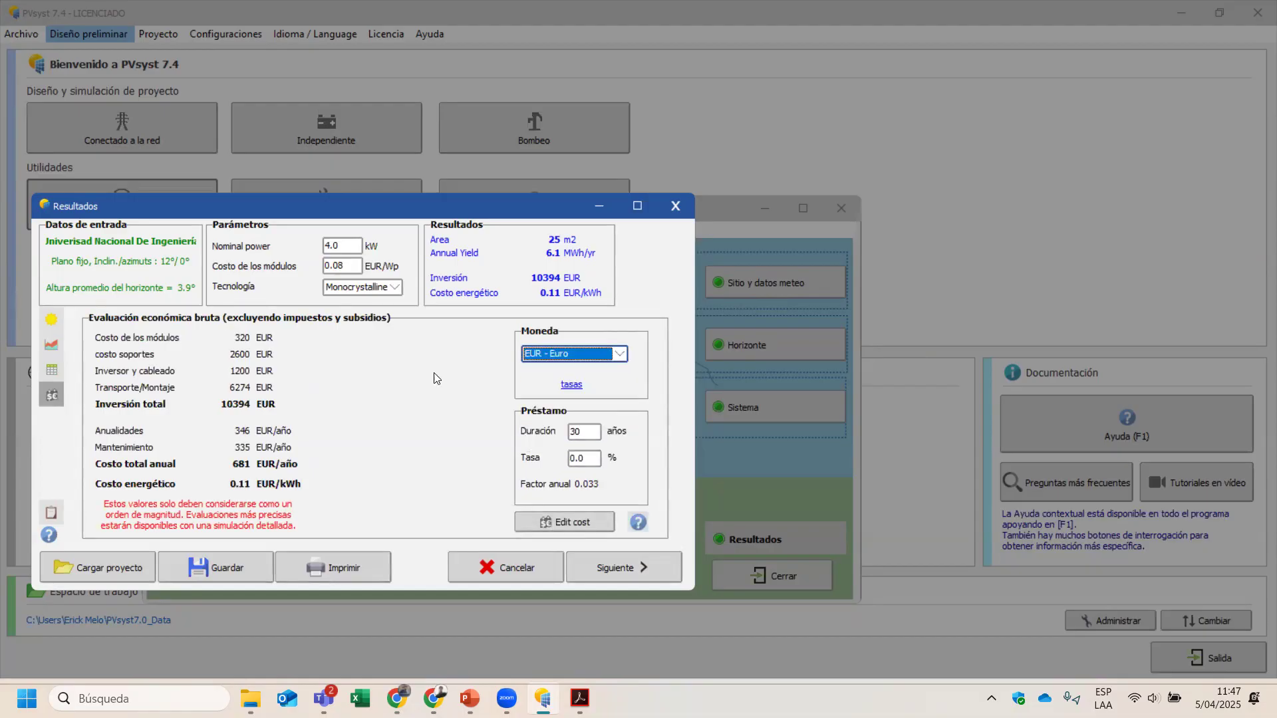
Step: Check the advanced pre-sizing parameters from the economic evaluation's cost editing and close them
{"action": "left_click", "coordinate": [569, 523]}
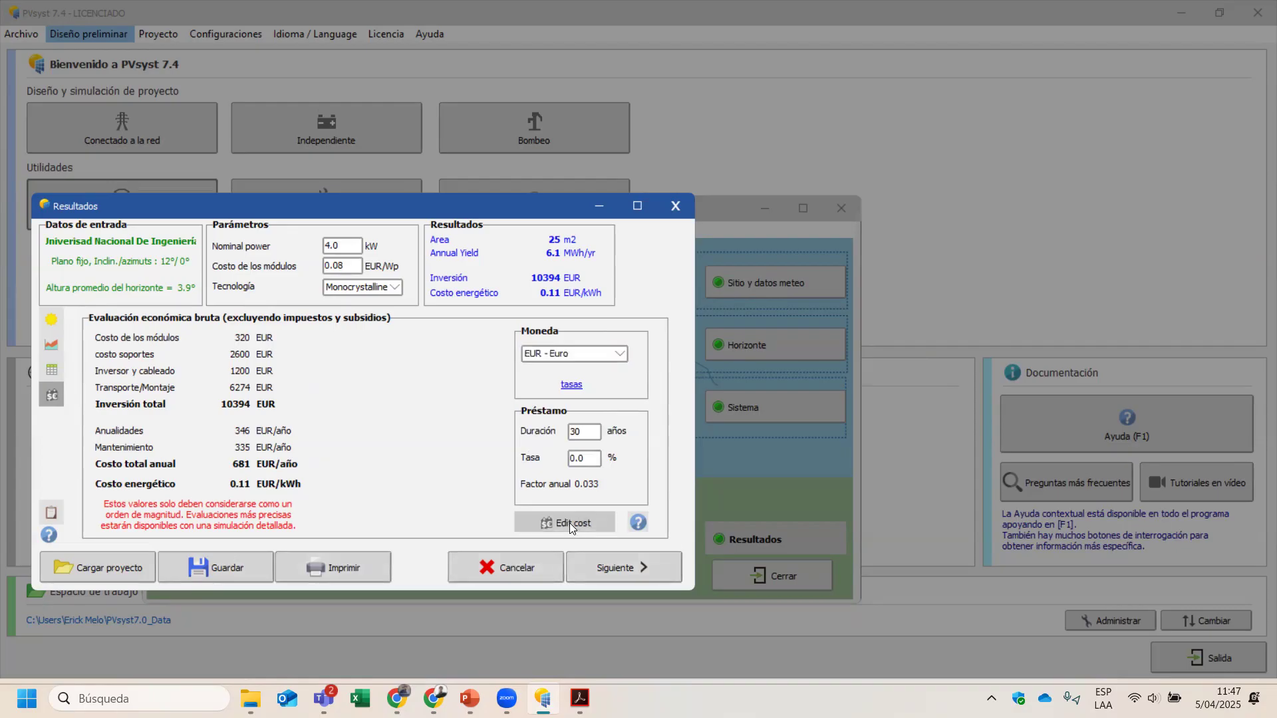
{"action": "left_click_drag", "start_coordinate": [553, 146], "coordinate": [393, 146]}
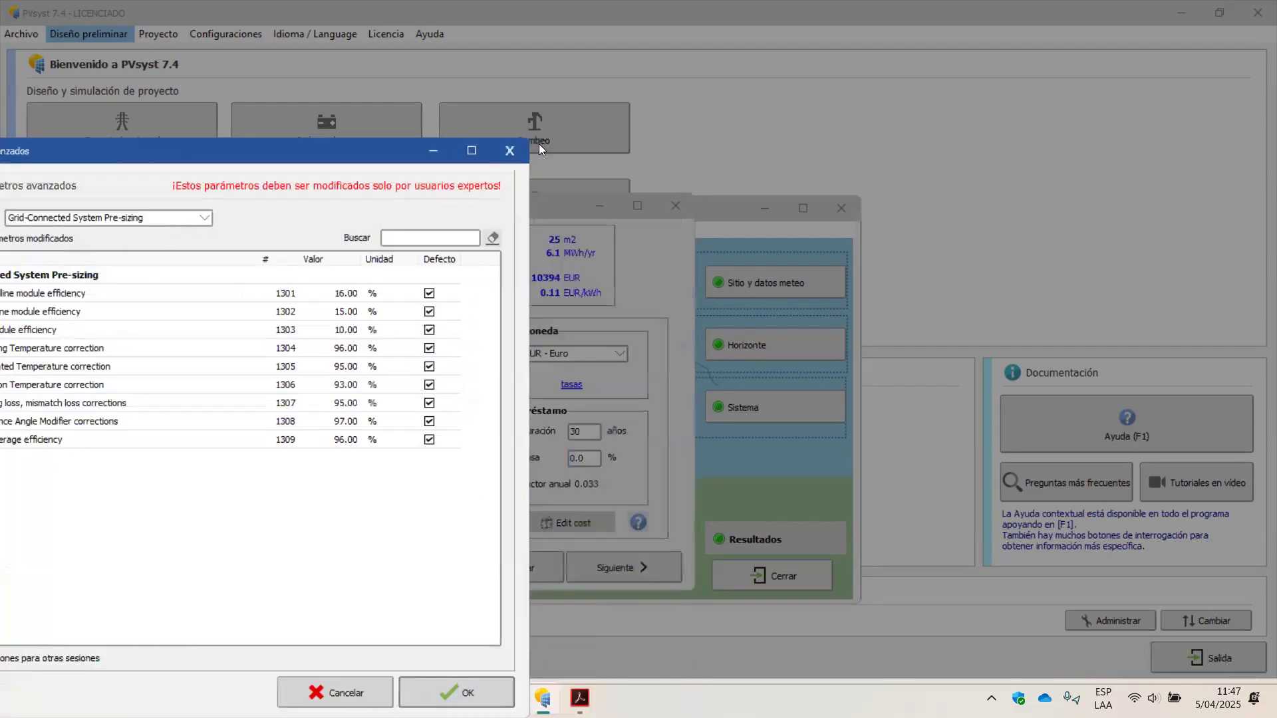
{"action": "left_click", "coordinate": [509, 150]}
Step: Continue past the results and decline saving the changed pre-sizing project
{"action": "left_click", "coordinate": [614, 559]}
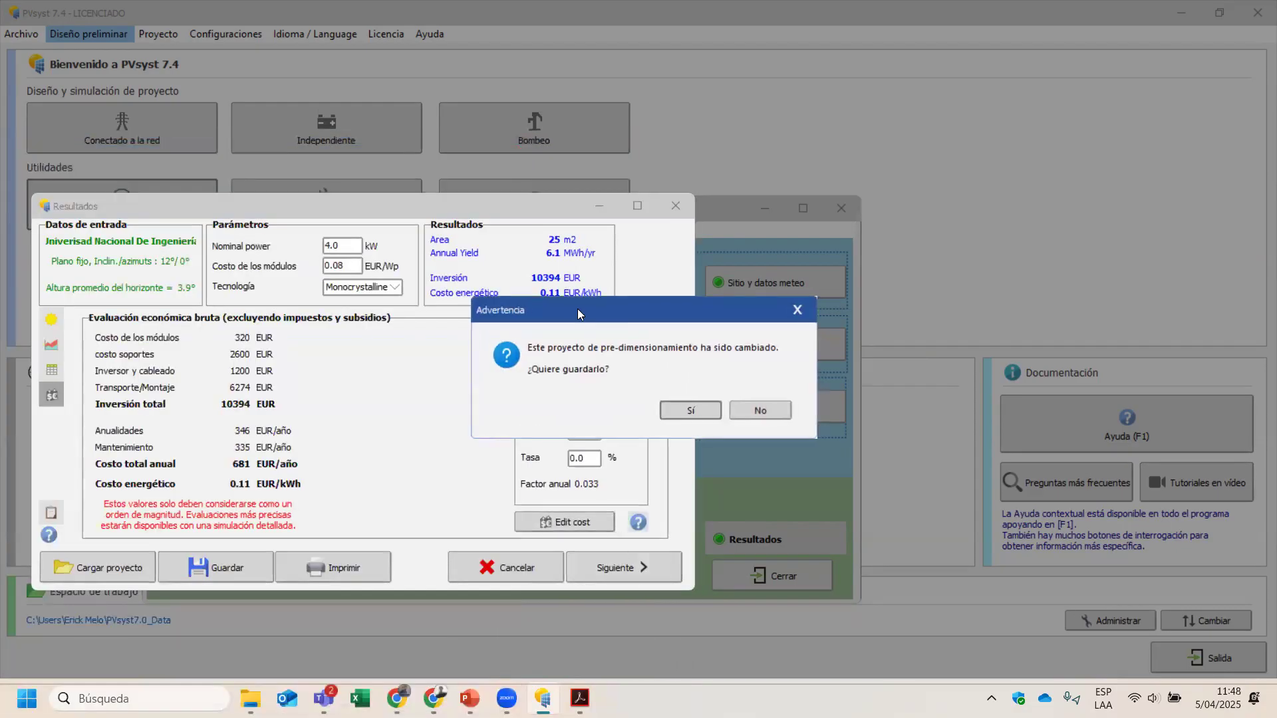
{"action": "left_click_drag", "start_coordinate": [577, 308], "coordinate": [396, 305]}
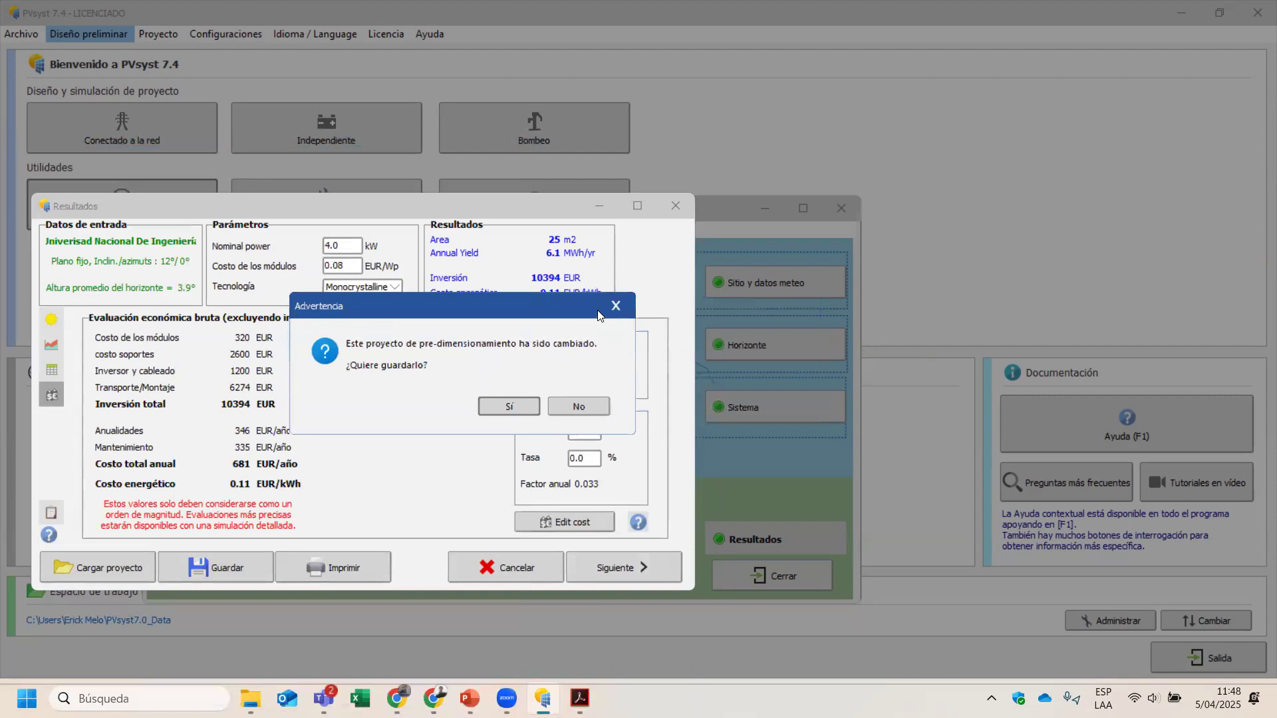
{"action": "left_click", "coordinate": [584, 407]}
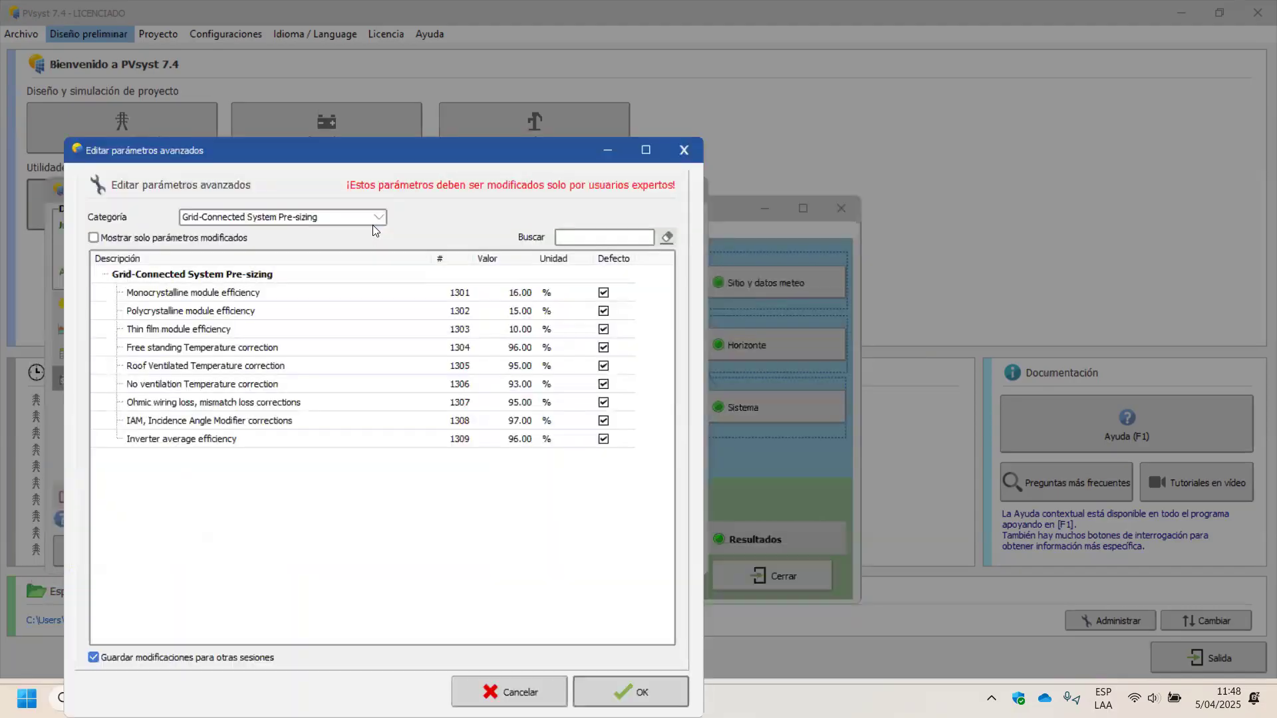
Step: Go through the Grid-Connected System Pre-sizing advanced parameters down to the inverter average efficiency, check their category, and close the dialog
{"action": "key", "text": "Down"}
{"action": "key", "text": "Down"}
{"action": "key", "text": "Down"}
{"action": "key", "text": "Down"}
{"action": "key", "text": "Down"}
{"action": "key", "text": "Down"}
{"action": "key", "text": "Down"}
{"action": "key", "text": "Down"}
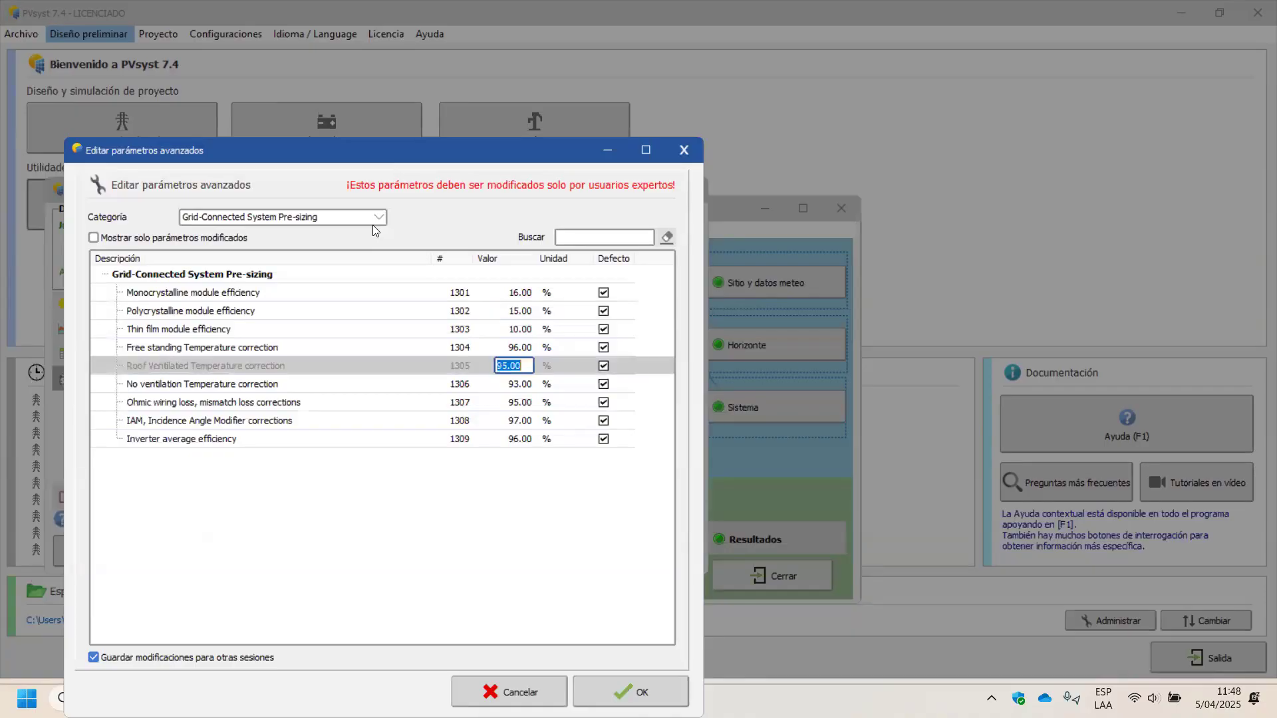
{"action": "left_click", "coordinate": [200, 217]}
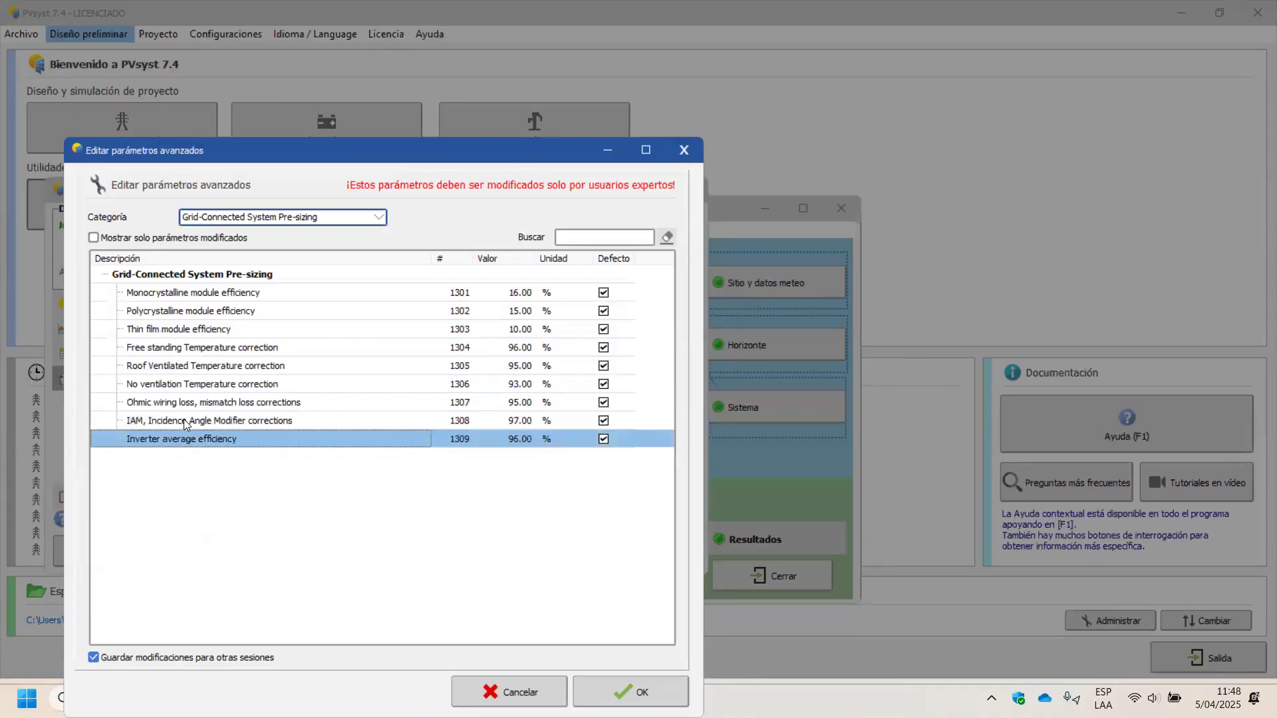
{"action": "left_click", "coordinate": [173, 382]}
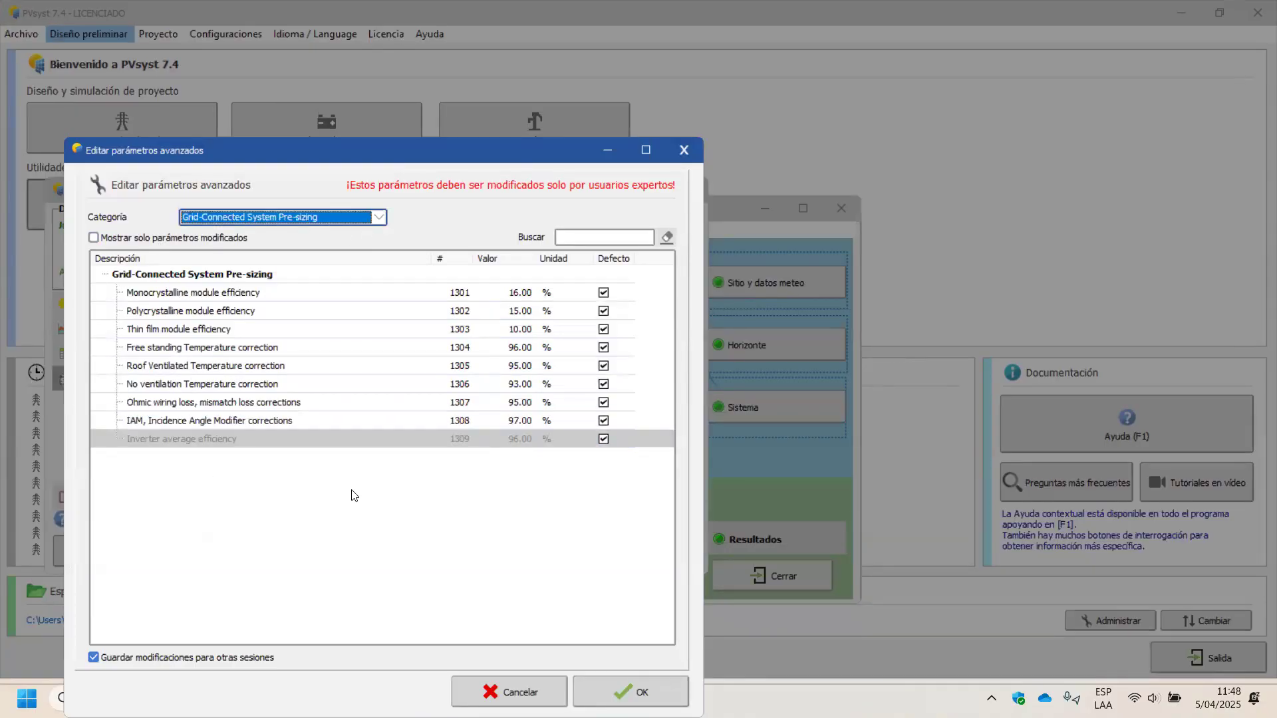
{"action": "left_click", "coordinate": [506, 433]}
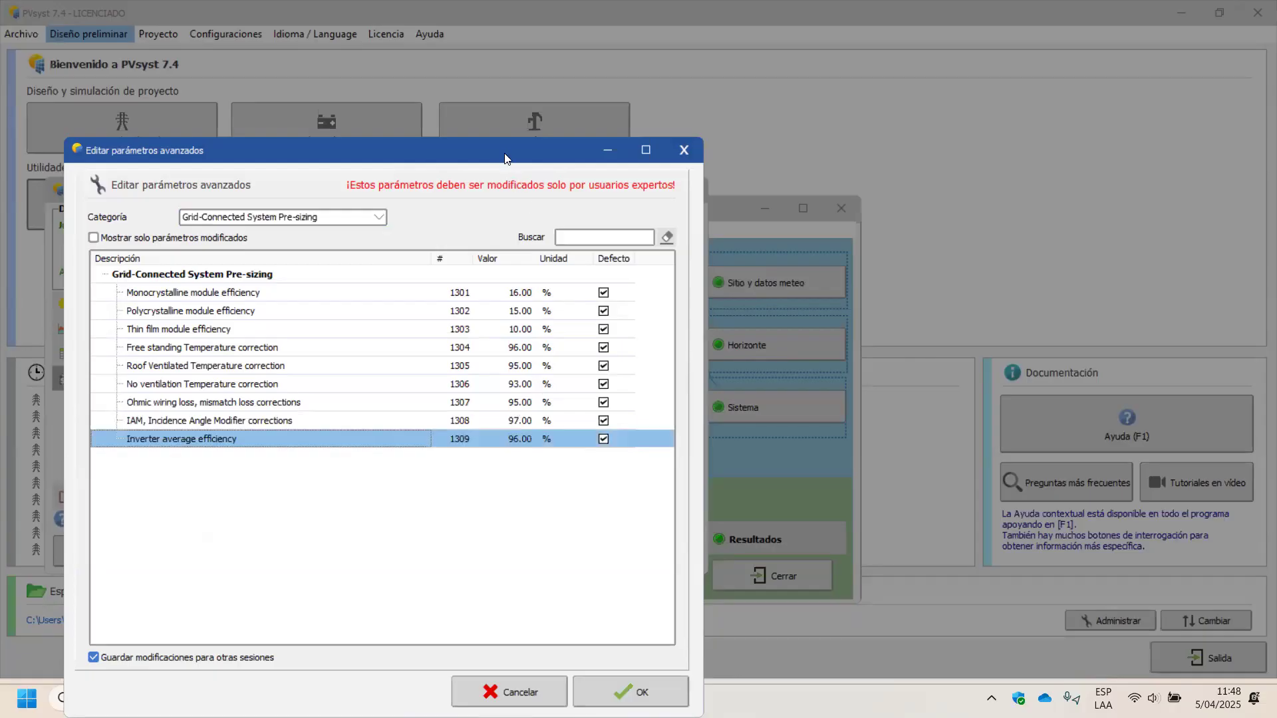
{"action": "left_click_drag", "start_coordinate": [681, 160], "coordinate": [569, 124]}
{"action": "left_click", "coordinate": [570, 120]}
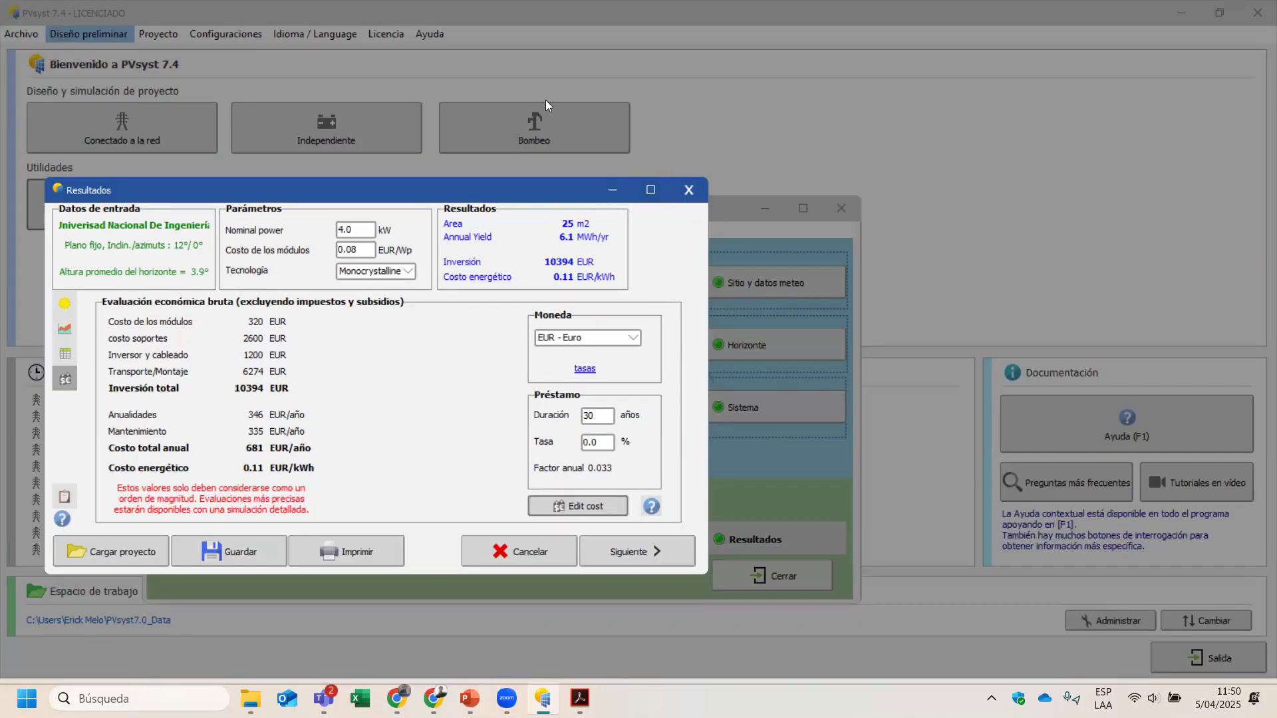
Step: Highlight the module cost value and open the help topic on default values and costs
{"action": "left_click_drag", "start_coordinate": [373, 250], "coordinate": [329, 256]}
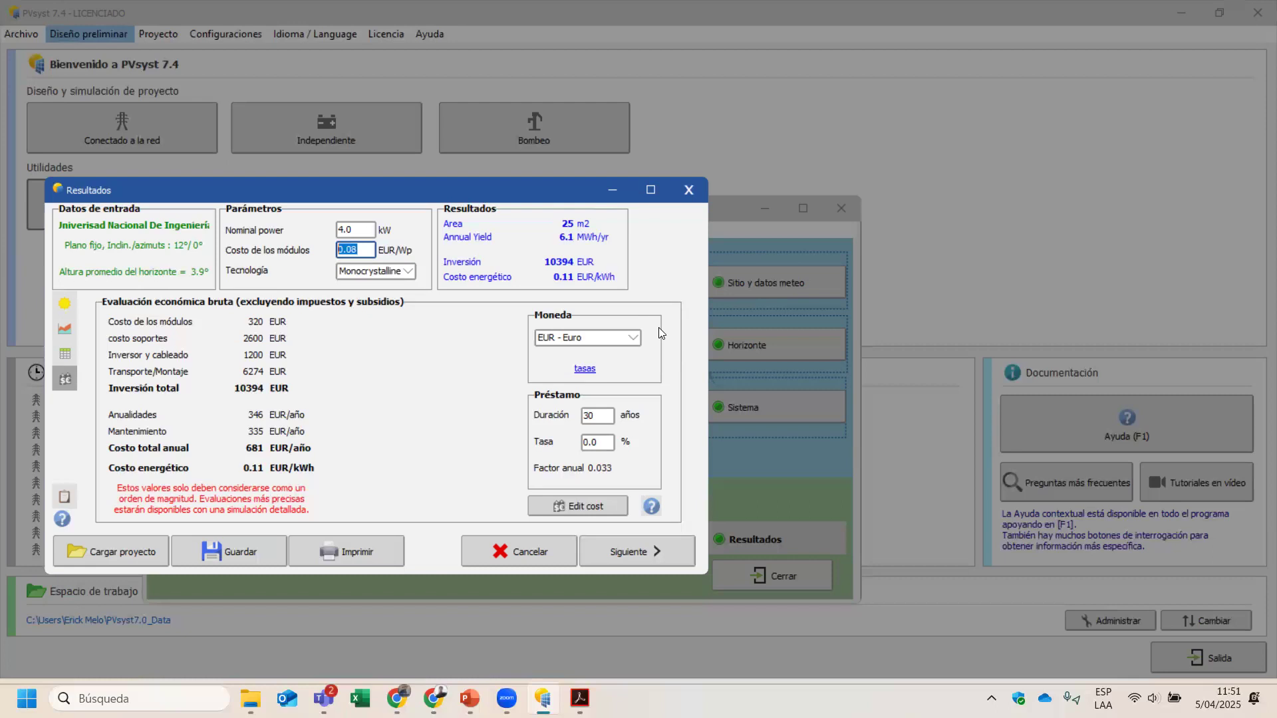
{"action": "key", "text": "alt+Tab"}
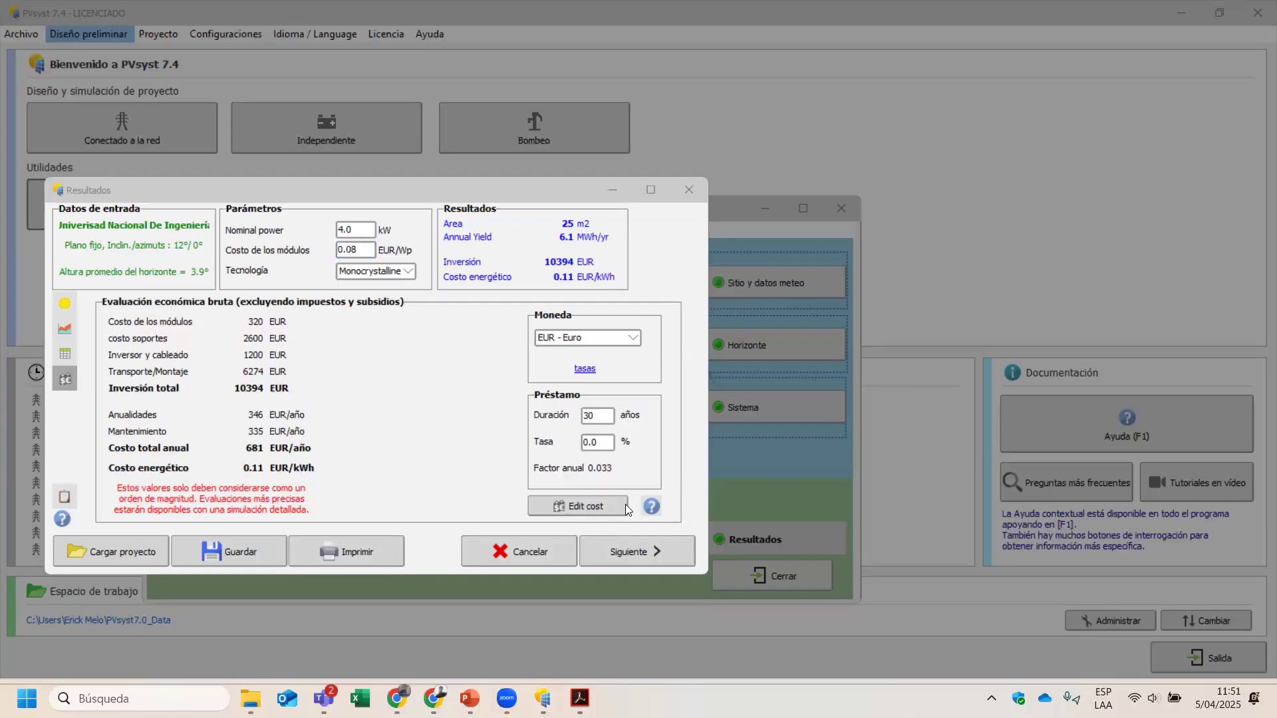
{"action": "left_click", "coordinate": [642, 498]}
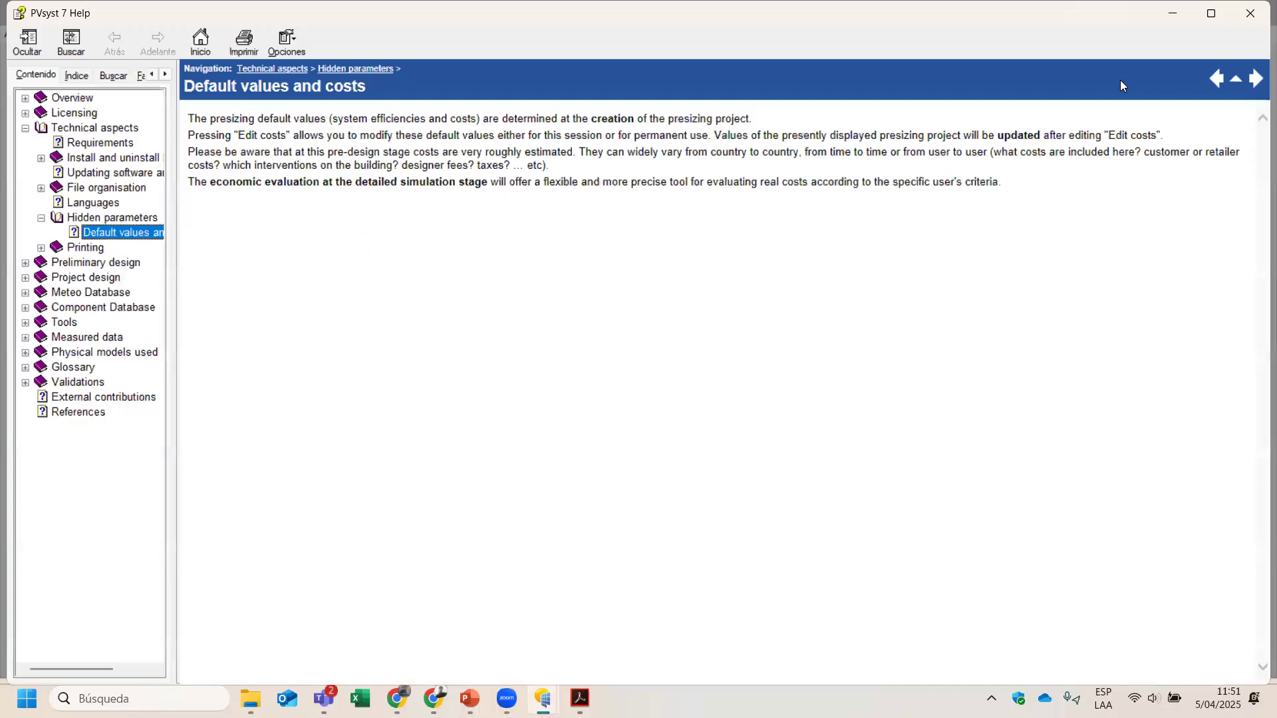
Step: Highlight the sentence about the economic evaluation at the detailed simulation stage in the help topic on default values and costs
{"action": "left_click", "coordinate": [277, 183]}
{"action": "left_click_drag", "start_coordinate": [190, 181], "coordinate": [322, 180]}
{"action": "left_click", "coordinate": [225, 185]}
{"action": "left_click_drag", "start_coordinate": [189, 182], "coordinate": [323, 192]}
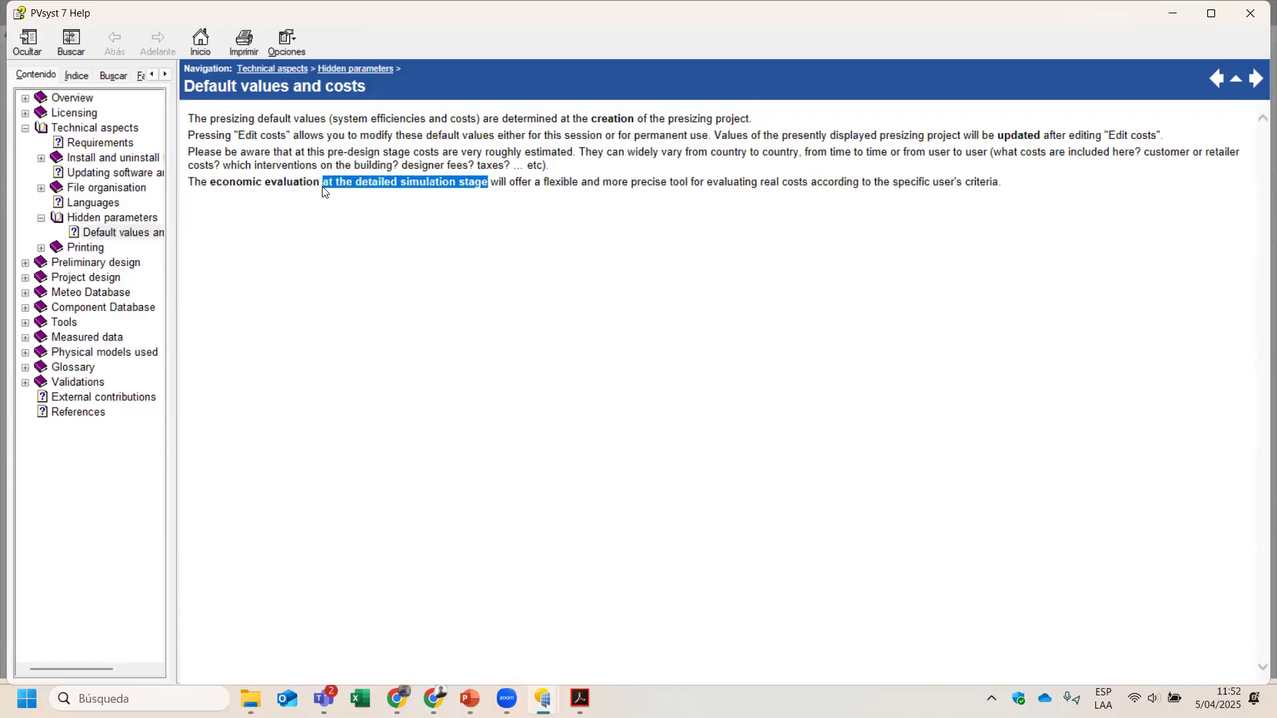
{"action": "left_click", "coordinate": [575, 201]}
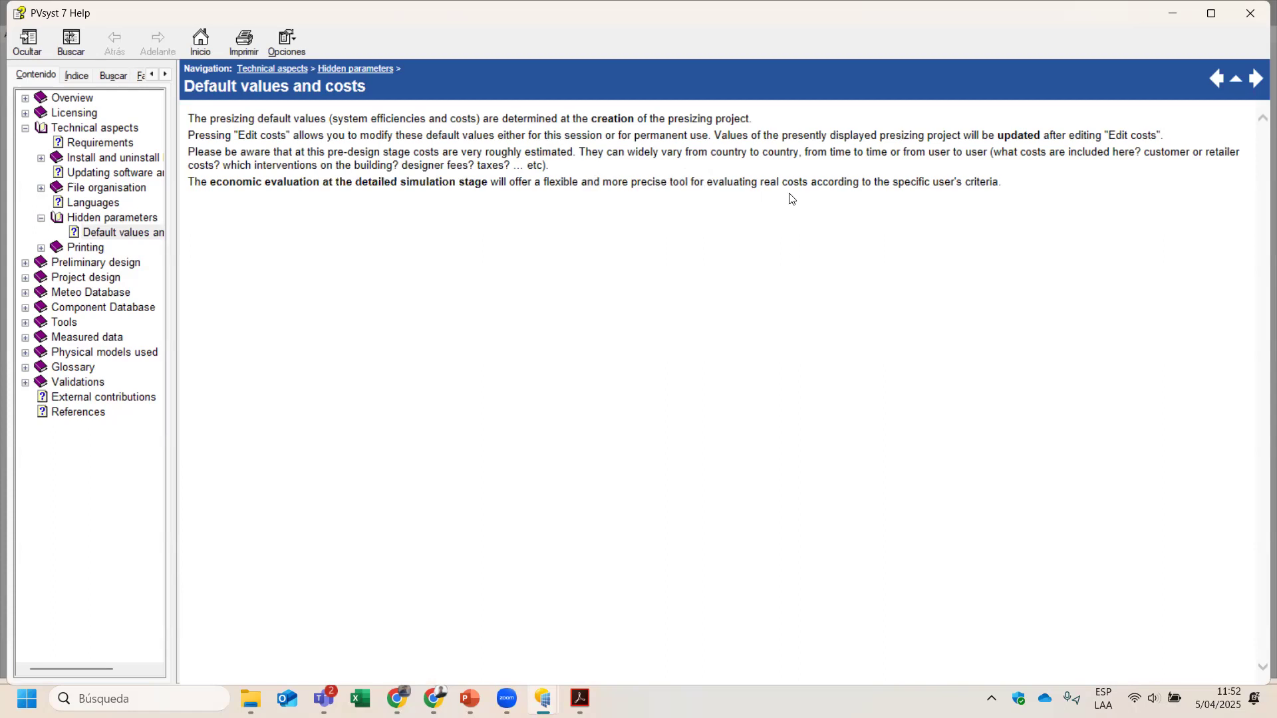
{"action": "left_click_drag", "start_coordinate": [584, 183], "coordinate": [730, 176]}
{"action": "left_click", "coordinate": [733, 178]}
{"action": "left_click_drag", "start_coordinate": [978, 194], "coordinate": [847, 193]}
{"action": "left_click", "coordinate": [849, 193]}
Step: Return to the pre-sizing results and list the Specific Pre-sizing costs (all systems) category in the advanced cost parameters
{"action": "key", "text": "alt+Tab"}
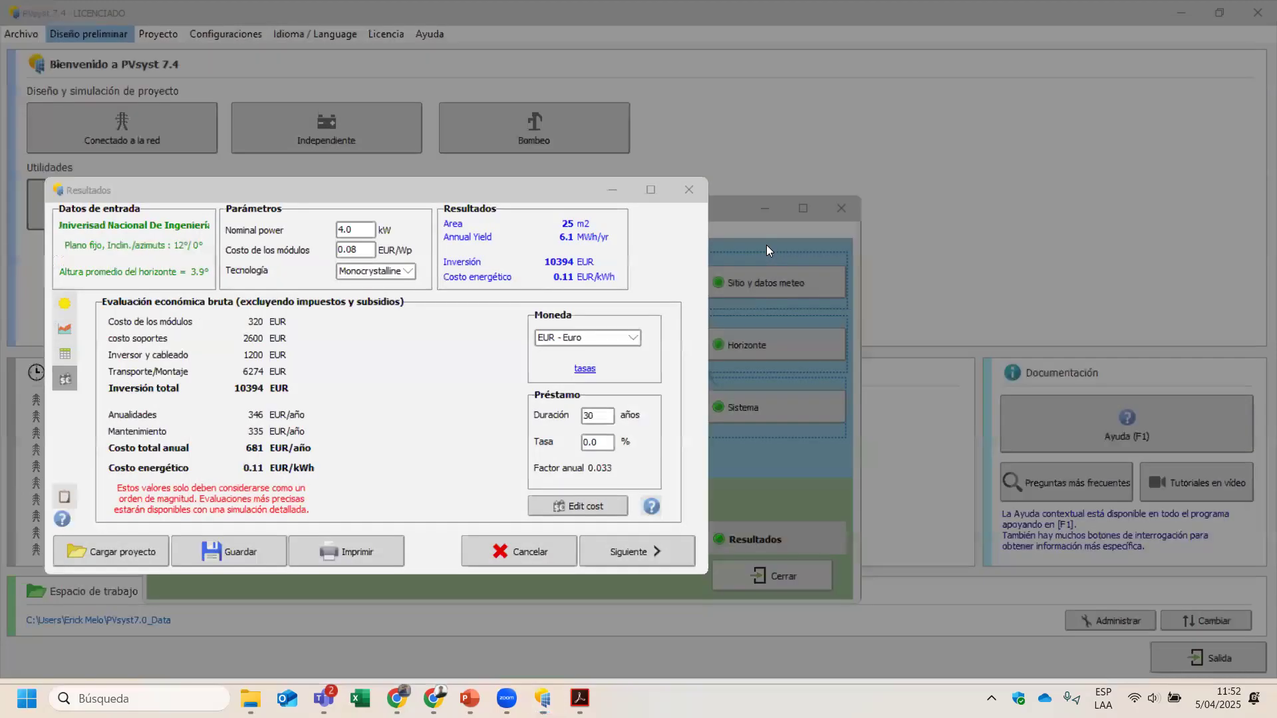
{"action": "left_click", "coordinate": [551, 499]}
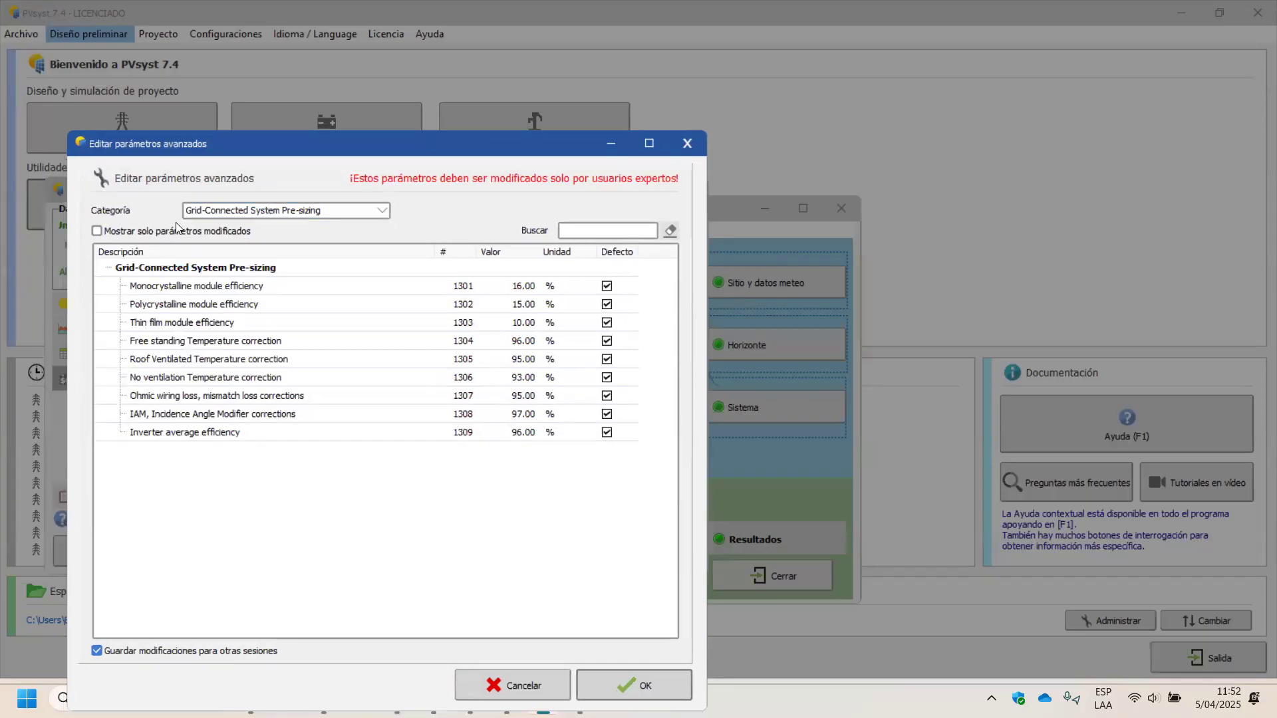
{"action": "left_click", "coordinate": [270, 214]}
{"action": "left_click", "coordinate": [250, 233]}
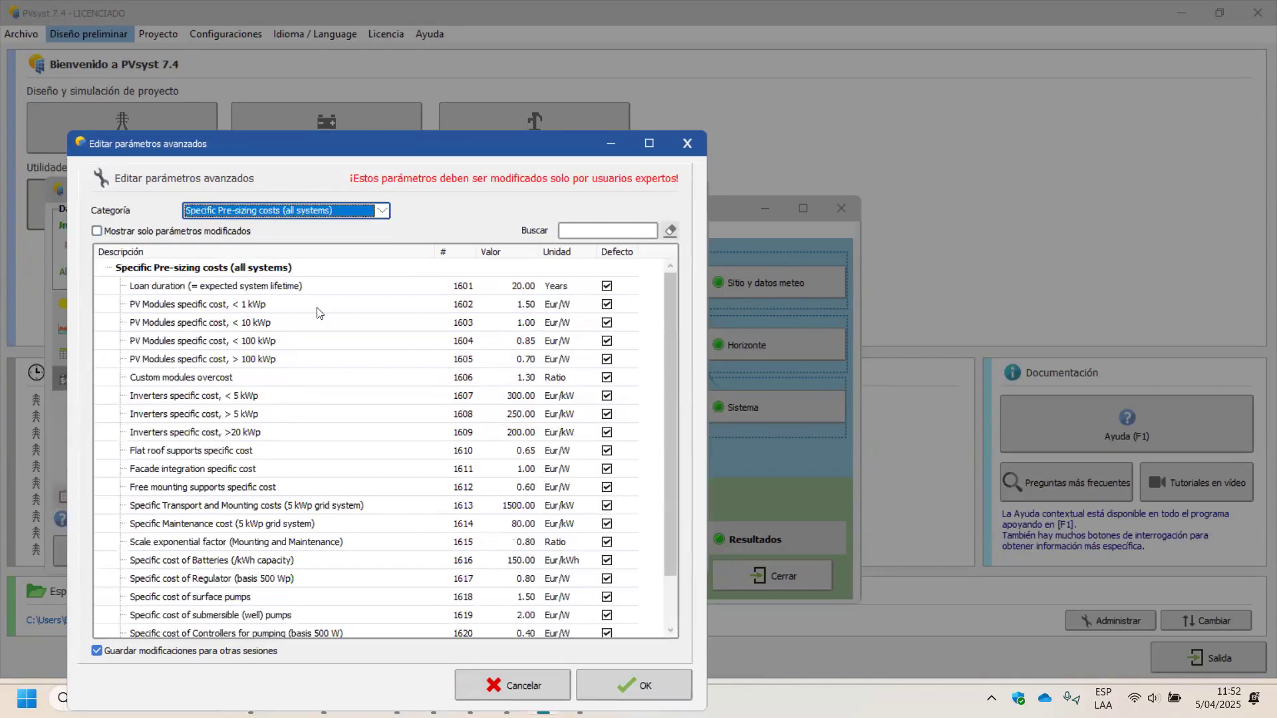
{"action": "scroll", "coordinate": [319, 313], "scroll_direction": "down", "scroll_amount": 1}
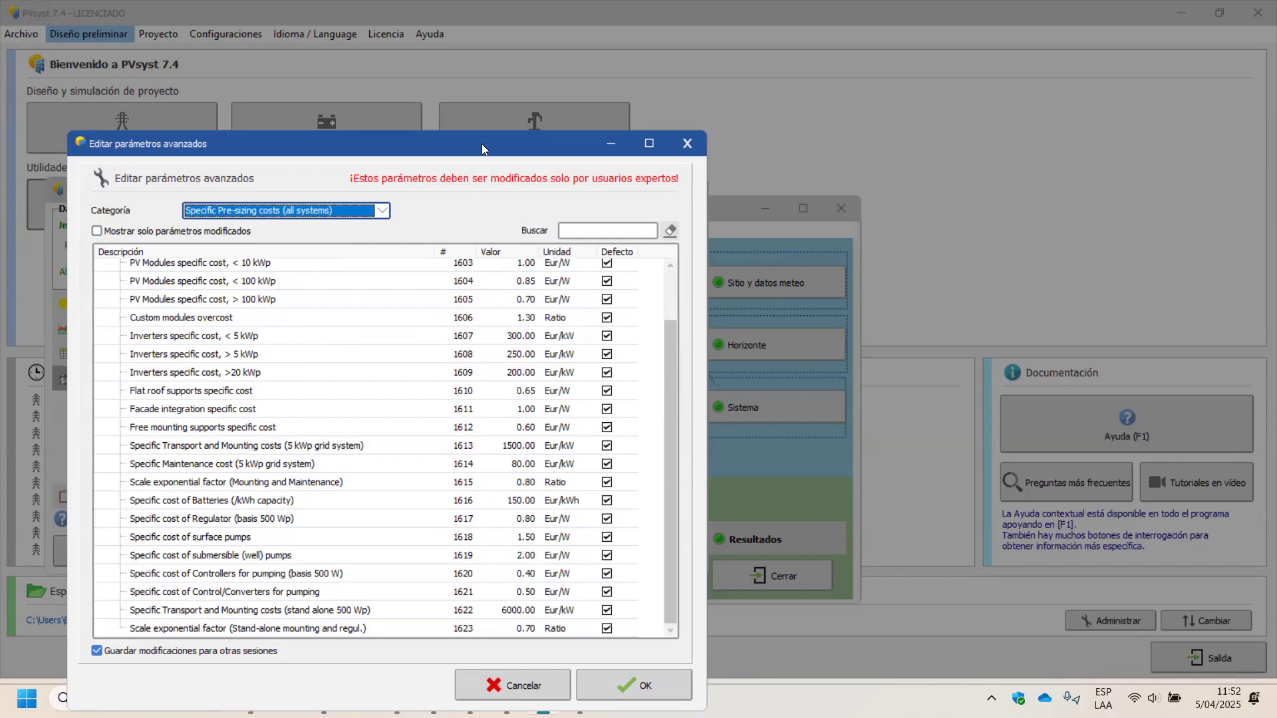
{"action": "left_click_drag", "start_coordinate": [482, 144], "coordinate": [472, 65]}
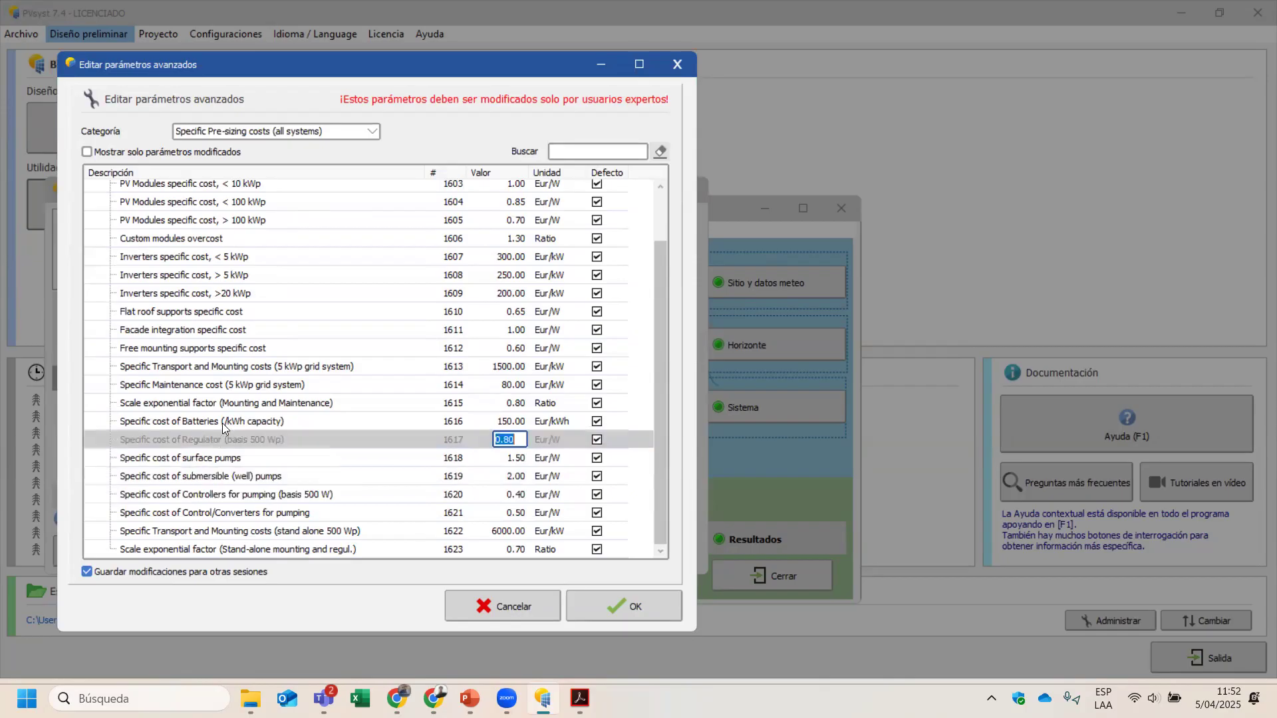
Step: Check the battery, custom module overcost and inverter specific cost parameters in the list
{"action": "left_click", "coordinate": [504, 422]}
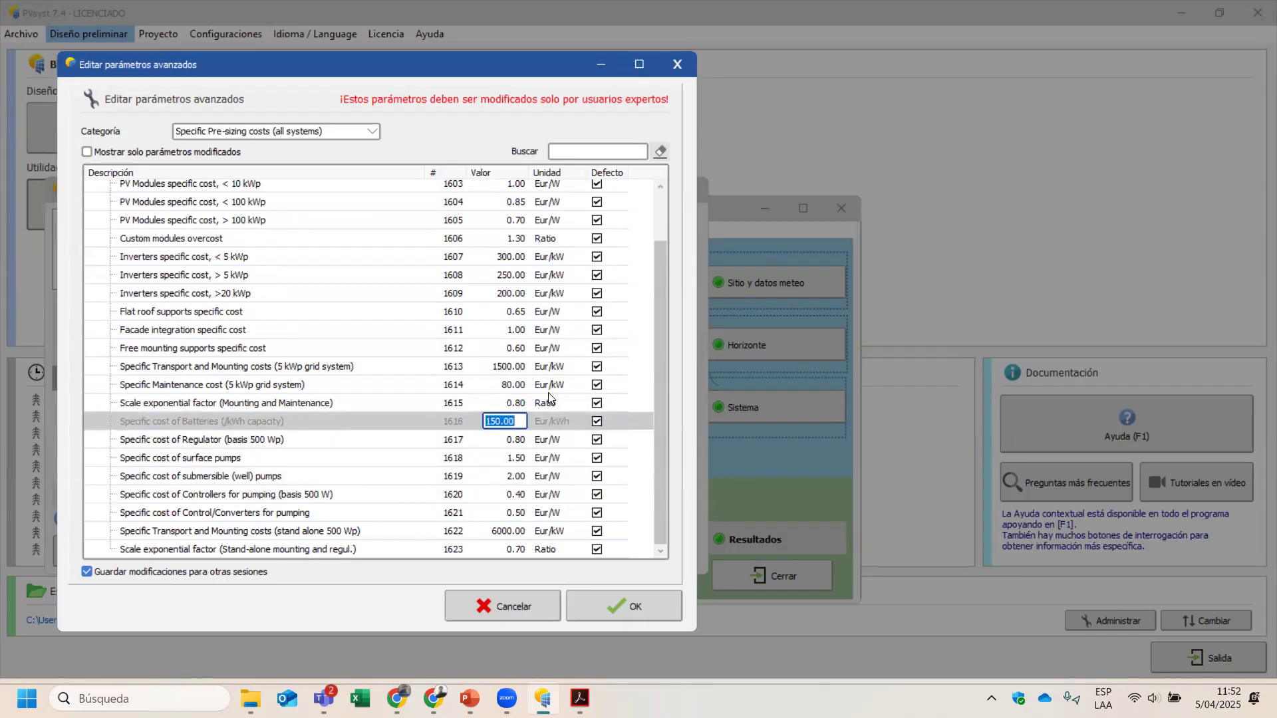
{"action": "scroll", "coordinate": [548, 392], "scroll_direction": "up", "scroll_amount": 1}
{"action": "left_click", "coordinate": [276, 403]}
{"action": "left_click", "coordinate": [263, 301]}
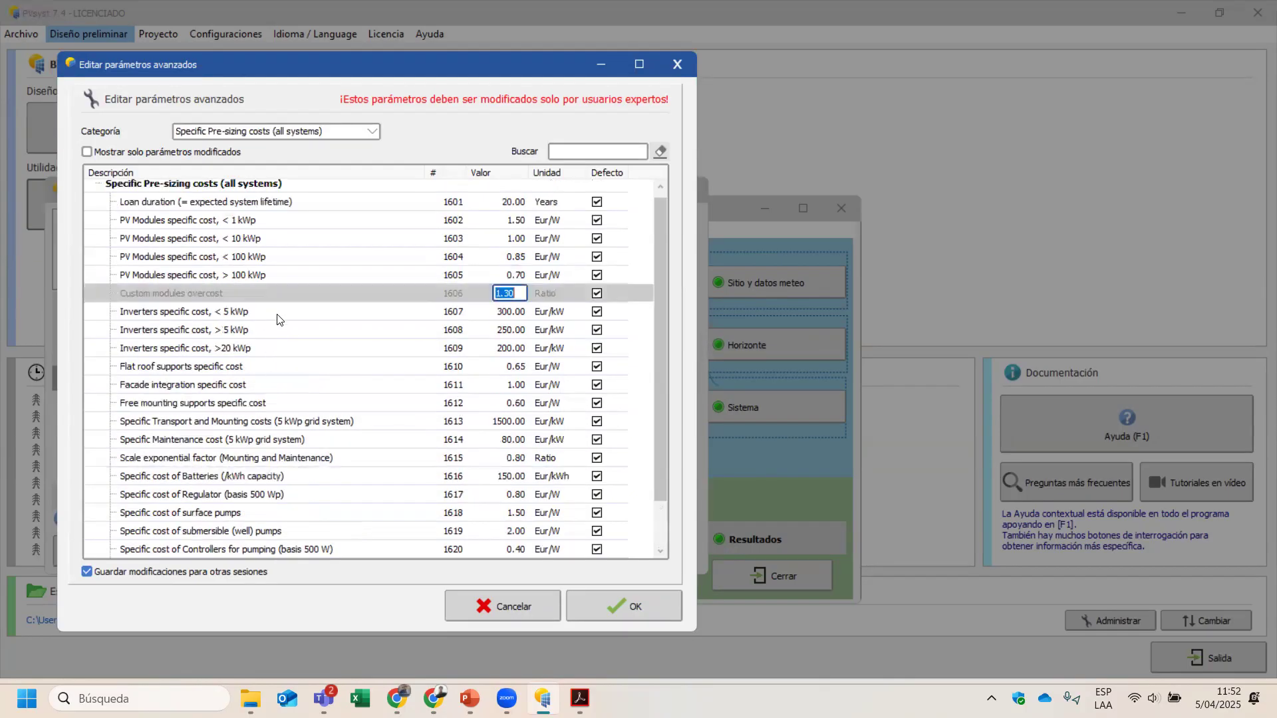
{"action": "left_click", "coordinate": [278, 314]}
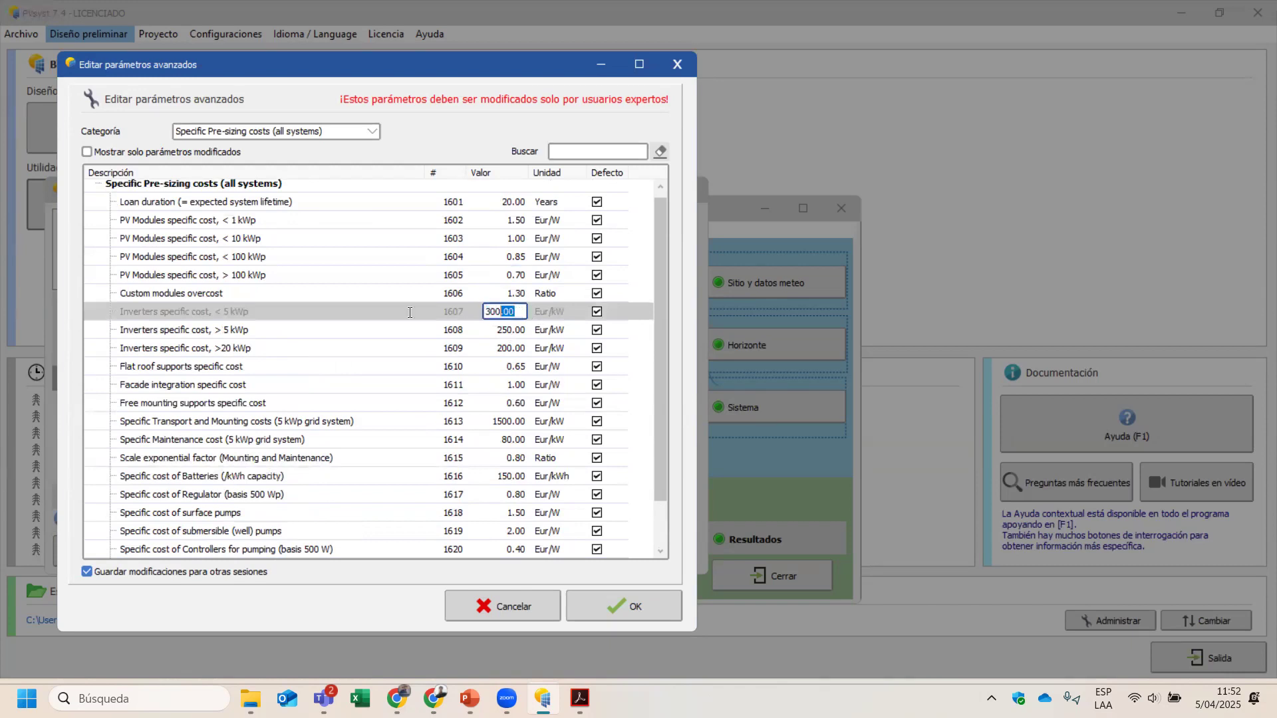
{"action": "left_click", "coordinate": [343, 332]}
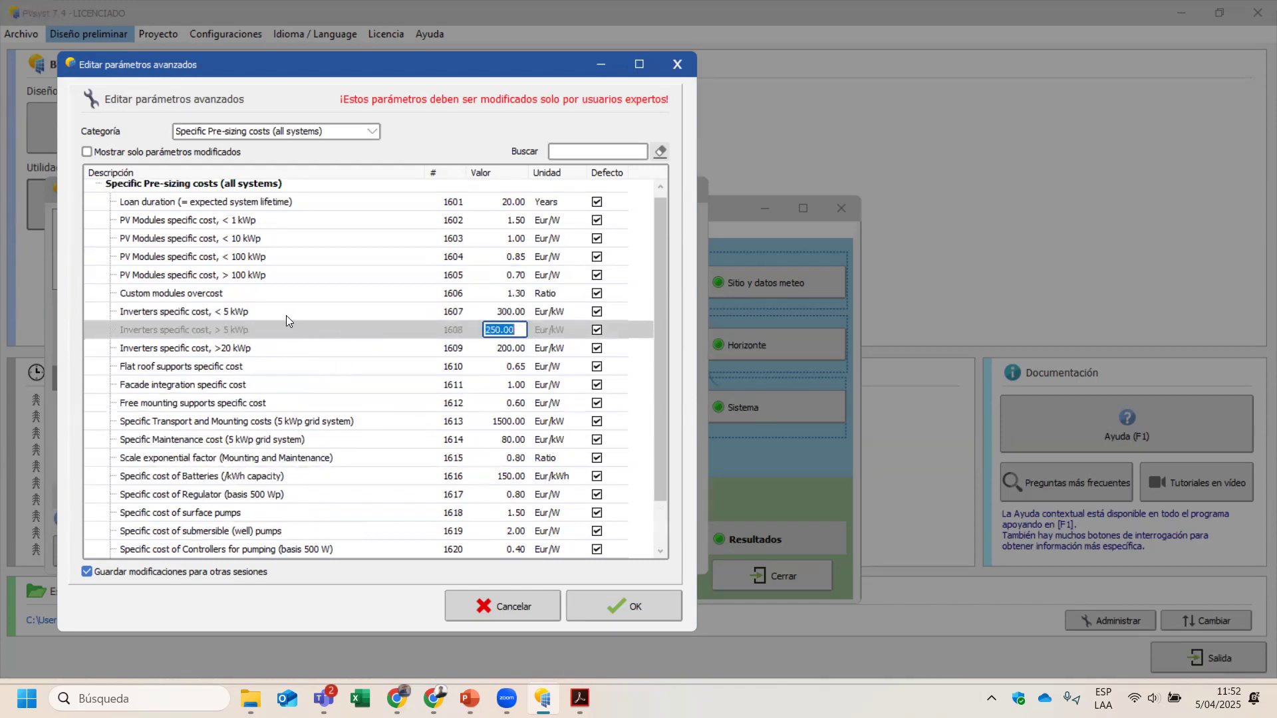
{"action": "scroll", "coordinate": [240, 459], "scroll_direction": "down", "scroll_amount": 1}
Step: Set the Specific Transport and Mounting costs (stand alone 500 Wp) to 300 Eur/kW and accept the cost parameters
{"action": "left_click", "coordinate": [215, 536]}
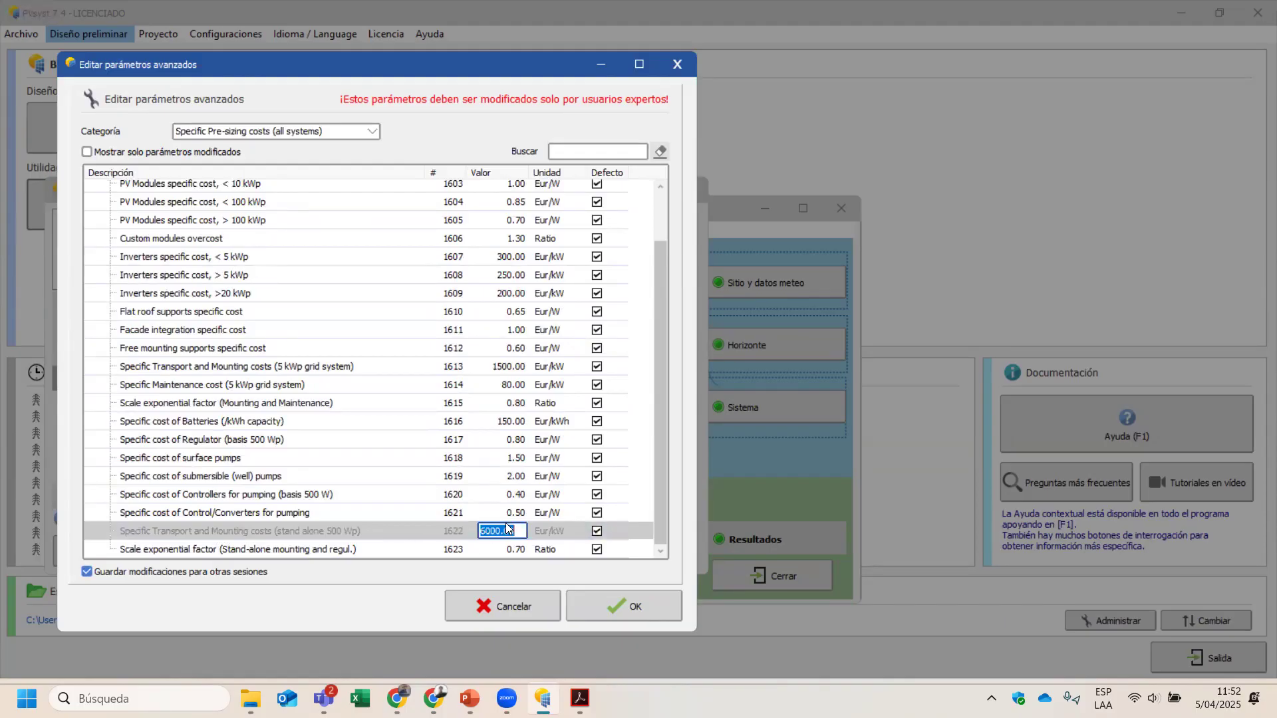
{"action": "type", "text": "300"}
{"action": "key", "text": "Return"}
{"action": "left_click", "coordinate": [625, 604]}
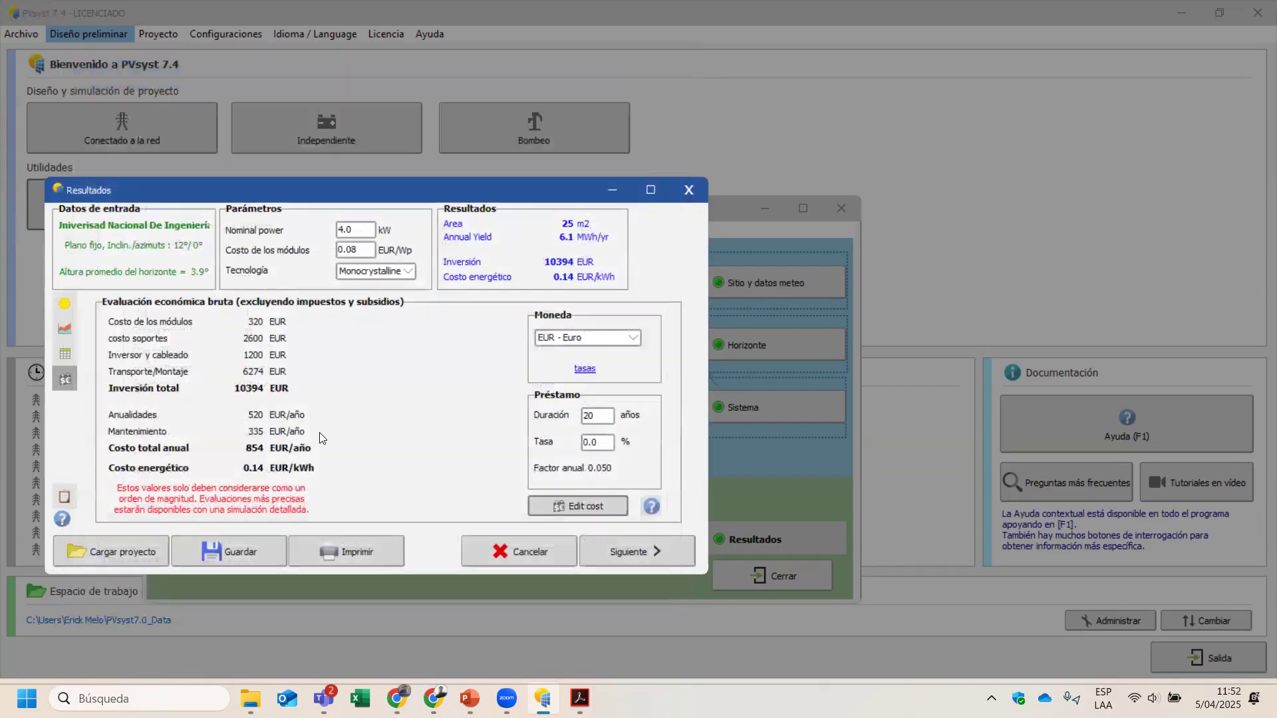
Step: Reopen the cost parameters and check the stand-alone transport and mounting cost among the Specific Pre-sizing costs (all systems)
{"action": "left_click", "coordinate": [579, 502]}
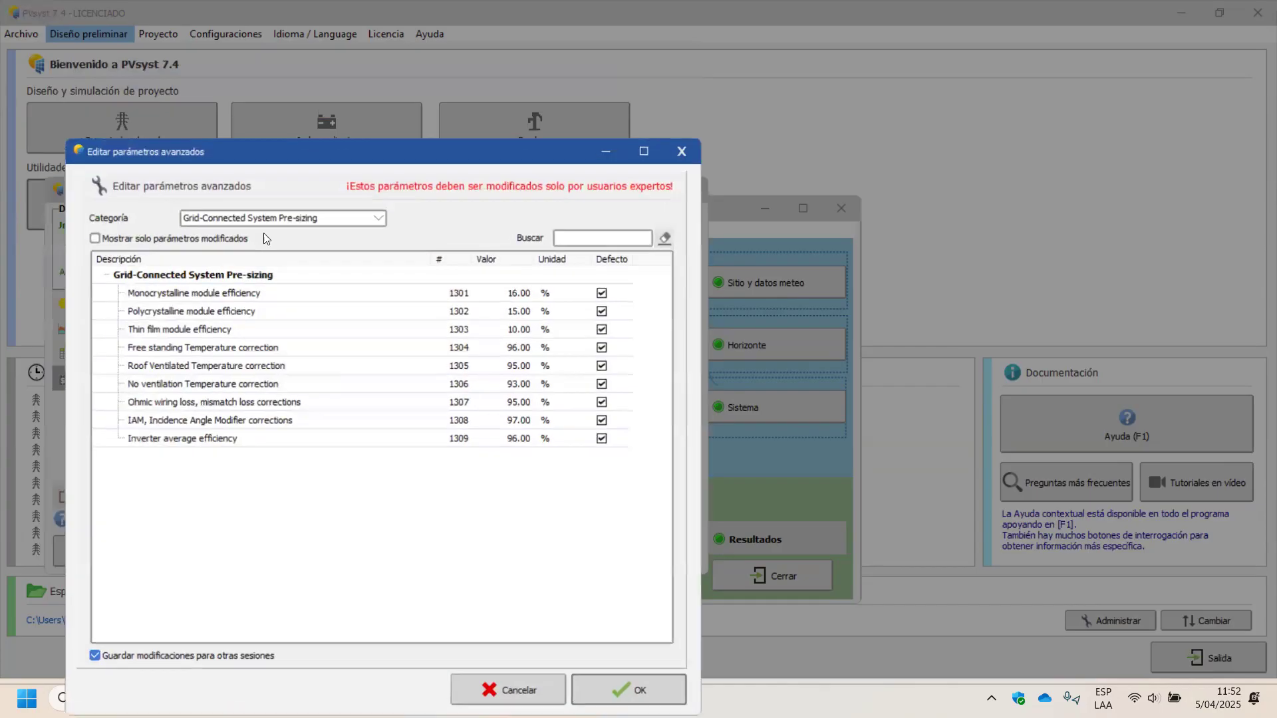
{"action": "left_click", "coordinate": [263, 219]}
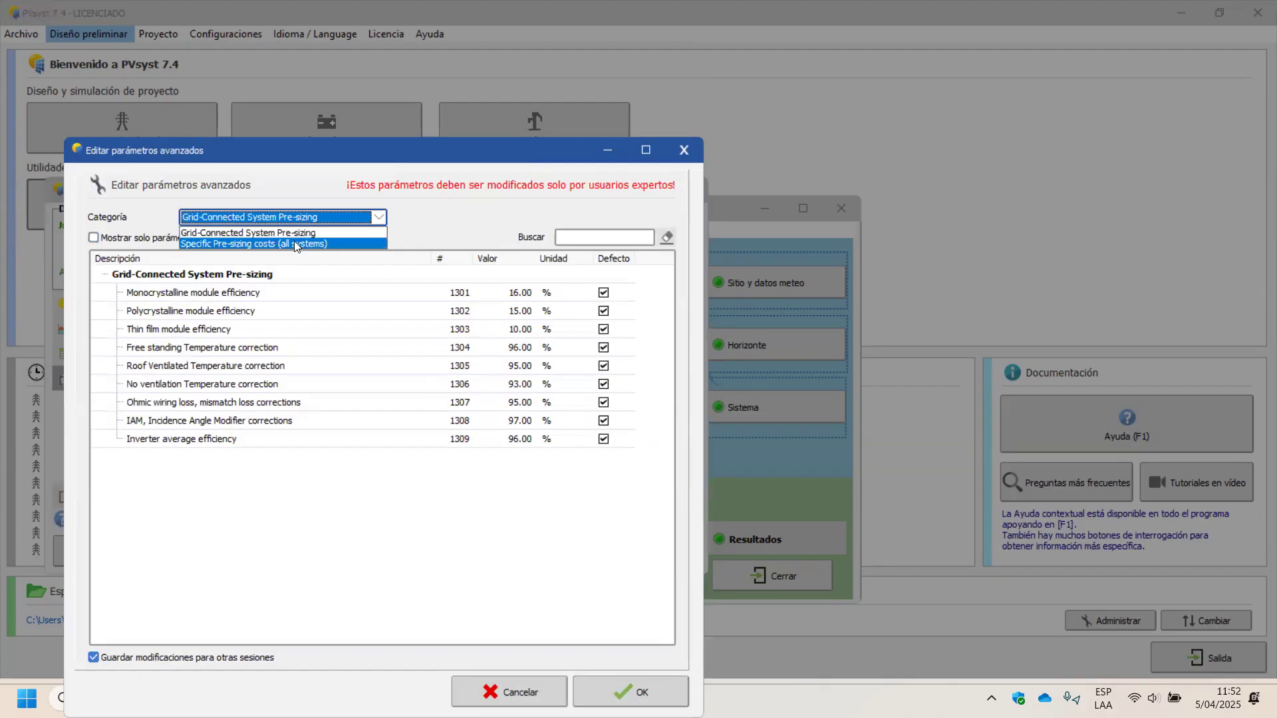
{"action": "left_click", "coordinate": [294, 243]}
{"action": "scroll", "coordinate": [273, 433], "scroll_direction": "down", "scroll_amount": 2}
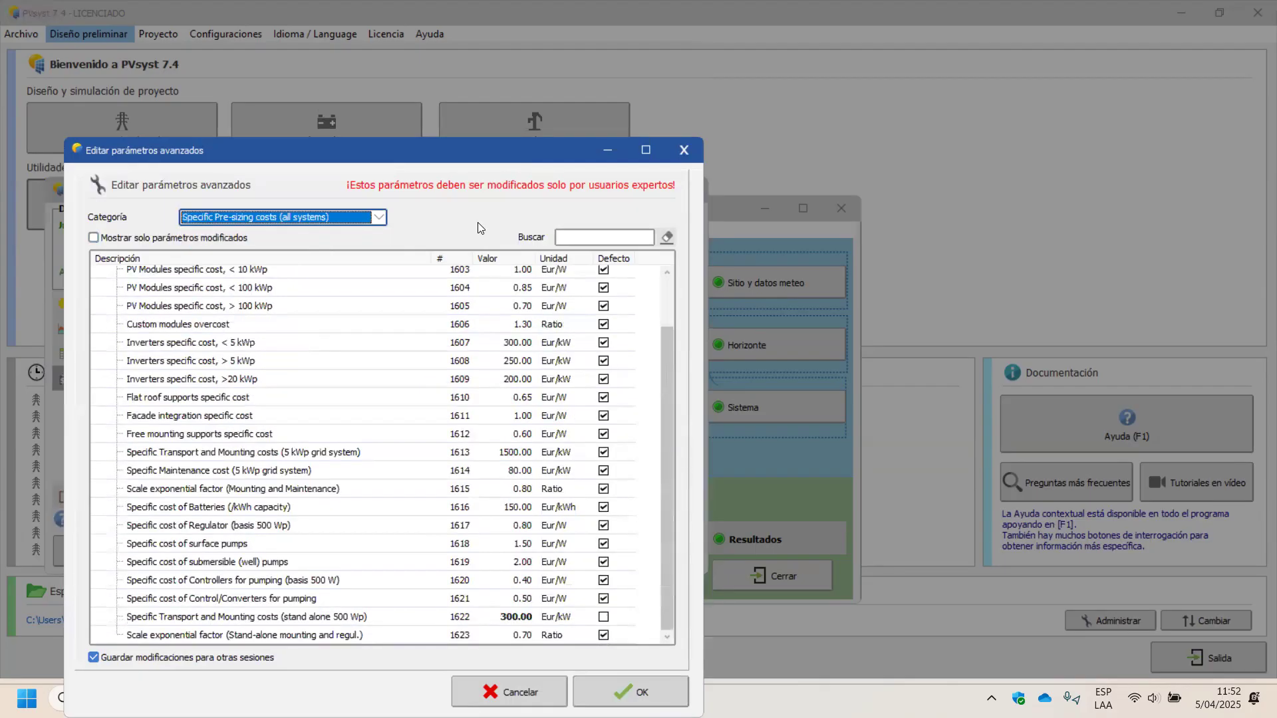
{"action": "left_click", "coordinate": [516, 618]}
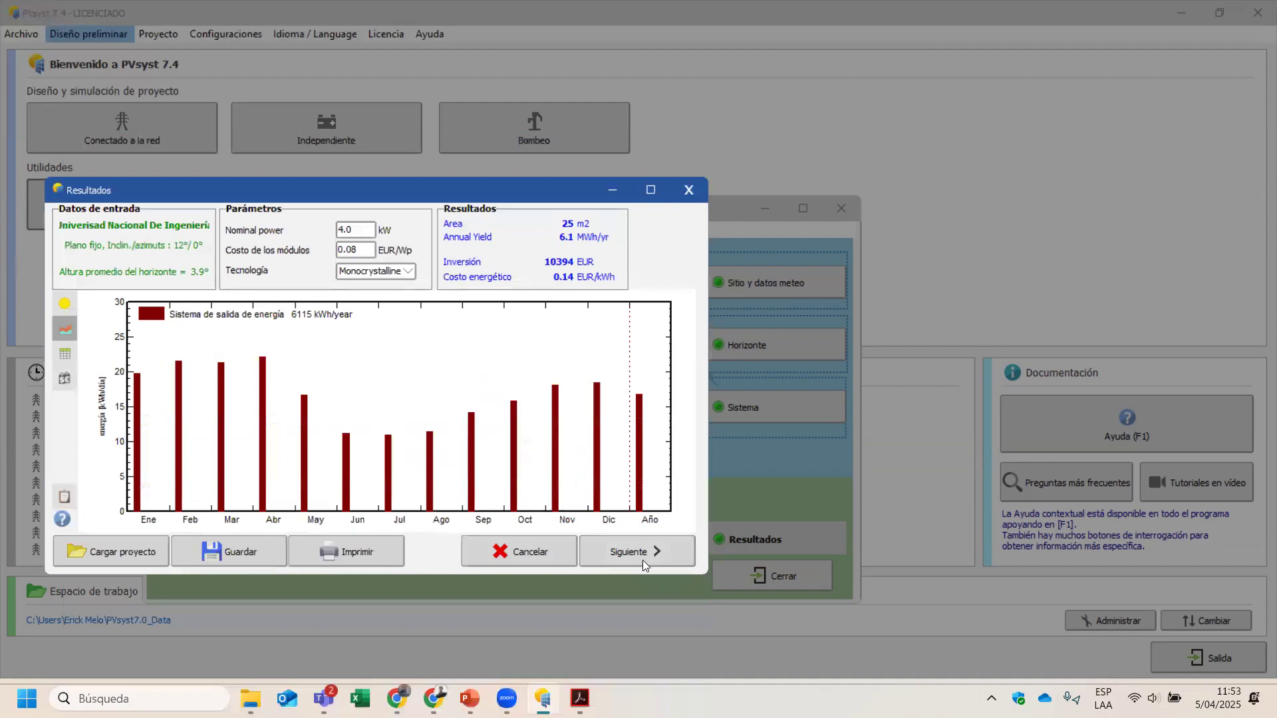
Step: Leave the results without saving the changed pre-sizing project and reopen them on the economic evaluation
{"action": "left_click", "coordinate": [631, 550]}
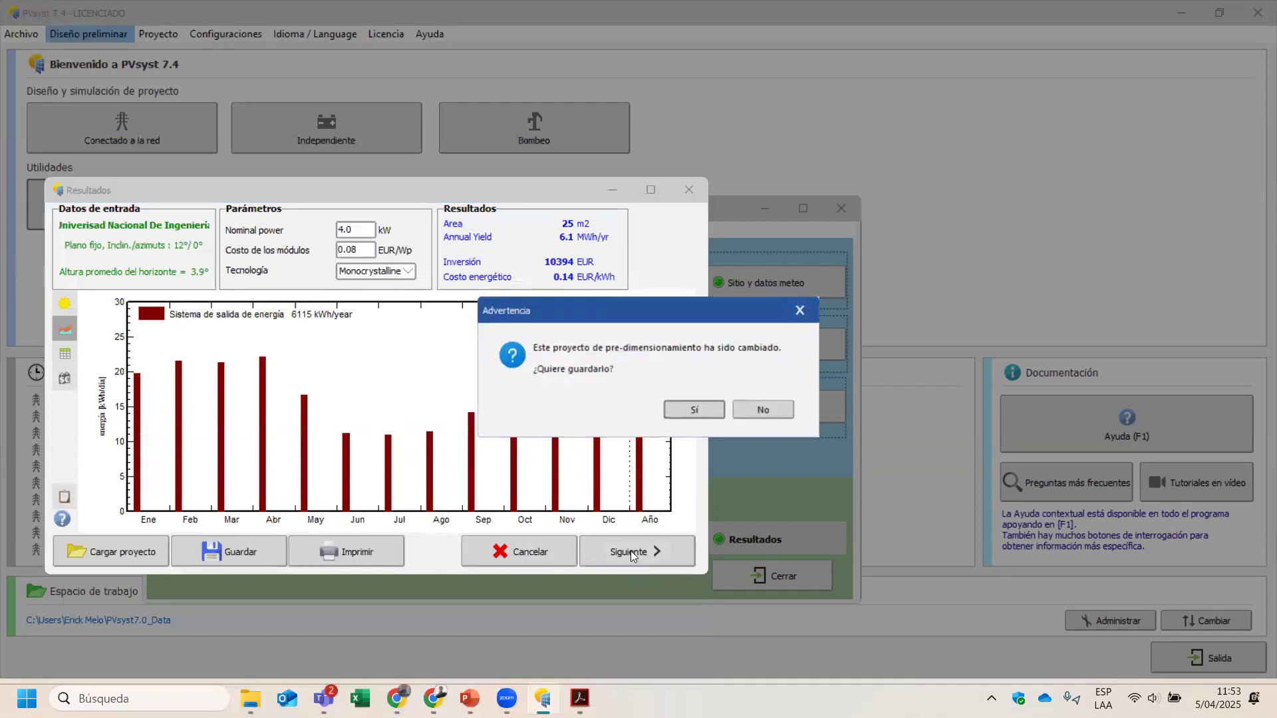
{"action": "left_click", "coordinate": [765, 410]}
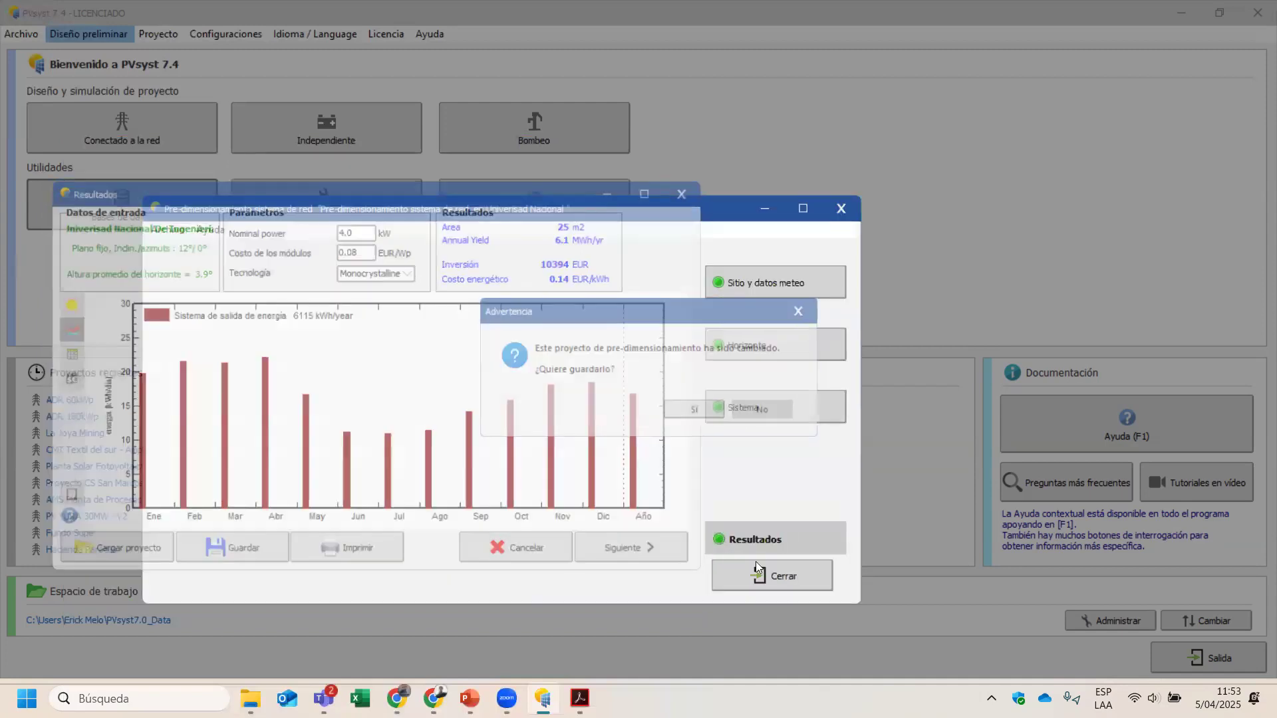
{"action": "left_click", "coordinate": [181, 417]}
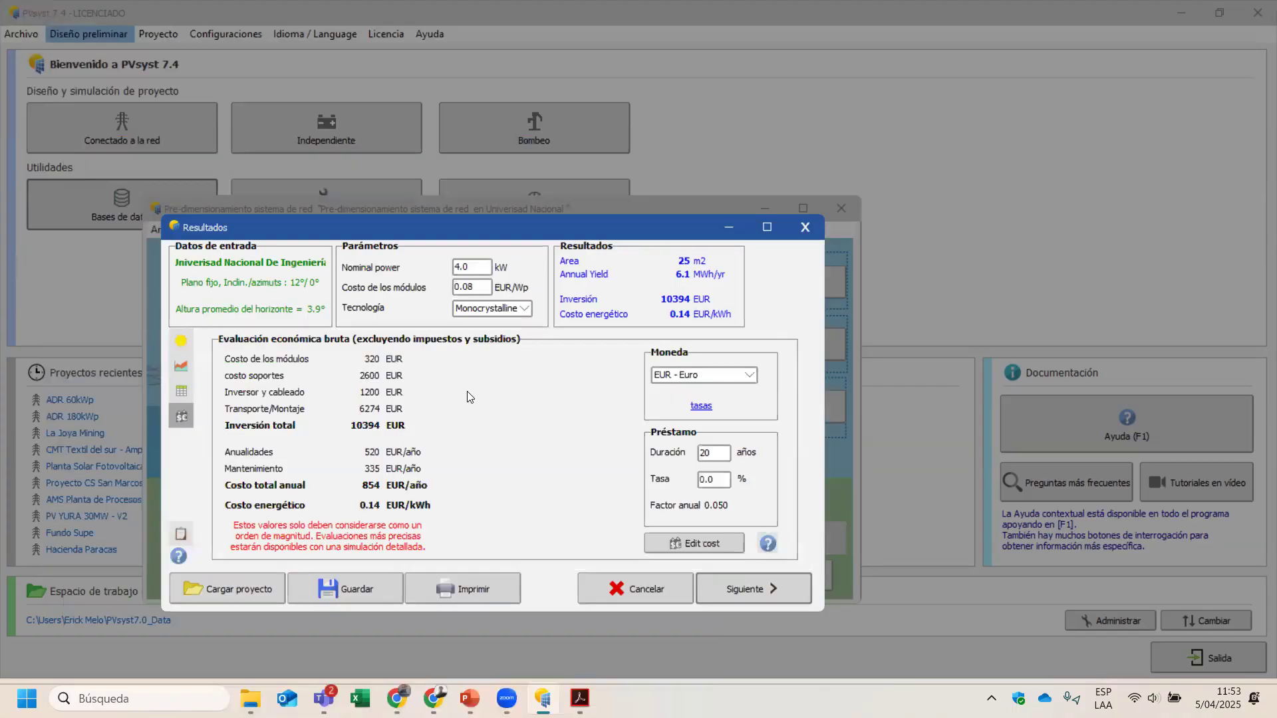
{"action": "left_click_drag", "start_coordinate": [466, 228], "coordinate": [390, 286]}
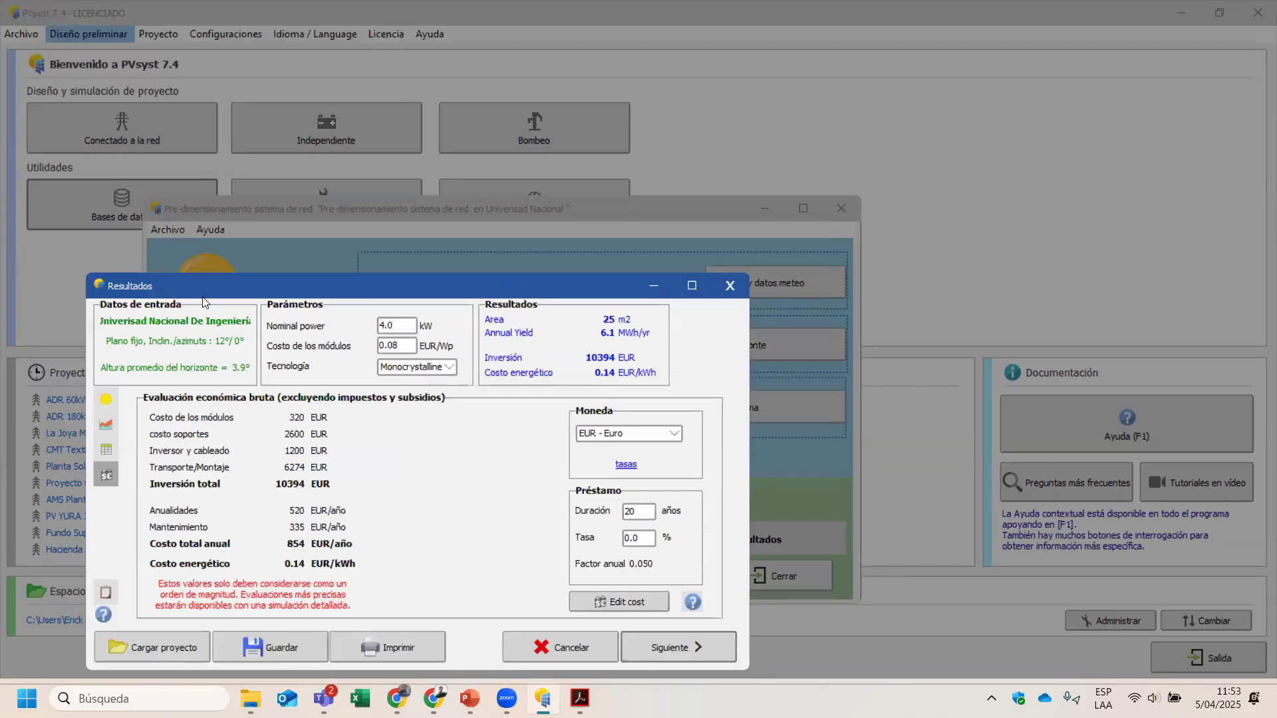
{"action": "left_click_drag", "start_coordinate": [203, 297], "coordinate": [150, 265]}
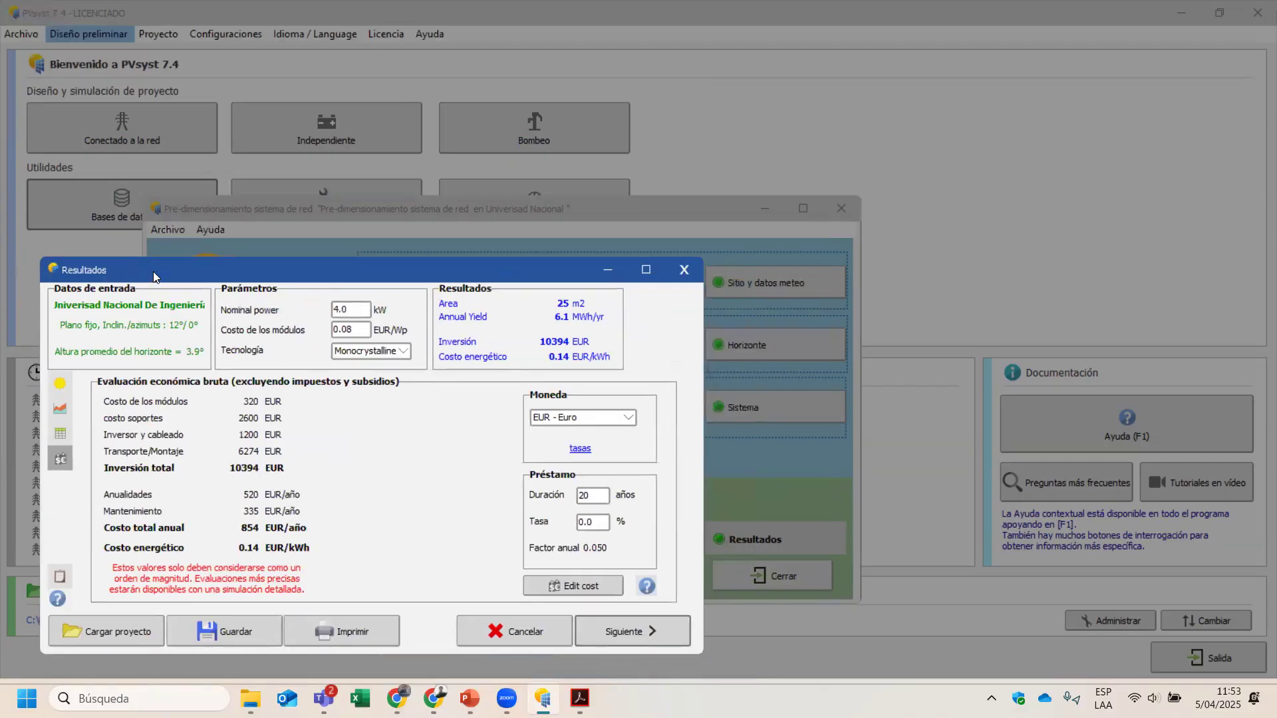
Step: Review the complete Specific Pre-sizing costs (all systems) list in the cost parameters and close the pre-sizing windows
{"action": "left_click", "coordinate": [571, 587]}
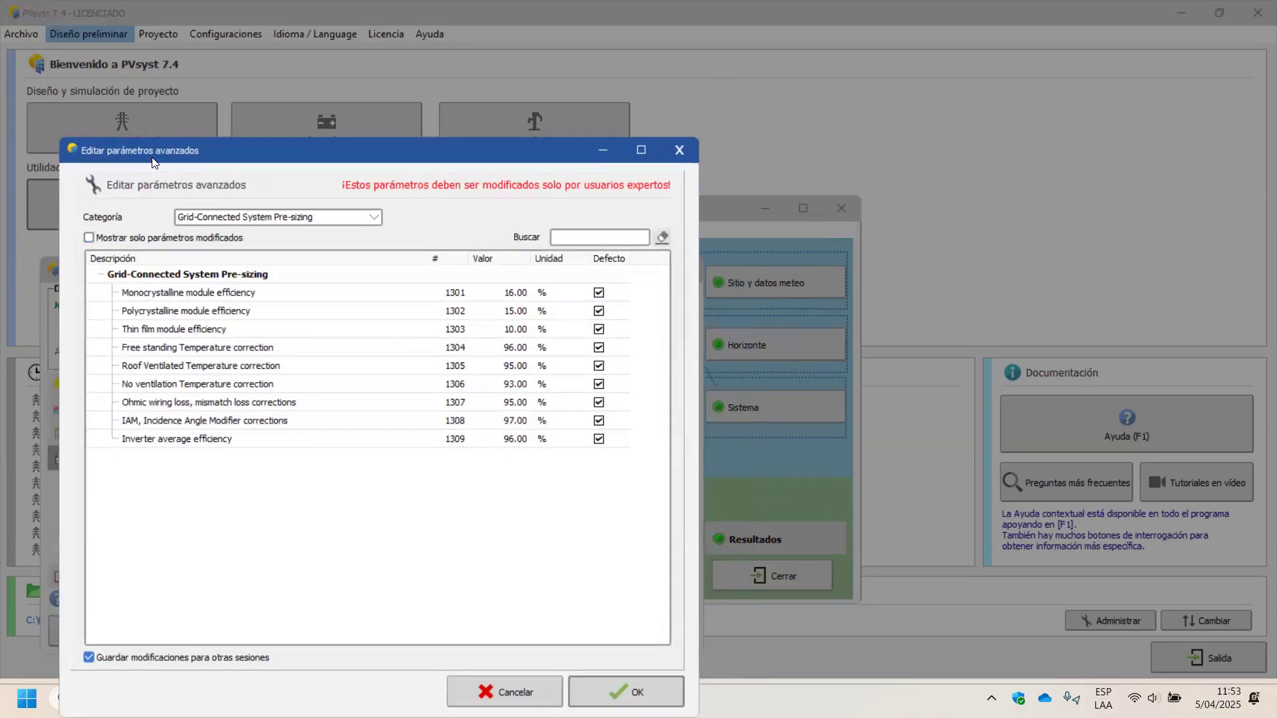
{"action": "left_click", "coordinate": [319, 357]}
{"action": "left_click", "coordinate": [312, 384]}
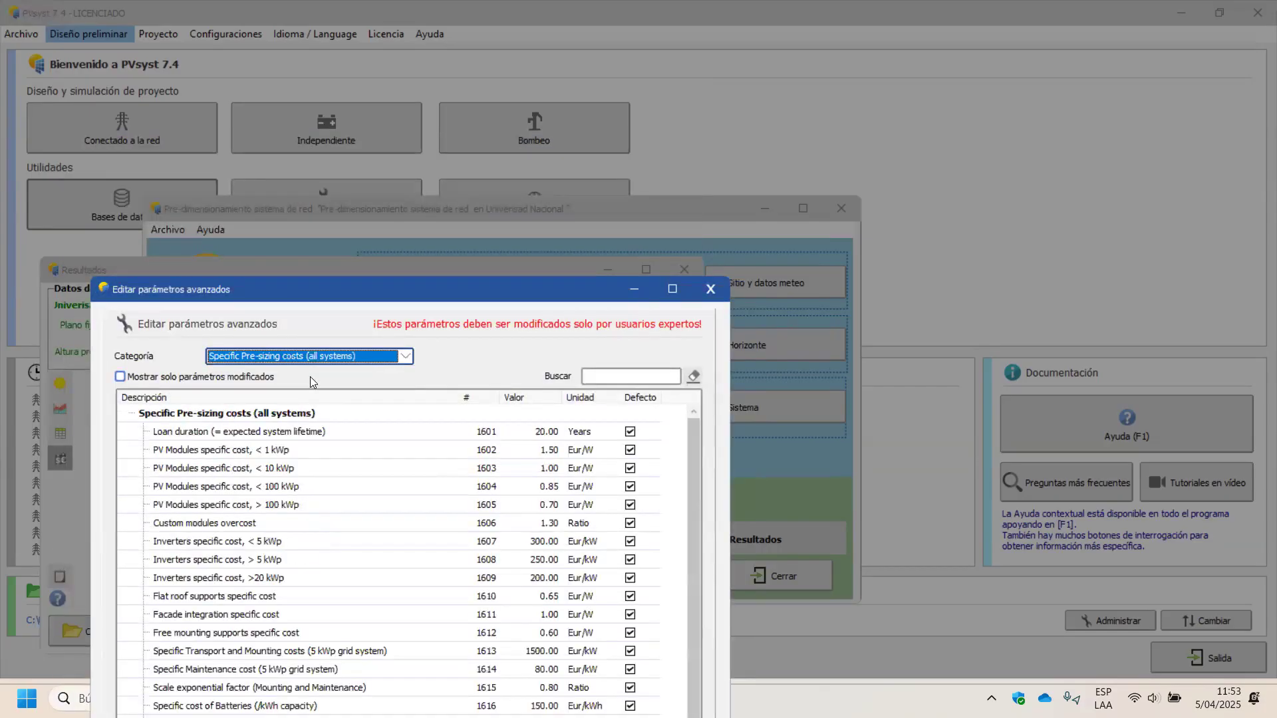
{"action": "scroll", "coordinate": [540, 448], "scroll_direction": "down", "scroll_amount": 1}
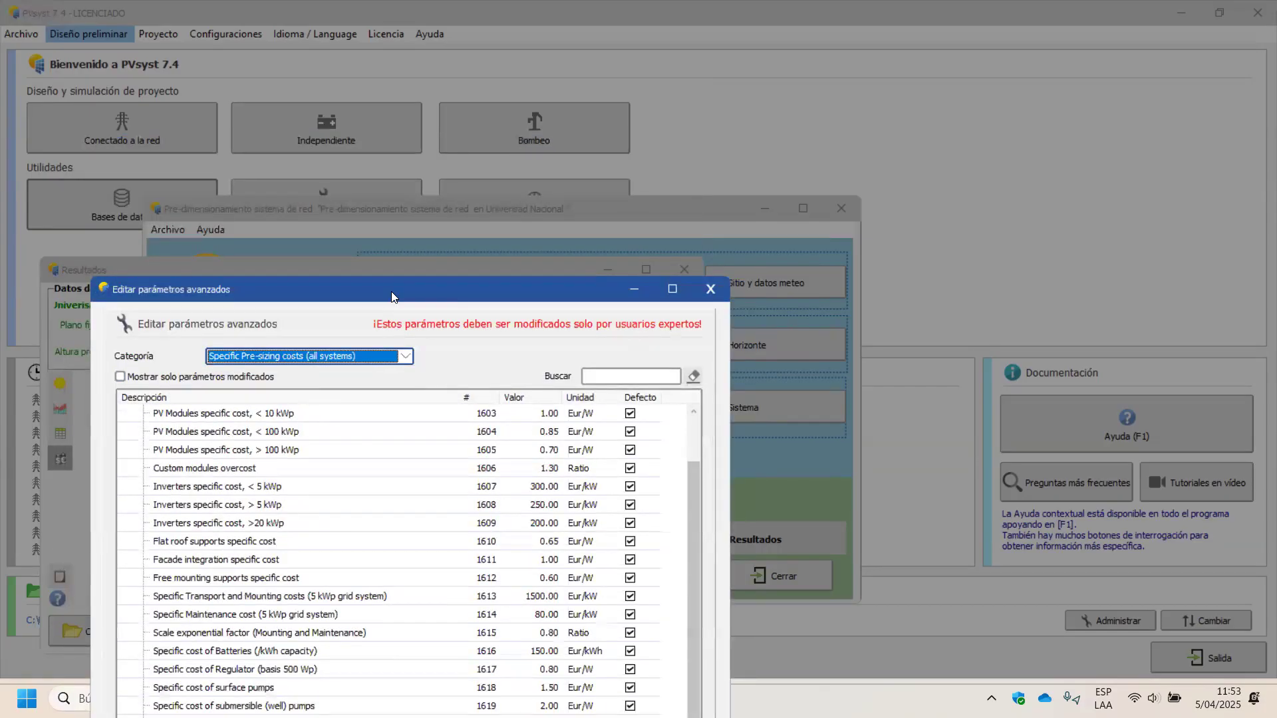
{"action": "left_click_drag", "start_coordinate": [392, 298], "coordinate": [364, 137]}
{"action": "scroll", "coordinate": [556, 415], "scroll_direction": "up", "scroll_amount": 1}
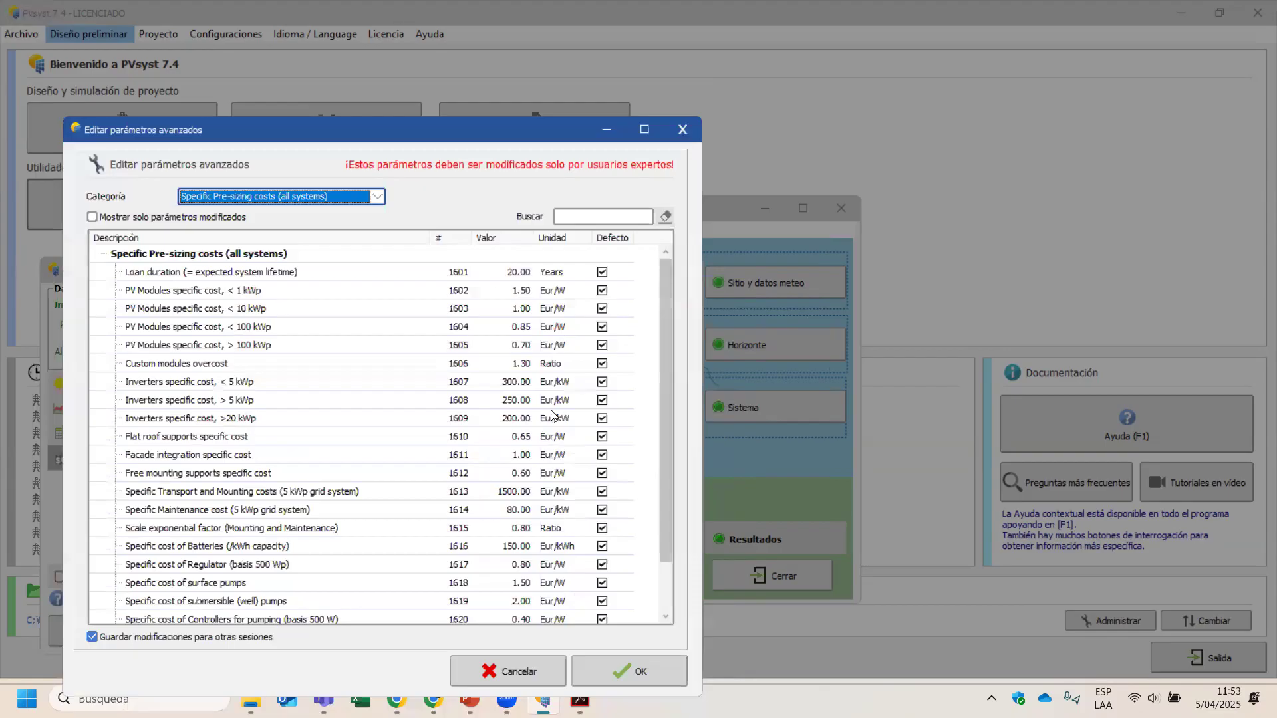
{"action": "scroll", "coordinate": [250, 206], "scroll_direction": "down", "scroll_amount": 1}
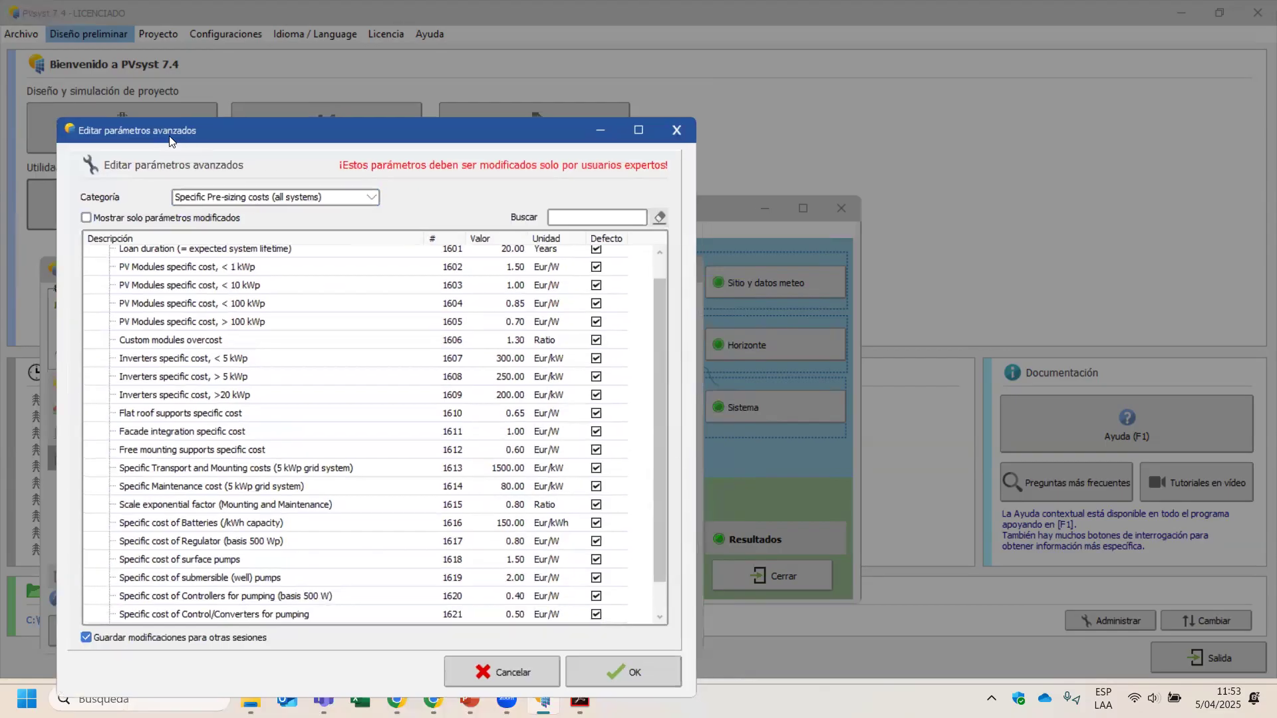
{"action": "double_click", "coordinate": [169, 137]}
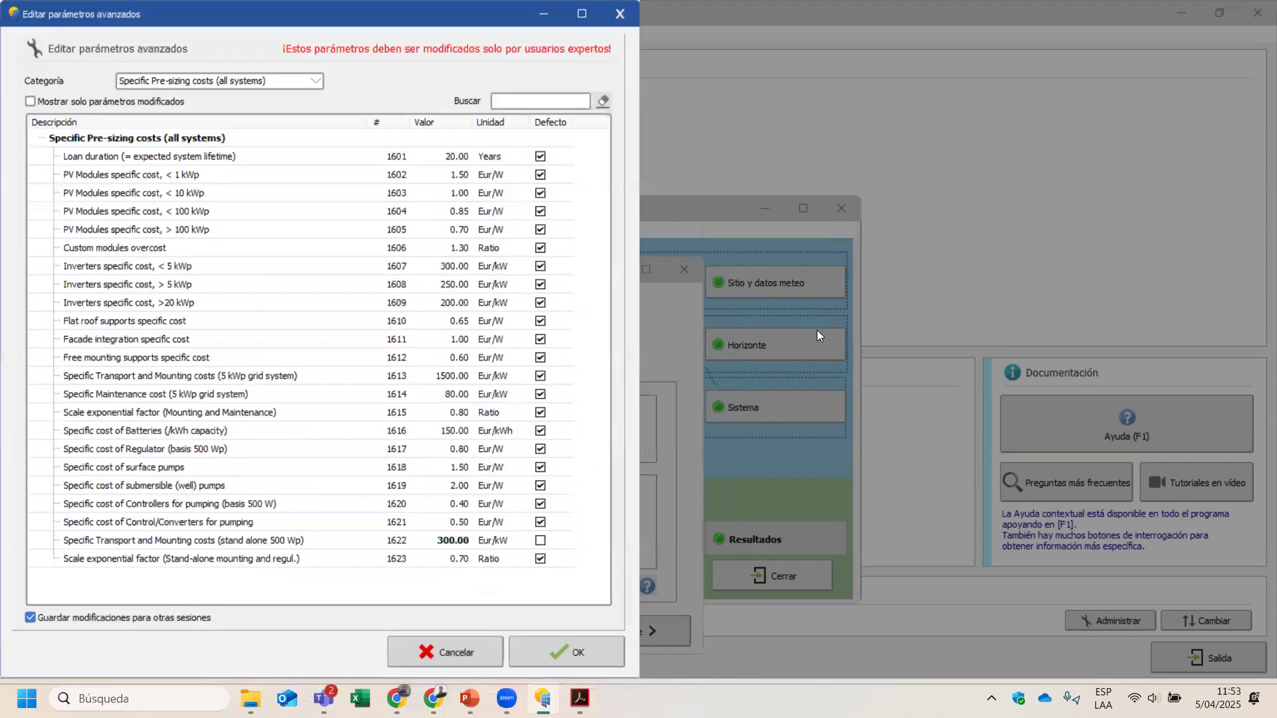
{"action": "key", "text": "Escape"}
{"action": "key", "text": "Escape"}
{"action": "key", "text": "Escape"}
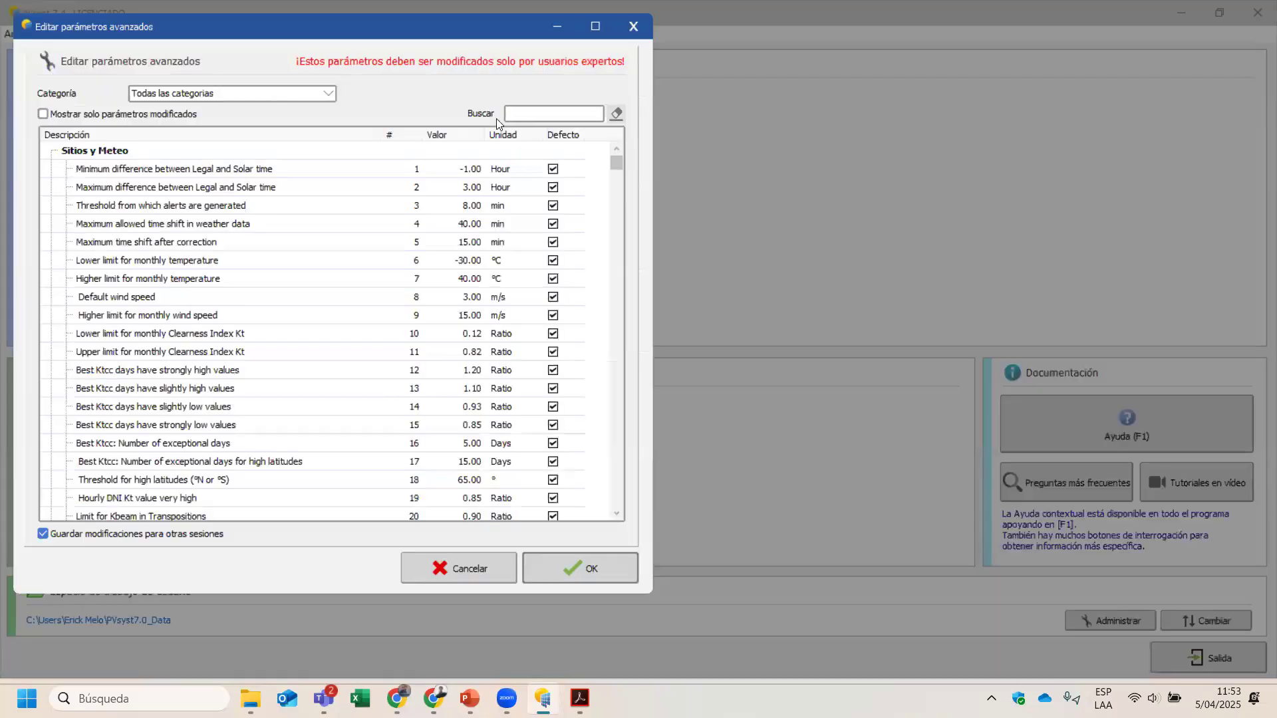
Step: Search the advanced parameters for "cost" and restore the default Specific Transport and Mounting costs (stand alone 500 Wp), accepting the change
{"action": "type", "text": "cos"}
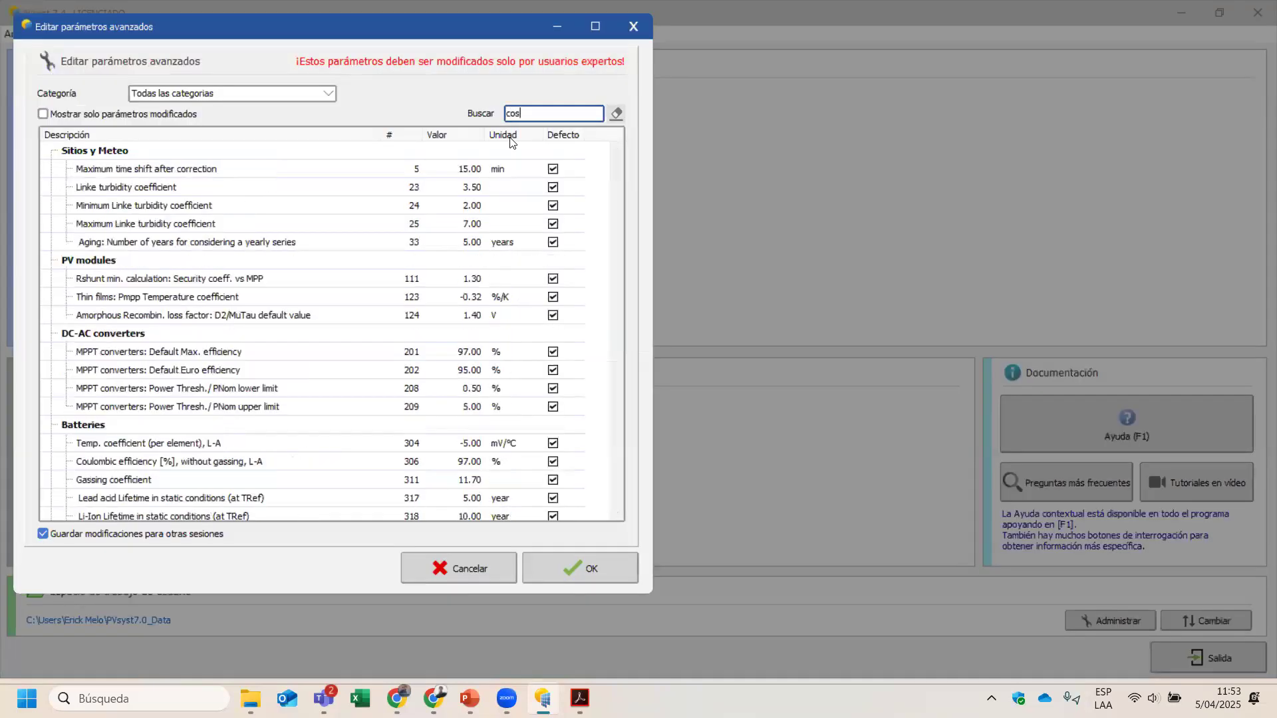
{"action": "type", "text": "t"}
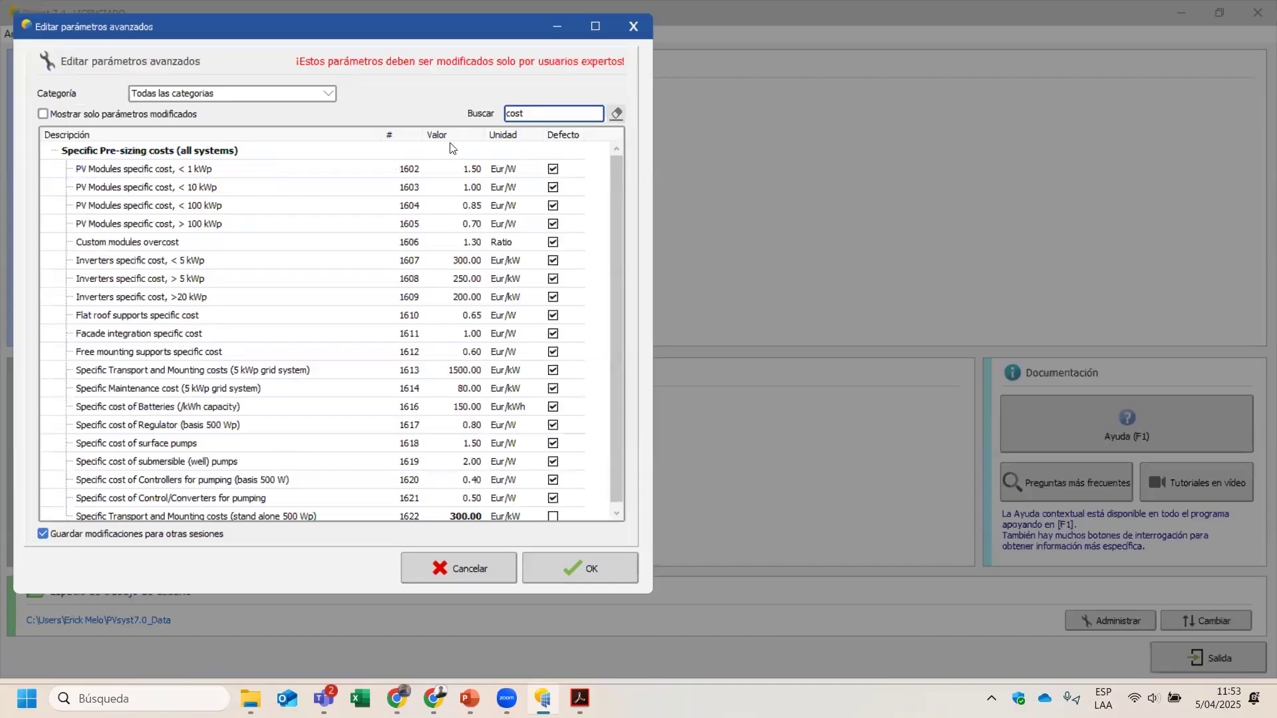
{"action": "scroll", "coordinate": [459, 296], "scroll_direction": "down", "scroll_amount": 1}
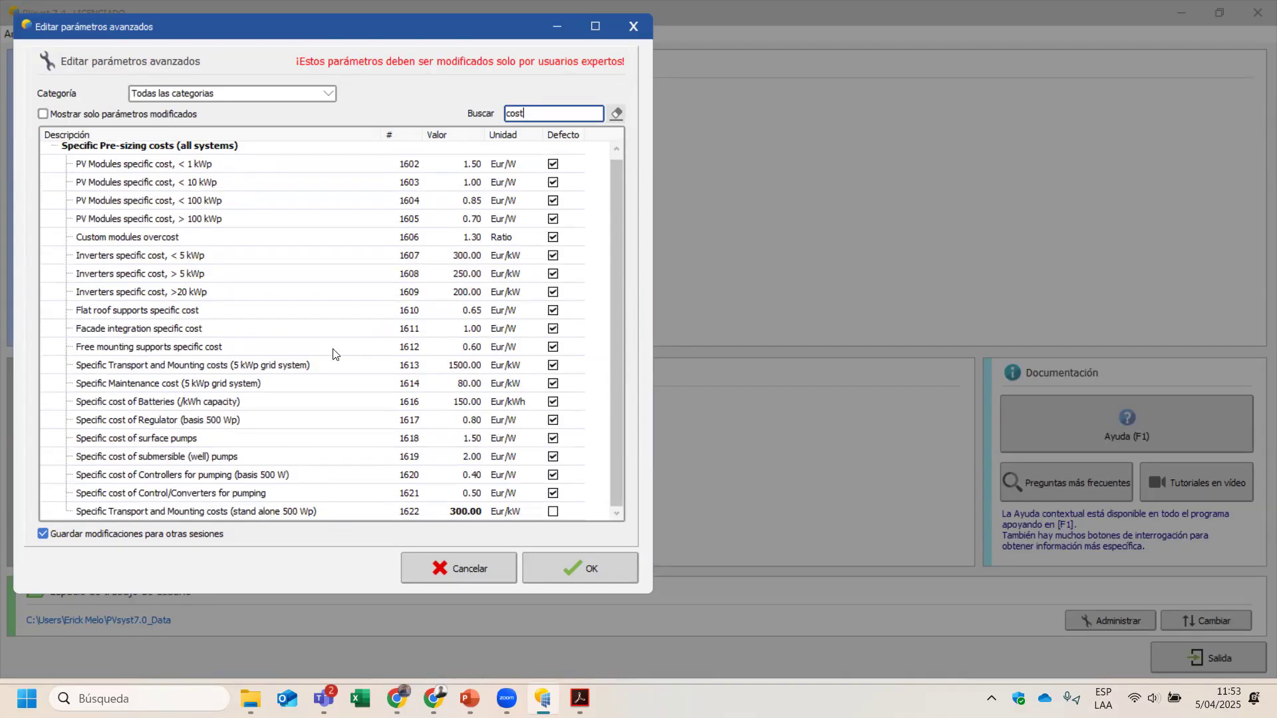
{"action": "left_click", "coordinate": [554, 511]}
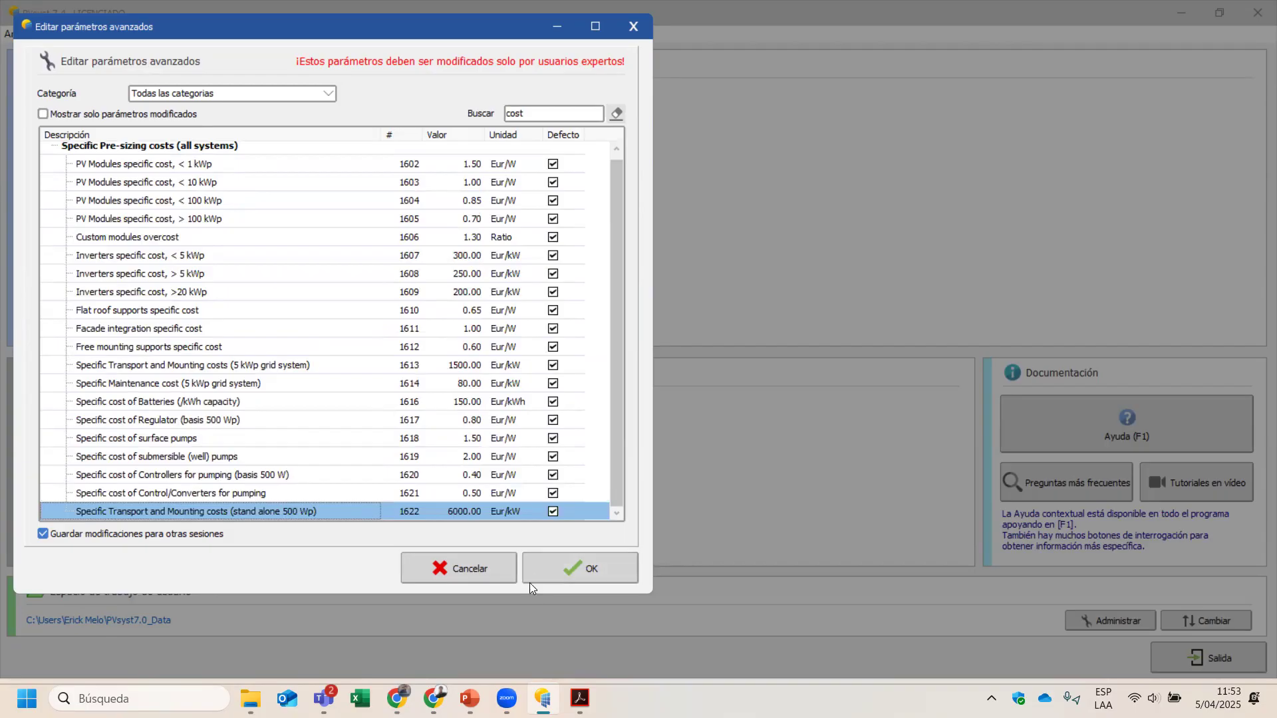
{"action": "left_click", "coordinate": [562, 569]}
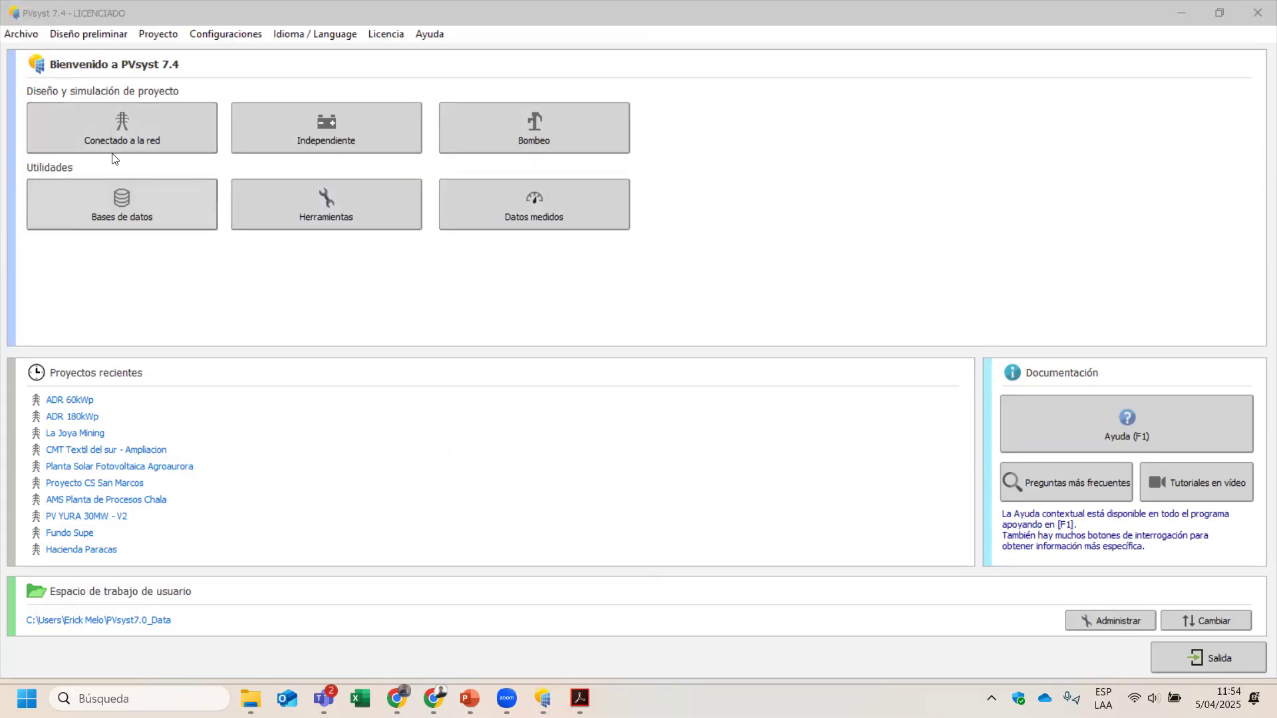
Step: Start a preliminary design for a stand-alone system
{"action": "left_click", "coordinate": [88, 34]}
{"action": "left_click", "coordinate": [109, 65]}
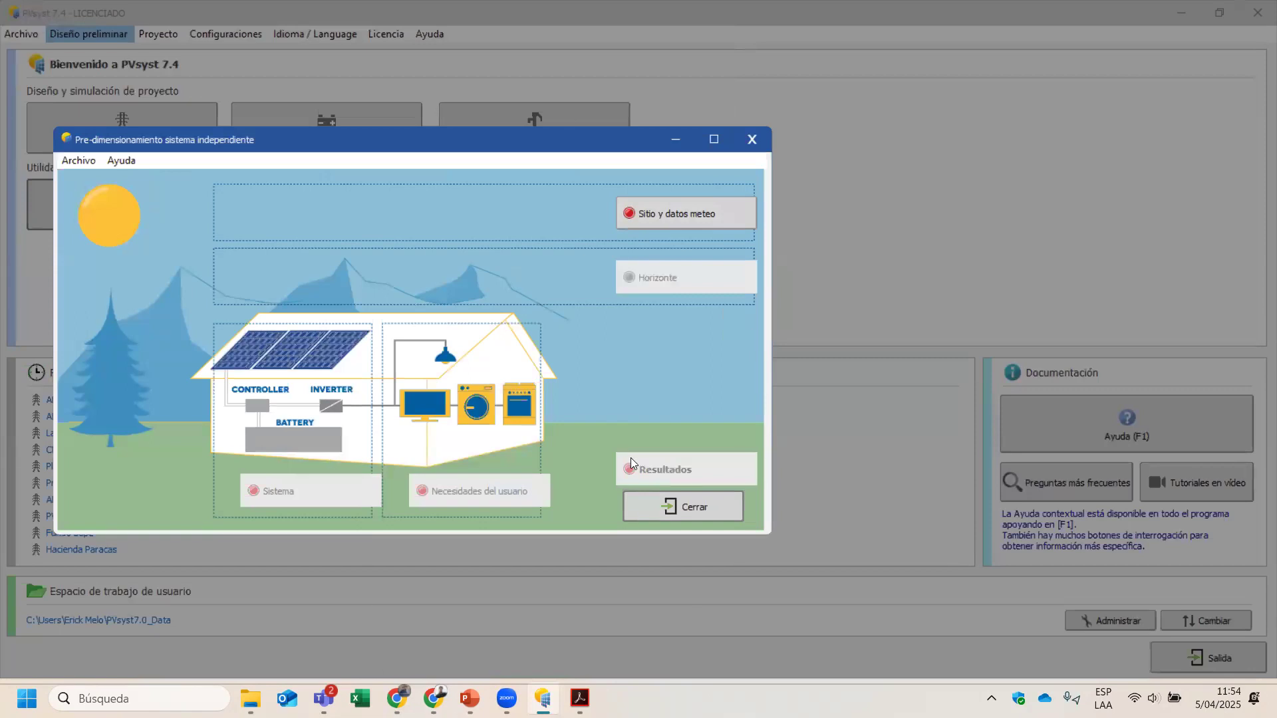
Step: Switch to the Sesión 1 presentation in PowerPoint and show the Off-Grid vs On-Grid comparison text on slide 15
{"action": "left_click", "coordinate": [484, 683]}
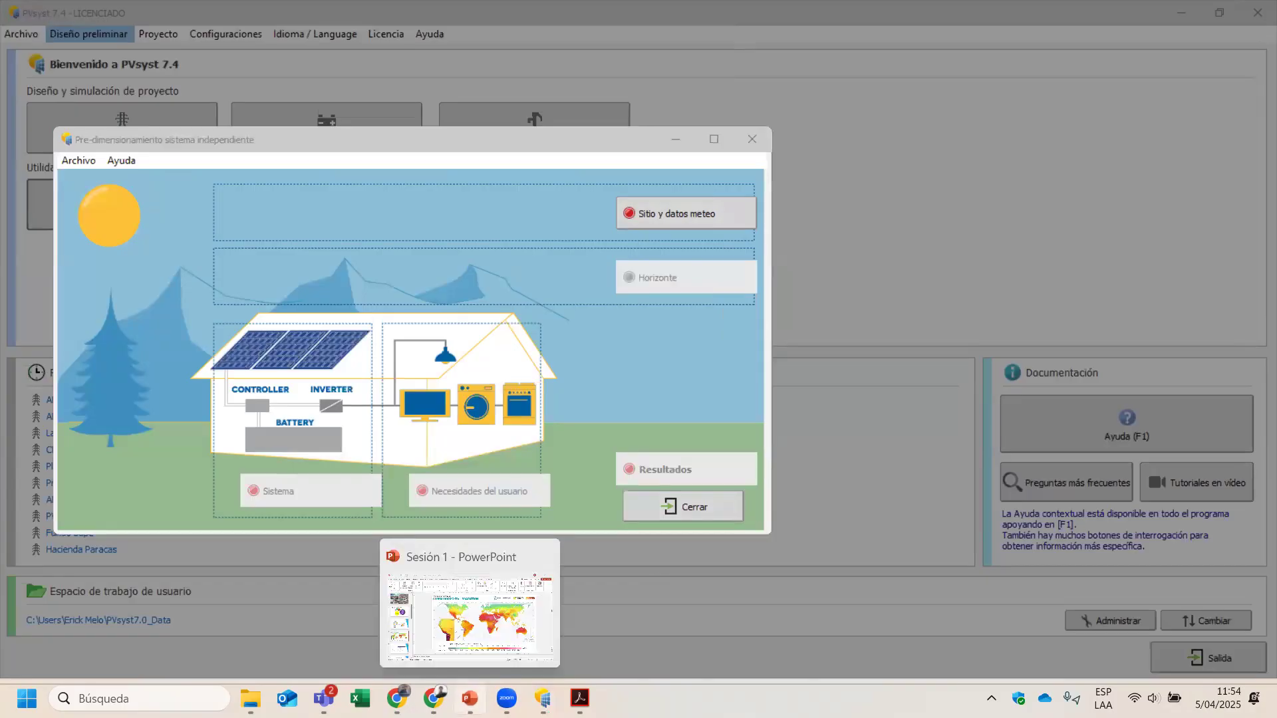
{"action": "left_click", "coordinate": [469, 697]}
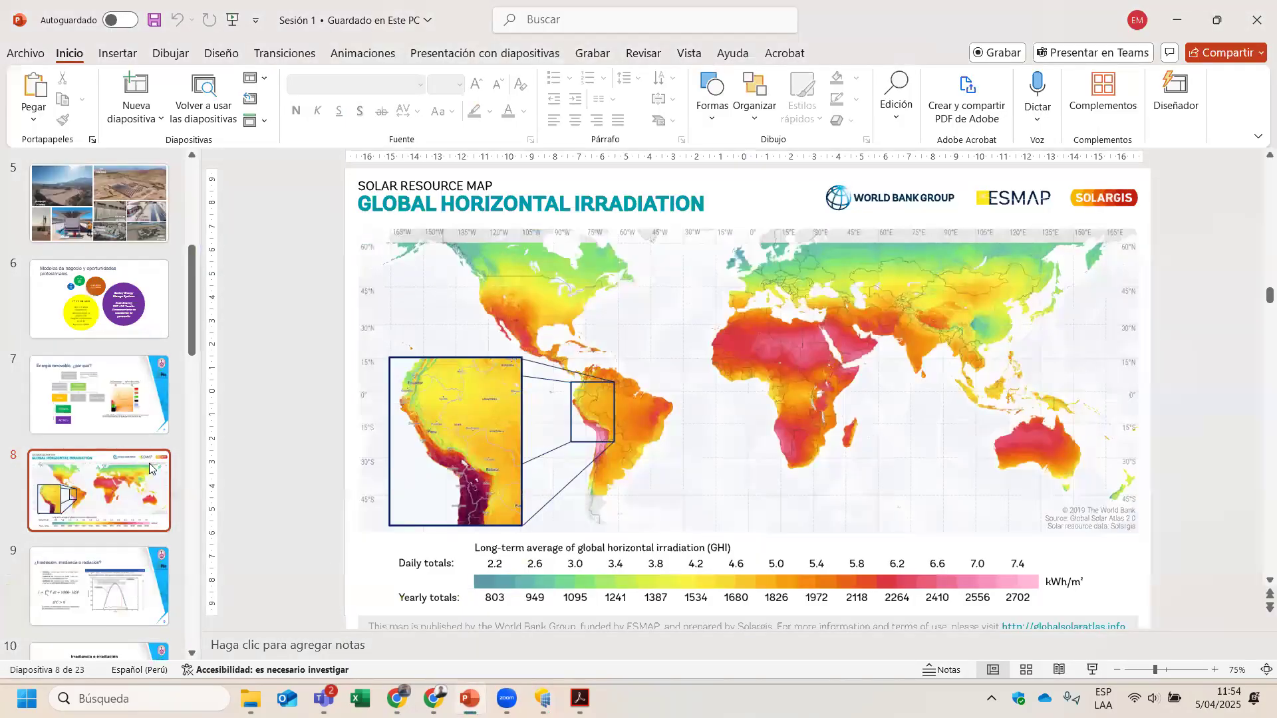
{"action": "scroll", "coordinate": [131, 540], "scroll_direction": "down", "scroll_amount": 5}
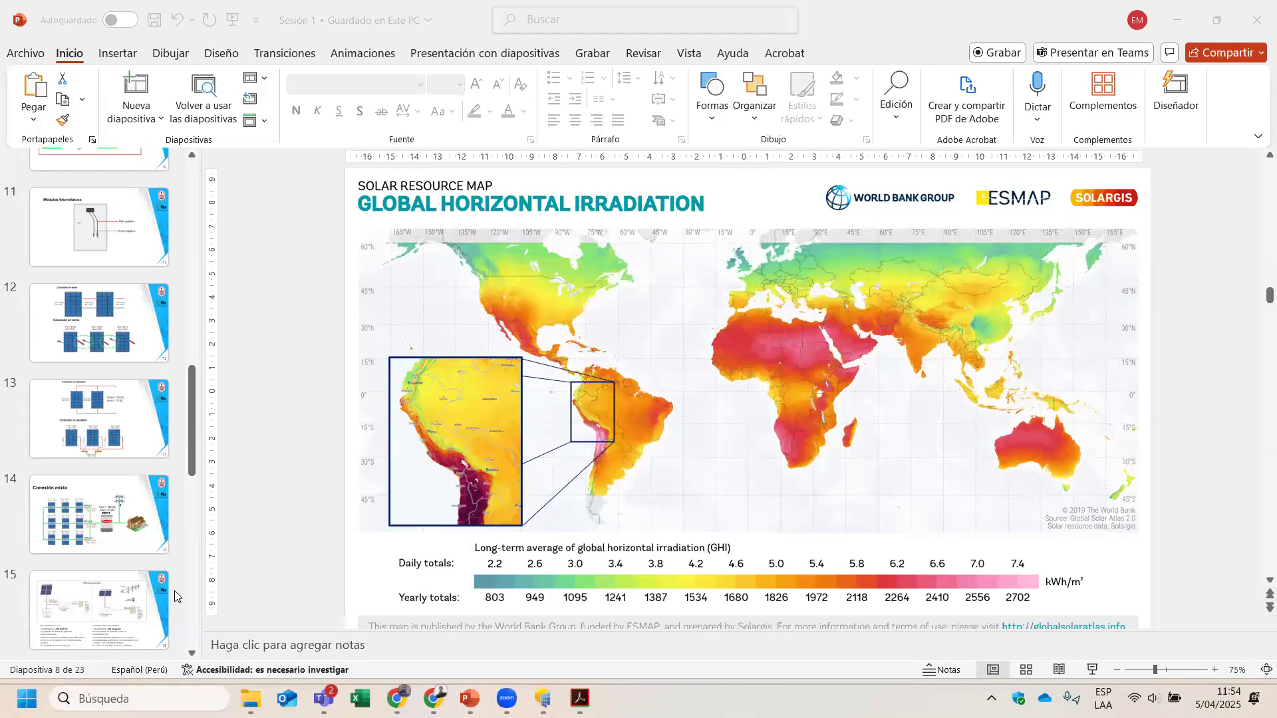
{"action": "left_click", "coordinate": [150, 585]}
{"action": "left_click", "coordinate": [934, 519]}
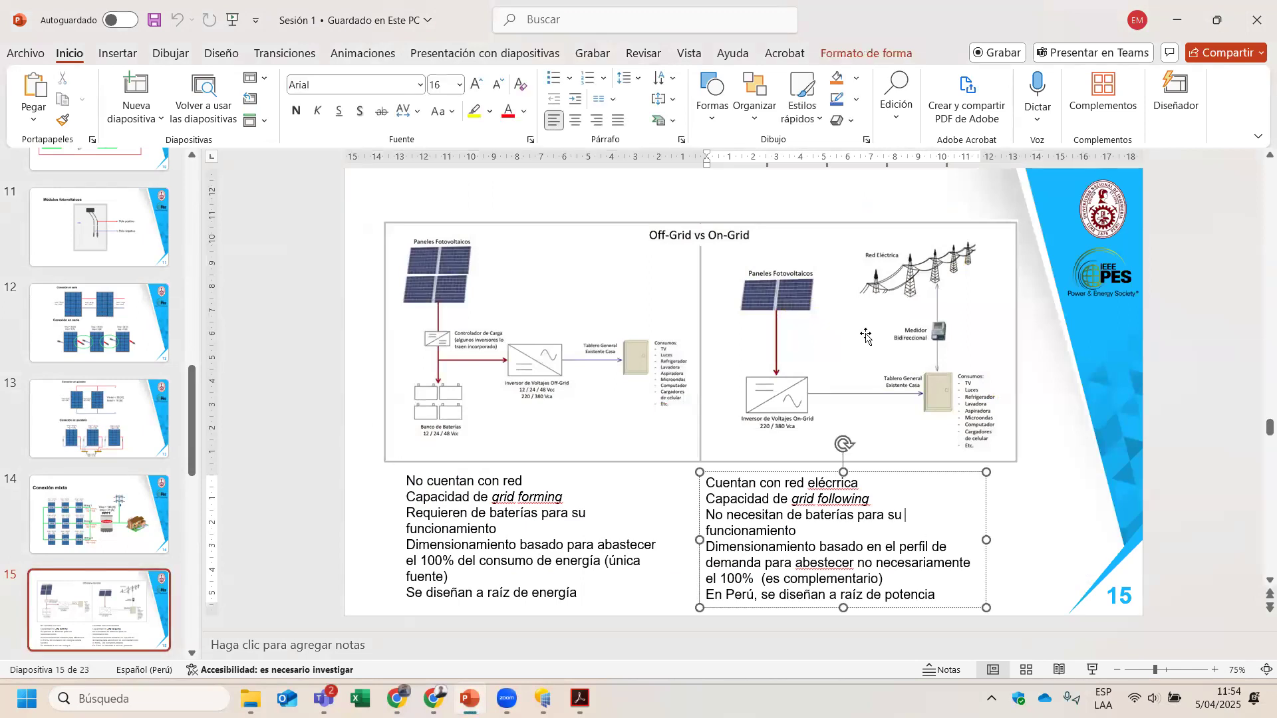
{"action": "left_click", "coordinate": [616, 524]}
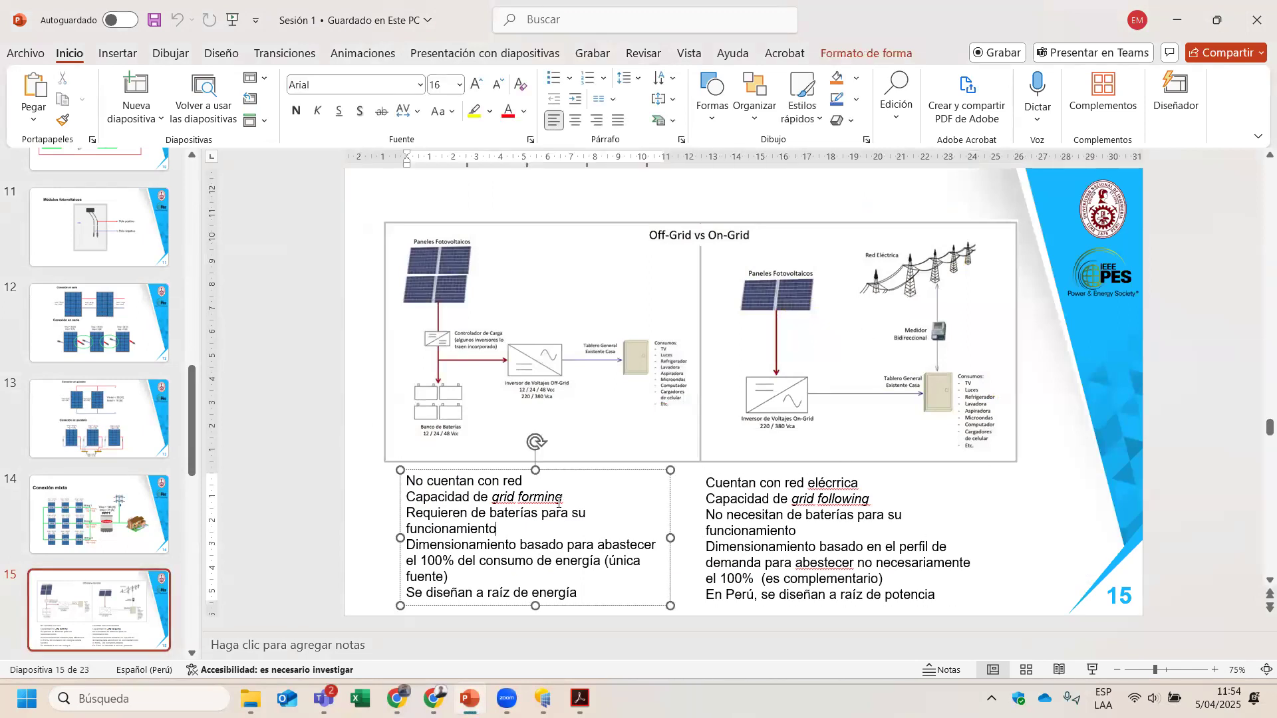